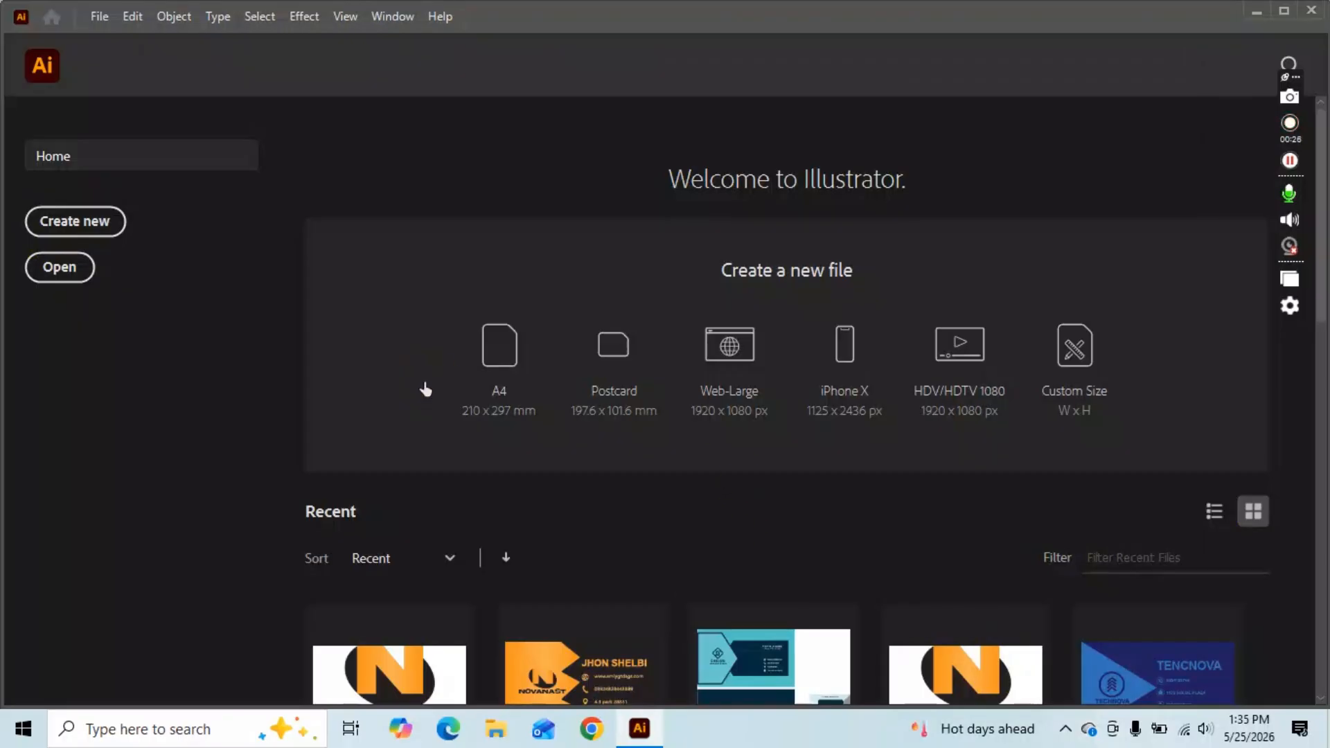
# Pick the A4 preset on the Home screen to open a blank Untitled-1 document.
pyautogui.click(425, 389)
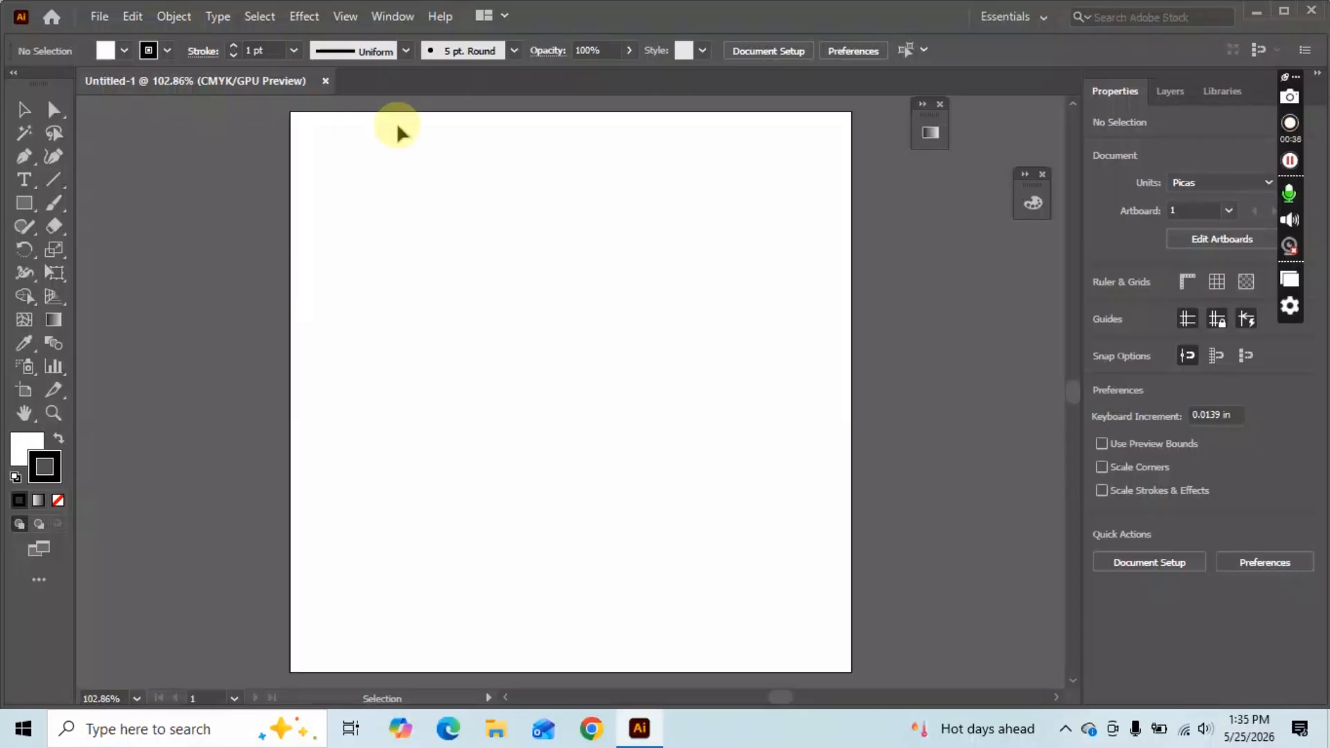
# Browse the Pen, Type and shape tool groups, then choose the Rectangle Tool.
pyautogui.click(25, 203)
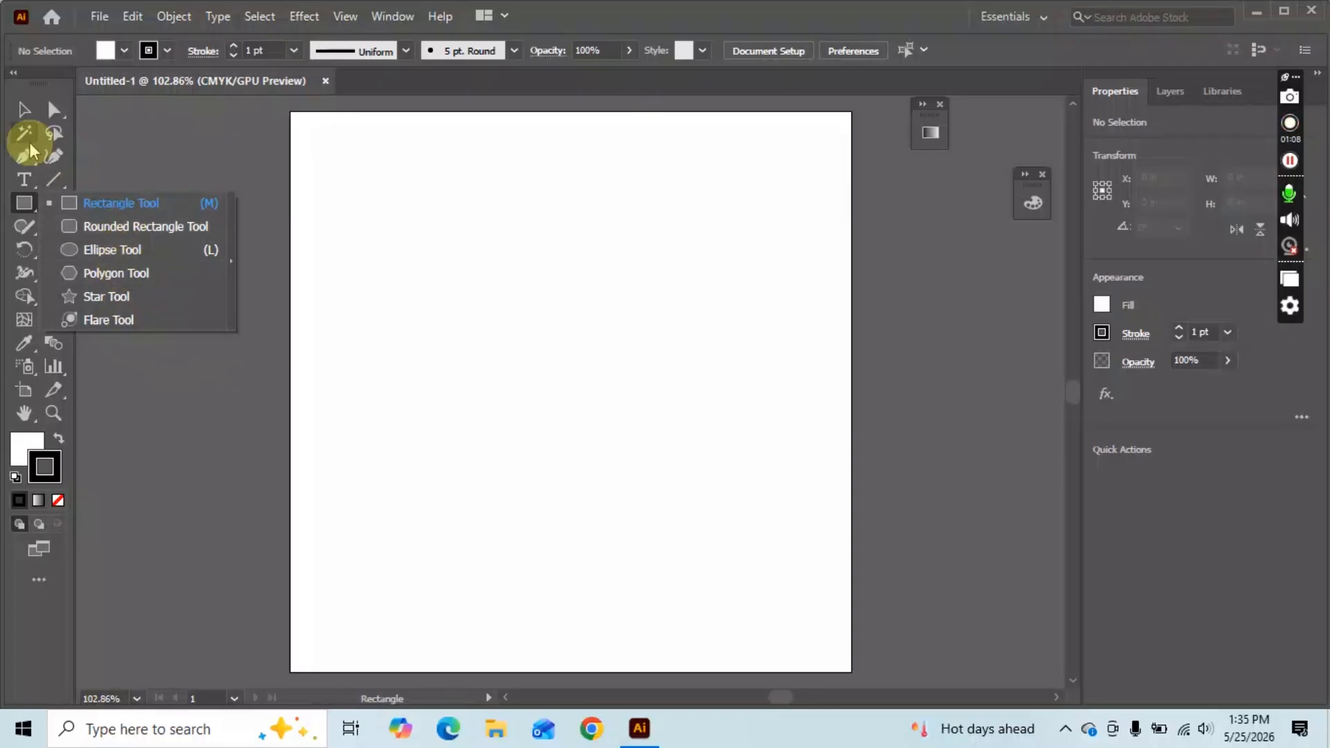
pyautogui.click(22, 160)
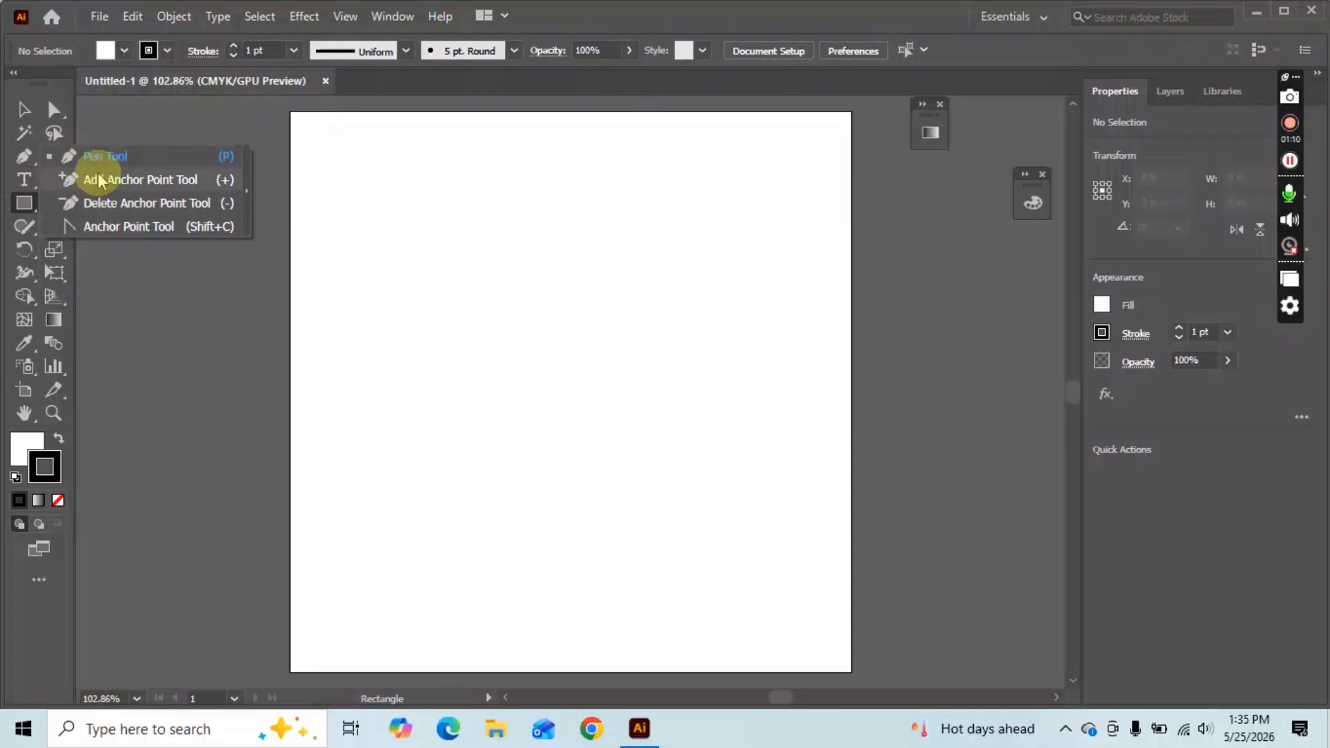
pyautogui.click(23, 179)
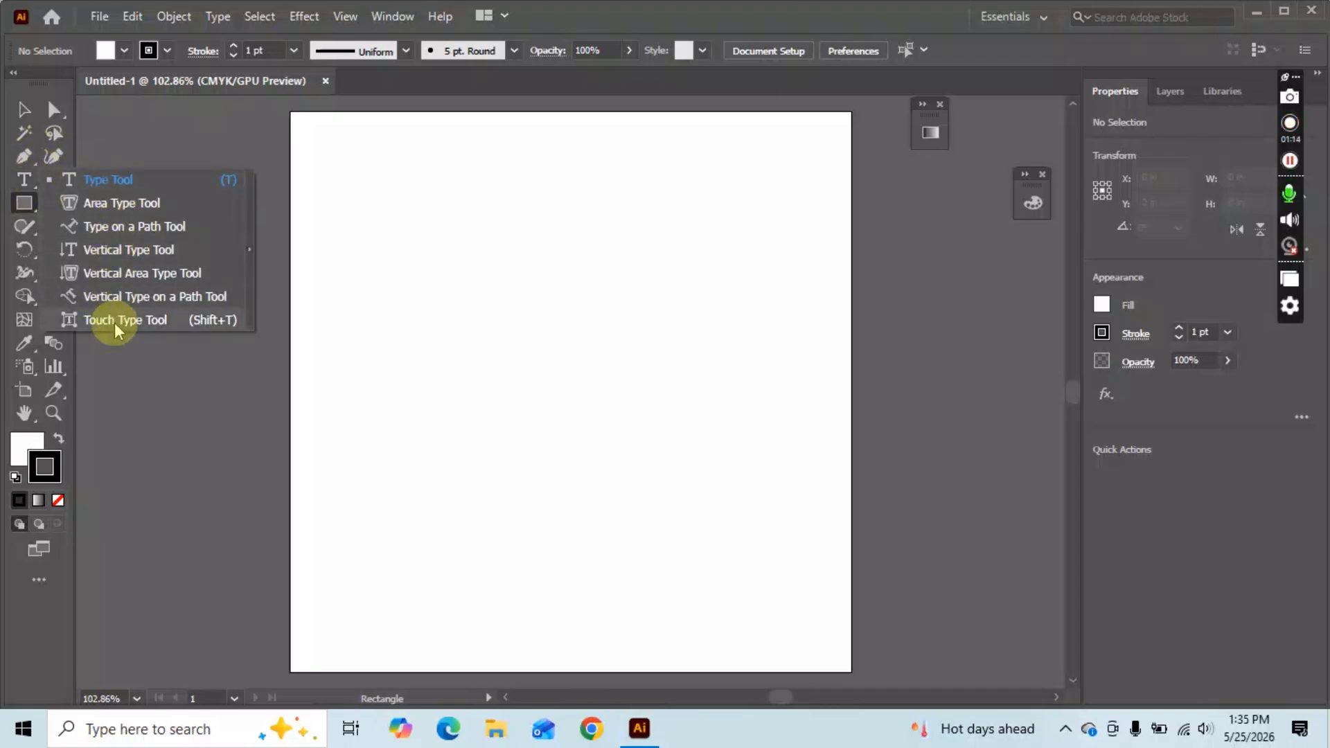
pyautogui.click(21, 210)
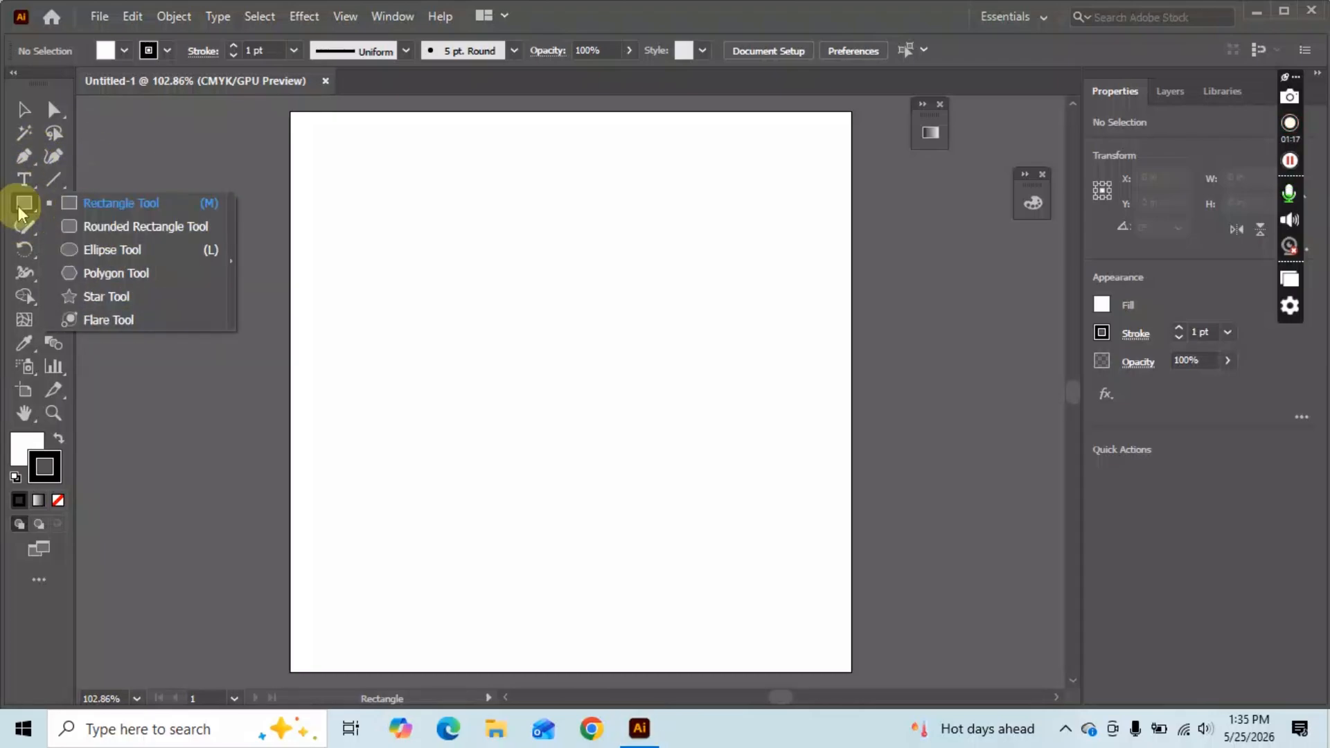
pyautogui.click(168, 200)
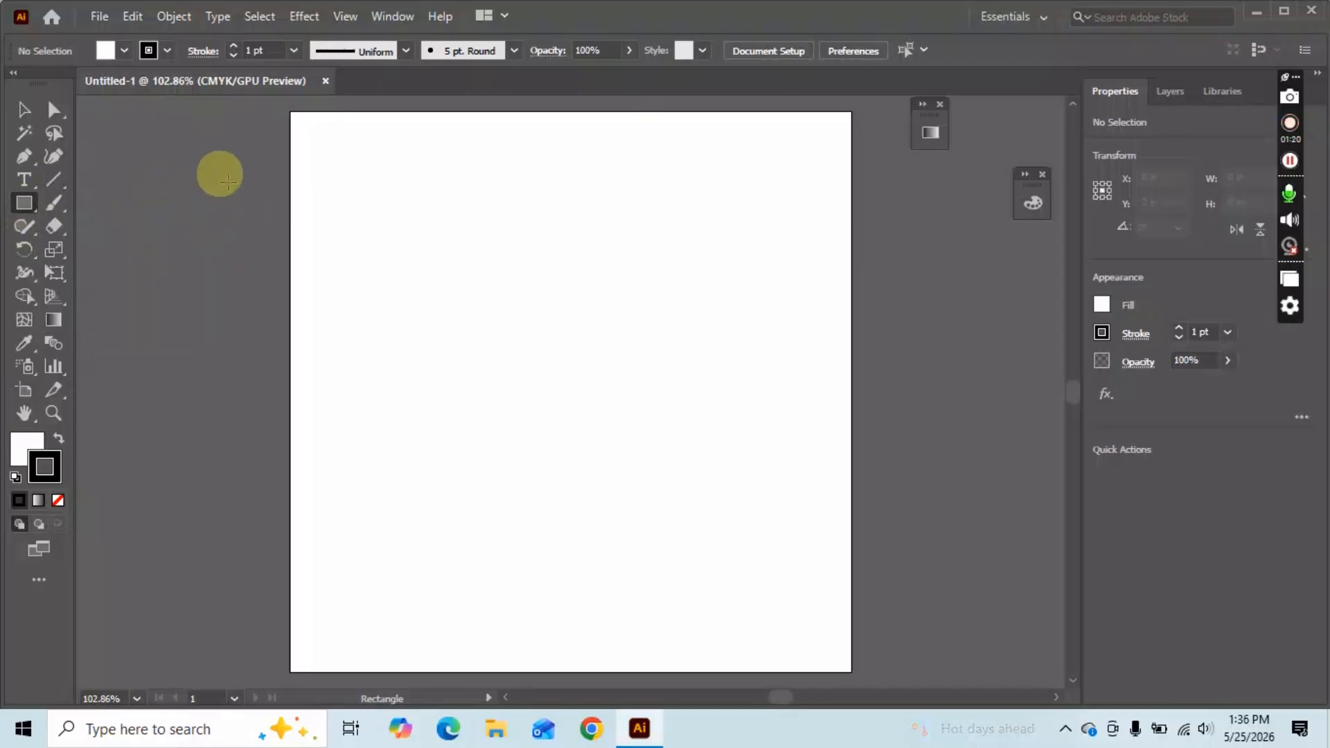
# Draw a rectangle stretched 5 in wide along the artboard's top edge.
pyautogui.moveTo(383, 163); pyautogui.dragTo(851, 200)
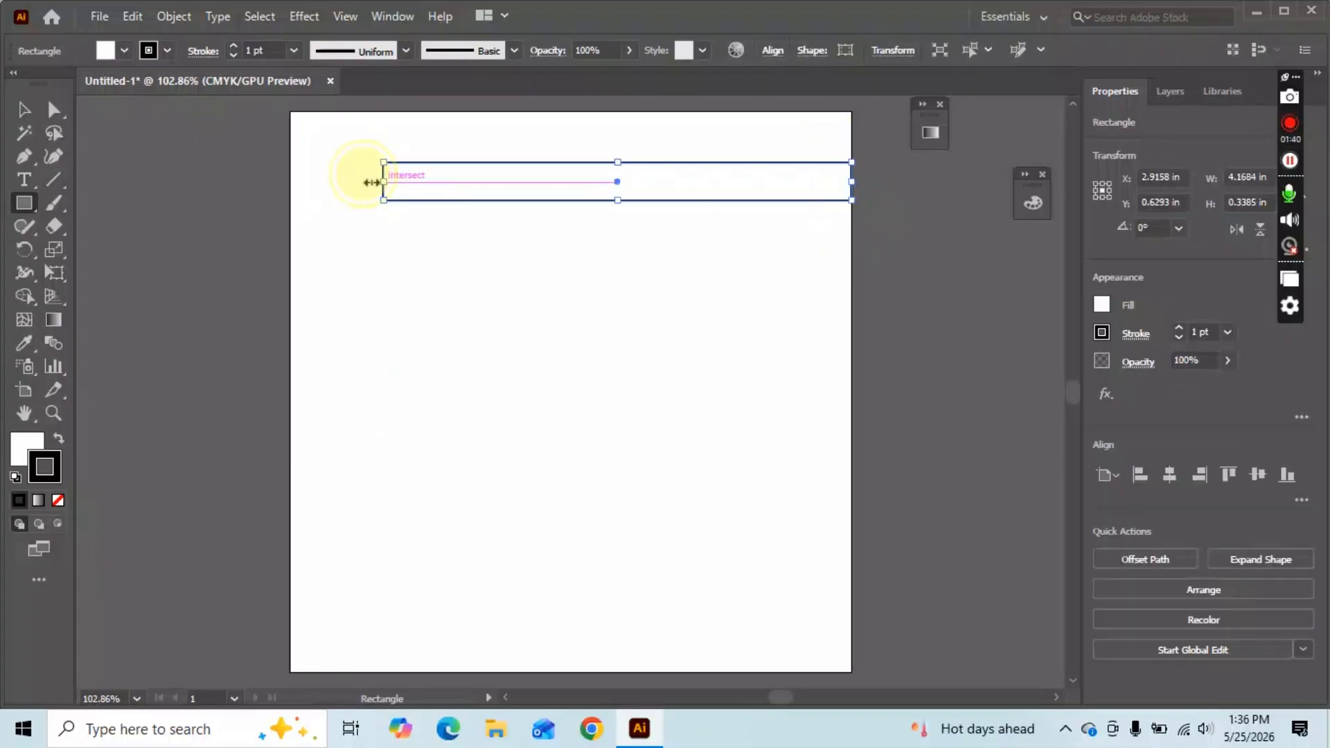
pyautogui.moveTo(372, 182); pyautogui.dragTo(290, 182)
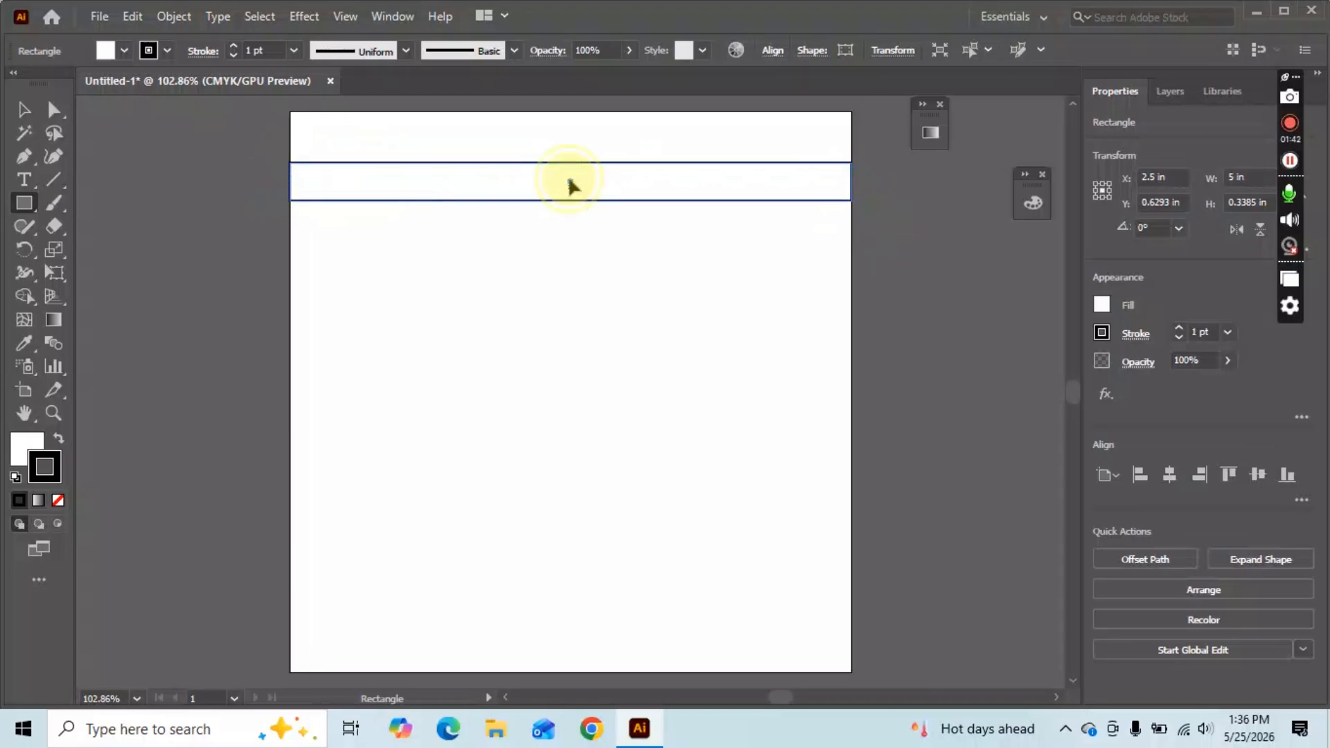
pyautogui.moveTo(570, 183); pyautogui.dragTo(573, 131)
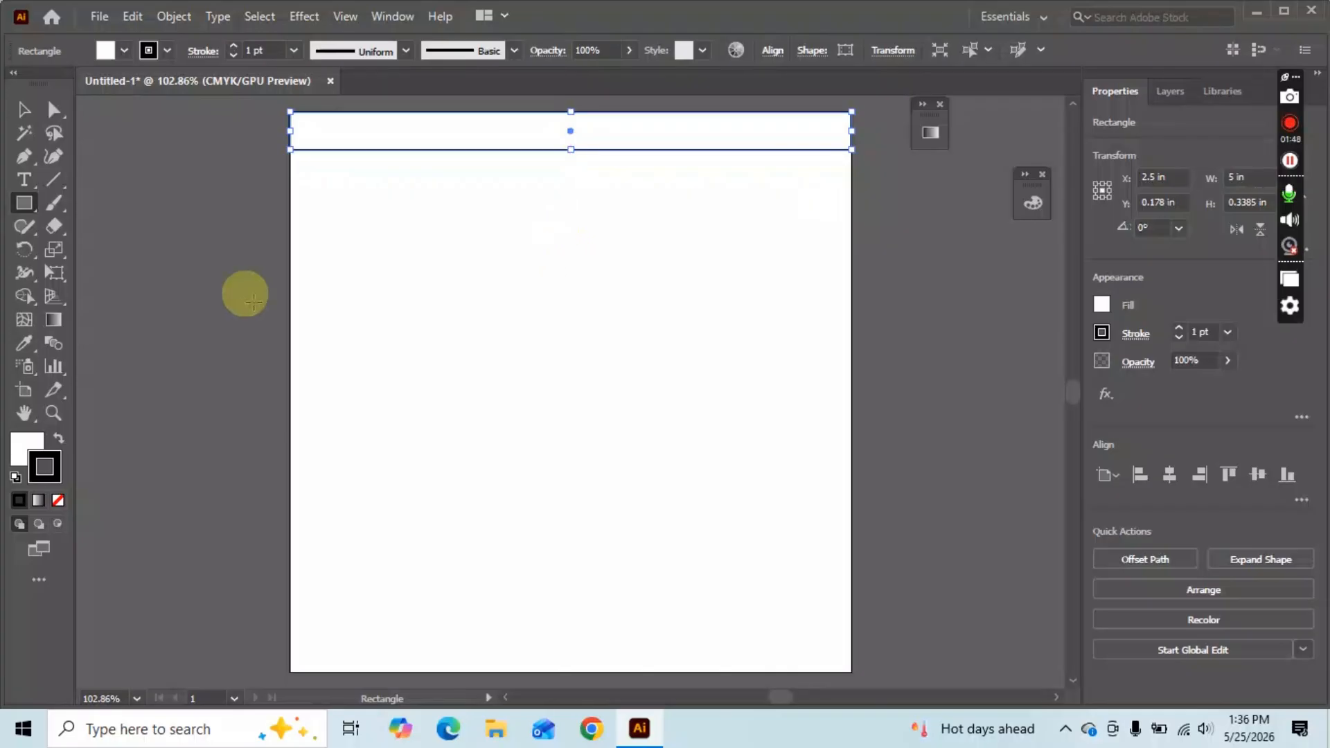
# Give the top rectangle a black fill and no stroke.
pyautogui.press('v')
pyautogui.click(564, 257)
pyautogui.click(522, 137)
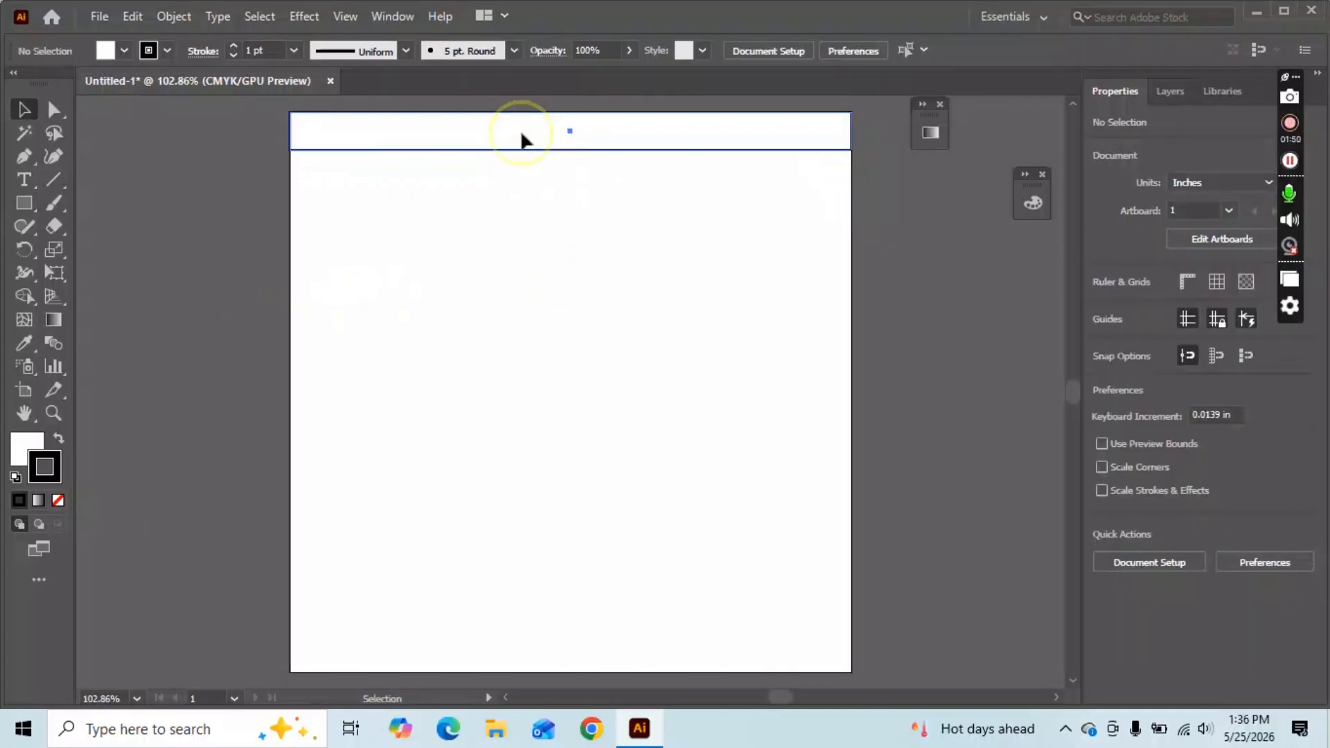
pyautogui.click(19, 449)
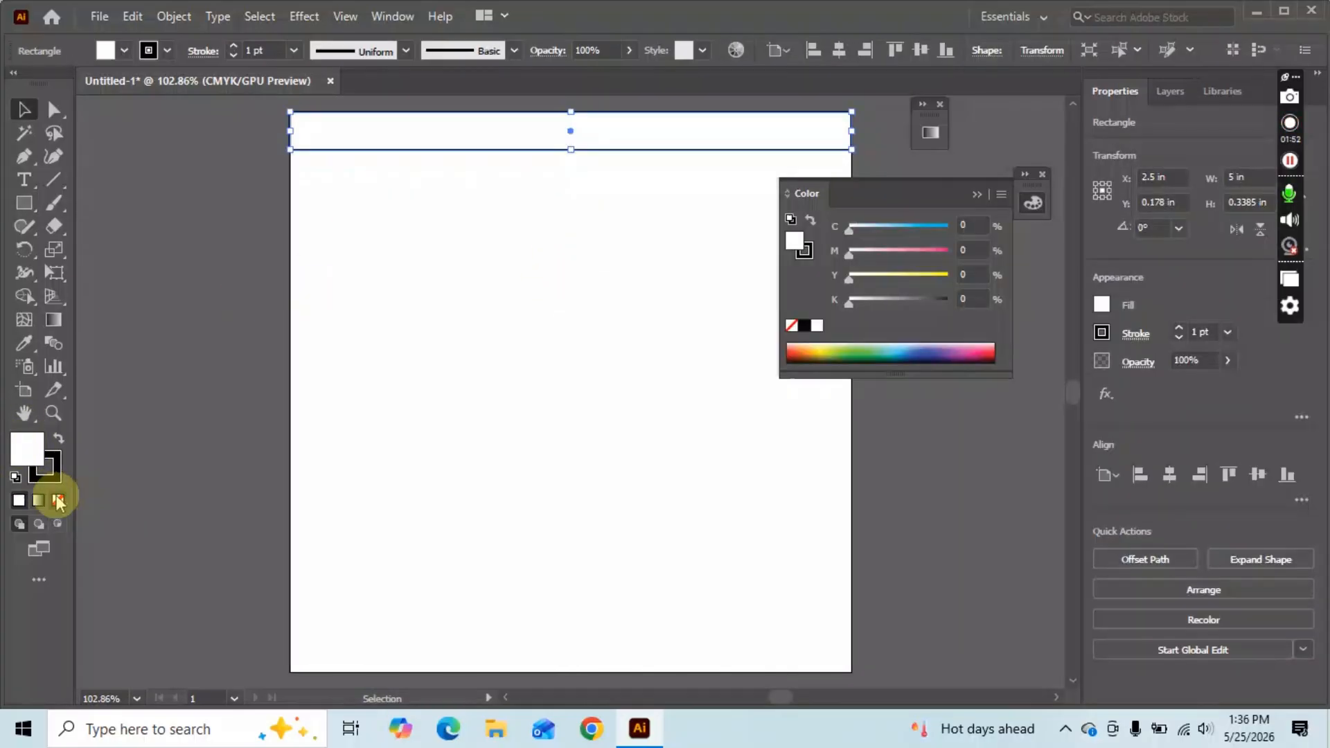
pyautogui.click(58, 439)
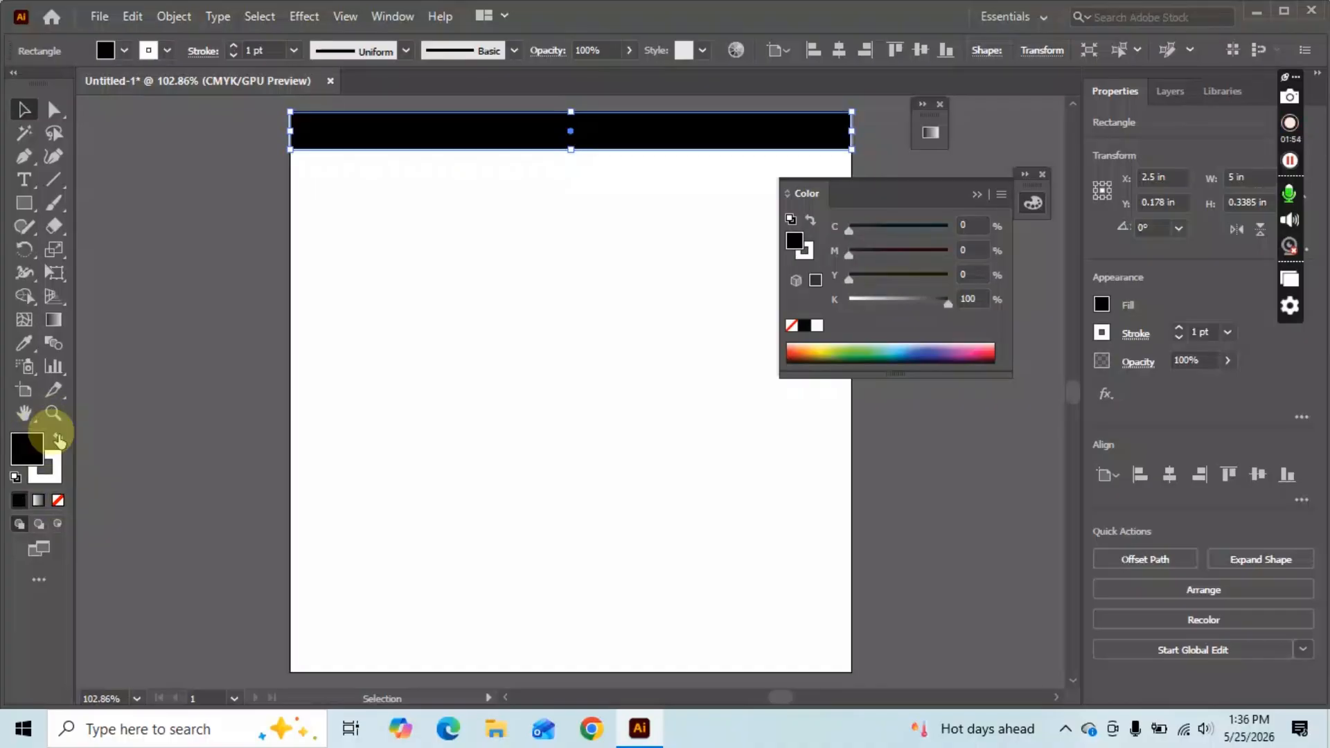
pyautogui.click(51, 476)
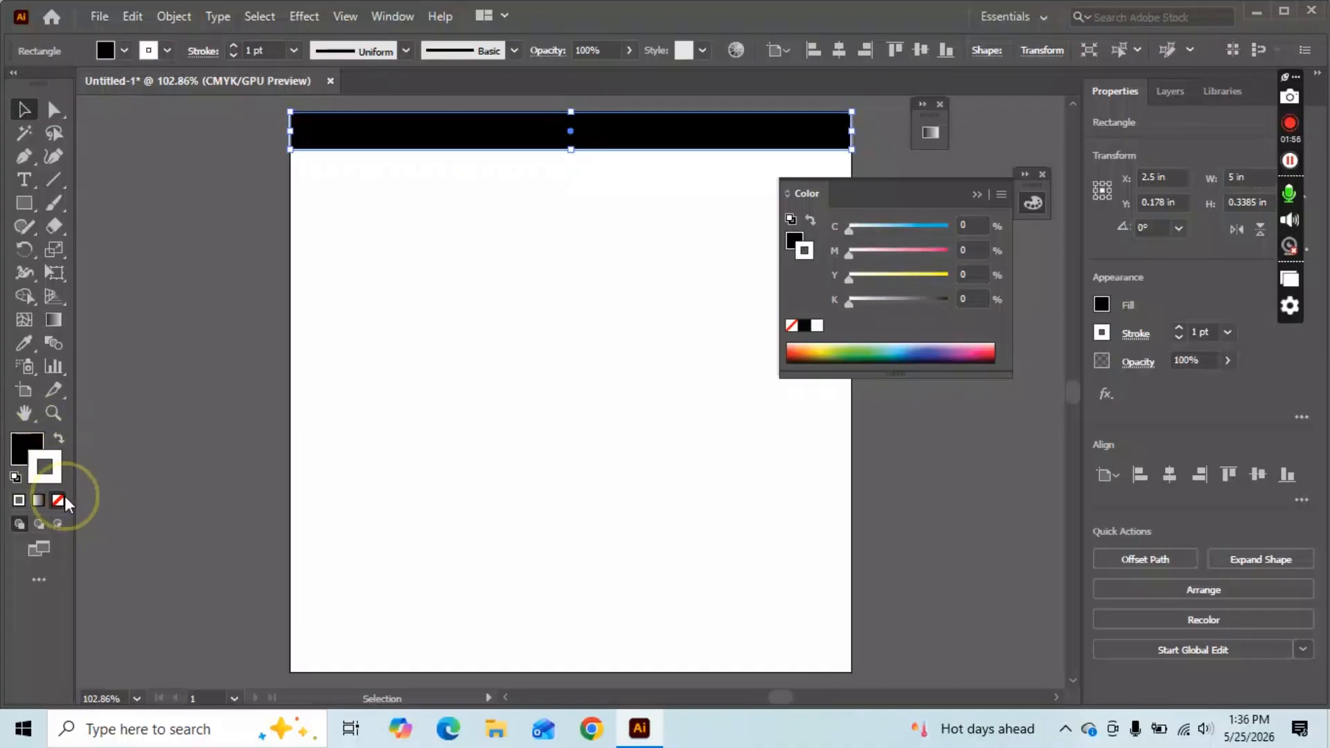
pyautogui.click(61, 499)
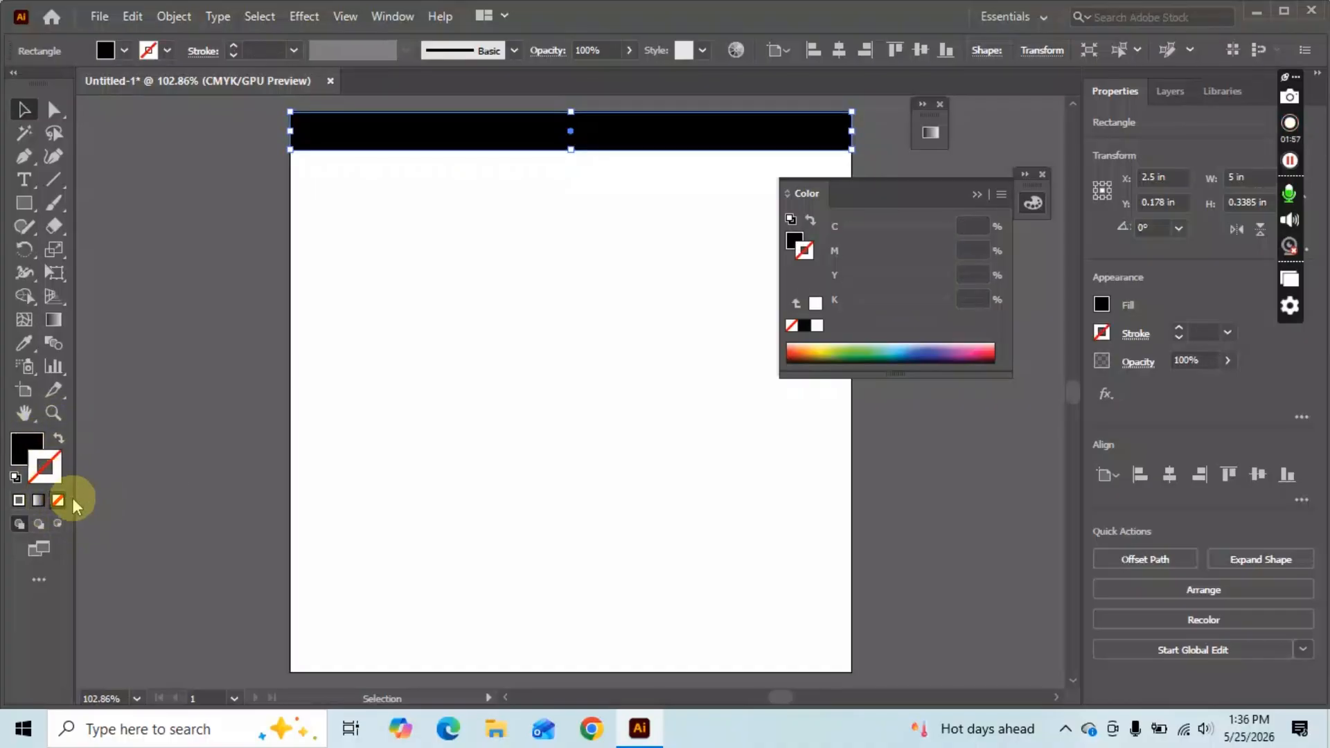
pyautogui.click(977, 194)
pyautogui.click(354, 306)
# Drag the black bar's bottom edge down to about 0.5903 in tall.
pyautogui.scroll(3, 471, 339)
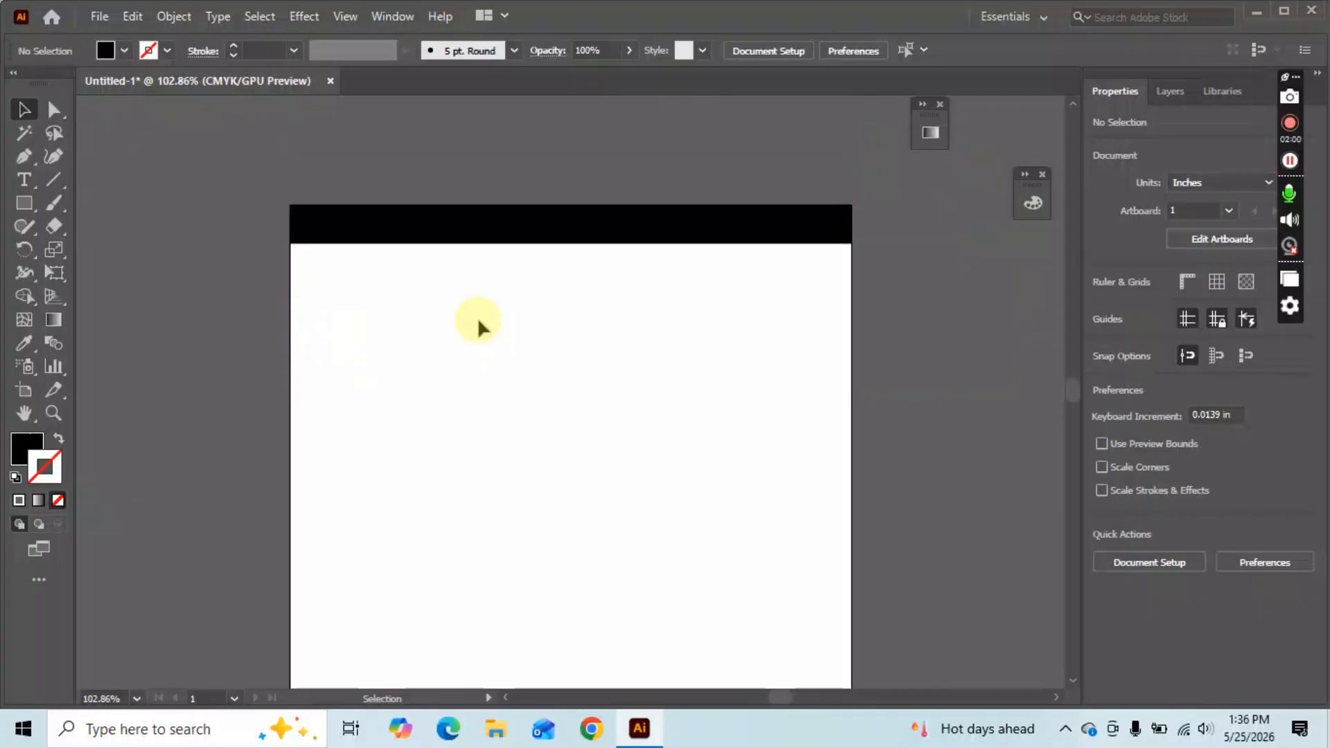
pyautogui.click(518, 235)
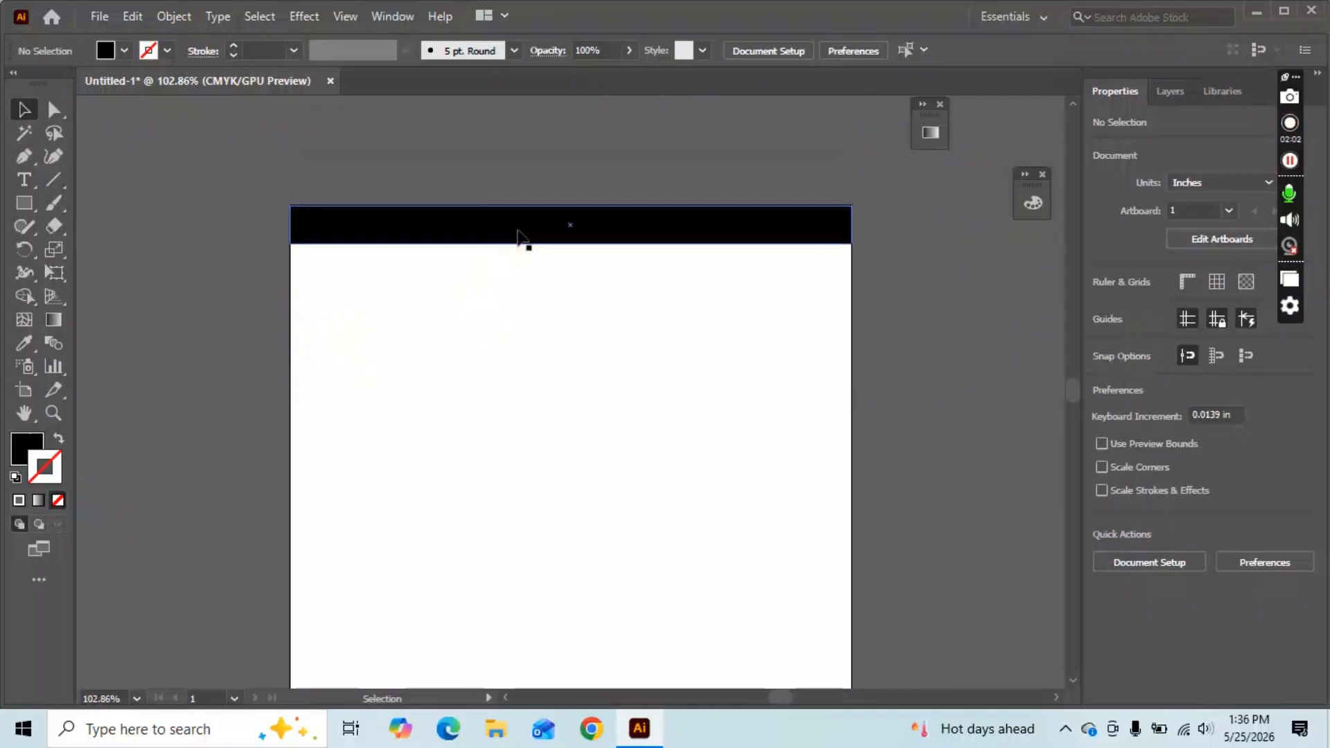
pyautogui.click(518, 235)
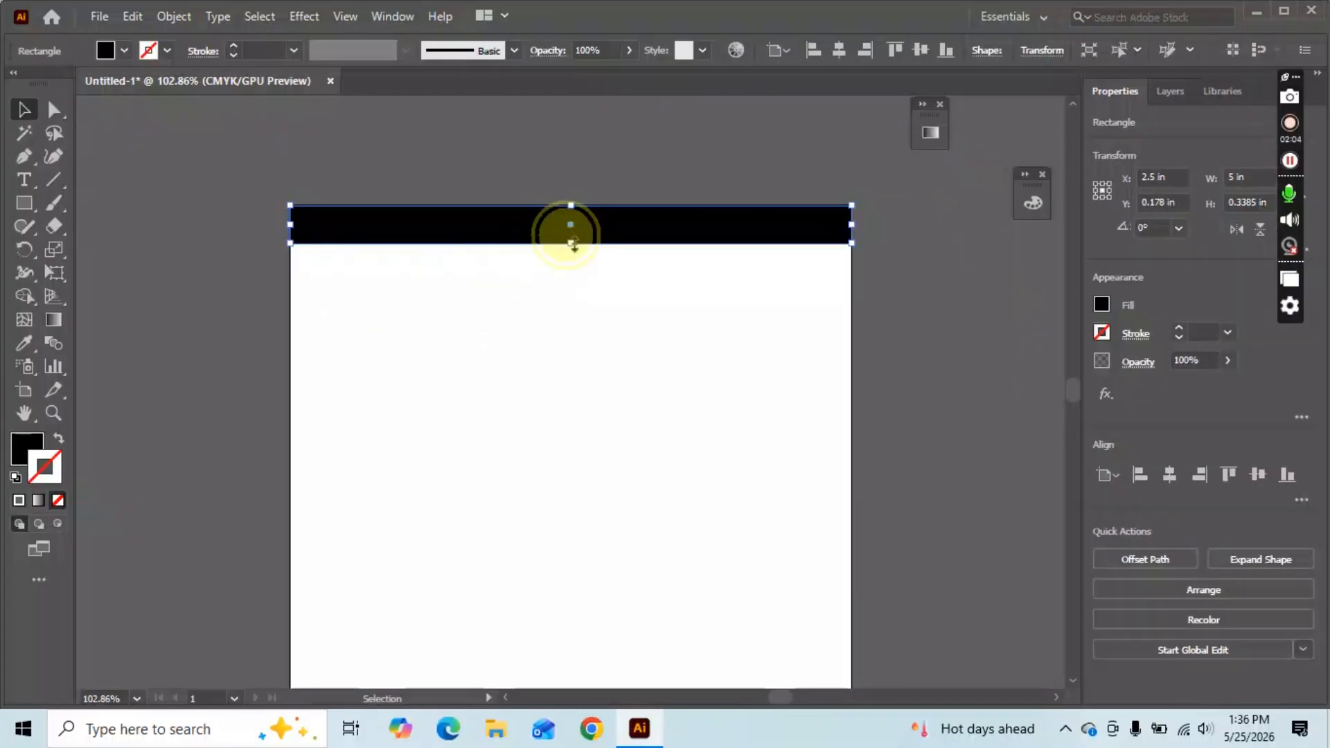
pyautogui.moveTo(570, 242); pyautogui.dragTo(579, 272)
pyautogui.click(604, 409)
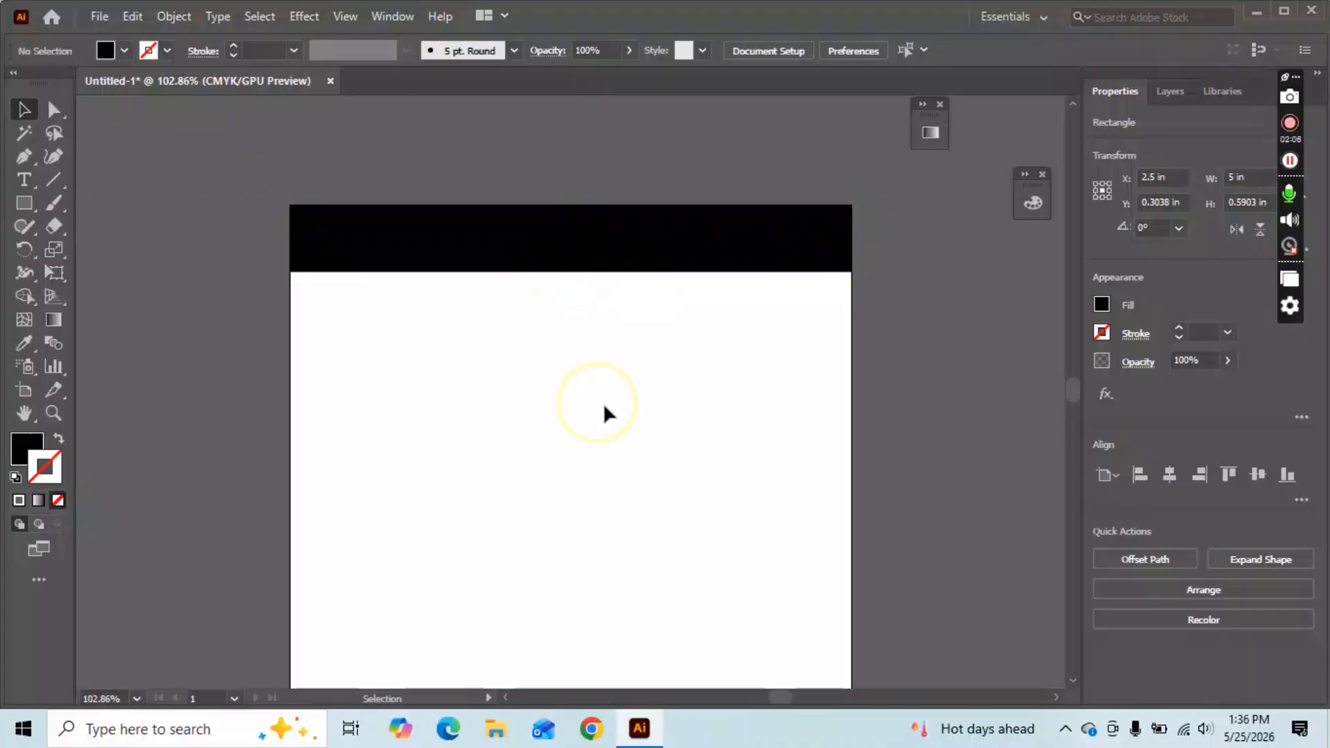
# Try a 1 in height on the bar, then undo back to 0.5903 in.
pyautogui.click(606, 243)
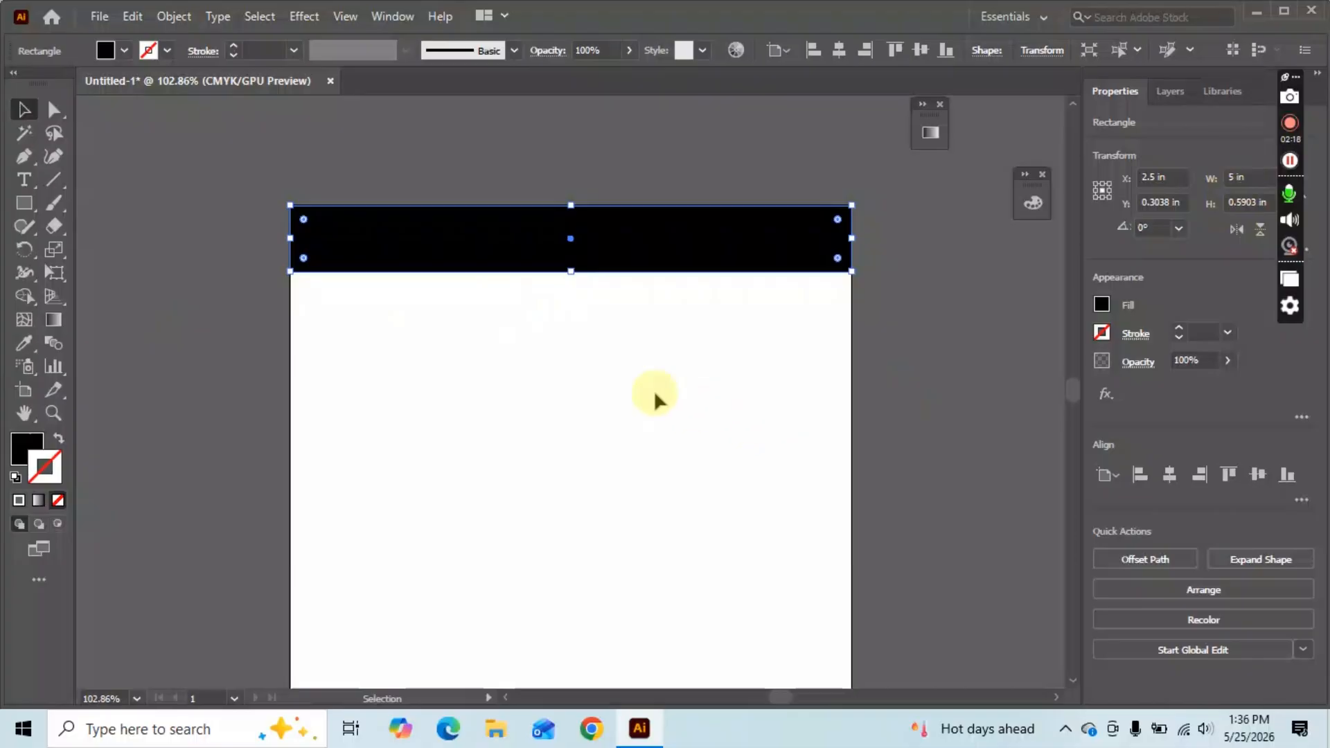
pyautogui.doubleClick(1246, 201)
pyautogui.write('1')
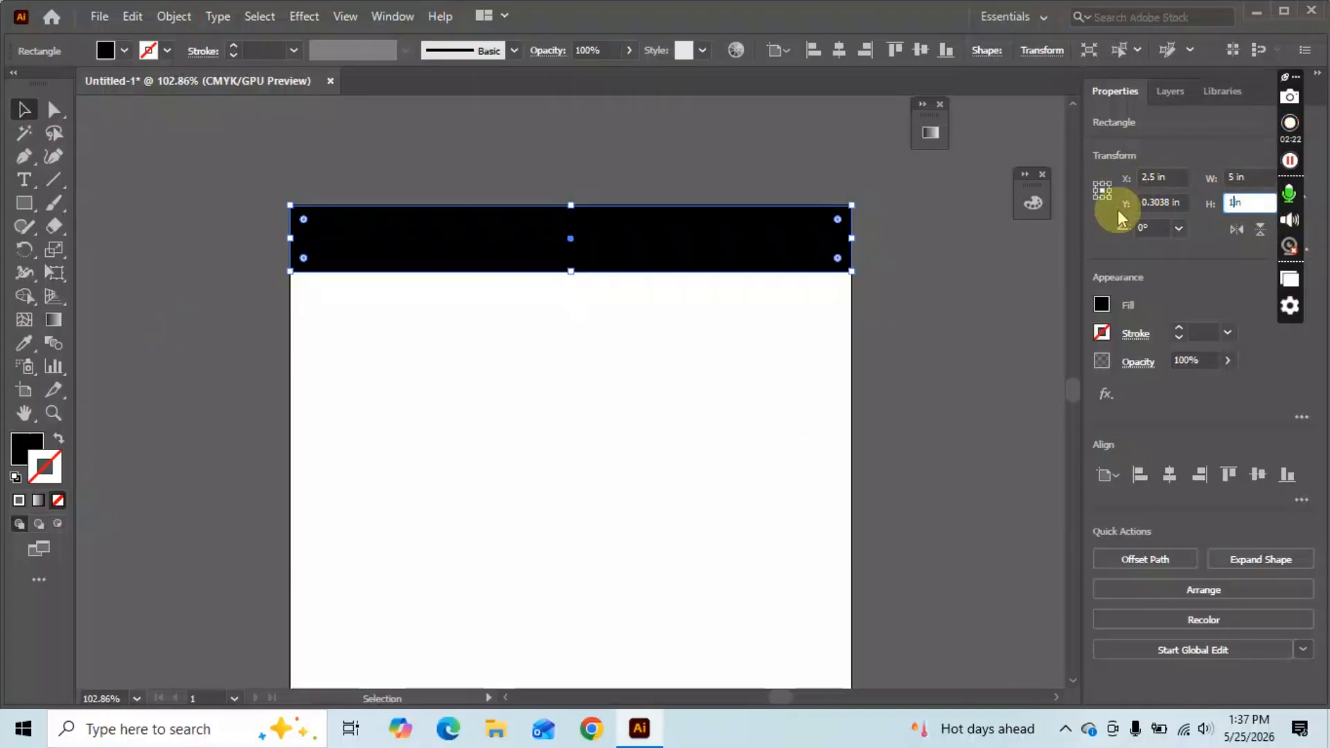
pyautogui.press('Return')
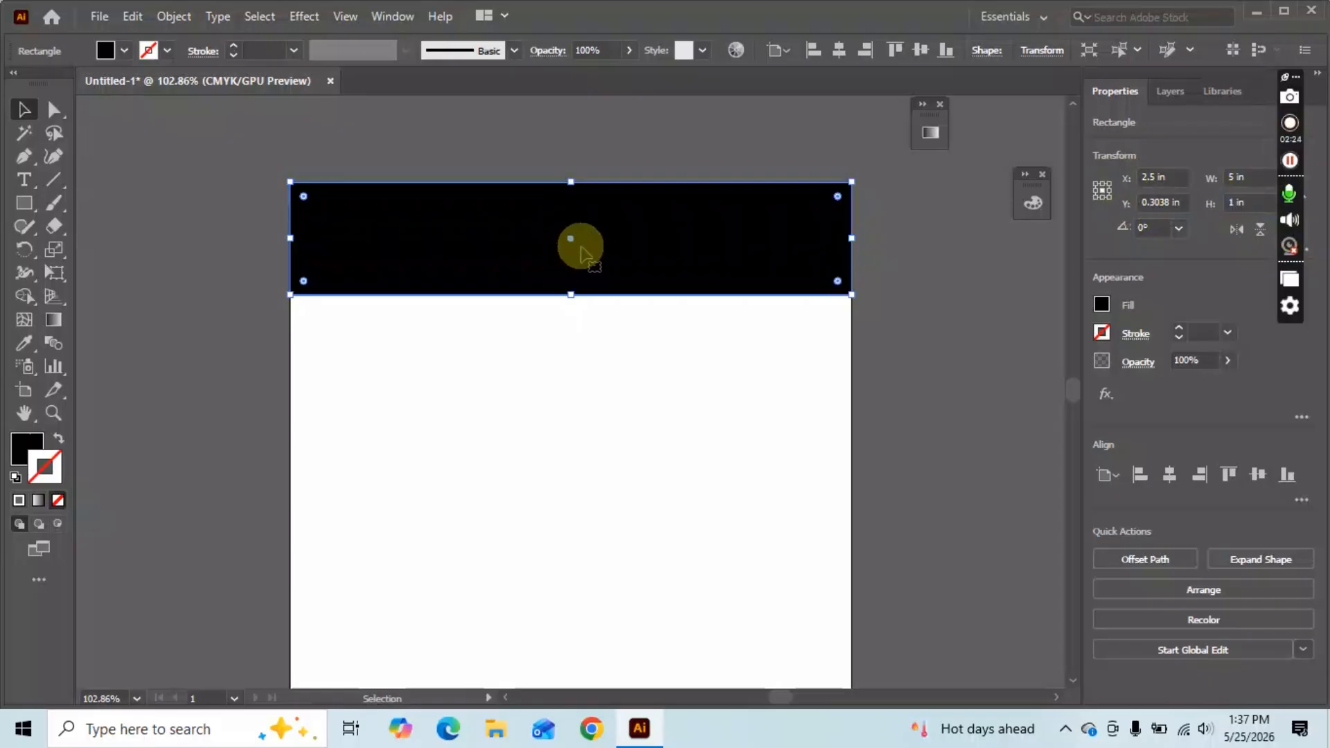
pyautogui.doubleClick(1234, 202)
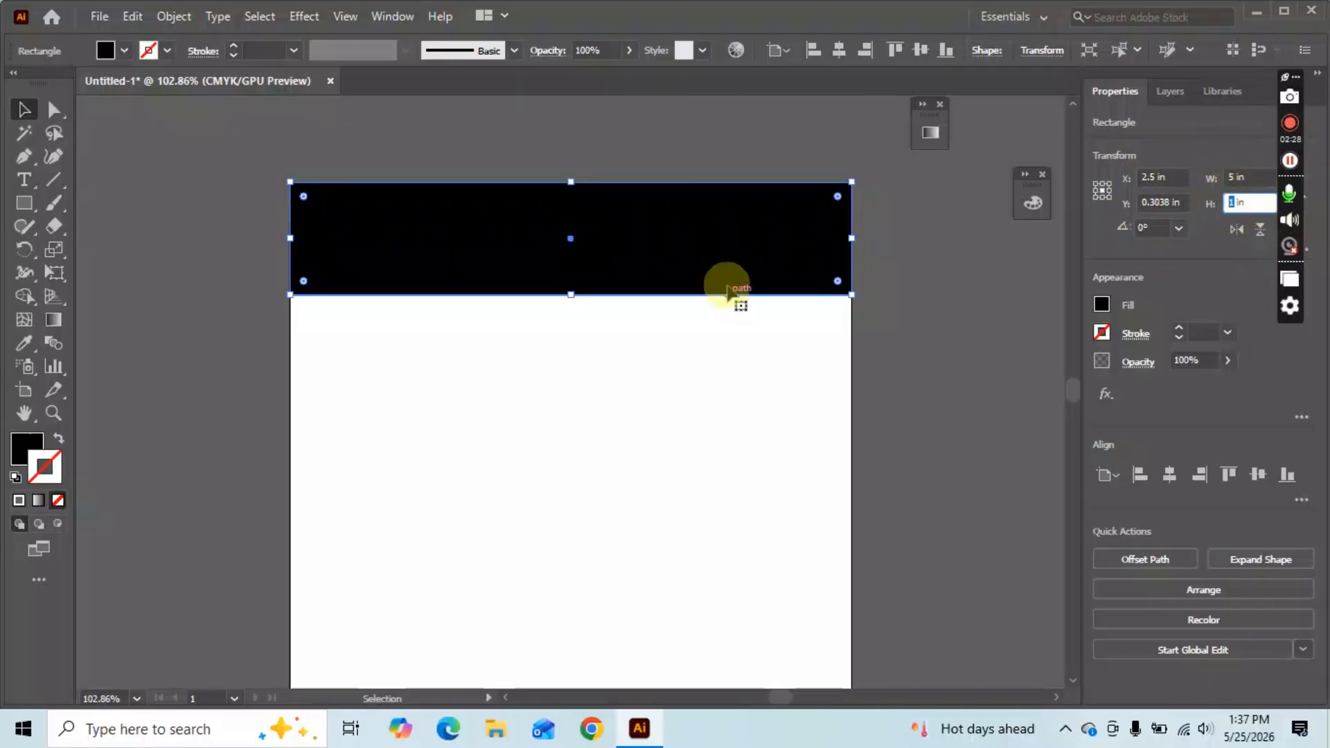
pyautogui.moveTo(570, 238)
pyautogui.mouseDown()
pyautogui.moveTo(570, 276)
pyautogui.moveTo(566, 261)
pyautogui.mouseUp()
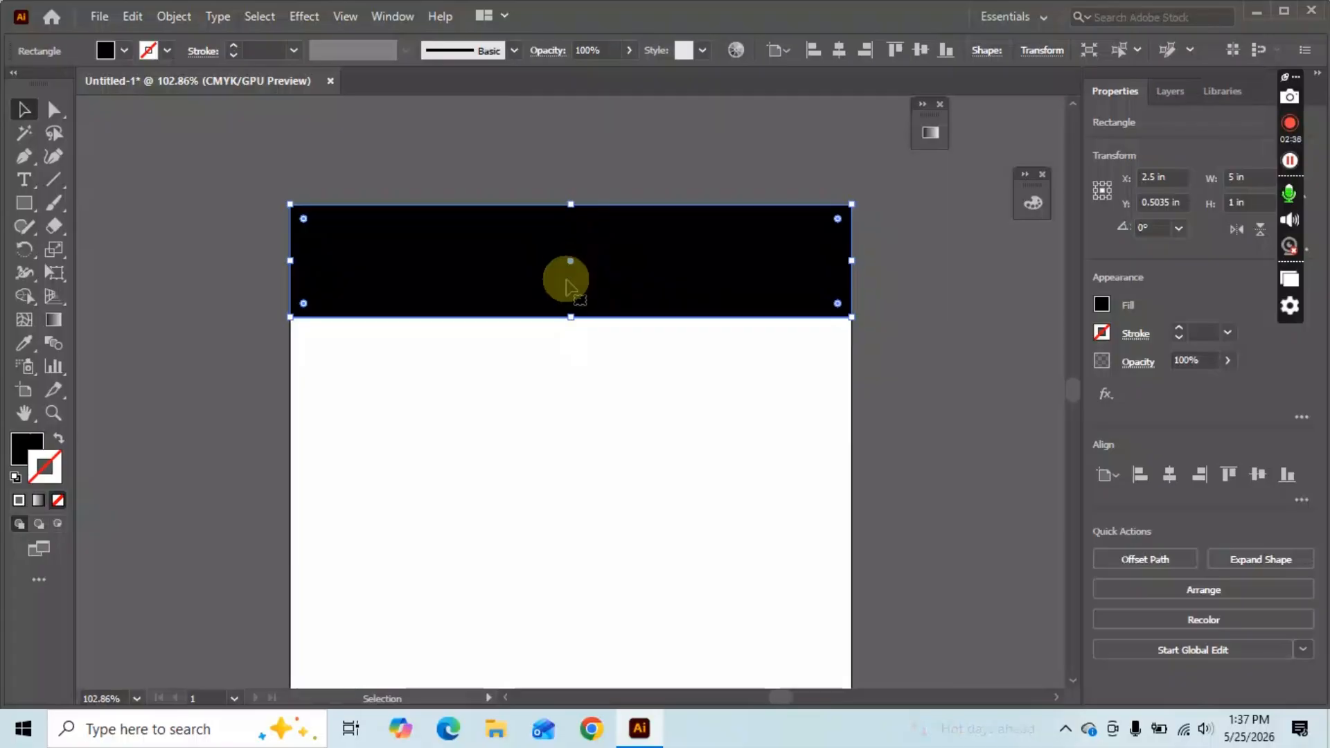
pyautogui.hotkey('ctrl', 'z')
pyautogui.hotkey('ctrl', 'z')
pyautogui.hotkey('ctrl', 'z')
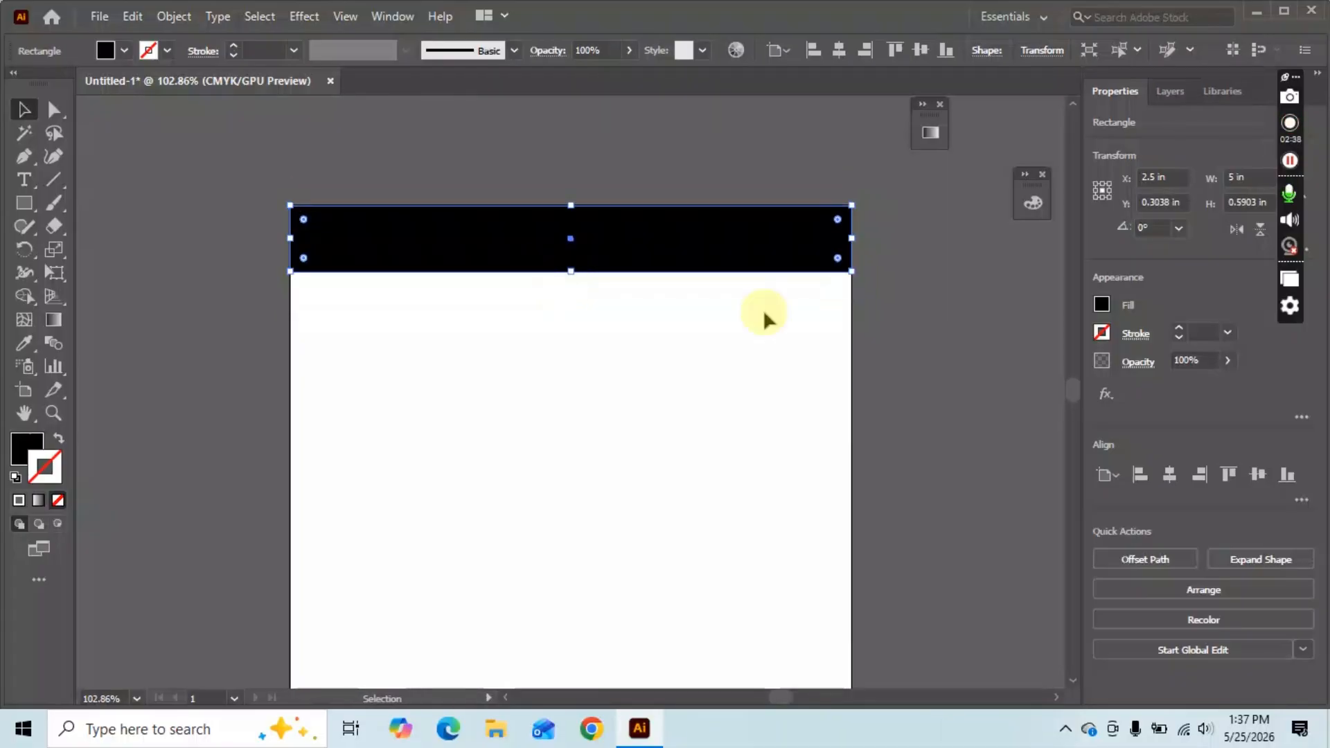
# Set the Properties reference point to the bar's top edge.
pyautogui.doubleClick(1255, 204)
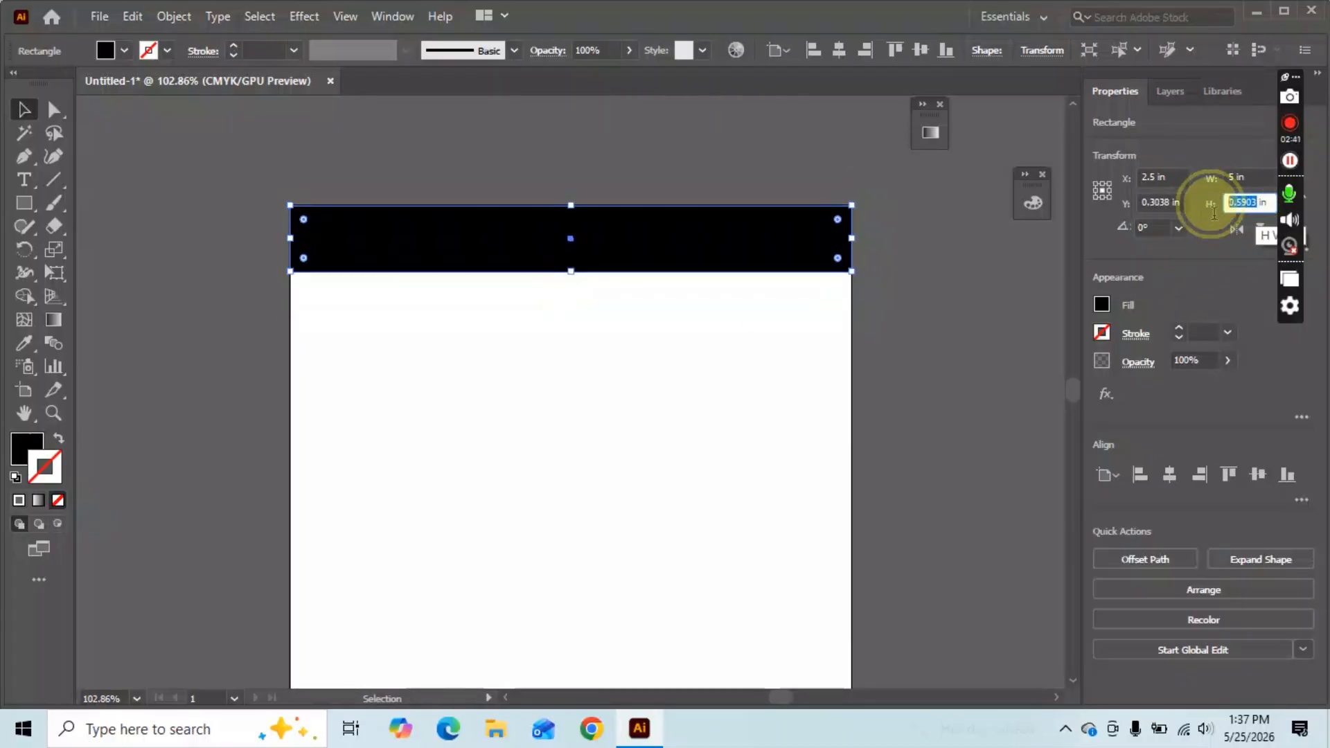
pyautogui.click(1103, 191)
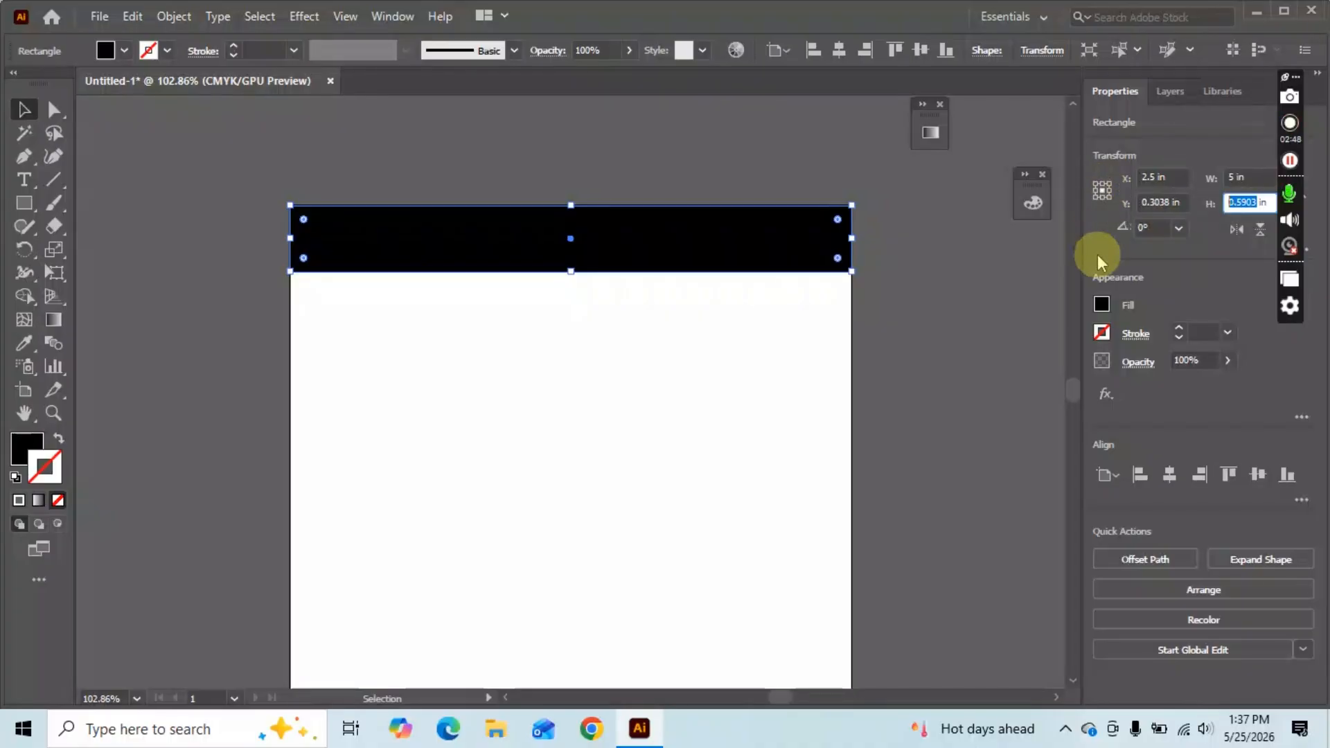
pyautogui.click(1103, 194)
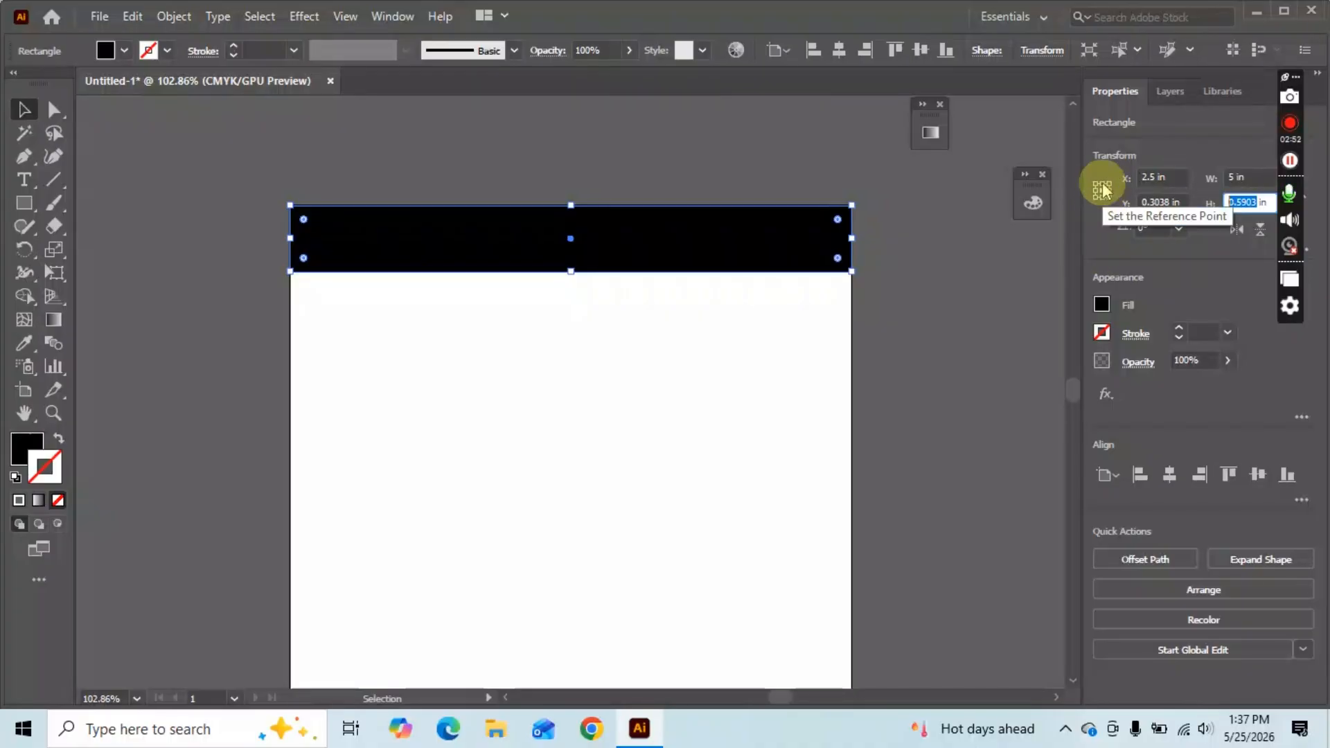
pyautogui.click(1102, 193)
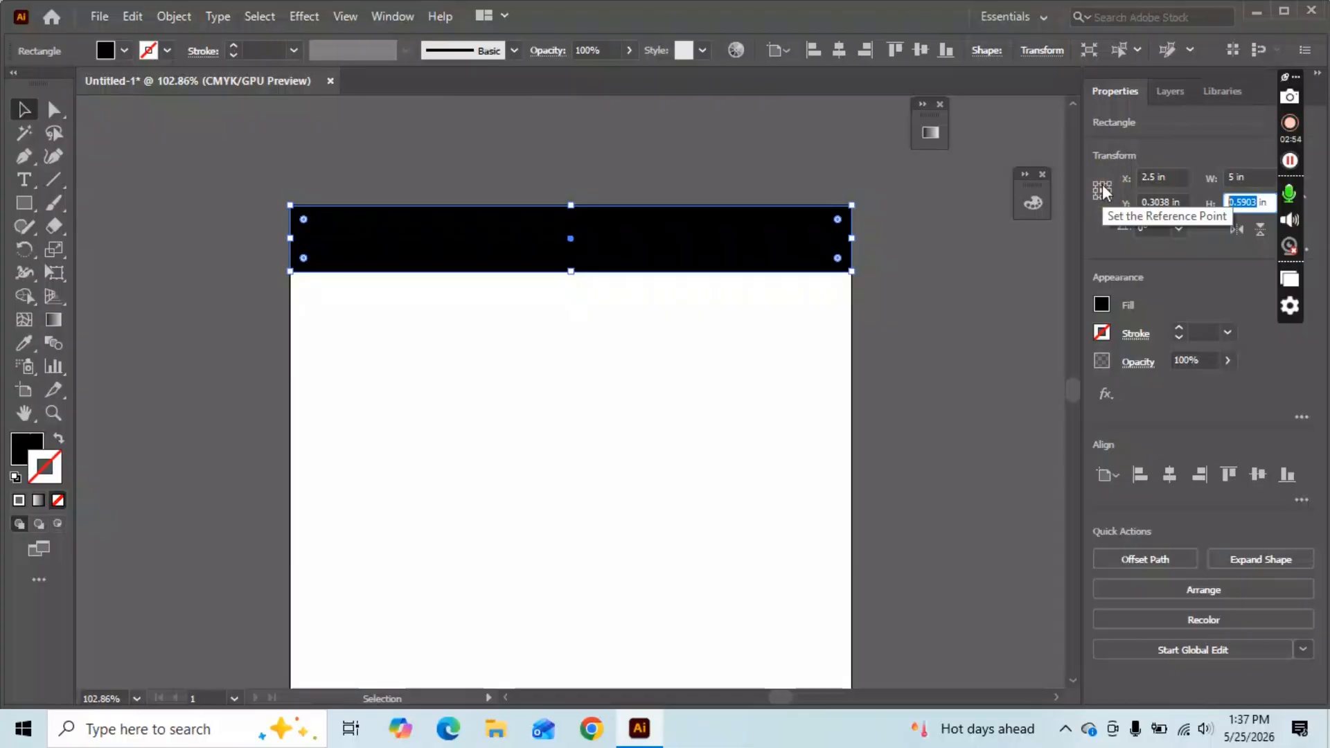
pyautogui.click(1103, 193)
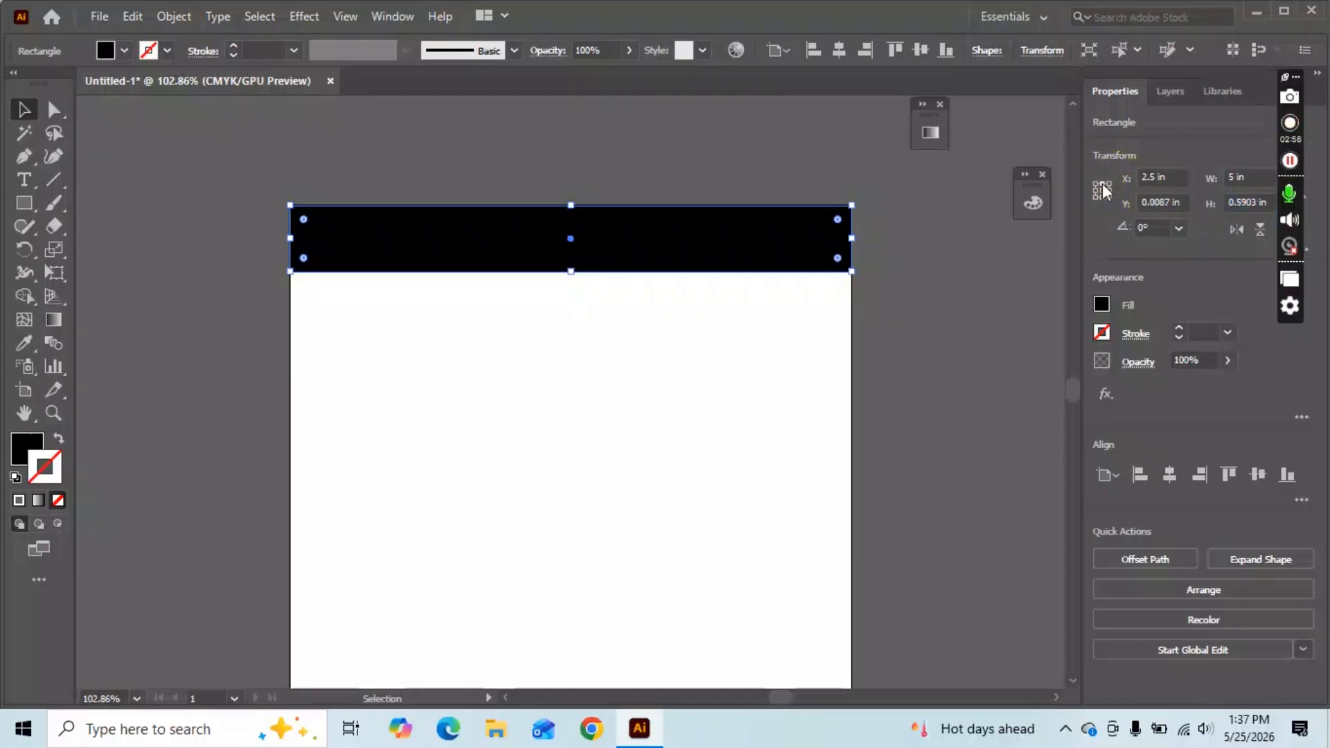
# Enter a 1 in height and move the bar back to the artboard's top.
pyautogui.click(1234, 199)
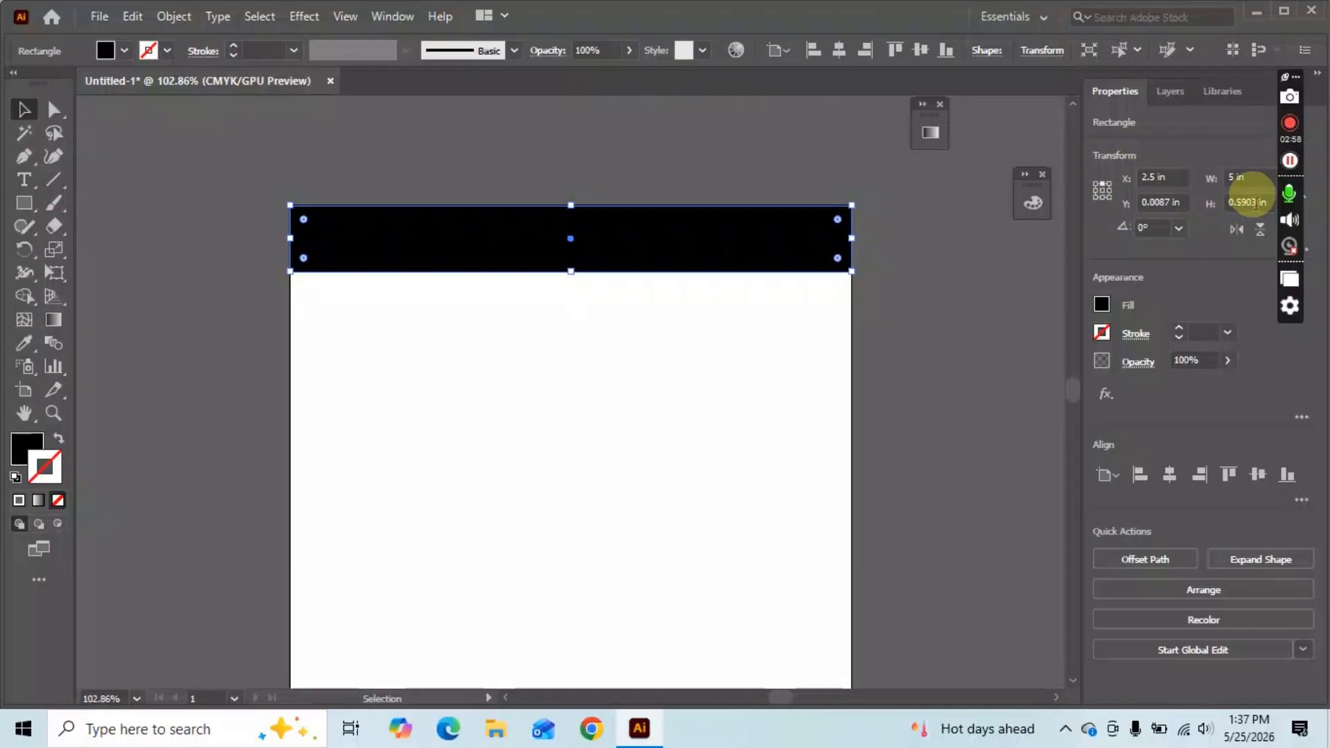
pyautogui.moveTo(1256, 202); pyautogui.dragTo(1220, 218)
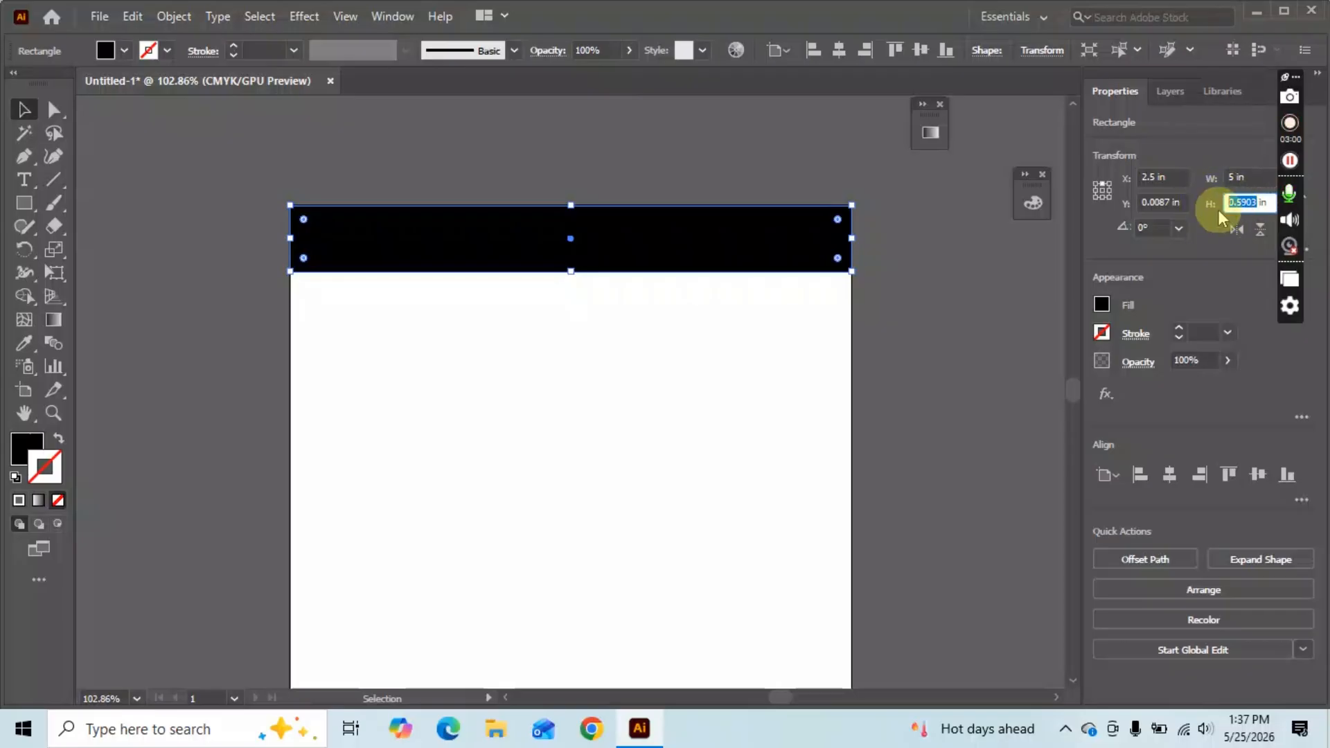
pyautogui.write('1 in')
pyautogui.press('Return')
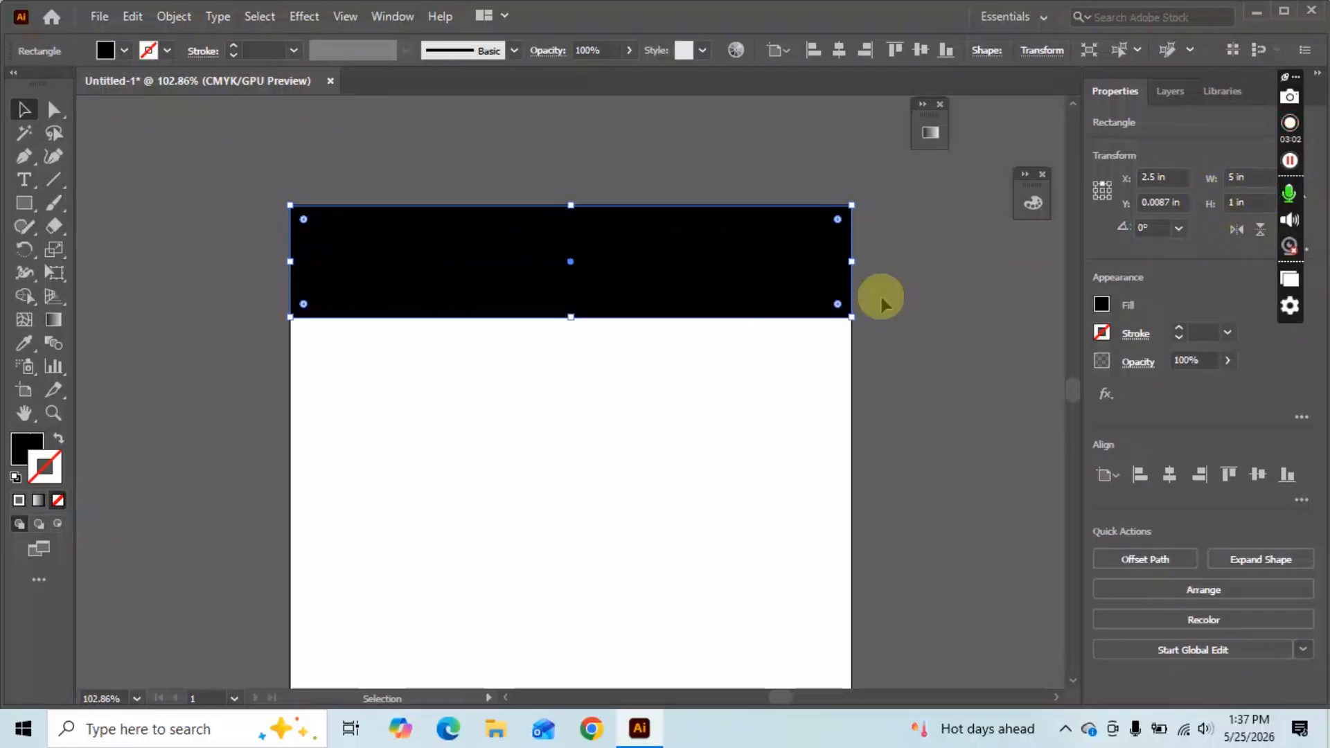
pyautogui.click(723, 392)
pyautogui.moveTo(533, 281); pyautogui.dragTo(563, 259)
# Fill the banner bright green through the Color Picker and collapse the Color panel.
pyautogui.click(549, 410)
pyautogui.click(14, 457)
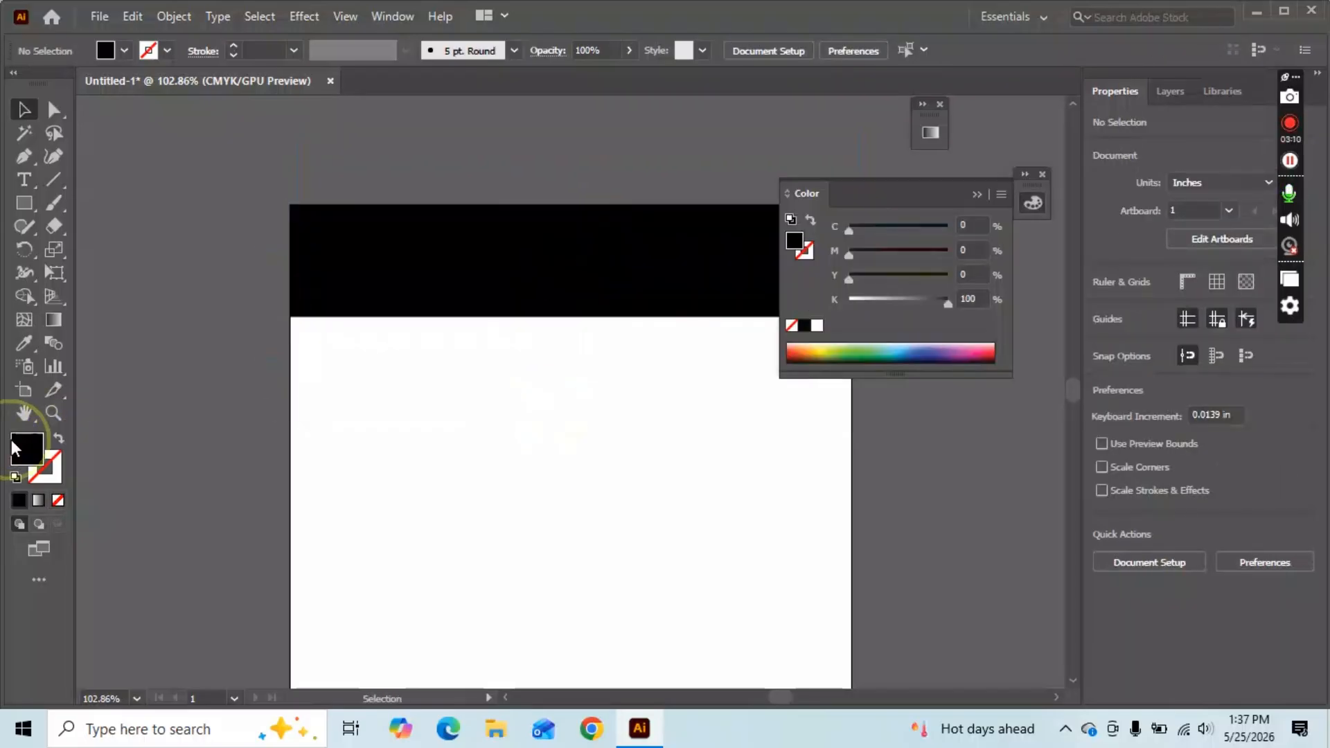
pyautogui.click(854, 349)
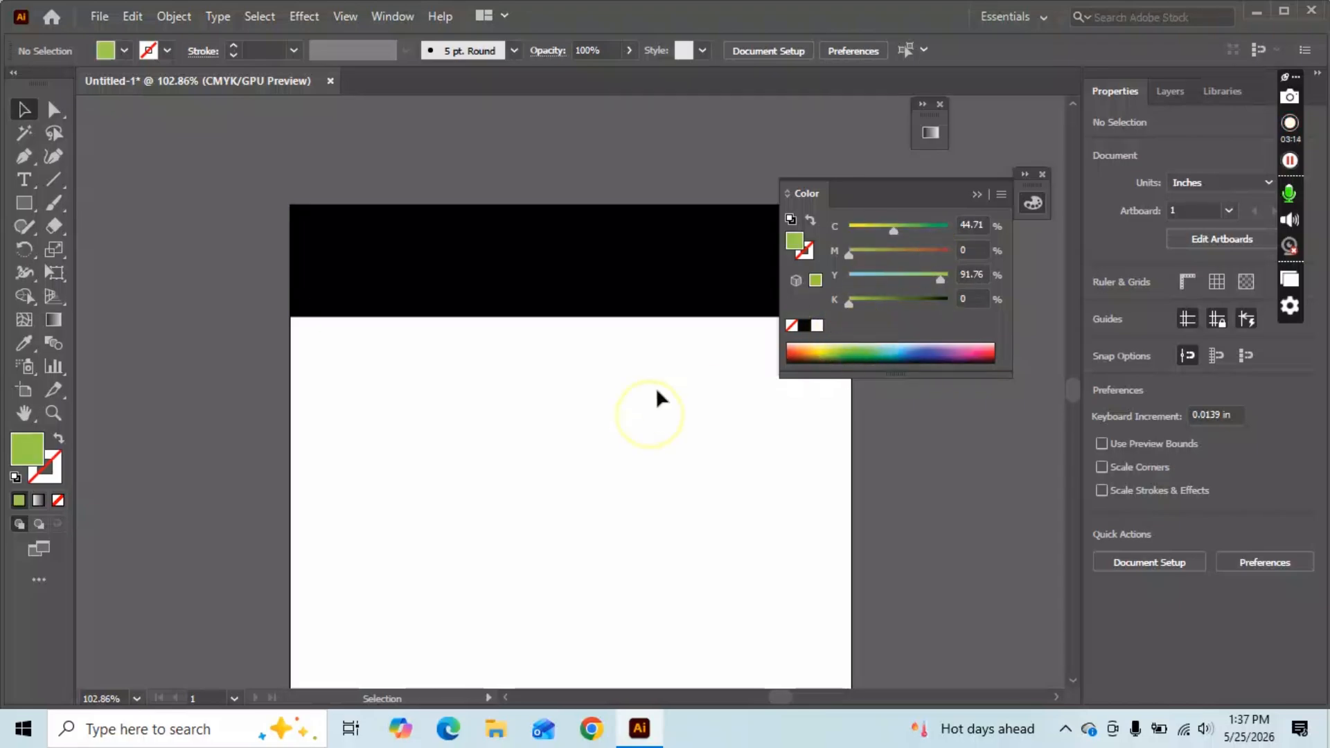
pyautogui.click(647, 284)
pyautogui.doubleClick(27, 448)
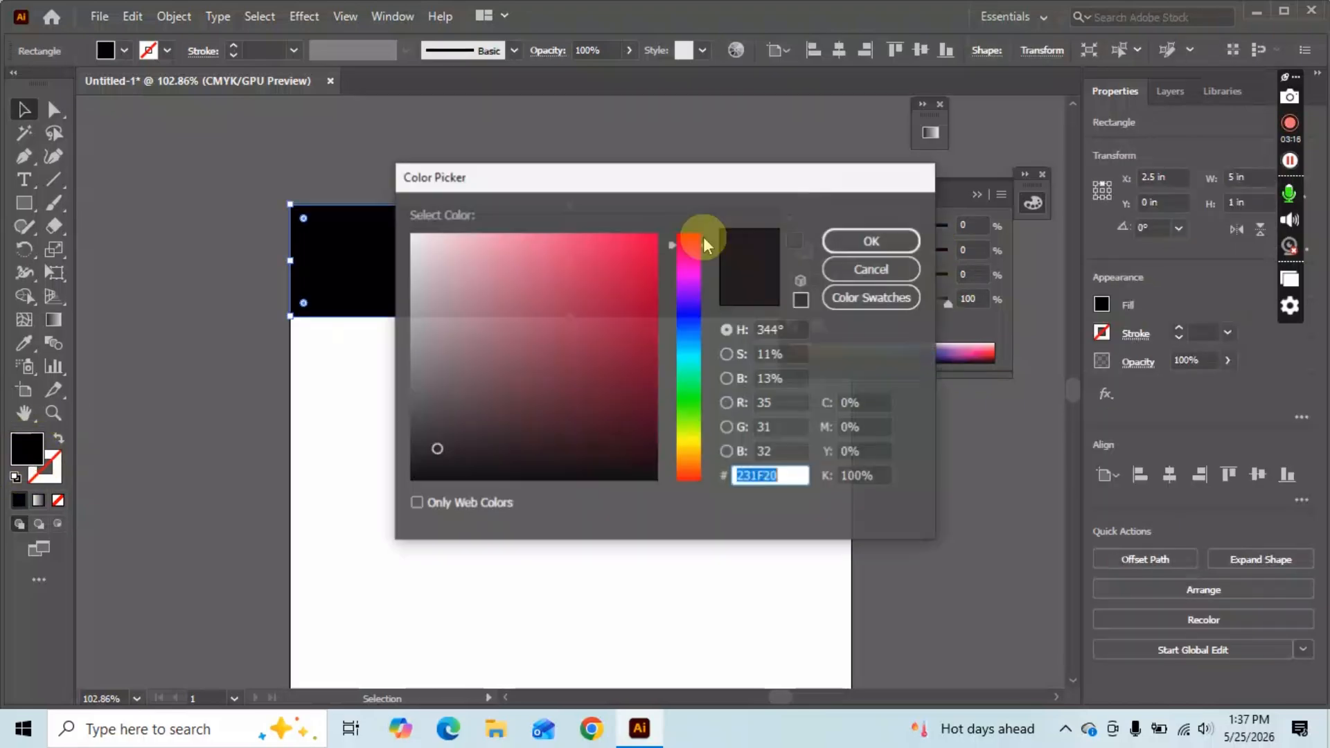
pyautogui.moveTo(648, 236); pyautogui.dragTo(674, 184)
pyautogui.click(696, 415)
pyautogui.click(871, 240)
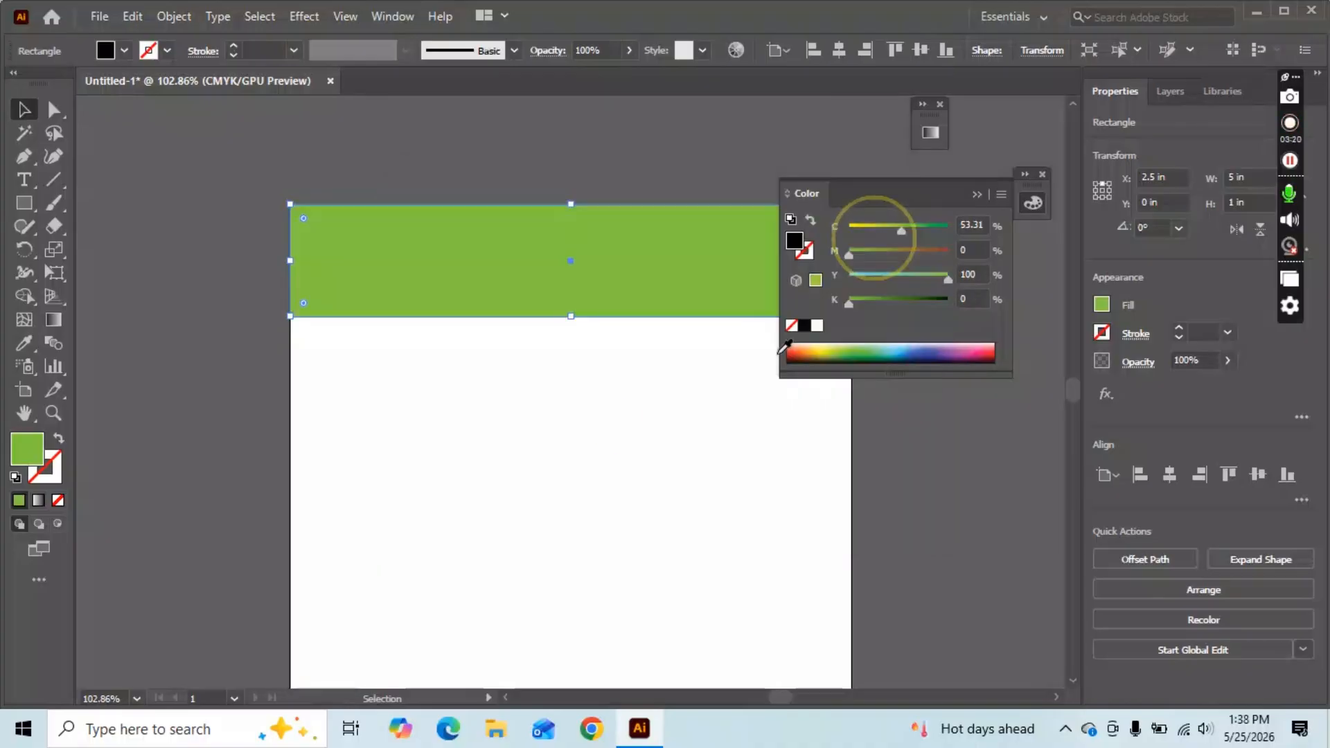
pyautogui.click(612, 416)
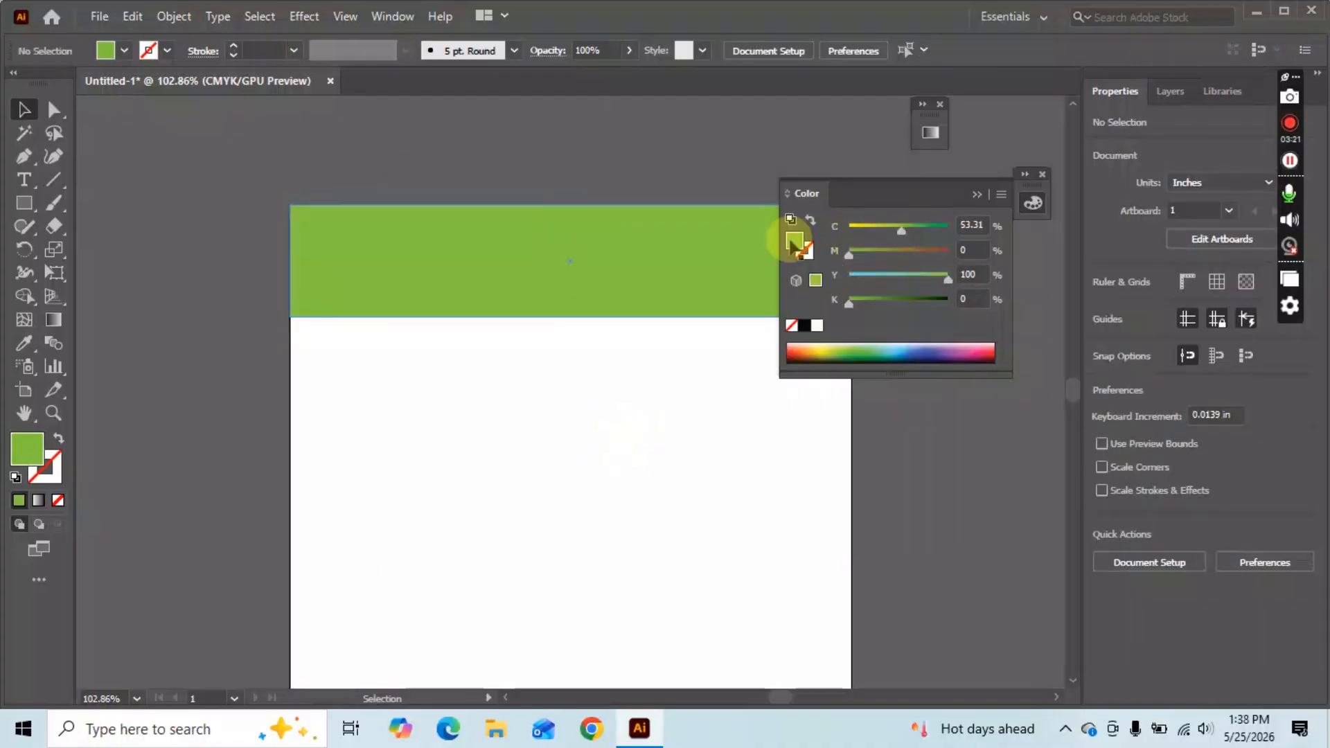
pyautogui.click(966, 196)
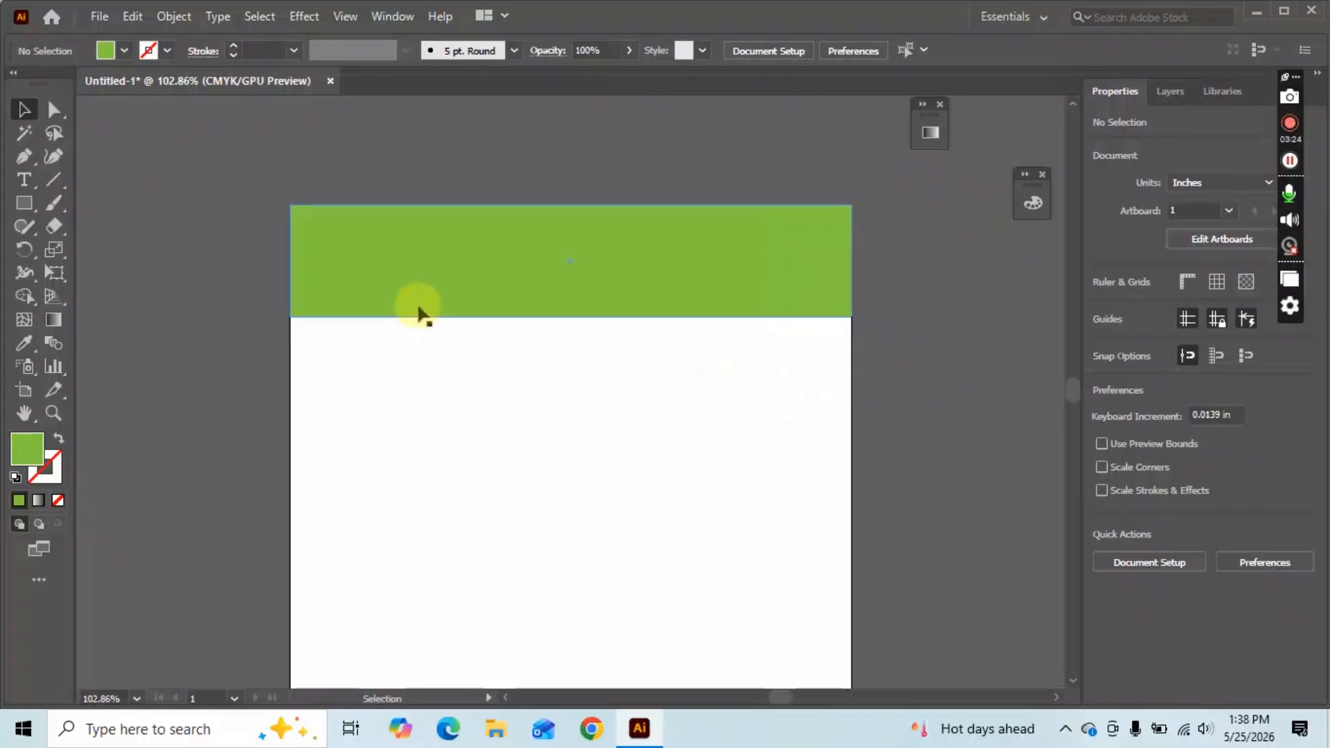
pyautogui.scroll(2, 222, 228)
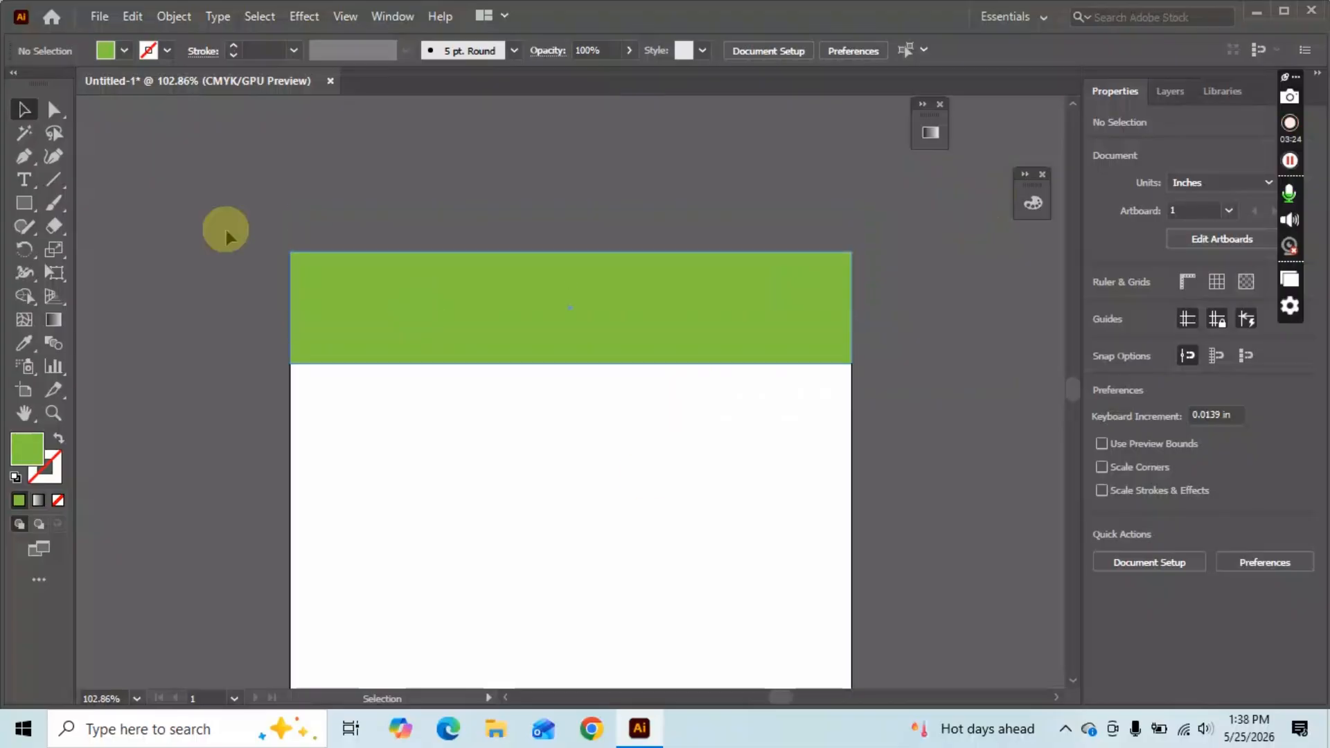
# Draw a rounded rectangle below the banner with the Rounded Rectangle Tool.
pyautogui.click(19, 198)
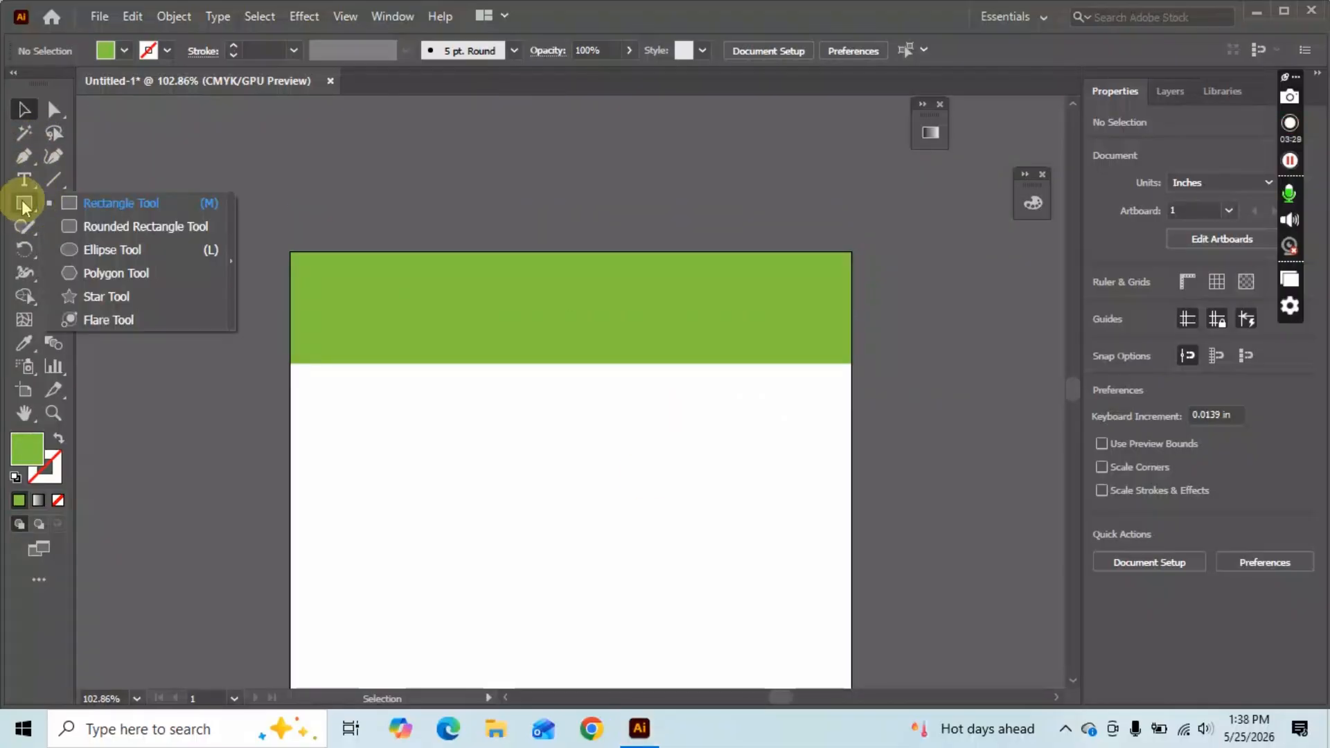
pyautogui.click(96, 226)
pyautogui.moveTo(407, 401); pyautogui.dragTo(634, 505)
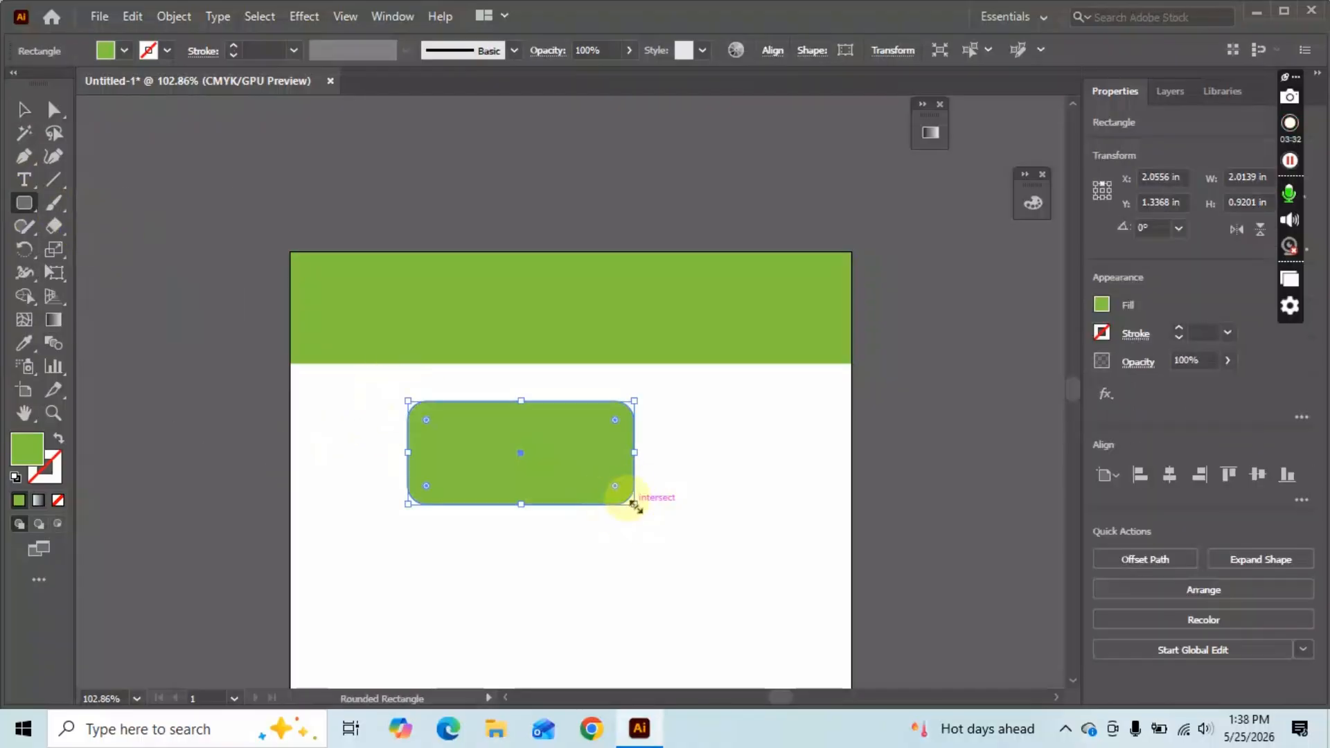
# Round the banner's corners fully by dragging its corner widget inward.
pyautogui.press('v')
pyautogui.click(705, 292)
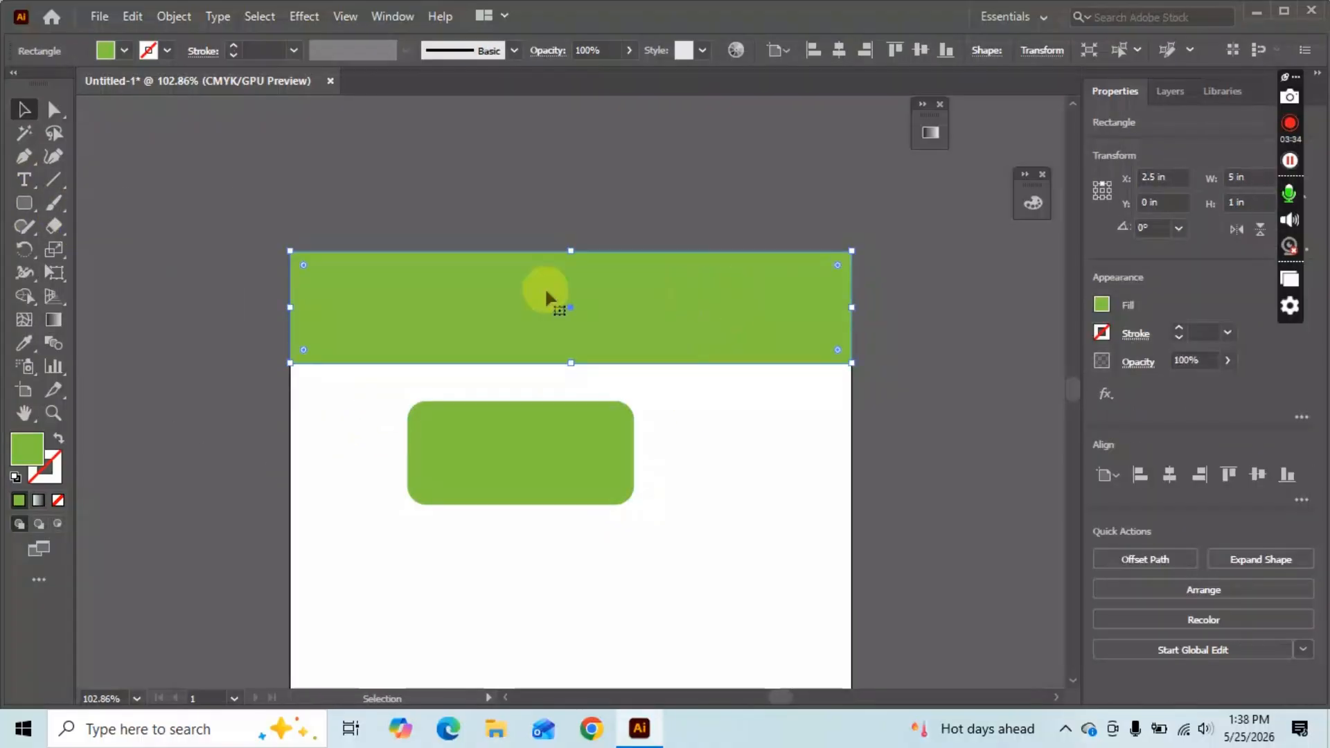
pyautogui.moveTo(835, 267); pyautogui.dragTo(822, 291)
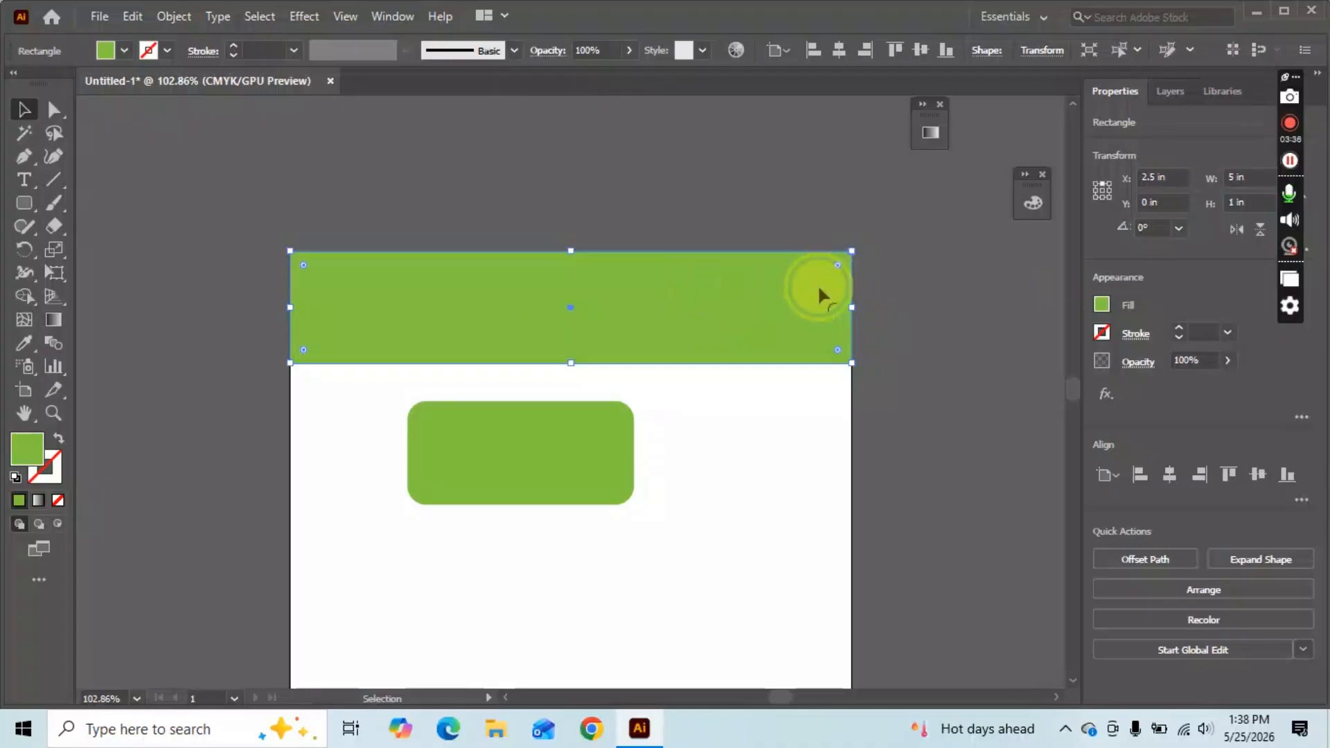
pyautogui.click(646, 436)
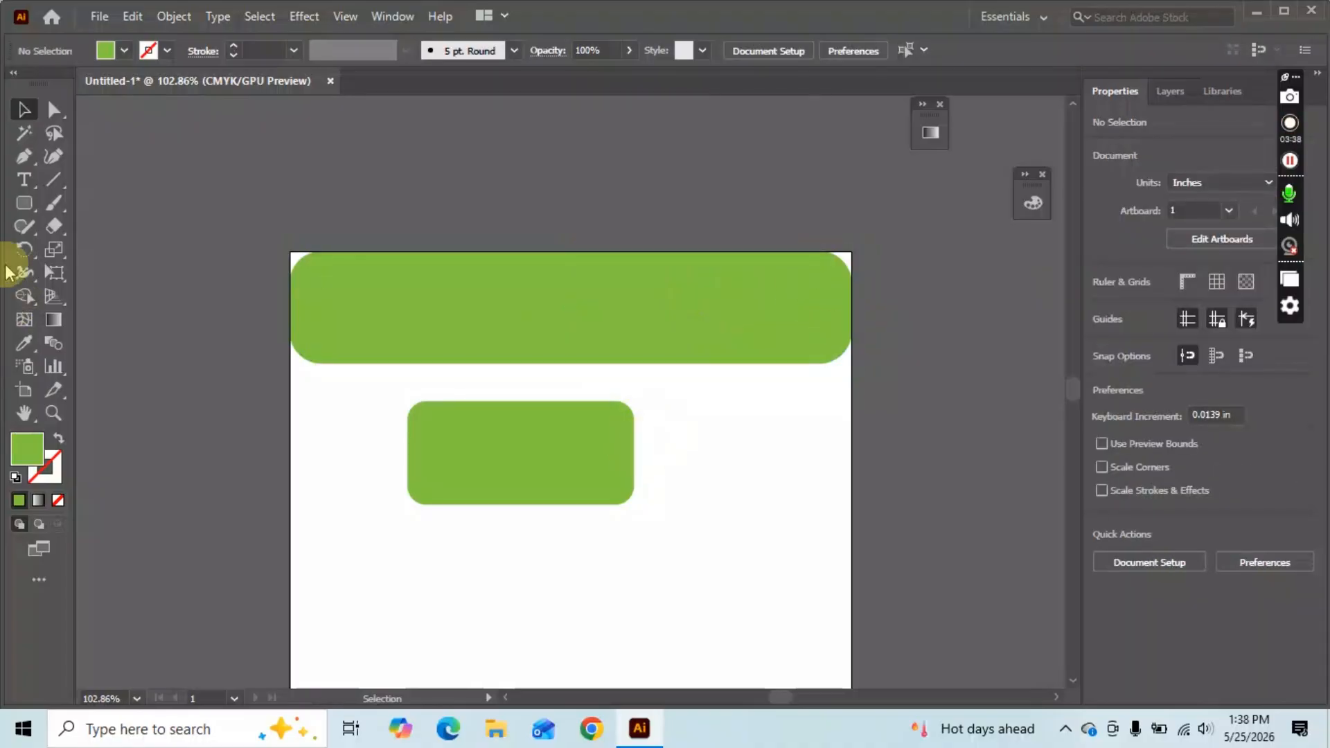
pyautogui.click(27, 204)
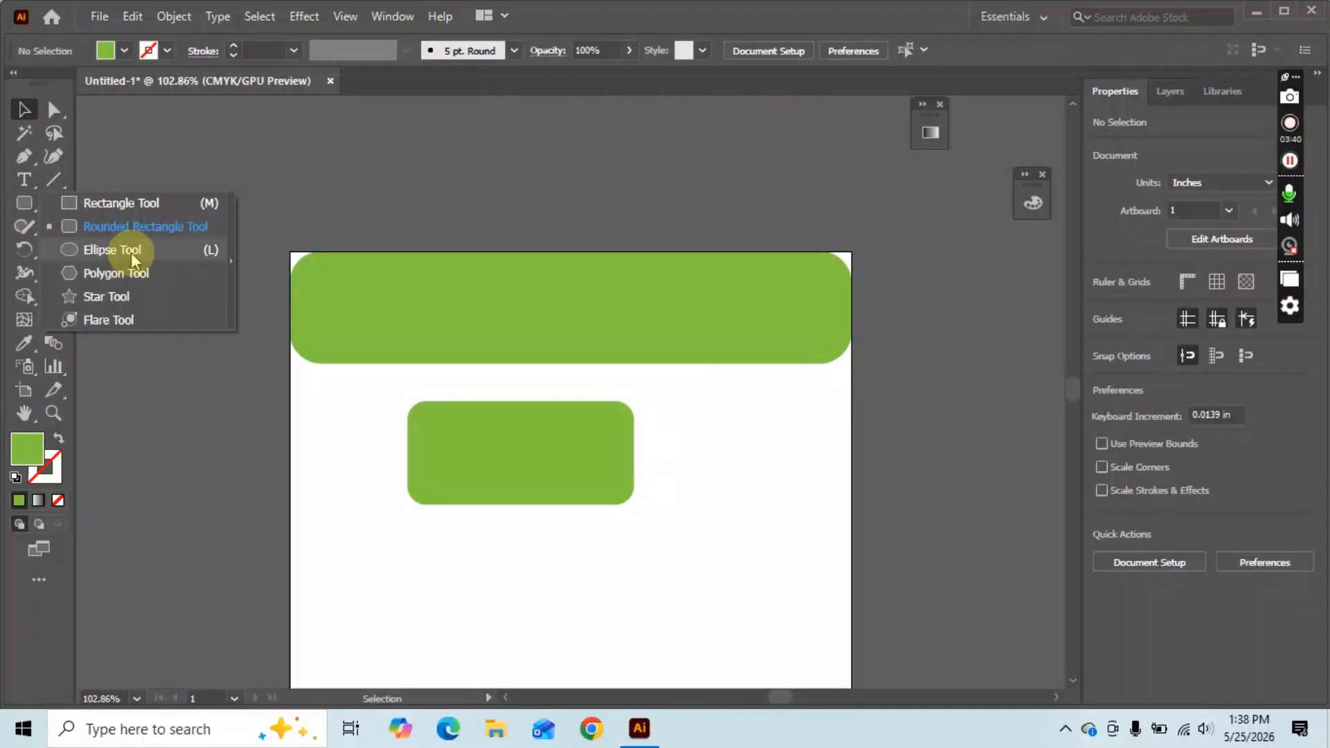
pyautogui.click(121, 250)
# Draw a circle right of the rounded rectangle and a hexagon at the left edge.
pyautogui.moveTo(666, 402); pyautogui.dragTo(812, 548)
pyautogui.click(20, 208)
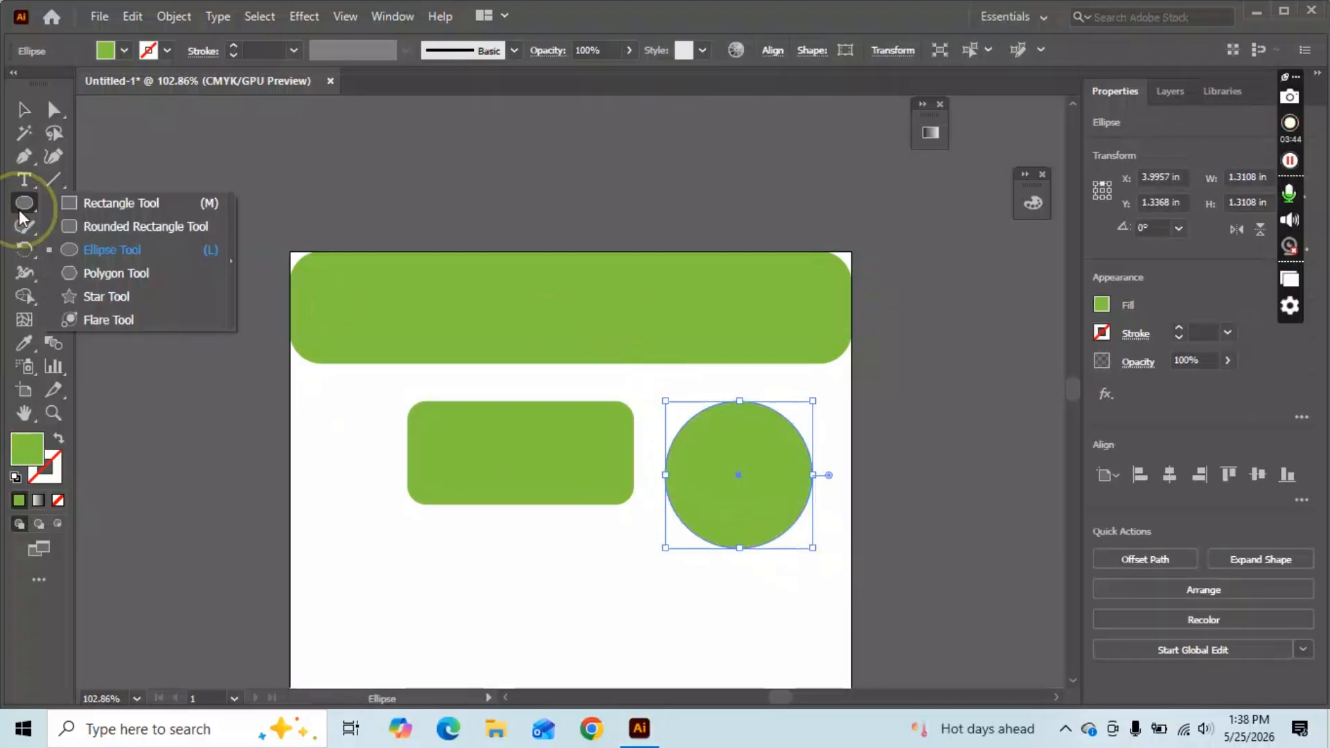
pyautogui.click(87, 270)
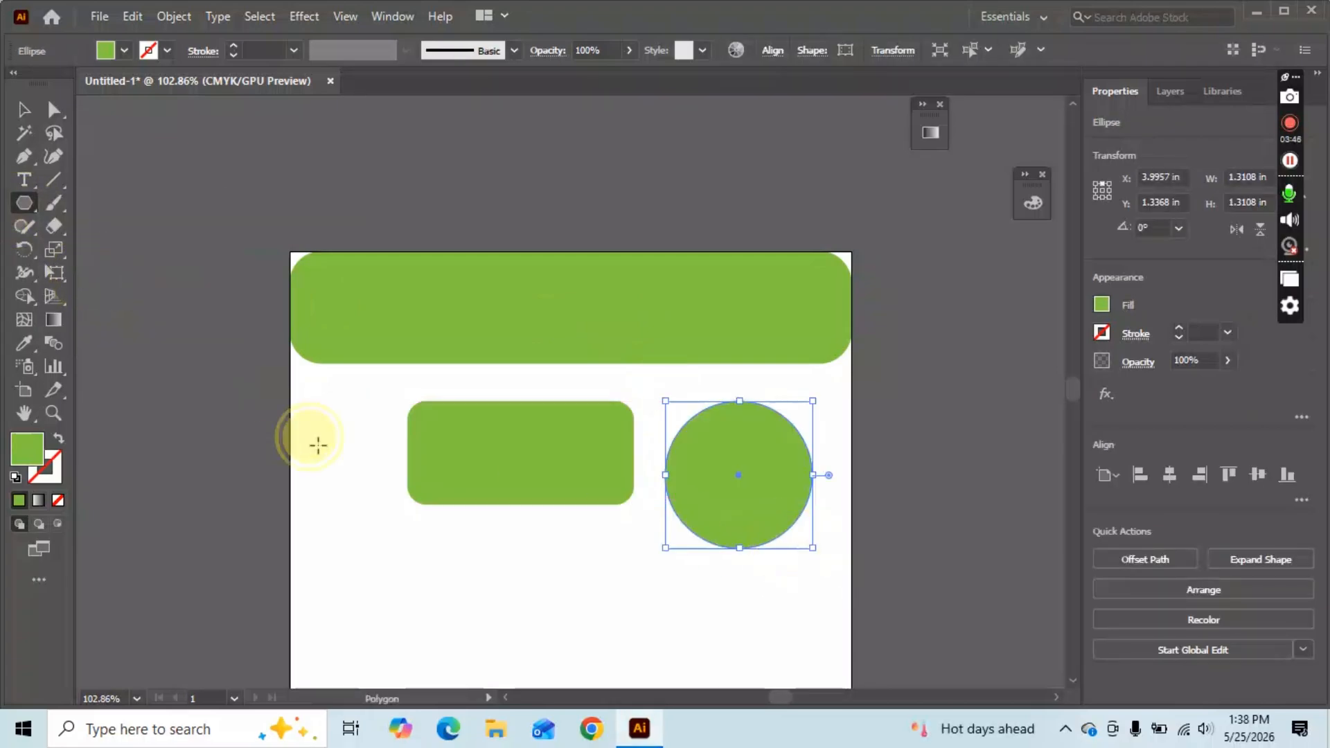
pyautogui.moveTo(312, 439); pyautogui.dragTo(363, 509)
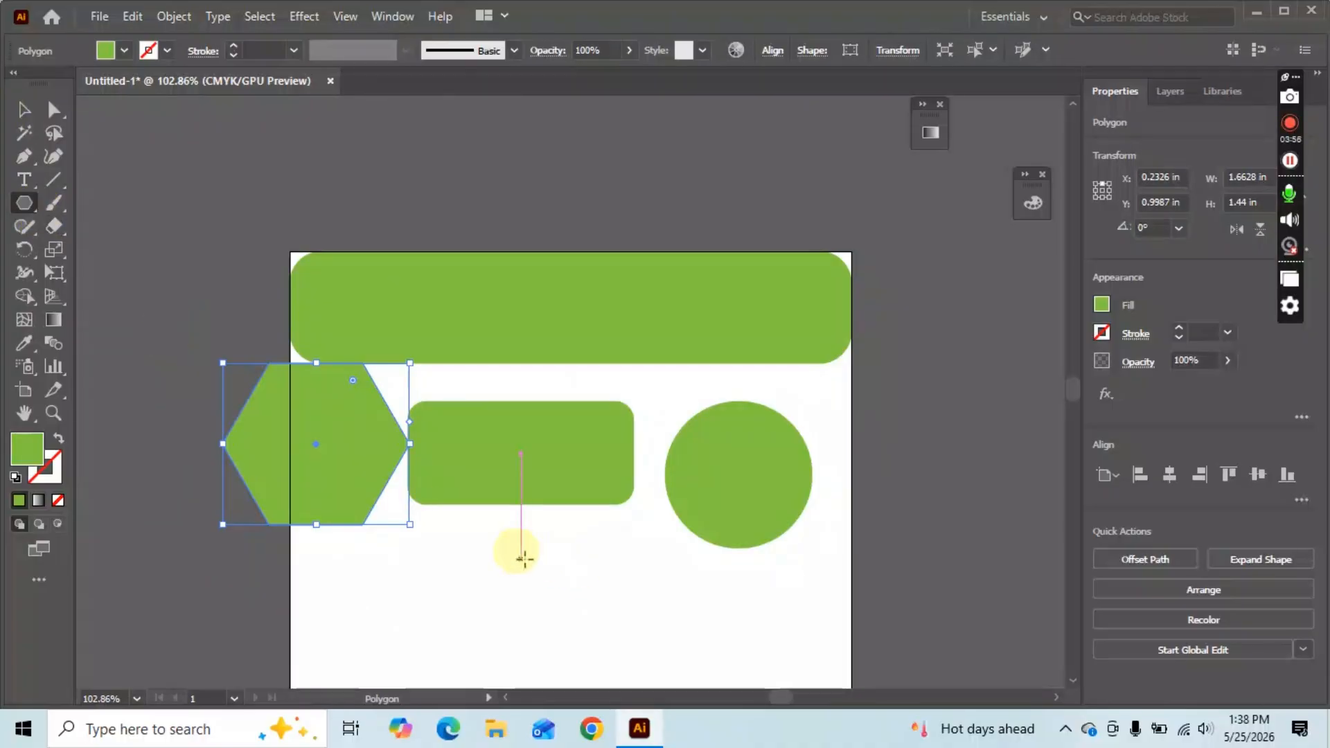
# Create a 3-sided polygon triangle below the rounded rectangle.
pyautogui.click(525, 558)
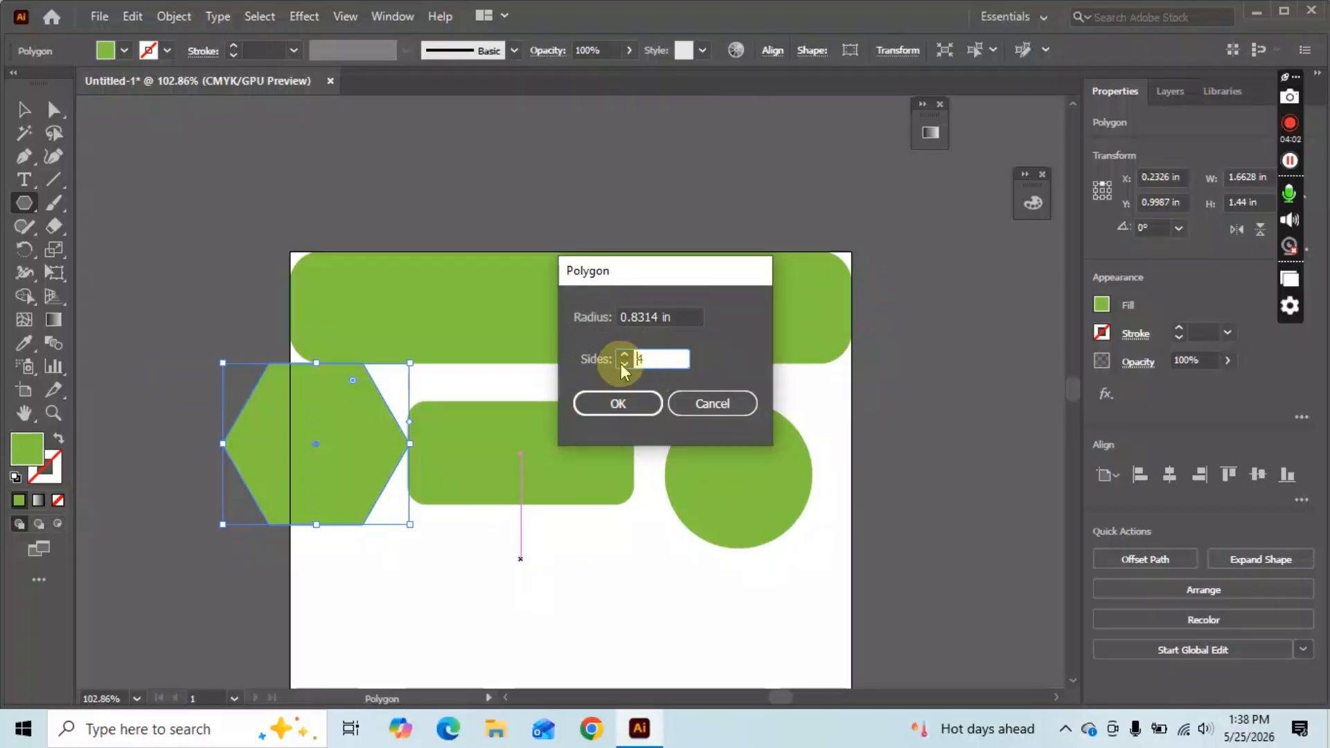
pyautogui.click(623, 364)
pyautogui.click(624, 363)
pyautogui.click(607, 414)
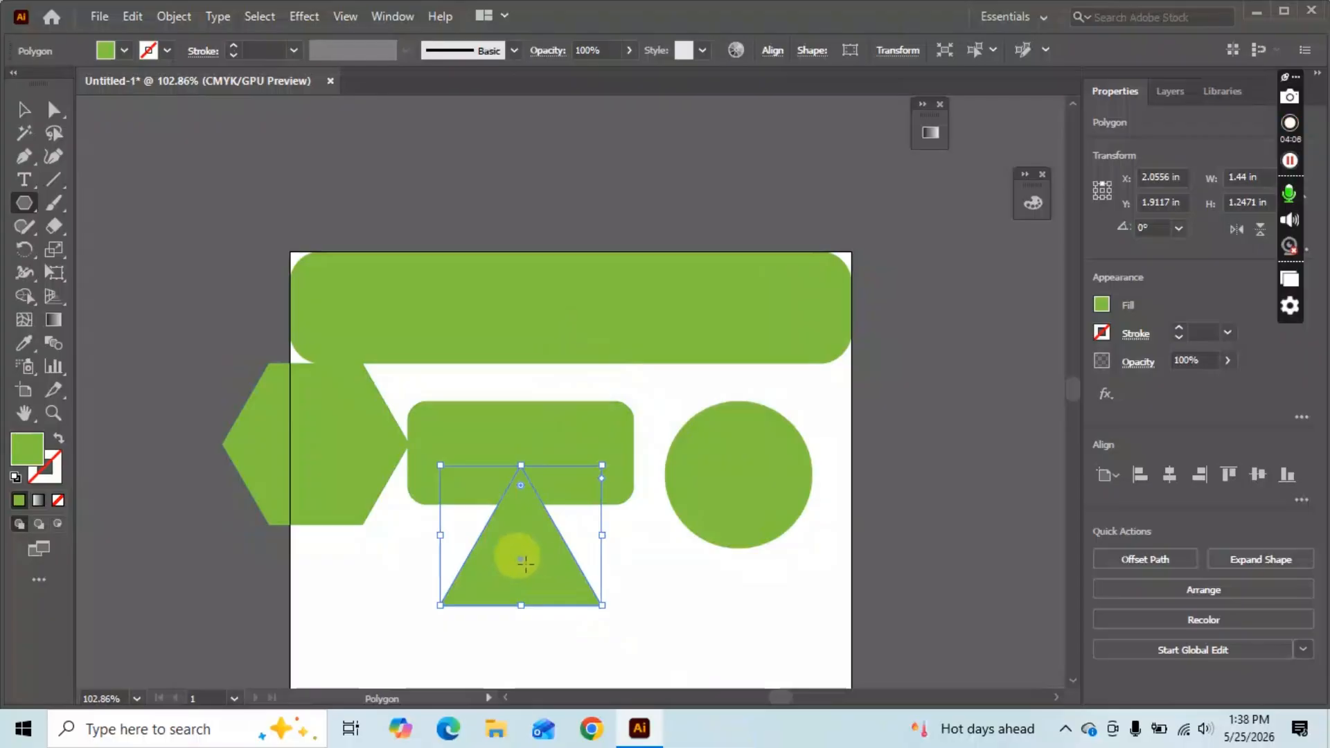
# Create a 10-point star right of the triangle with the Star Tool.
pyautogui.click(14, 209)
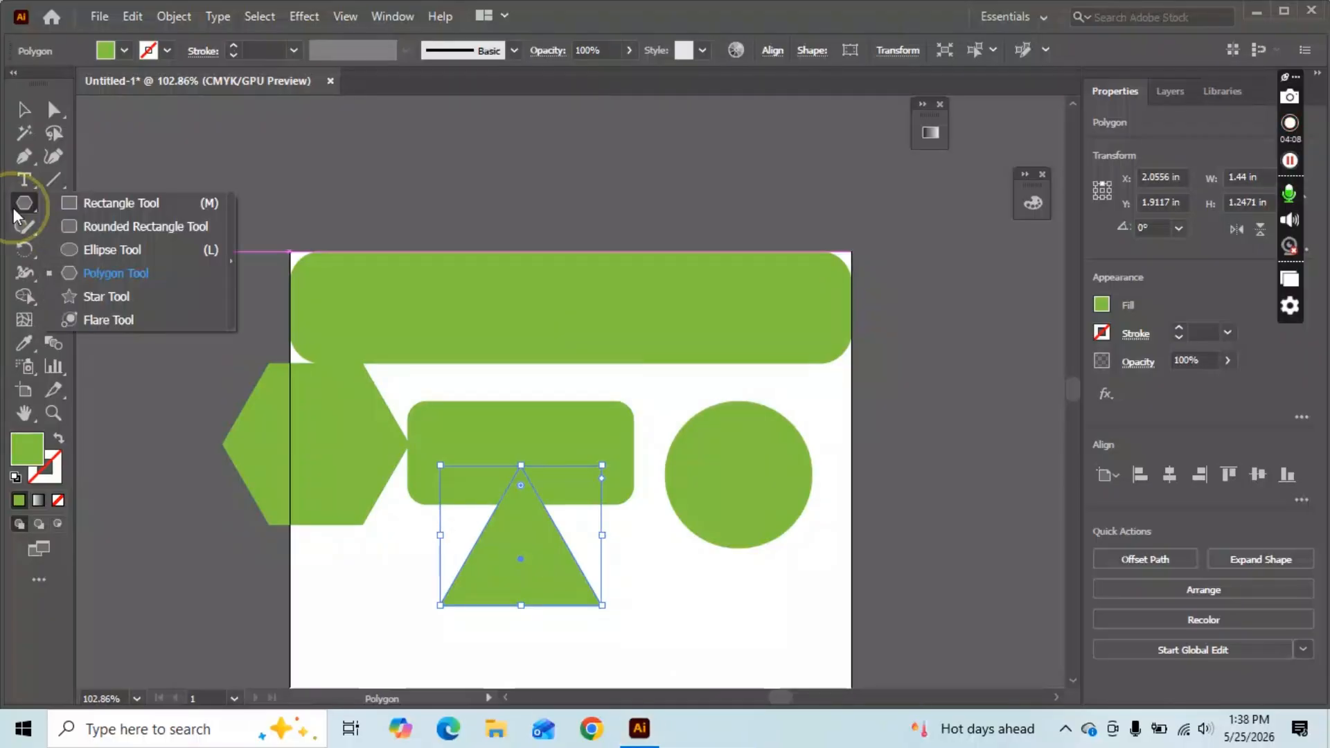
pyautogui.click(145, 299)
pyautogui.click(656, 303)
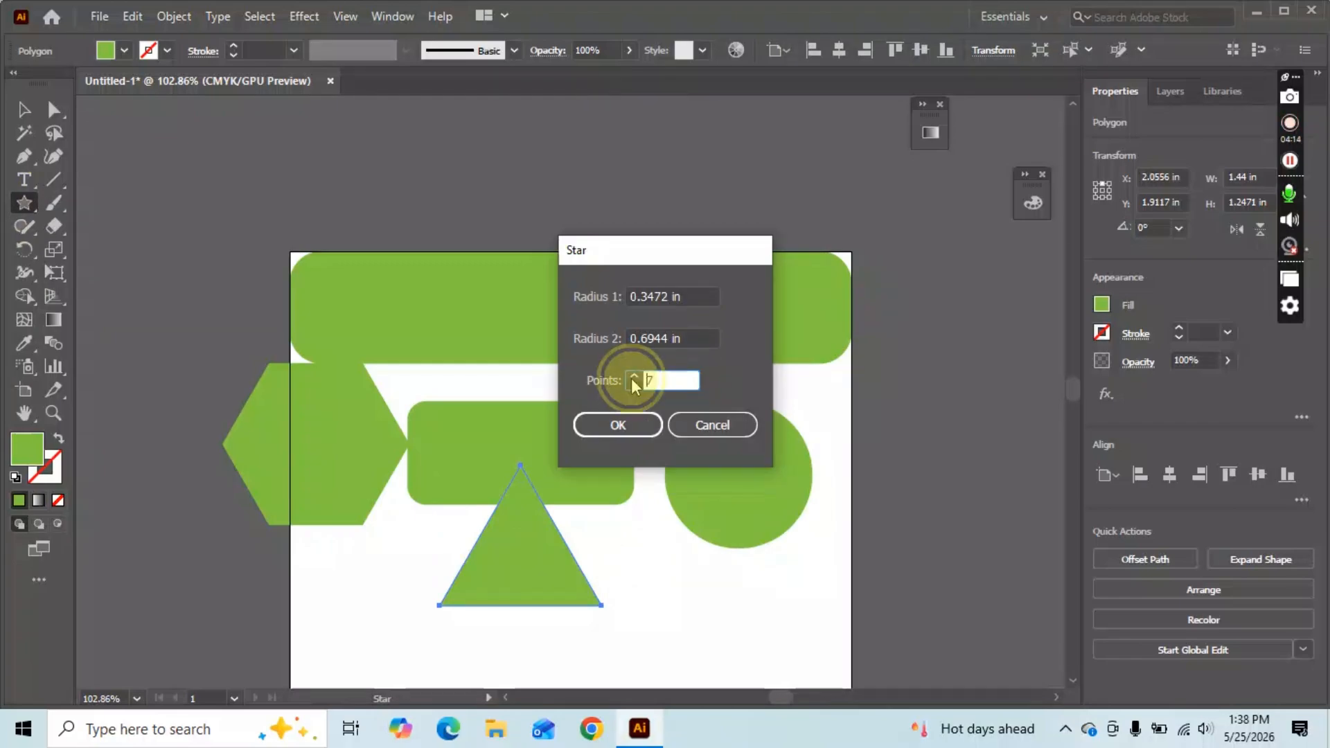
pyautogui.click(633, 377)
pyautogui.click(616, 425)
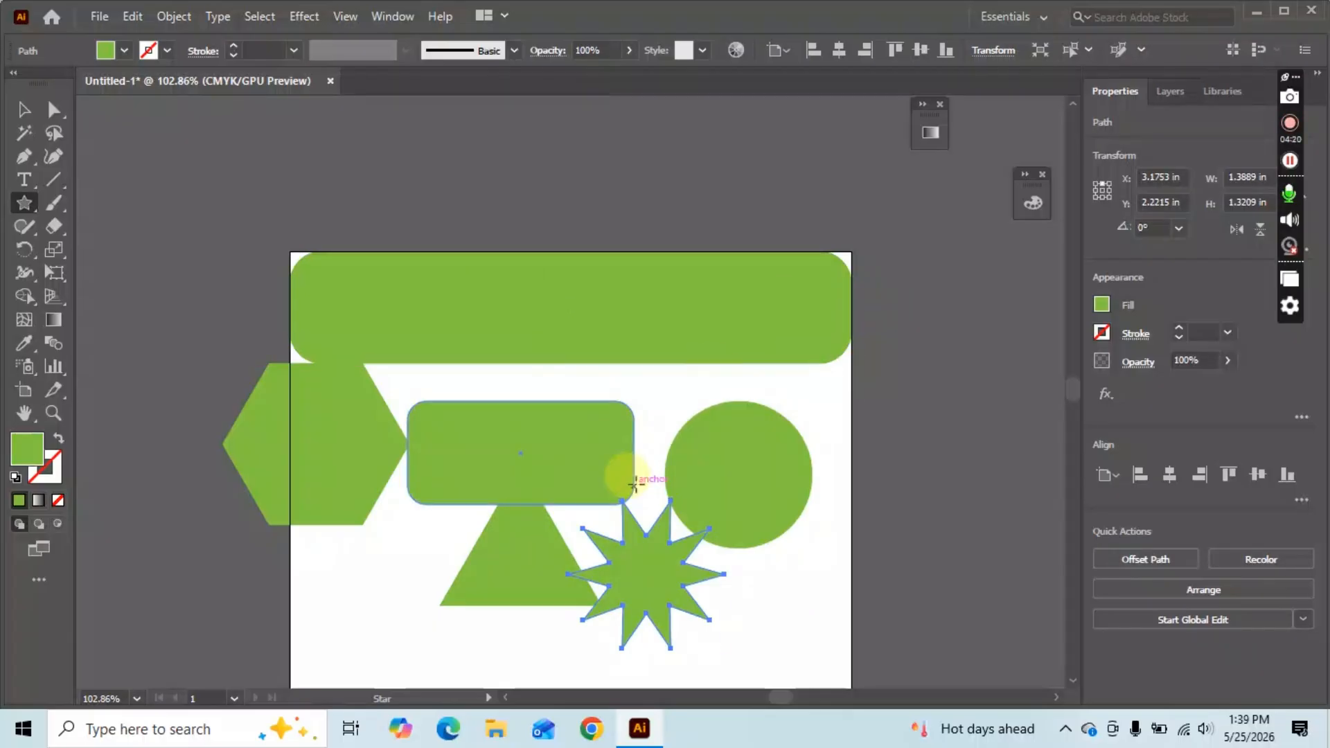
pyautogui.scroll(-2, 635, 484)
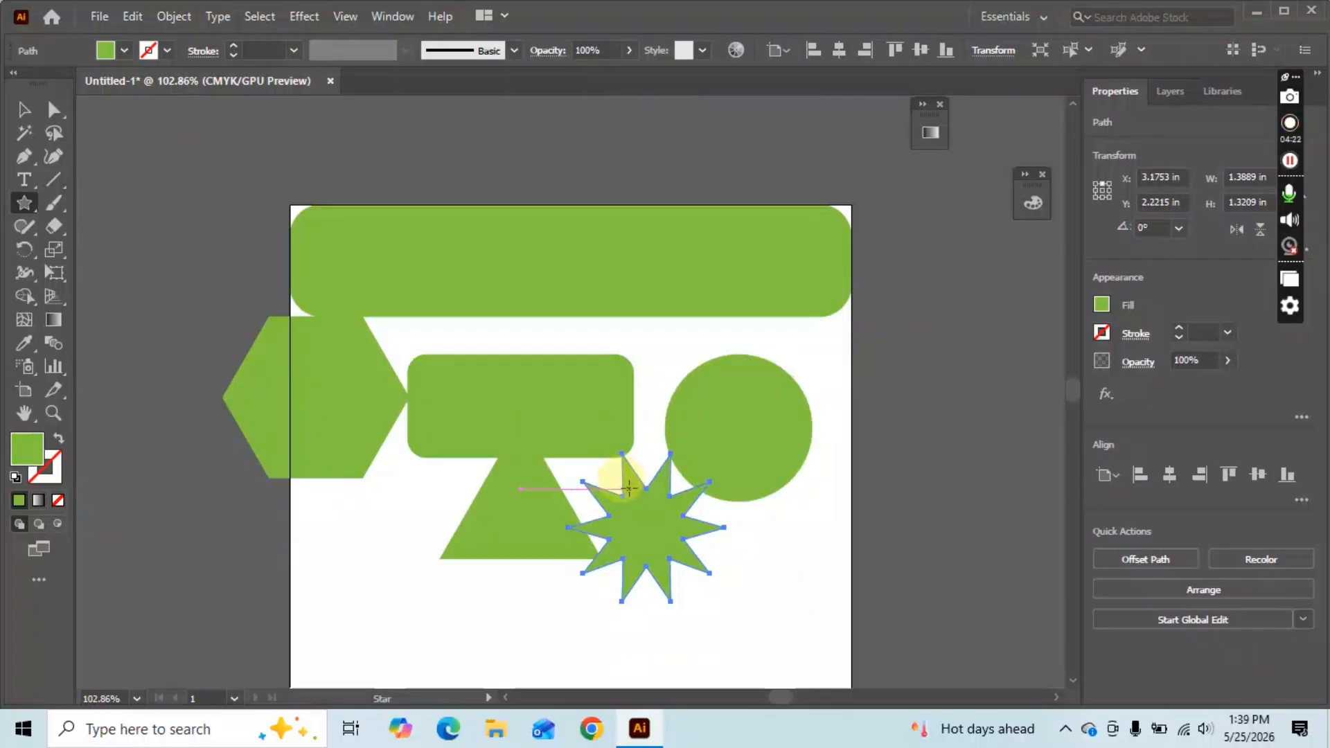
pyautogui.scroll(-1, 594, 555)
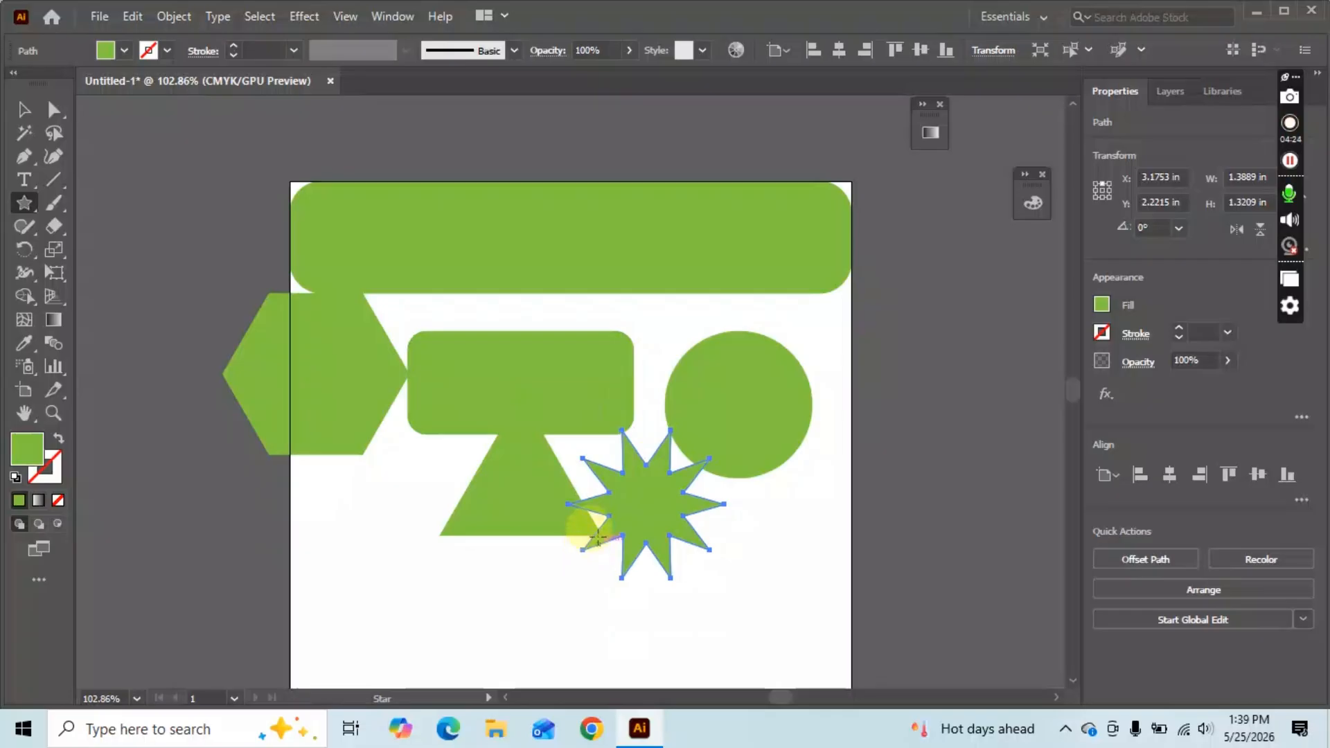
pyautogui.scroll(-1, 667, 438)
pyautogui.press('v')
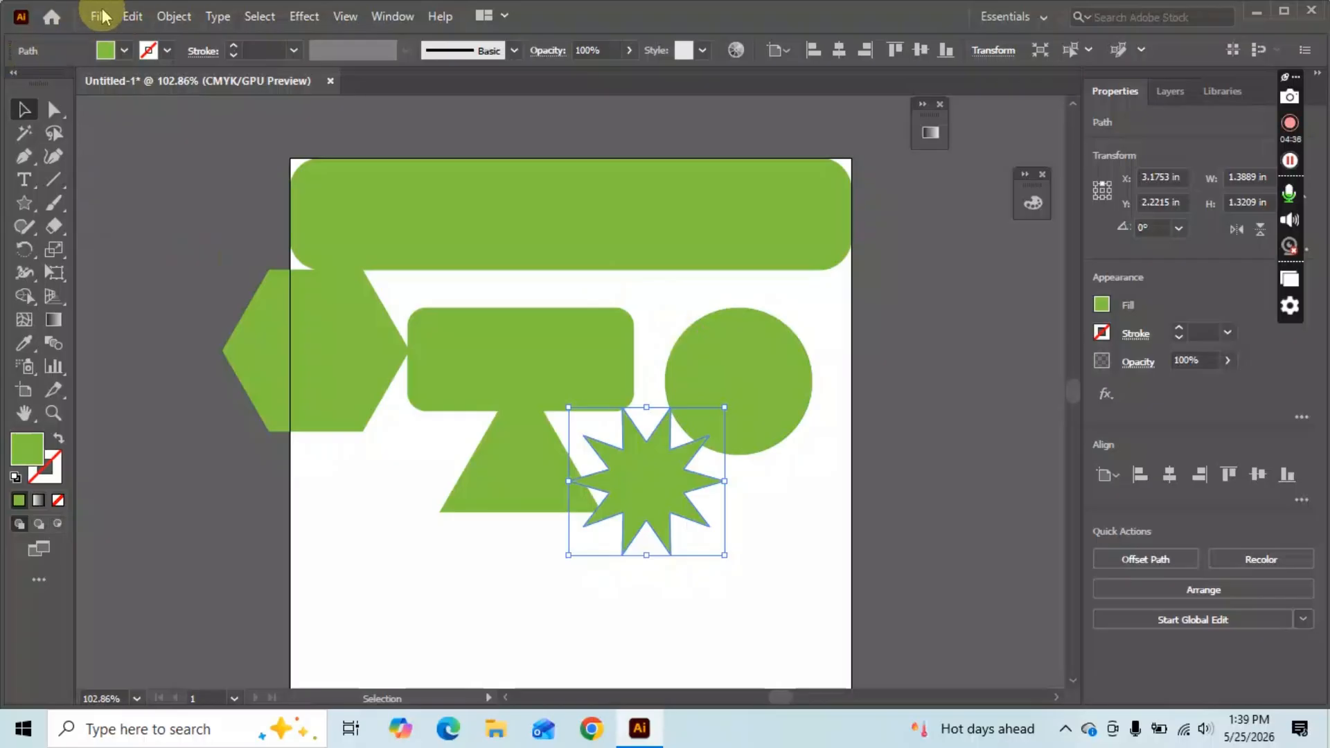
# Start the leaf path with the Pen tool, undoing an early false start.
pyautogui.click(25, 158)
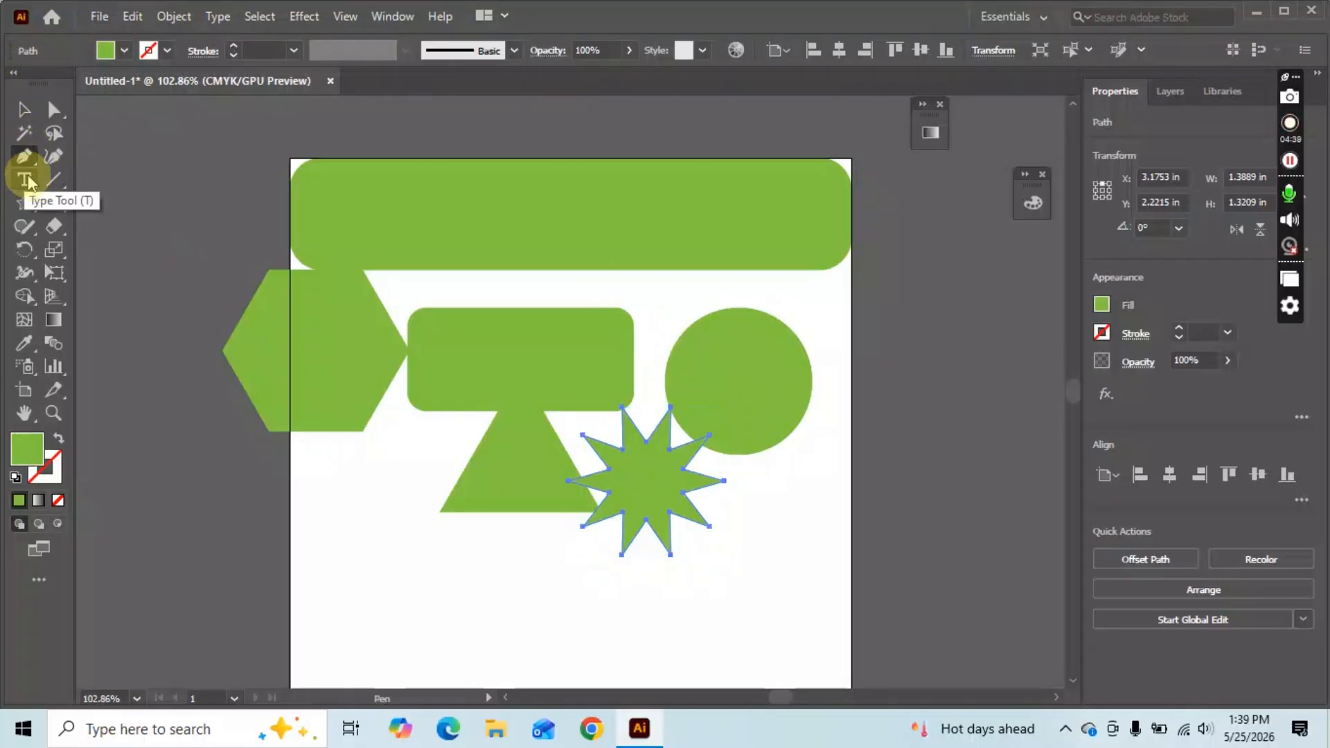
pyautogui.click(322, 626)
pyautogui.moveTo(437, 602)
pyautogui.mouseDown()
pyautogui.moveTo(505, 653)
pyautogui.moveTo(504, 573)
pyautogui.moveTo(436, 604)
pyautogui.mouseUp()
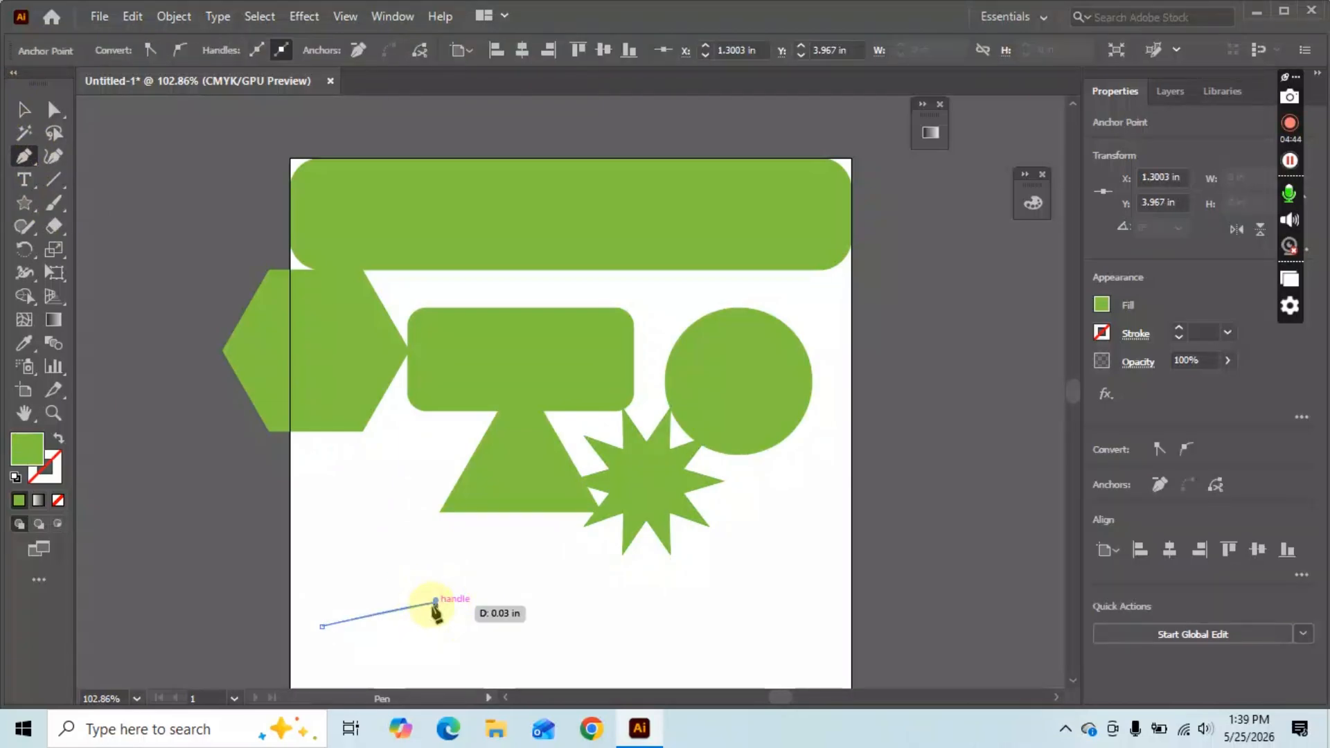
pyautogui.hotkey('ctrl', 'z')
pyautogui.hotkey('ctrl', 'z')
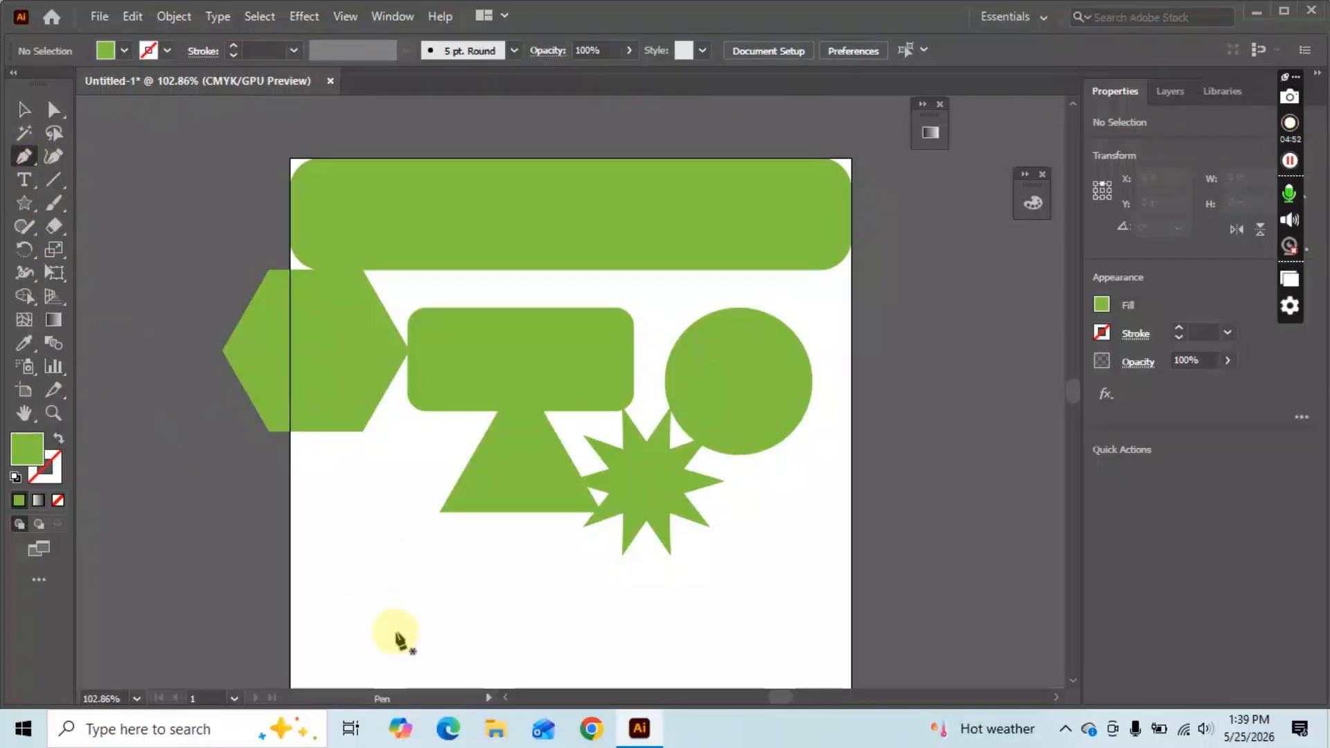
pyautogui.scroll(-3, 391, 581)
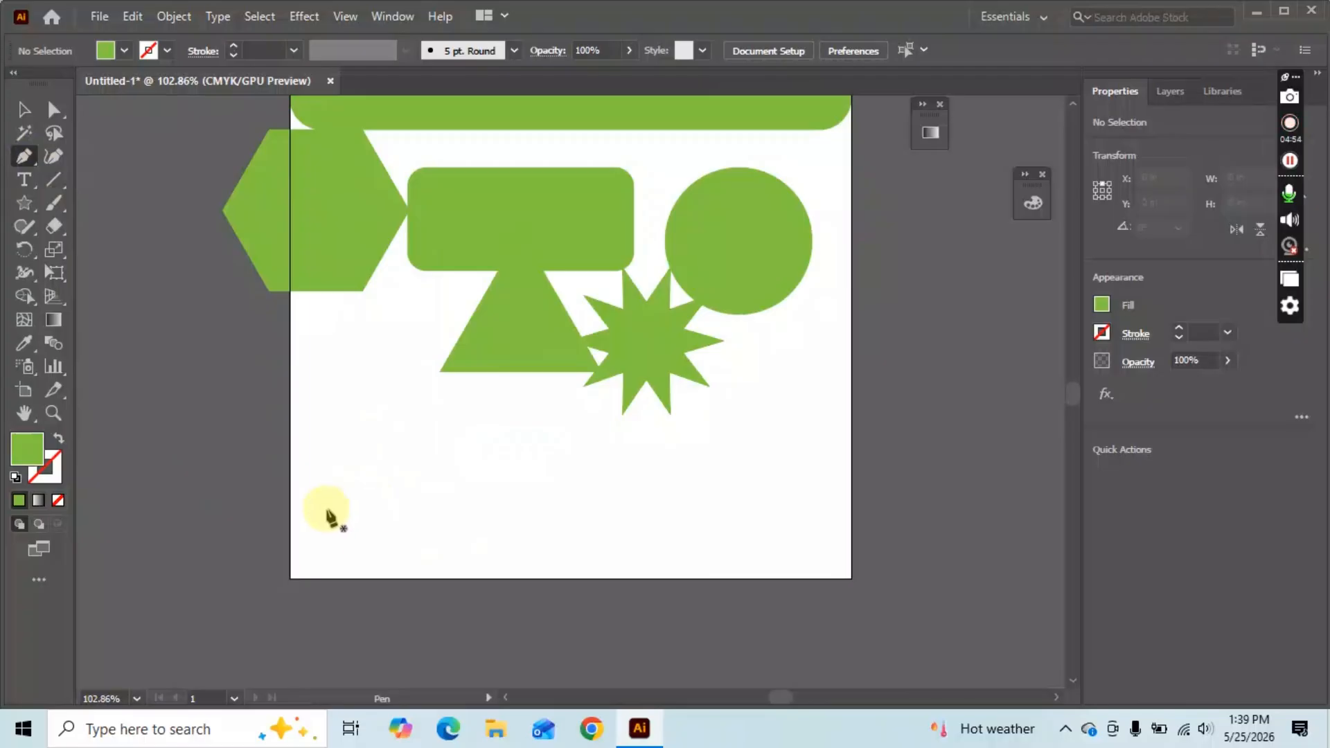
pyautogui.click(316, 544)
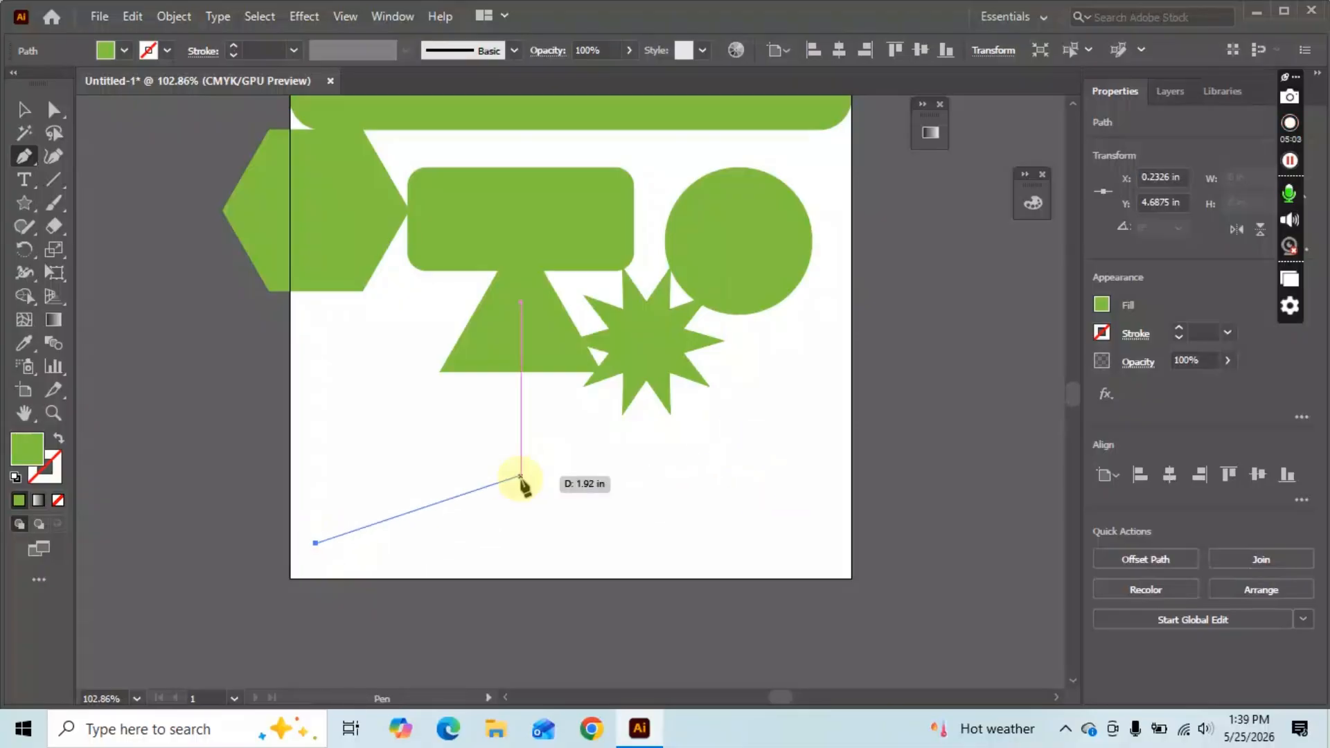
pyautogui.click(564, 452)
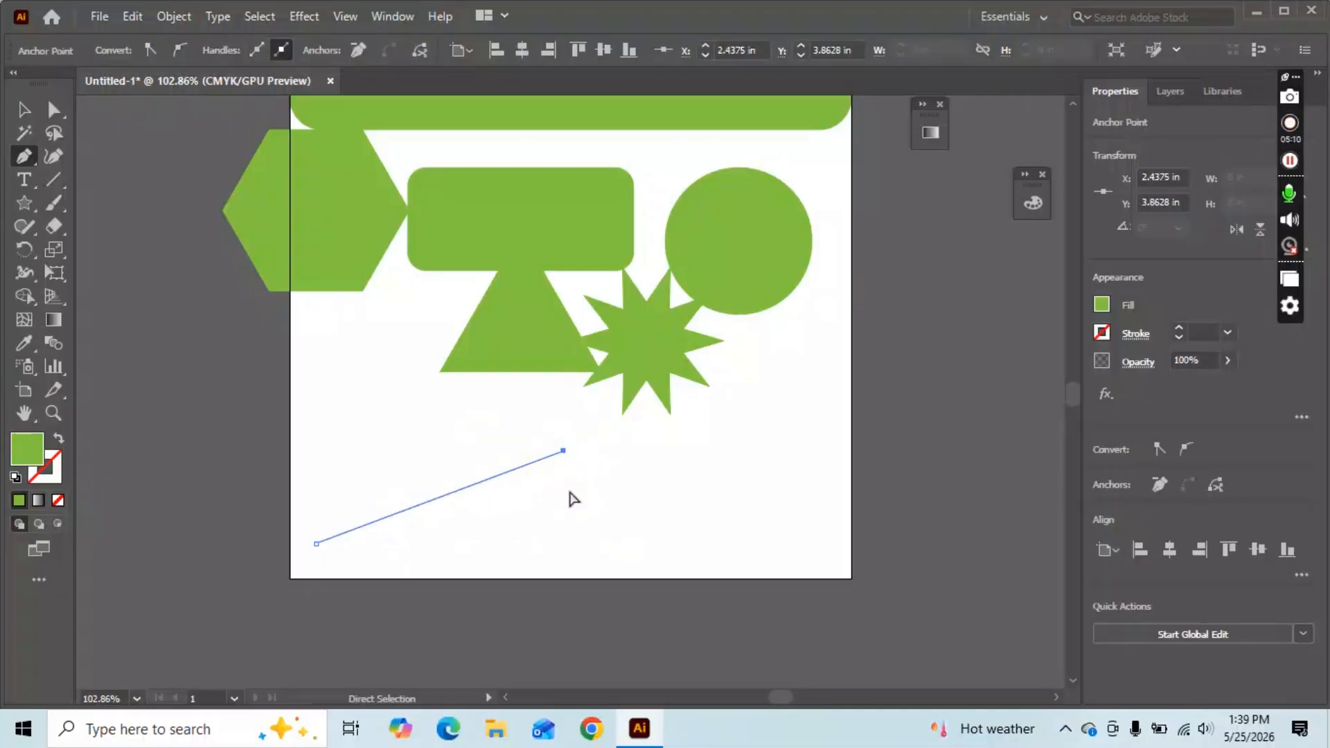
pyautogui.hotkey('ctrl', 'z')
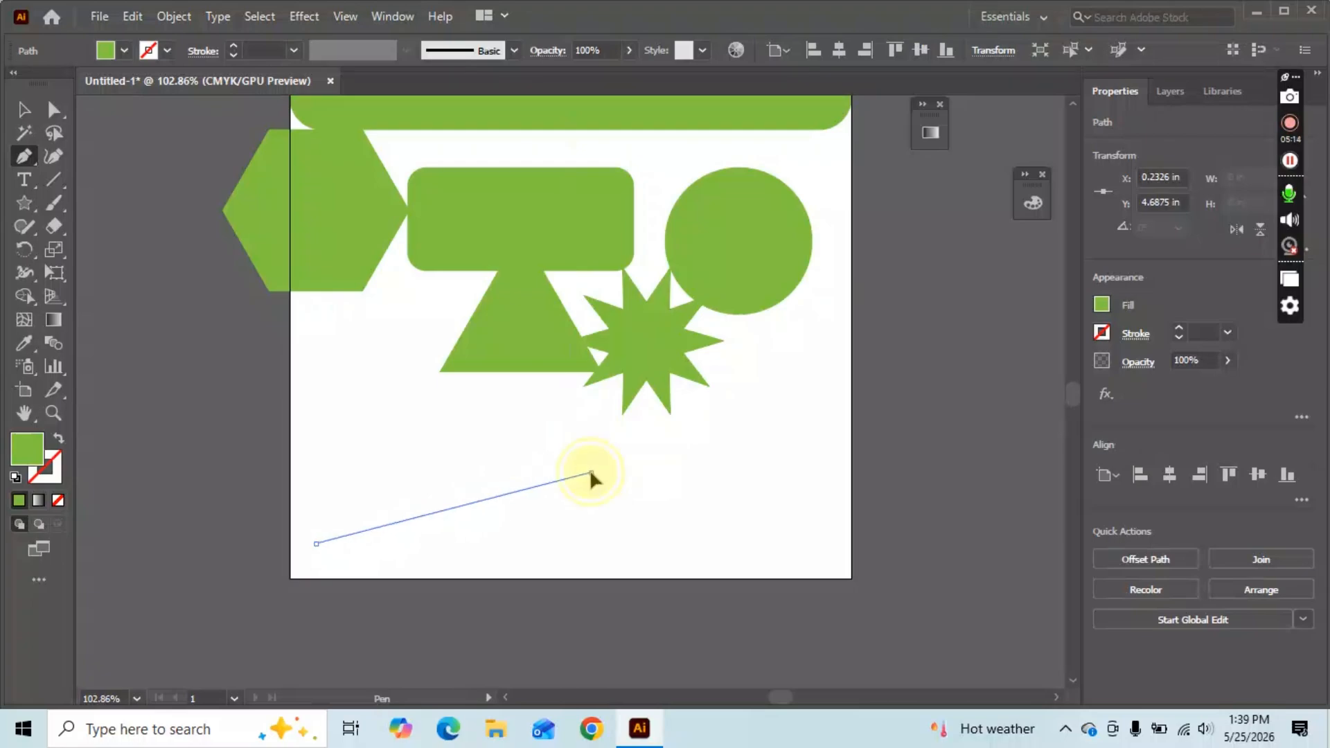
# Curve the leaf's anchors and close the path into a 2.4479 × 0.8571 in leaf.
pyautogui.moveTo(590, 473); pyautogui.dragTo(794, 547)
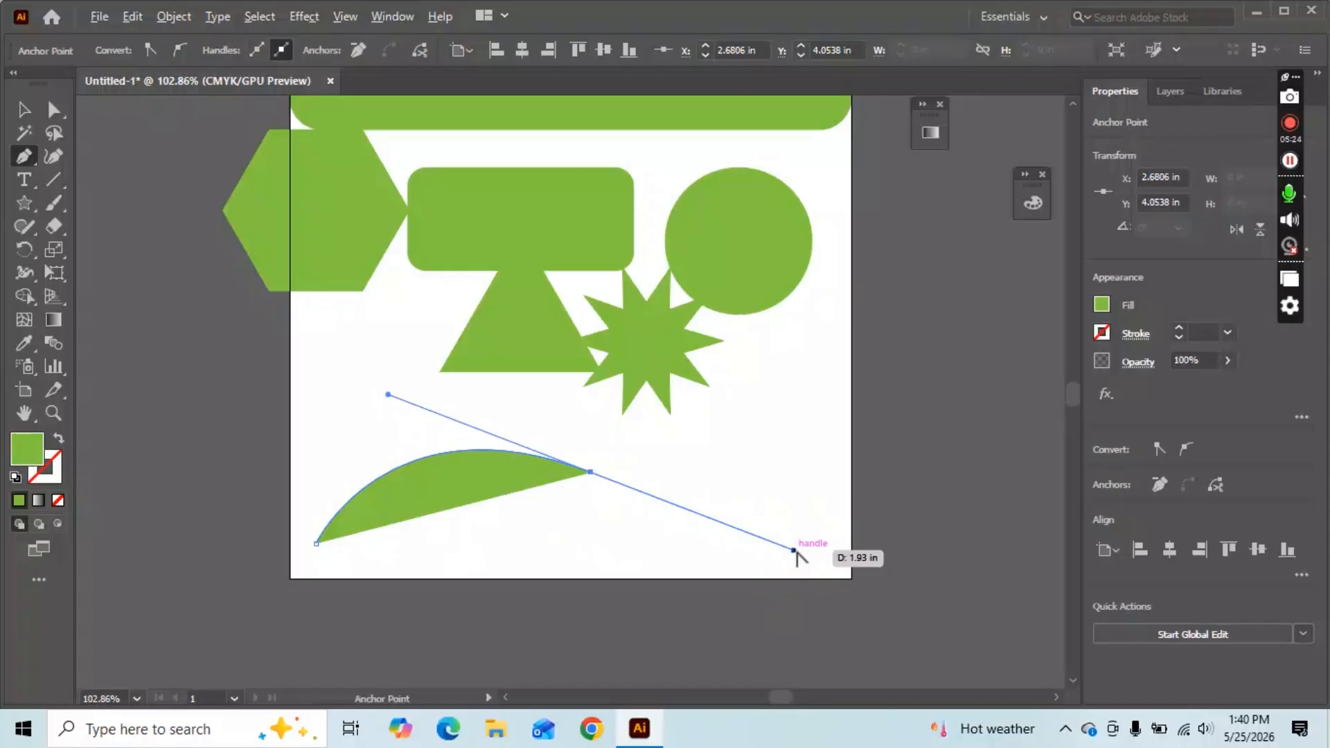
pyautogui.moveTo(795, 548); pyautogui.dragTo(608, 477)
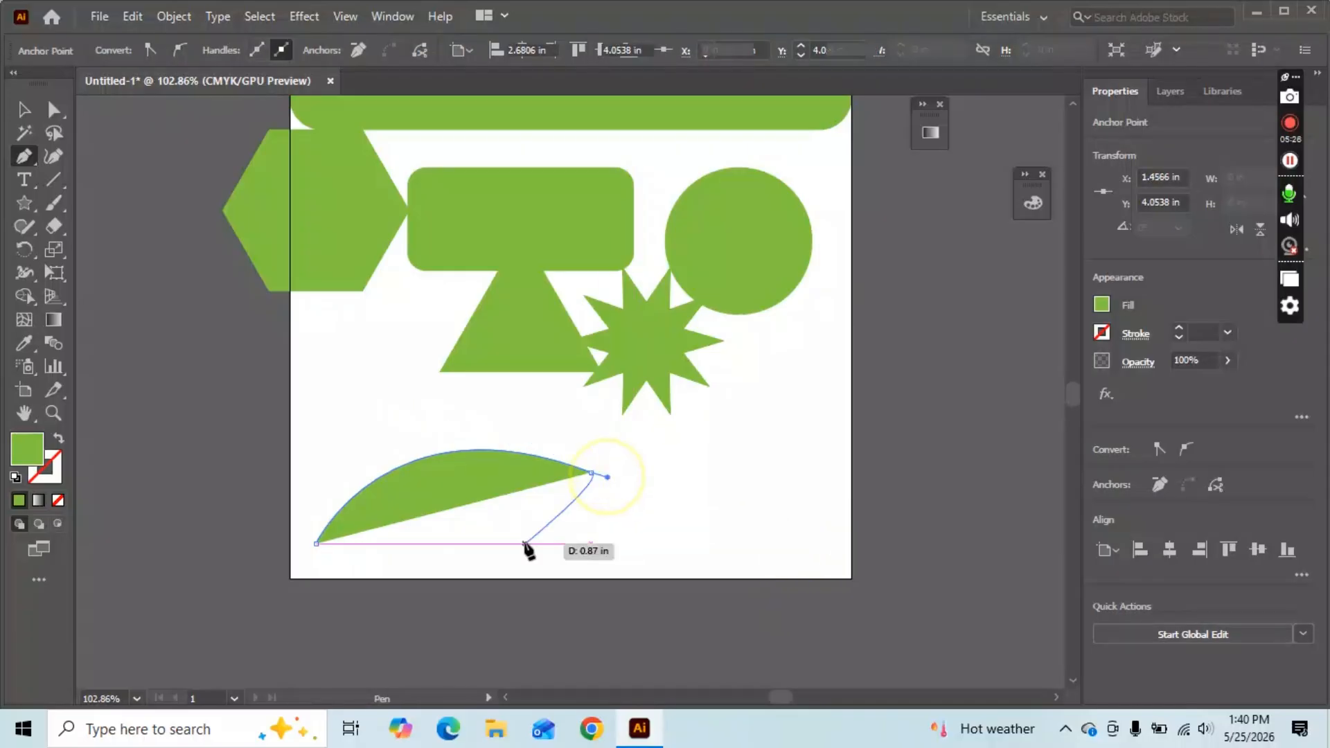
pyautogui.click(635, 533)
pyautogui.hotkey('ctrl', 'z')
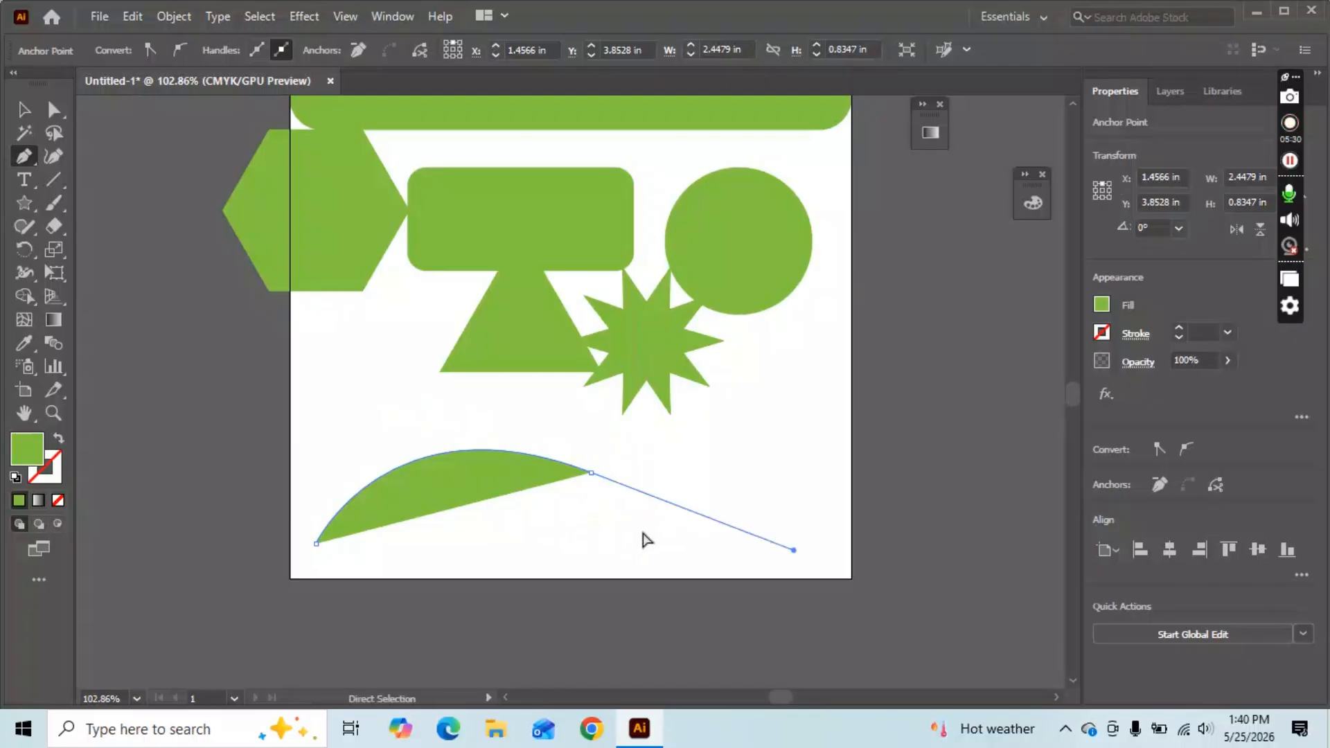
pyautogui.moveTo(606, 473); pyautogui.dragTo(419, 516)
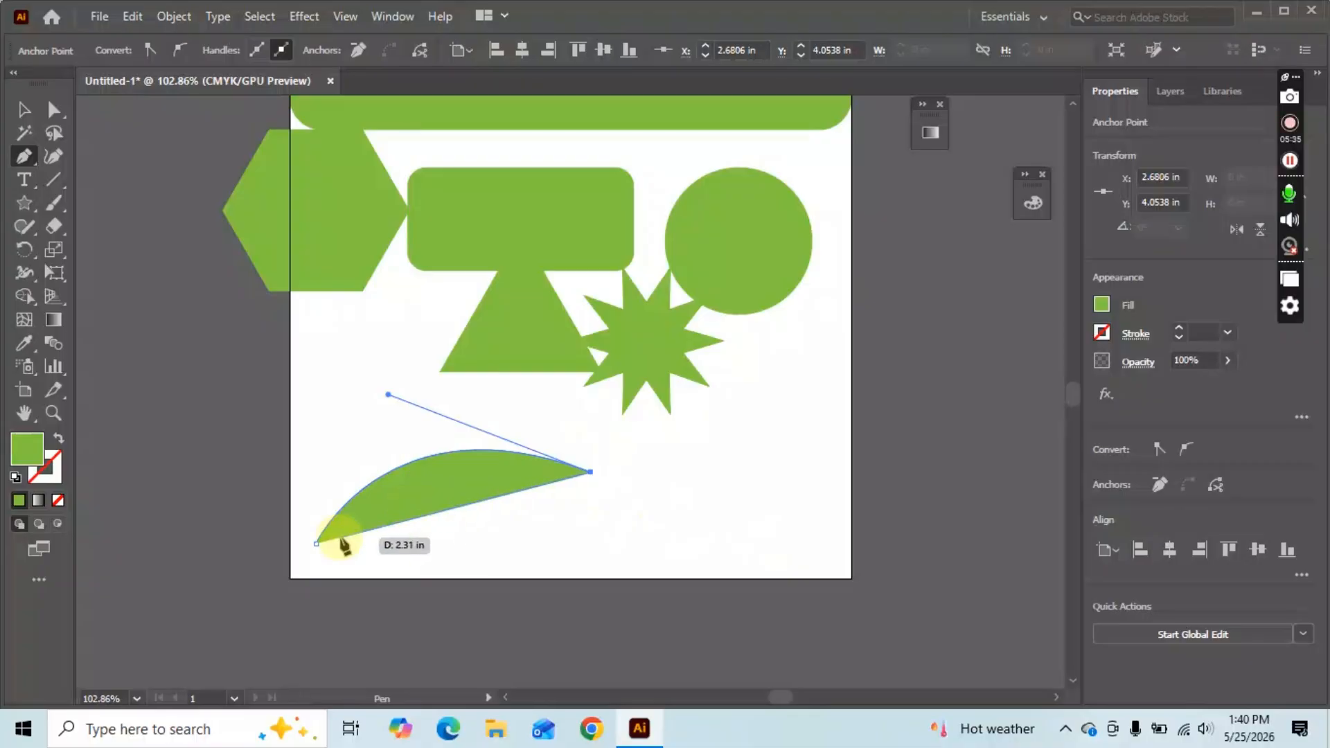
pyautogui.moveTo(296, 529); pyautogui.dragTo(130, 522)
pyautogui.press('v')
pyautogui.click(757, 505)
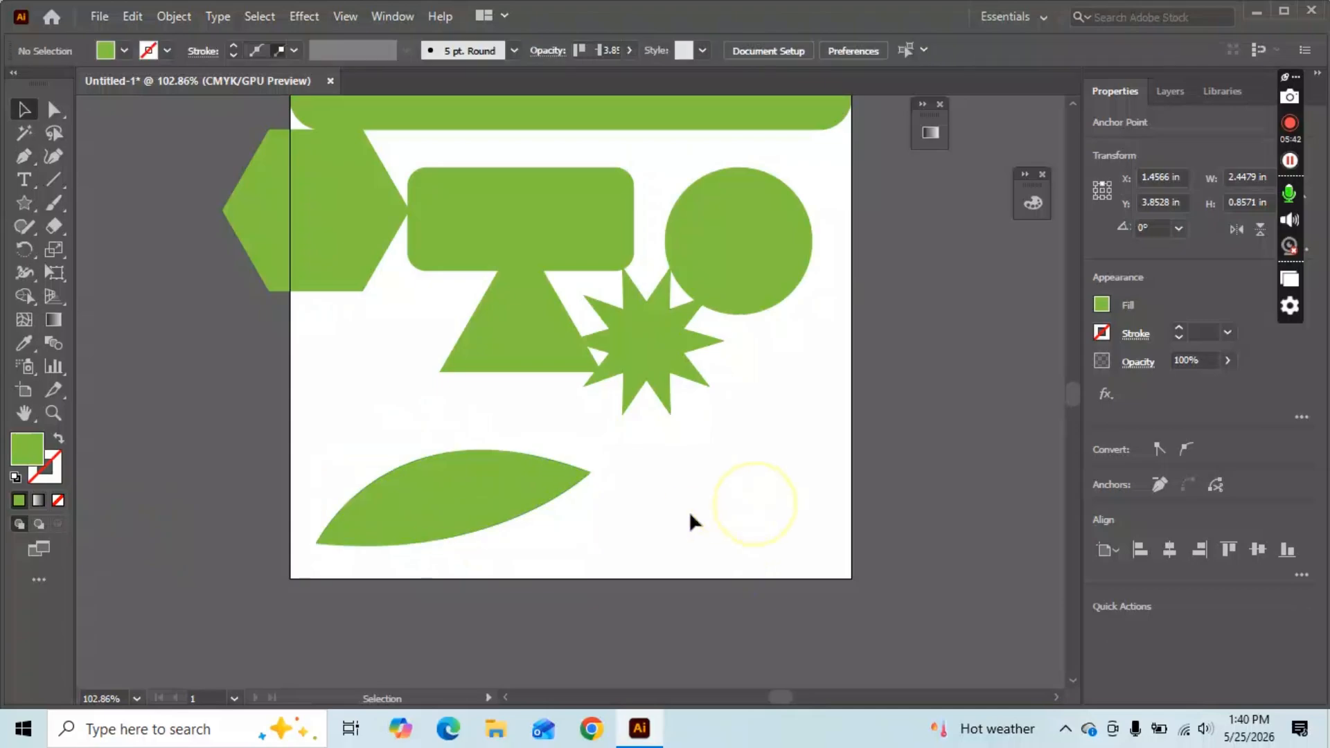
pyautogui.scroll(-1, 459, 505)
pyautogui.moveTo(456, 477); pyautogui.dragTo(344, 408)
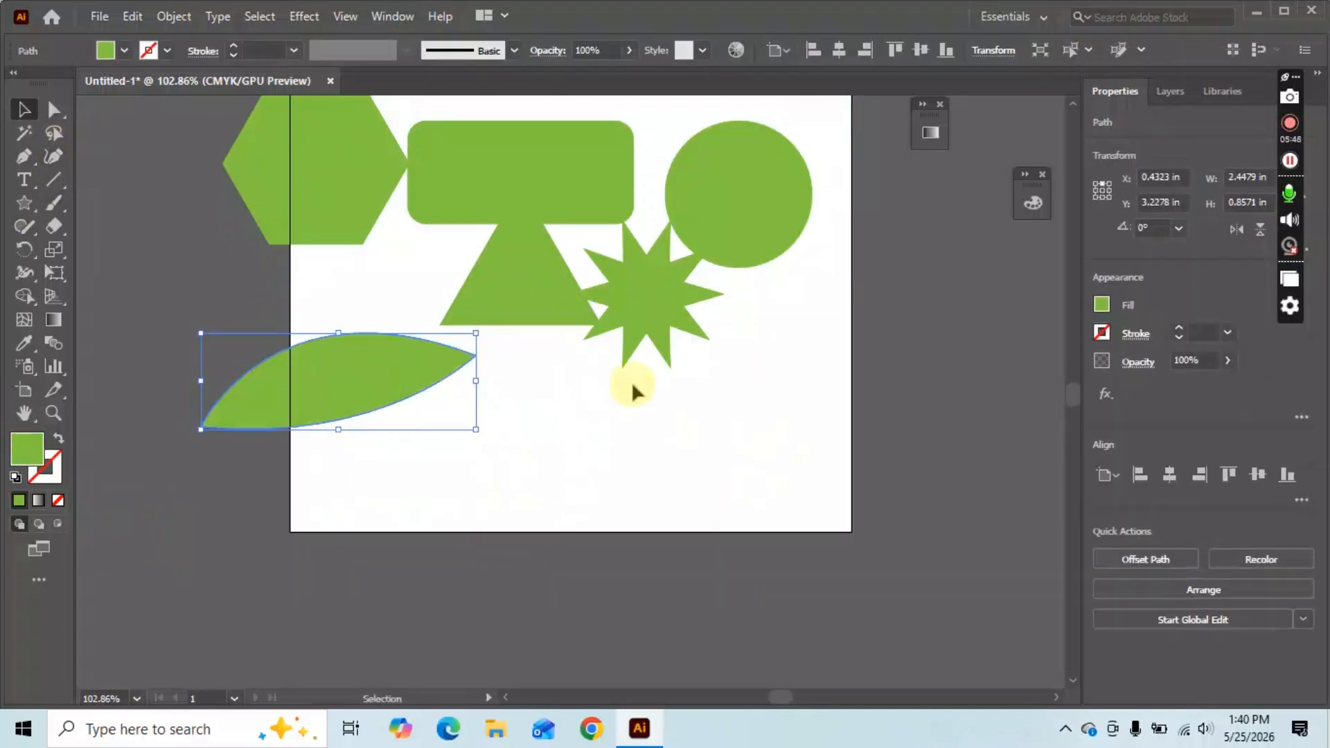
# Trace the left hexagon's six corners with the Pen tool into a closed path.
pyautogui.click(24, 156)
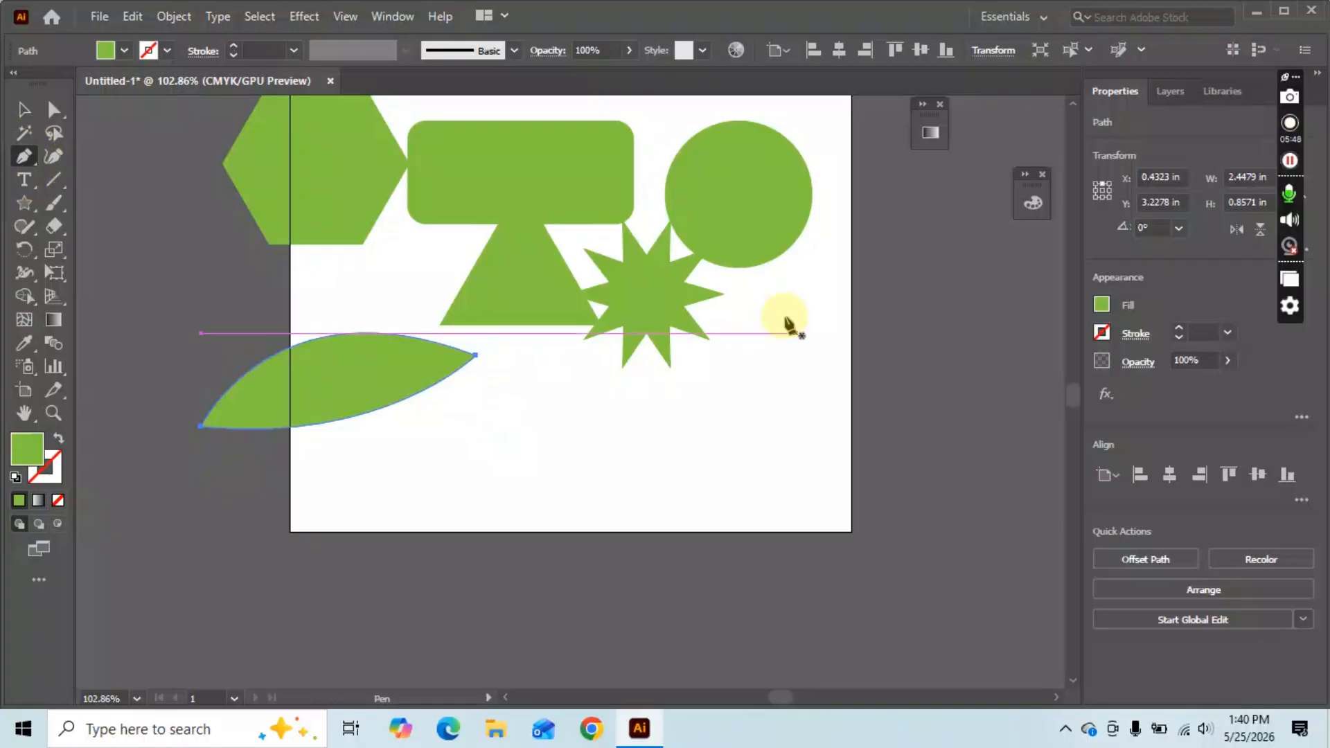
pyautogui.scroll(3, 522, 297)
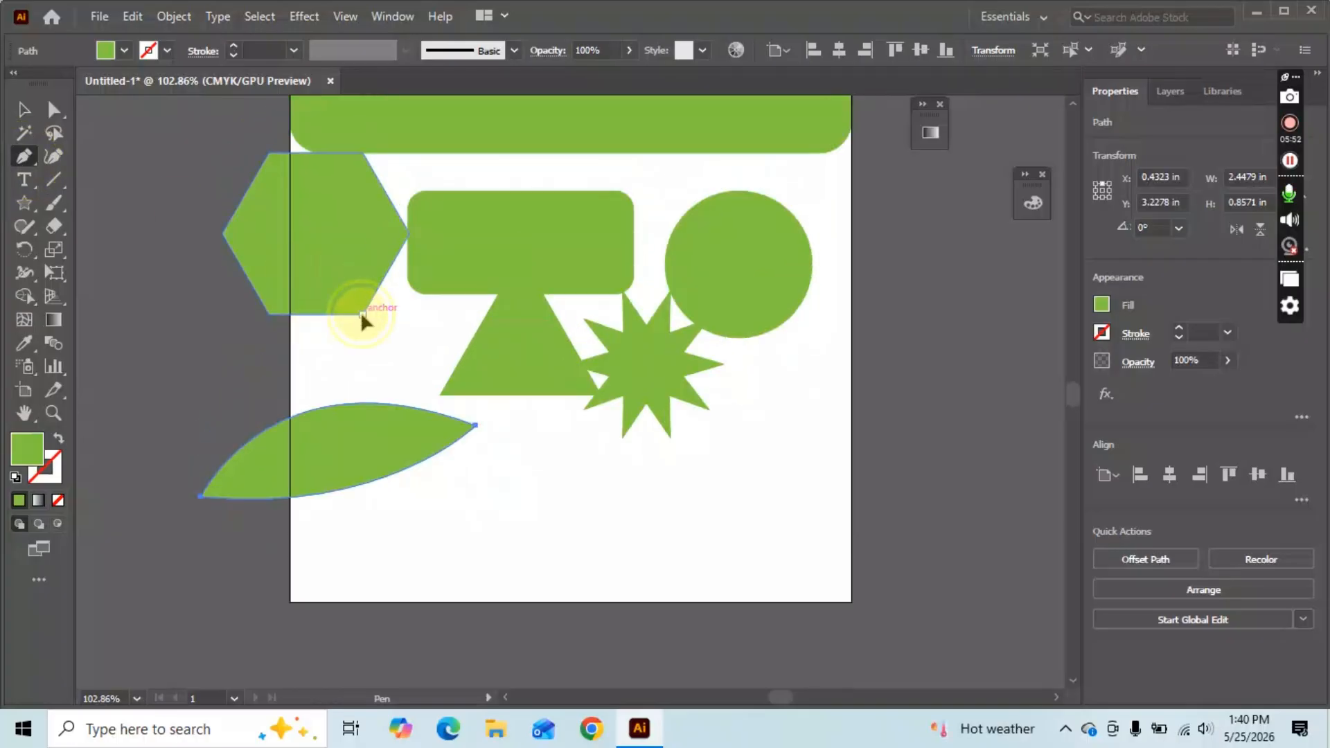
pyautogui.click(360, 315)
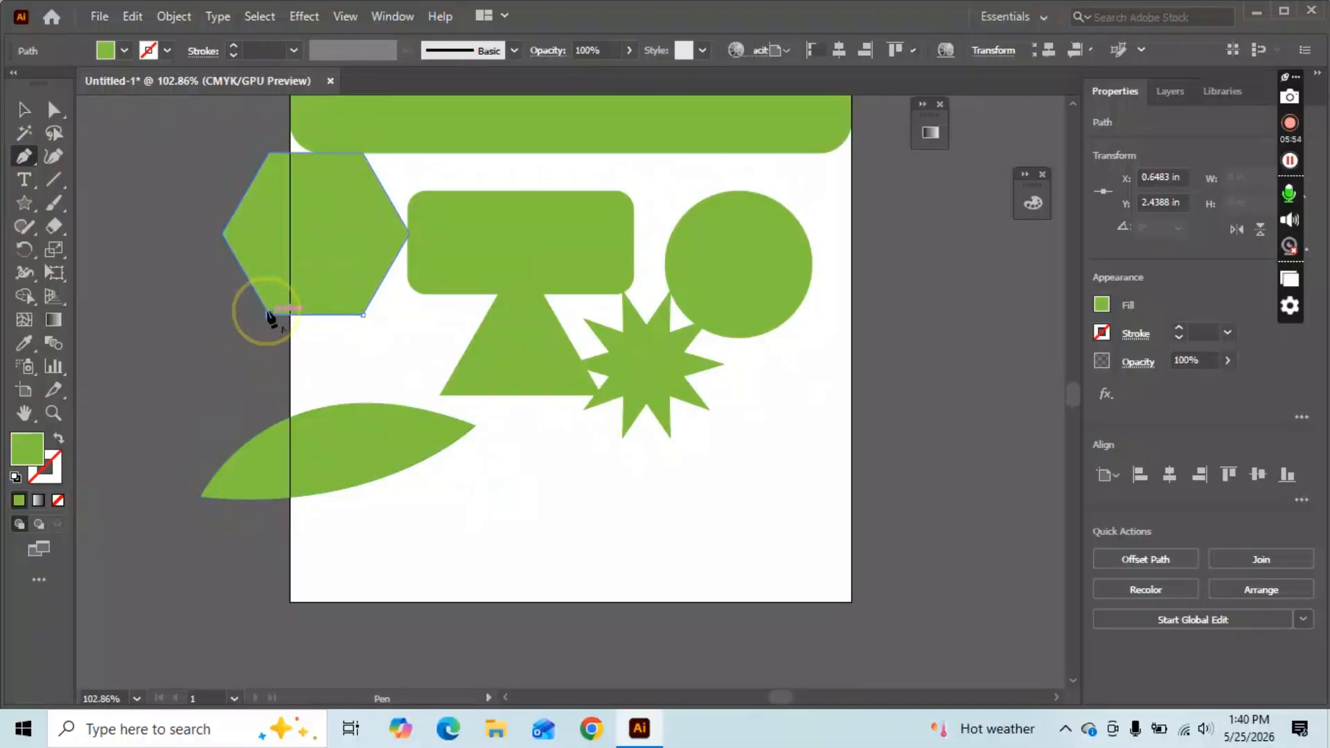
pyautogui.click(269, 315)
pyautogui.click(223, 232)
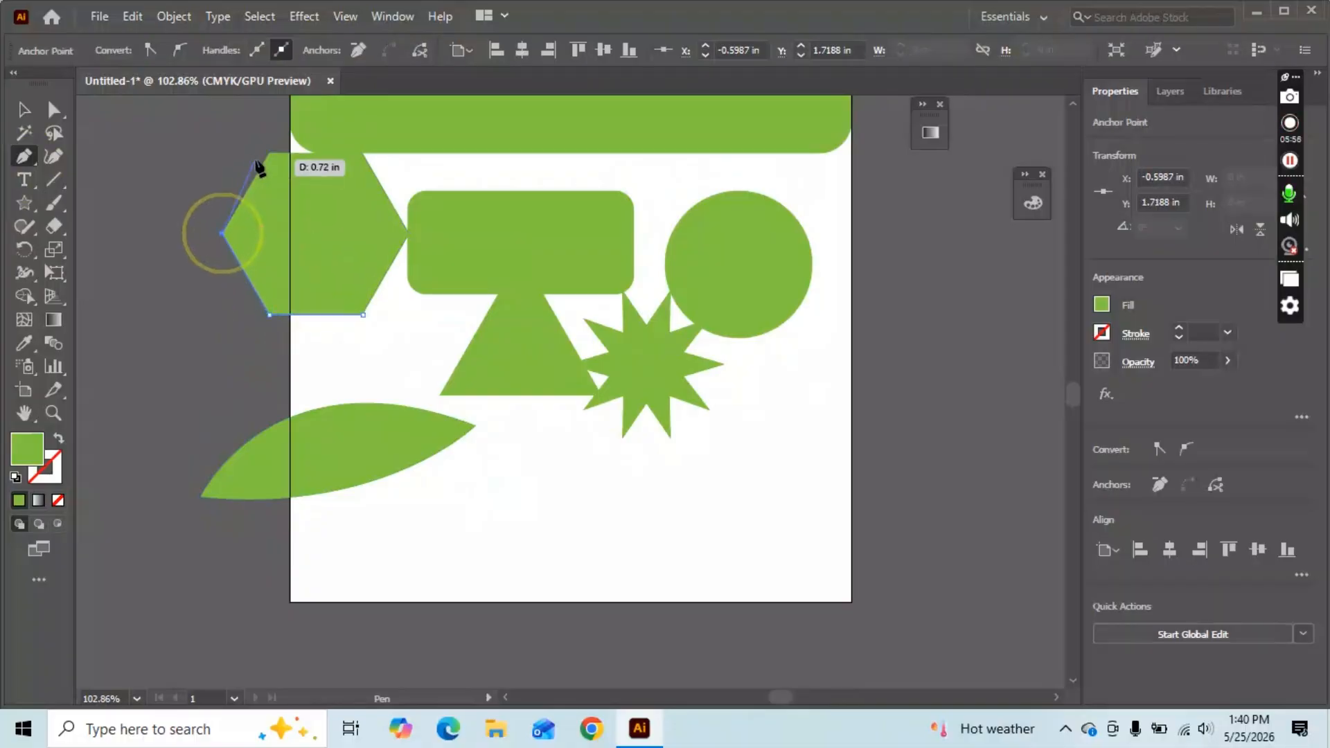
pyautogui.click(269, 152)
pyautogui.click(363, 151)
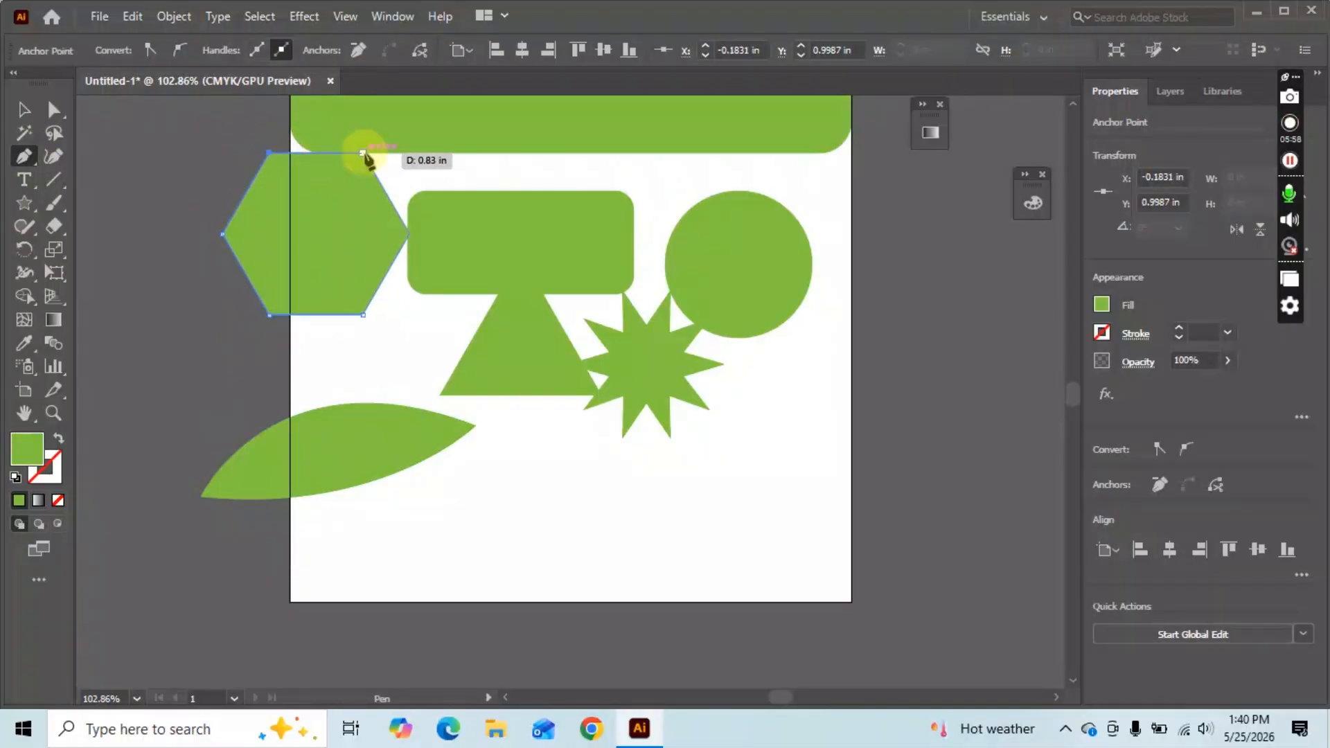
pyautogui.click(407, 234)
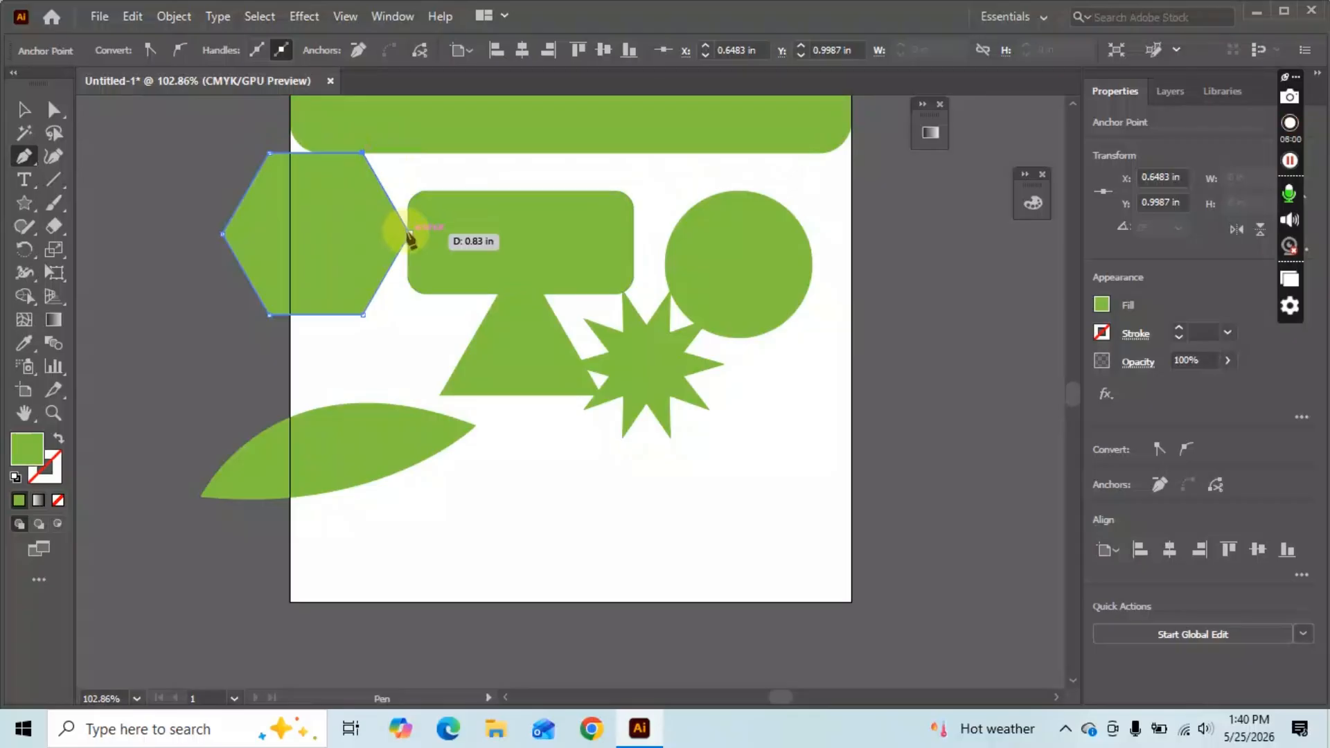
pyautogui.click(364, 316)
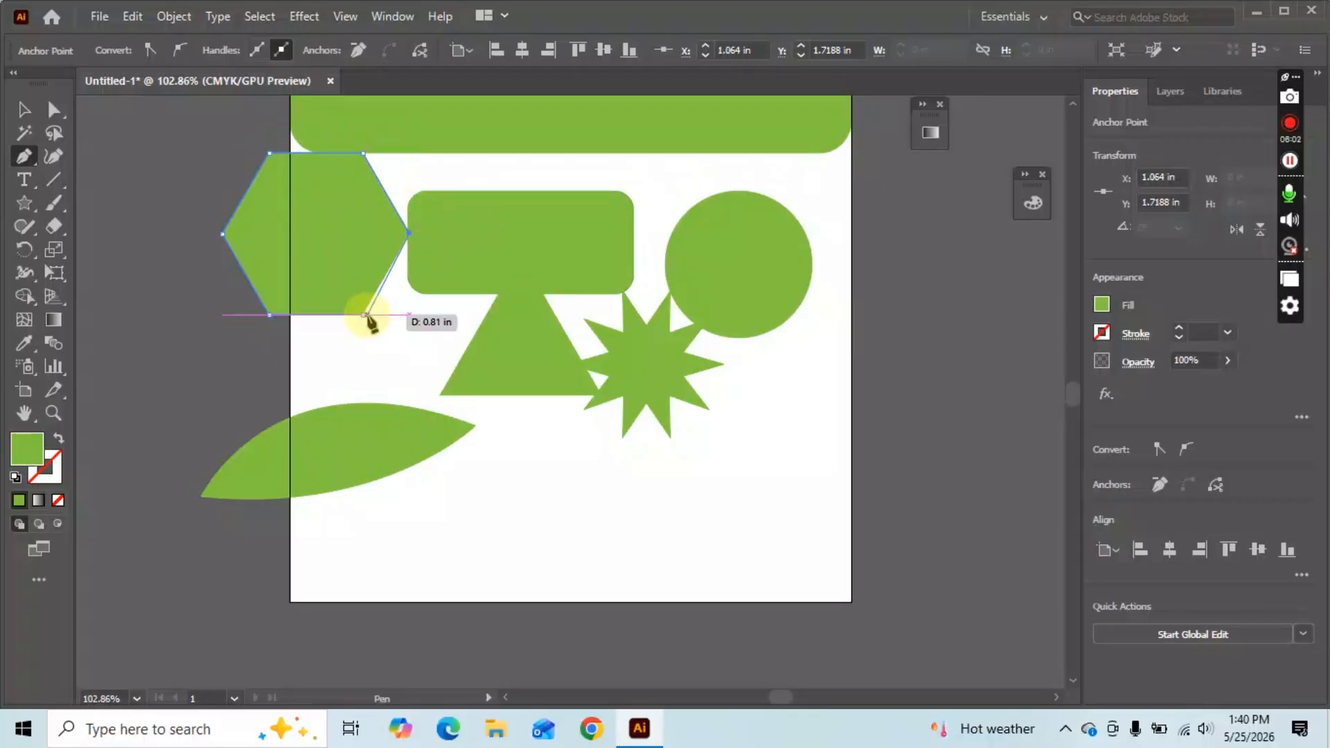
# Move the traced hexagon to the artboard's lower right, overhanging its edge.
pyautogui.press('v')
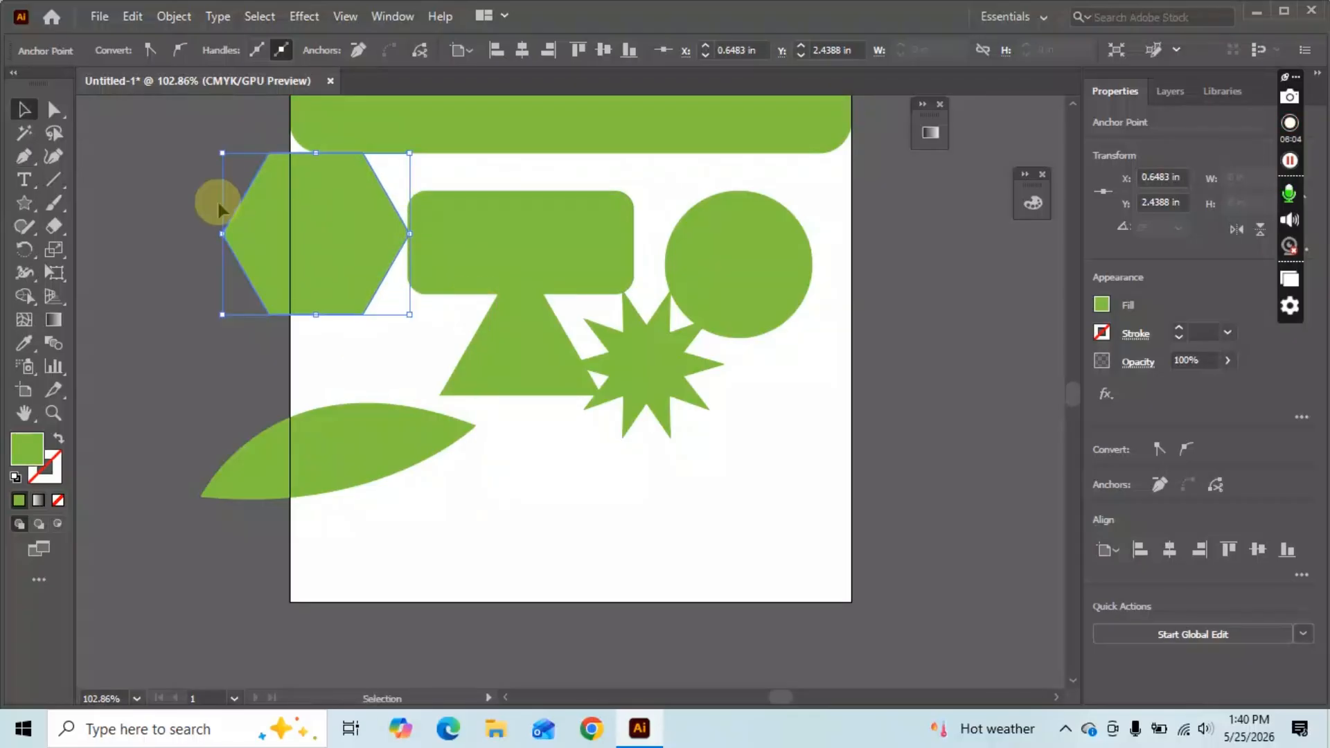
pyautogui.moveTo(311, 221)
pyautogui.mouseDown()
pyautogui.moveTo(581, 457)
pyautogui.moveTo(808, 415)
pyautogui.moveTo(814, 451)
pyautogui.mouseUp()
pyautogui.click(653, 534)
pyautogui.scroll(-1, 647, 350)
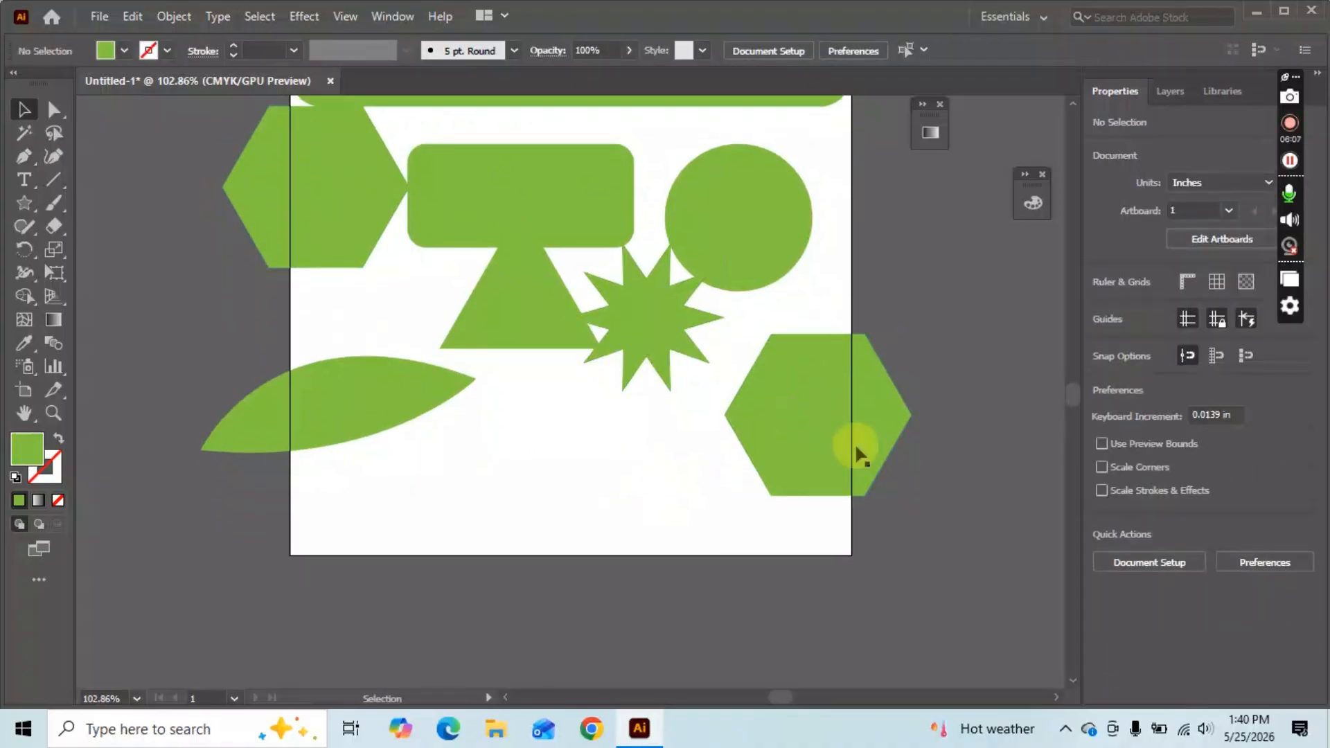
pyautogui.scroll(1, 860, 451)
pyautogui.scroll(1, 423, 263)
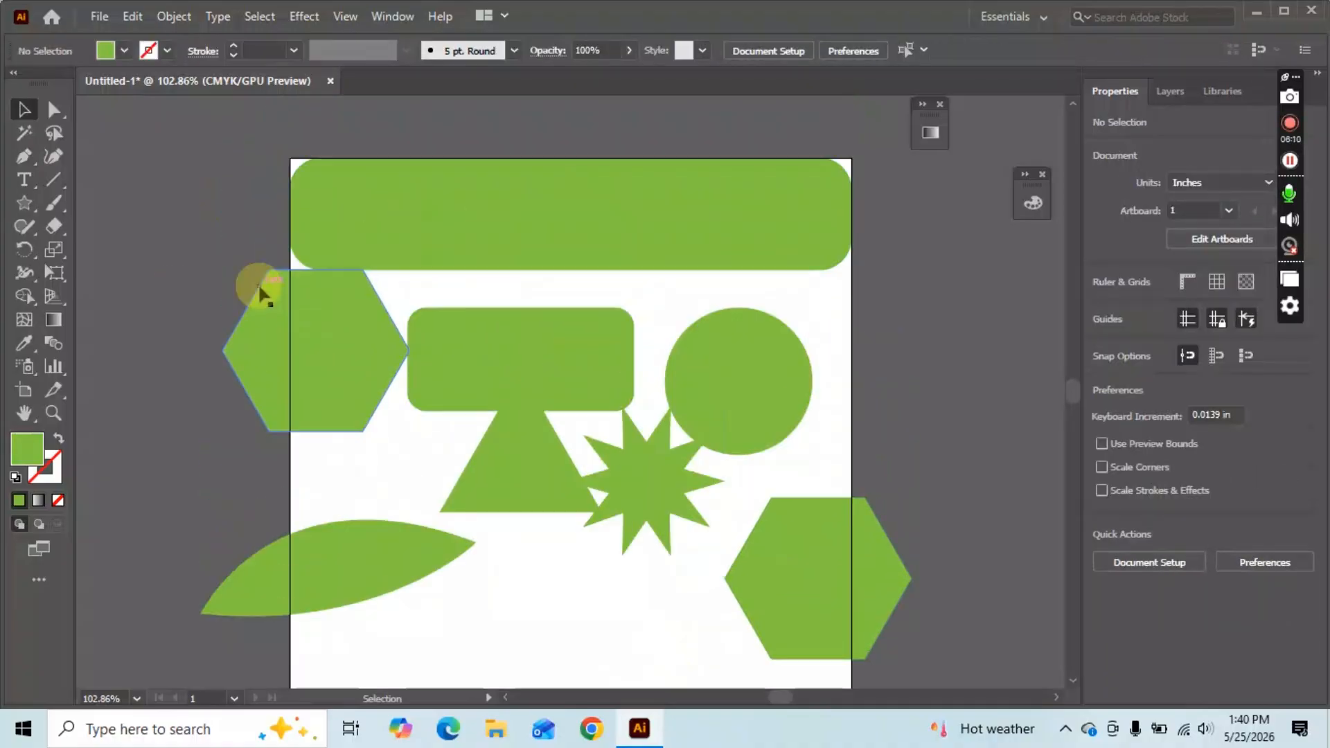
# Undo the hexagons, star, leaf and rectangles until the artboard is blank, then open the File menu.
pyautogui.hotkey('ctrl', 'z')
pyautogui.hotkey('ctrl', 'z')
pyautogui.hotkey('ctrl', 'z')
pyautogui.hotkey('ctrl', 'z')
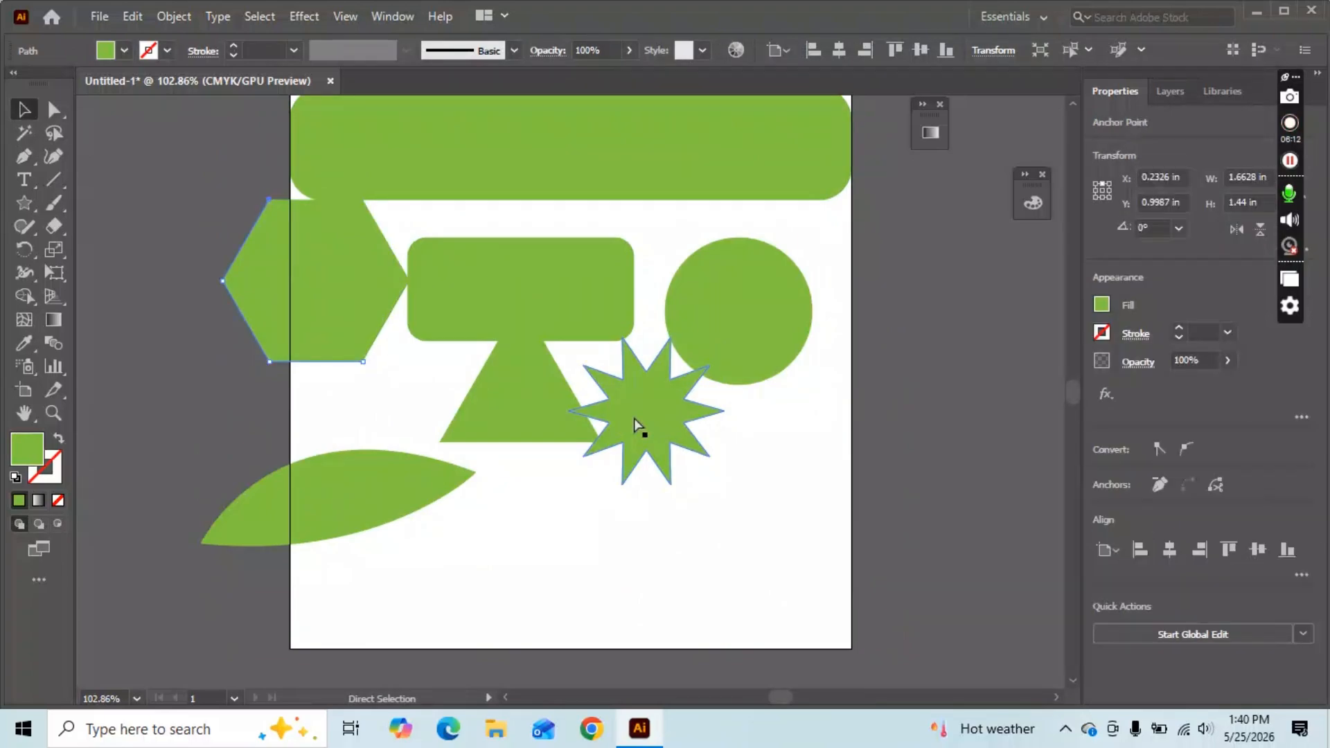
pyautogui.hotkey('ctrl', 'z')
pyautogui.hotkey('ctrl', 'z')
pyautogui.hotkey('ctrl', 'z')
pyautogui.hotkey('ctrl', 'z')
pyautogui.hotkey('ctrl', 'z')
pyautogui.hotkey('ctrl', 'z')
pyautogui.hotkey('ctrl', 'z')
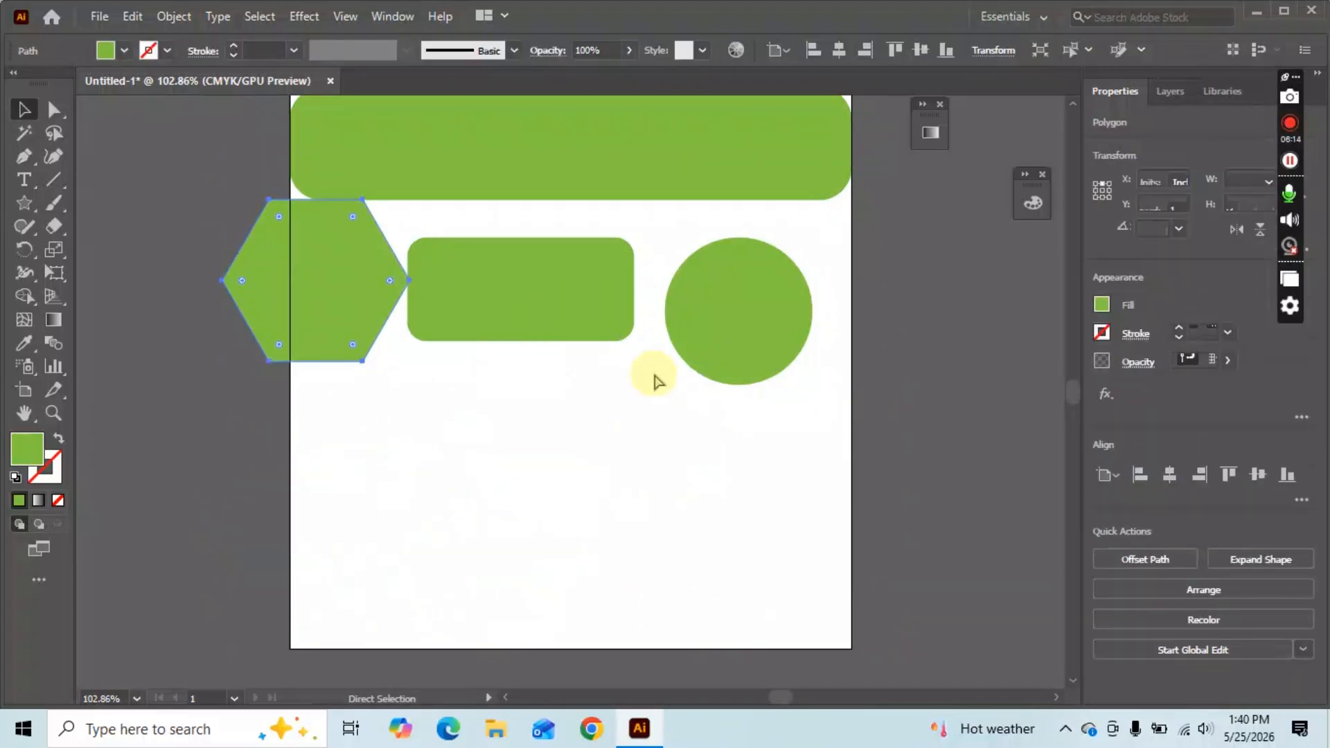
pyautogui.hotkey('ctrl', 'z')
pyautogui.hotkey('ctrl', 'z')
pyautogui.hotkey('ctrl', 'z')
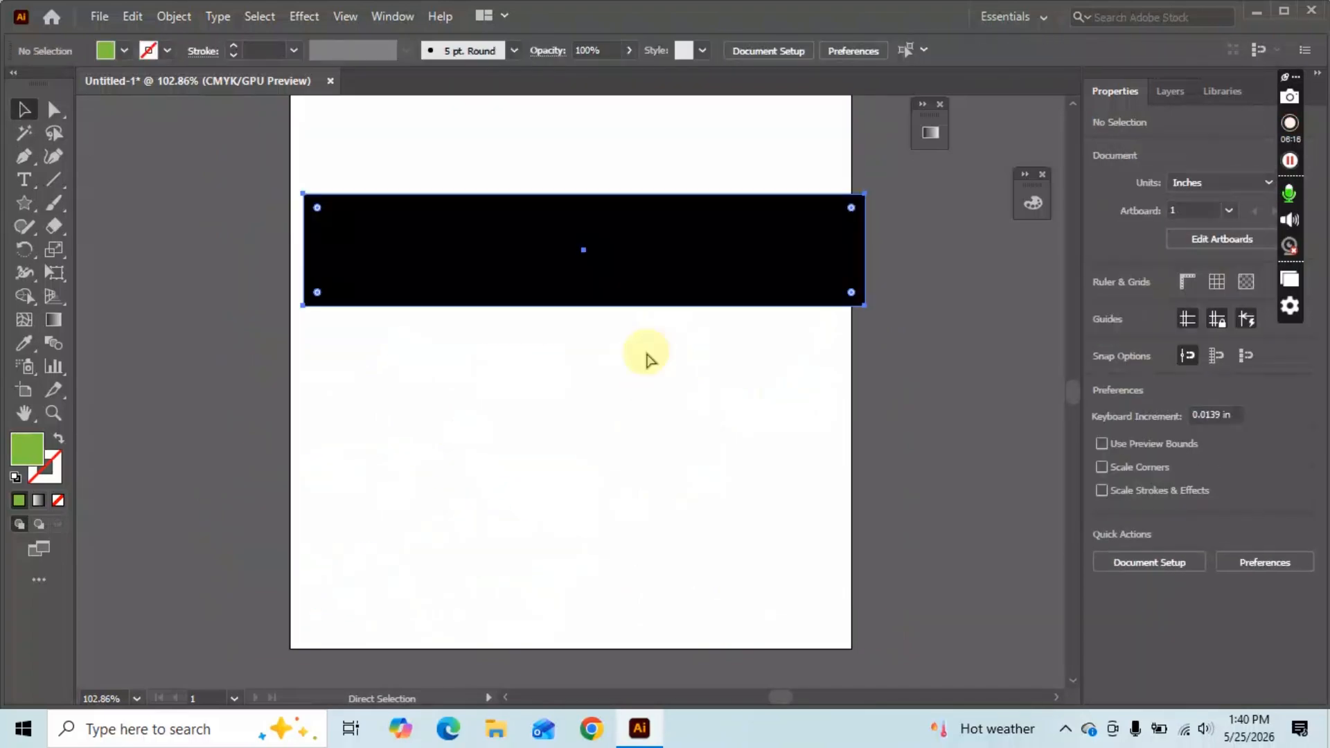
pyautogui.hotkey('ctrl', 'z')
pyautogui.hotkey('ctrl', 'z')
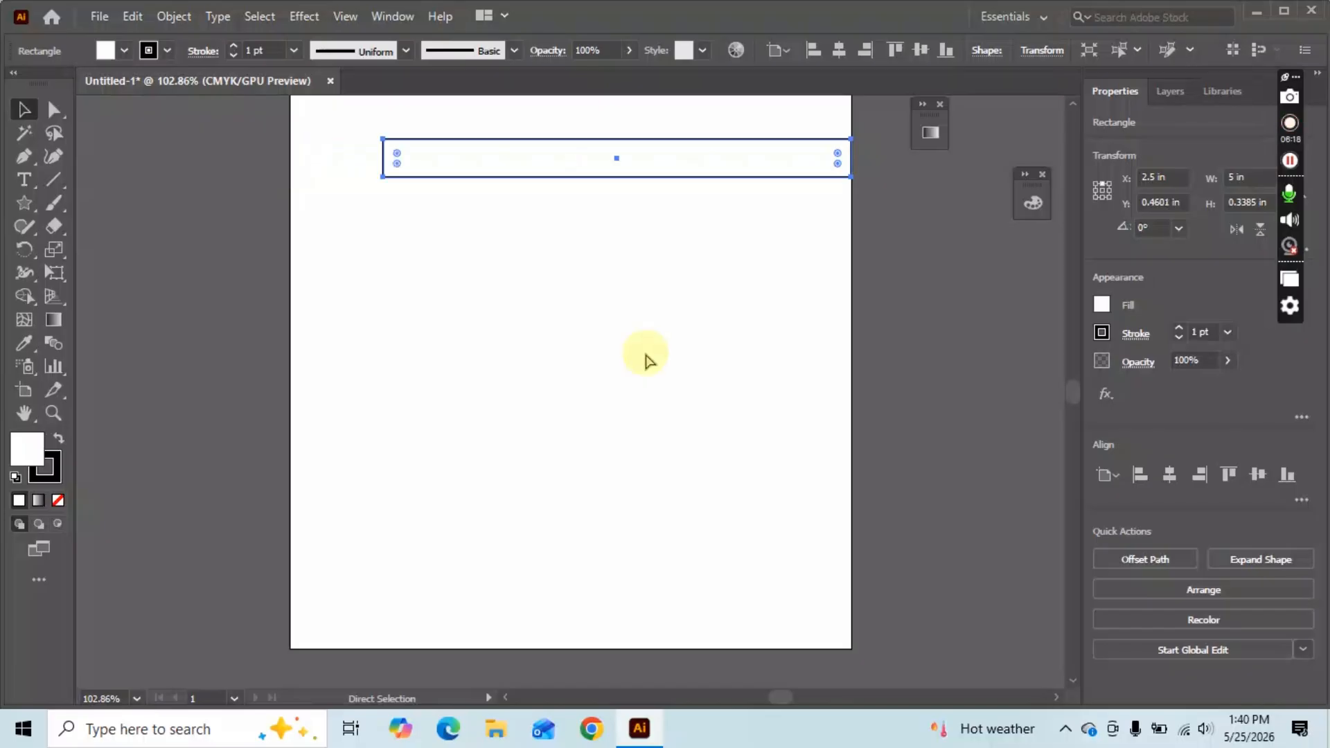
pyautogui.hotkey('ctrl', 'z')
pyautogui.click(101, 16)
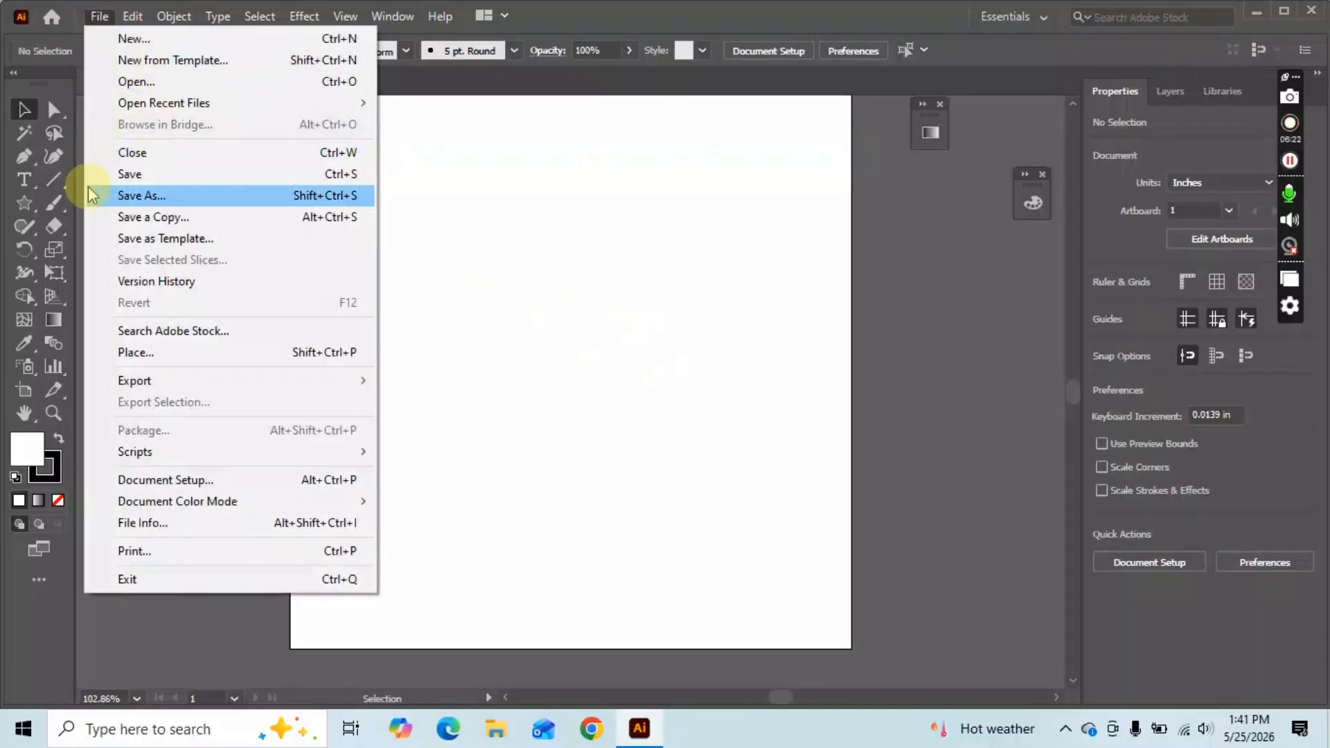
# Start placing an image and browse to New folder on Local Disk (E:).
pyautogui.click(171, 347)
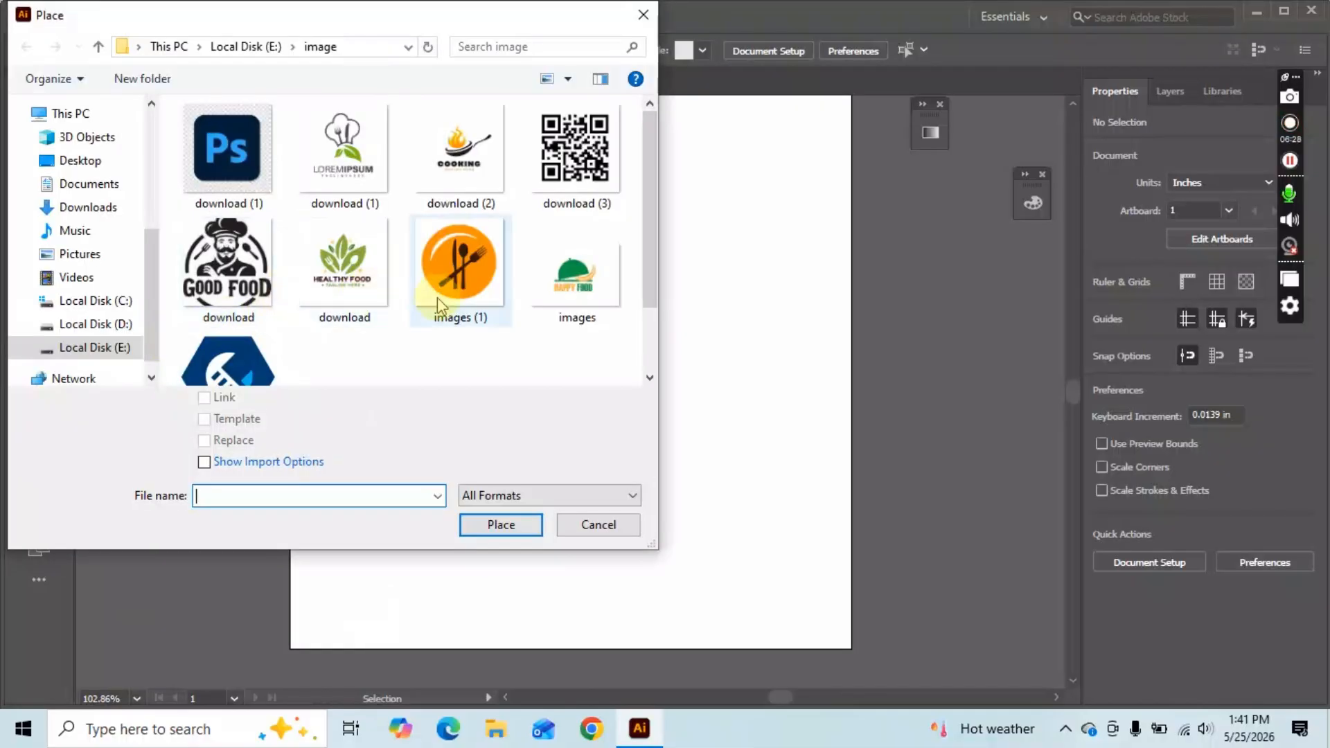
pyautogui.scroll(-1, 422, 309)
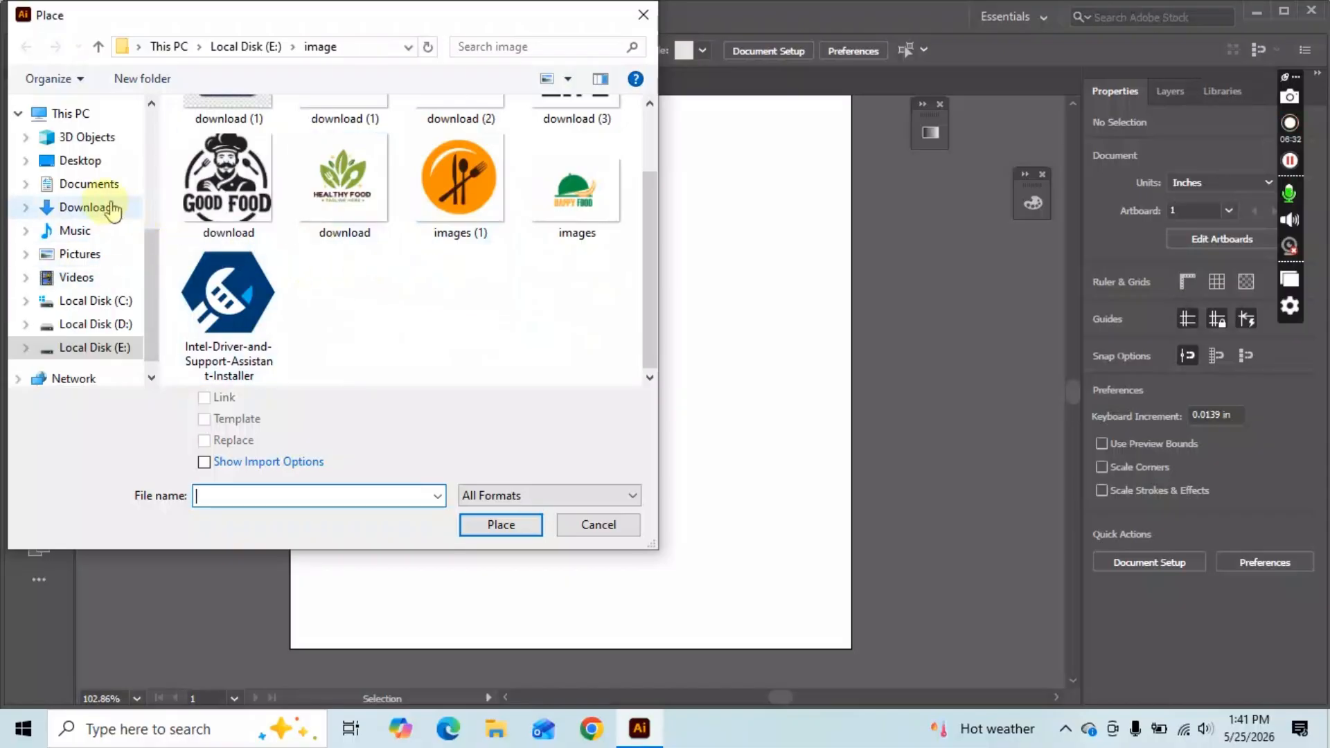
pyautogui.click(116, 324)
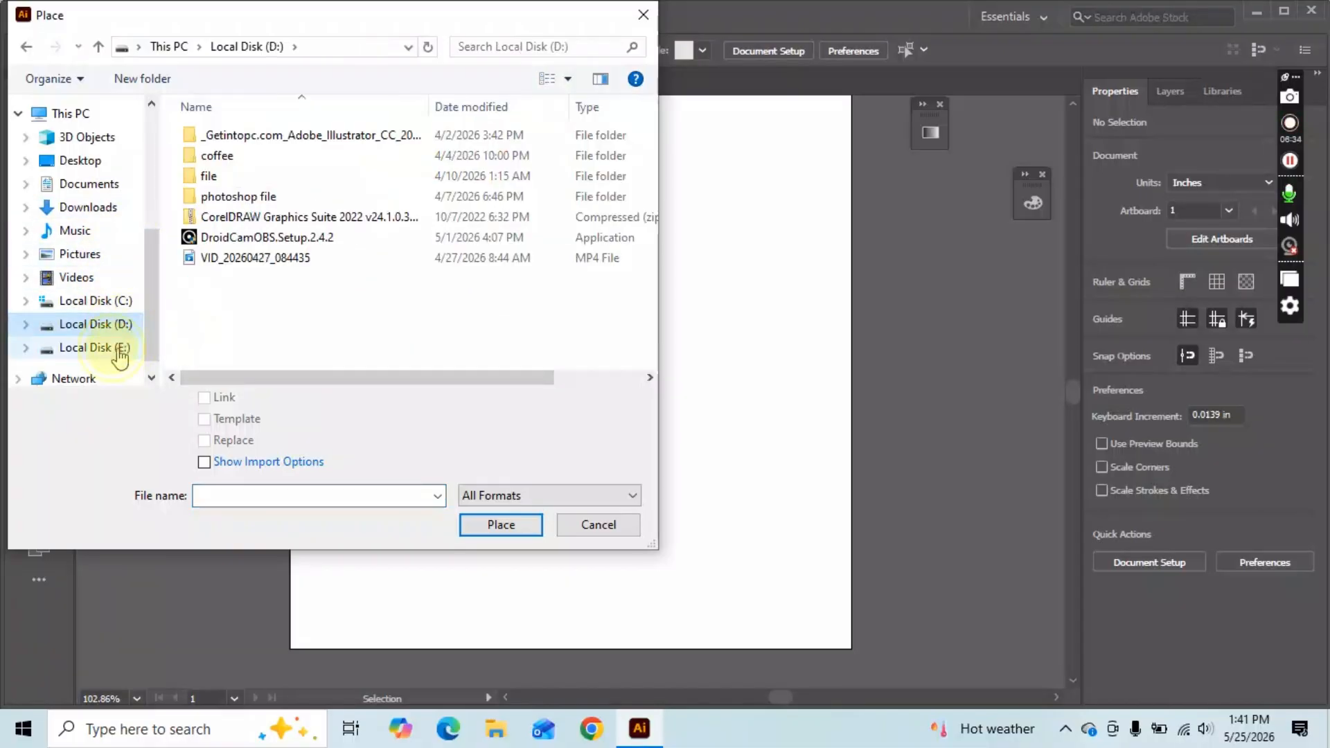
pyautogui.click(119, 354)
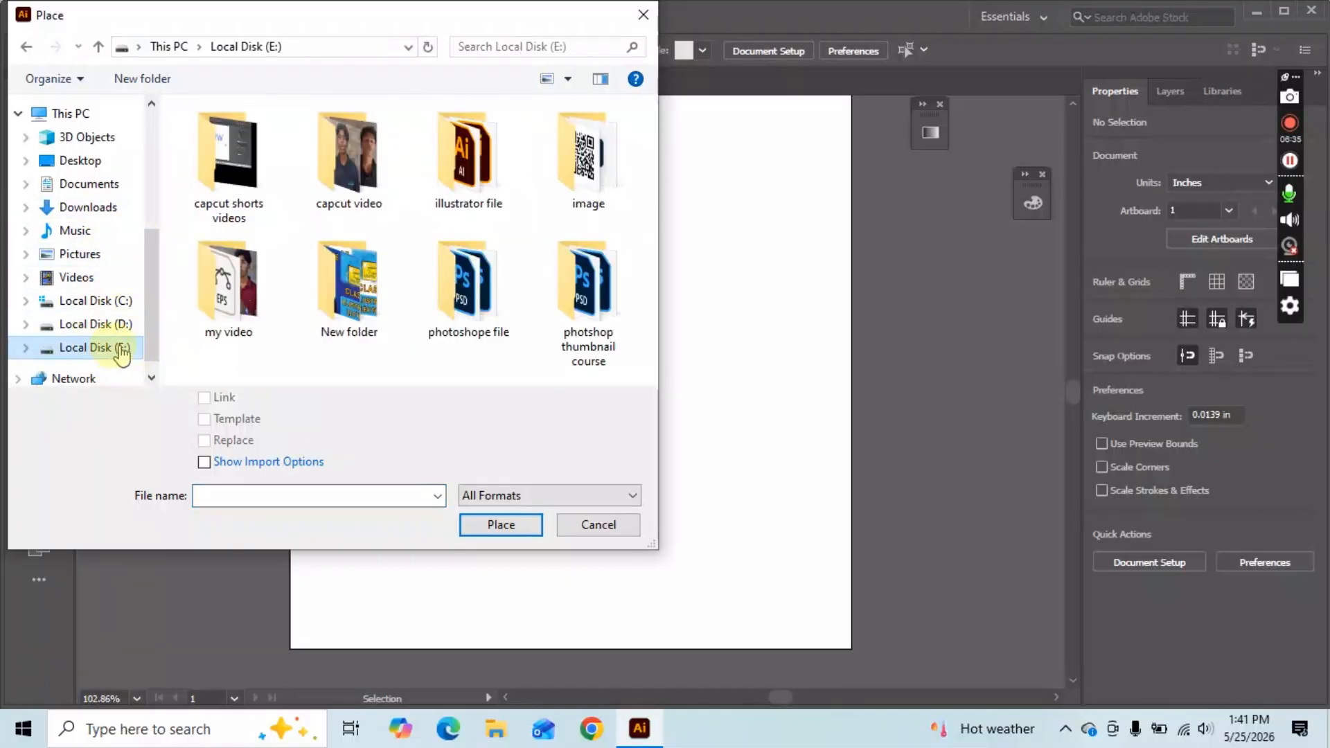
pyautogui.doubleClick(381, 320)
# Place the photo IMG_20260518_220248_862 onto the artboard.
pyautogui.scroll(-2, 575, 246)
pyautogui.scroll(-3, 567, 242)
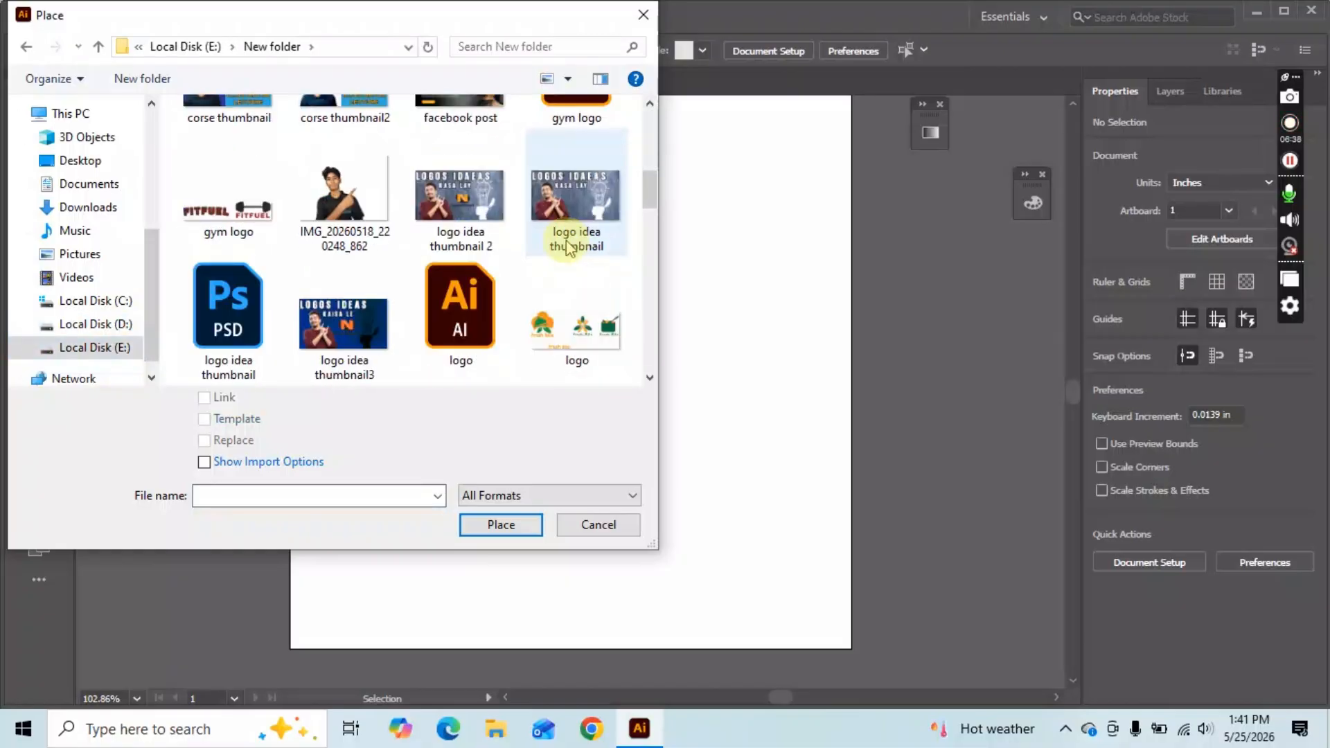
pyautogui.scroll(-2, 519, 246)
pyautogui.scroll(1, 457, 208)
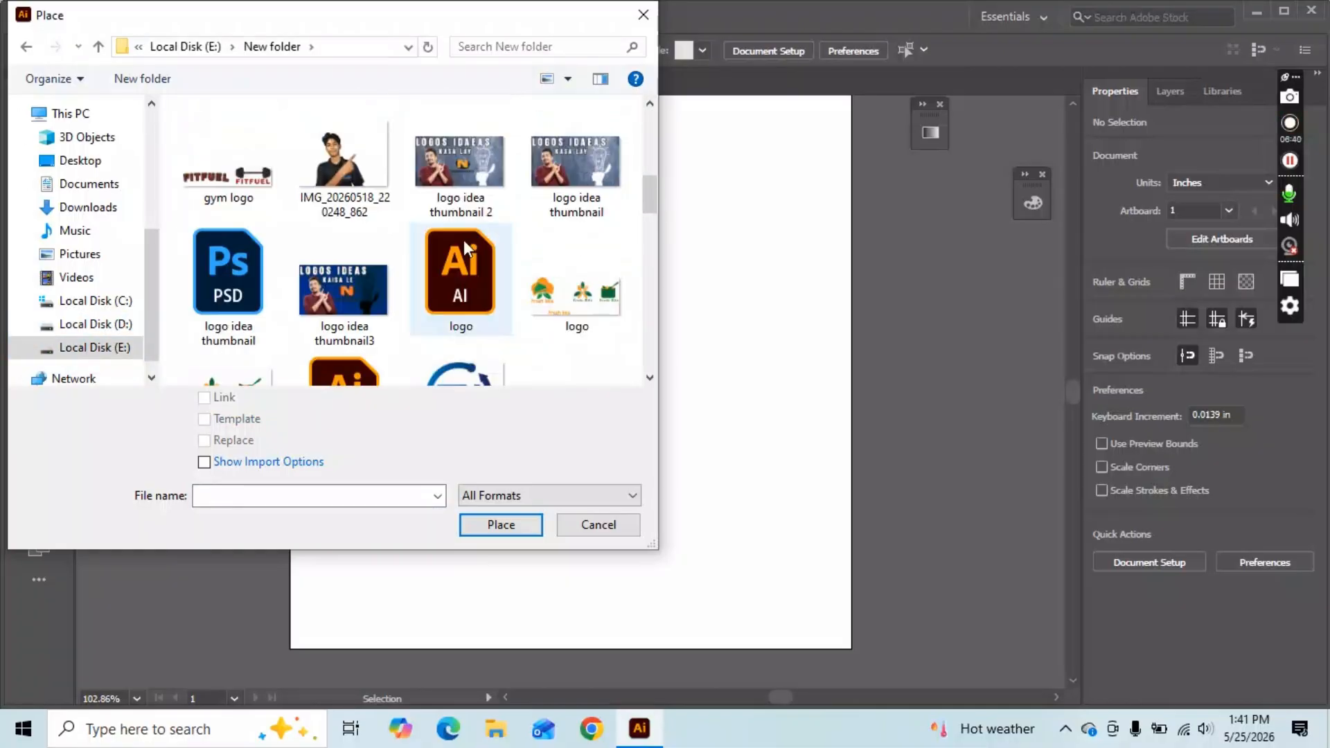
pyautogui.click(341, 161)
pyautogui.doubleClick(340, 160)
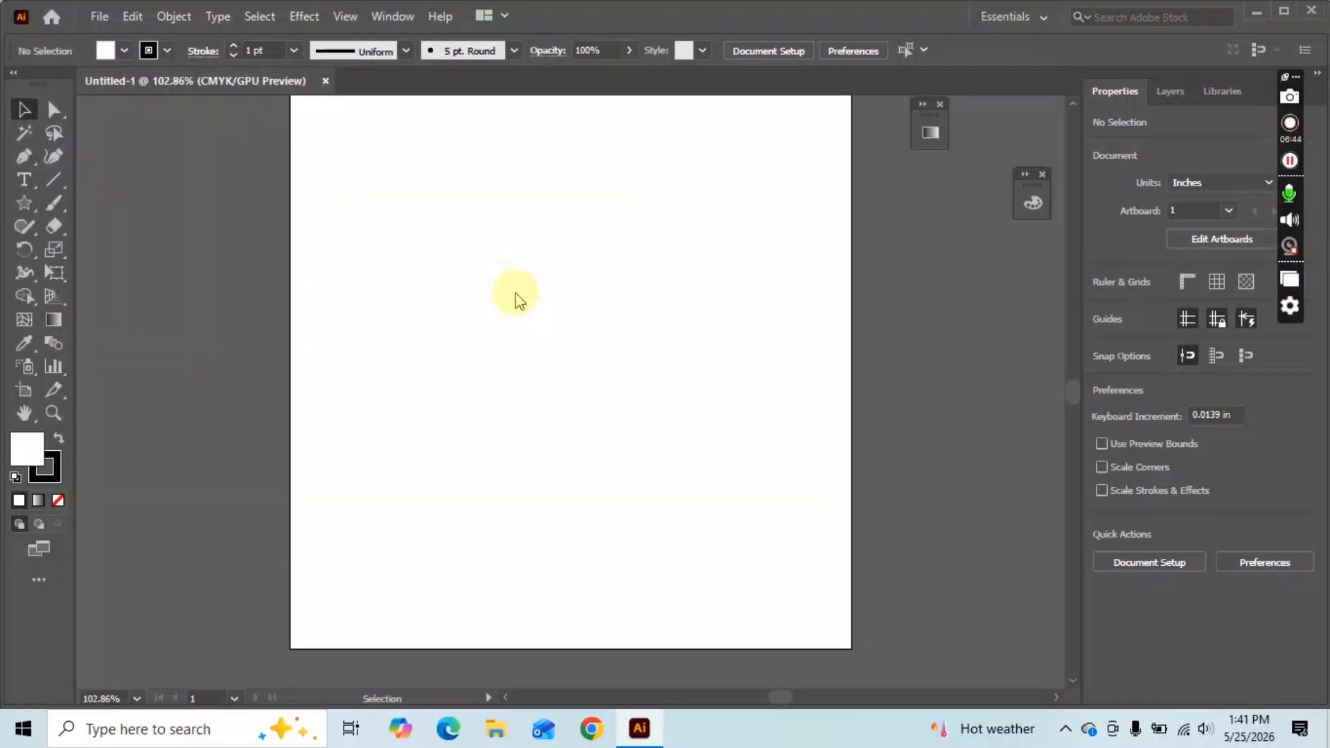
pyautogui.click(516, 274)
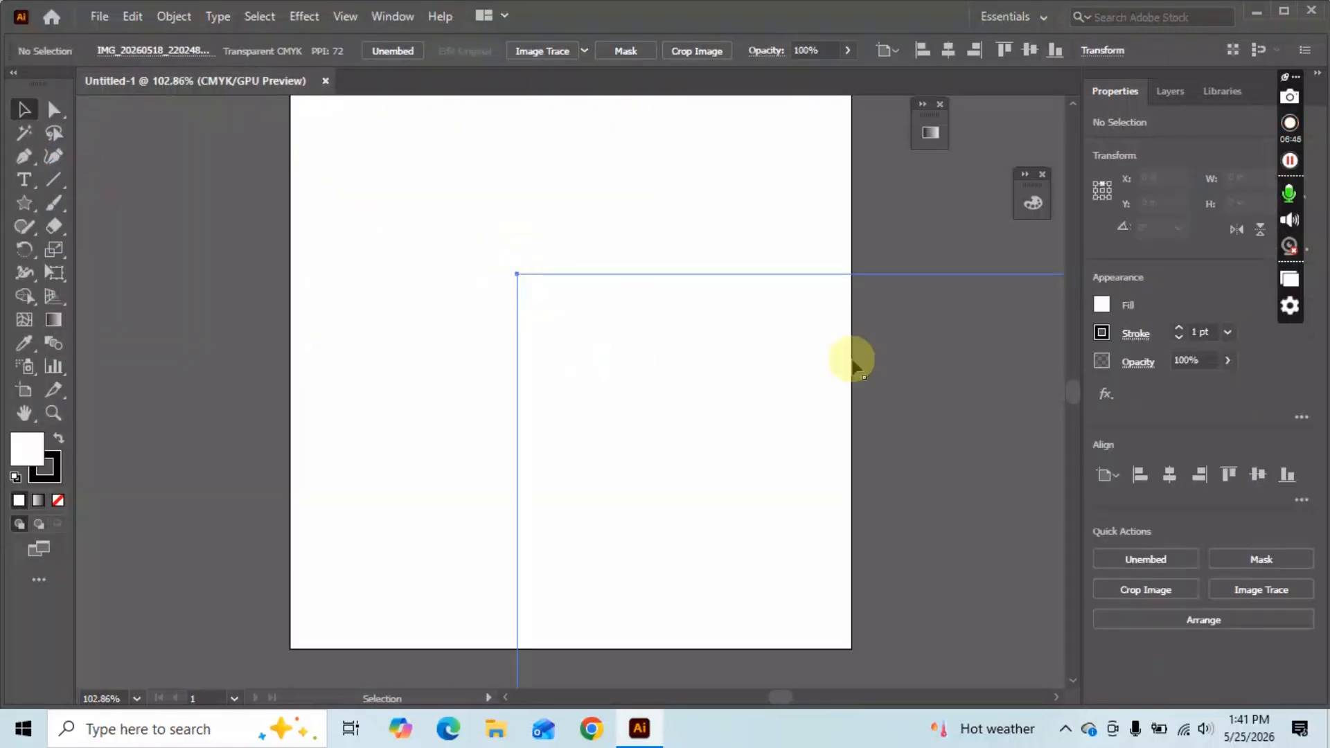
# Shrink the photo to about 4.29 × 3.23 in and position it in the artboard's upper part.
pyautogui.moveTo(926, 446); pyautogui.dragTo(674, 345)
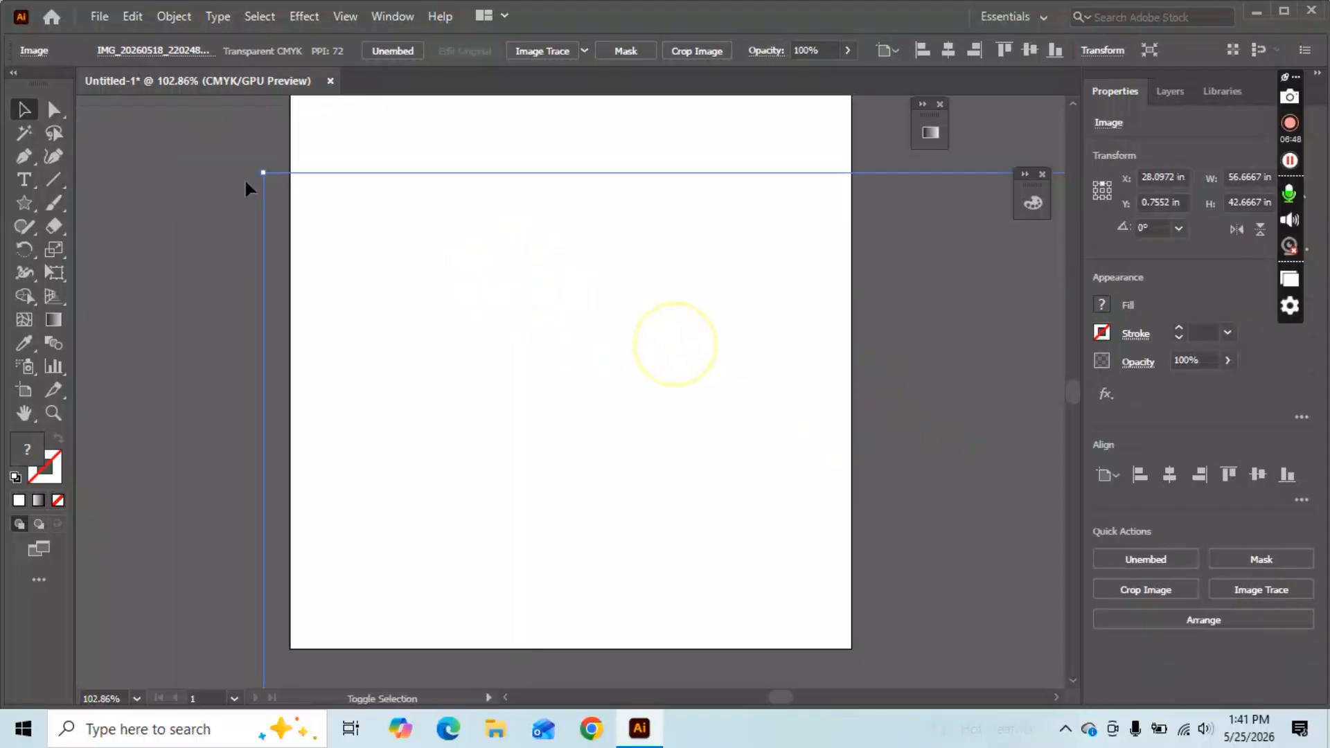
pyautogui.moveTo(261, 169); pyautogui.dragTo(959, 532)
pyautogui.scroll(-2, 1001, 531)
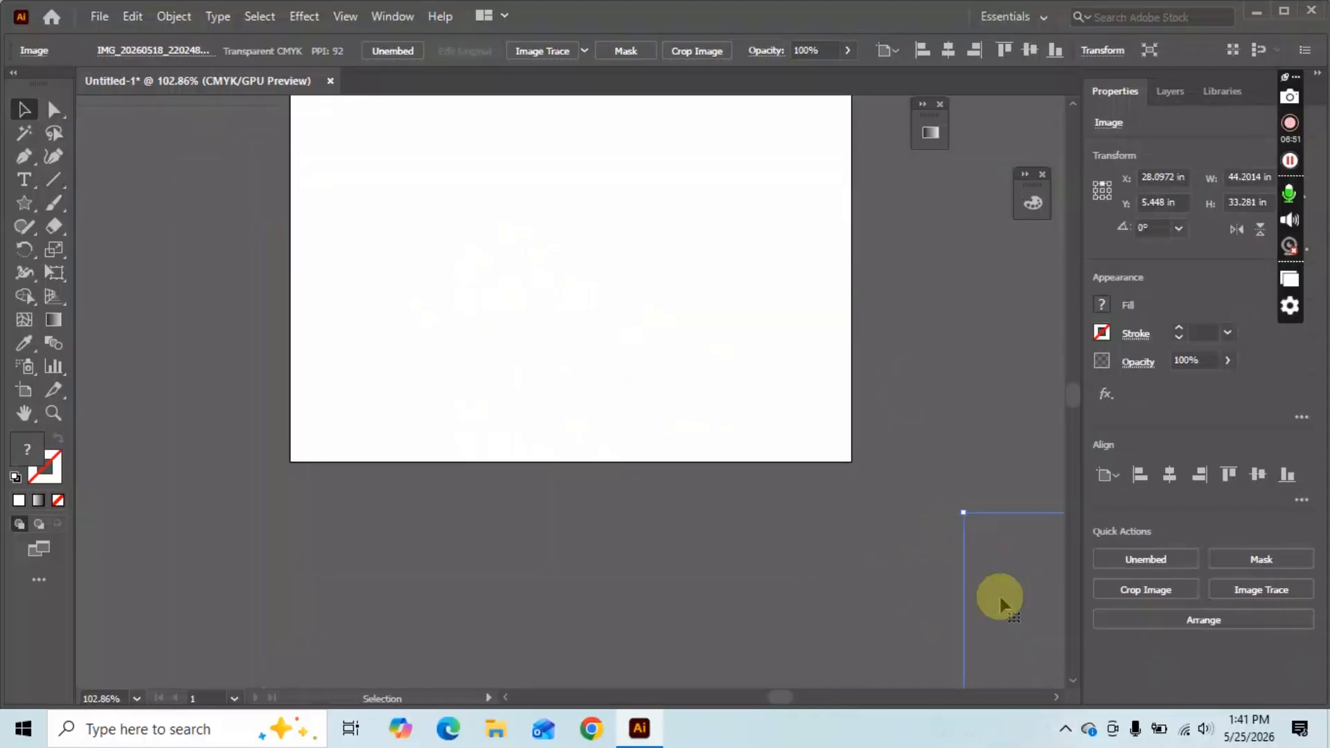
pyautogui.moveTo(984, 585); pyautogui.dragTo(338, 151)
pyautogui.scroll(1, 379, 196)
pyautogui.moveTo(530, 287); pyautogui.dragTo(600, 418)
pyautogui.moveTo(713, 491); pyautogui.dragTo(566, 280)
pyautogui.moveTo(453, 198); pyautogui.dragTo(357, 128)
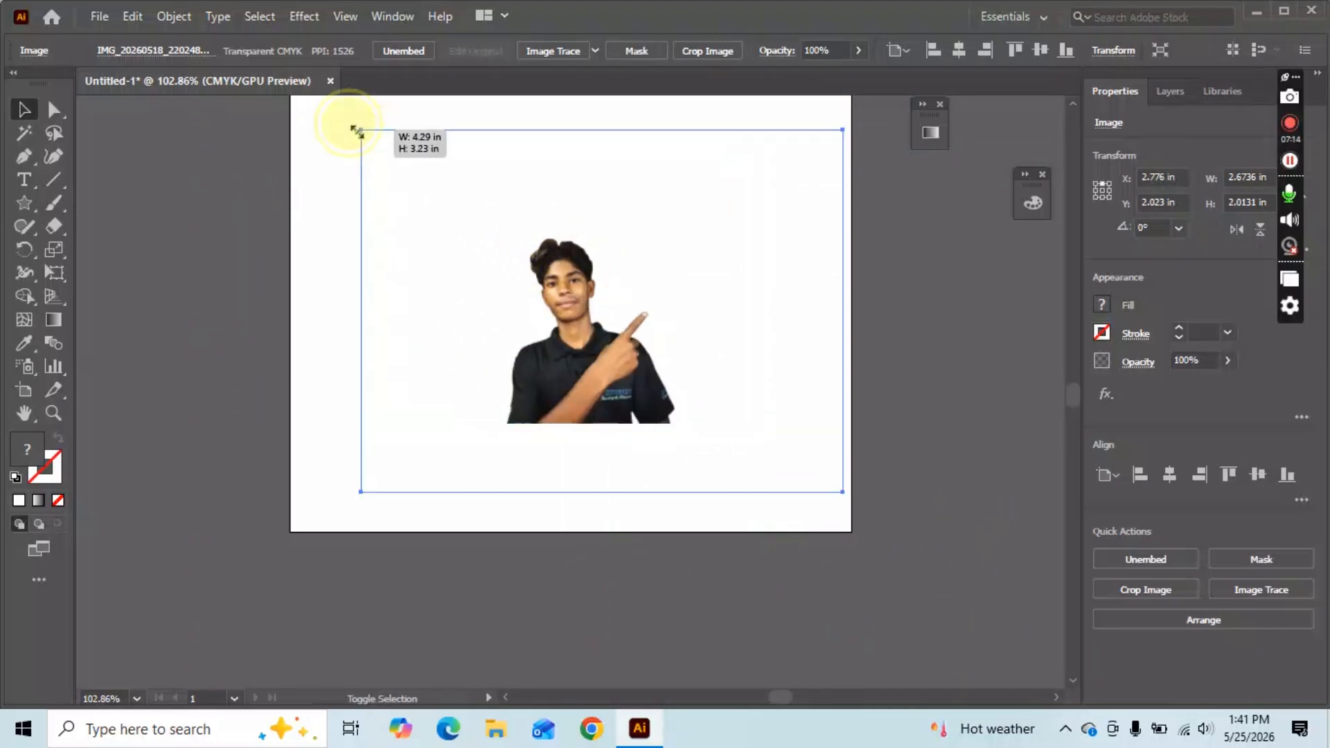
pyautogui.scroll(3, 676, 350)
pyautogui.moveTo(564, 384); pyautogui.dragTo(530, 338)
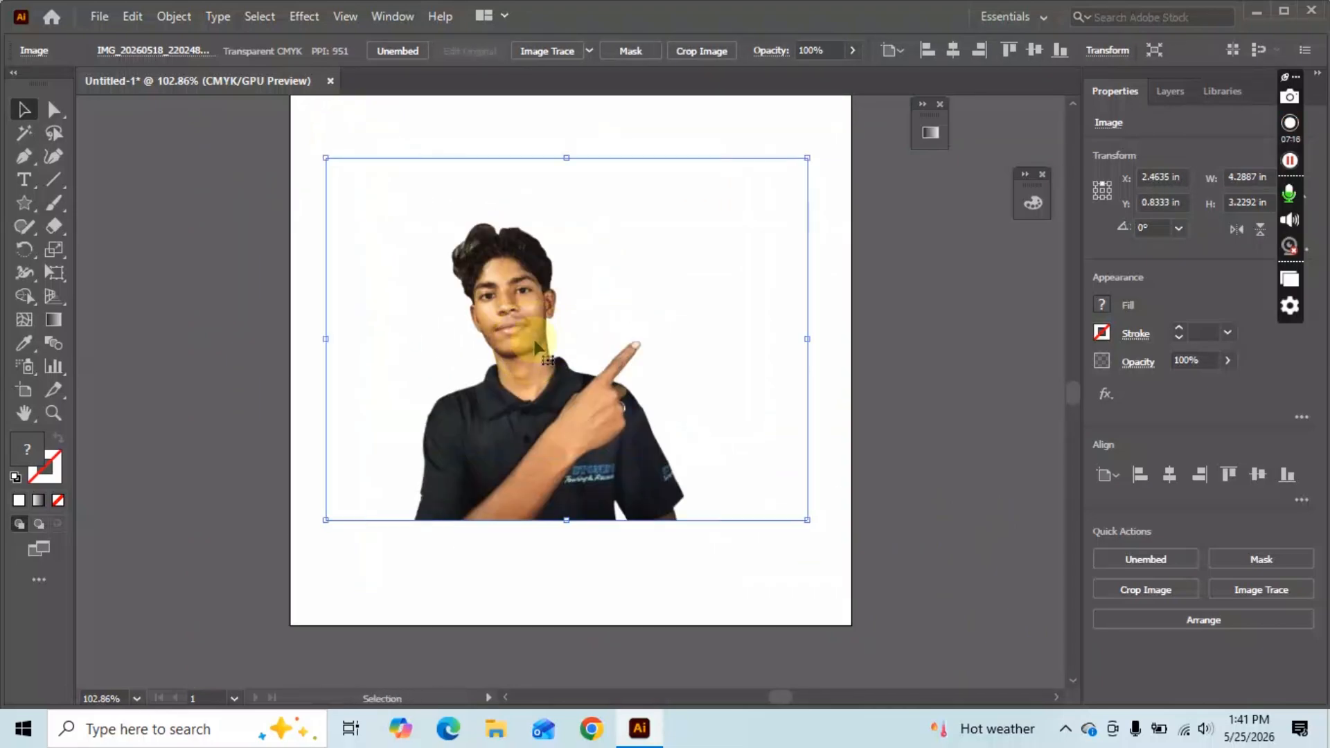
pyautogui.scroll(3, 516, 413)
# Zoom in closely on the boy in the photo.
pyautogui.press('z')
pyautogui.moveTo(508, 396); pyautogui.dragTo(629, 430)
pyautogui.moveTo(444, 381); pyautogui.dragTo(526, 392)
pyautogui.scroll(-5, 526, 392)
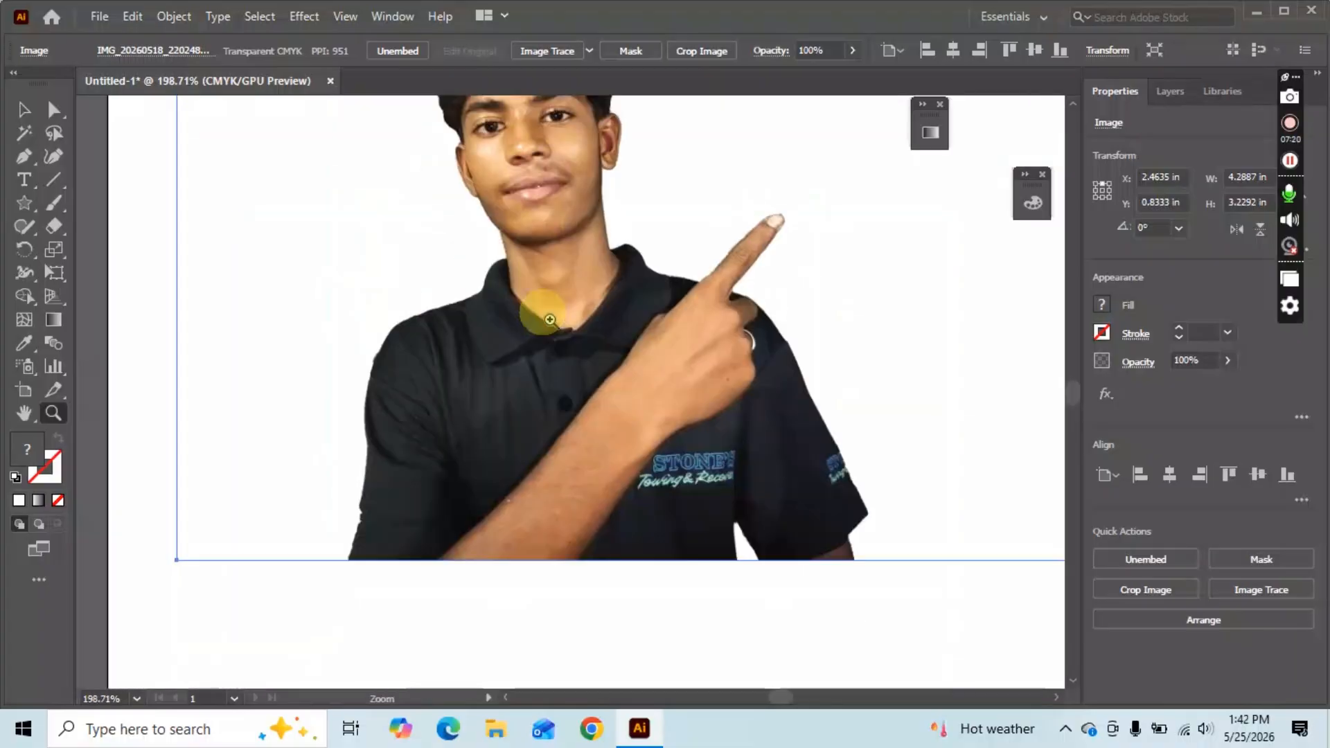
pyautogui.scroll(1, 547, 320)
pyautogui.press('v')
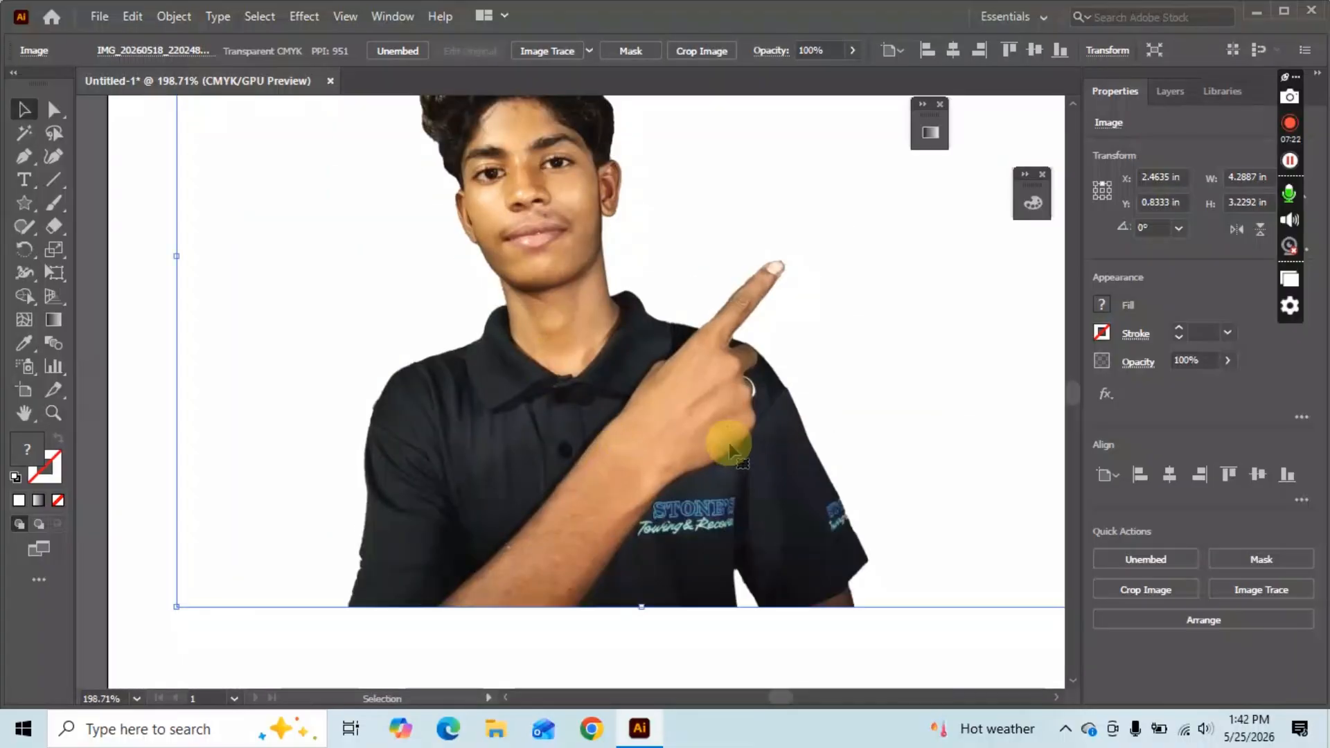
pyautogui.scroll(1, 617, 480)
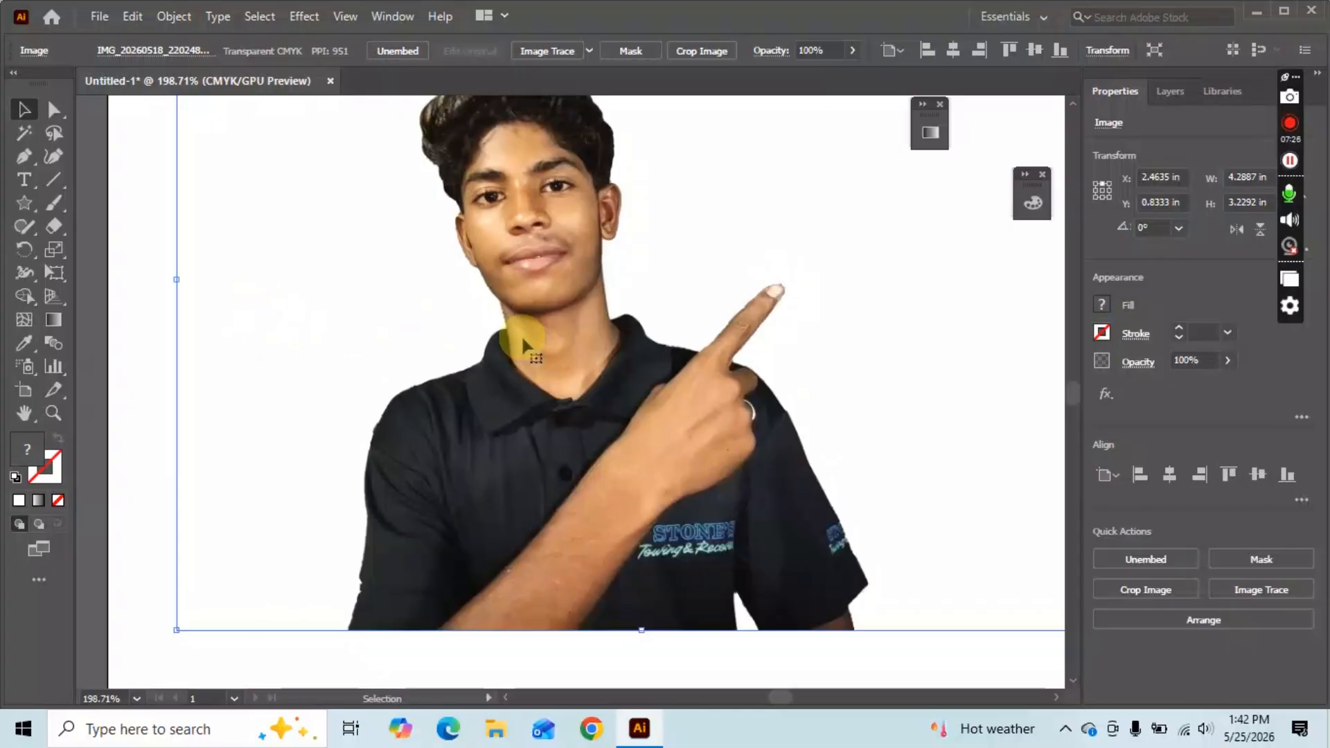
pyautogui.scroll(1, 521, 335)
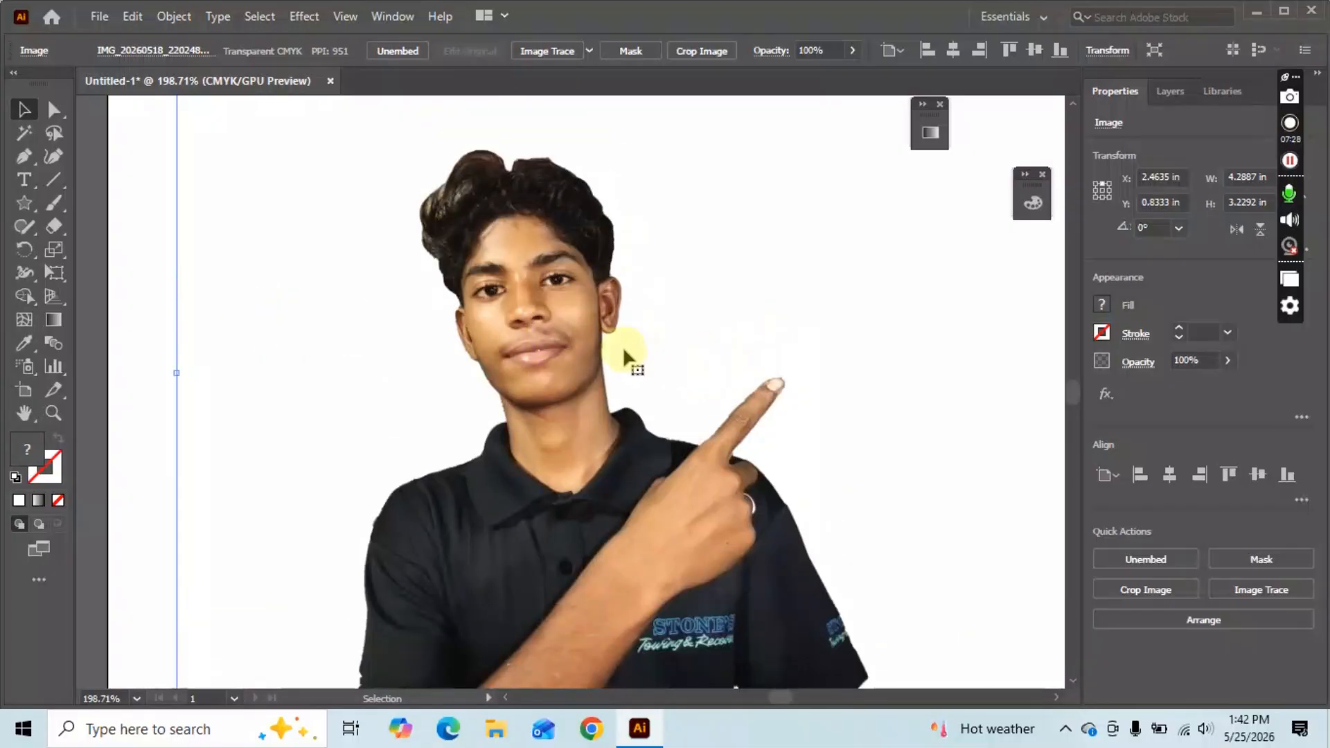
pyautogui.scroll(-1, 608, 339)
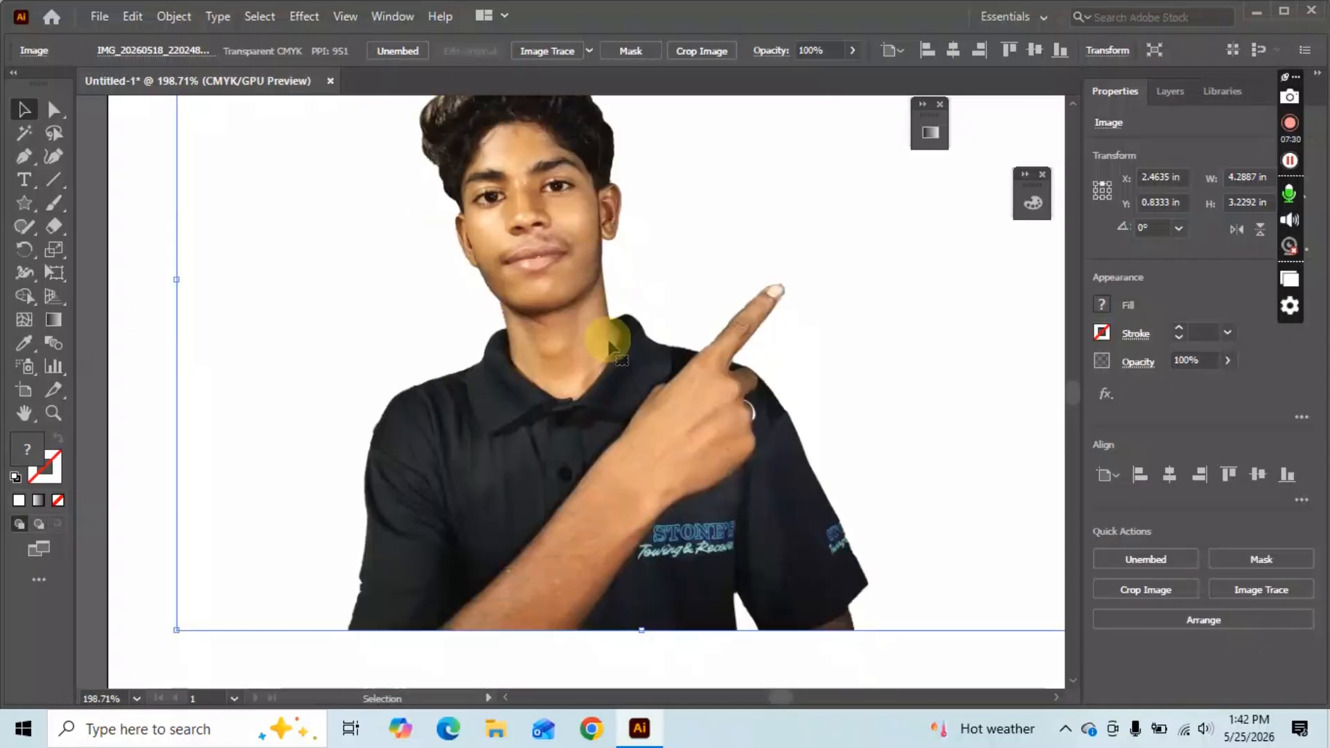
pyautogui.press('p')
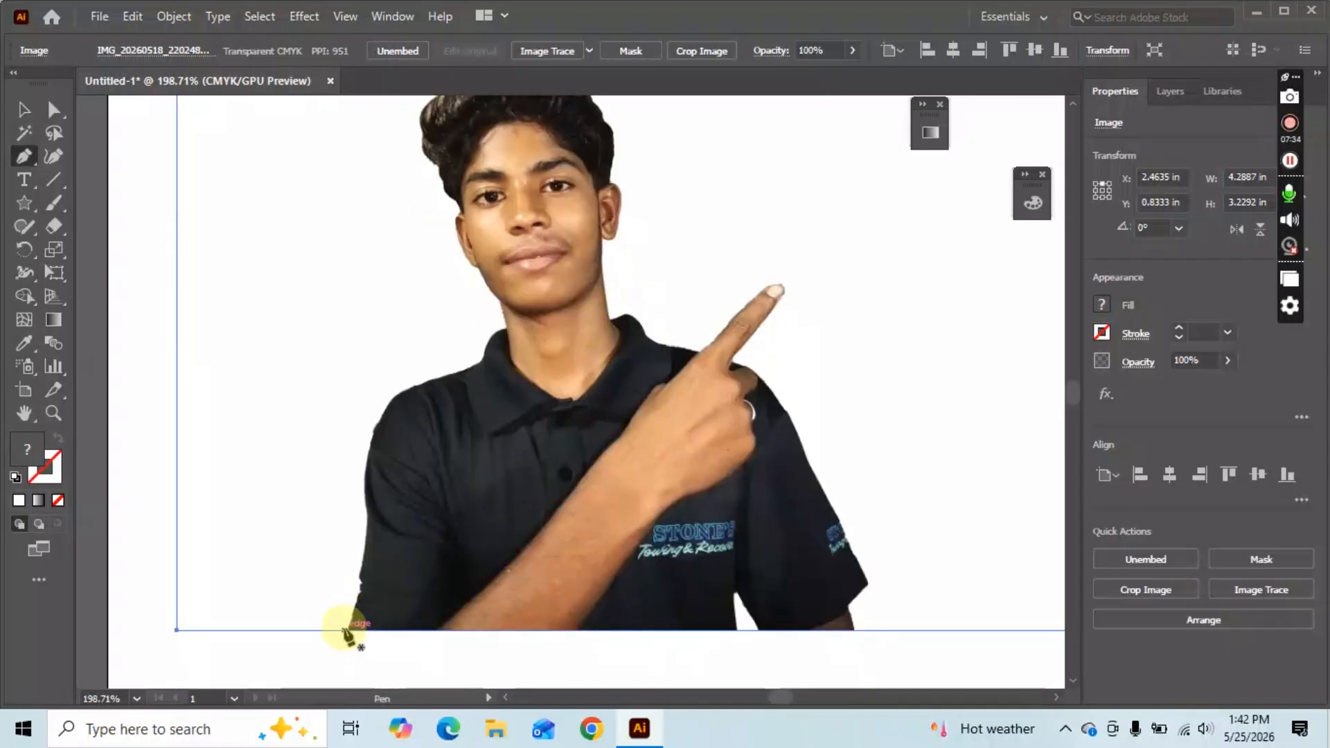
# Start a Pen path at the photo's bottom-left edge and trace up the boy's side to the shoulder.
pyautogui.moveTo(346, 630); pyautogui.dragTo(360, 596)
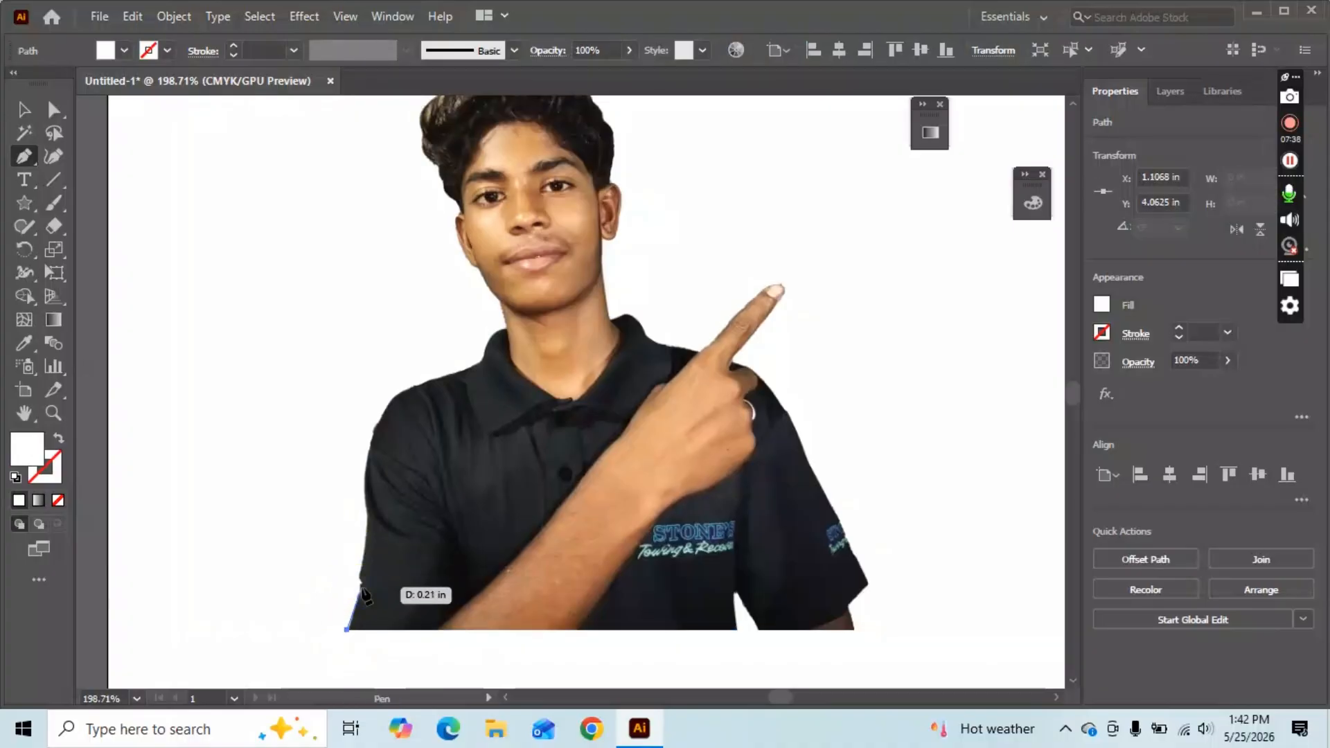
pyautogui.click(362, 587)
pyautogui.click(361, 576)
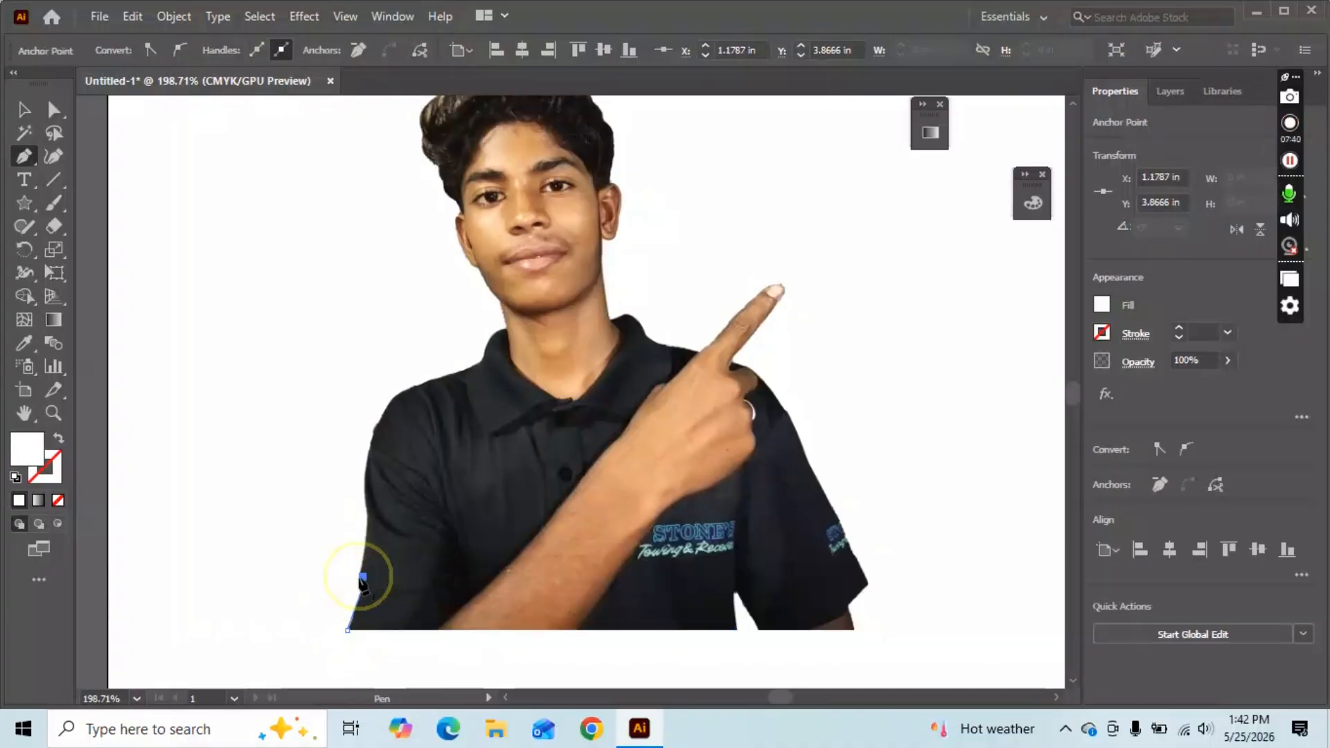
pyautogui.moveTo(356, 522)
pyautogui.mouseDown()
pyautogui.moveTo(362, 471)
pyautogui.moveTo(370, 529)
pyautogui.moveTo(368, 514)
pyautogui.mouseUp()
pyautogui.click(369, 514)
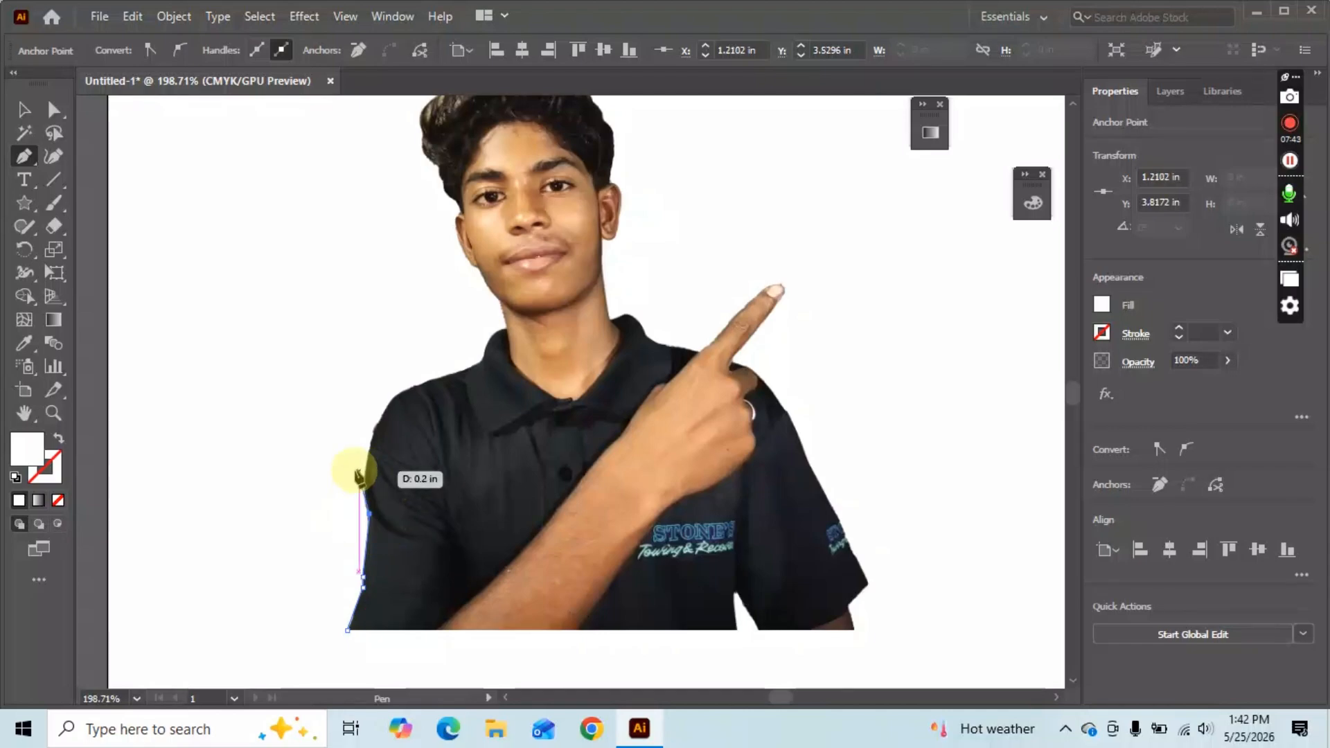
pyautogui.moveTo(396, 399); pyautogui.dragTo(439, 336)
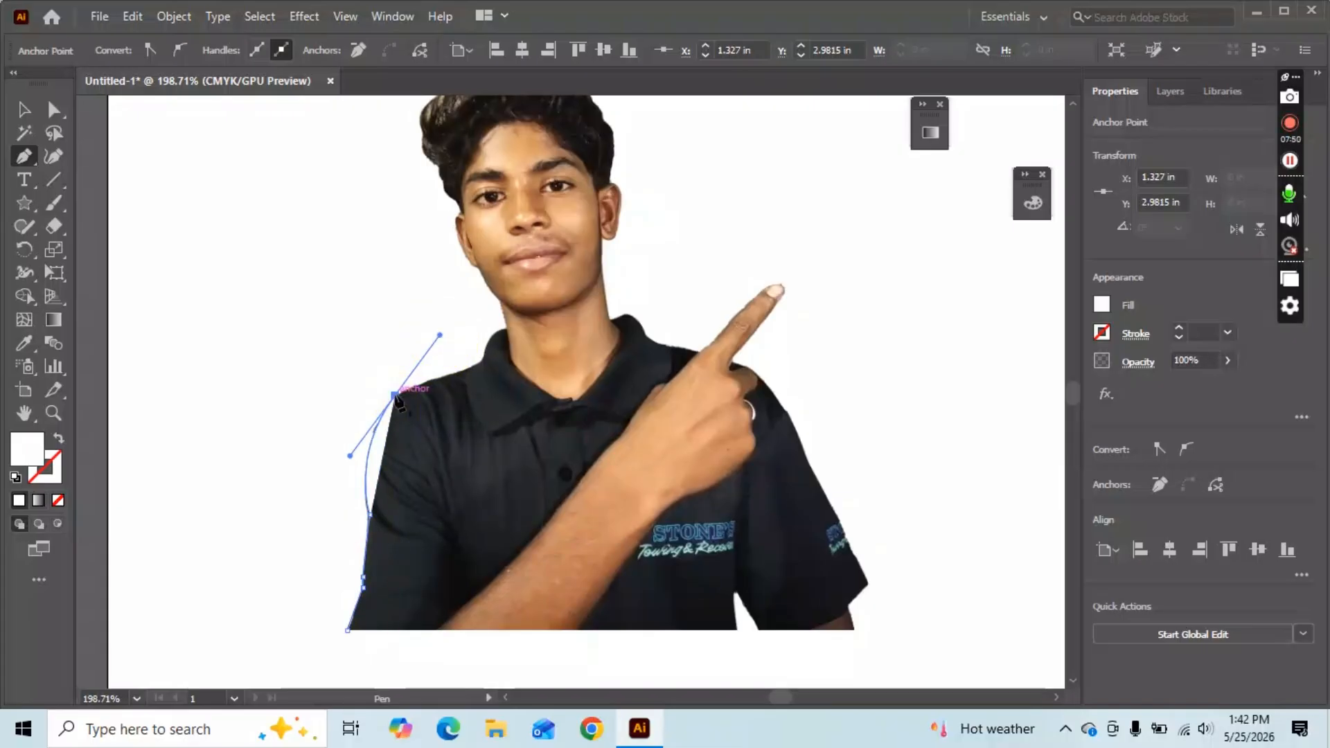
pyautogui.click(396, 395)
# Give the path a default black stroke and no fill.
pyautogui.click(59, 440)
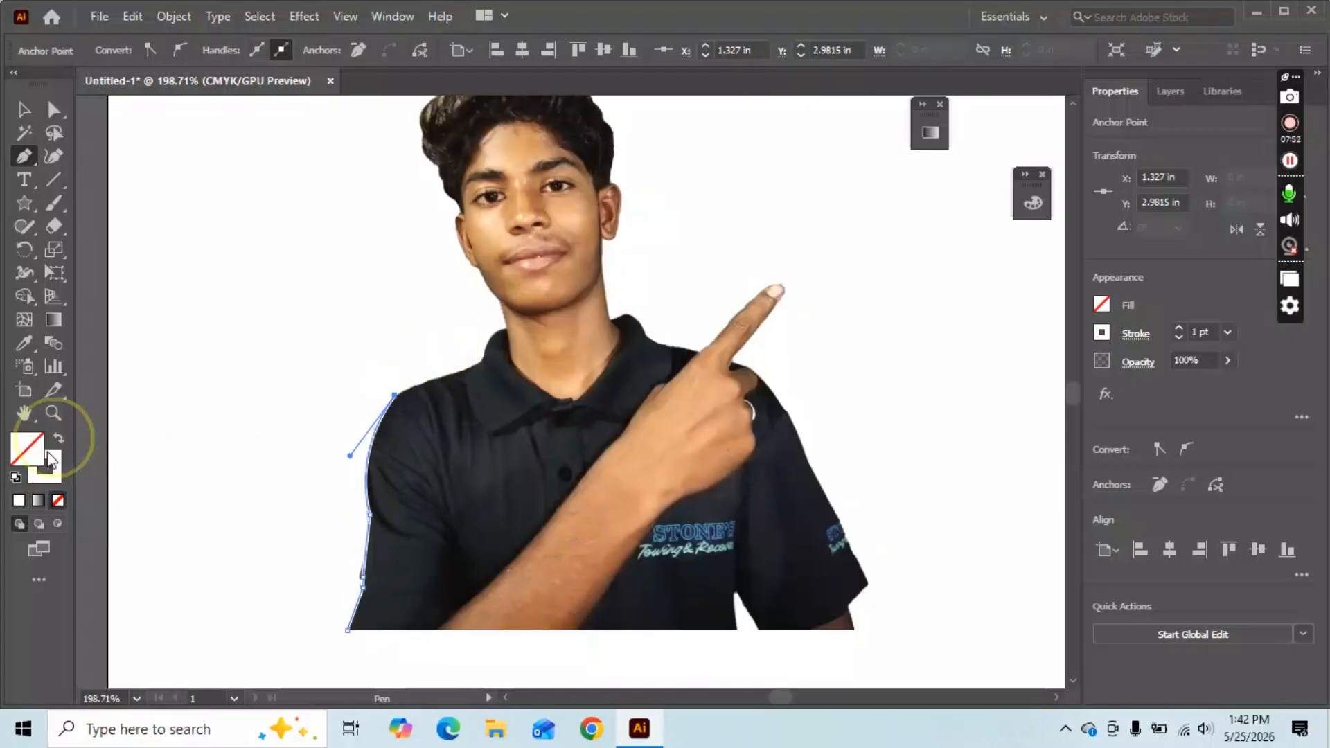
pyautogui.click(16, 477)
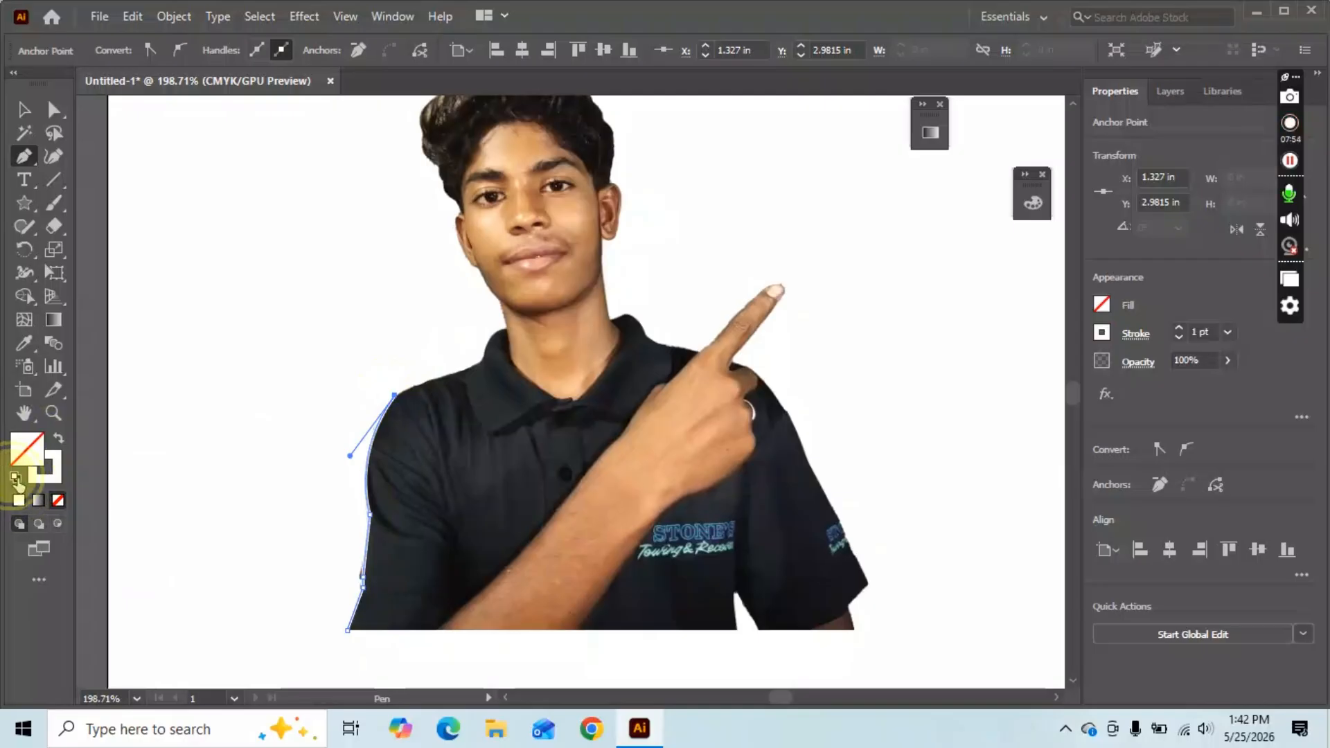
pyautogui.click(58, 500)
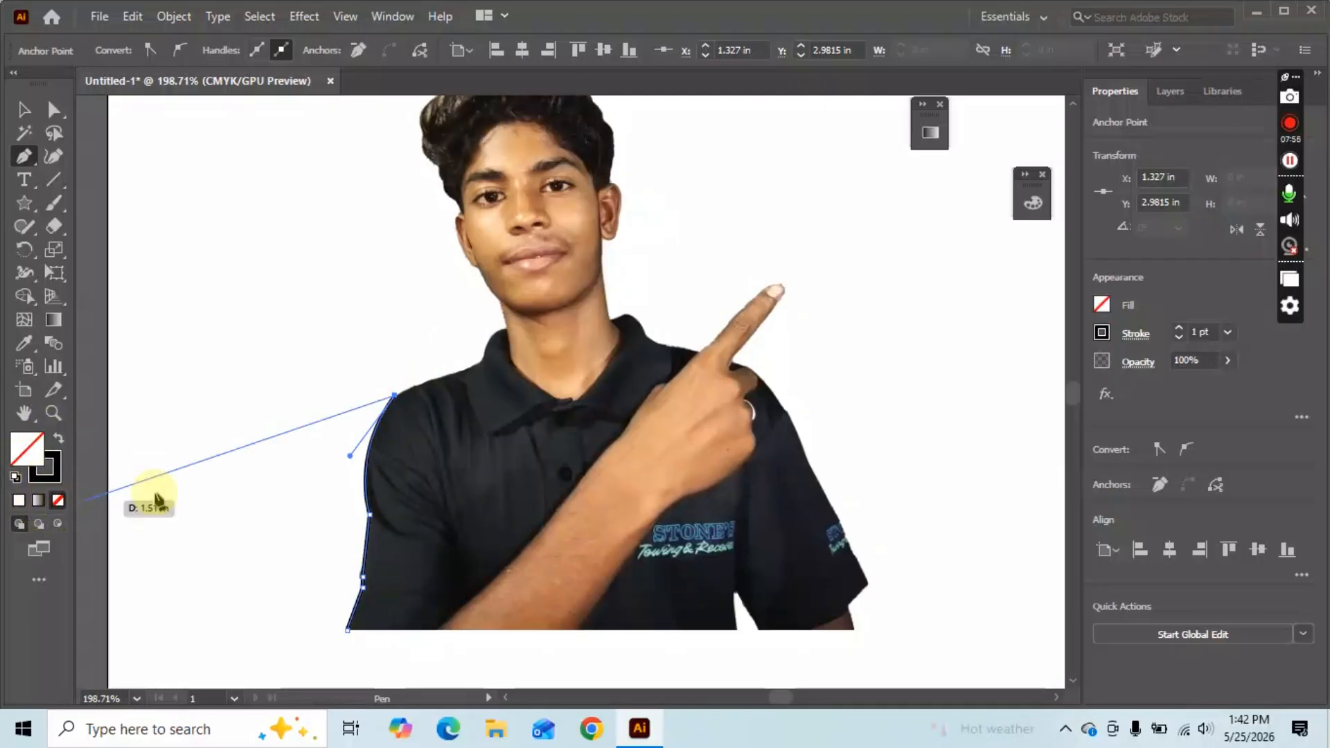
# Continue the outline along the shoulder, up the collar and neck to the jaw.
pyautogui.click(479, 365)
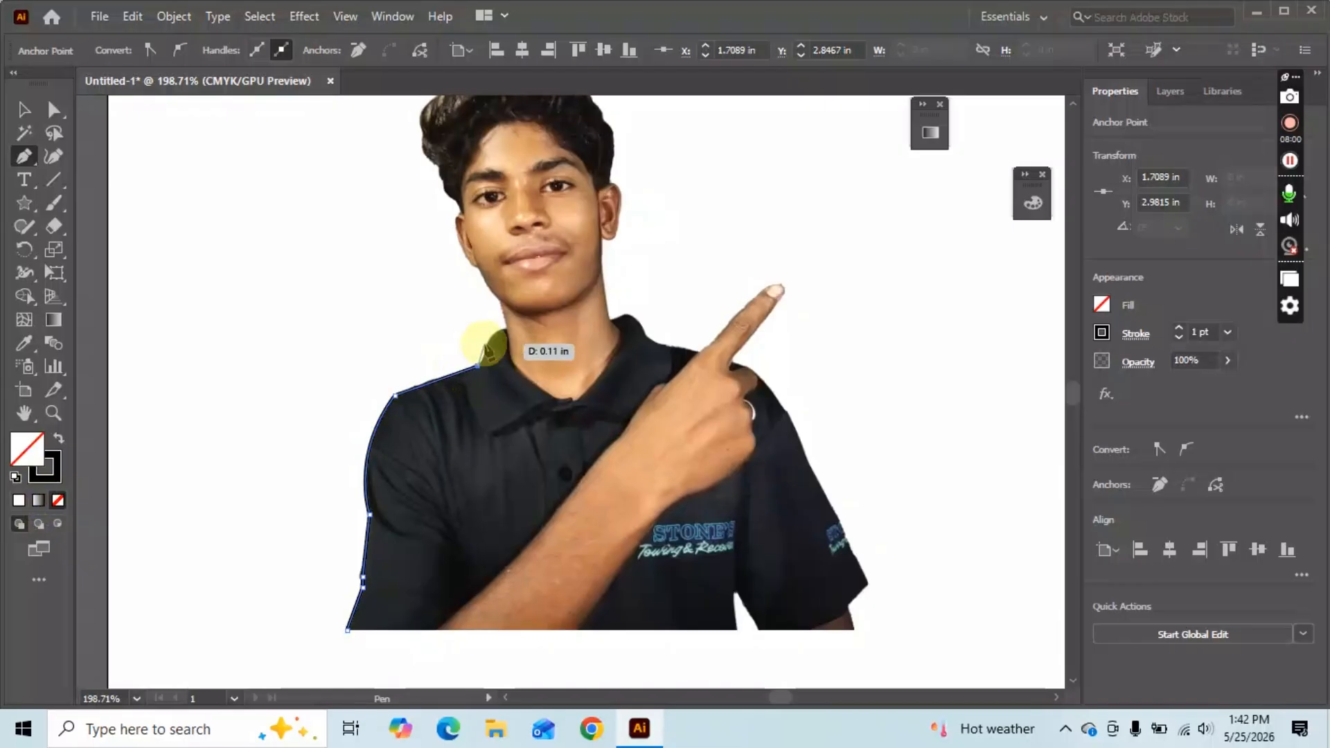
pyautogui.moveTo(508, 326)
pyautogui.mouseDown()
pyautogui.moveTo(529, 340)
pyautogui.moveTo(521, 331)
pyautogui.mouseUp()
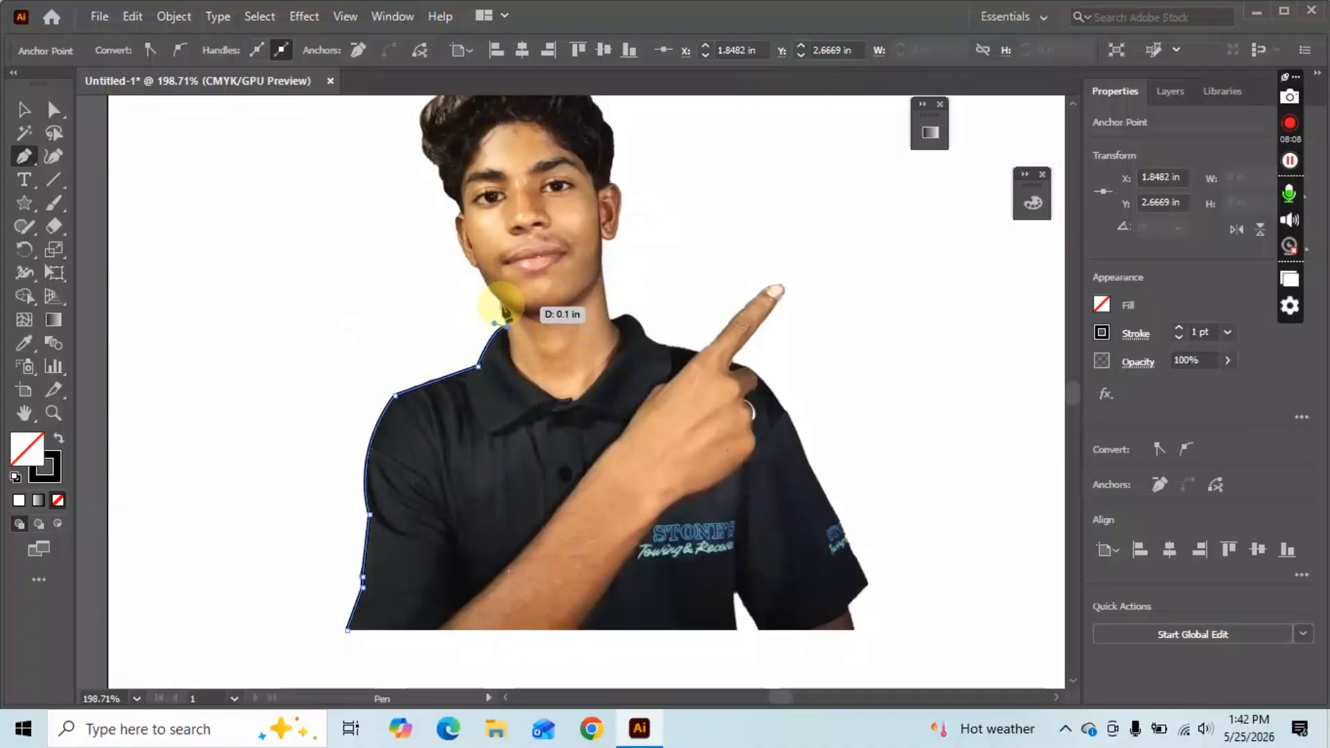
pyautogui.moveTo(501, 300); pyautogui.dragTo(483, 279)
pyautogui.moveTo(477, 268); pyautogui.dragTo(485, 199)
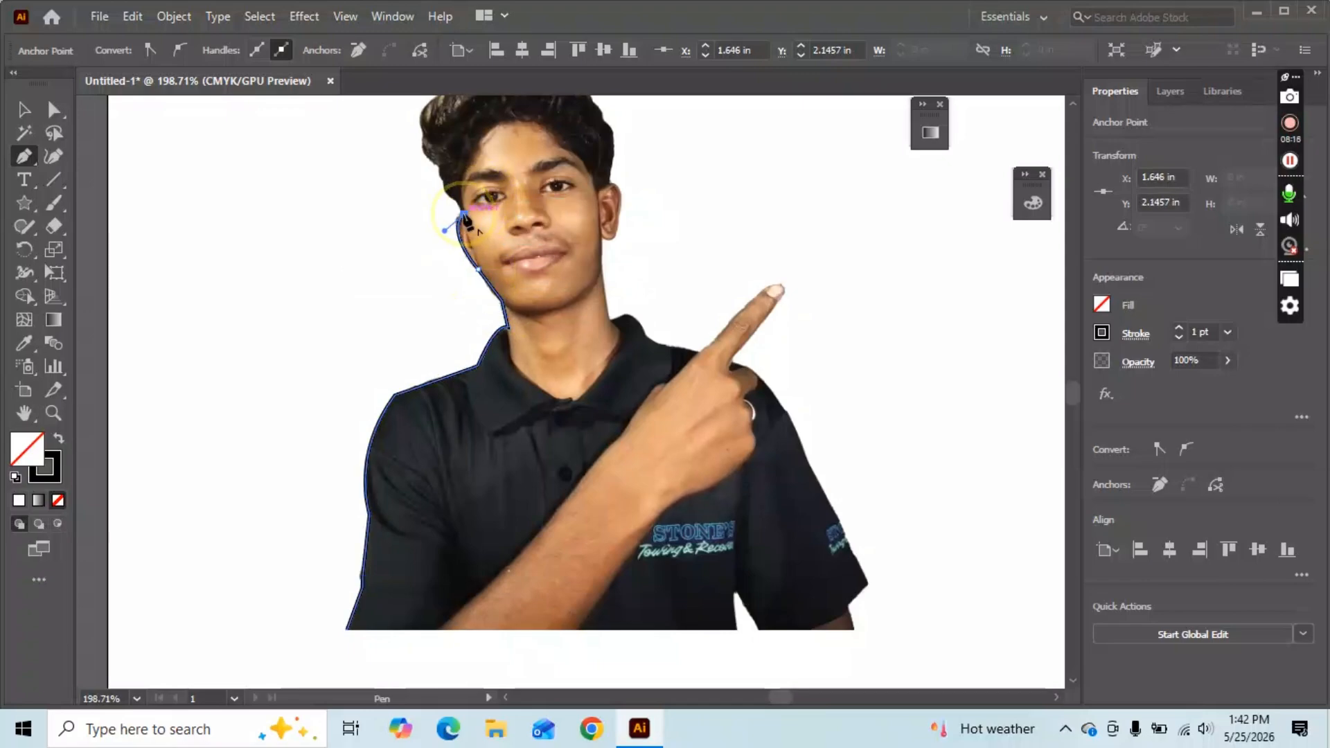
# Trace the outline from beside the cheek up around the side of the hair.
pyautogui.scroll(3, 457, 208)
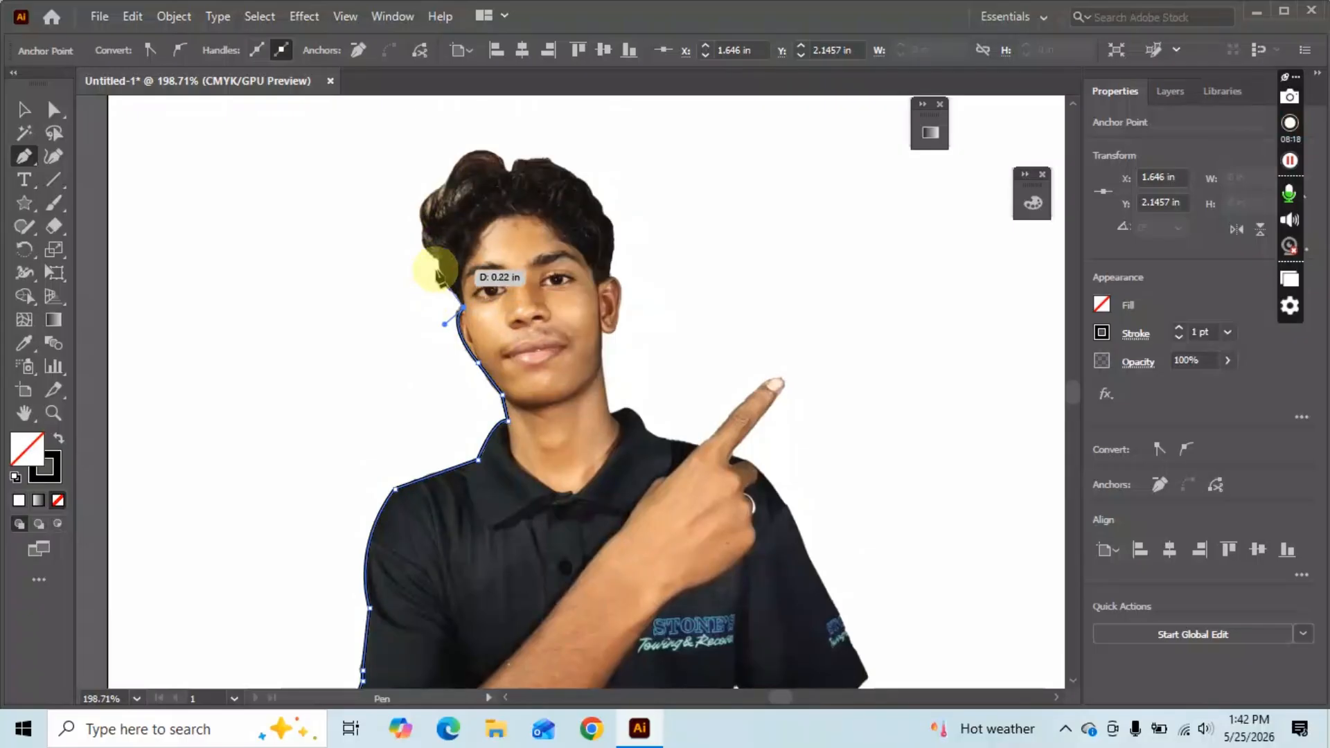
pyautogui.moveTo(437, 269); pyautogui.dragTo(435, 242)
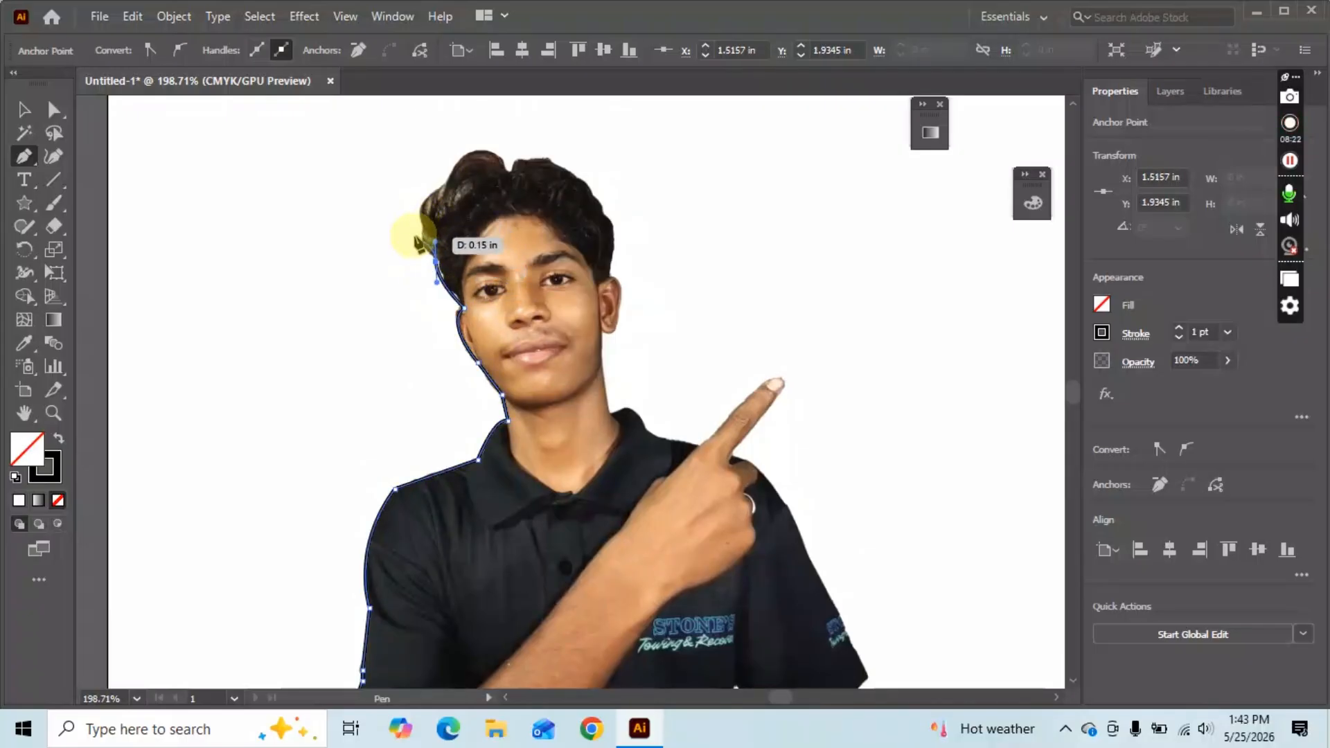
pyautogui.click(435, 262)
pyautogui.moveTo(420, 243); pyautogui.dragTo(420, 229)
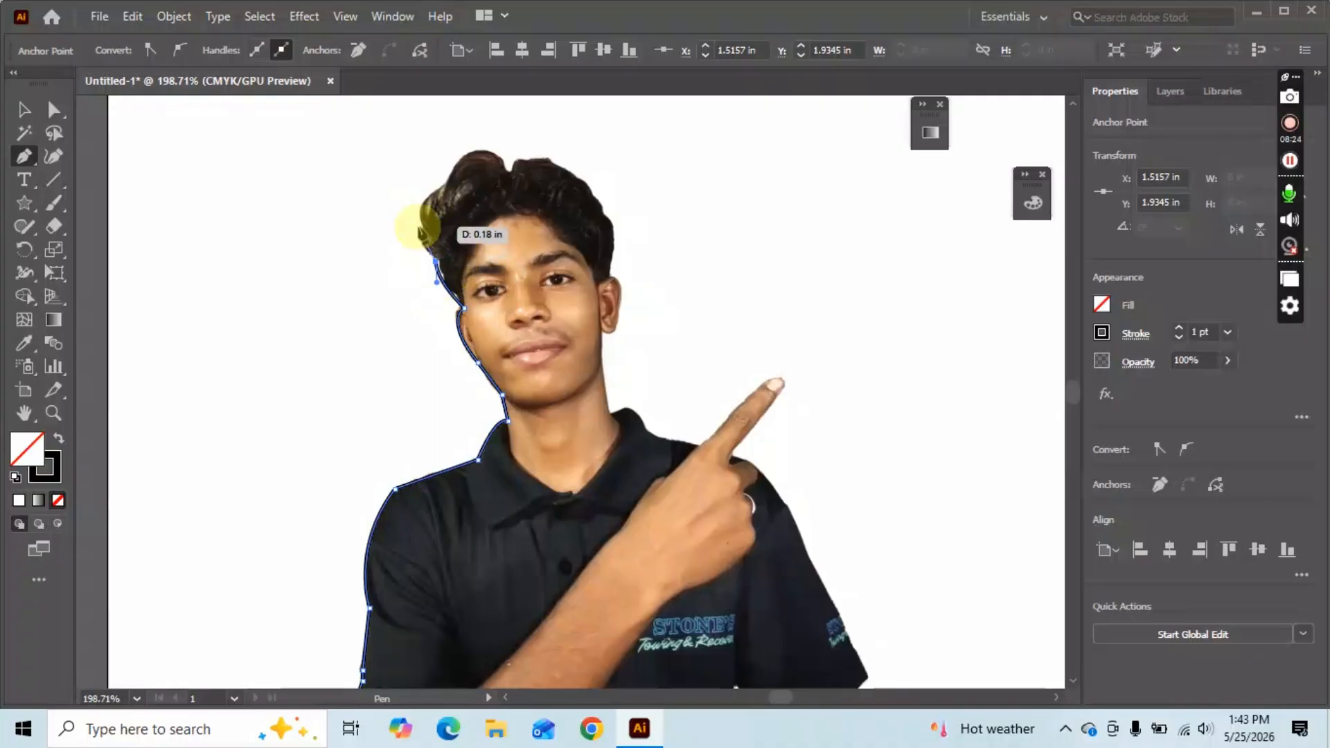
pyautogui.click(417, 234)
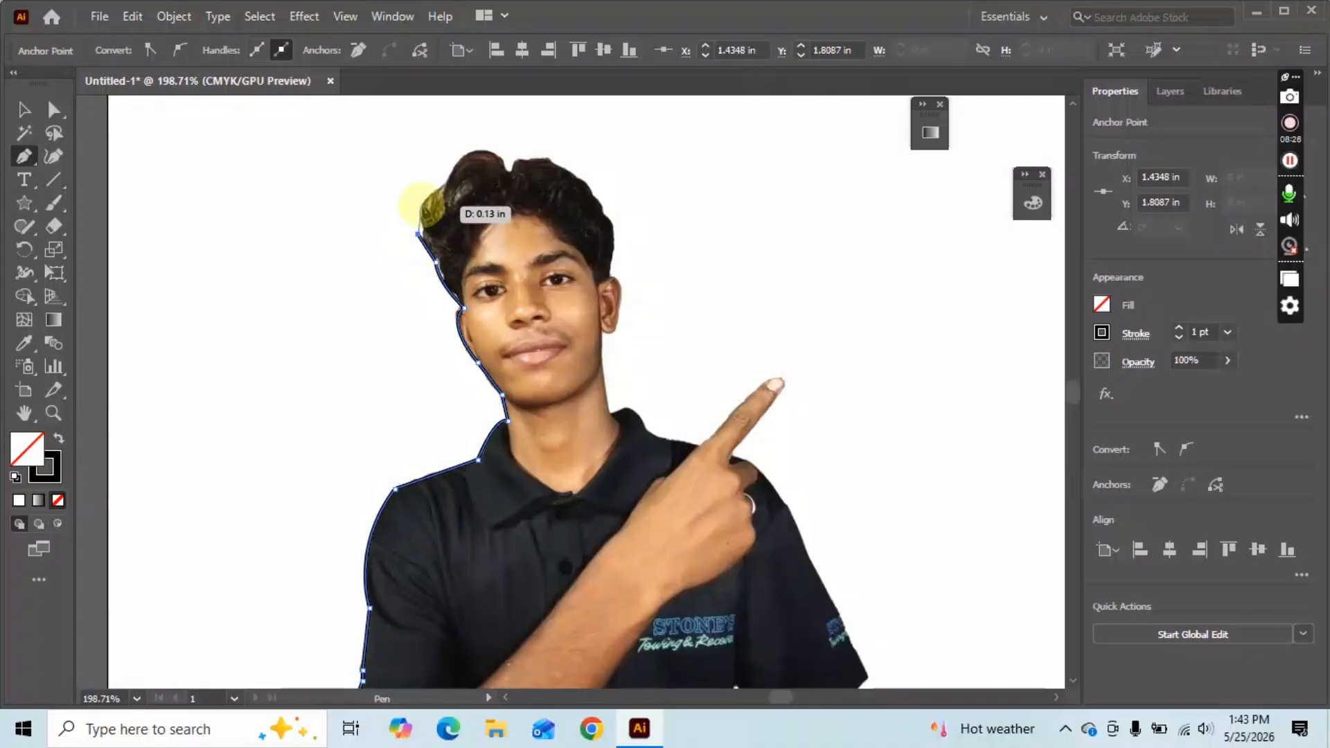
pyautogui.moveTo(420, 200); pyautogui.dragTo(427, 194)
# Extend the outline across the top of the hair to its right side.
pyautogui.click(451, 180)
pyautogui.click(459, 144)
pyautogui.click(489, 144)
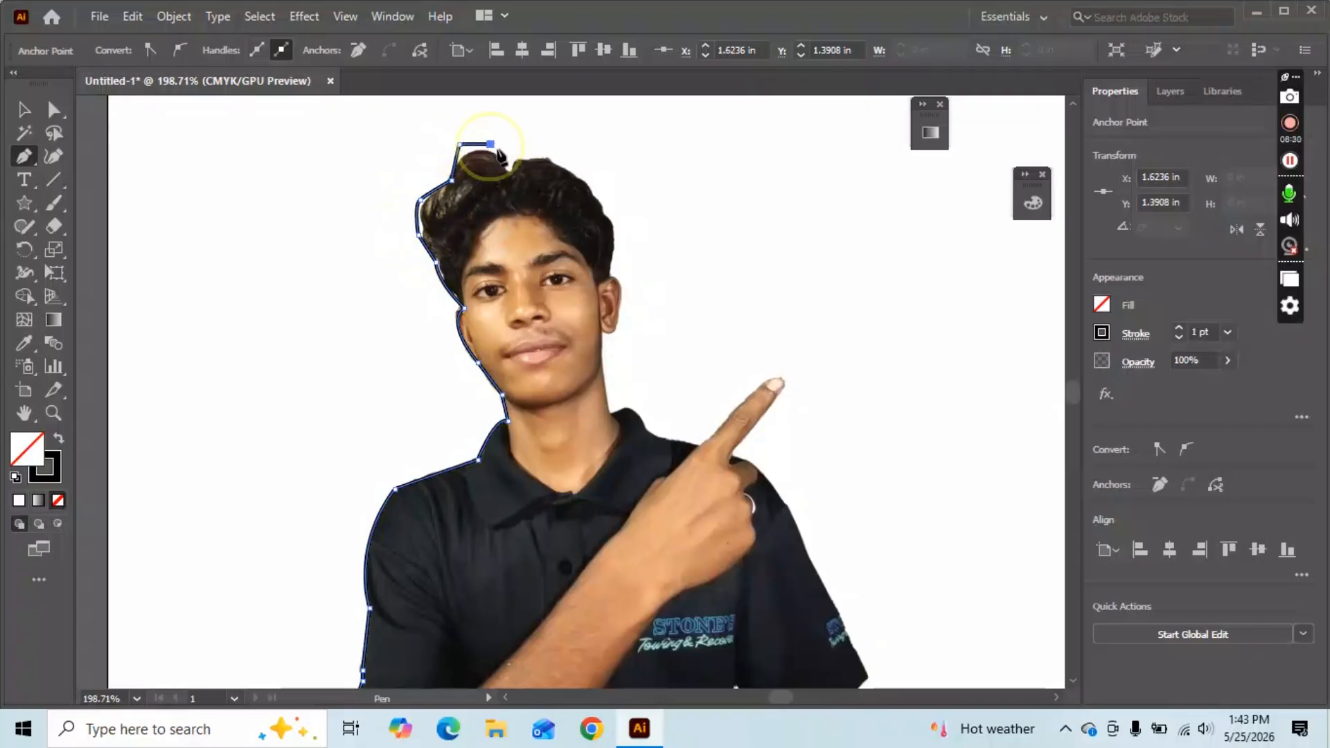
pyautogui.click(563, 151)
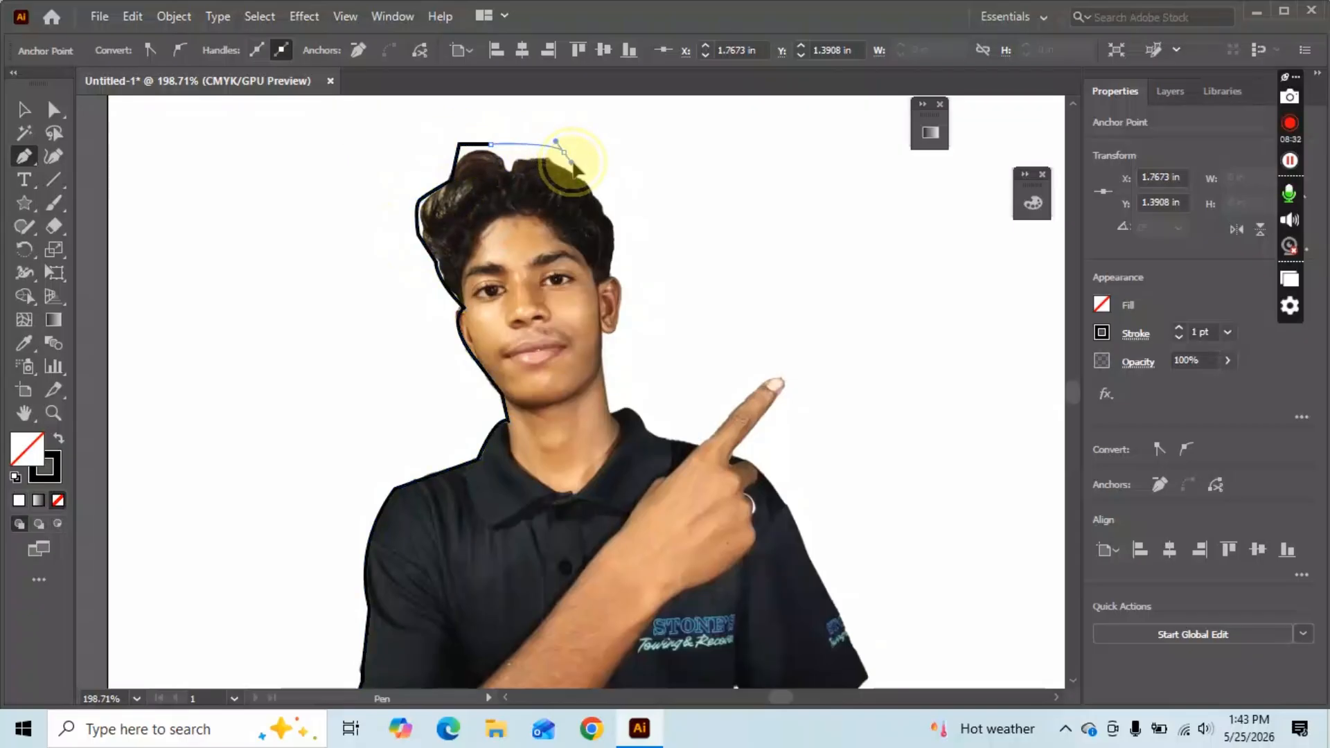
pyautogui.moveTo(590, 154); pyautogui.dragTo(591, 154)
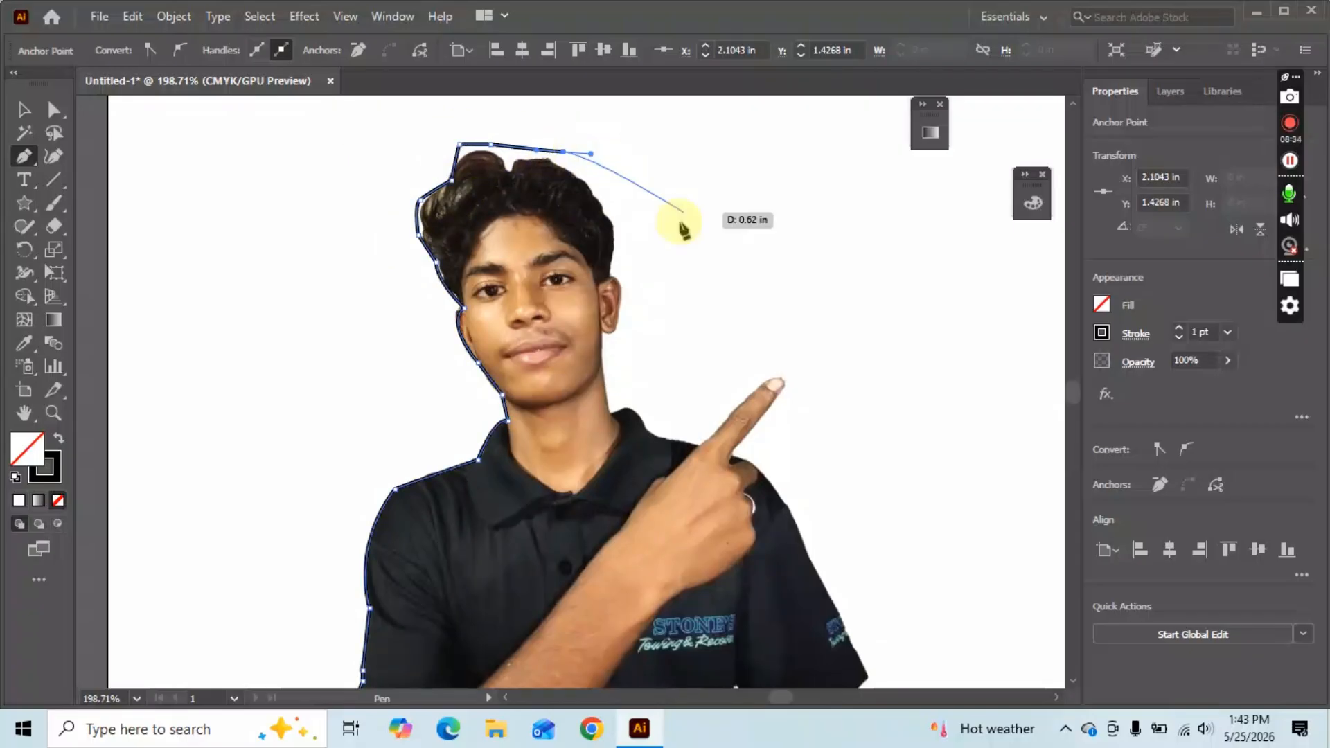
# Trace down the right side of the head past the ear and cheek and along the neck.
pyautogui.click(611, 221)
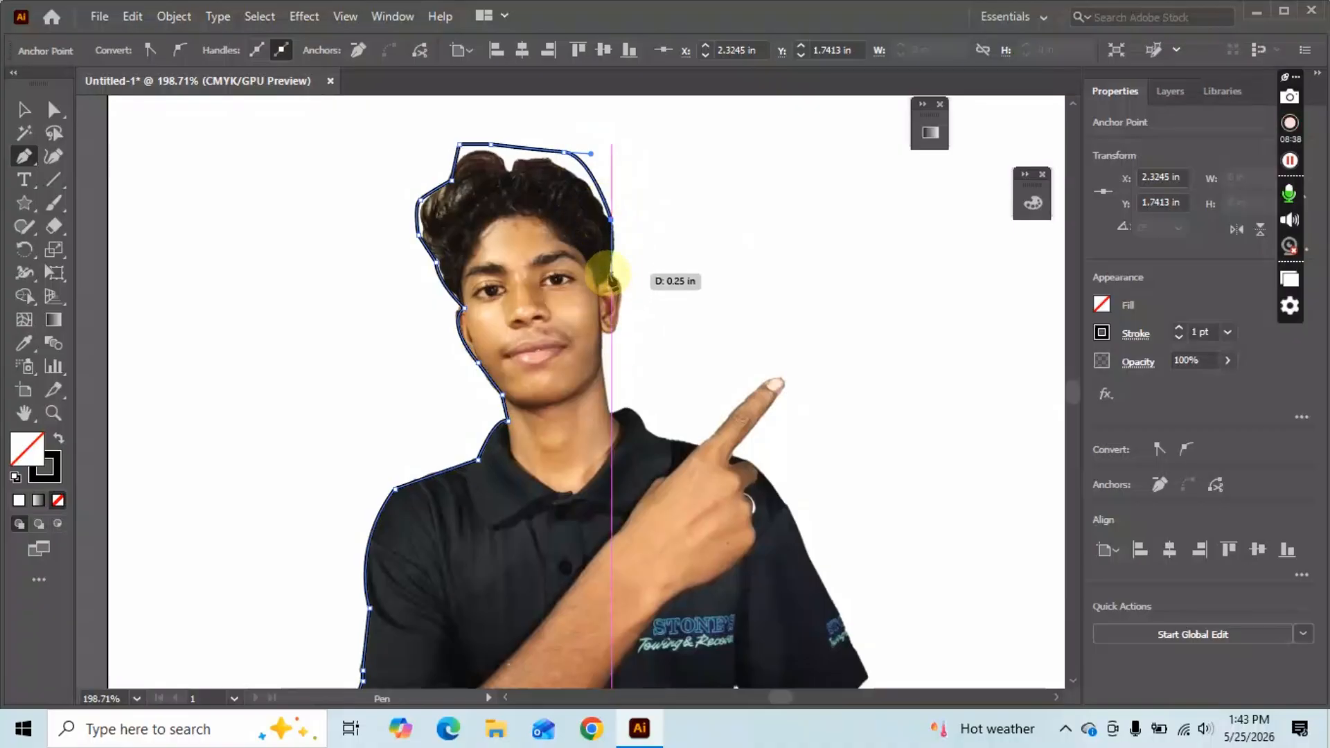
pyautogui.click(611, 274)
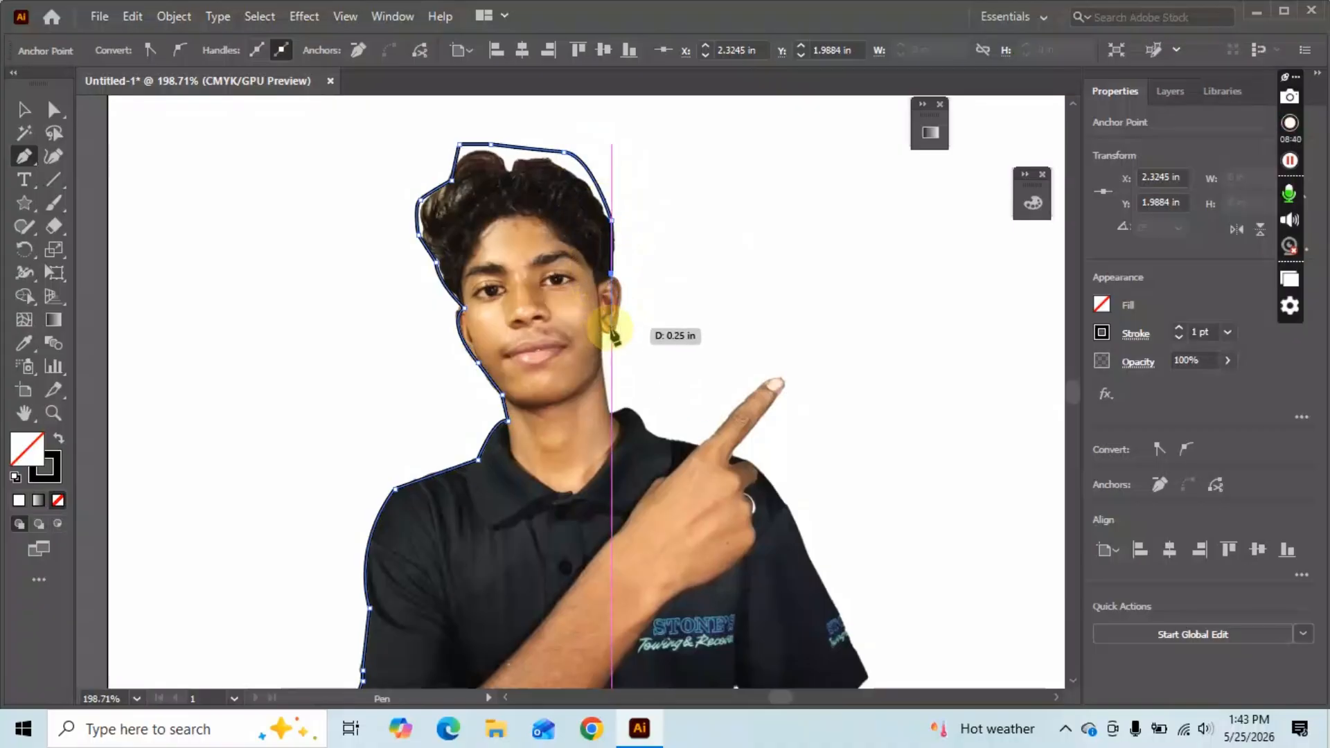
pyautogui.moveTo(612, 336); pyautogui.dragTo(590, 381)
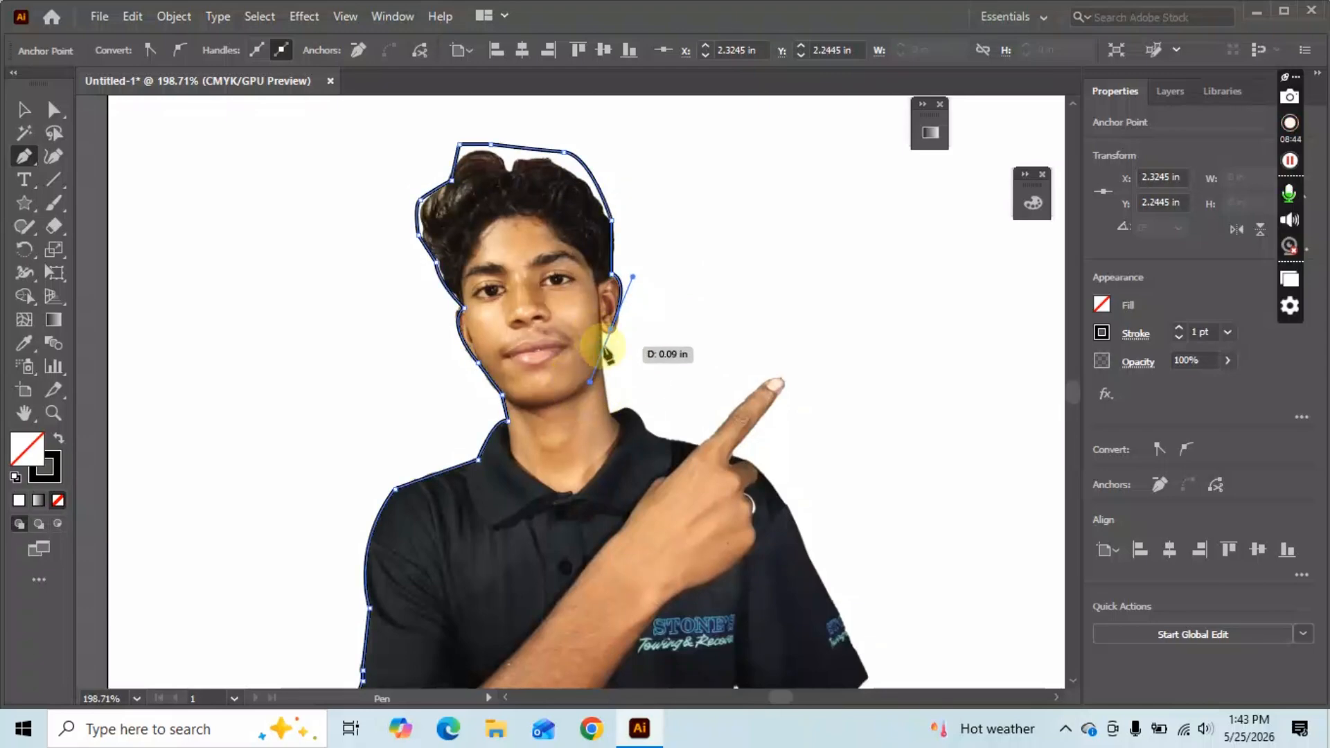
pyautogui.moveTo(614, 332); pyautogui.dragTo(584, 337)
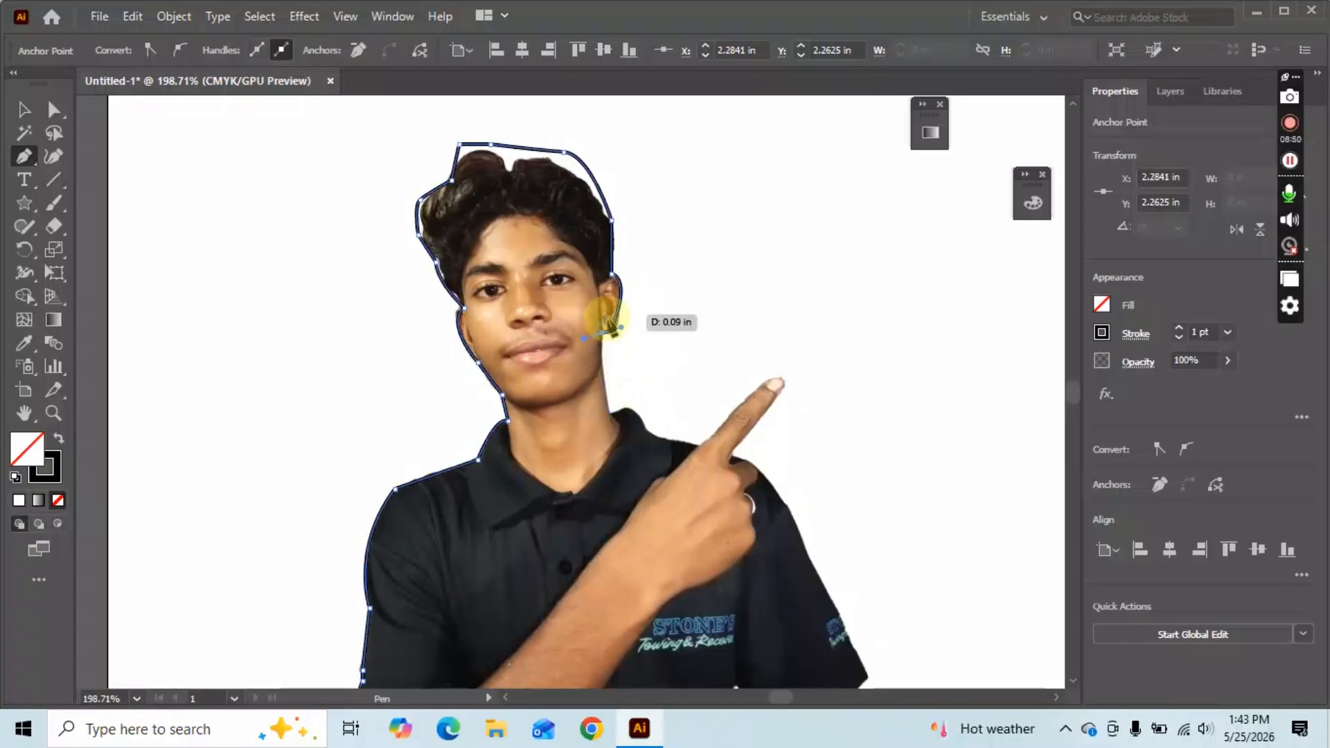
pyautogui.click(603, 332)
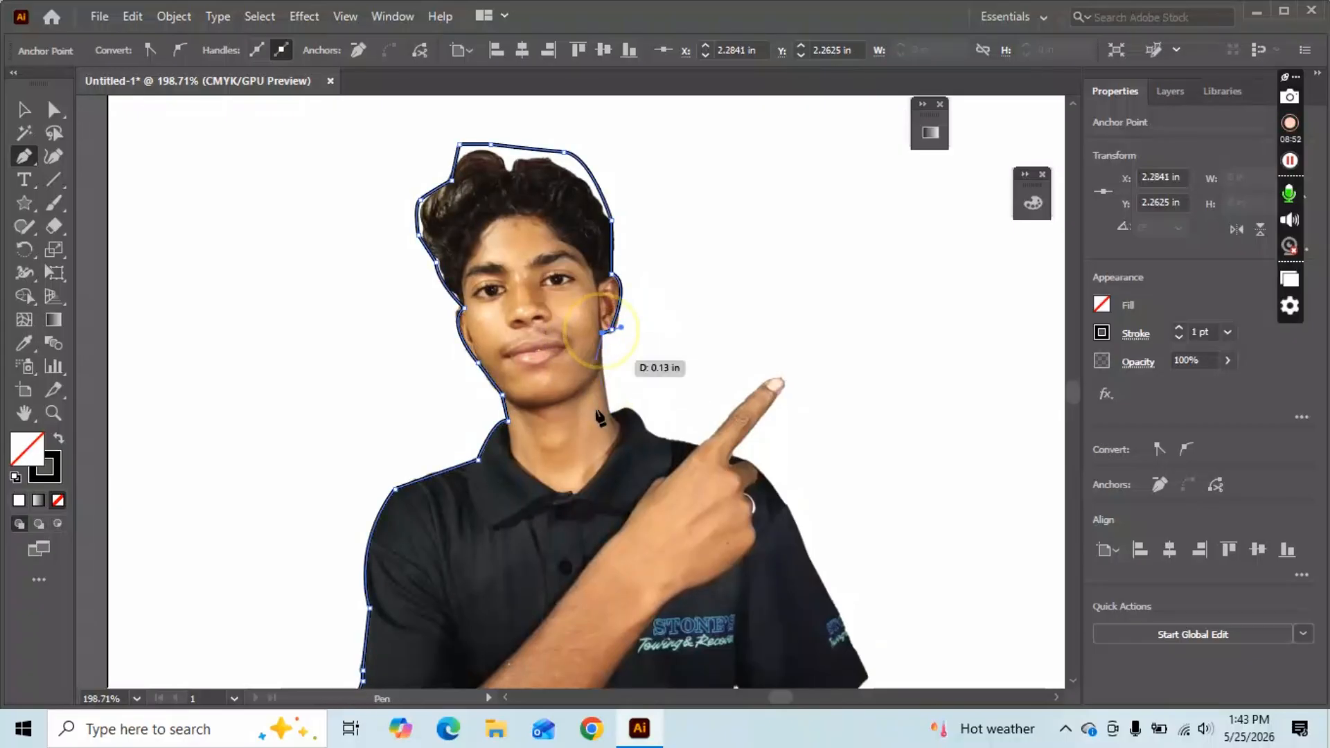
pyautogui.click(610, 410)
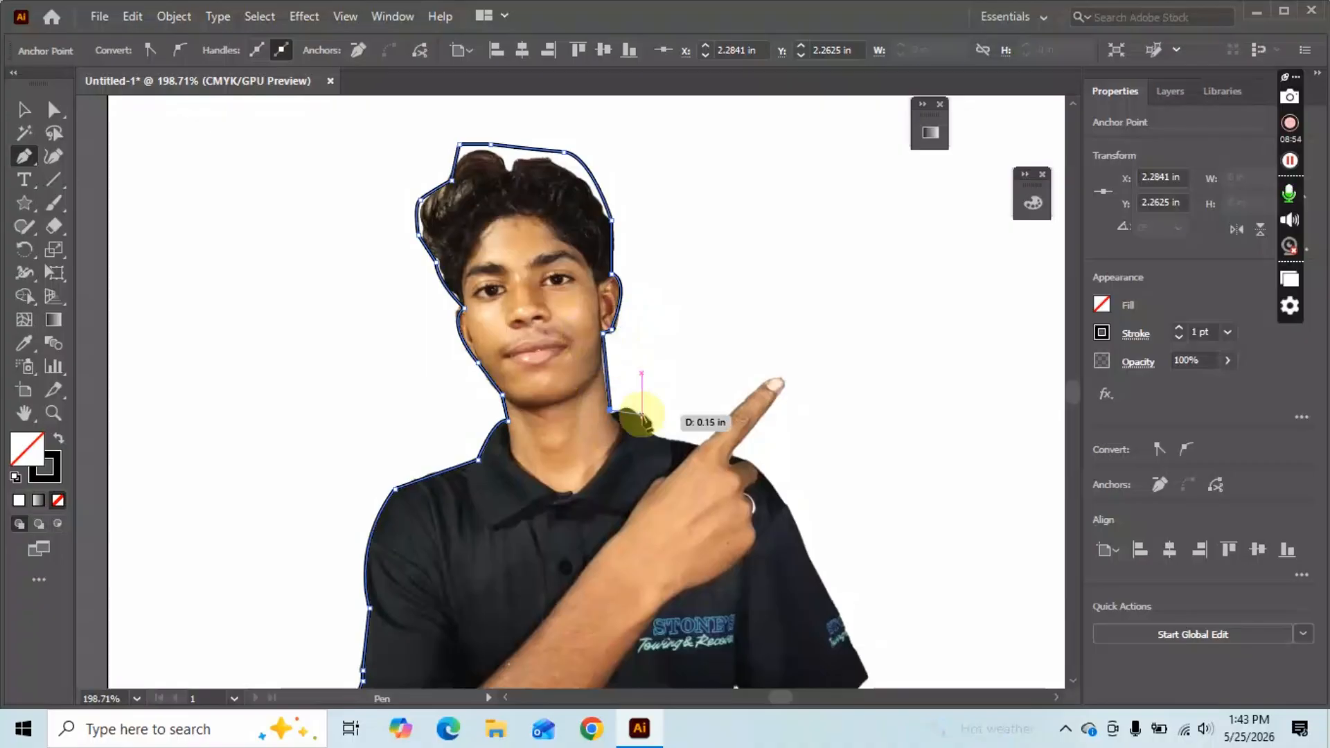
pyautogui.moveTo(640, 426); pyautogui.dragTo(704, 448)
# Trace the outline around the pointing fingertip and back to the finger's base.
pyautogui.click(774, 374)
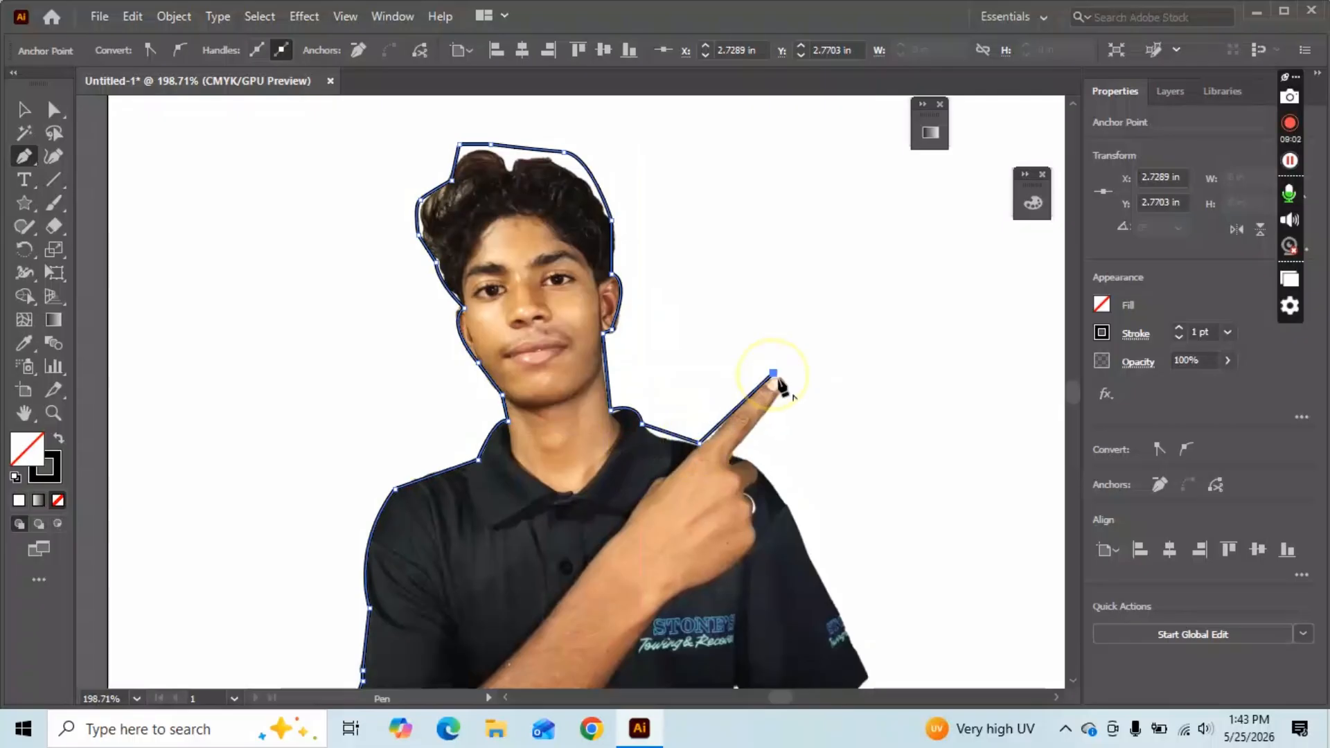
pyautogui.click(790, 383)
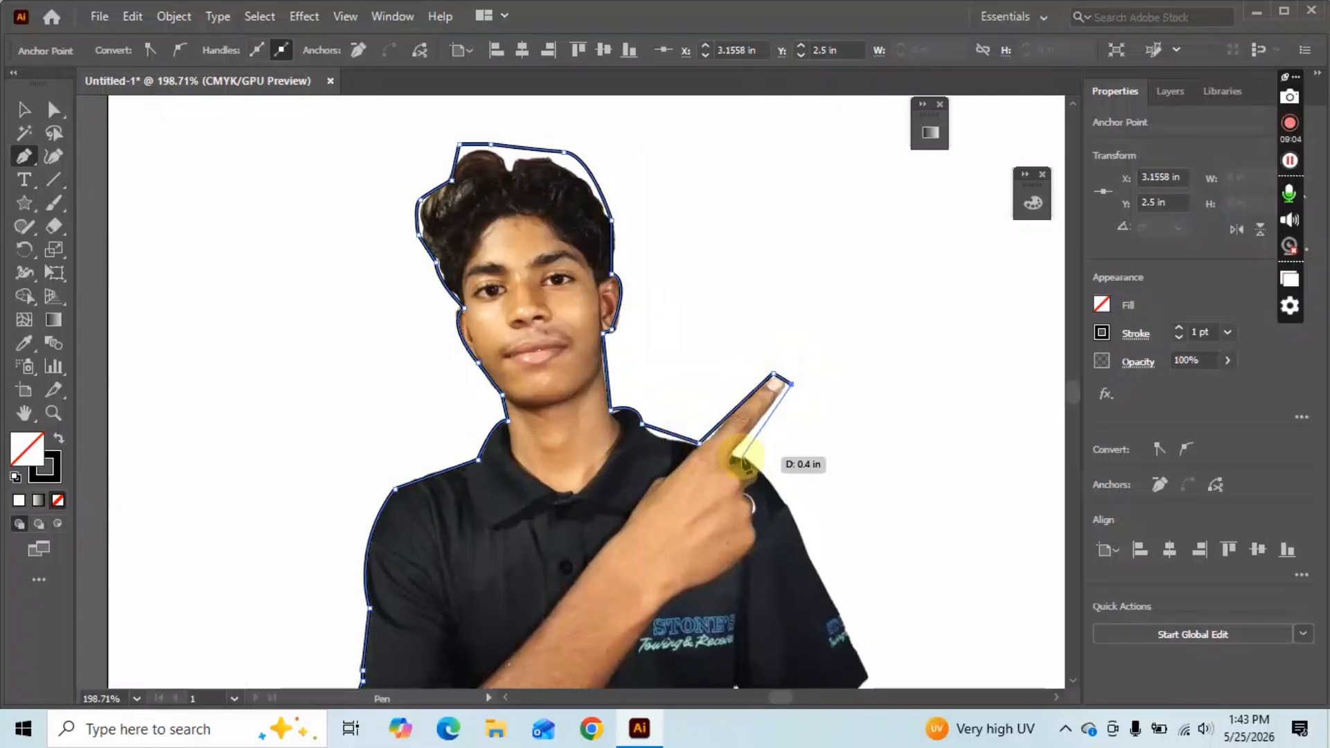
pyautogui.click(719, 455)
pyautogui.scroll(-2, 803, 484)
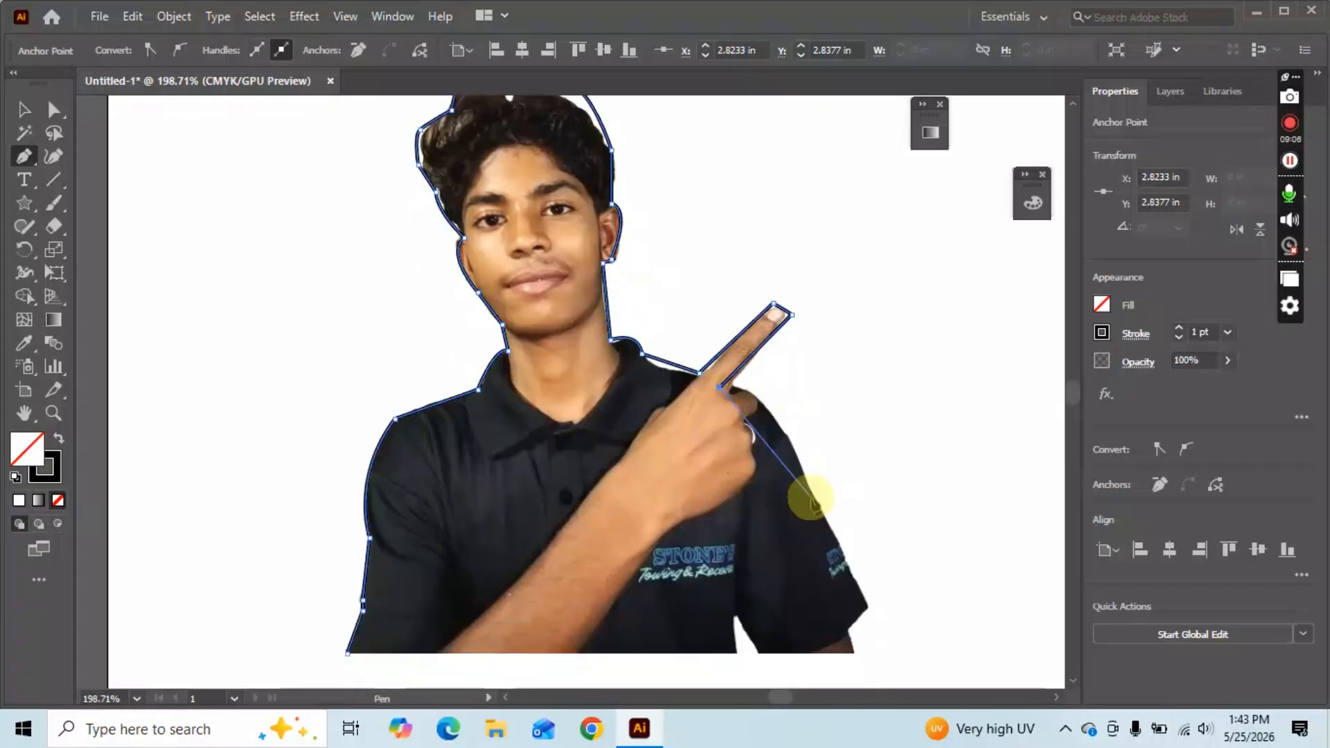
pyautogui.scroll(-3, 811, 499)
pyautogui.moveTo(825, 418); pyautogui.dragTo(887, 564)
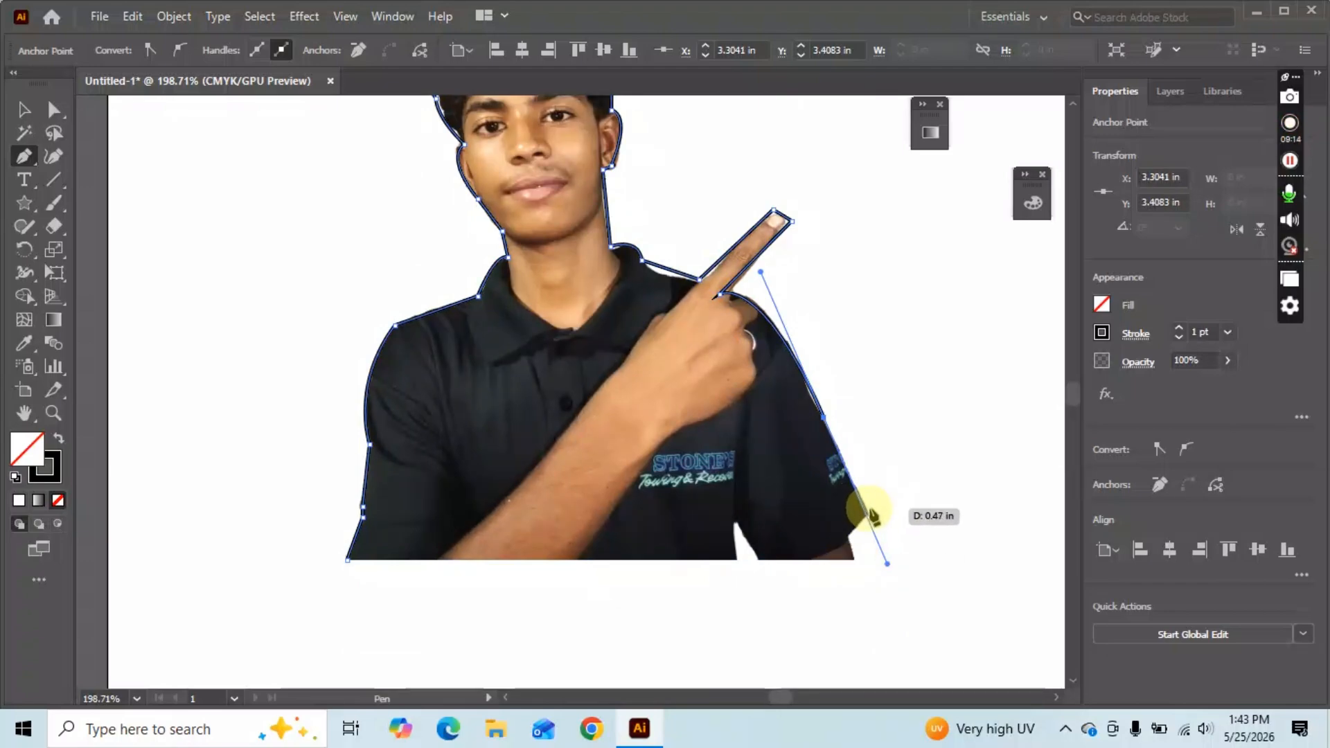
# Trace down the sleeve to the photo's bottom edge and close the path at its starting anchor.
pyautogui.click(868, 509)
pyautogui.click(846, 536)
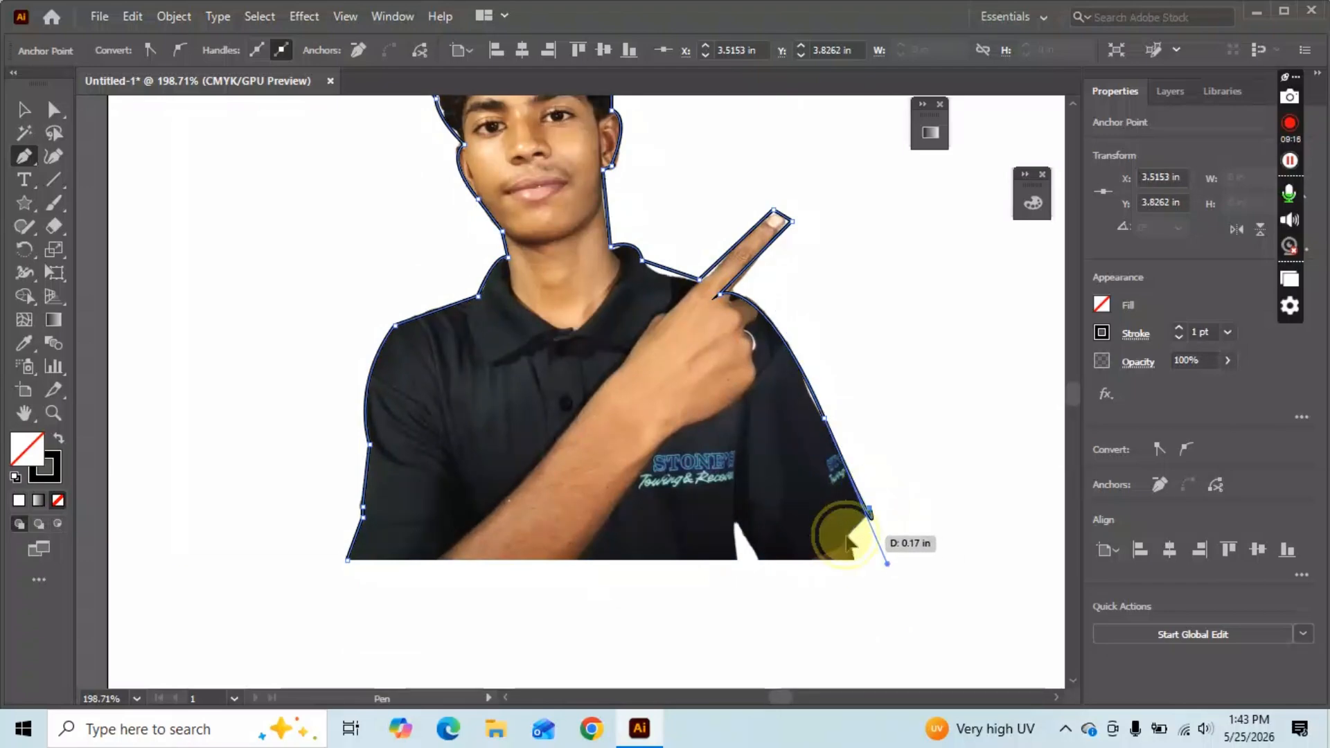
pyautogui.click(856, 559)
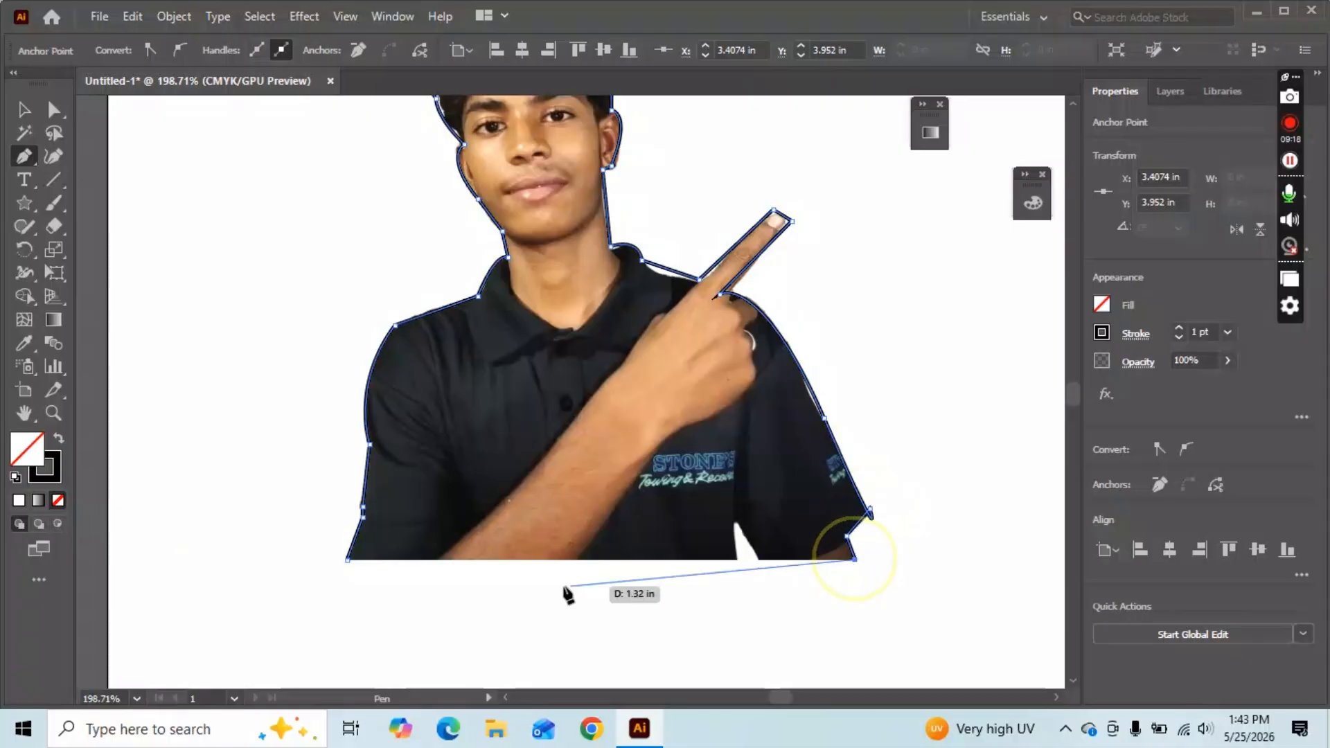
pyautogui.click(347, 560)
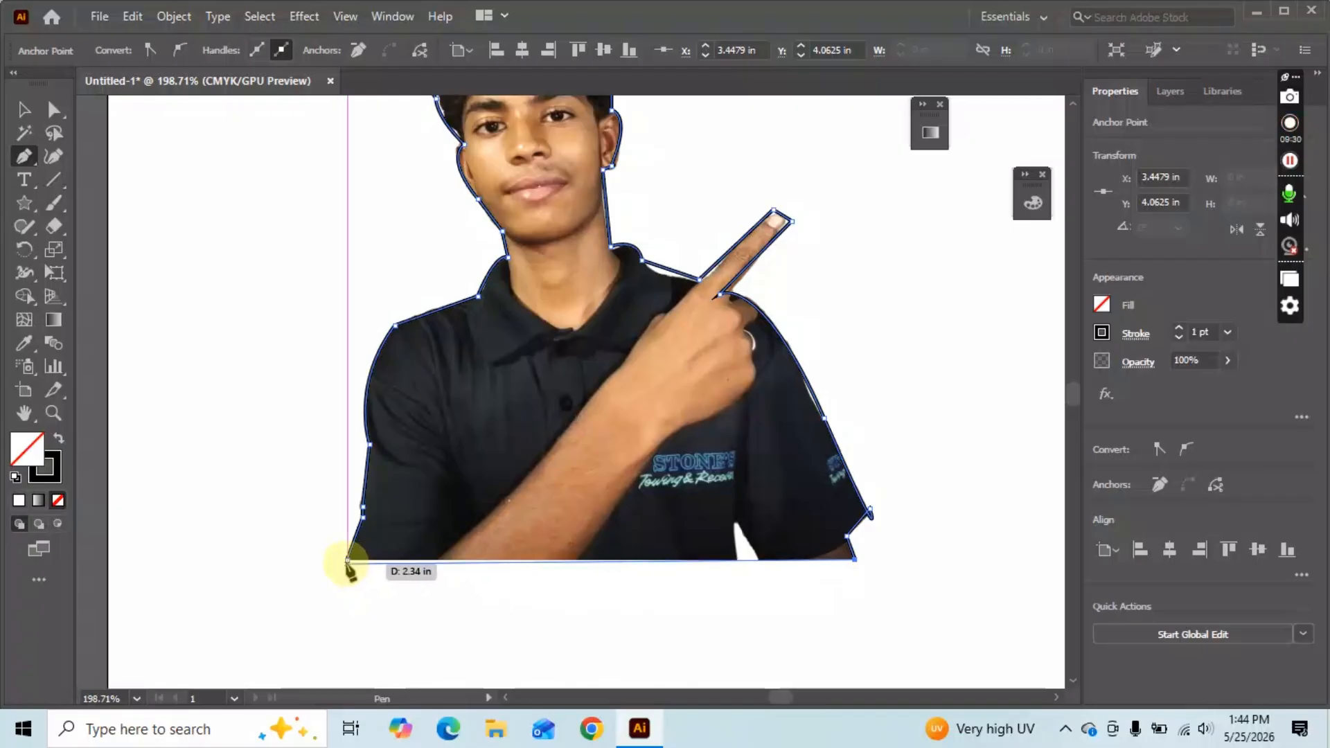
pyautogui.click(348, 560)
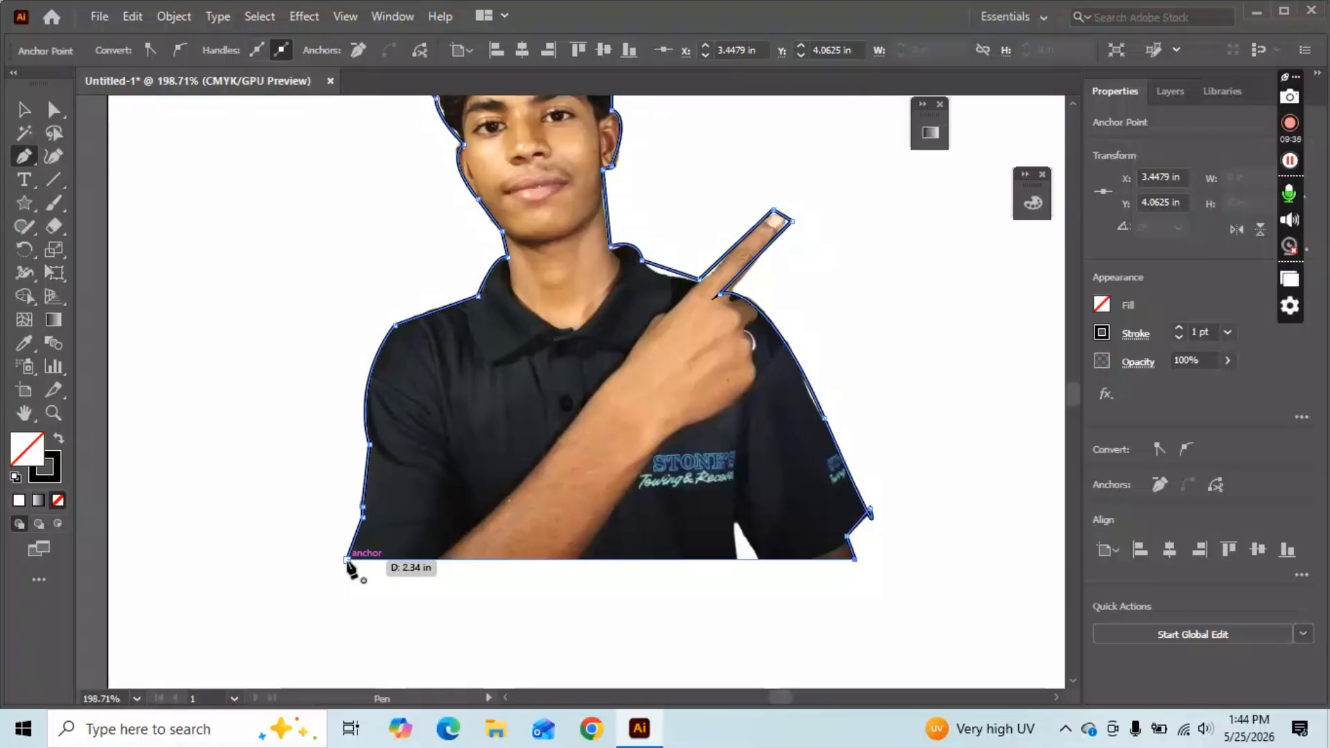
# Drag the photo to the left, away from the traced outline.
pyautogui.press('v')
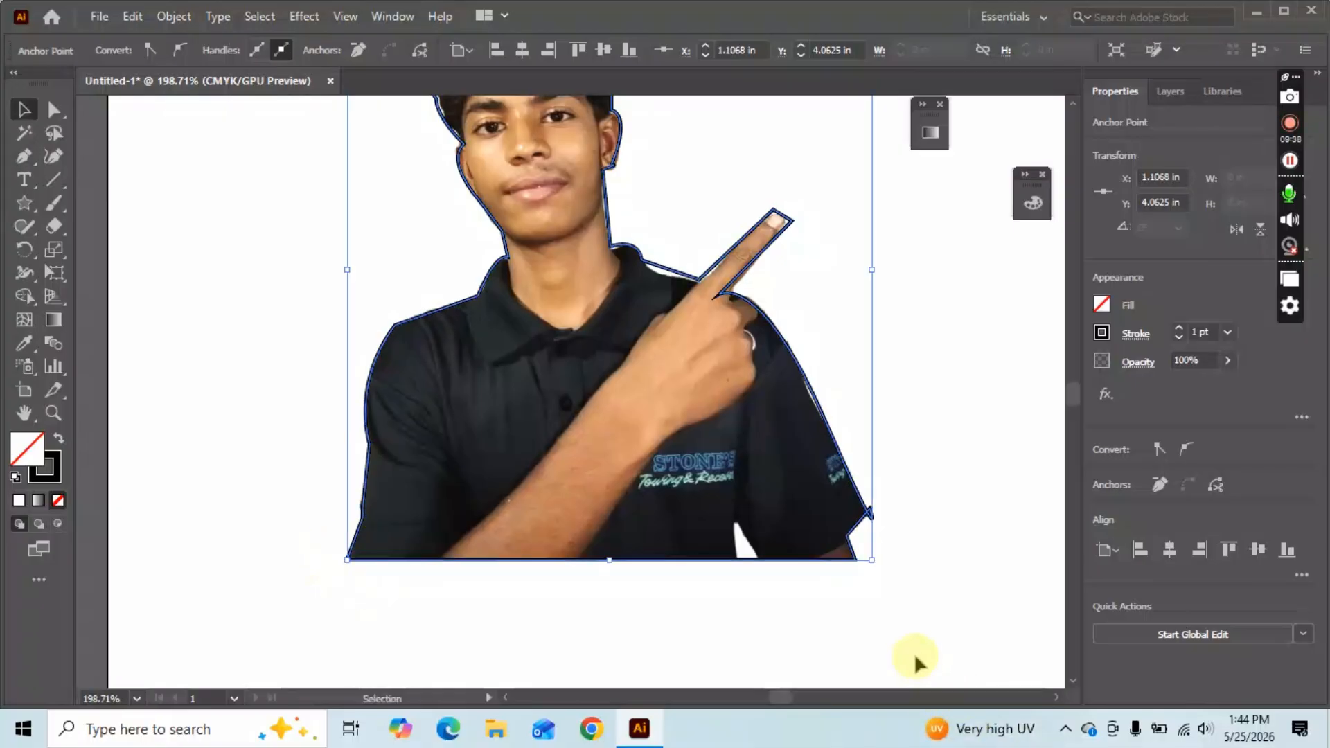
pyautogui.scroll(2, 348, 322)
pyautogui.moveTo(520, 340)
pyautogui.mouseDown()
pyautogui.moveTo(385, 381)
pyautogui.moveTo(324, 291)
pyautogui.mouseUp()
pyautogui.scroll(1, 570, 489)
pyautogui.moveTo(349, 413); pyautogui.dragTo(141, 407)
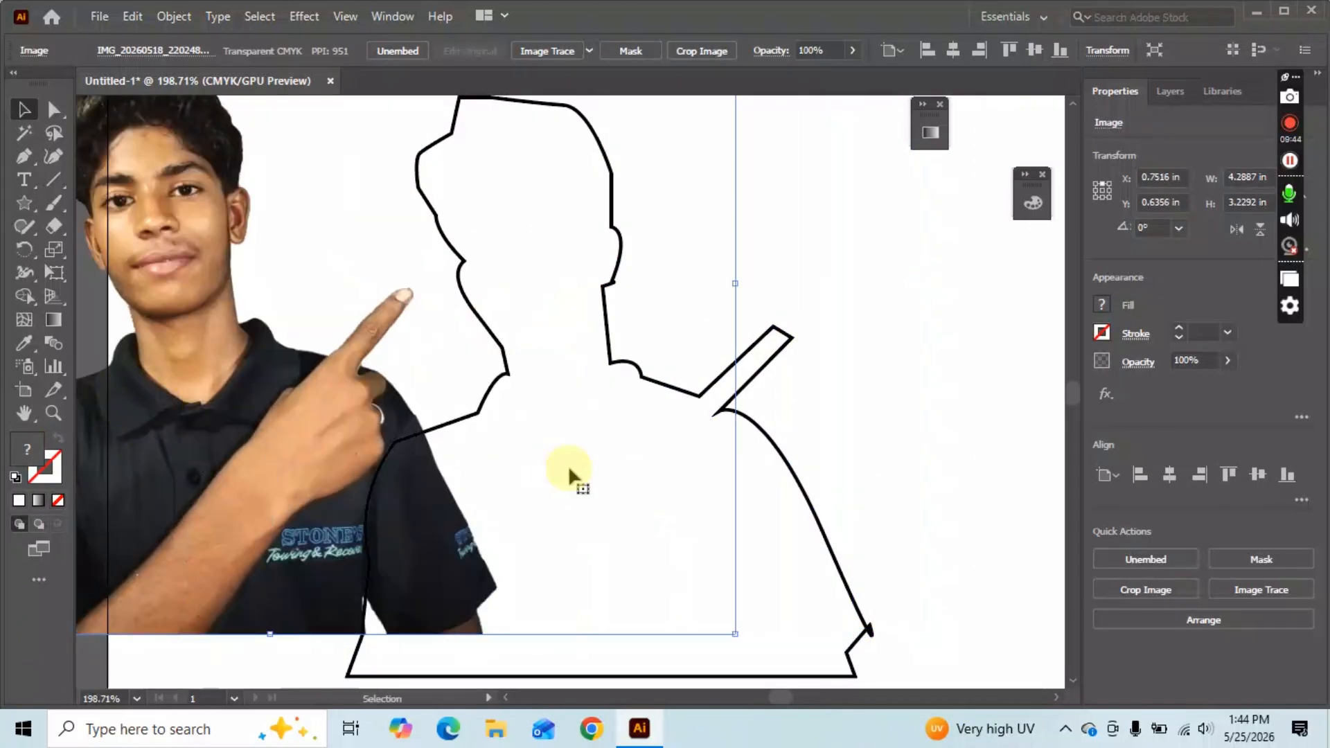
pyautogui.scroll(2, 567, 464)
pyautogui.moveTo(599, 418); pyautogui.dragTo(704, 376)
pyautogui.scroll(1, 705, 416)
pyautogui.moveTo(265, 527); pyautogui.dragTo(136, 519)
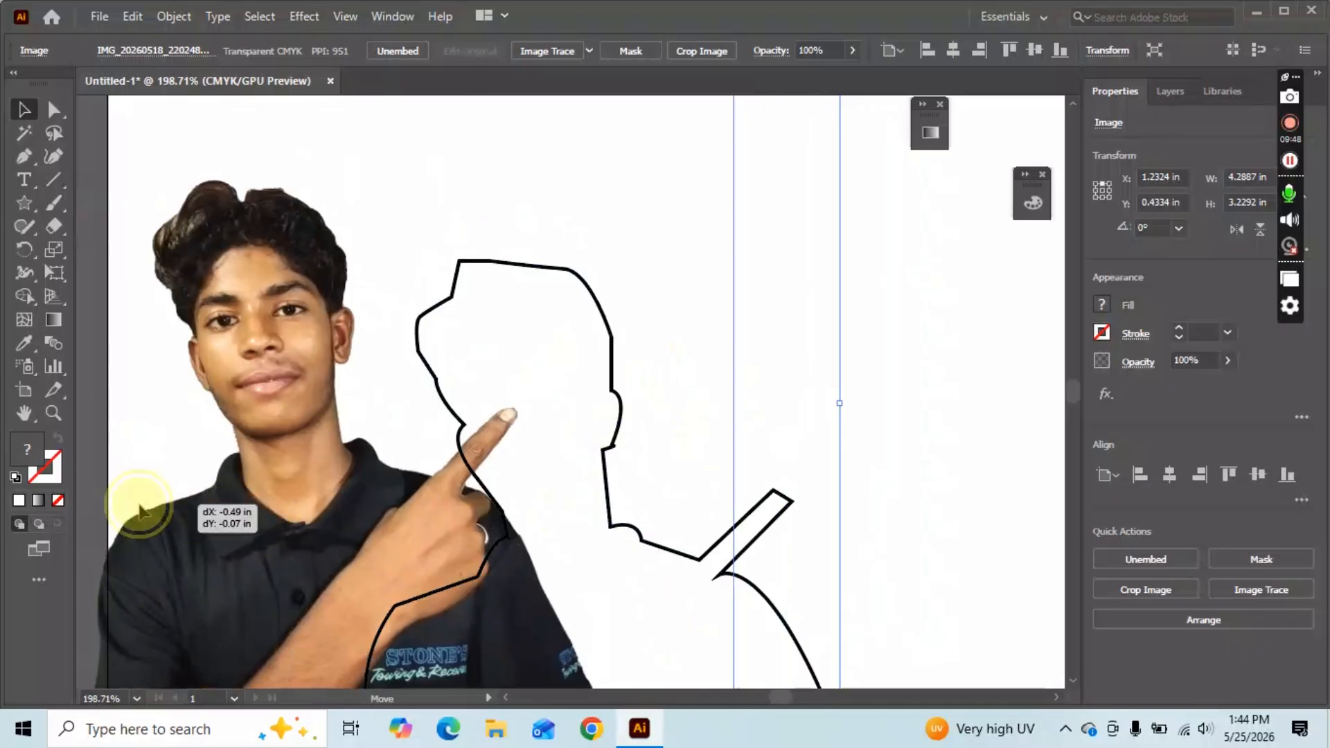
# Nudge the traced outline into place beside the photo and zoom in on it.
pyautogui.moveTo(637, 533)
pyautogui.mouseDown()
pyautogui.moveTo(651, 512)
pyautogui.moveTo(822, 436)
pyautogui.moveTo(734, 468)
pyautogui.mouseUp()
pyautogui.scroll(1, 680, 365)
pyautogui.click(680, 367)
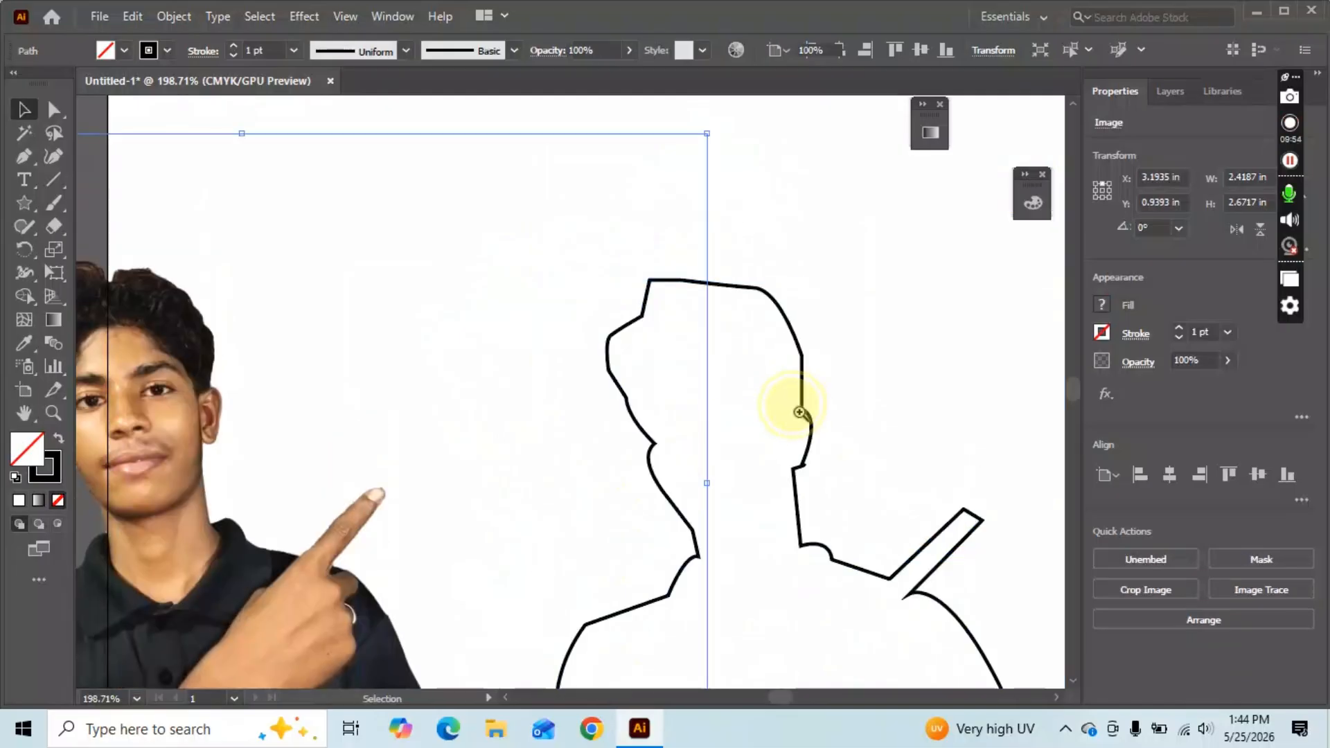
pyautogui.press('z')
pyautogui.moveTo(802, 411); pyautogui.dragTo(714, 409)
# Zoom in on the outline's neck and round its sharp corner to about 0.04 in.
pyautogui.moveTo(798, 454); pyautogui.dragTo(924, 437)
pyautogui.moveTo(845, 485); pyautogui.dragTo(926, 485)
pyautogui.moveTo(821, 527); pyautogui.dragTo(921, 525)
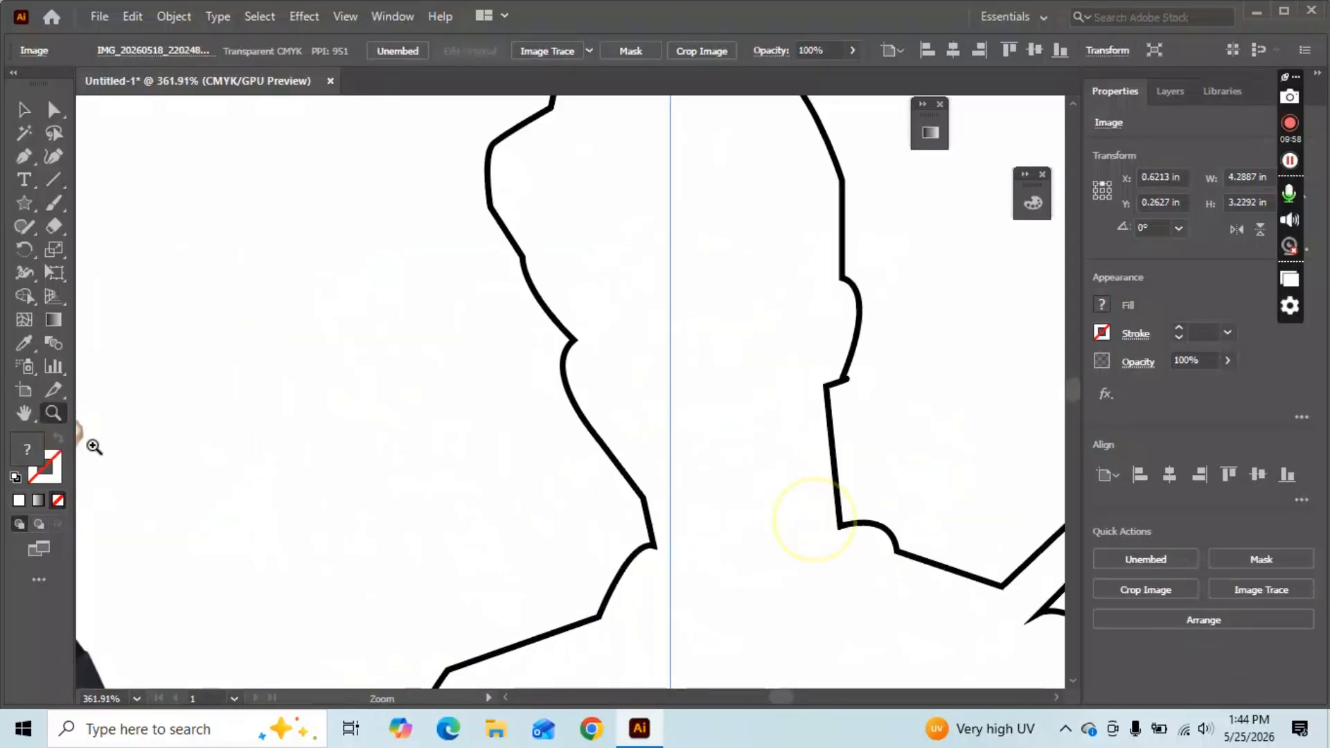
pyautogui.press('a')
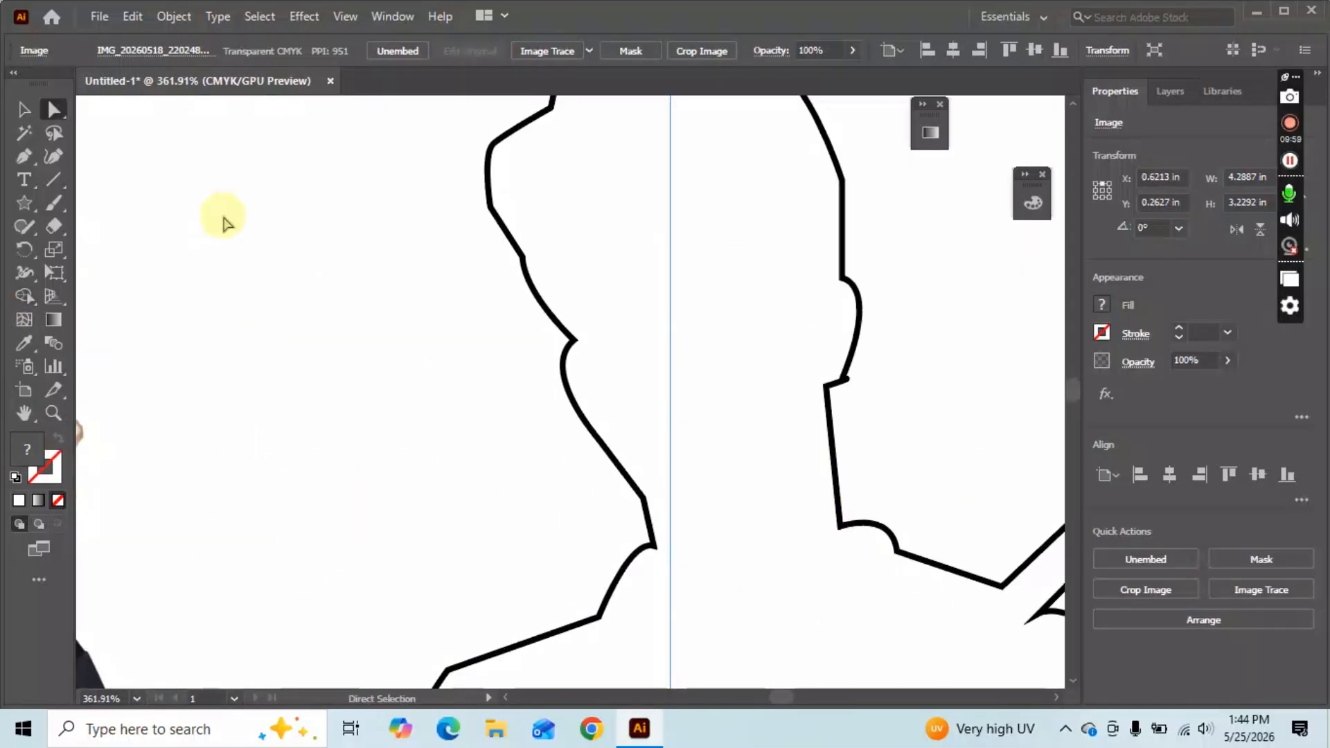
pyautogui.click(567, 342)
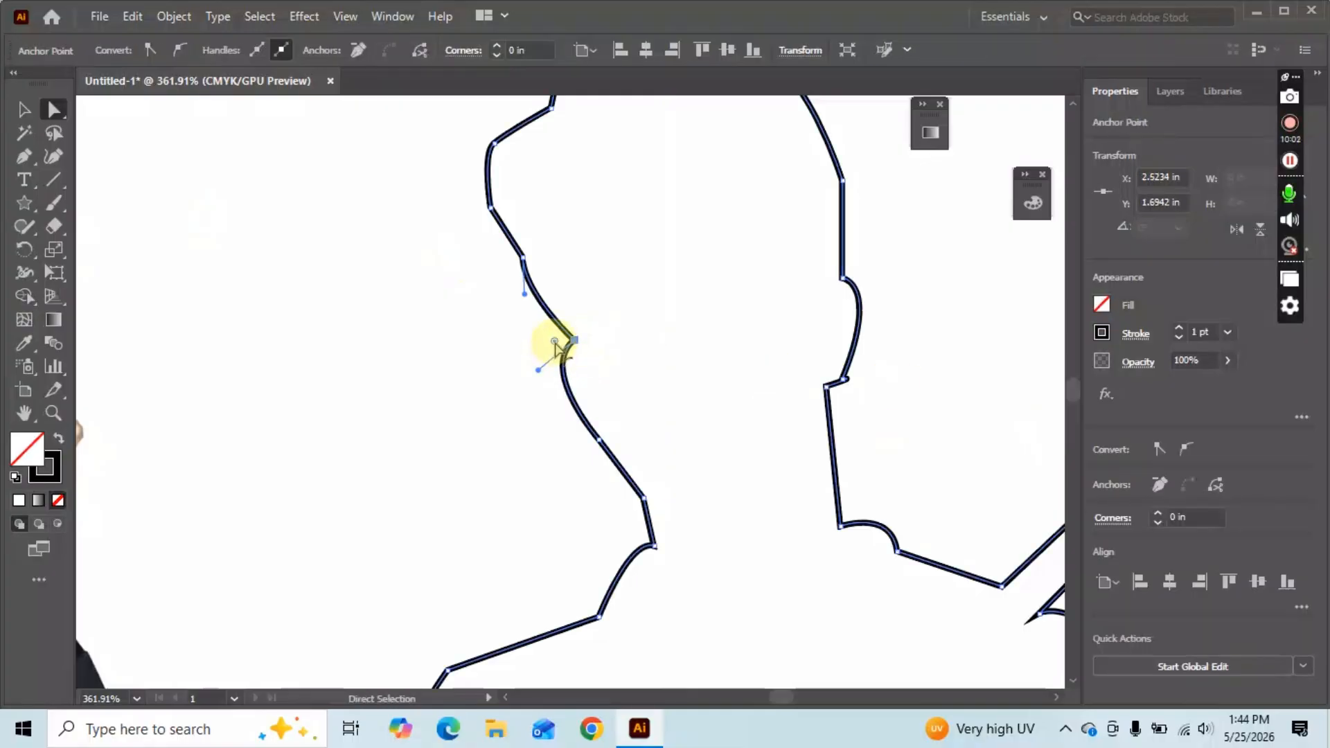
pyautogui.moveTo(554, 341); pyautogui.dragTo(536, 345)
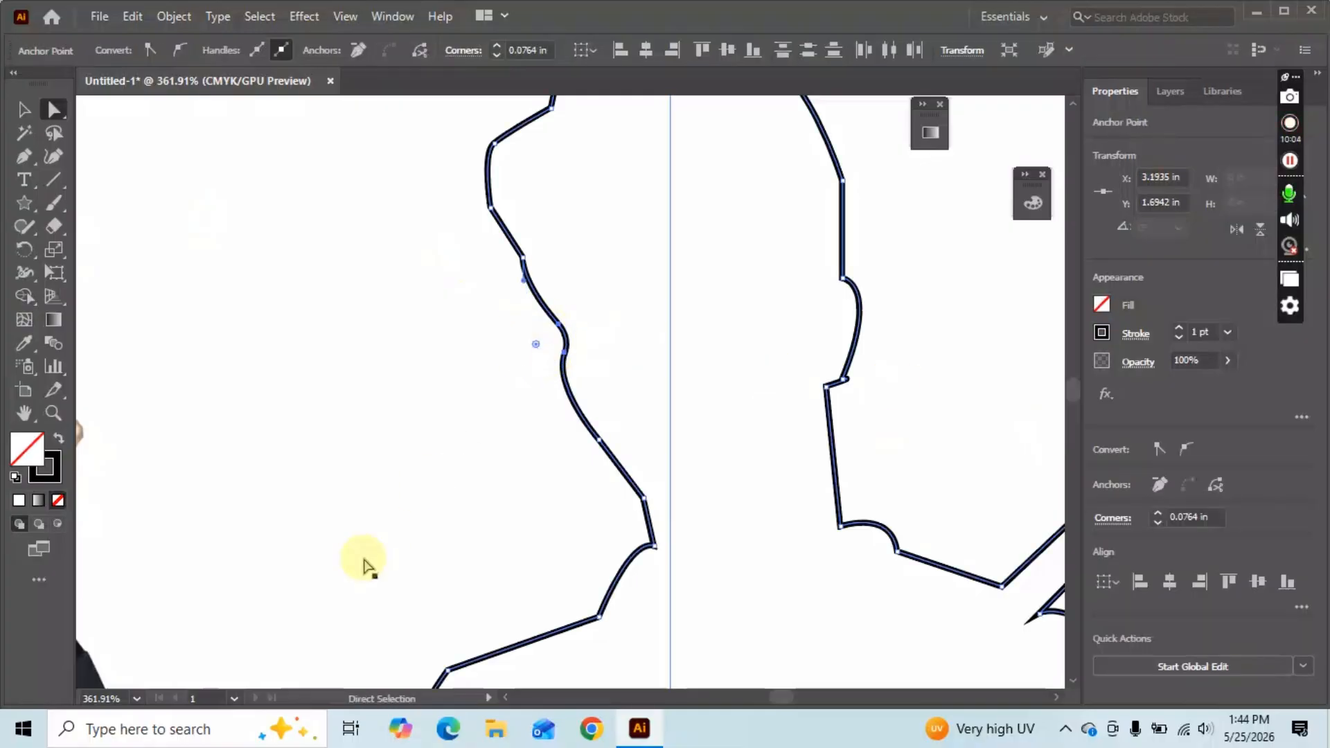
pyautogui.click(875, 445)
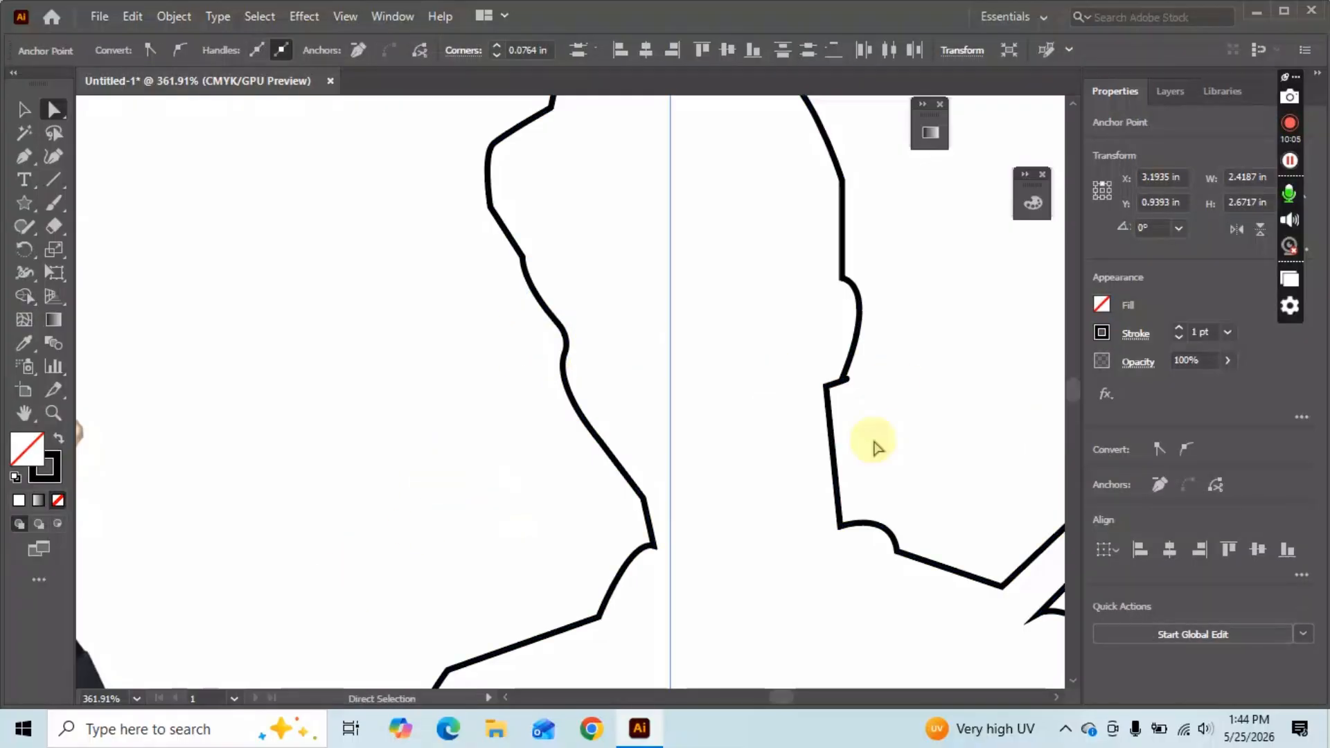
# Retract the shoulder notch's handle and round that notch corner slightly.
pyautogui.click(846, 277)
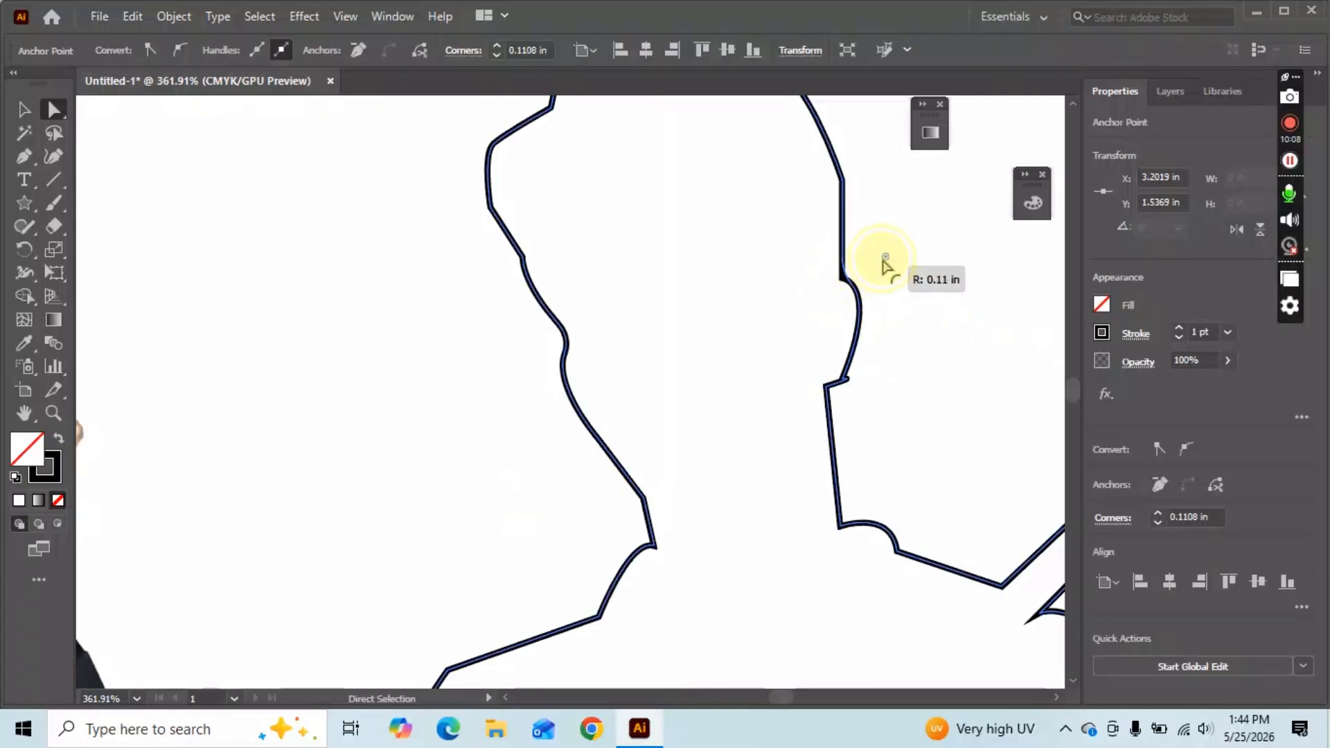
pyautogui.click(866, 442)
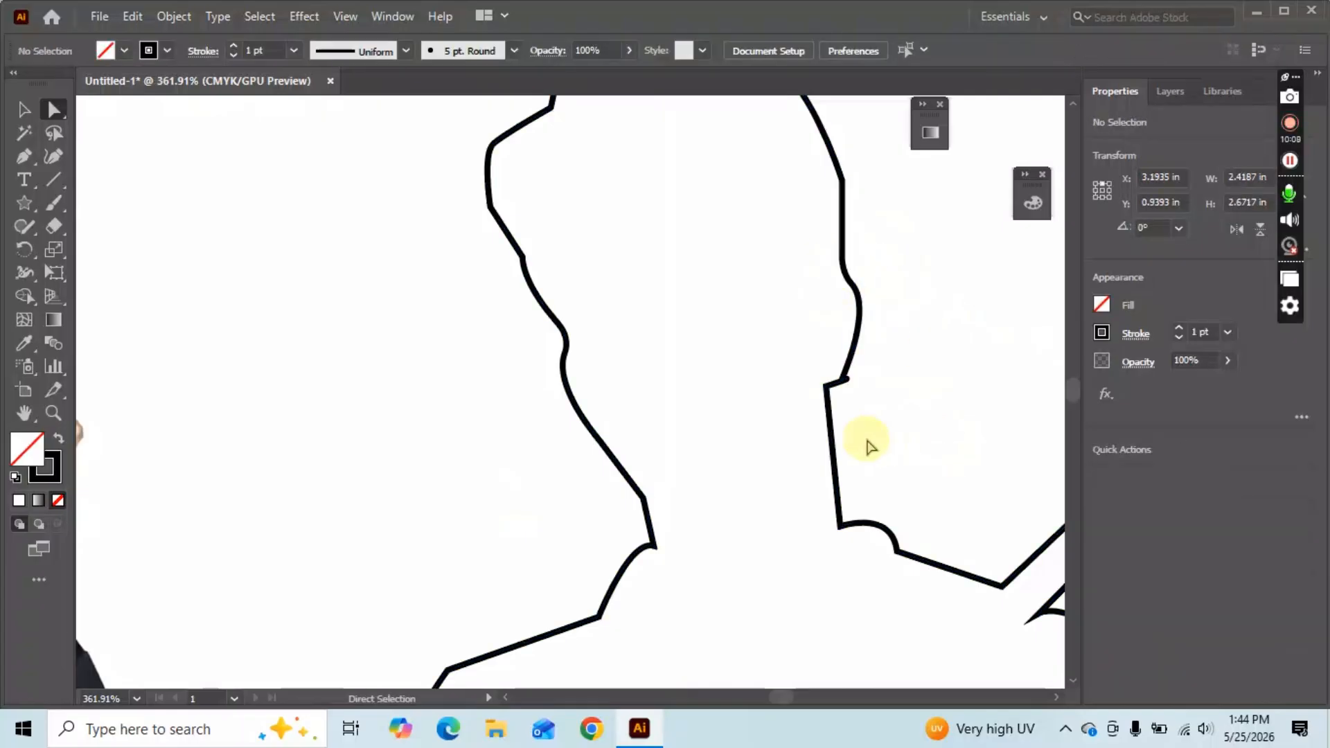
pyautogui.click(844, 380)
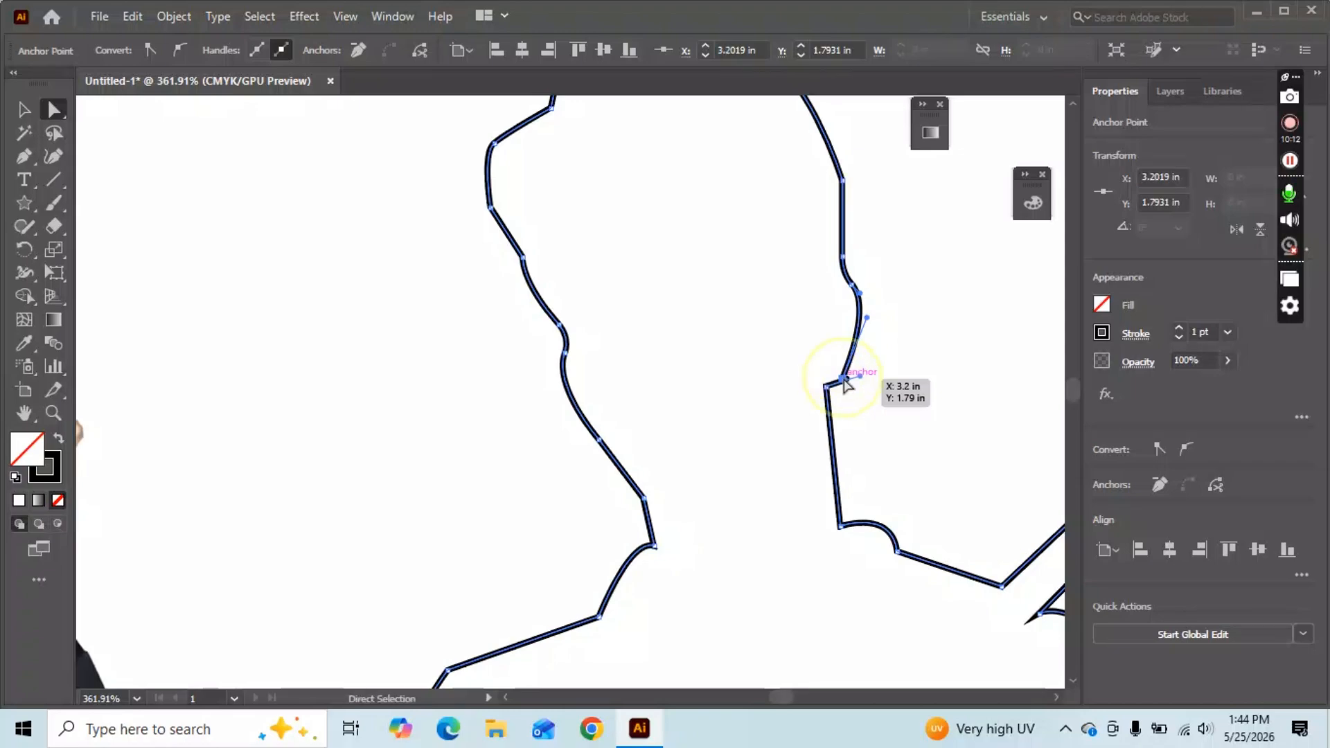
pyautogui.moveTo(860, 376); pyautogui.dragTo(846, 379)
pyautogui.click(866, 423)
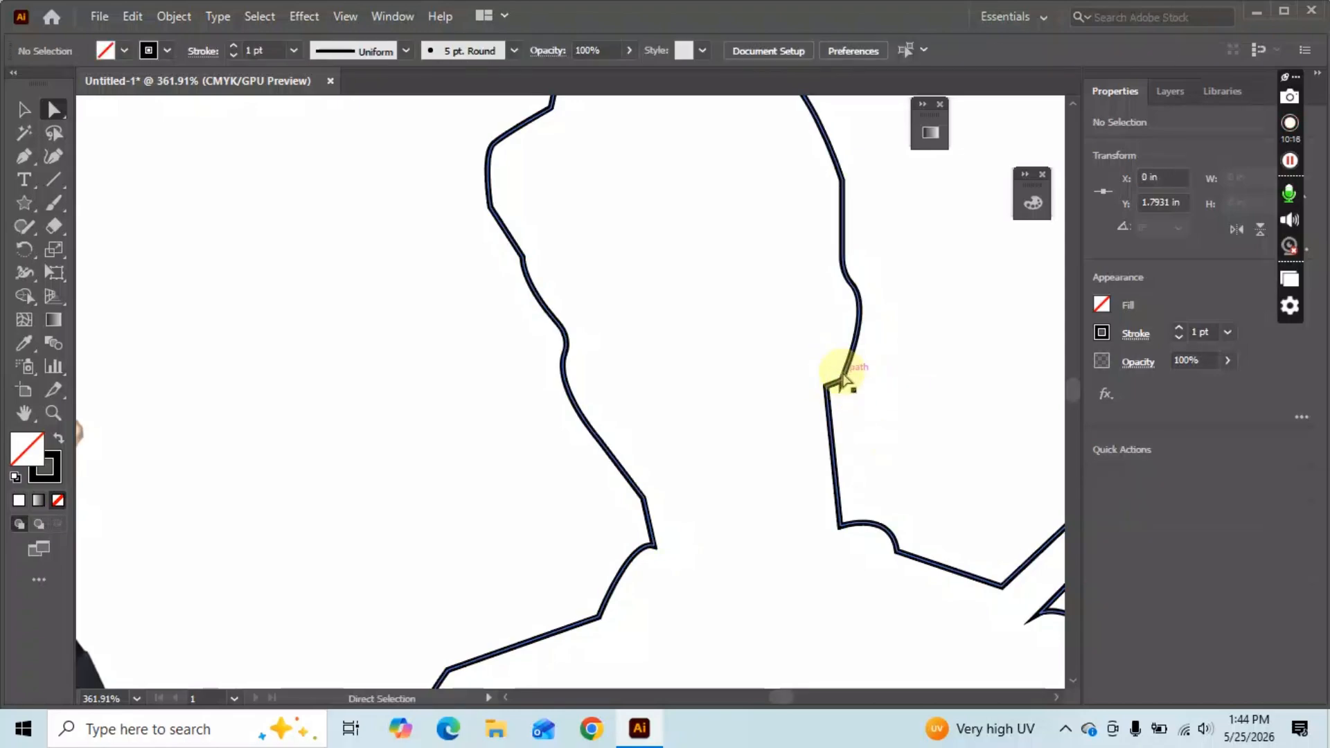
pyautogui.click(834, 394)
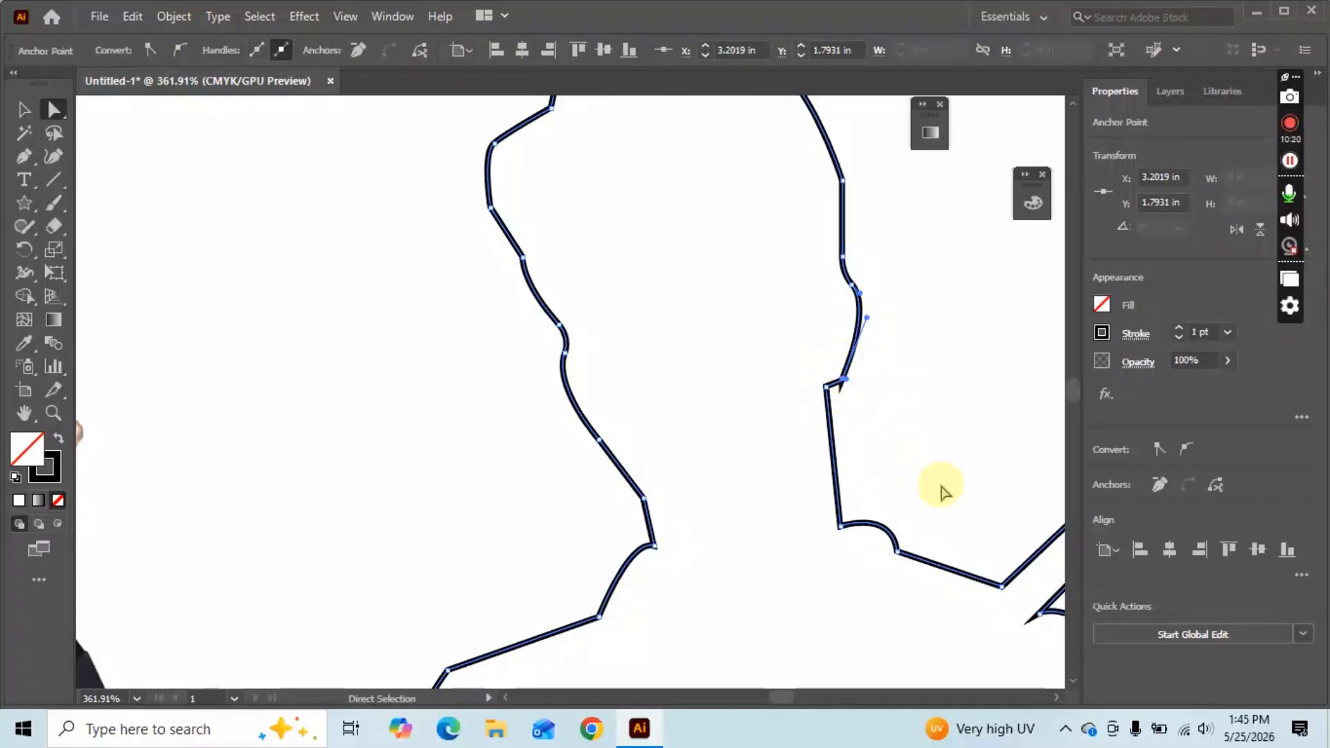
pyautogui.scroll(-4, 800, 438)
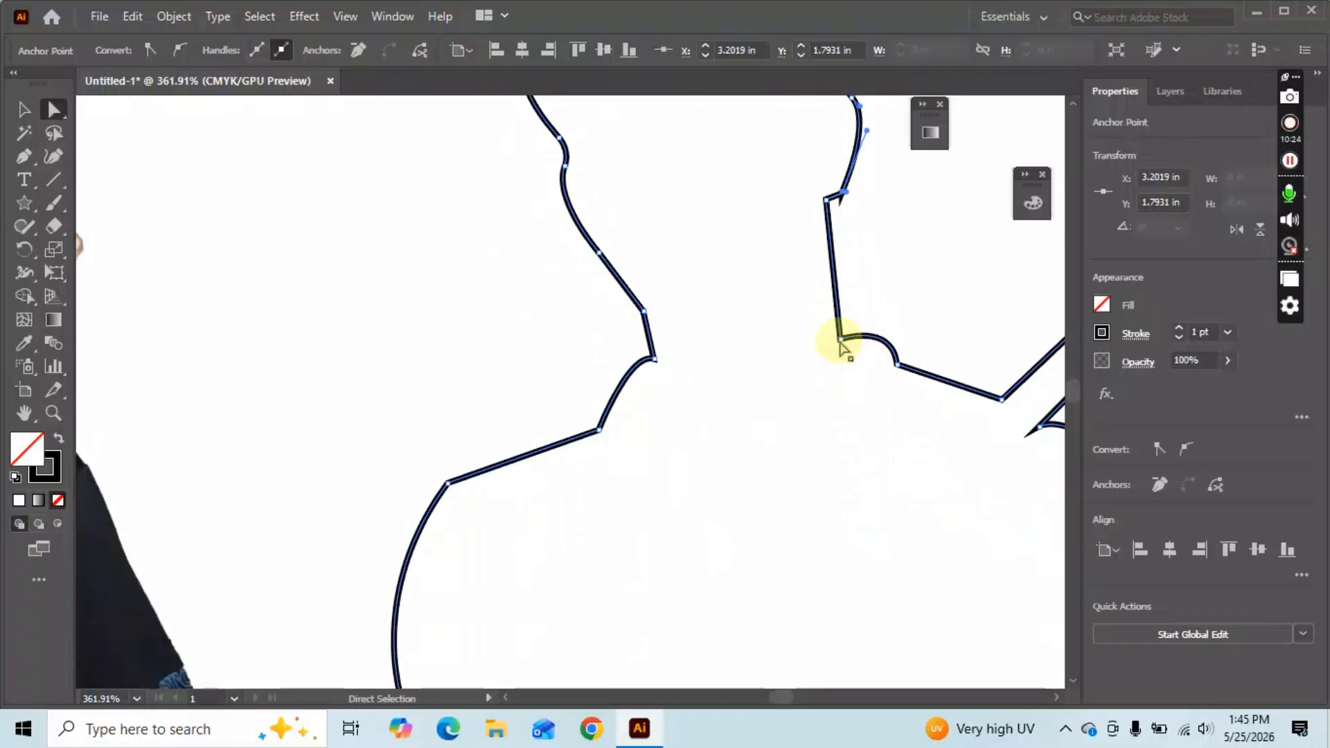
pyautogui.click(840, 340)
pyautogui.moveTo(850, 324); pyautogui.dragTo(855, 320)
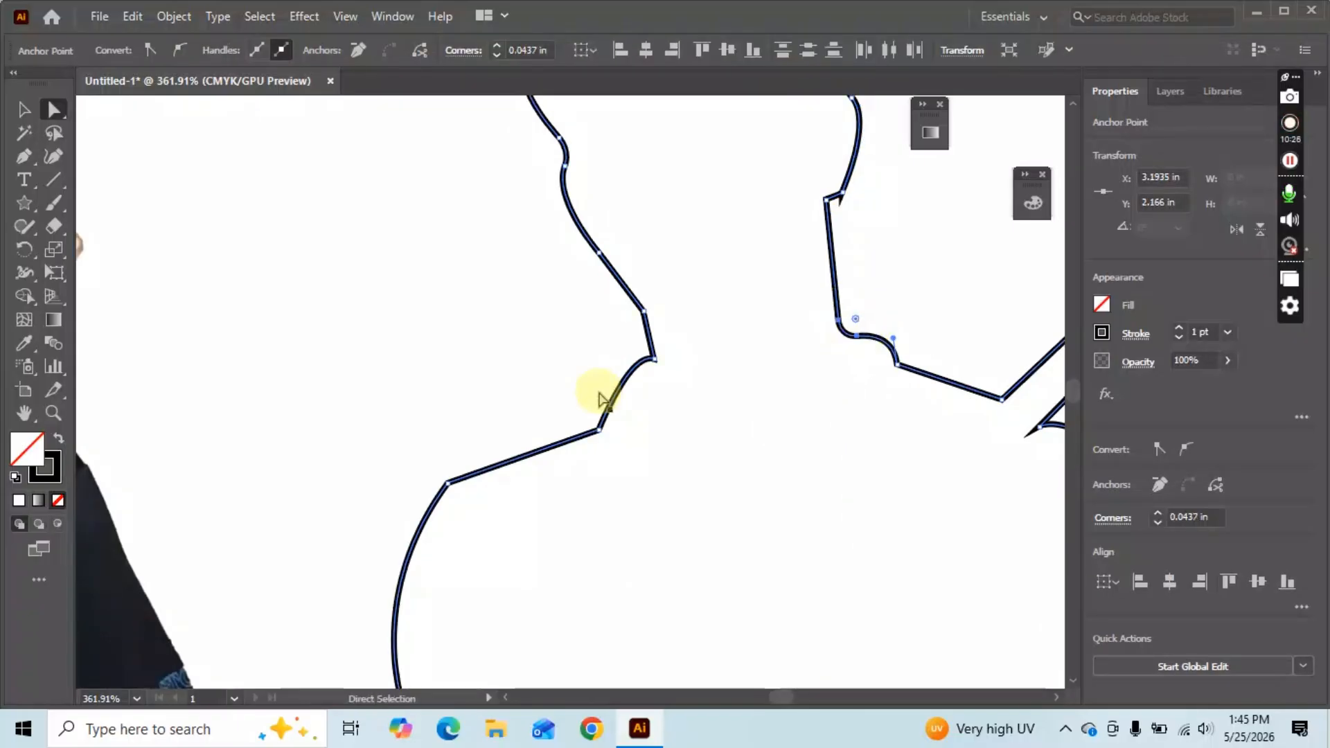
# Adjust the corner anchor on the left side and zoom back out.
pyautogui.click(650, 360)
pyautogui.moveTo(643, 351); pyautogui.dragTo(635, 346)
pyautogui.scroll(-2, 715, 391)
pyautogui.press('alt')
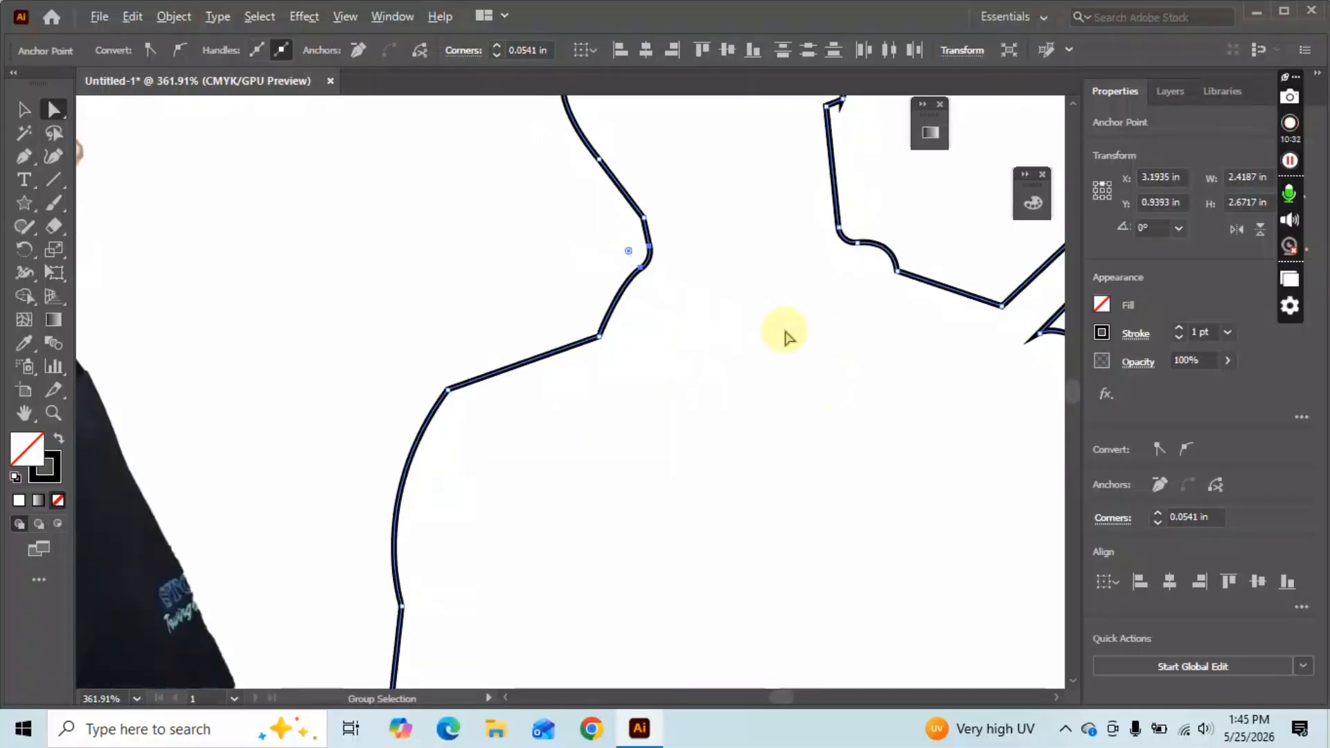
pyautogui.moveTo(786, 322); pyautogui.dragTo(561, 315)
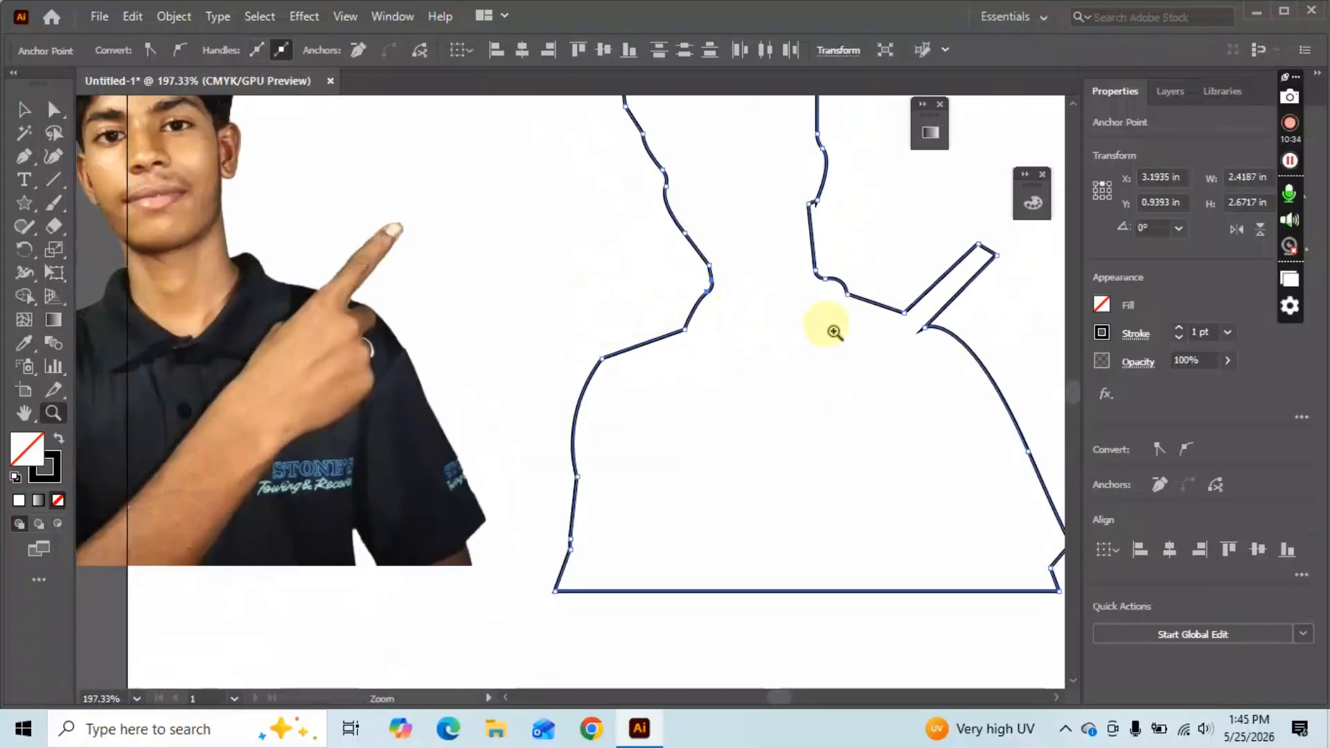
# Bring the whole outline into view and round the corner at the pointing arm's tip.
pyautogui.press('space')
pyautogui.moveTo(835, 332); pyautogui.dragTo(511, 454)
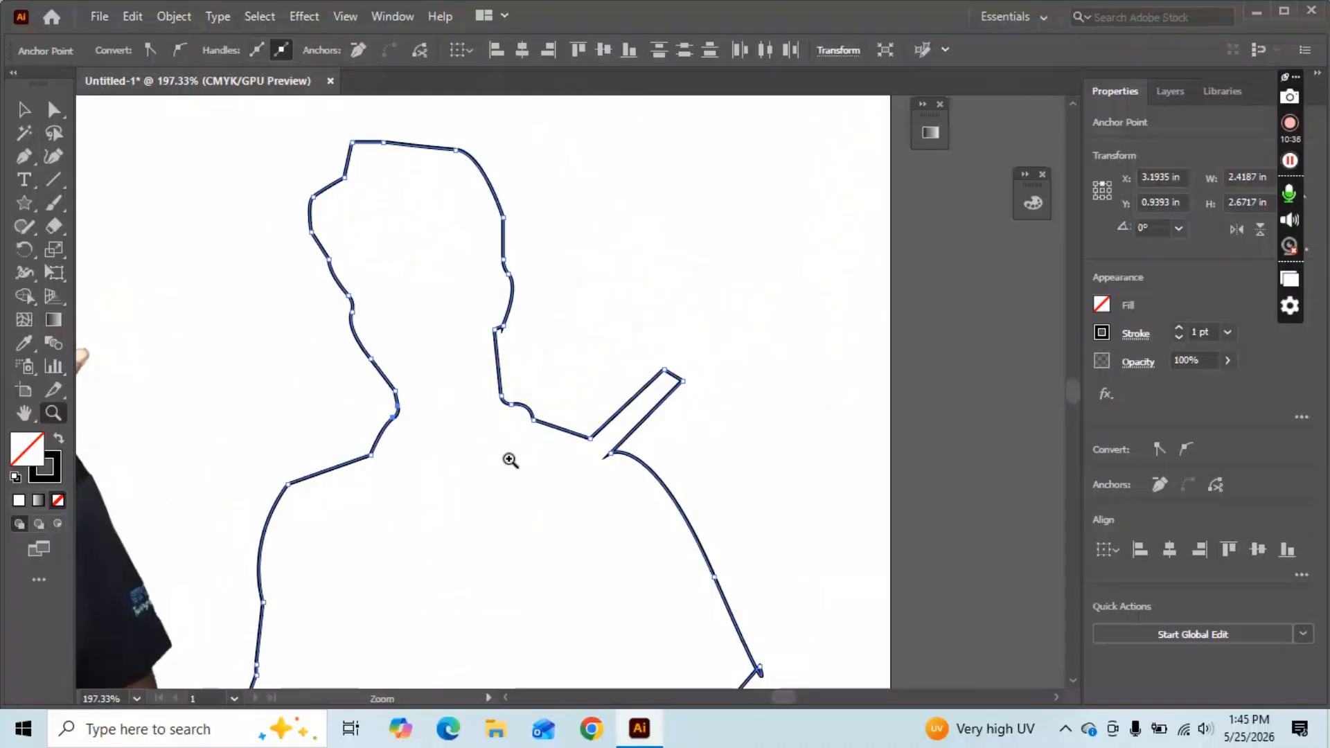
pyautogui.press('a')
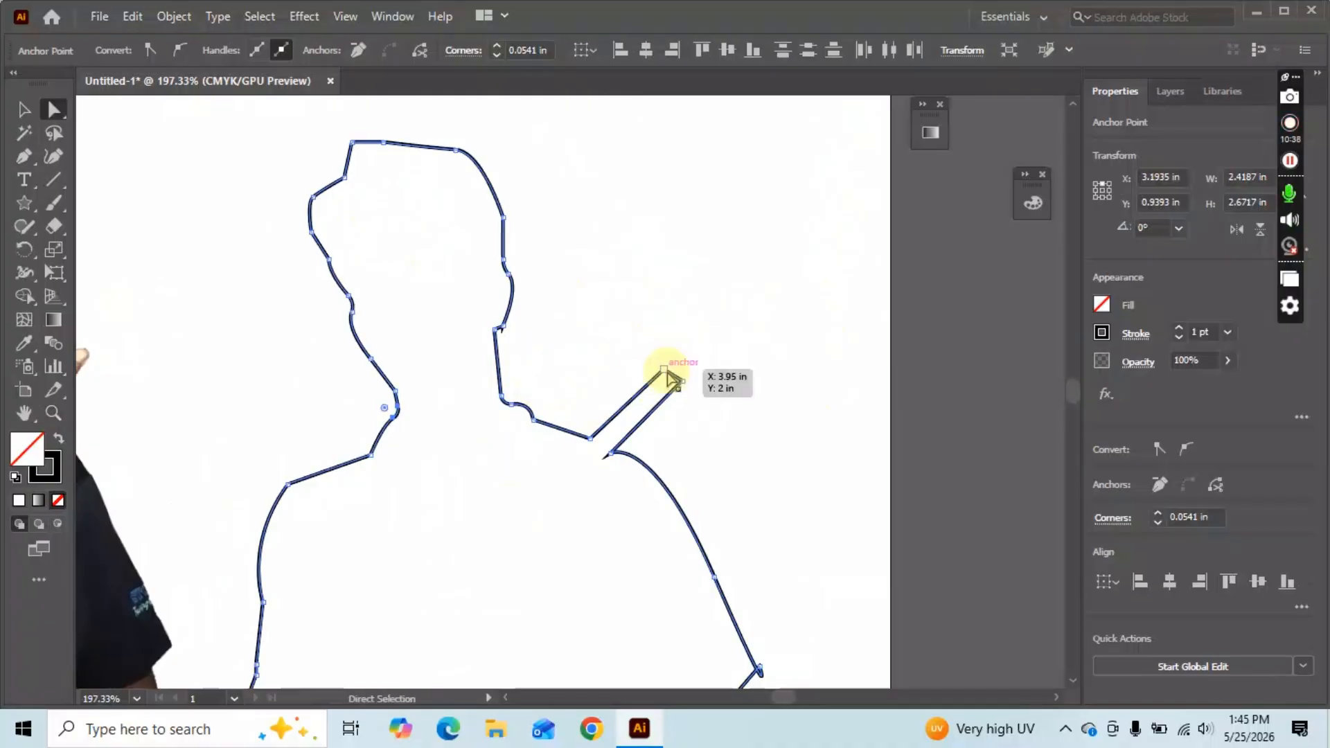
pyautogui.click(661, 361)
pyautogui.click(665, 381)
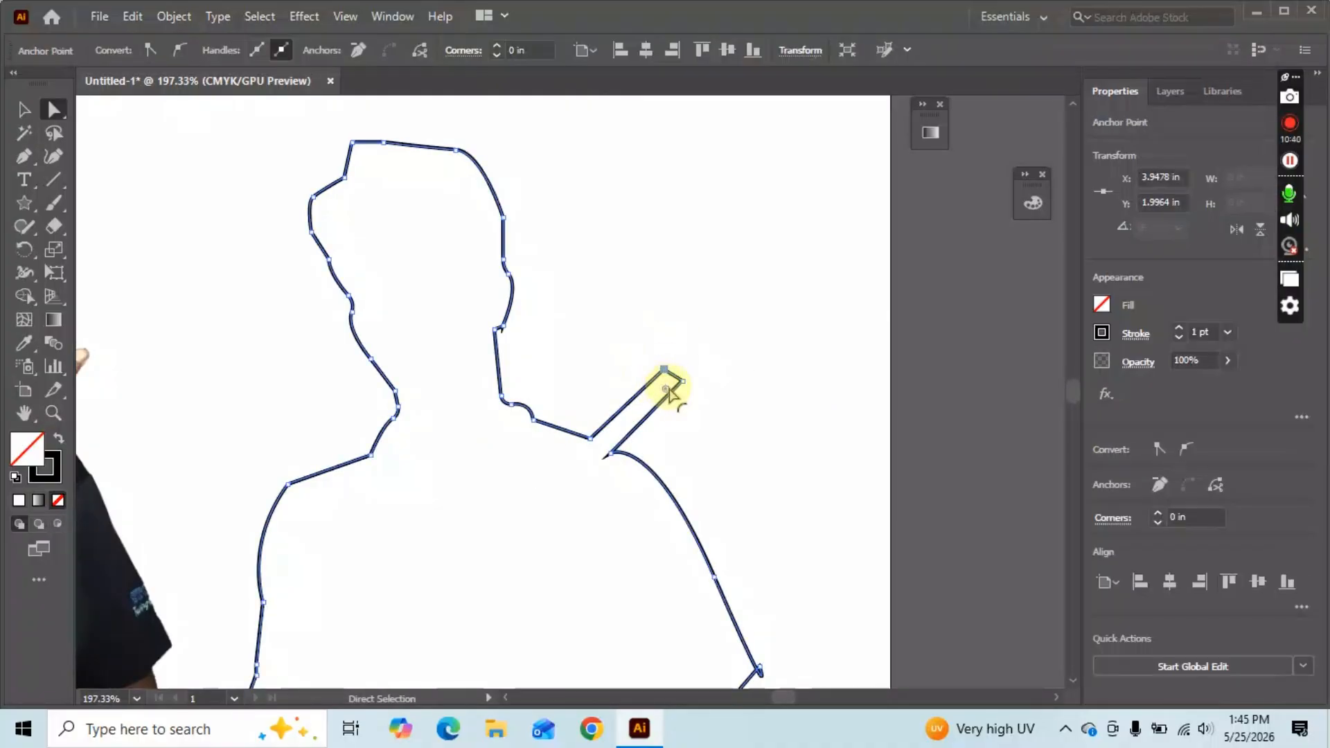
pyautogui.moveTo(666, 392); pyautogui.dragTo(677, 405)
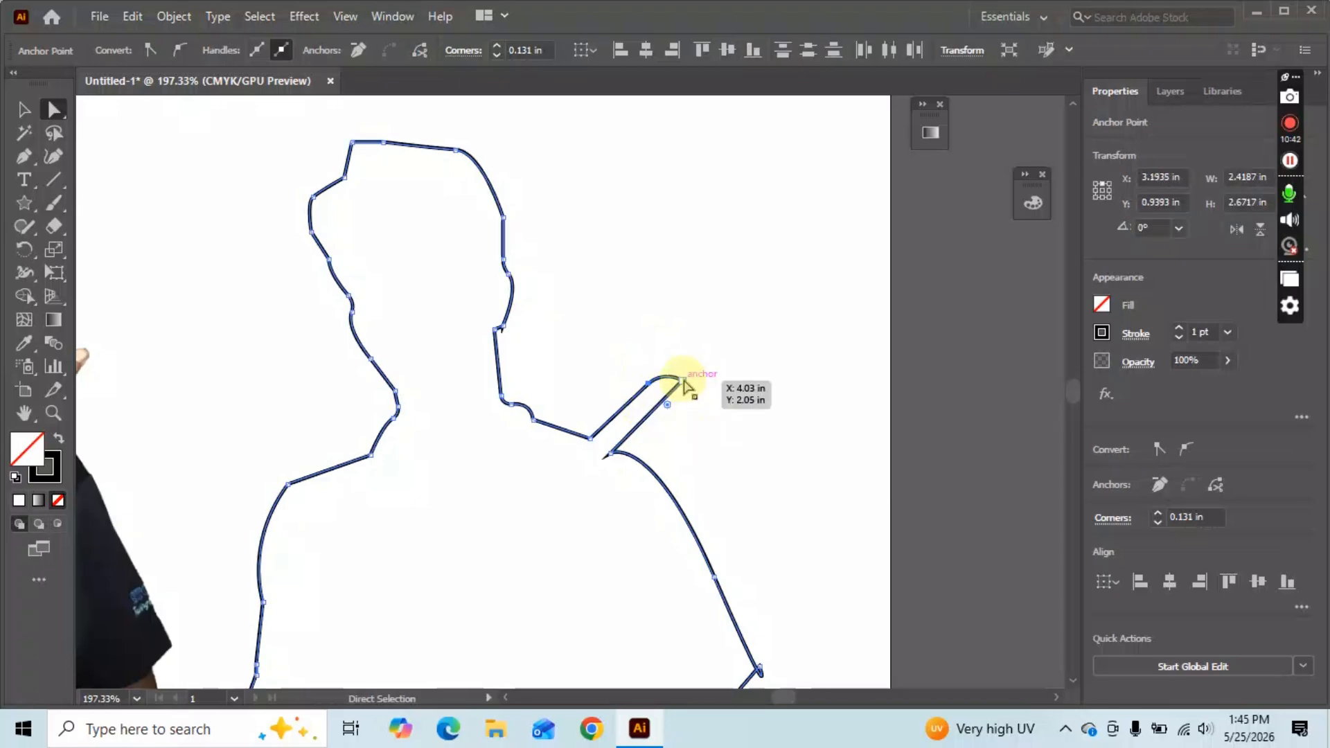
# Refine the arm-tip rounding, then zoom out to show the full outline beside the photo.
pyautogui.click(682, 381)
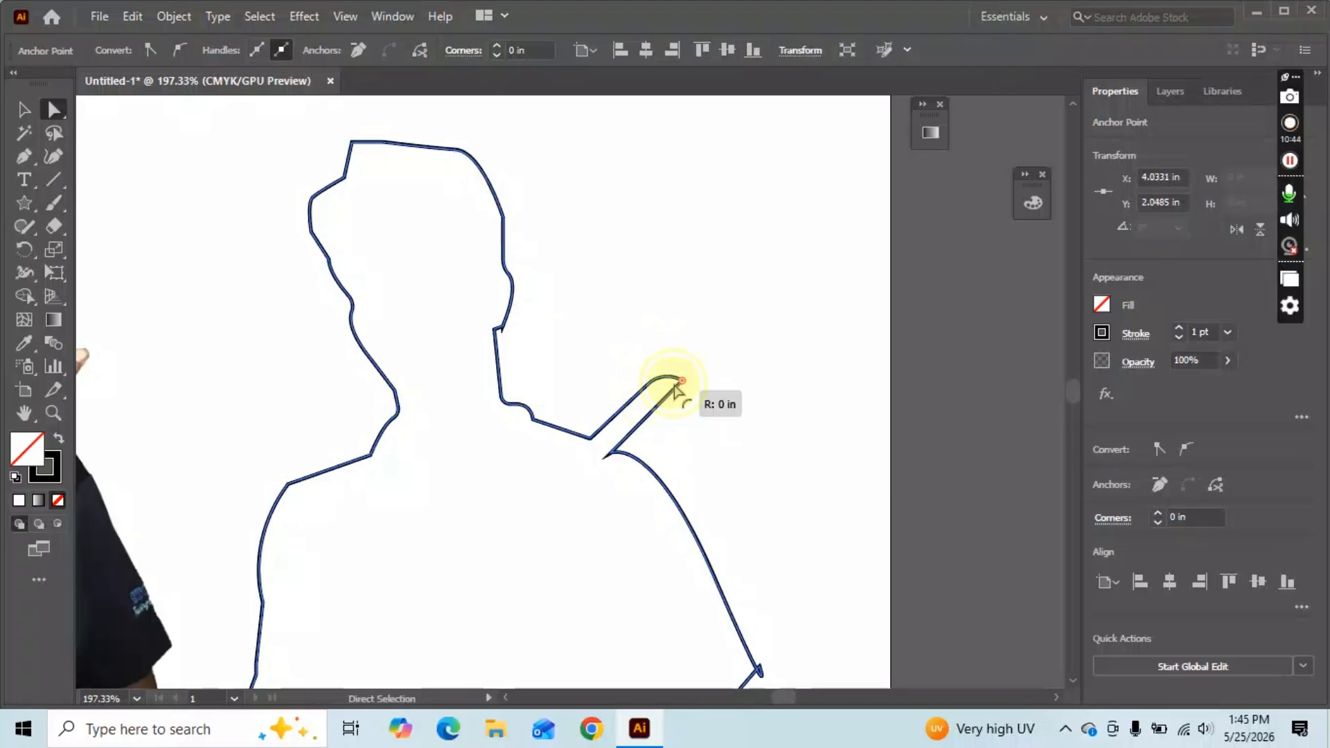
pyautogui.click(686, 401)
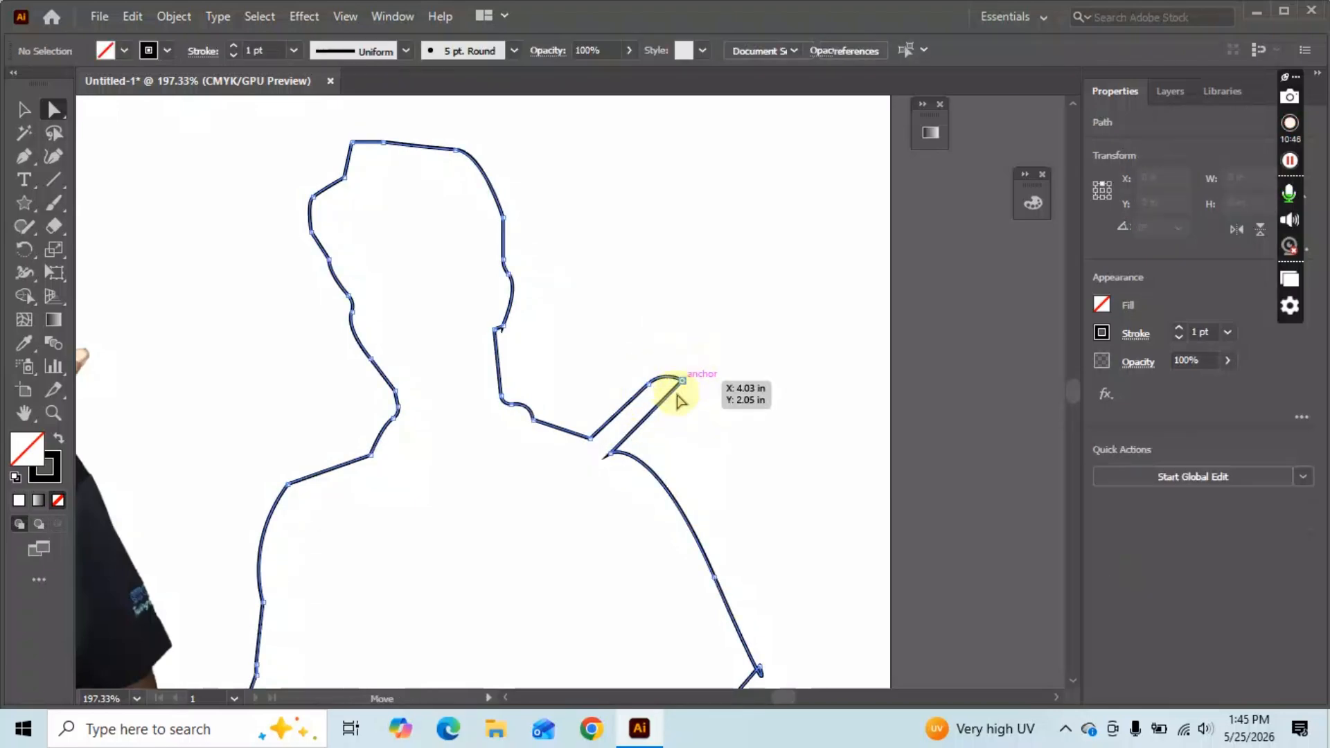
pyautogui.click(681, 381)
pyautogui.moveTo(681, 380); pyautogui.dragTo(652, 375)
pyautogui.click(649, 383)
pyautogui.click(672, 463)
pyautogui.click(682, 382)
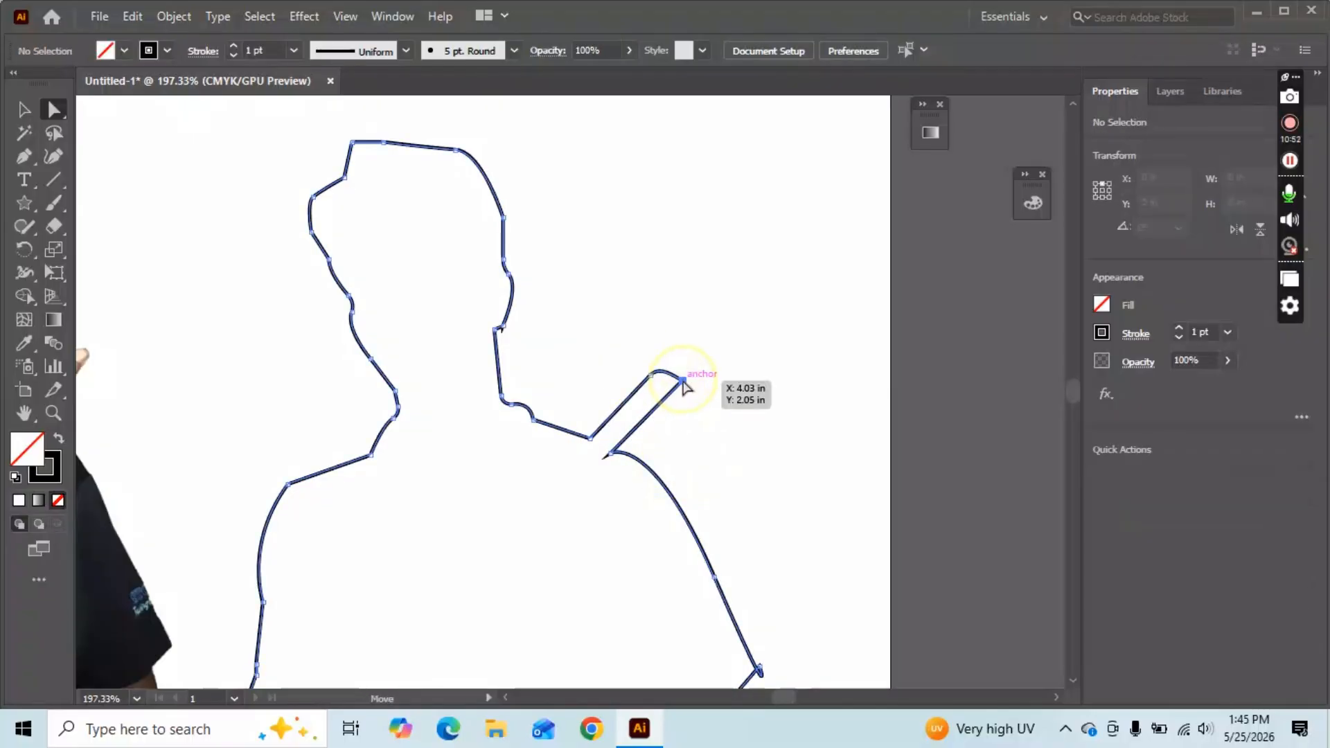
pyautogui.click(722, 459)
pyautogui.scroll(-3, 658, 490)
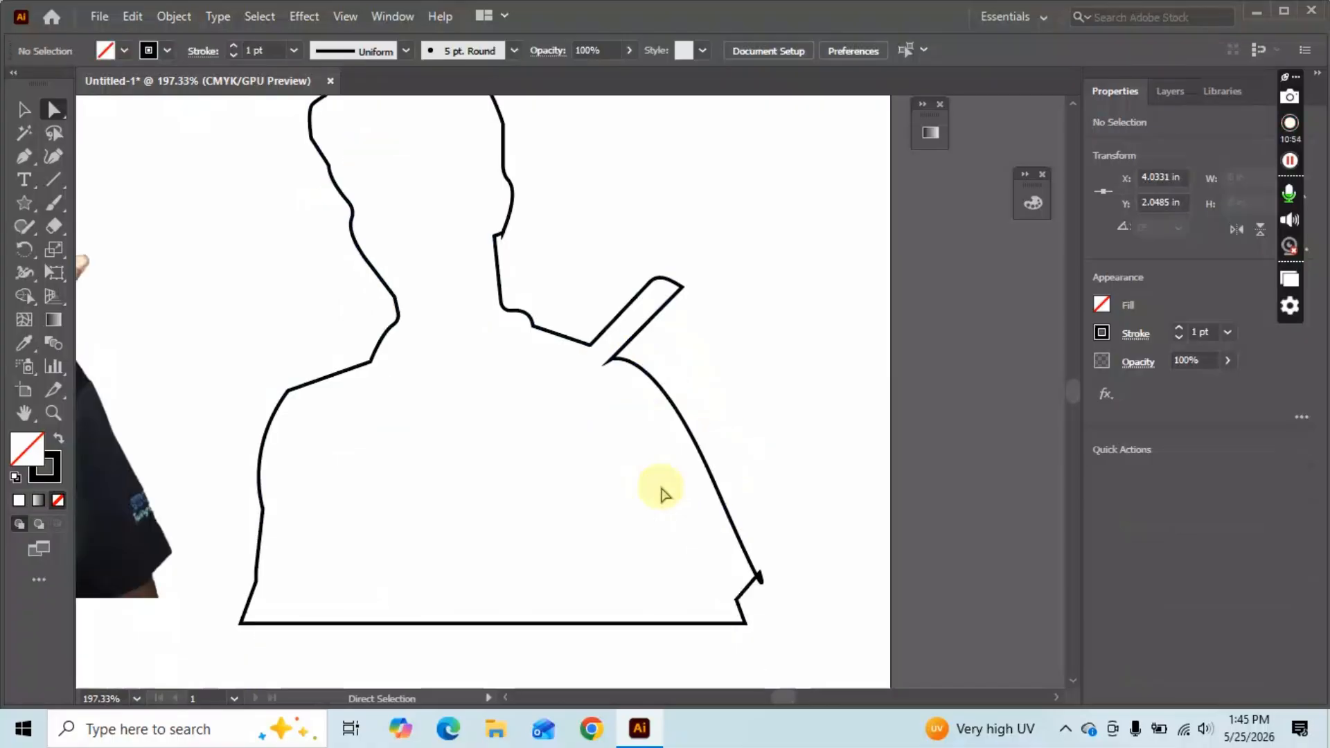
pyautogui.press('z')
pyautogui.moveTo(607, 430); pyautogui.dragTo(461, 433)
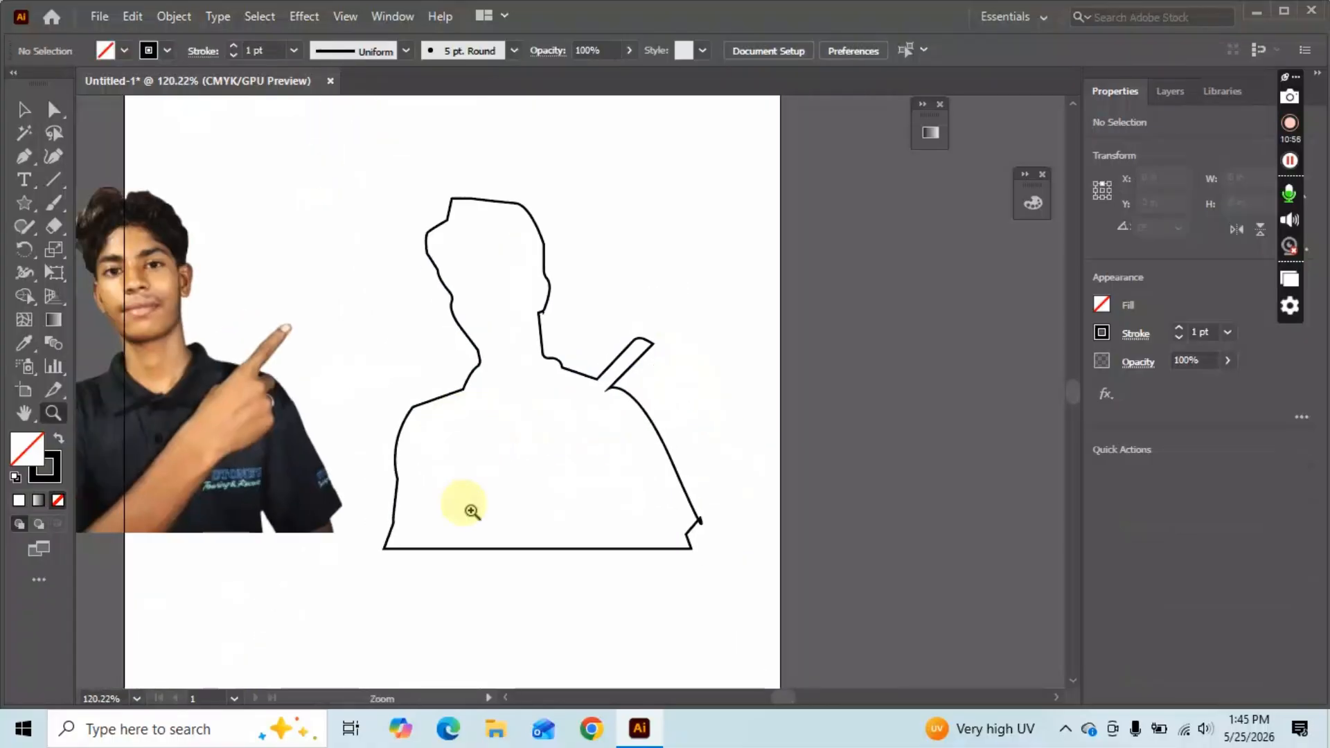
# Pick the Add Anchor Point tool, then select the anchor at the neck notch.
pyautogui.scroll(-1, 416, 485)
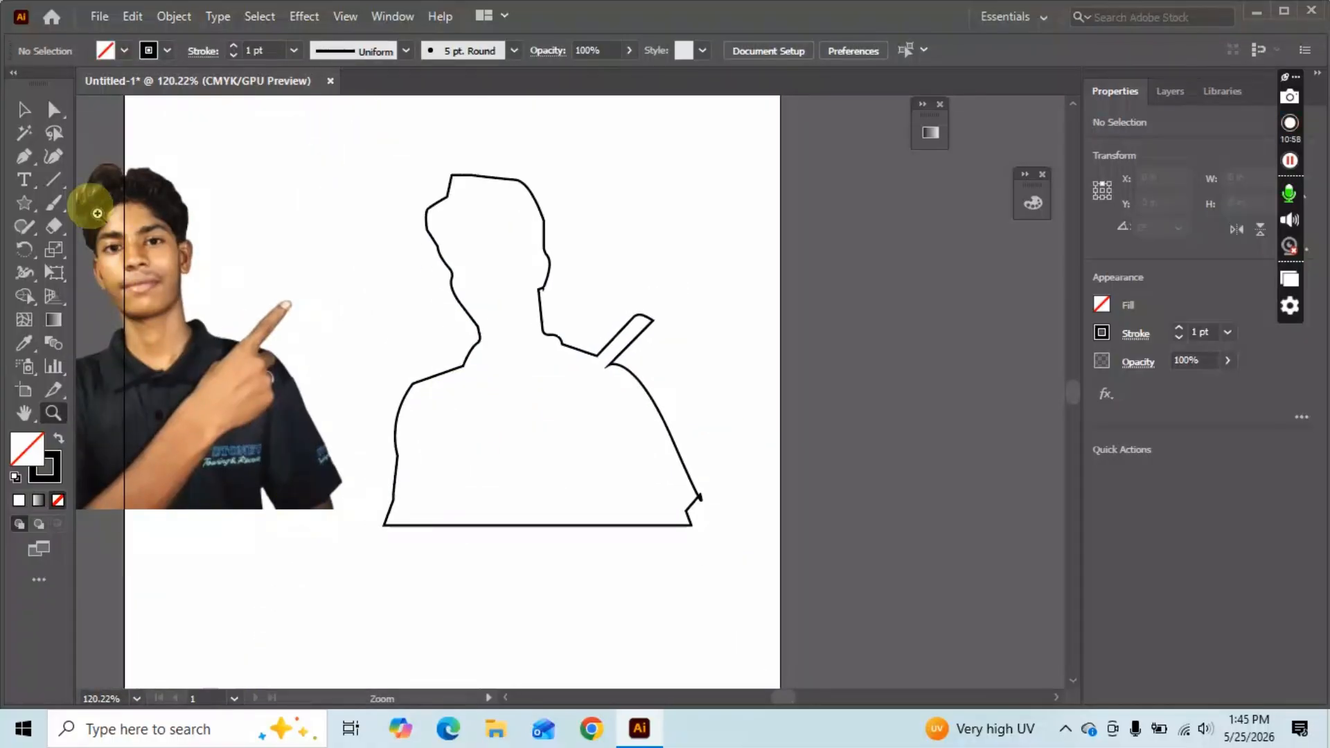
pyautogui.click(24, 164)
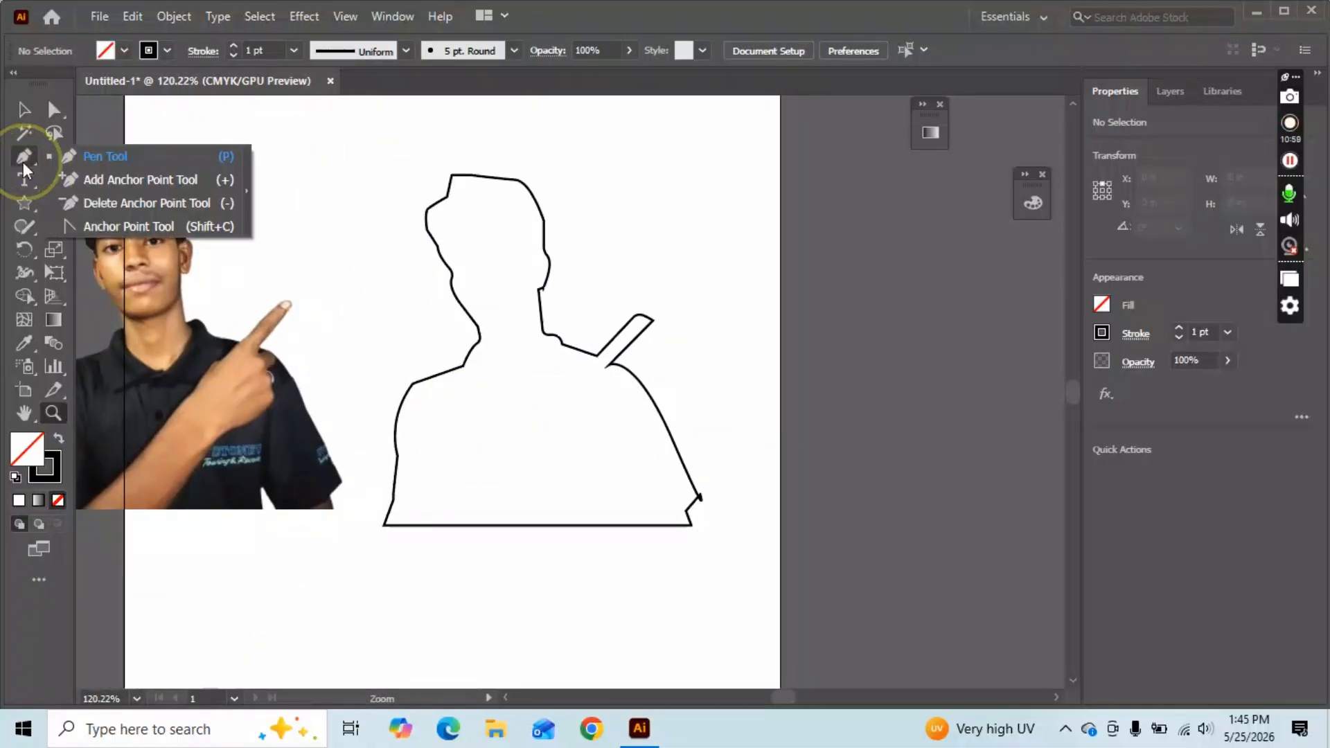
pyautogui.click(99, 182)
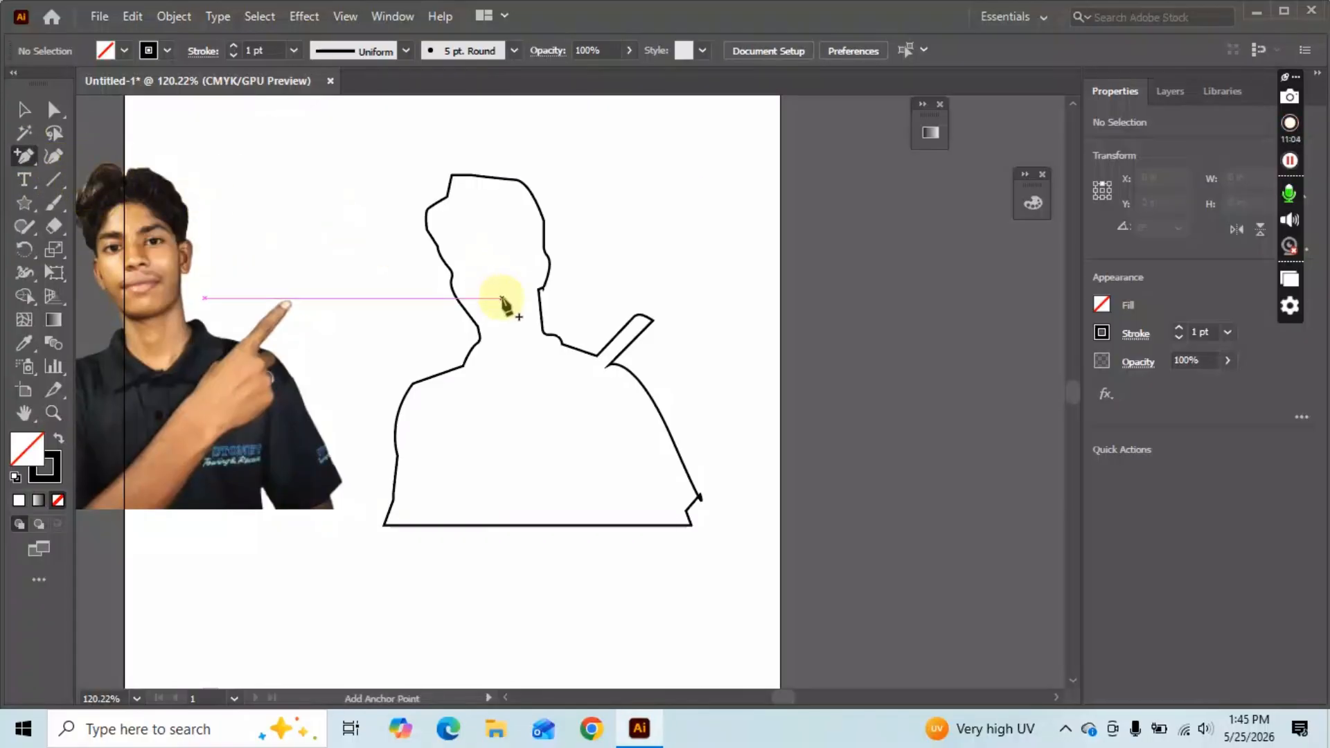
pyautogui.press('a')
pyautogui.click(540, 289)
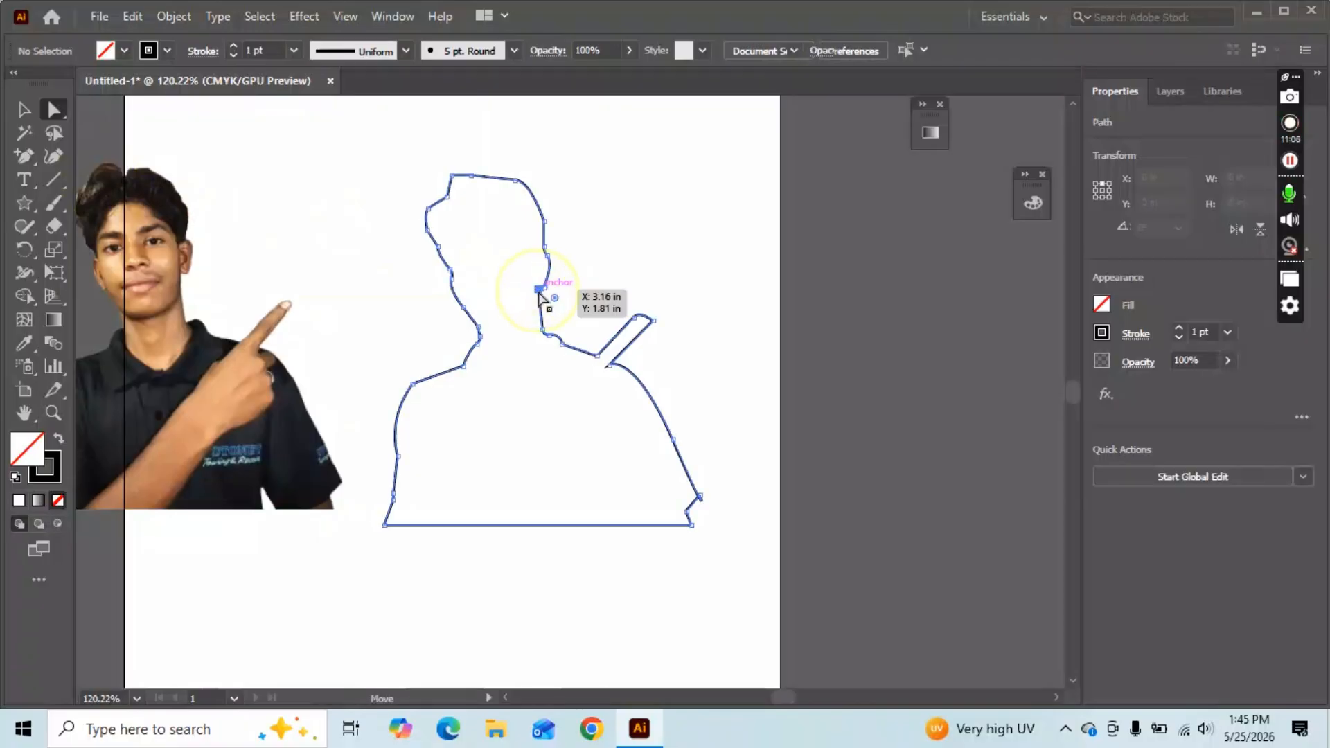
# Add a new anchor on the left shoulder curve and reselect the outline to show its anchors.
pyautogui.scroll(-1, 525, 366)
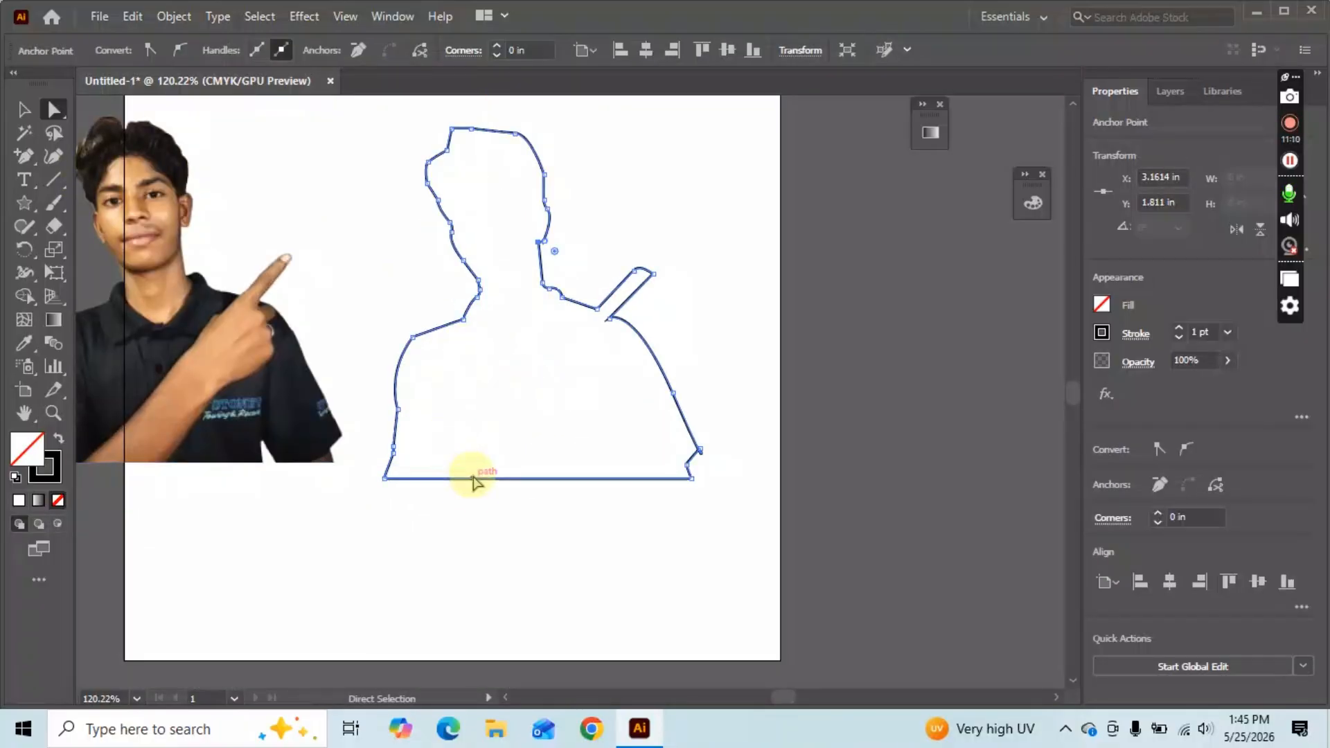
pyautogui.click(27, 155)
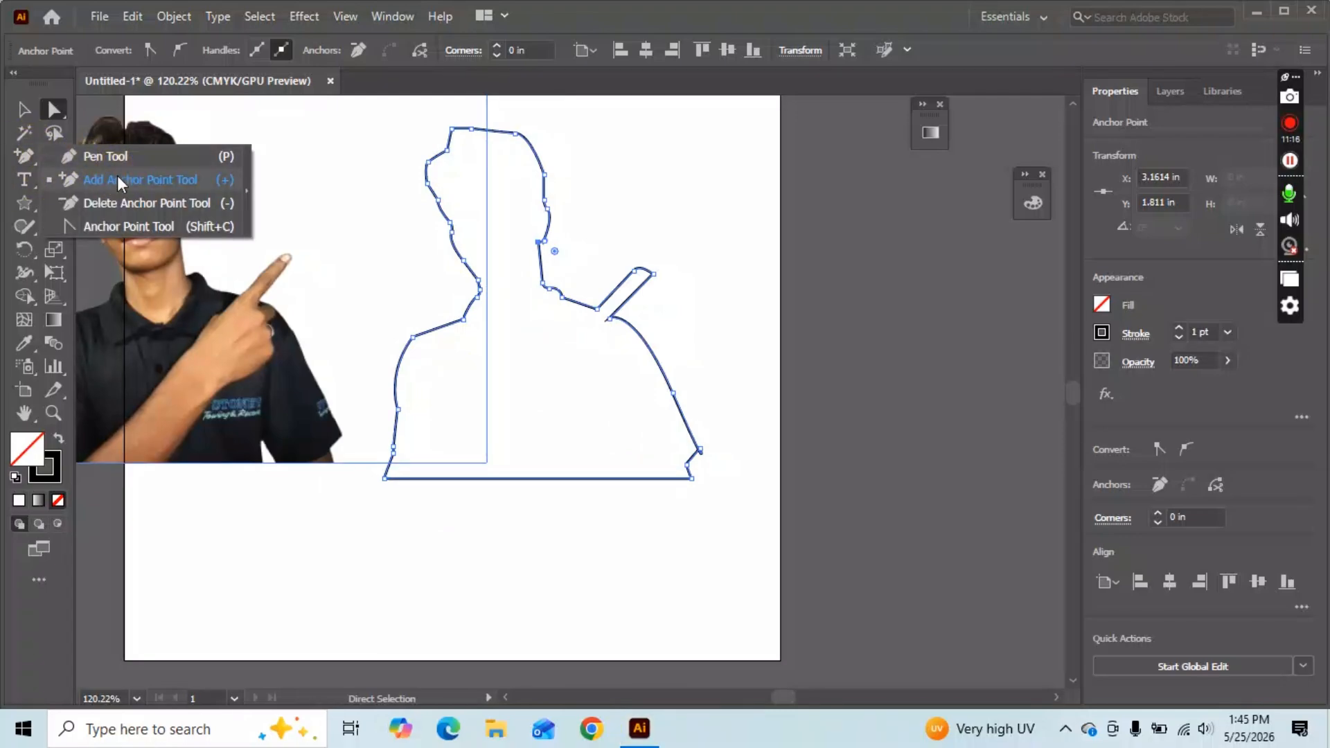
pyautogui.click(117, 180)
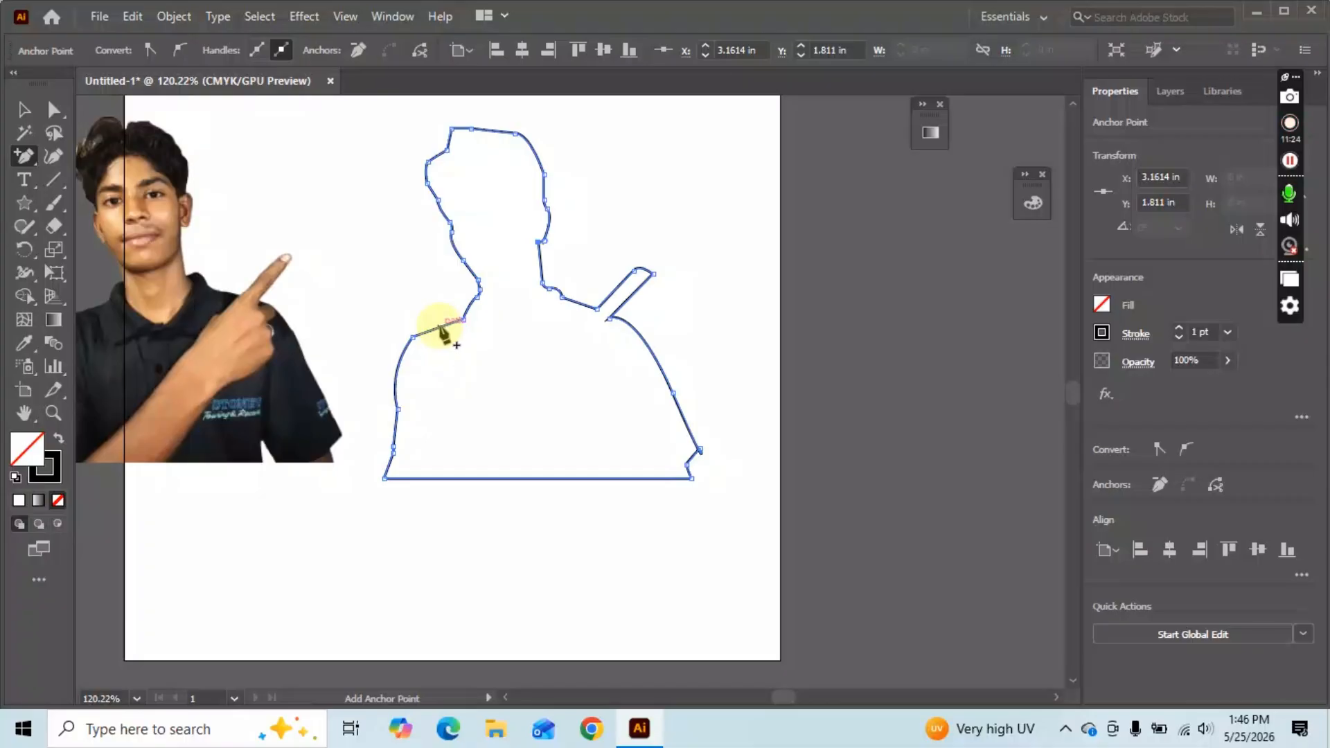
pyautogui.click(441, 327)
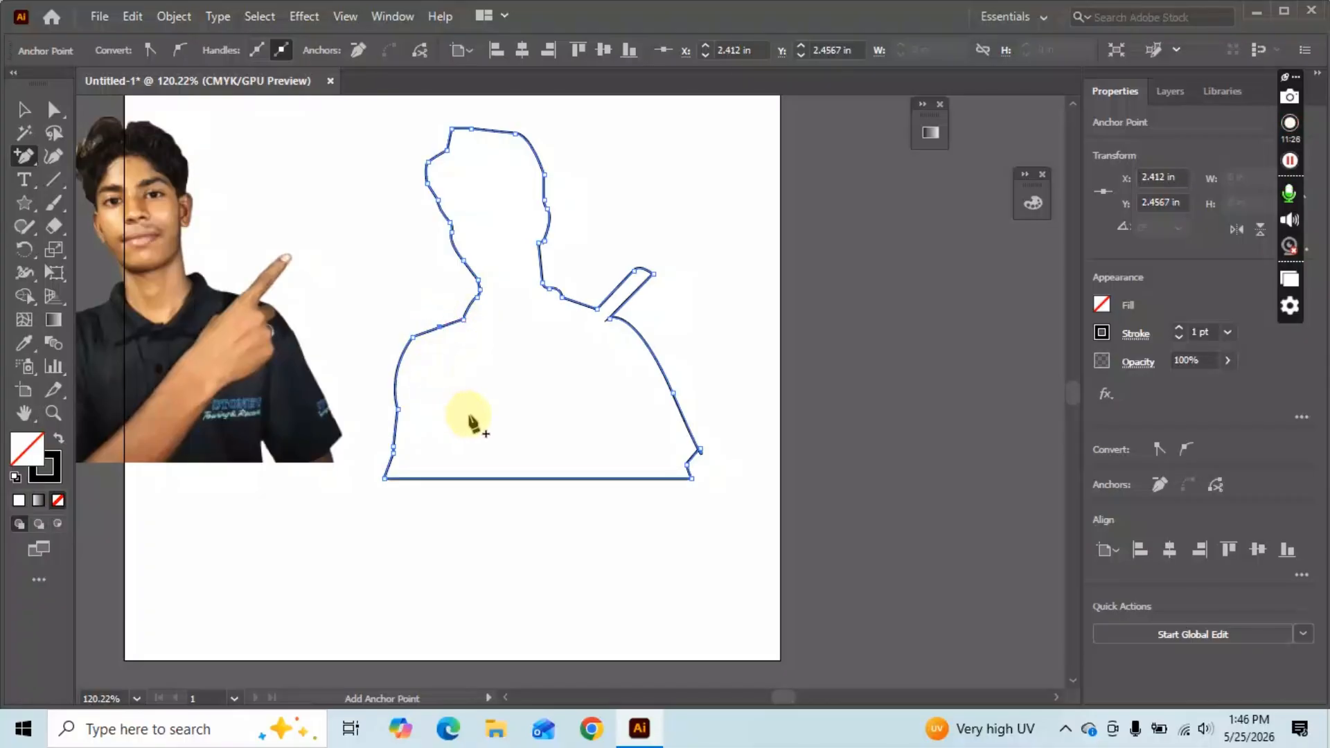
pyautogui.press('a')
pyautogui.click(365, 332)
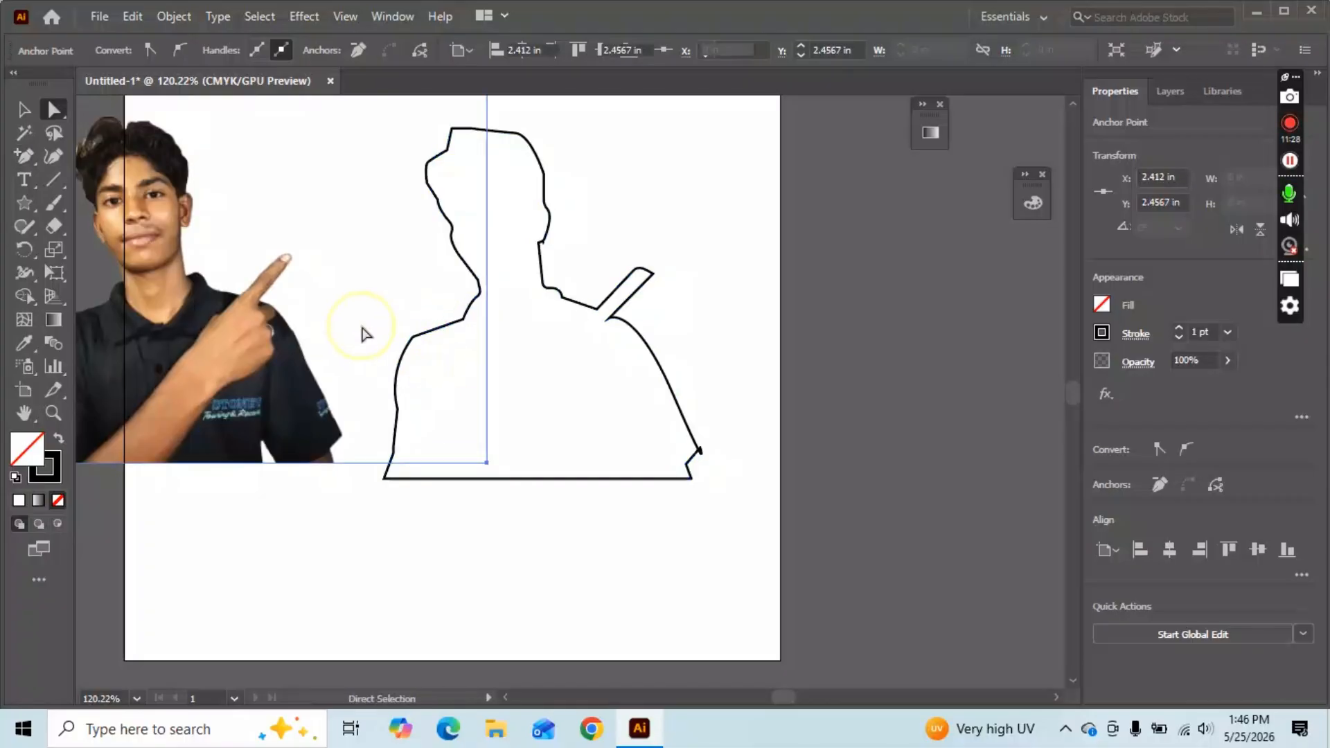
pyautogui.click(435, 331)
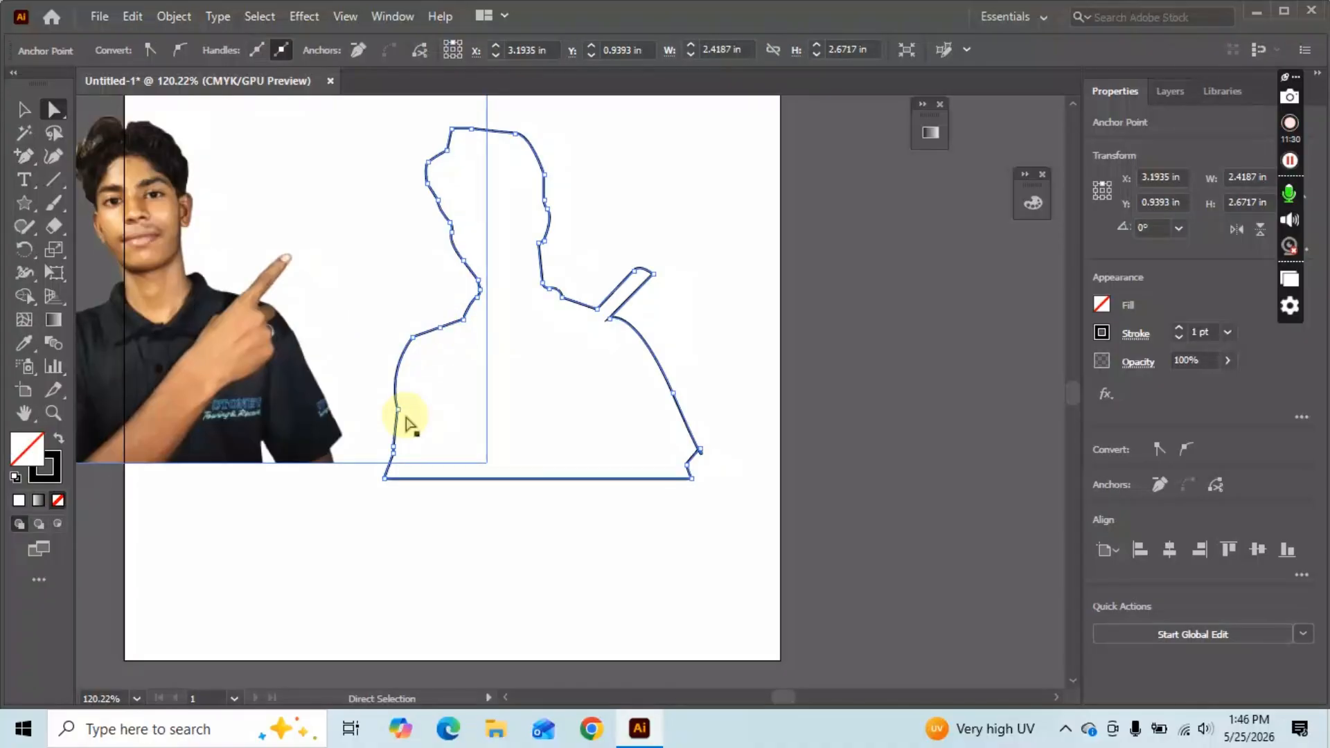
# With the Delete Anchor Point tool, remove the added left-shoulder anchor and another on that curve.
pyautogui.click(31, 158)
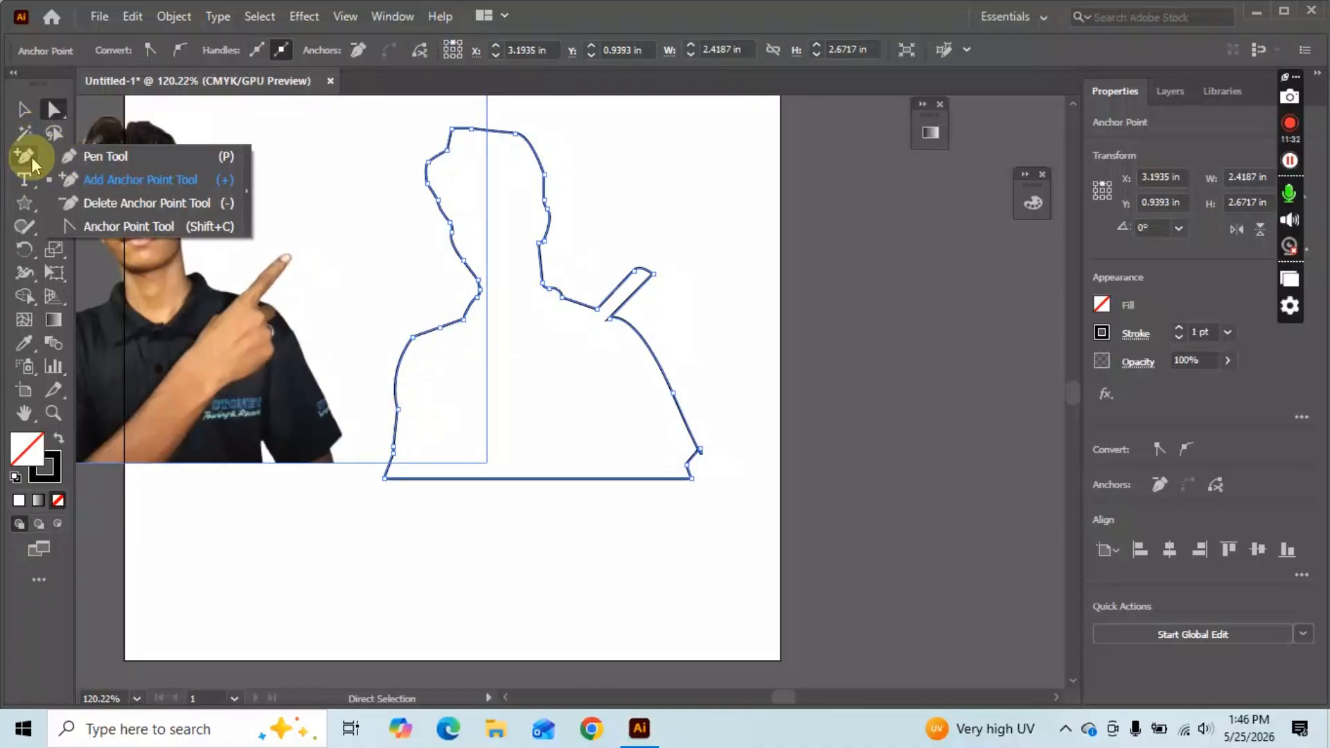
pyautogui.click(119, 202)
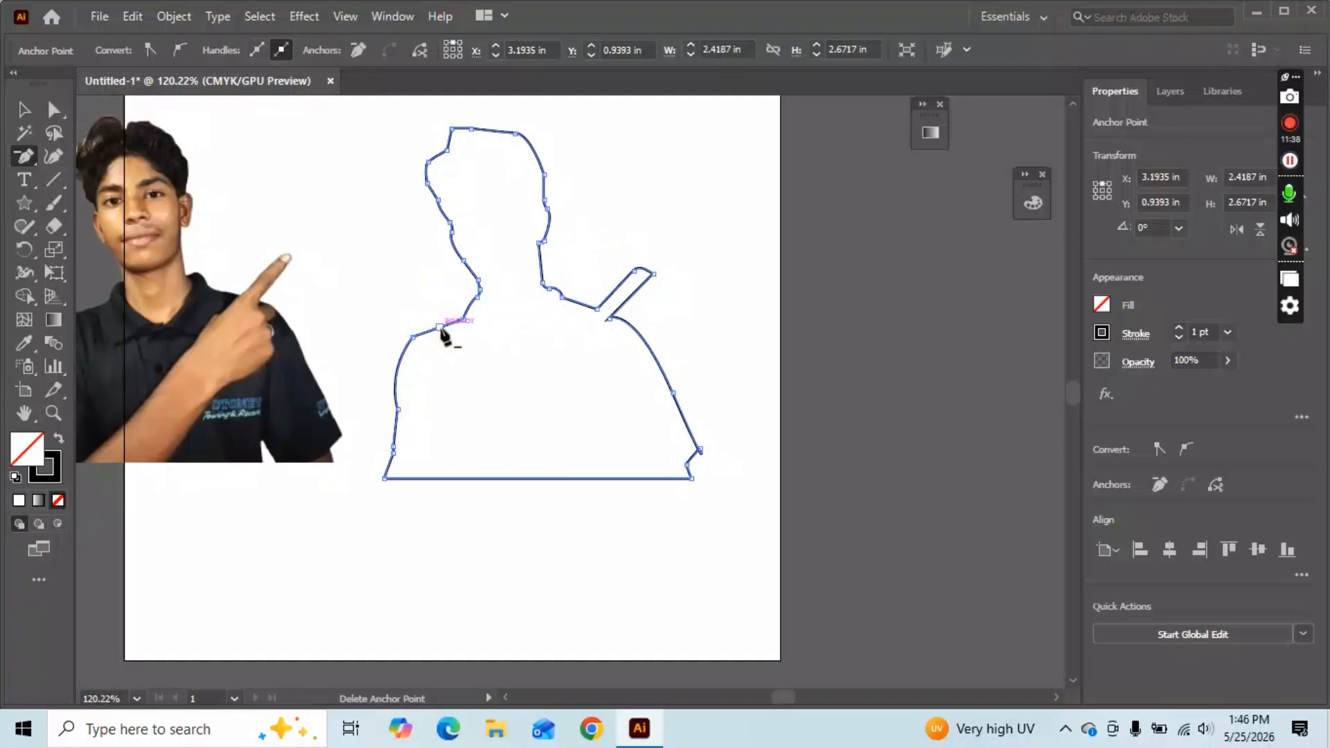
pyautogui.click(478, 288)
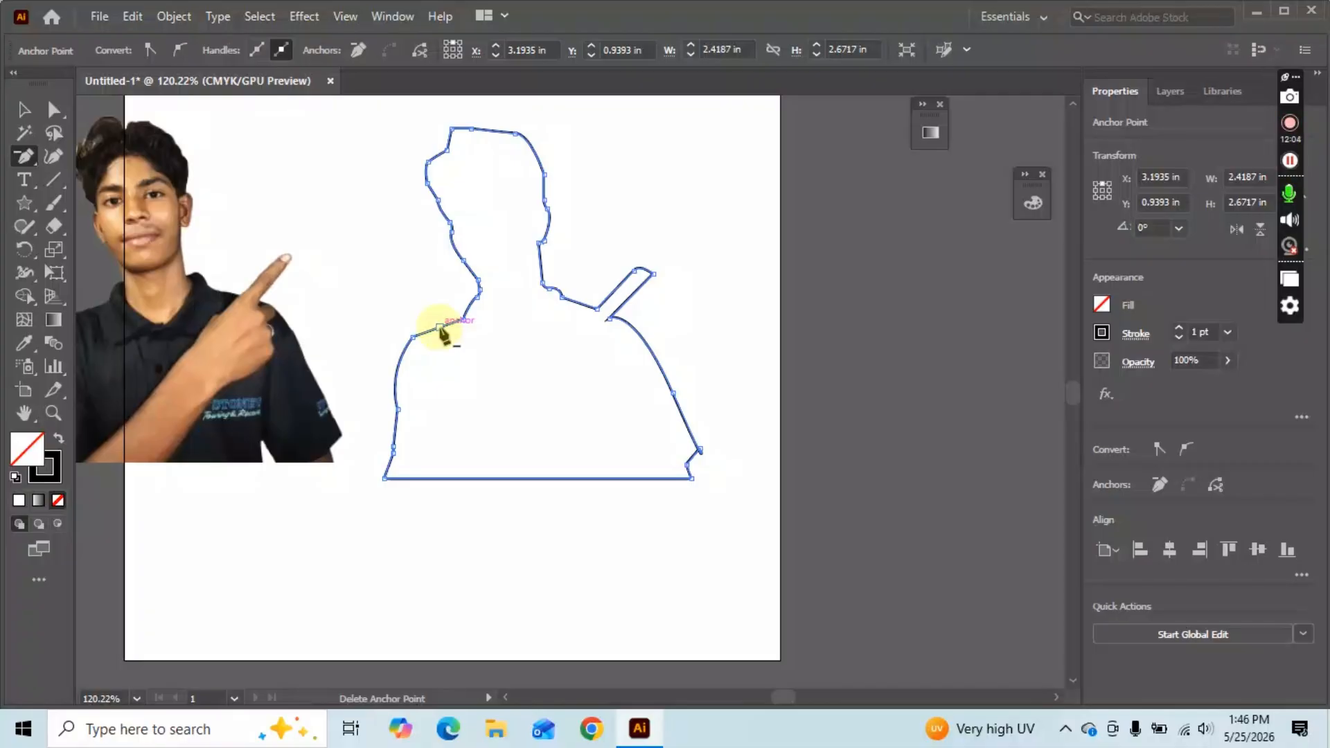
pyautogui.click(440, 326)
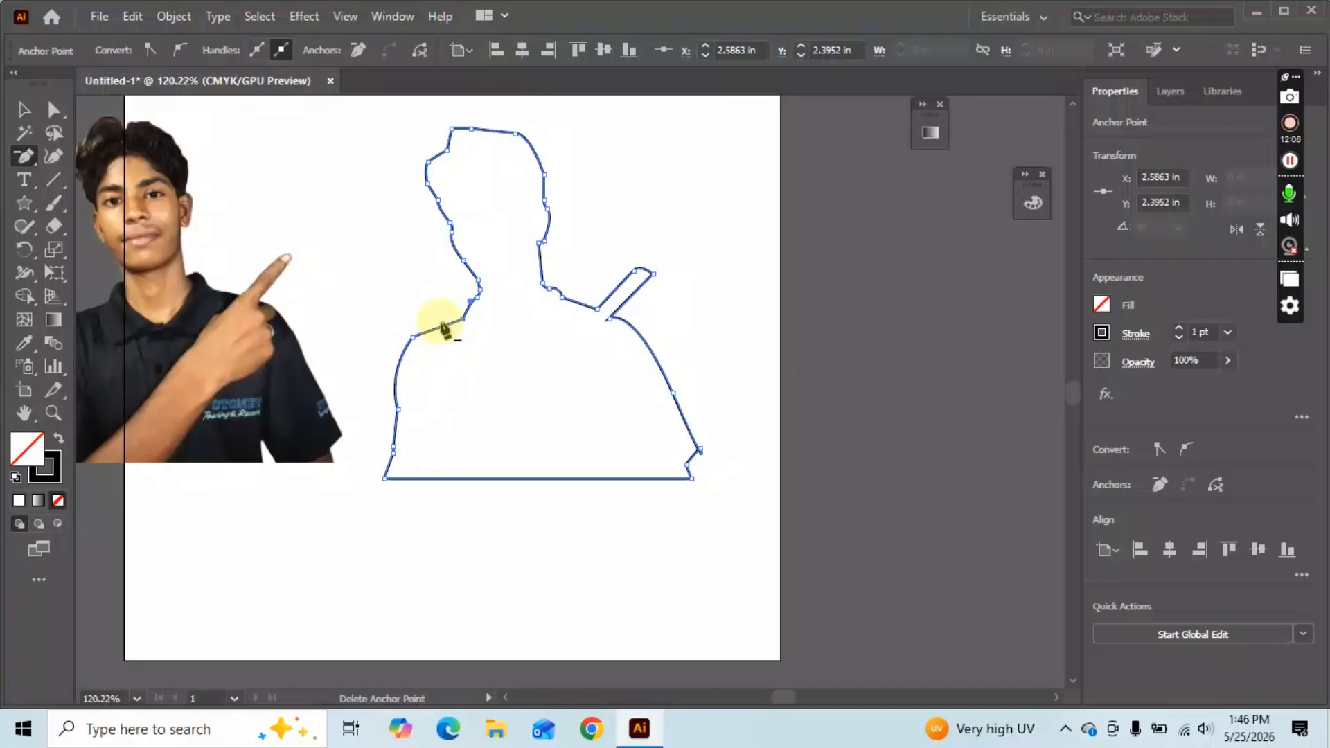
pyautogui.click(413, 338)
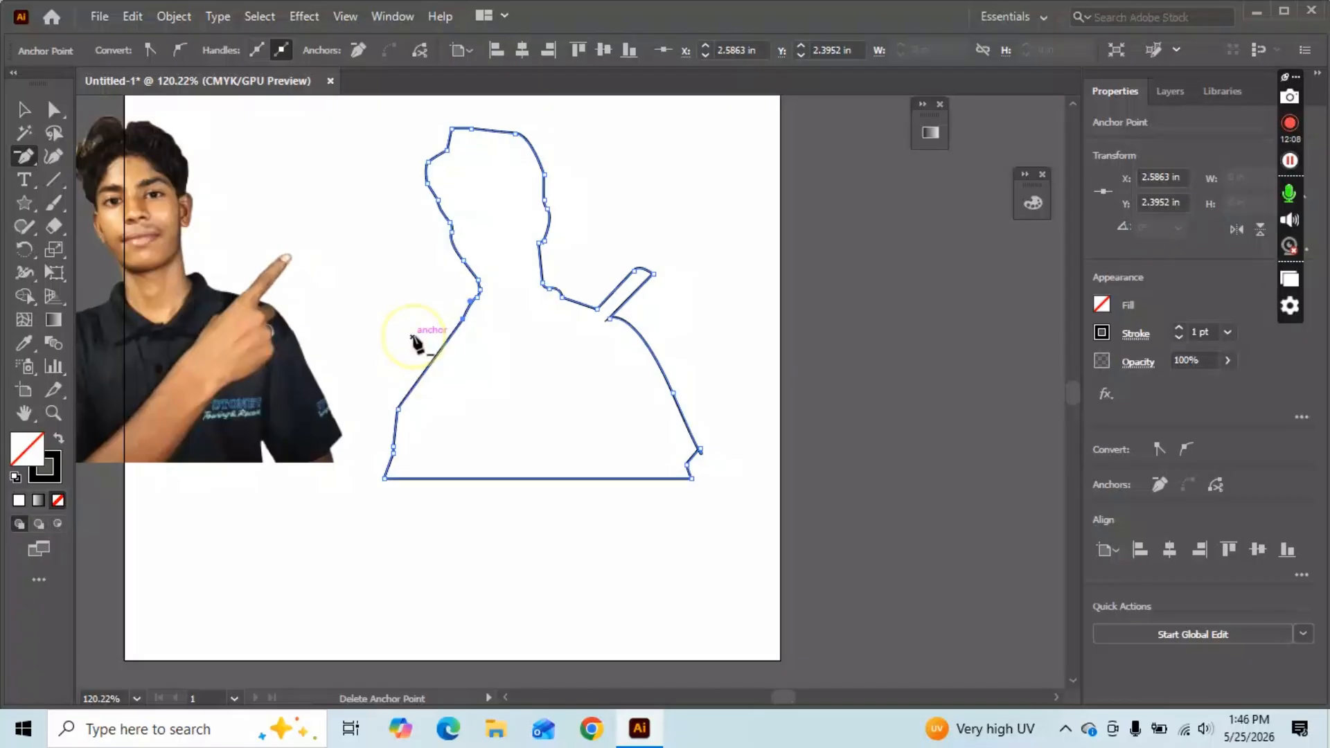
# Undo the last deletion, then delete anchors near the neck and at the bottom-right corner.
pyautogui.hotkey('ctrl', 'z')
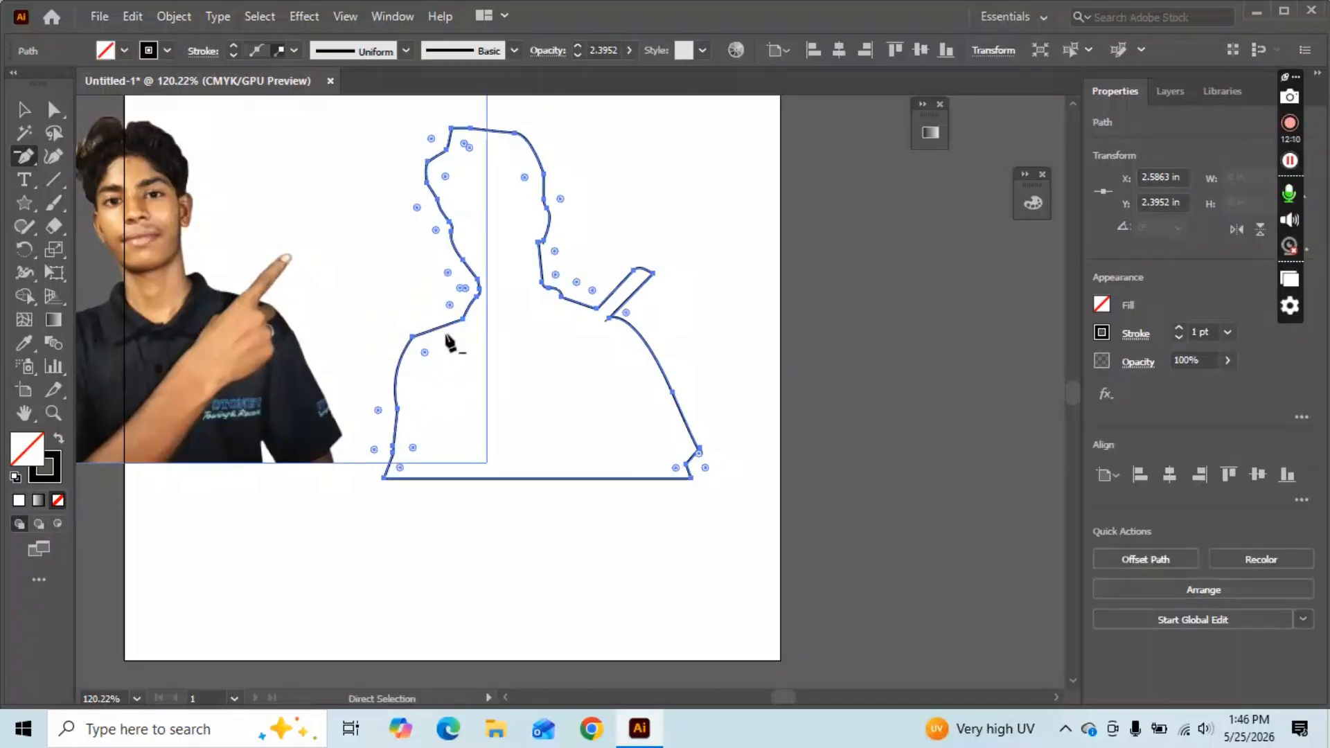
pyautogui.click(541, 244)
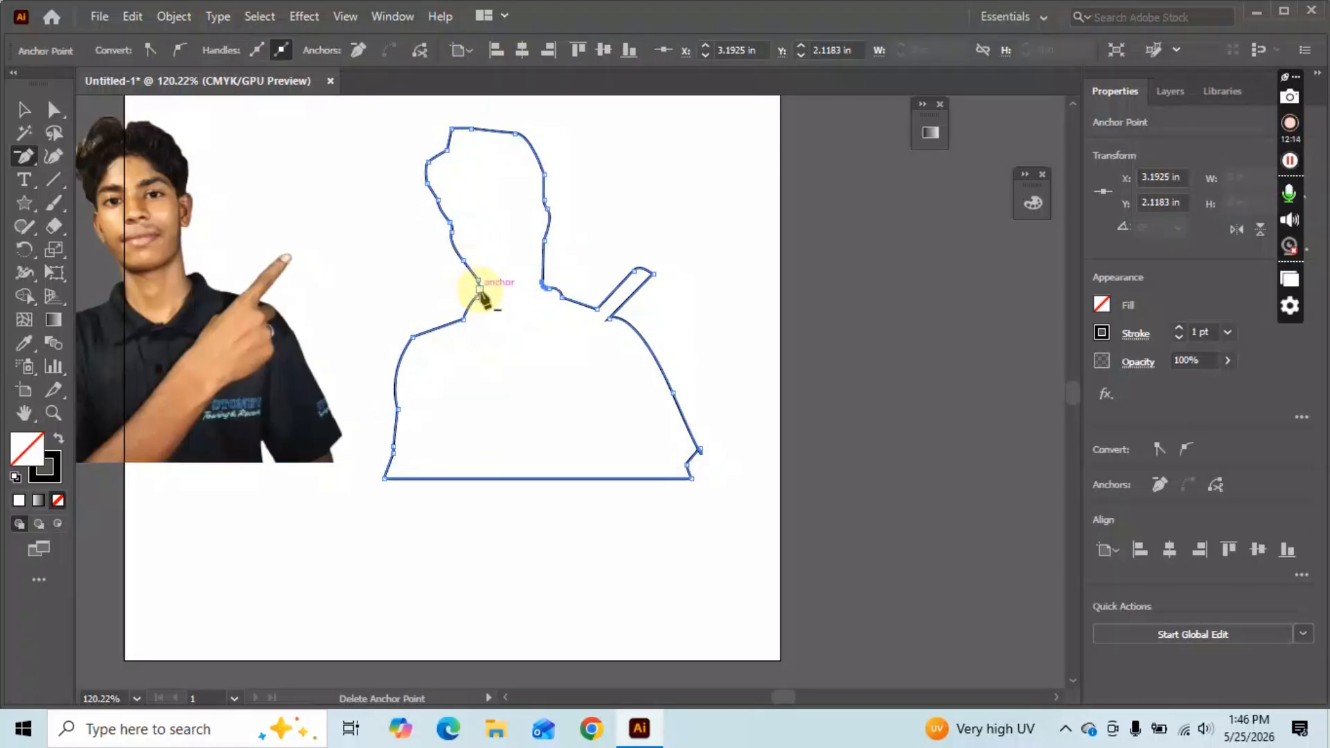
pyautogui.click(703, 454)
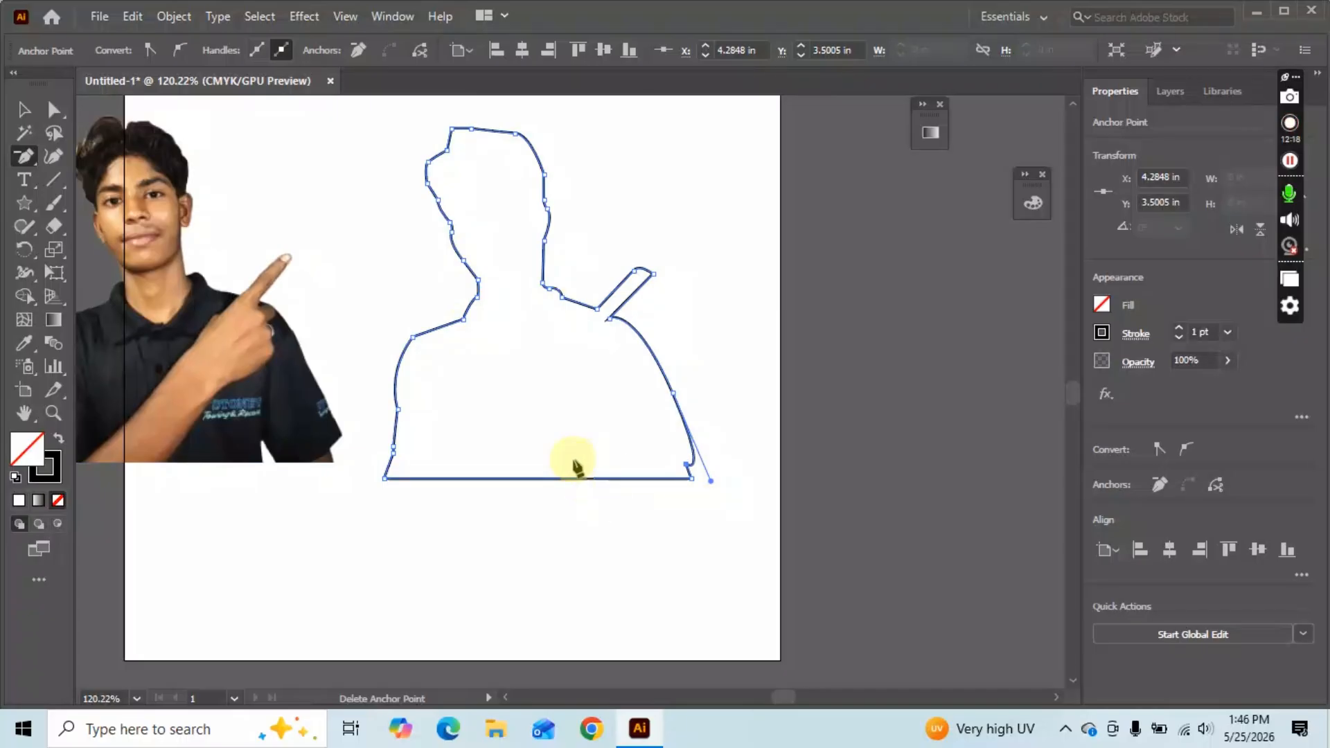
pyautogui.scroll(-1, 115, 242)
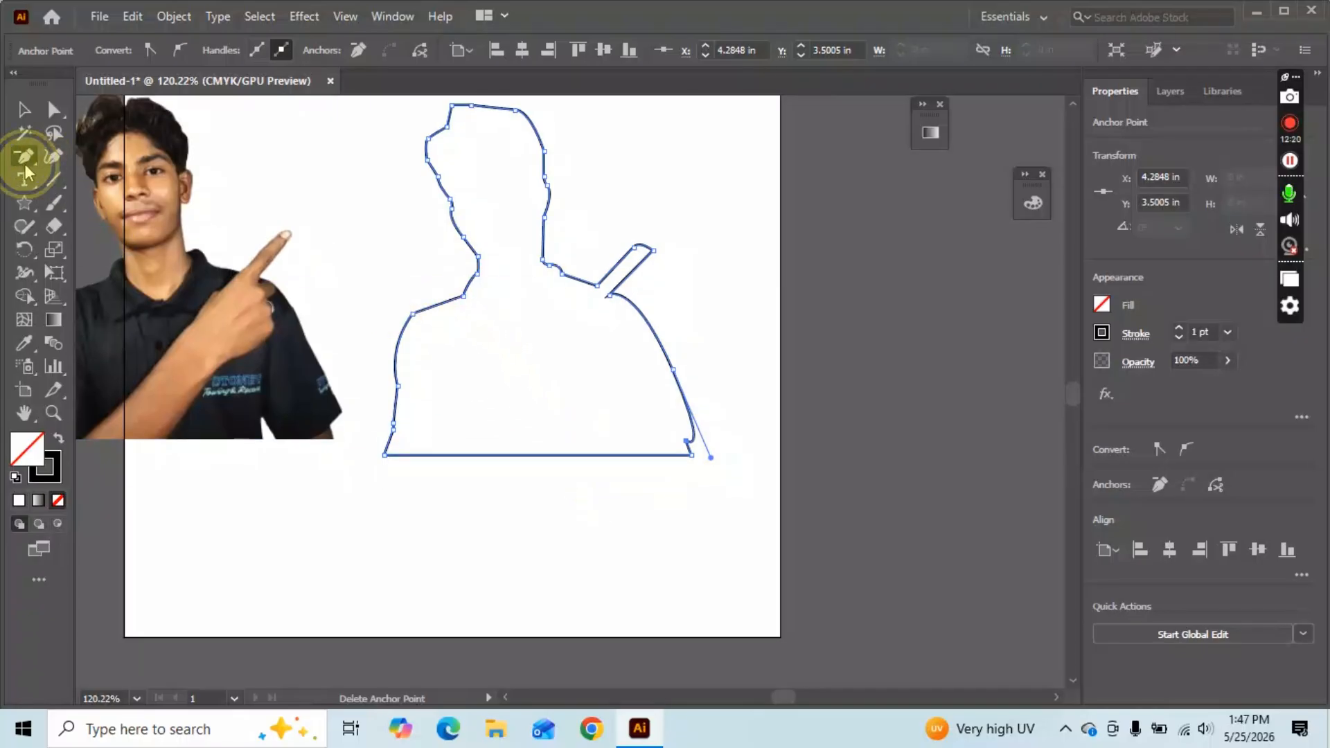
# Use the Anchor Point tool to bend the right shoulder, under-shoulder and strap segments into outward curves.
pyautogui.moveTo(24, 156); pyautogui.dragTo(98, 227)
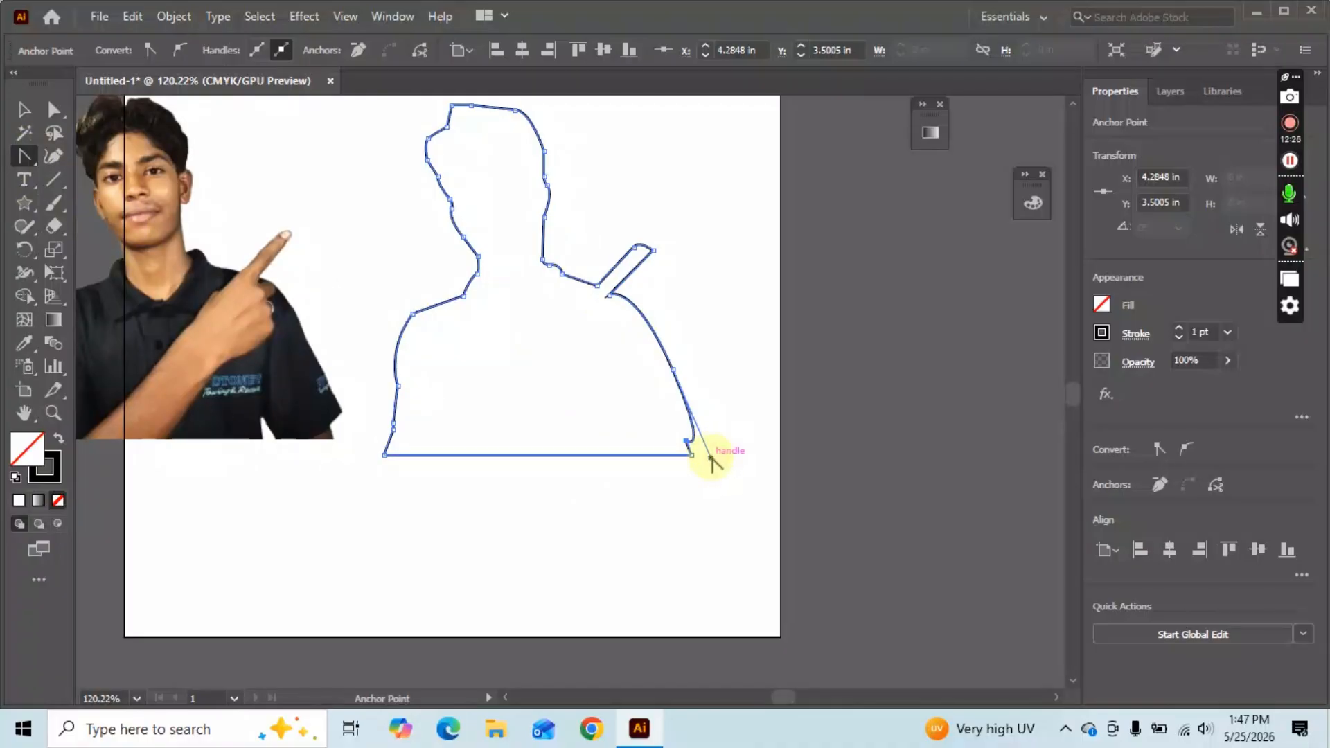
pyautogui.moveTo(711, 460); pyautogui.dragTo(663, 387)
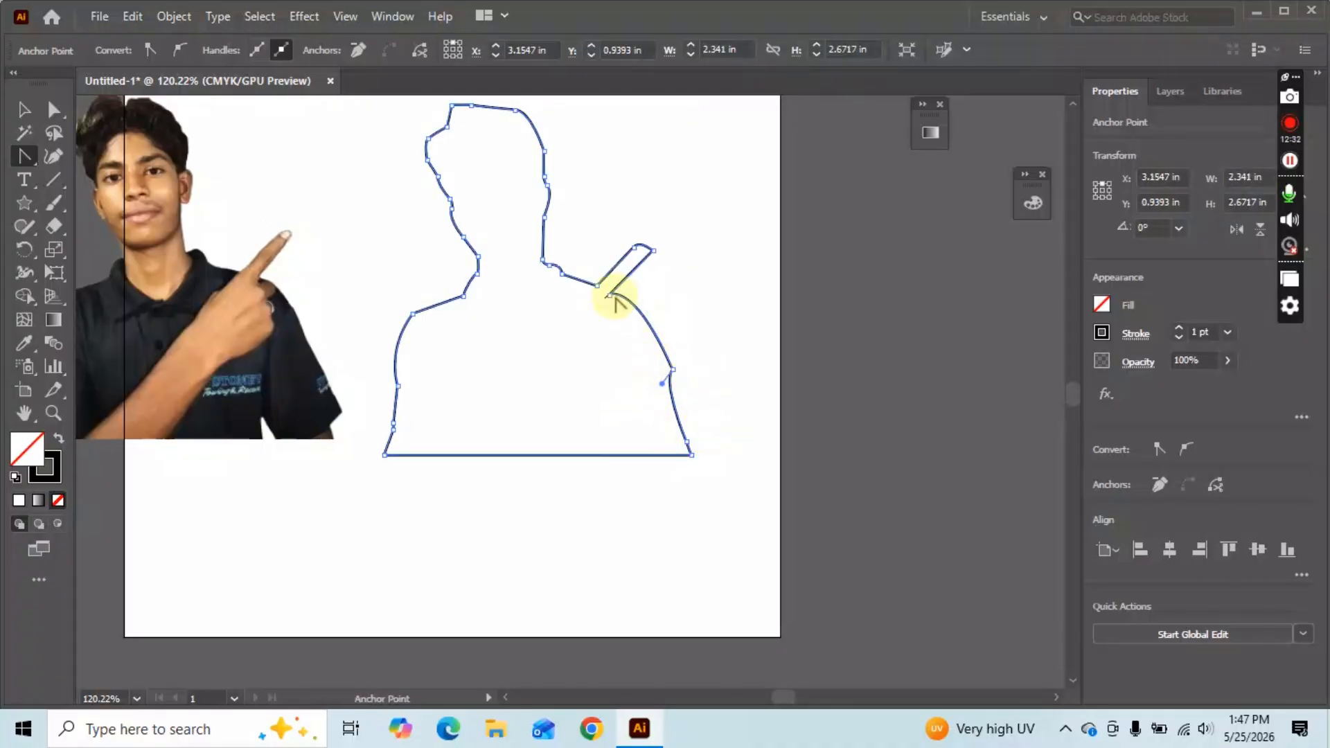
pyautogui.moveTo(611, 299); pyautogui.dragTo(651, 281)
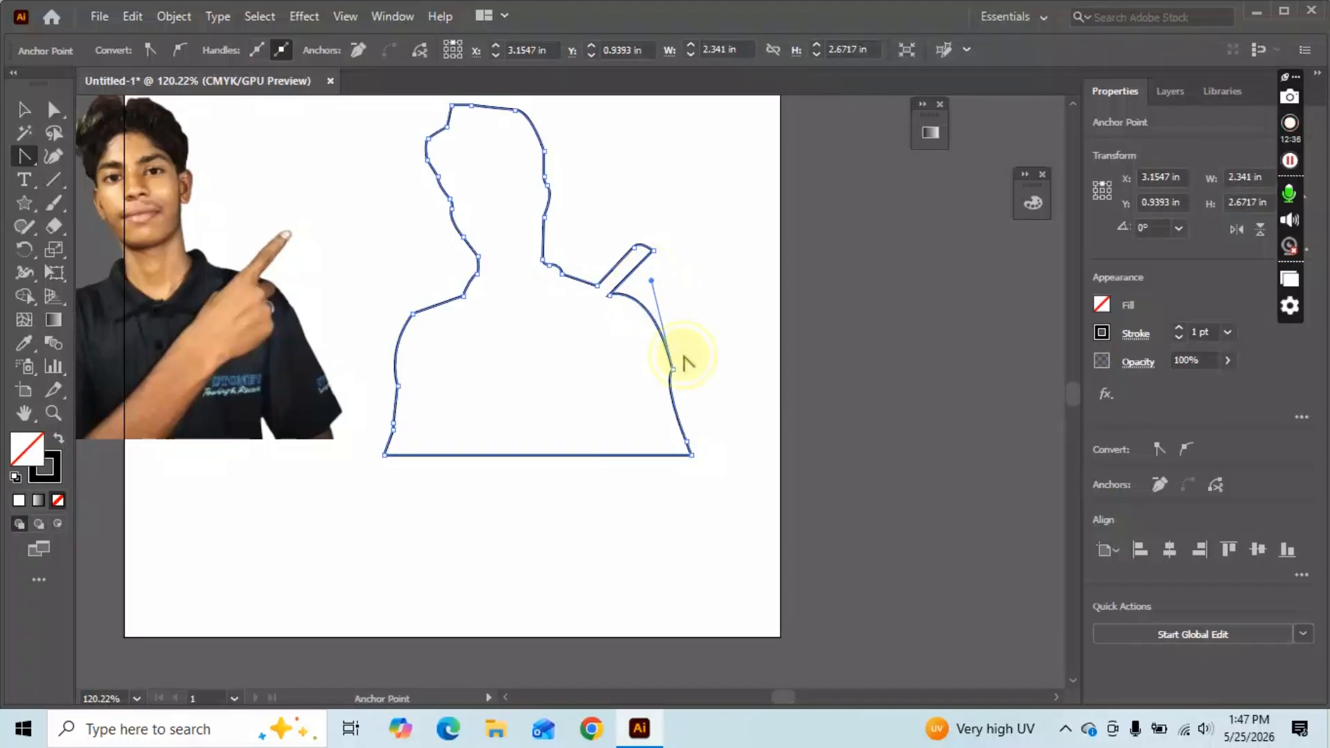
pyautogui.scroll(-1, 520, 305)
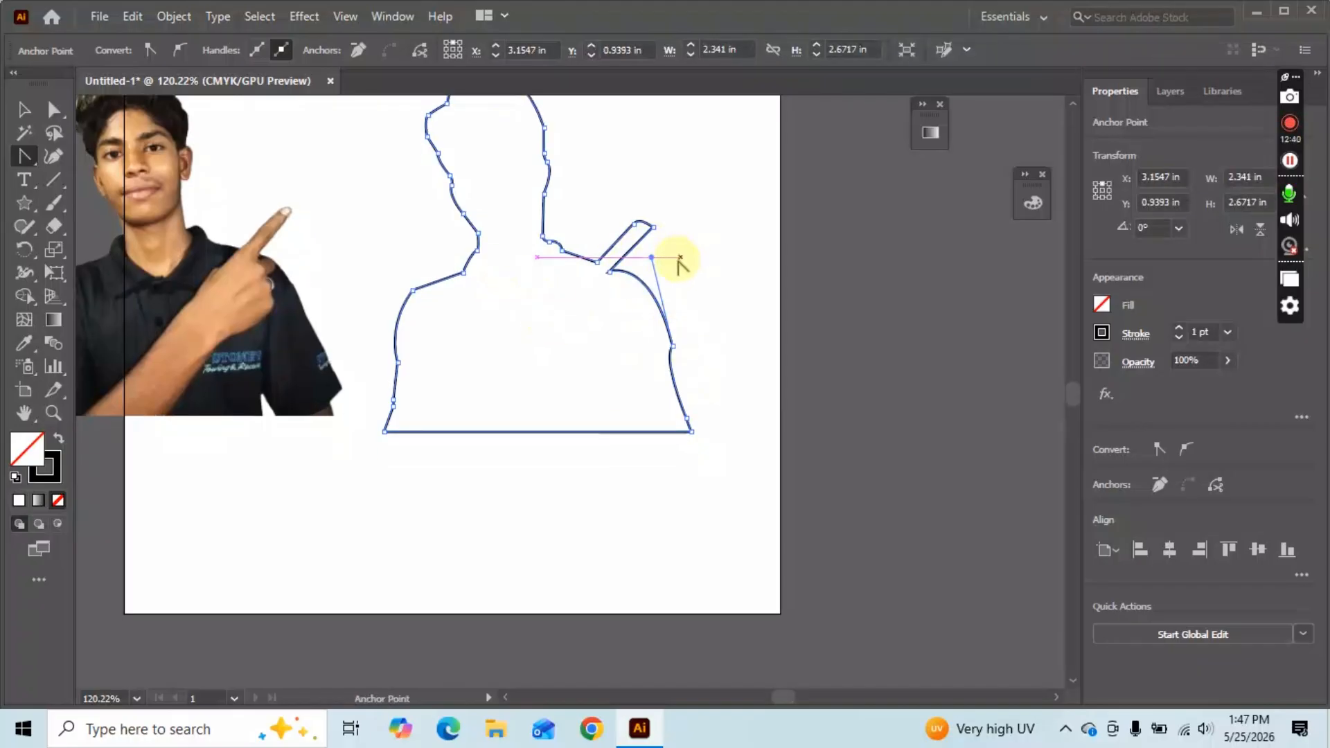
pyautogui.moveTo(678, 259); pyautogui.dragTo(670, 258)
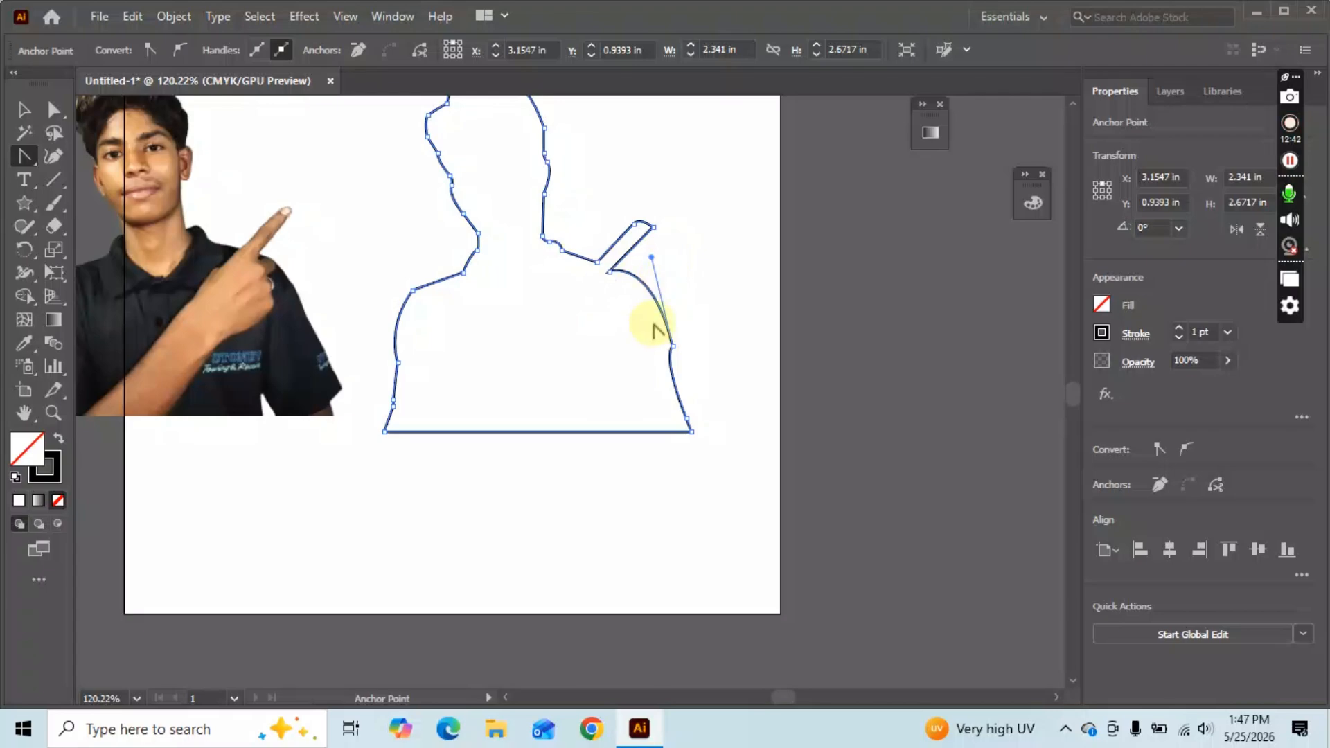
pyautogui.moveTo(653, 293); pyautogui.dragTo(615, 358)
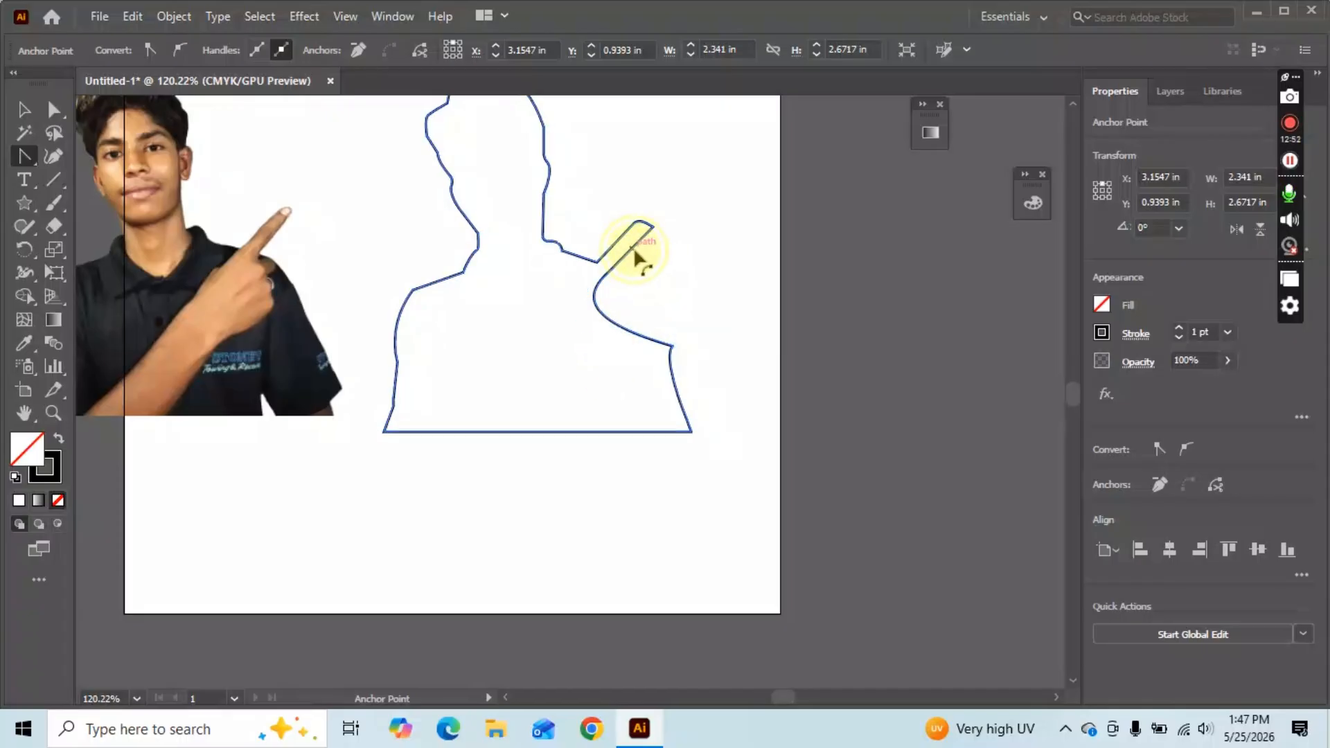
pyautogui.moveTo(636, 258); pyautogui.dragTo(609, 208)
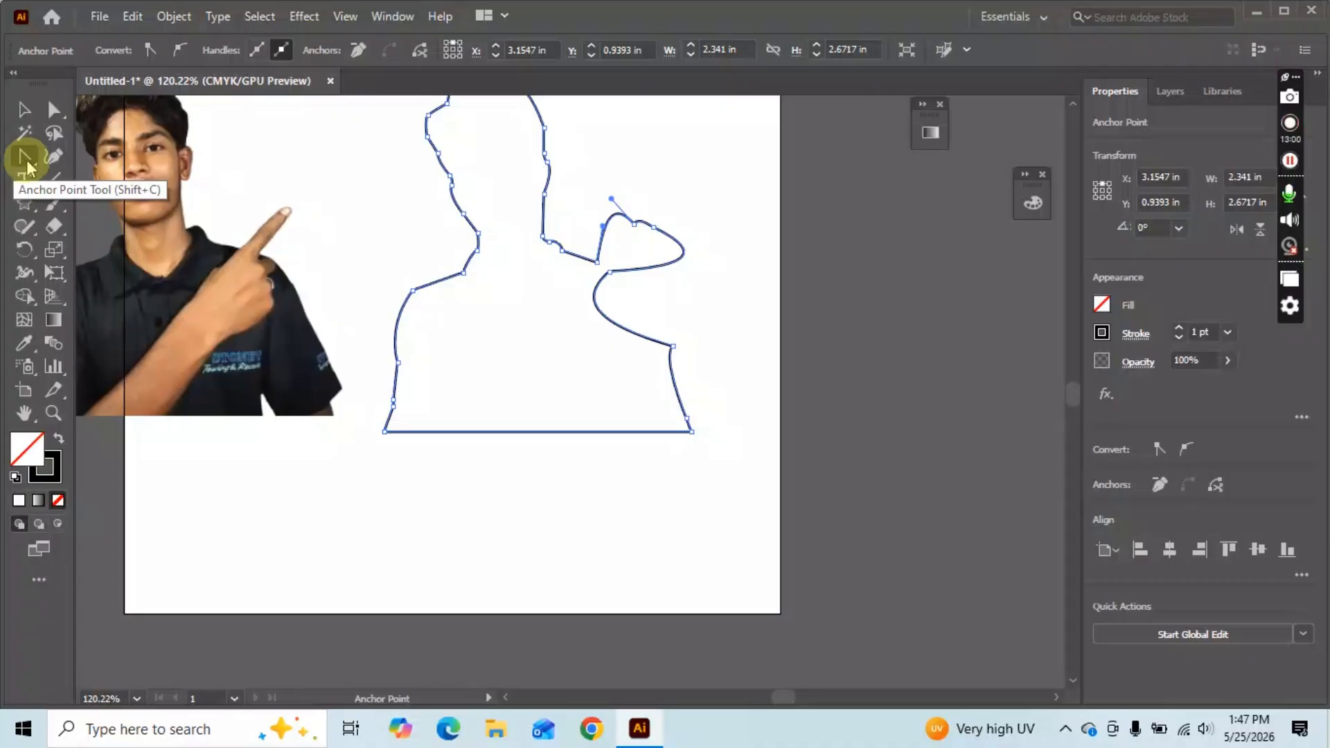
pyautogui.scroll(1, 600, 383)
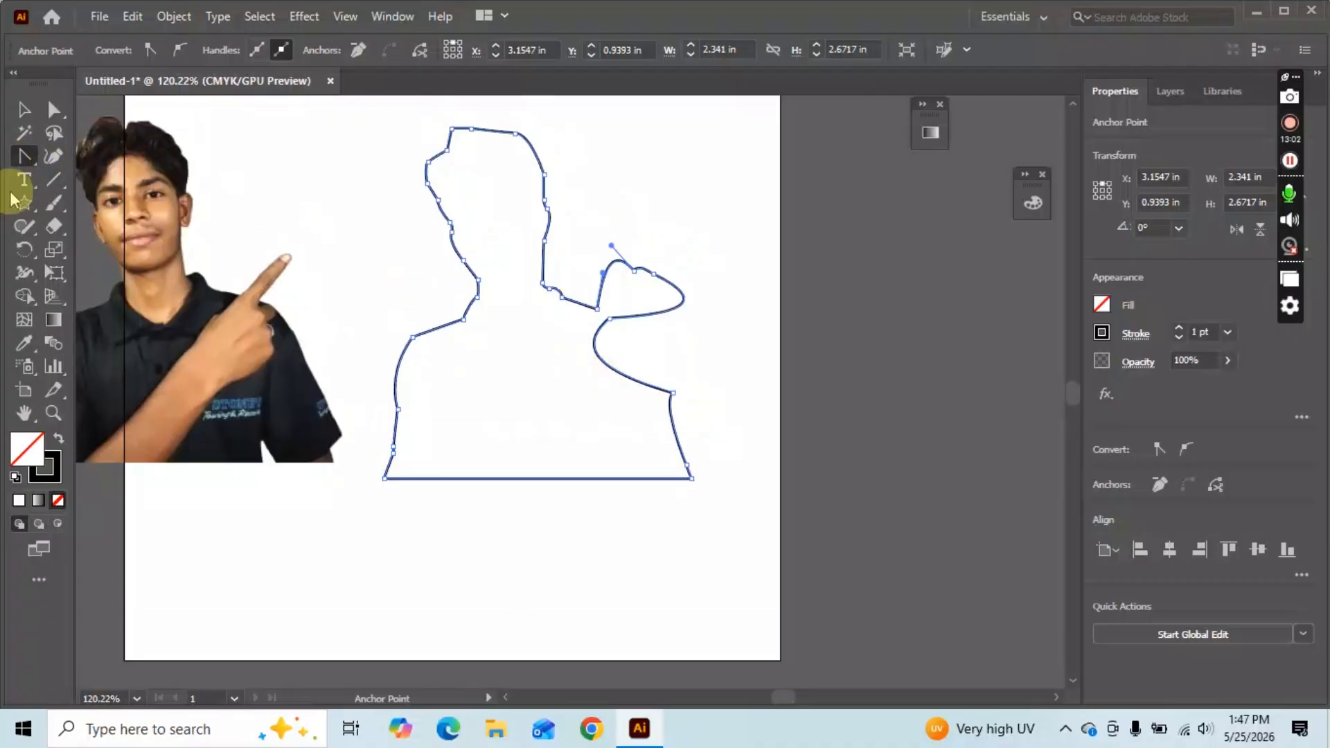
pyautogui.click(23, 158)
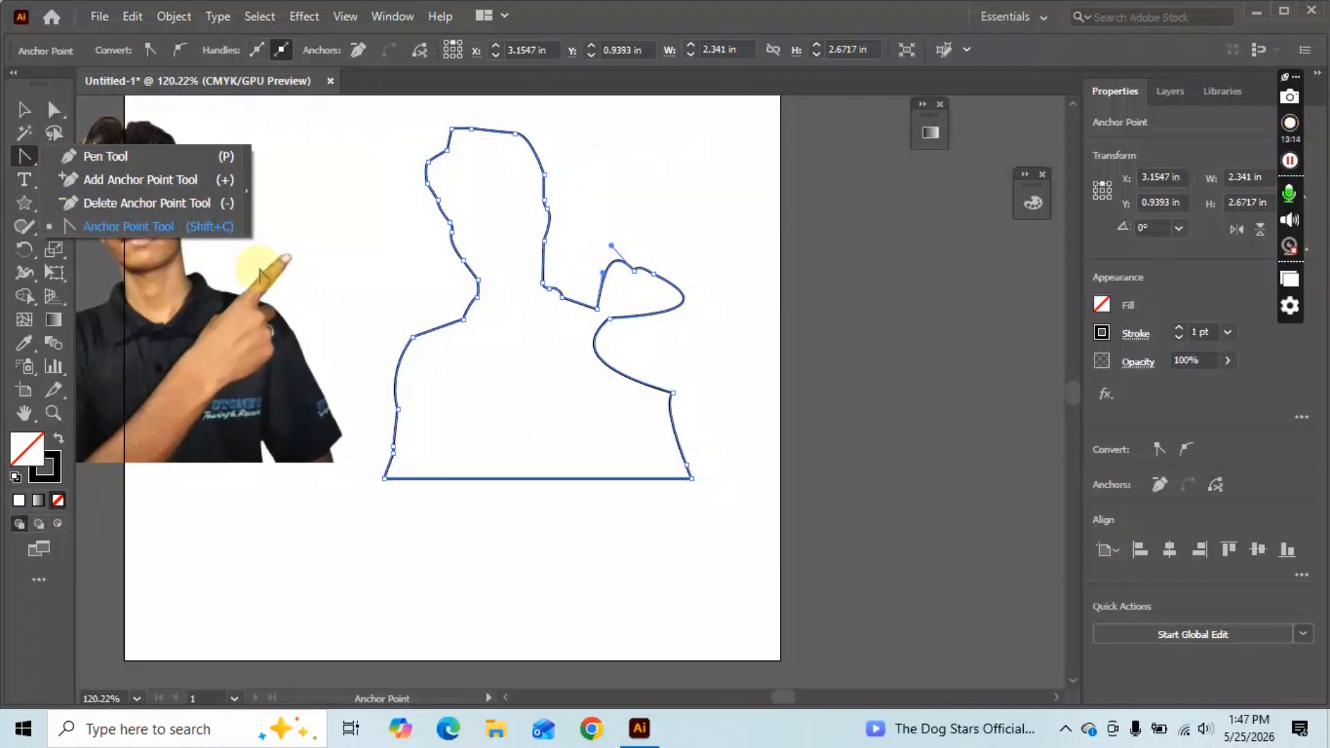
# Switch to the Pen tool and leave the traced outline deselected.
pyautogui.click(24, 180)
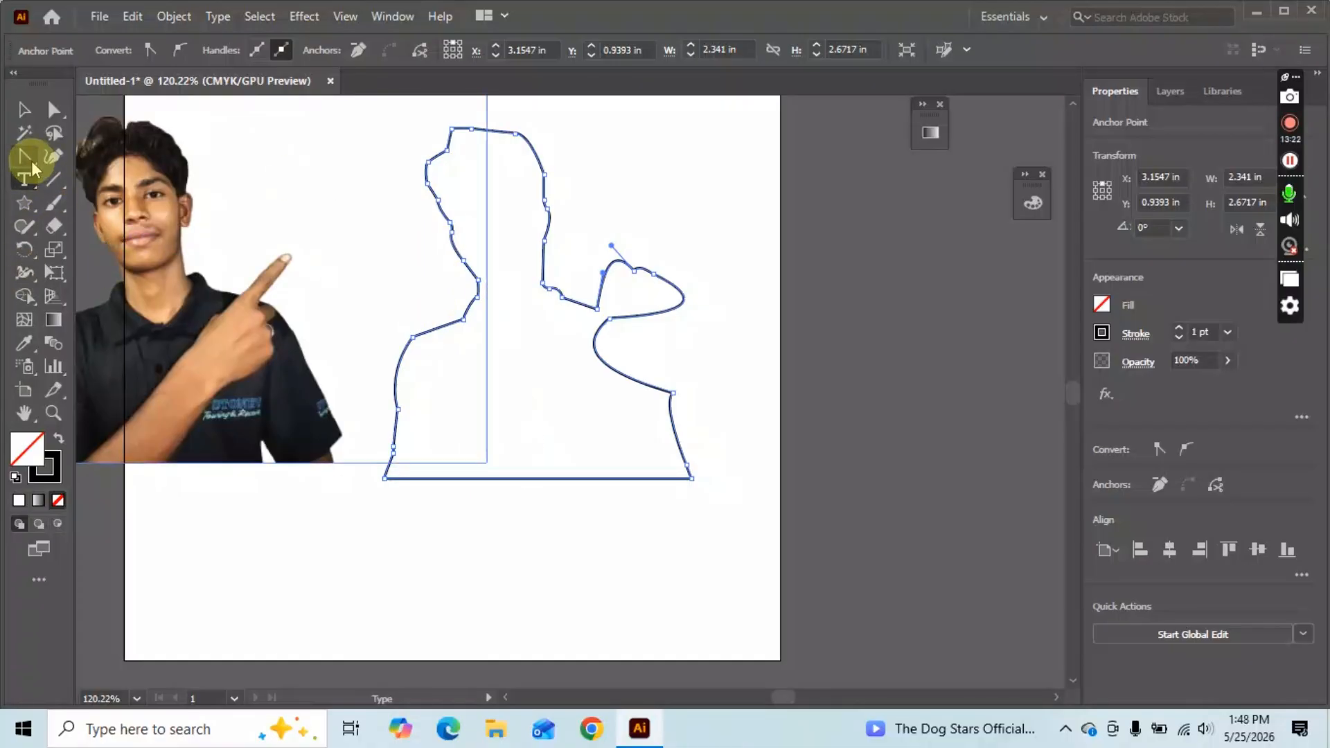
pyautogui.moveTo(28, 159); pyautogui.dragTo(84, 152)
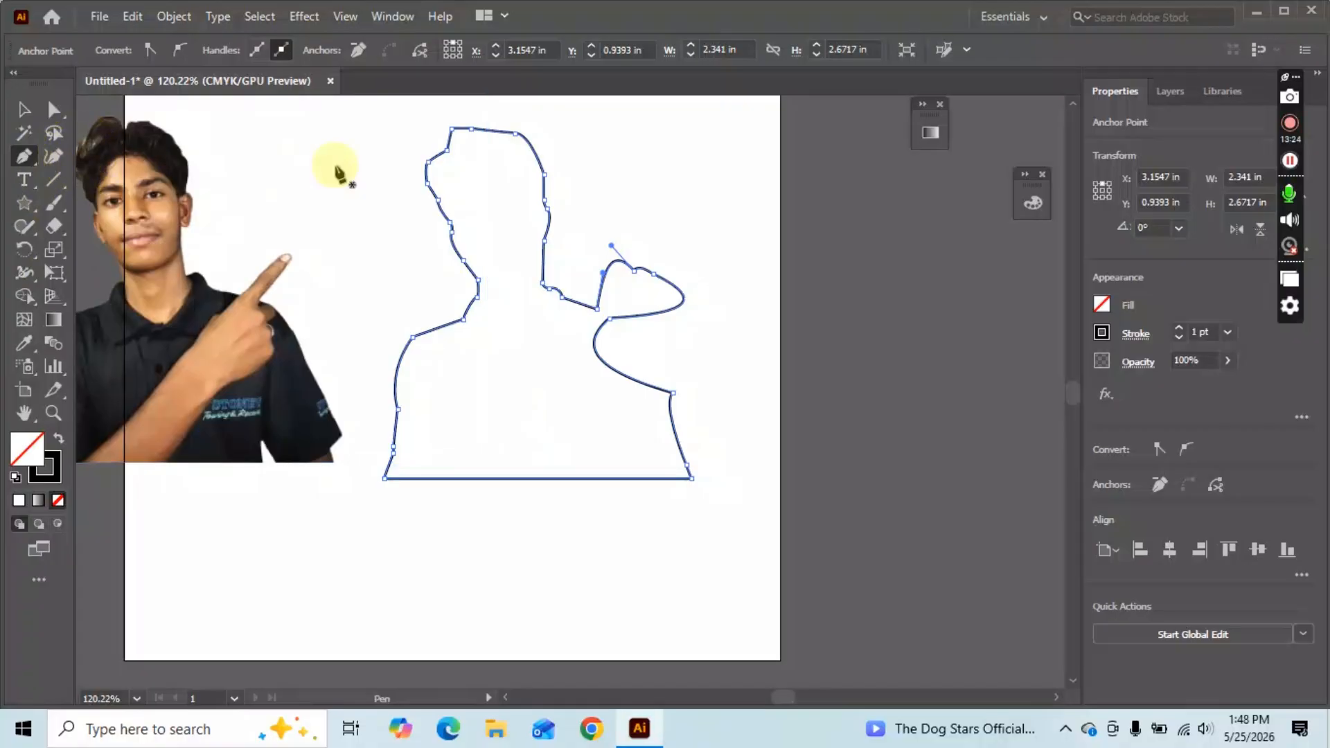
pyautogui.click(1288, 123)
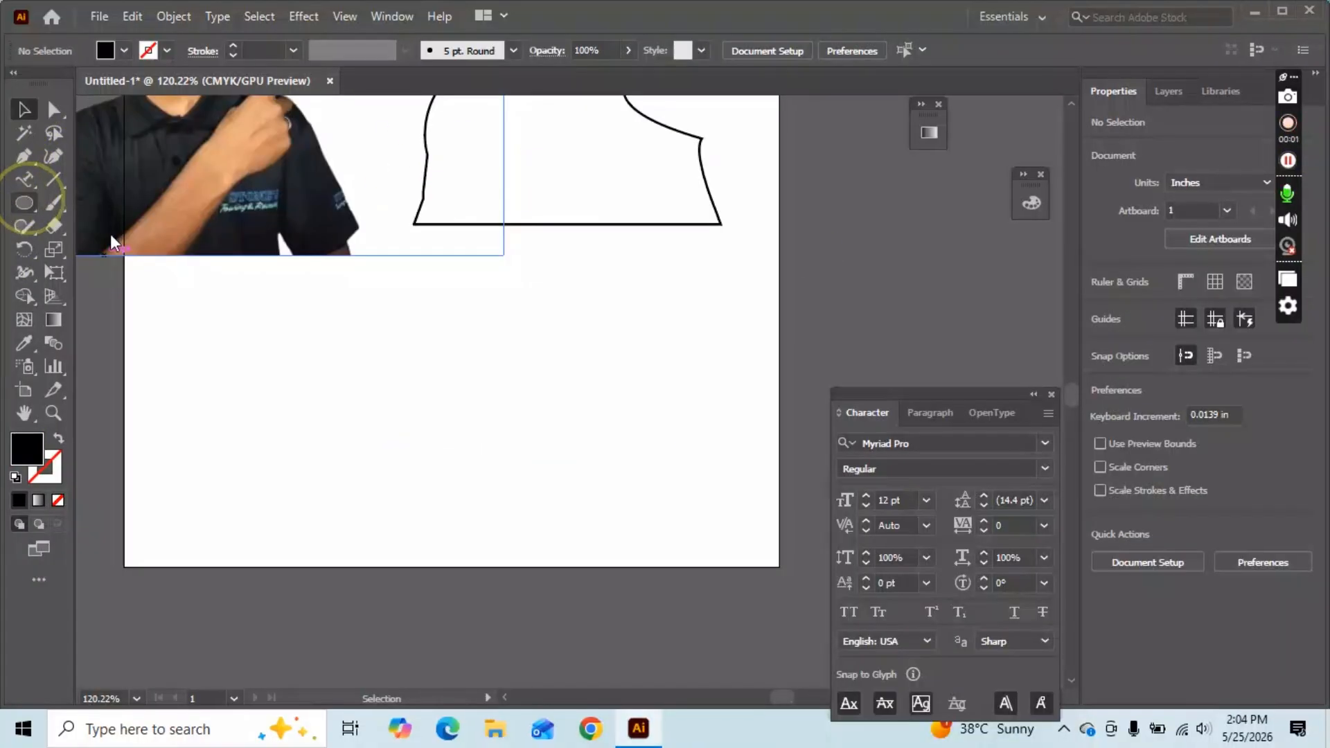
# Draw a circle below the outline with no fill and a black 1 pt stroke, then deselect it.
pyautogui.click(27, 201)
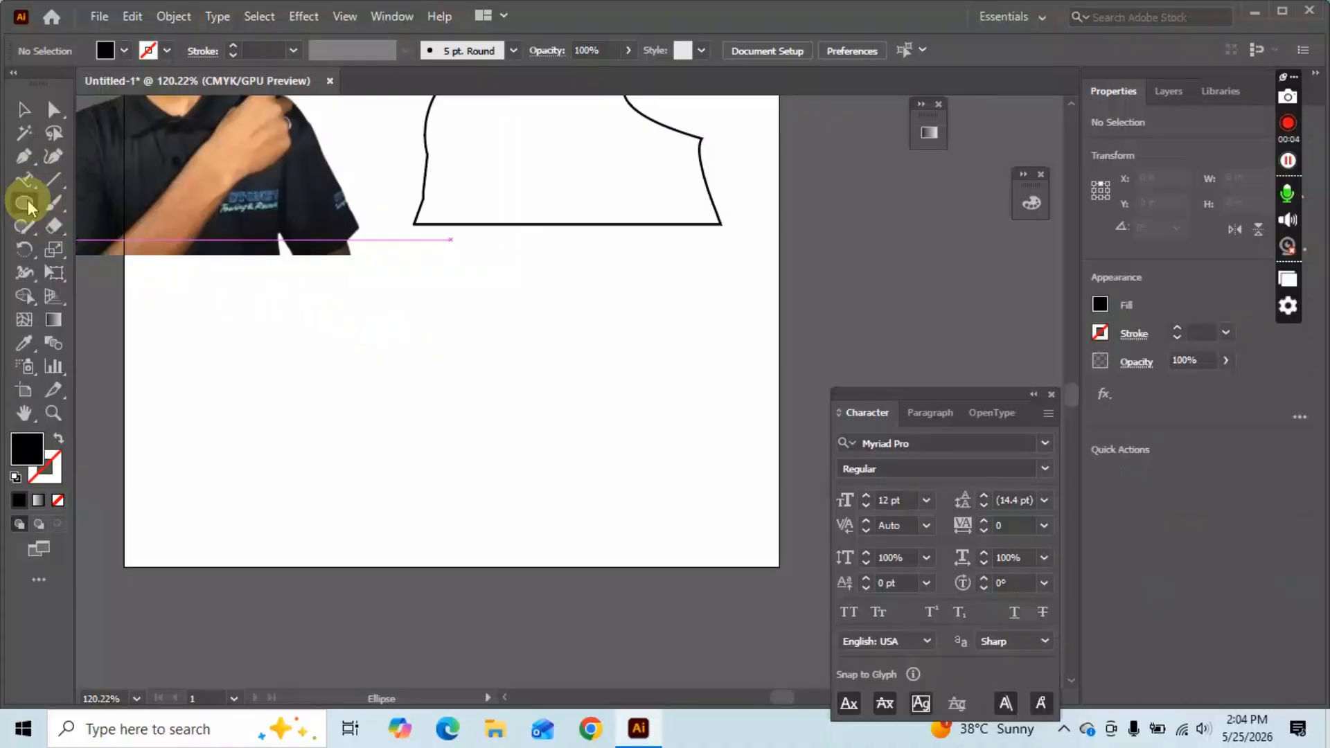
pyautogui.moveTo(306, 312); pyautogui.dragTo(509, 465)
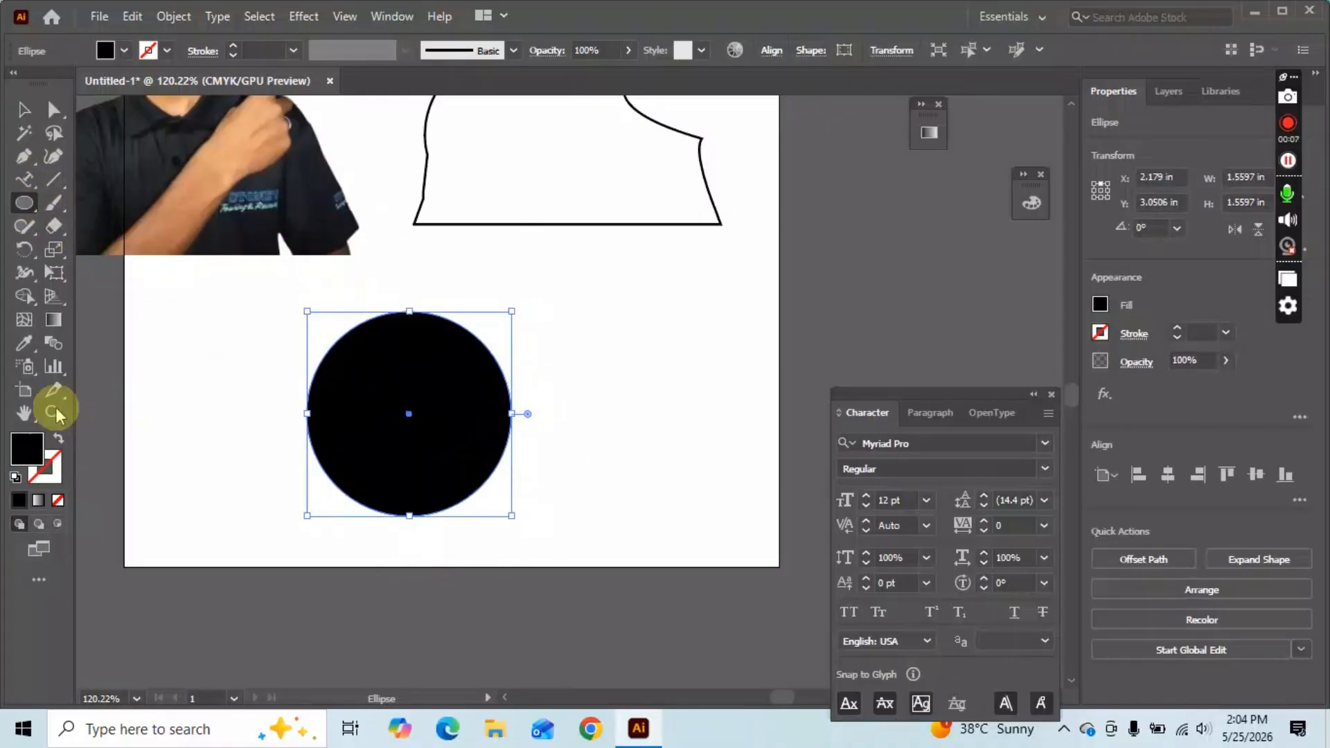
pyautogui.click(59, 438)
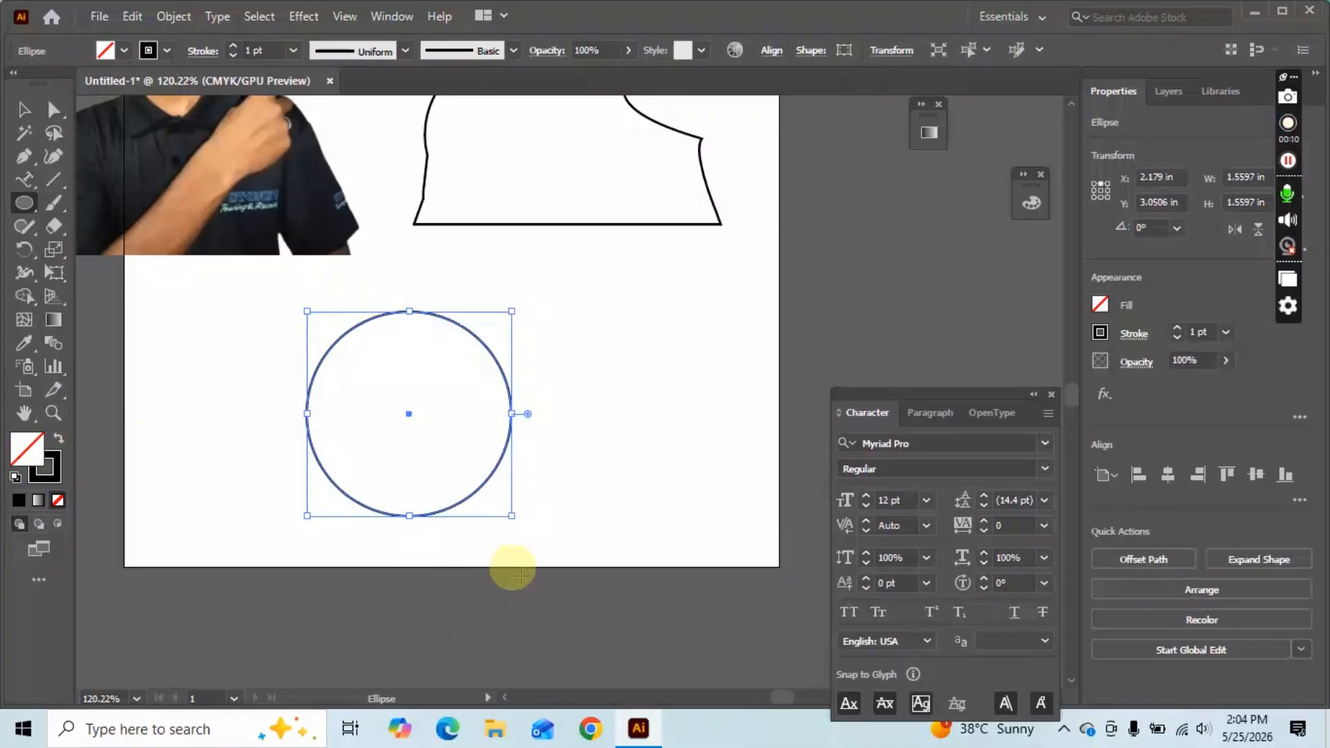
pyautogui.press('v')
pyautogui.click(579, 383)
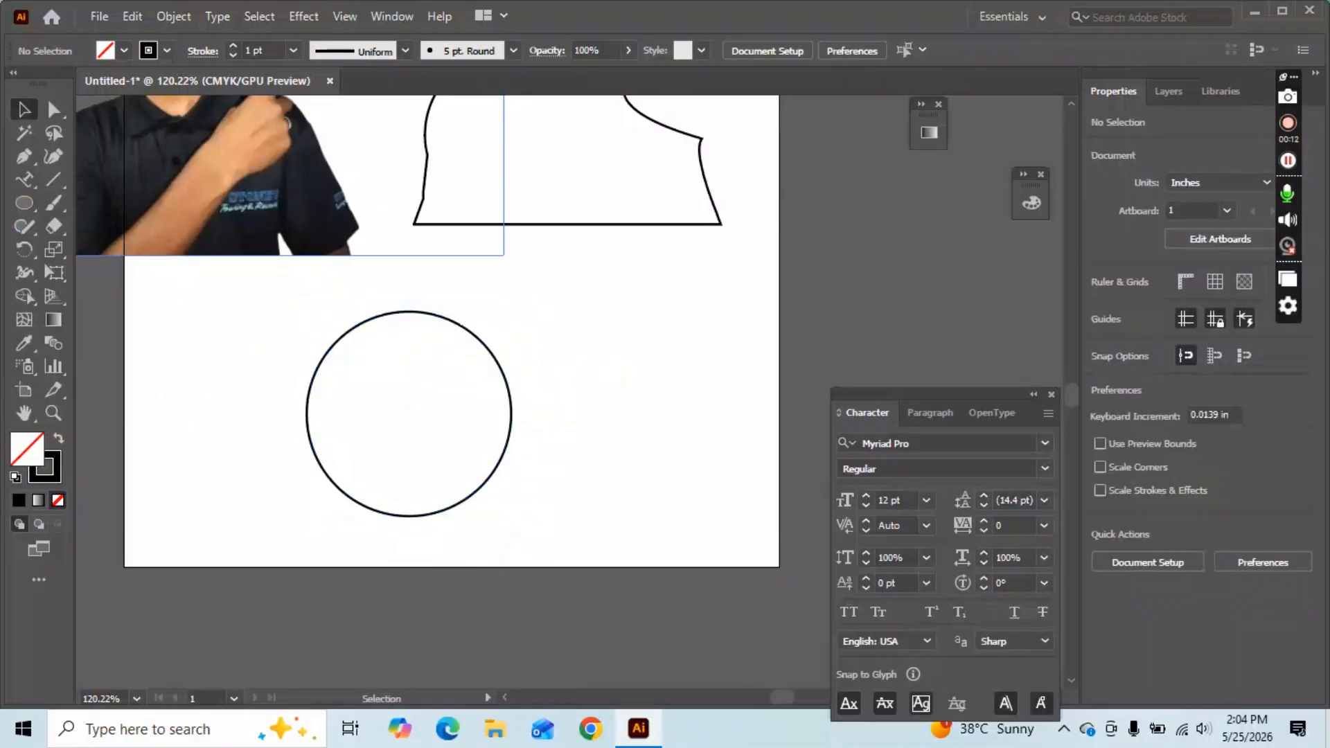
# Use Type on a Path on the circle, replace the placeholder with a short name, then deselect.
pyautogui.click(23, 181)
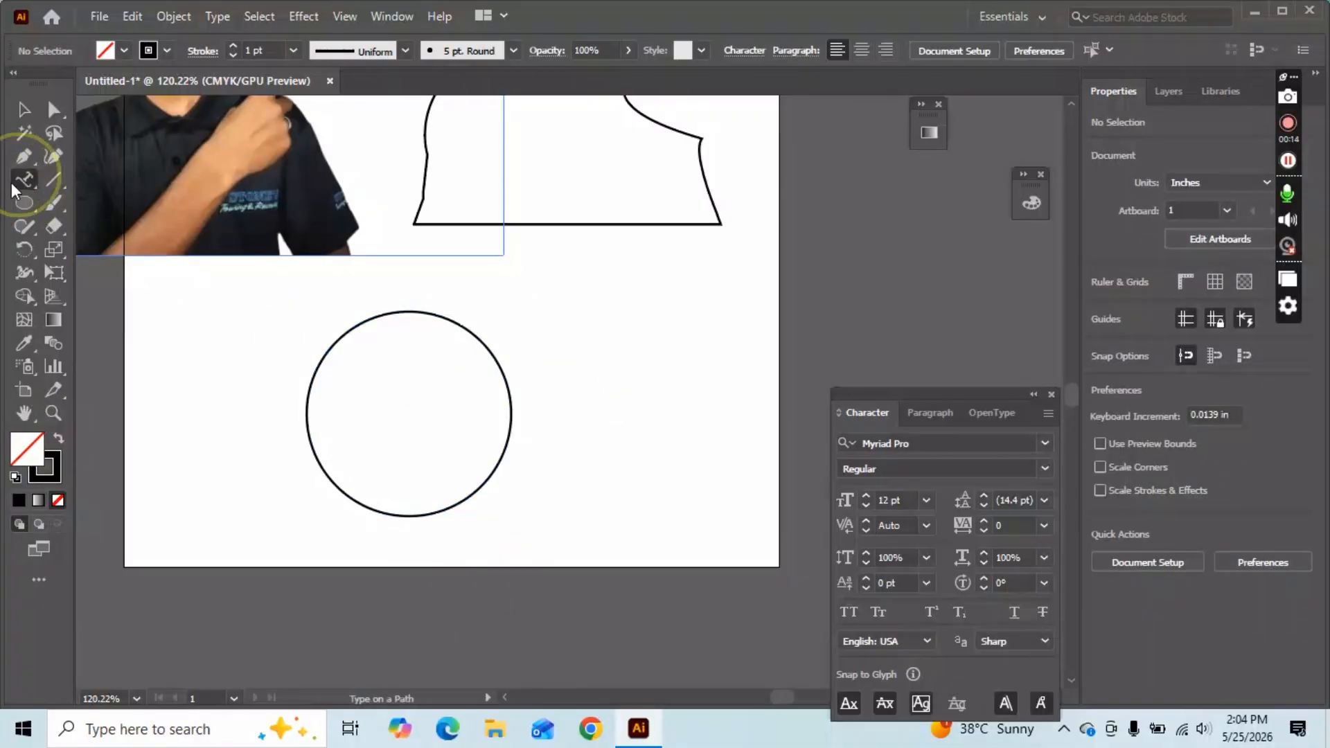
pyautogui.click(343, 329)
pyautogui.click(351, 326)
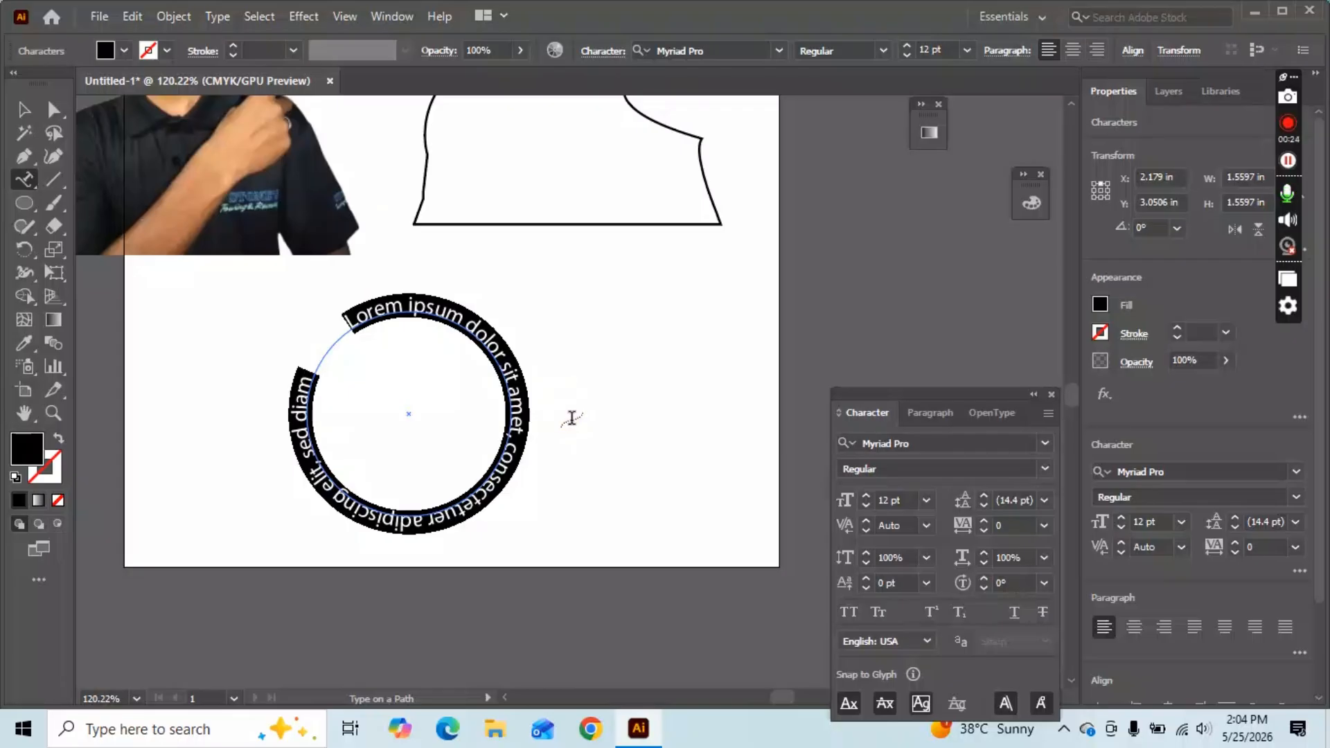
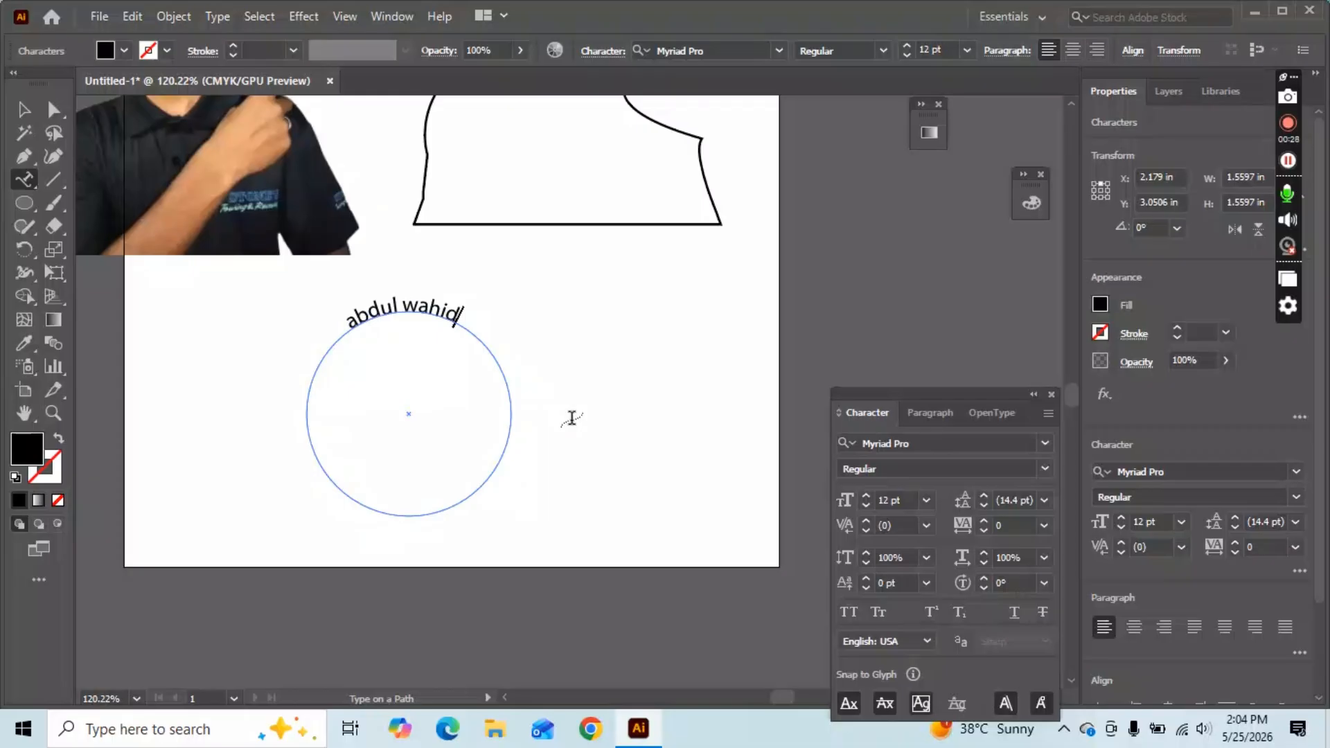
pyautogui.click(25, 110)
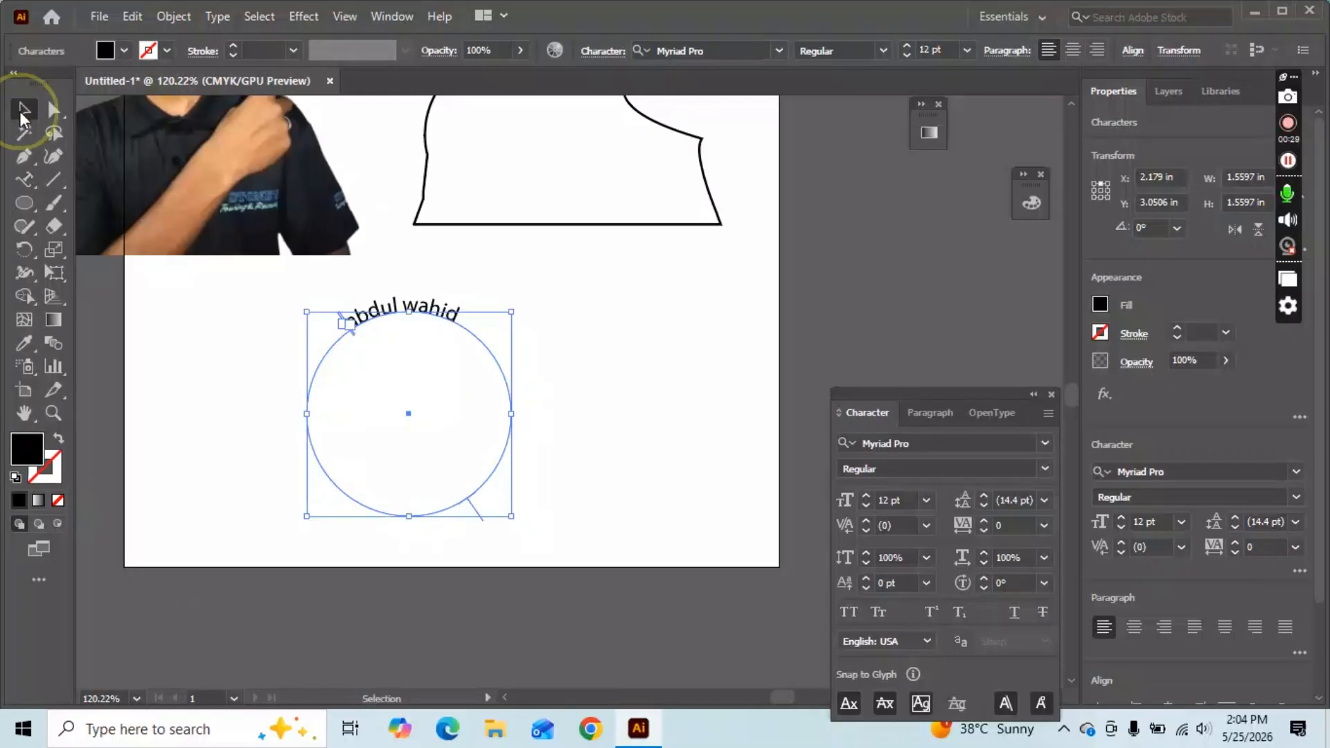
pyautogui.click(693, 439)
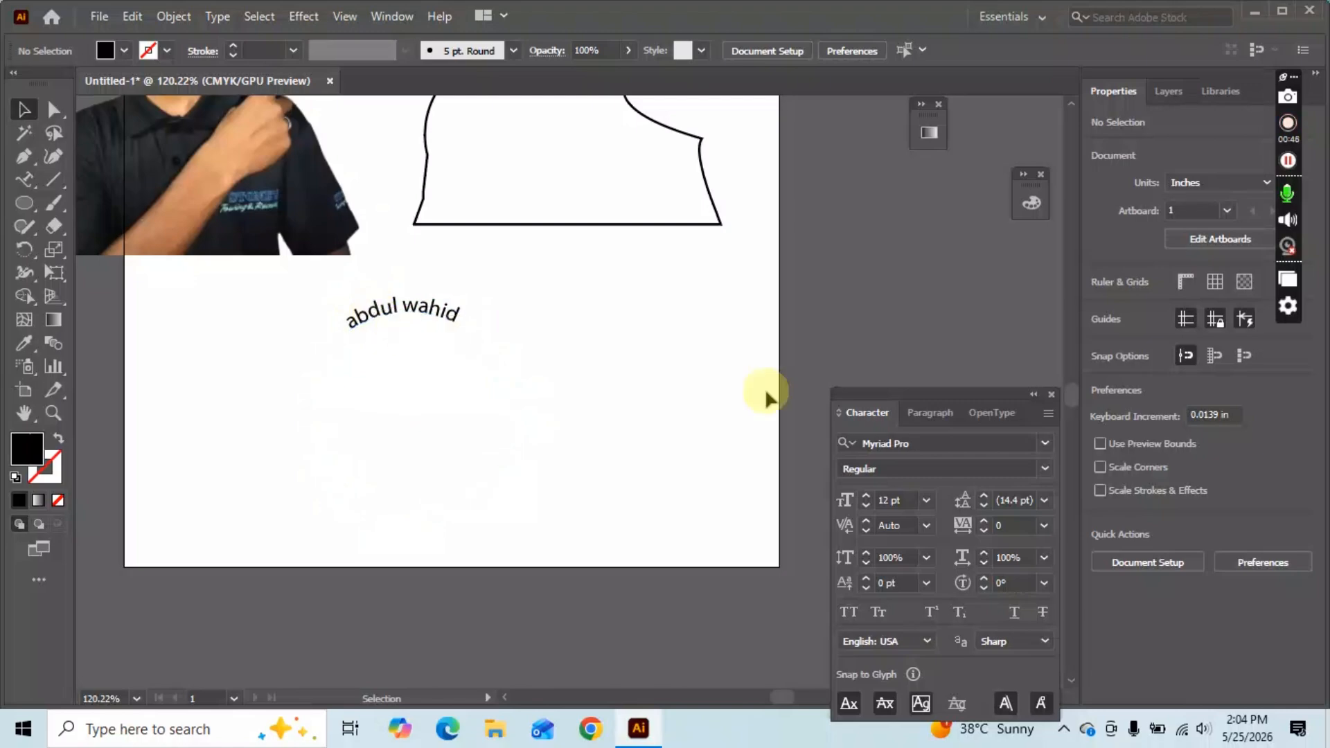
# Set the curved name's tracking to 200 in the Character panel.
pyautogui.click(1042, 525)
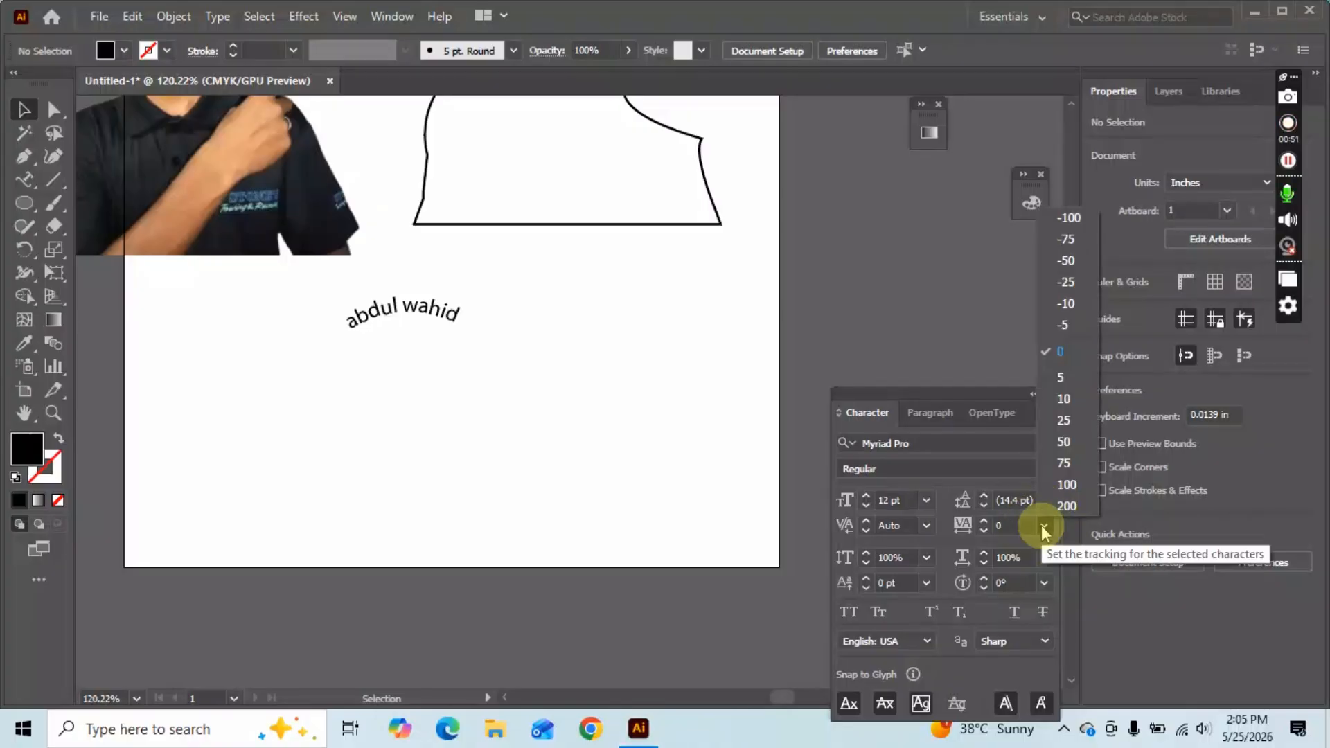
pyautogui.click(1062, 484)
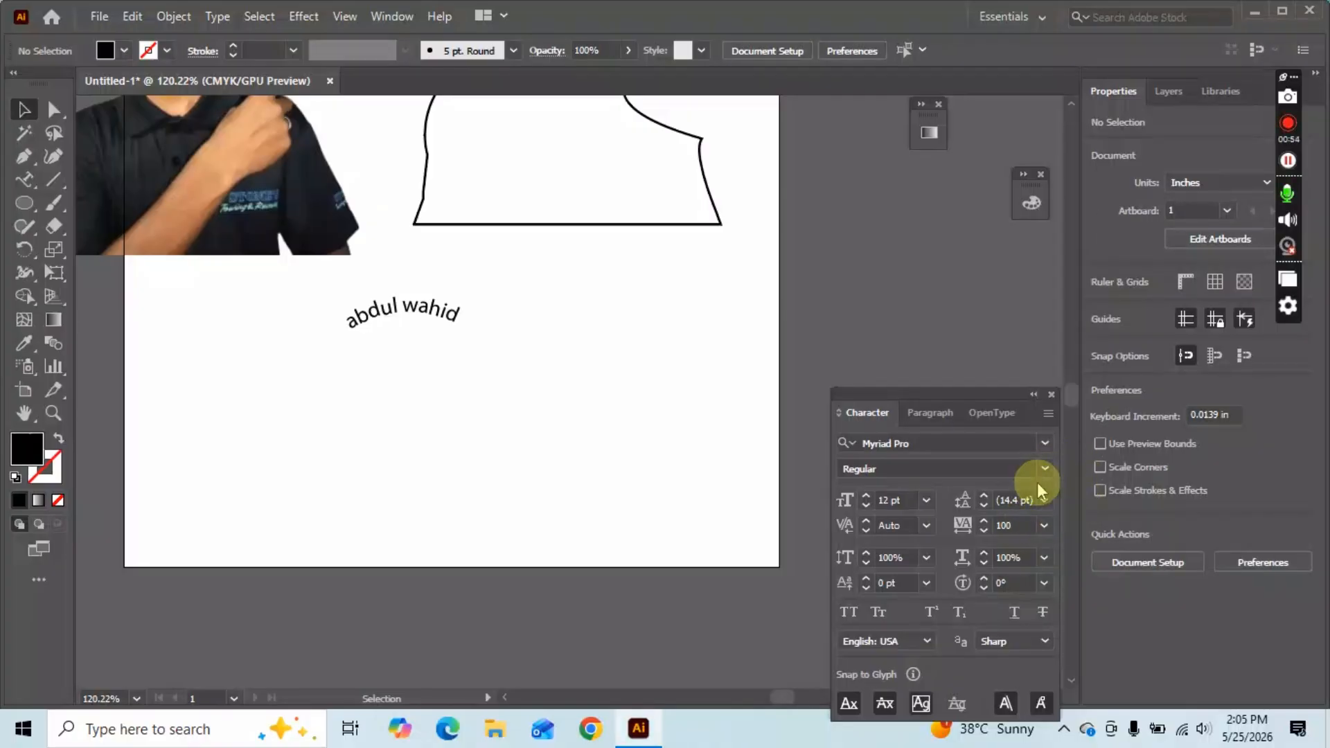
pyautogui.click(431, 320)
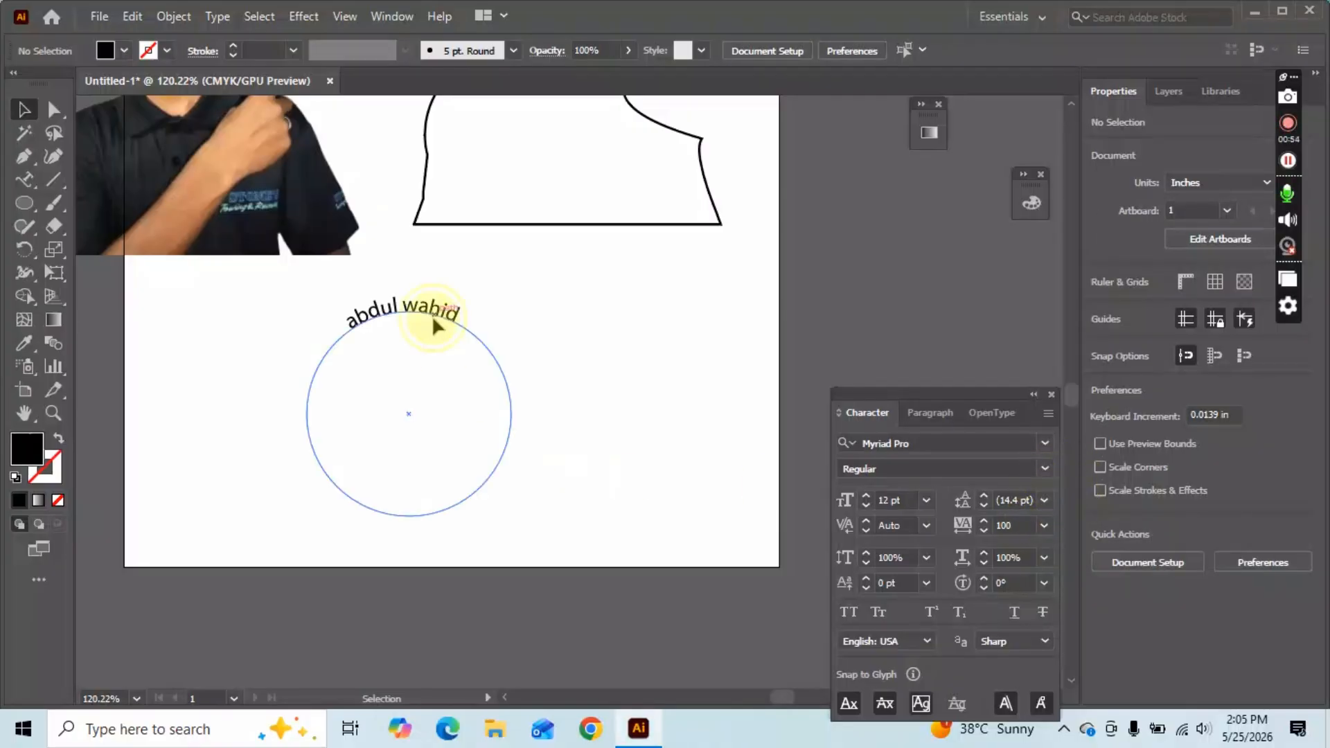
pyautogui.click(1044, 525)
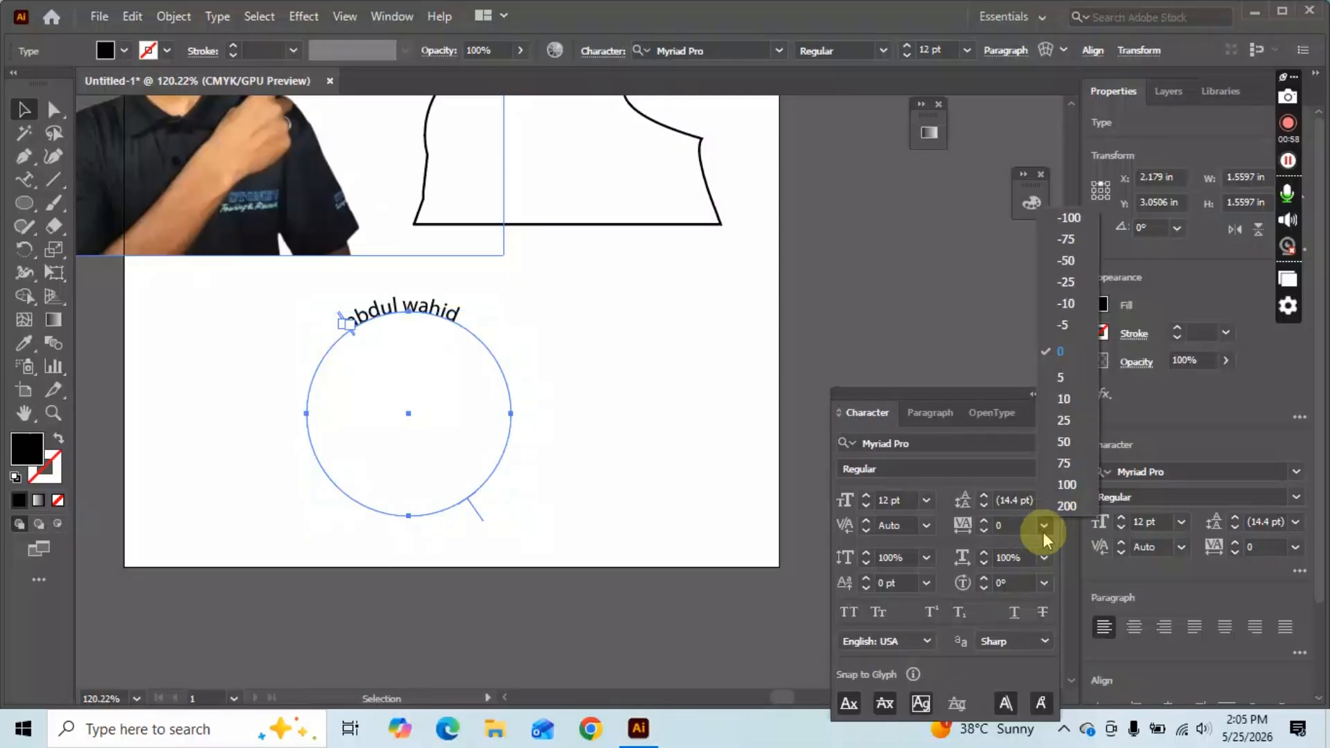
pyautogui.click(1074, 530)
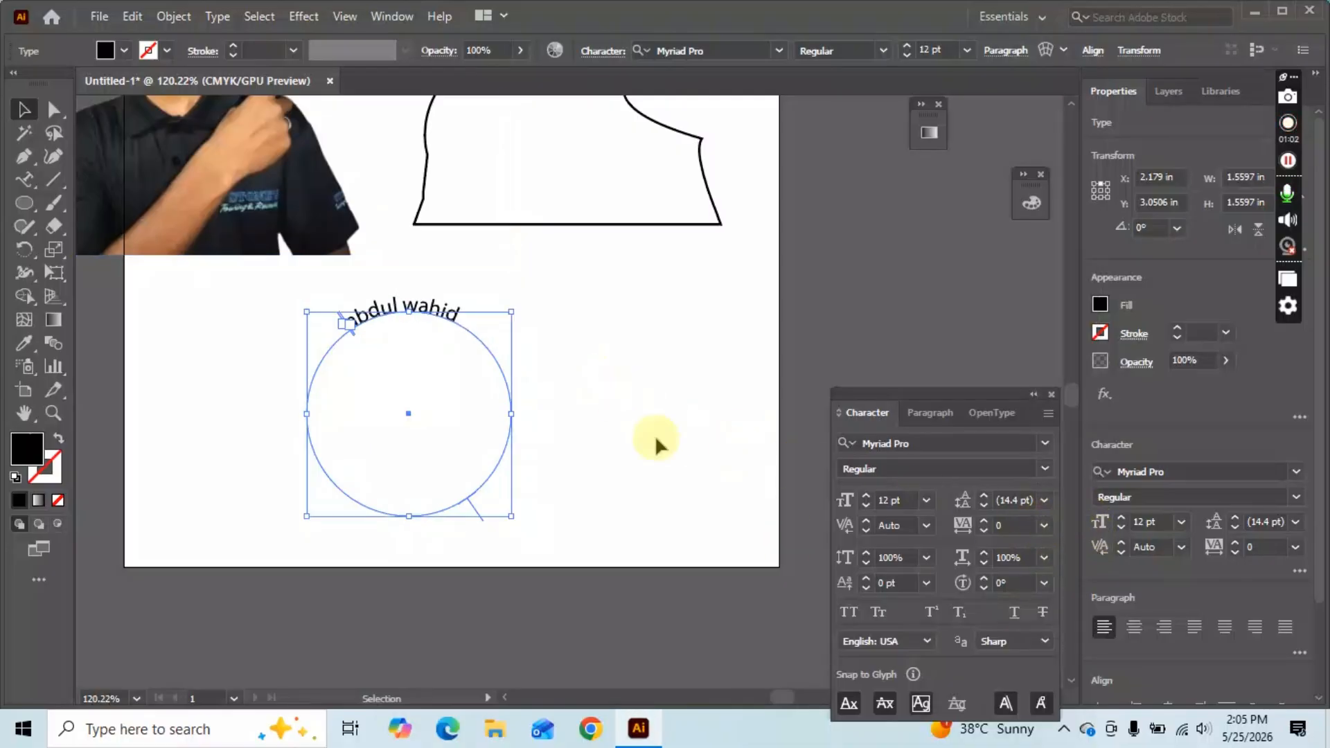
pyautogui.click(662, 442)
pyautogui.click(450, 309)
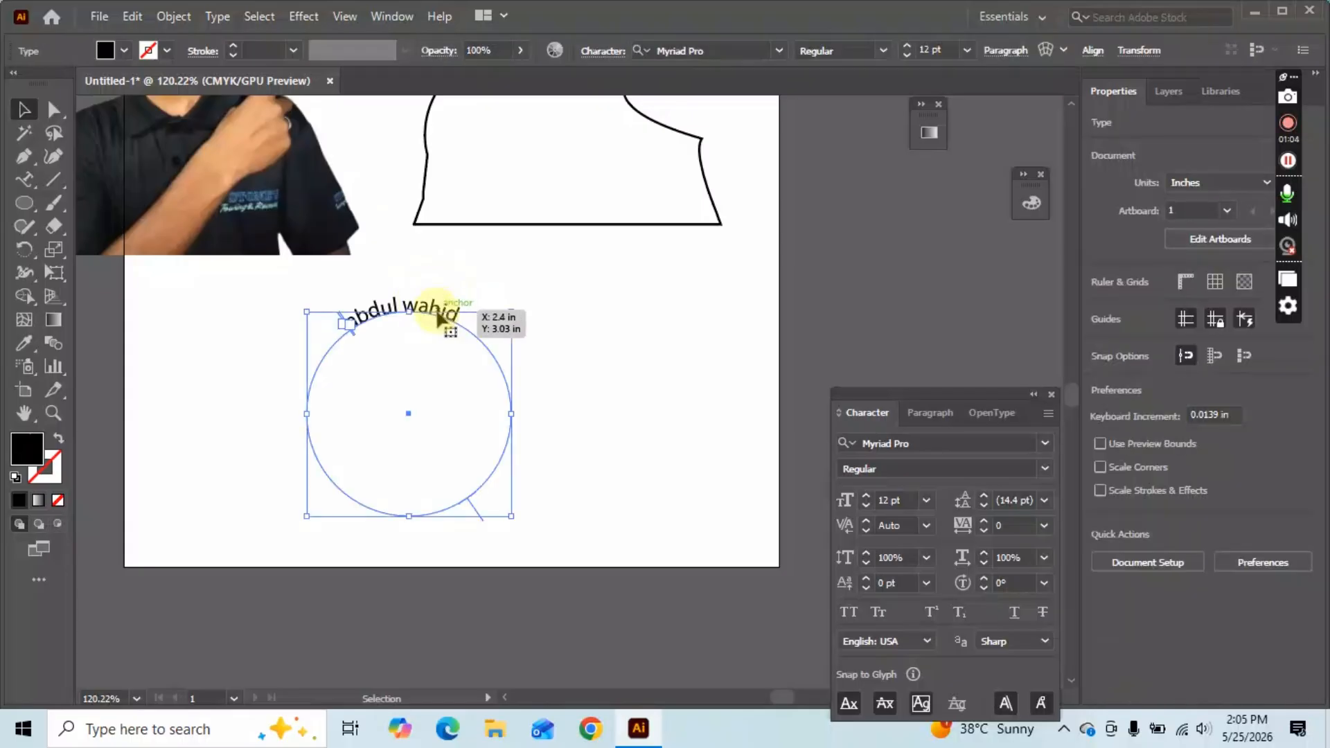
pyautogui.click(1044, 525)
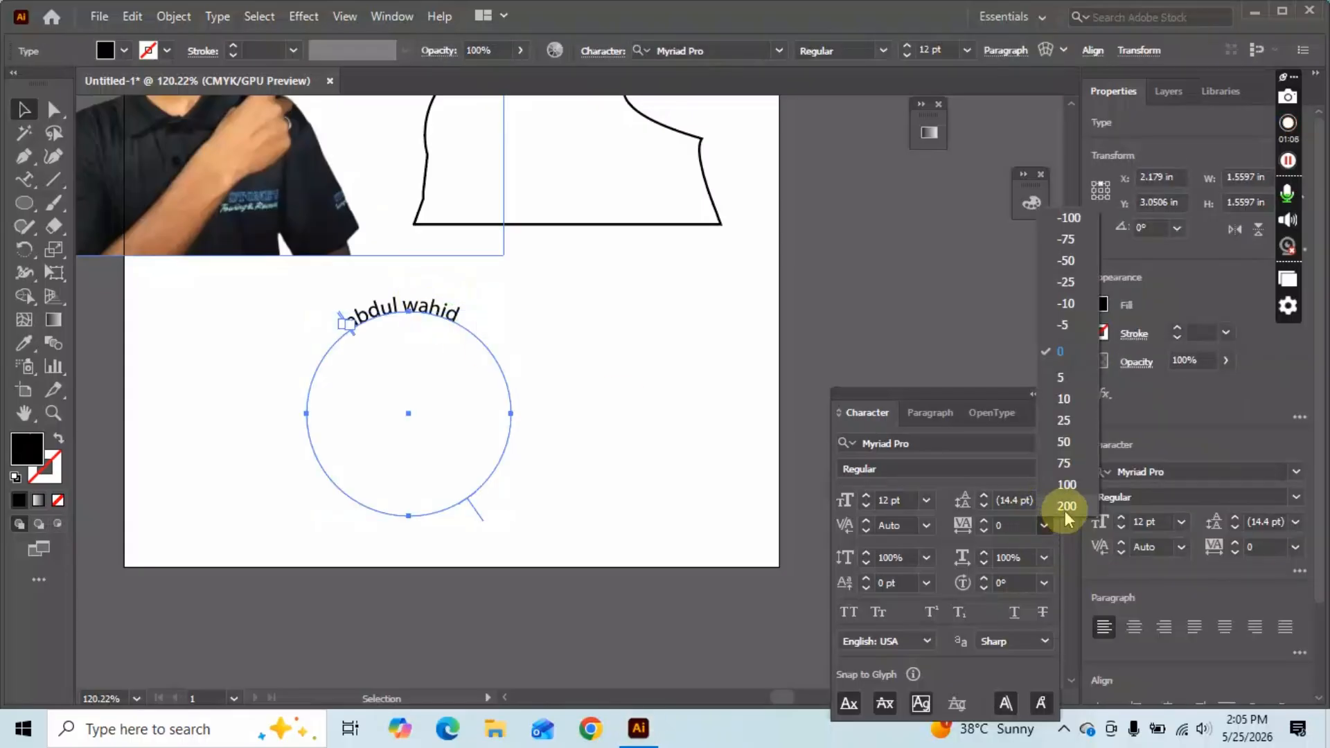
pyautogui.click(1066, 506)
pyautogui.click(726, 452)
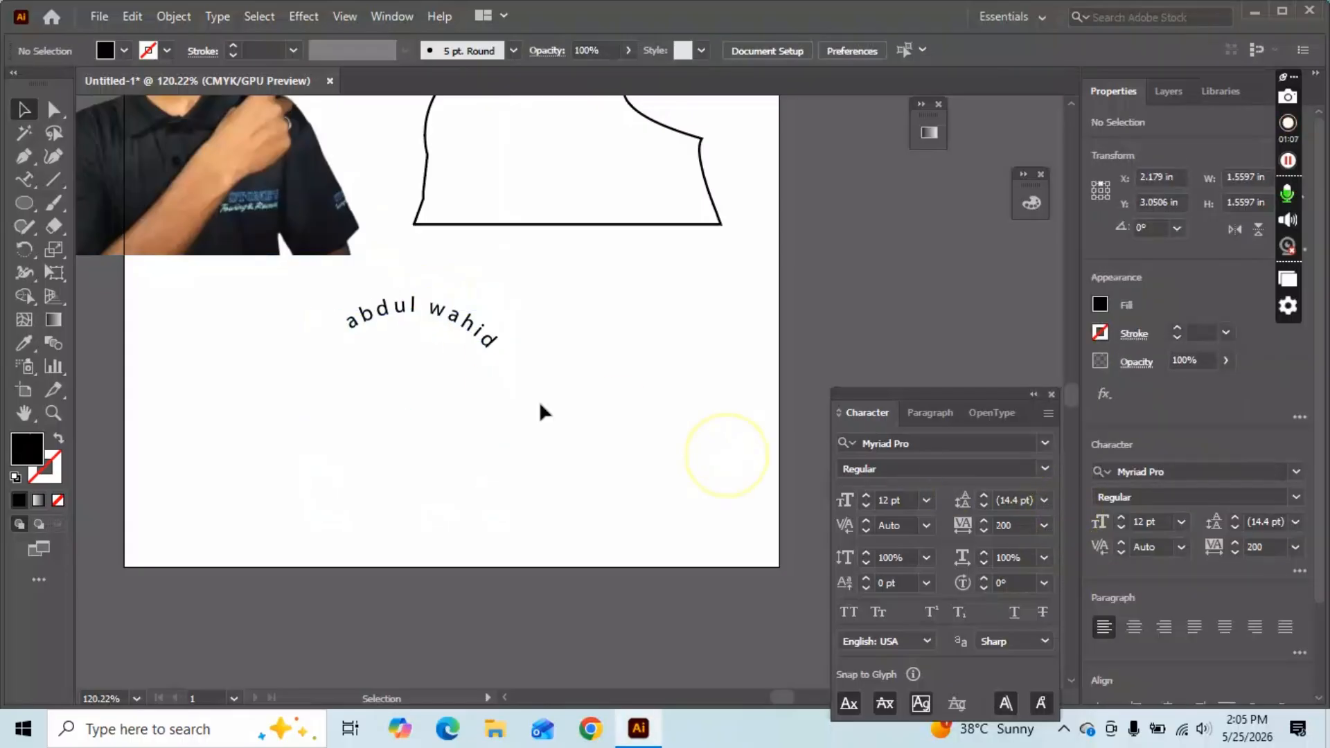
# Slide the name around the circle and flip it to run upside down along the bottom.
pyautogui.click(414, 309)
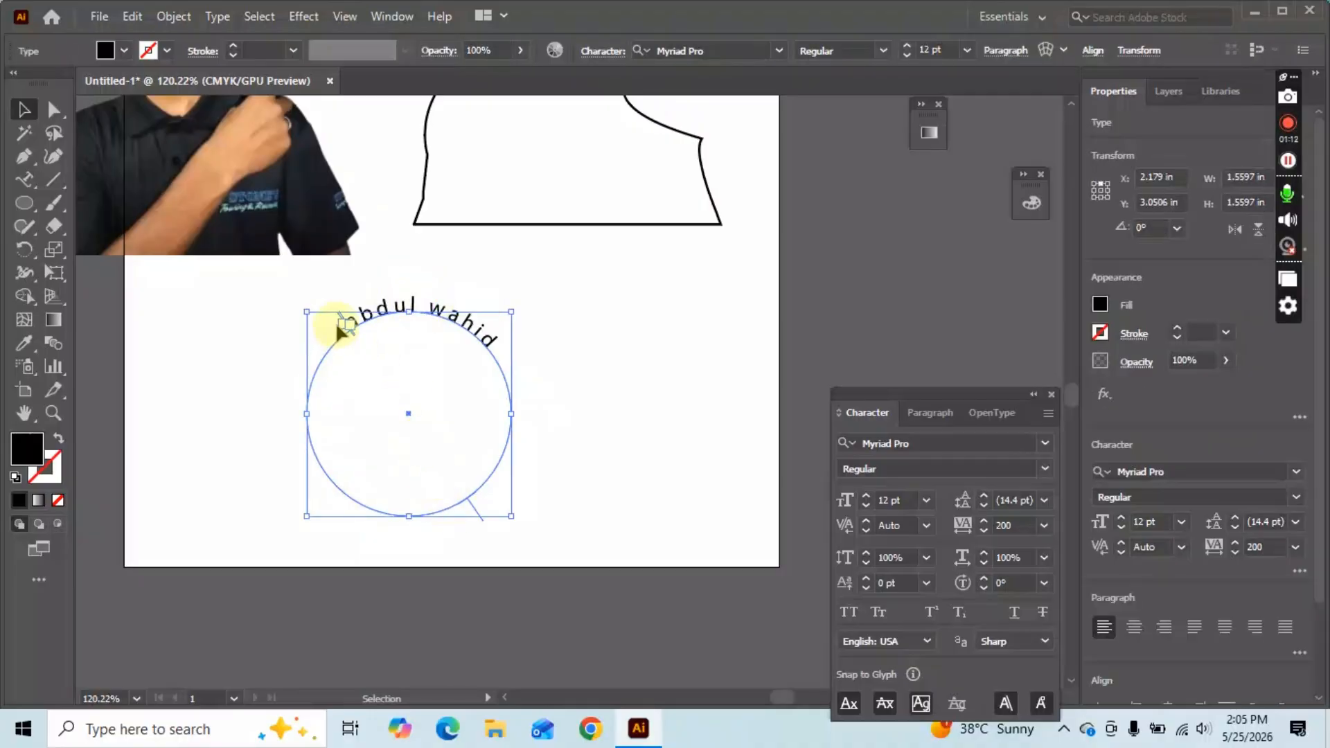
pyautogui.moveTo(476, 518); pyautogui.dragTo(177, 377)
pyautogui.click(614, 435)
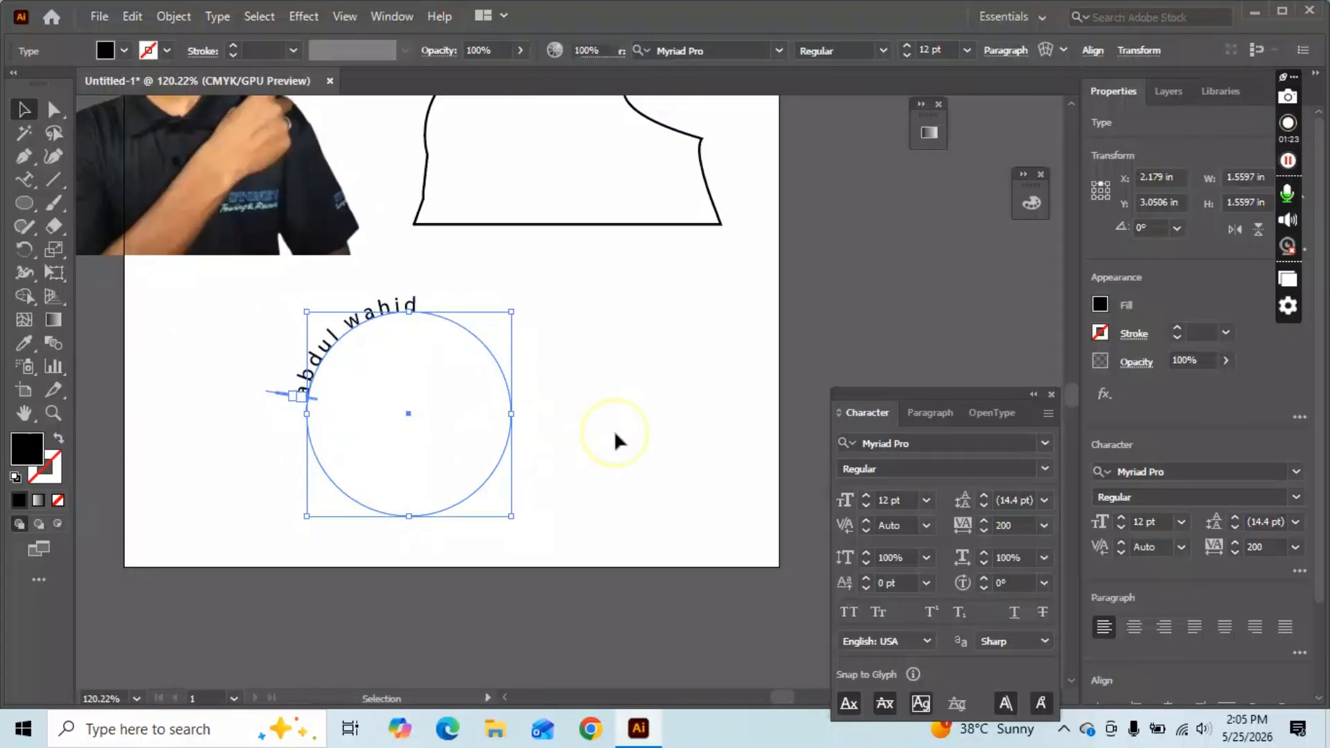
pyautogui.click(306, 381)
pyautogui.moveTo(268, 388); pyautogui.dragTo(300, 347)
pyautogui.click(735, 500)
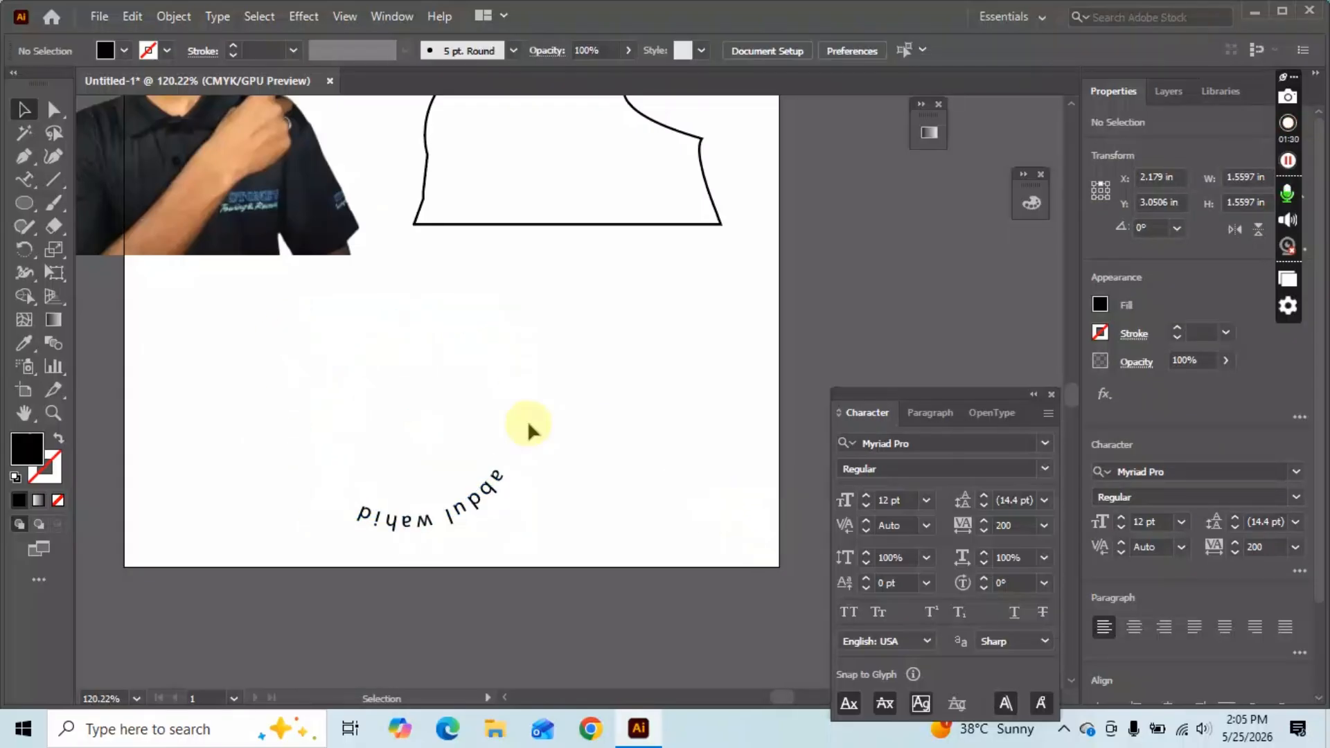
pyautogui.scroll(-1, 451, 499)
pyautogui.click(25, 181)
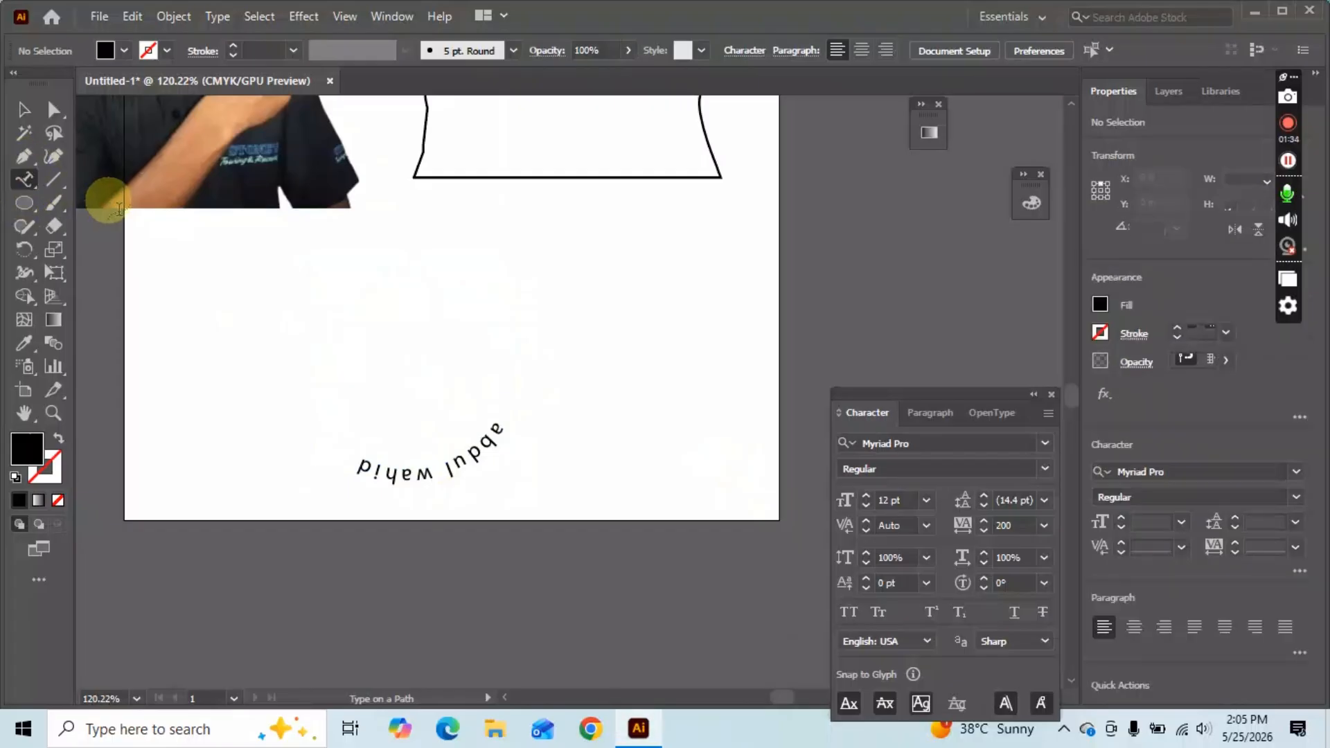
# With the Vertical Type tool, place text right of the curved name and type the name.
pyautogui.moveTo(23, 178); pyautogui.dragTo(122, 250)
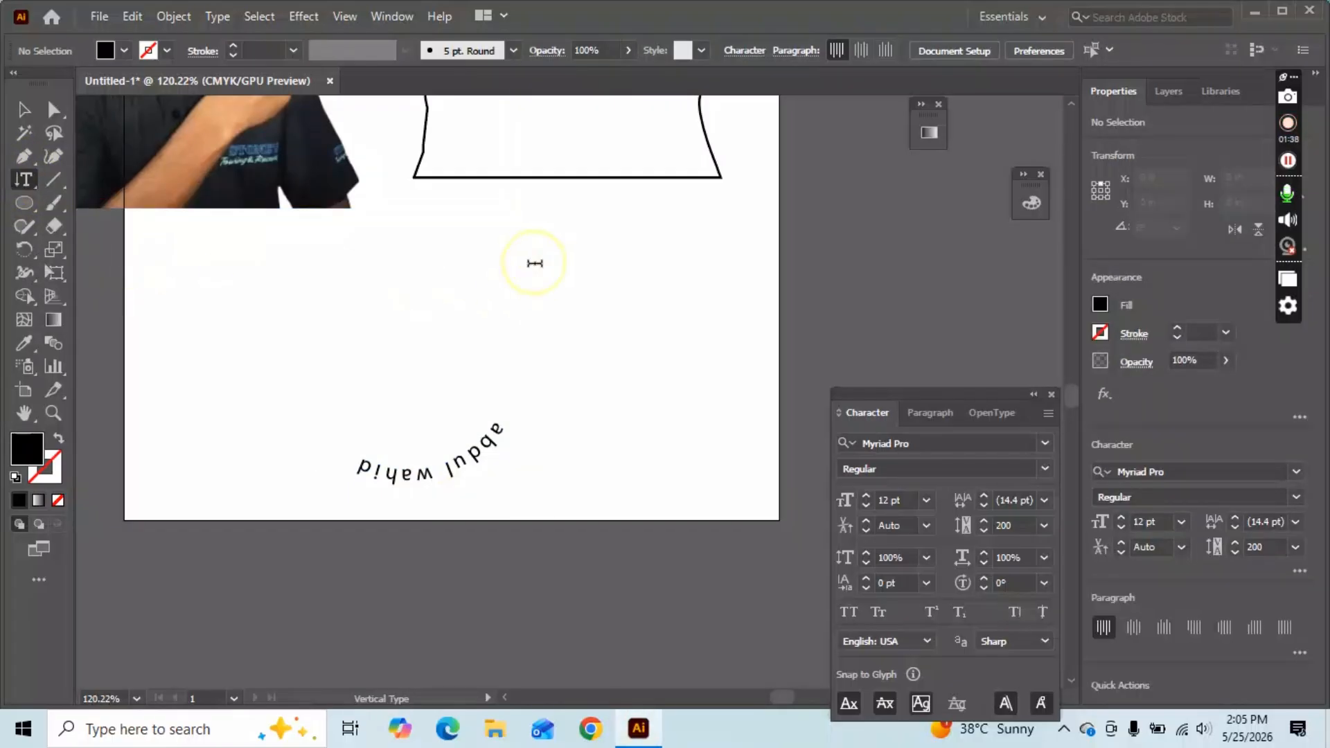
pyautogui.click(533, 264)
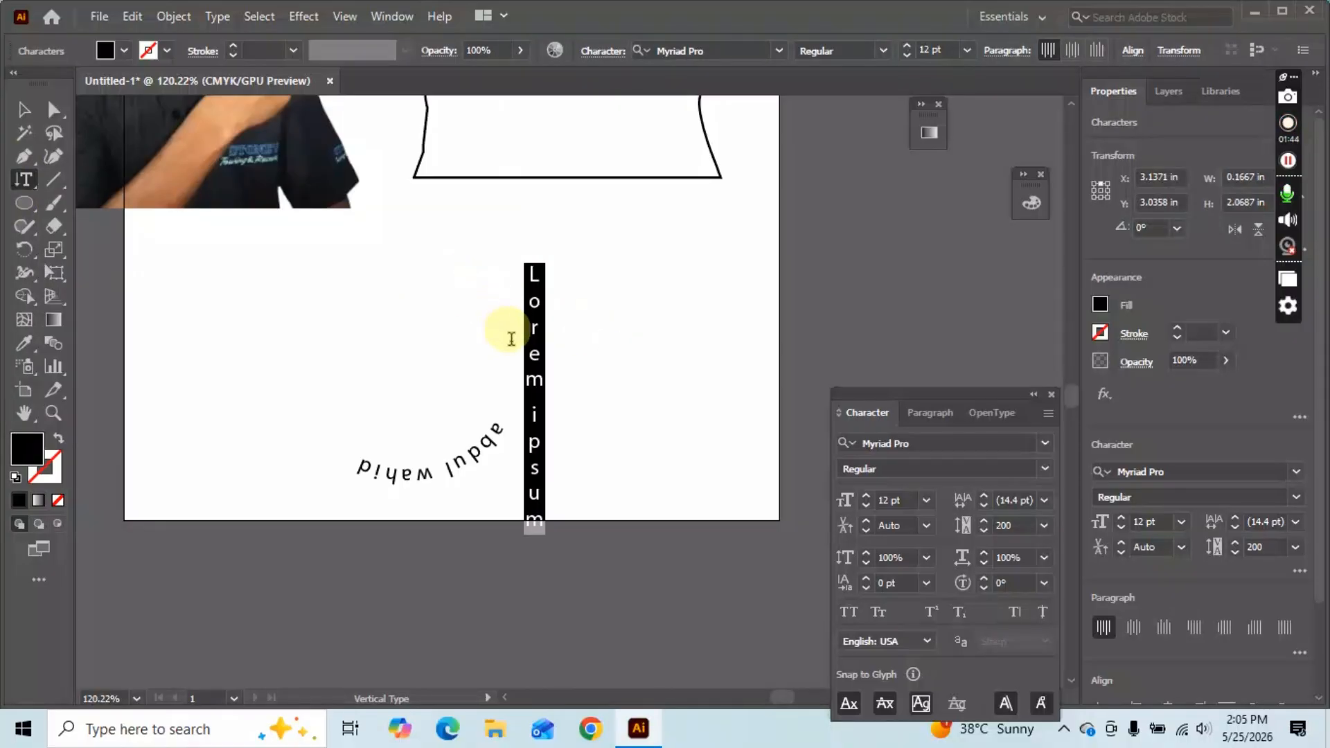
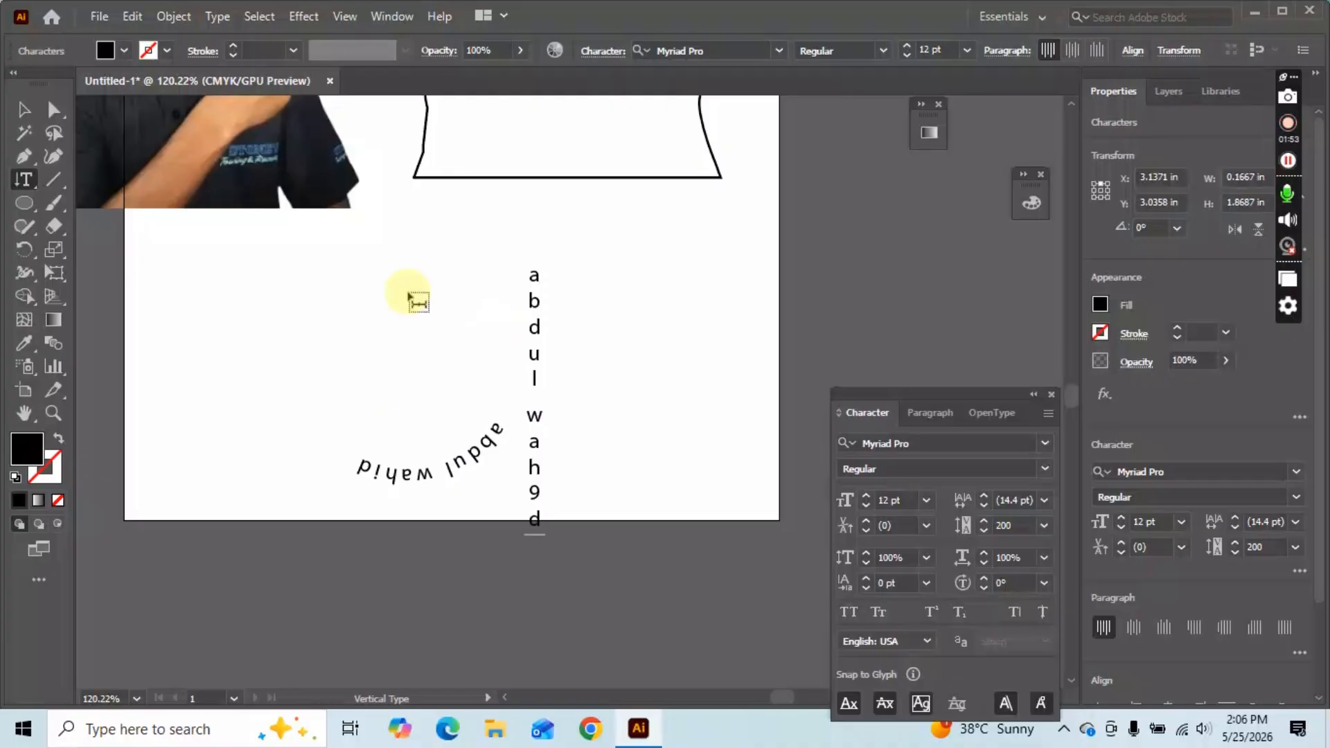
pyautogui.click(26, 182)
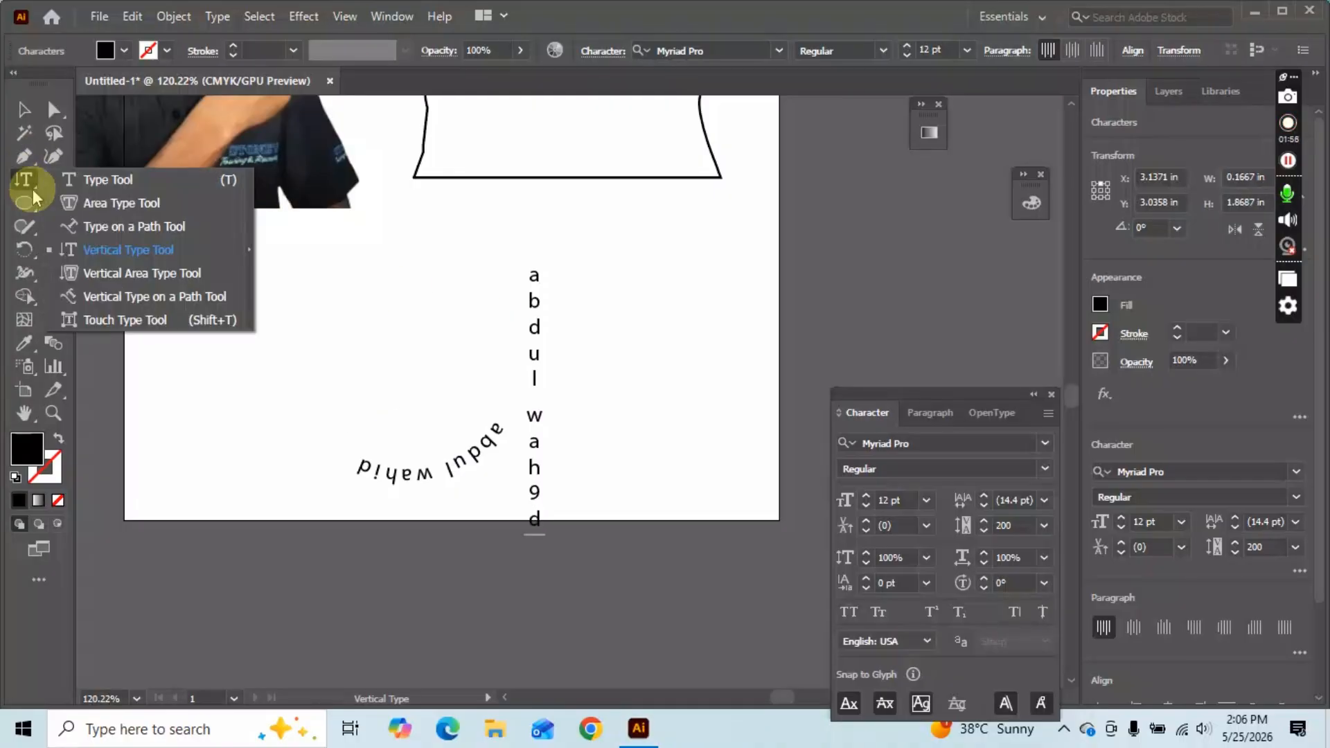
# Draw a tall unfilled rectangle at the page's left and fill it with vertical Lorem ipsum area text.
pyautogui.click(148, 272)
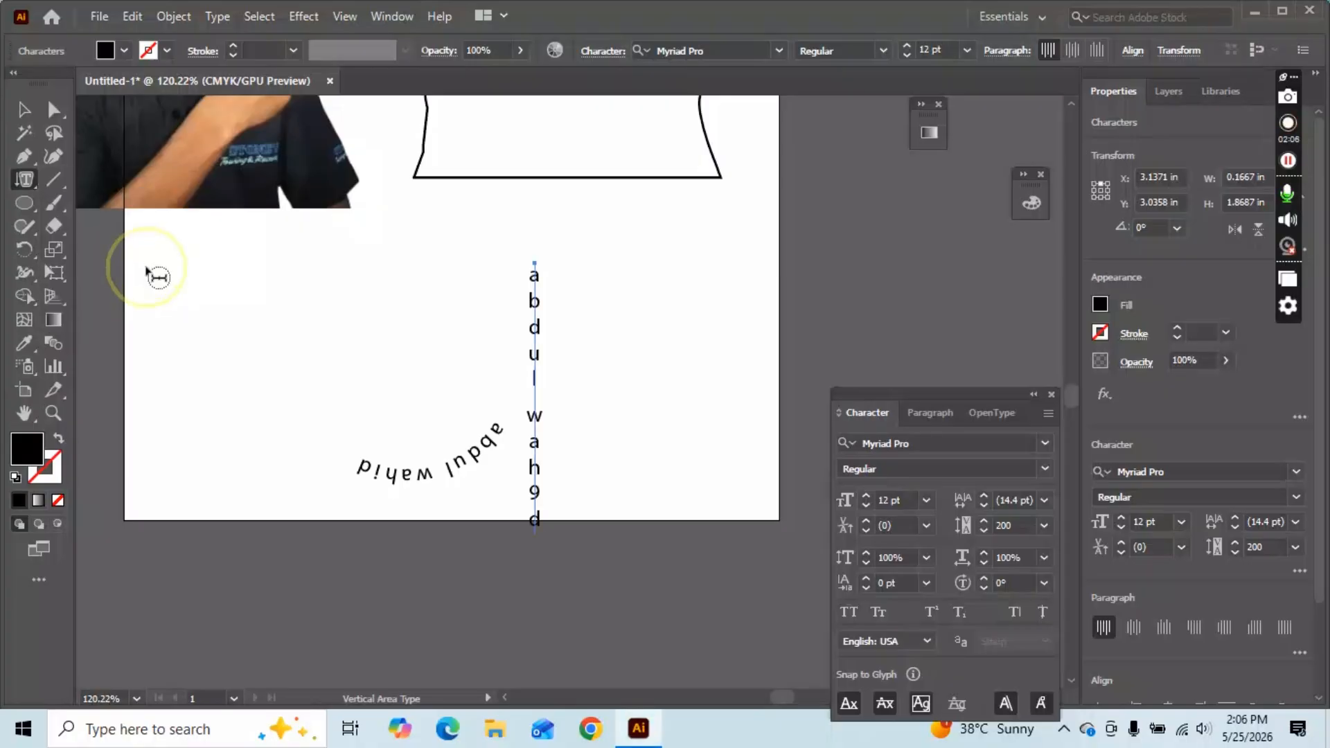
pyautogui.click(24, 202)
pyautogui.click(135, 206)
pyautogui.moveTo(204, 231); pyautogui.dragTo(251, 497)
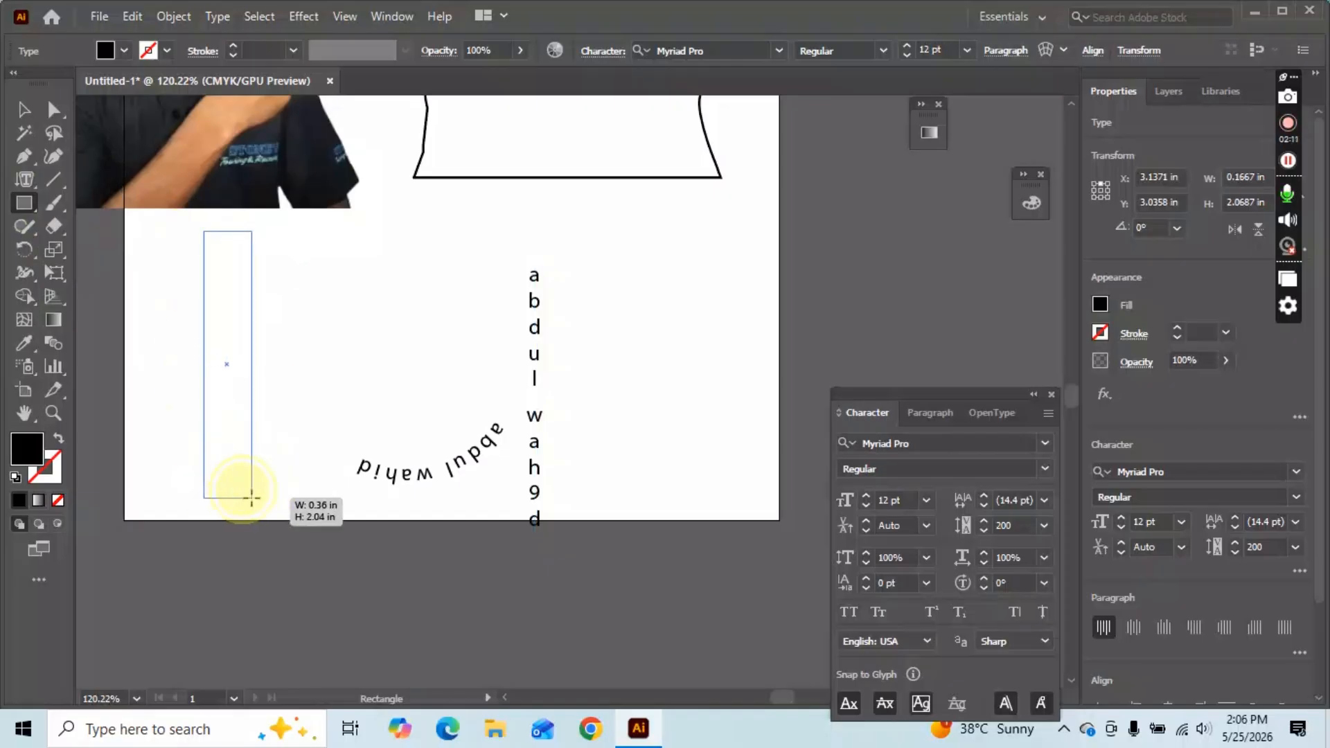
pyautogui.click(59, 439)
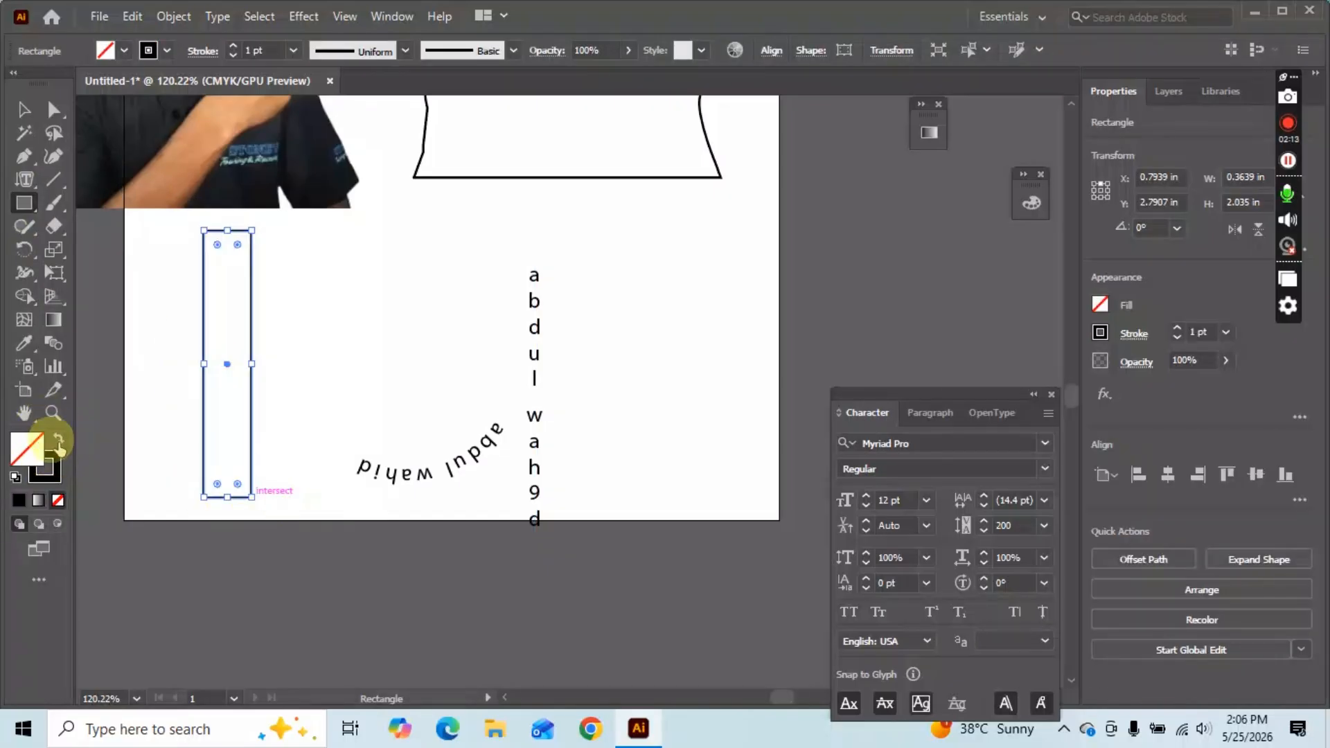
pyautogui.click(24, 178)
pyautogui.click(221, 245)
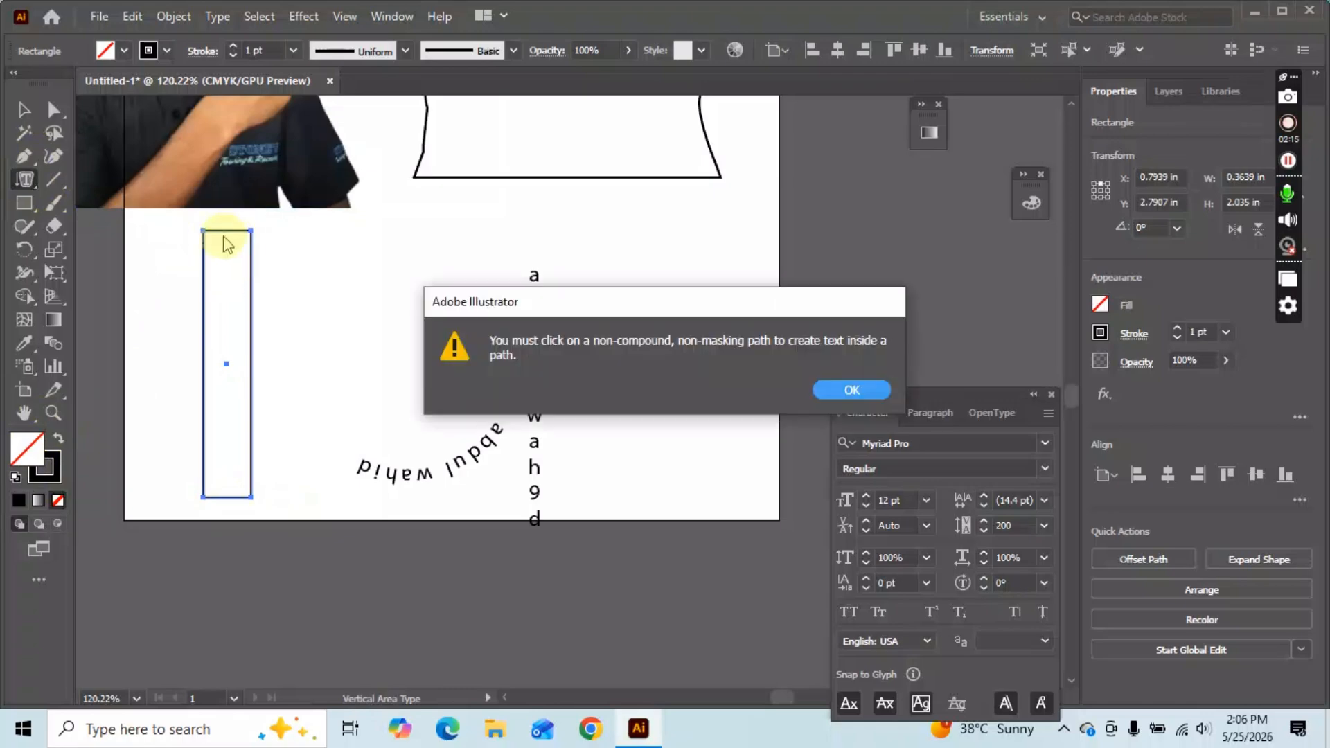
pyautogui.click(834, 389)
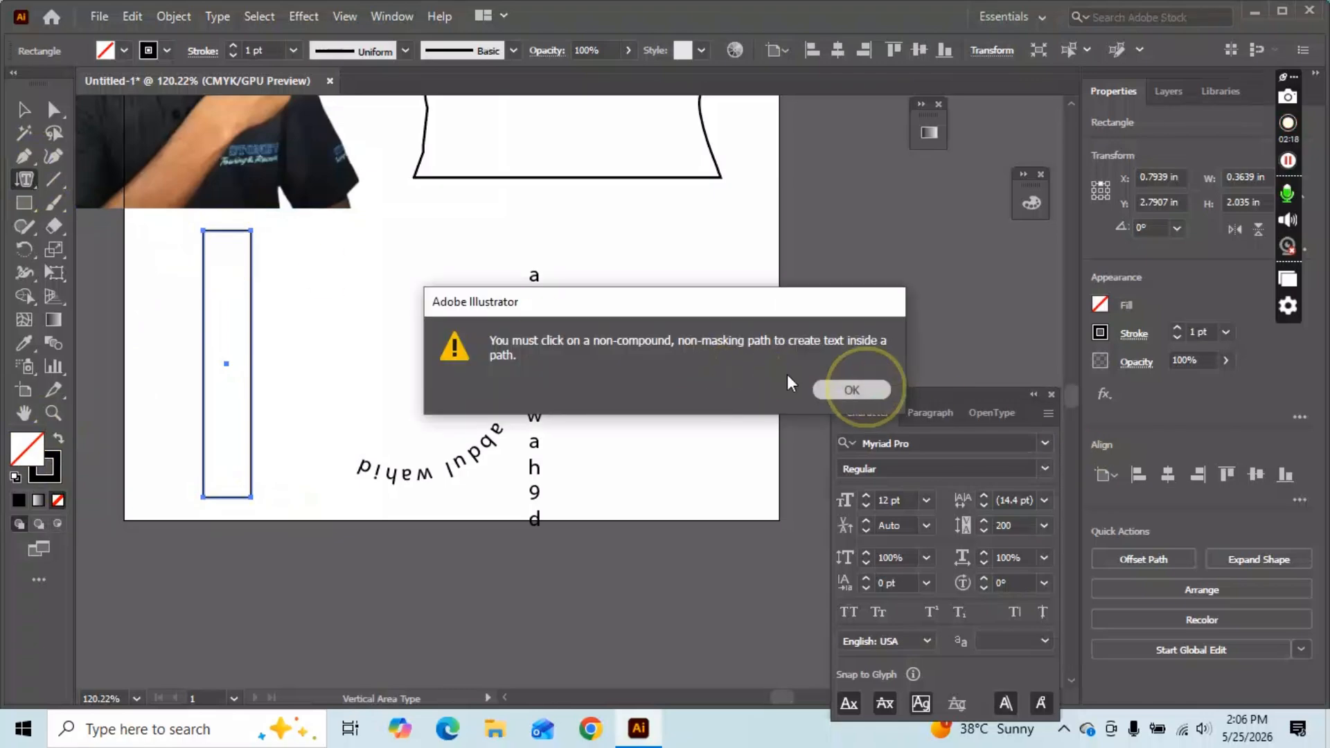
pyautogui.click(206, 245)
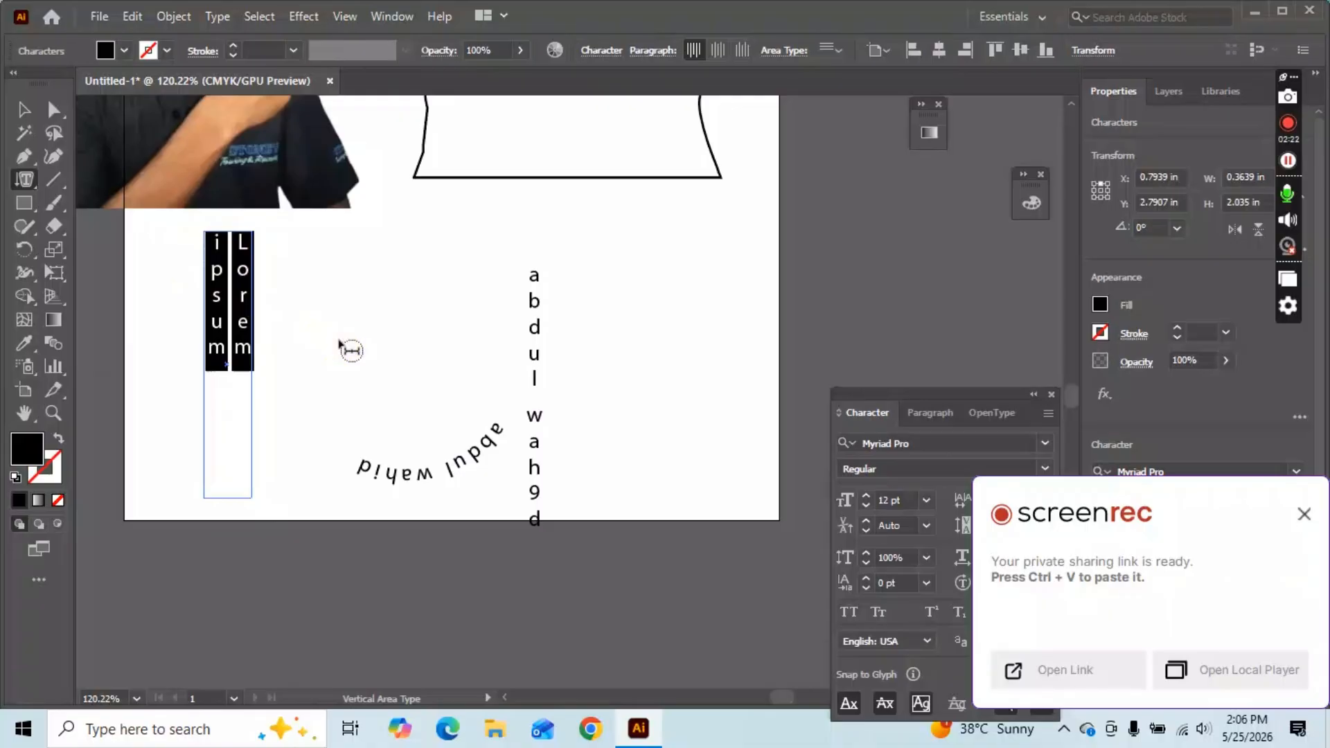
pyautogui.click(20, 180)
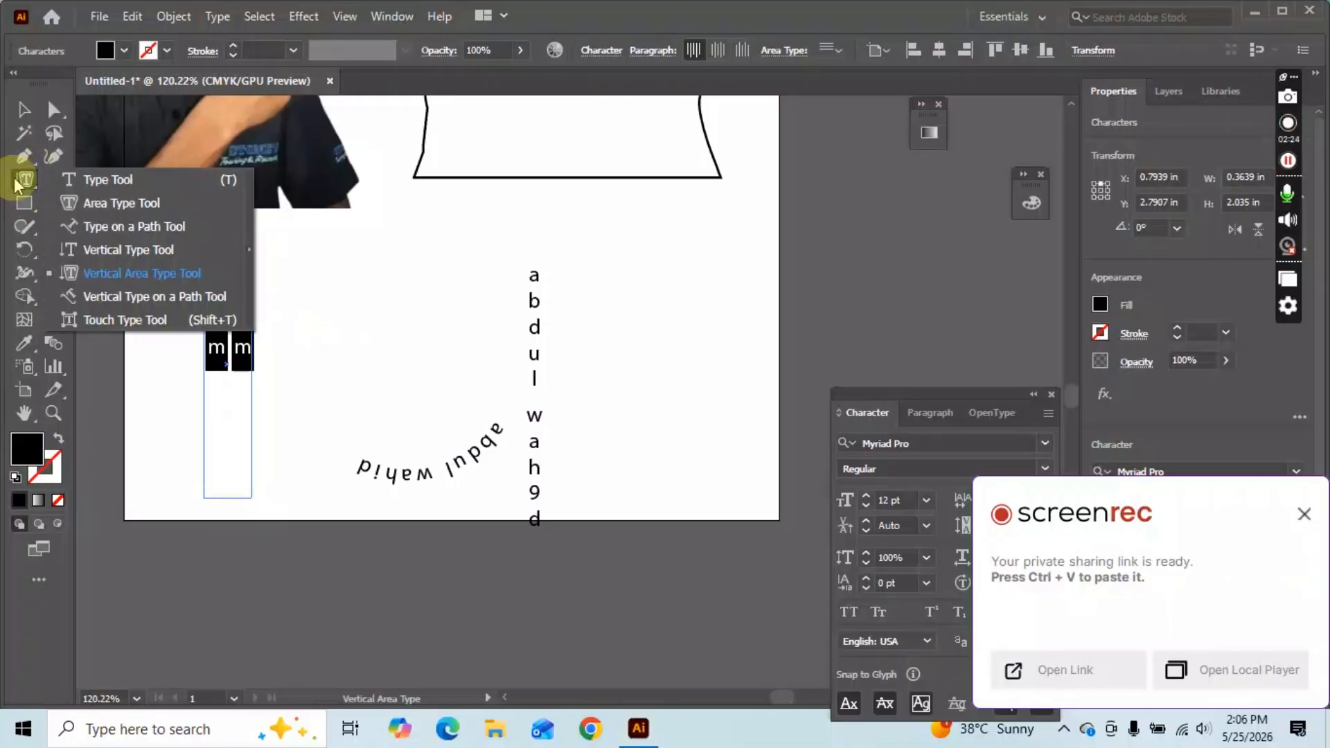
# Choose Vertical Type on a Path and try placing text on the circle, dismissing the path warning.
pyautogui.click(132, 298)
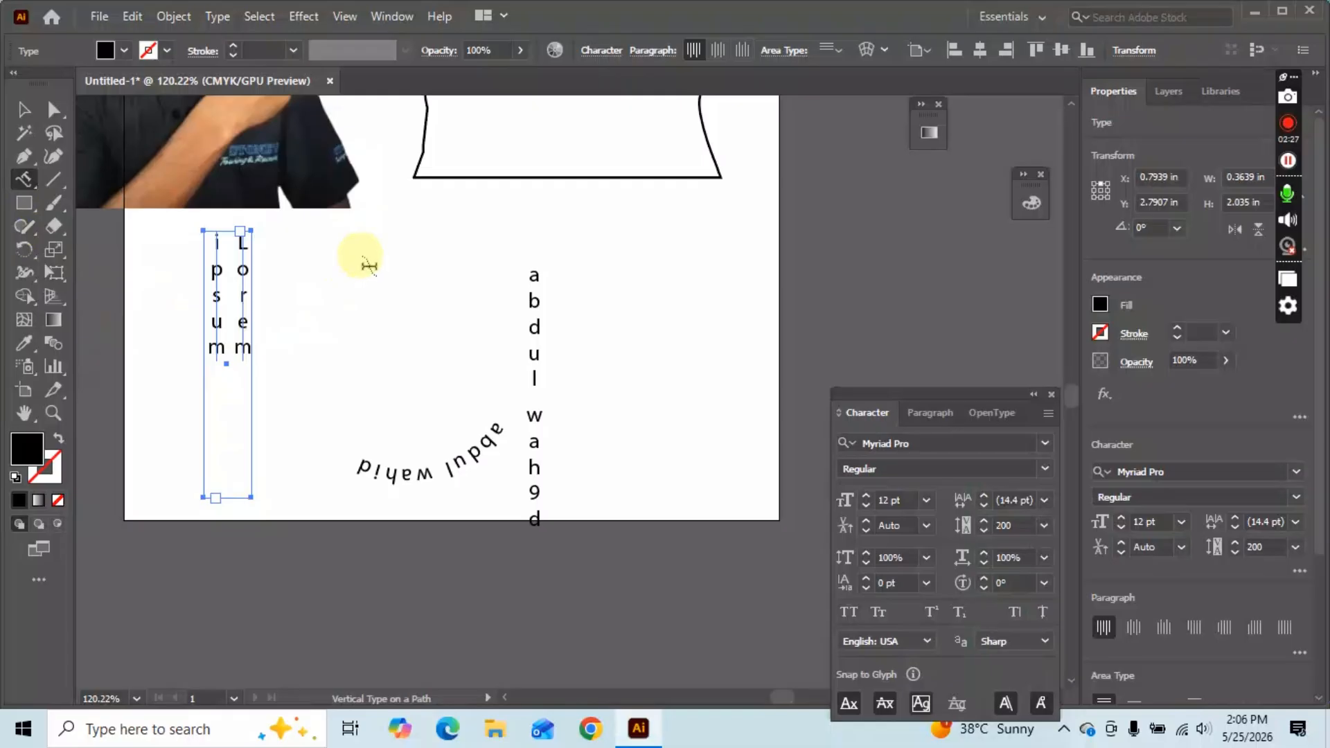
pyautogui.click(23, 181)
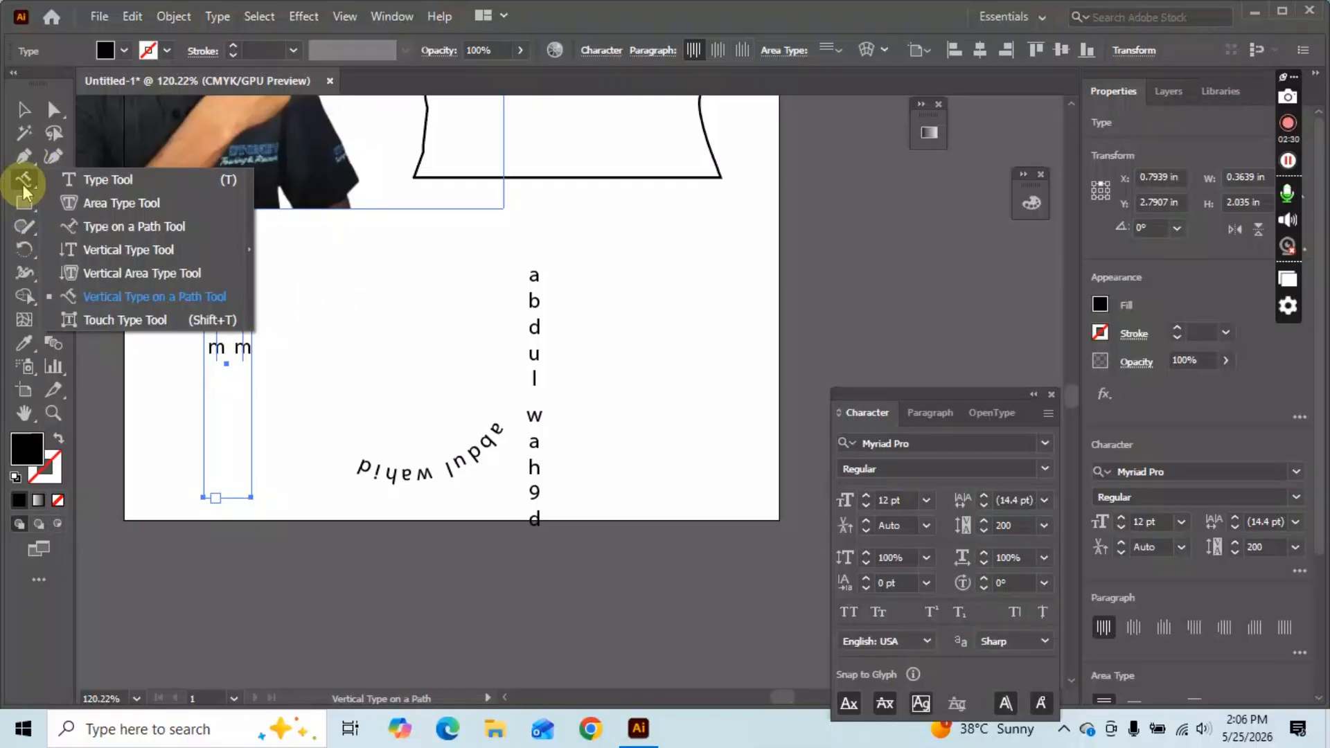
pyautogui.click(146, 301)
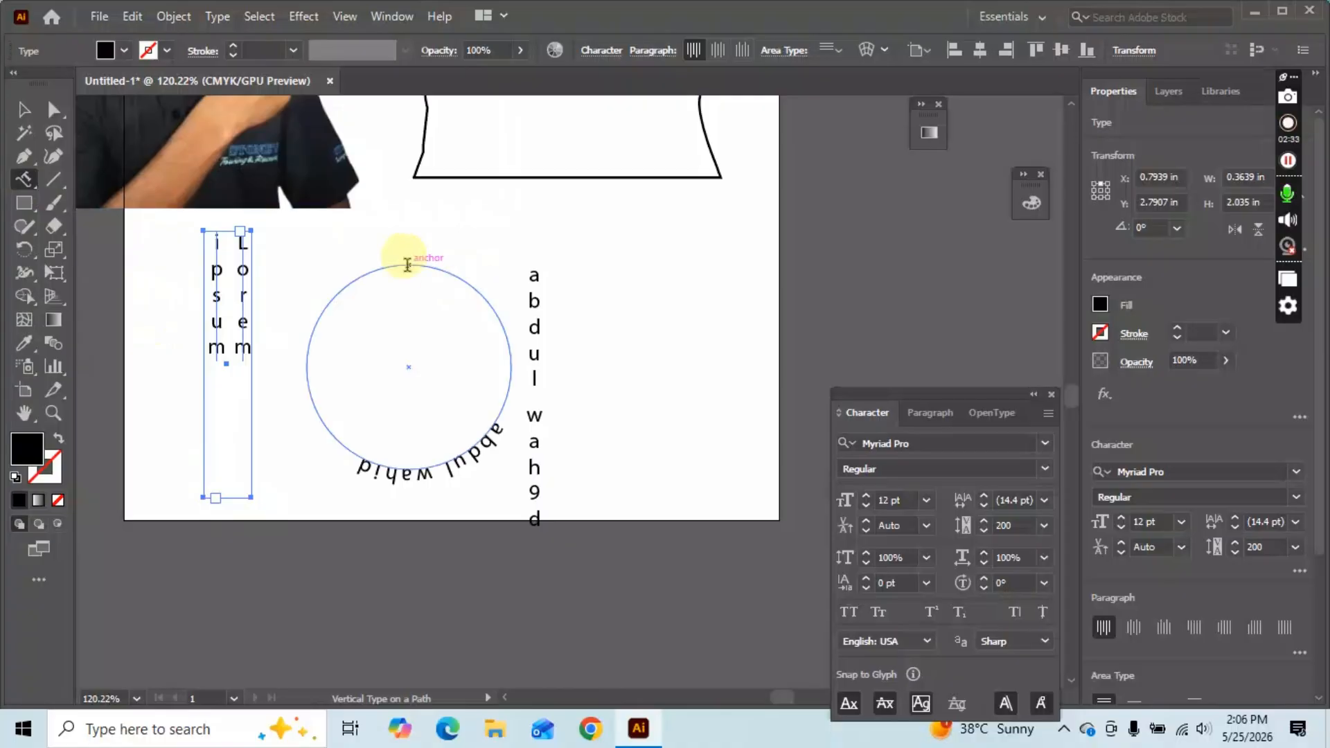
pyautogui.click(411, 262)
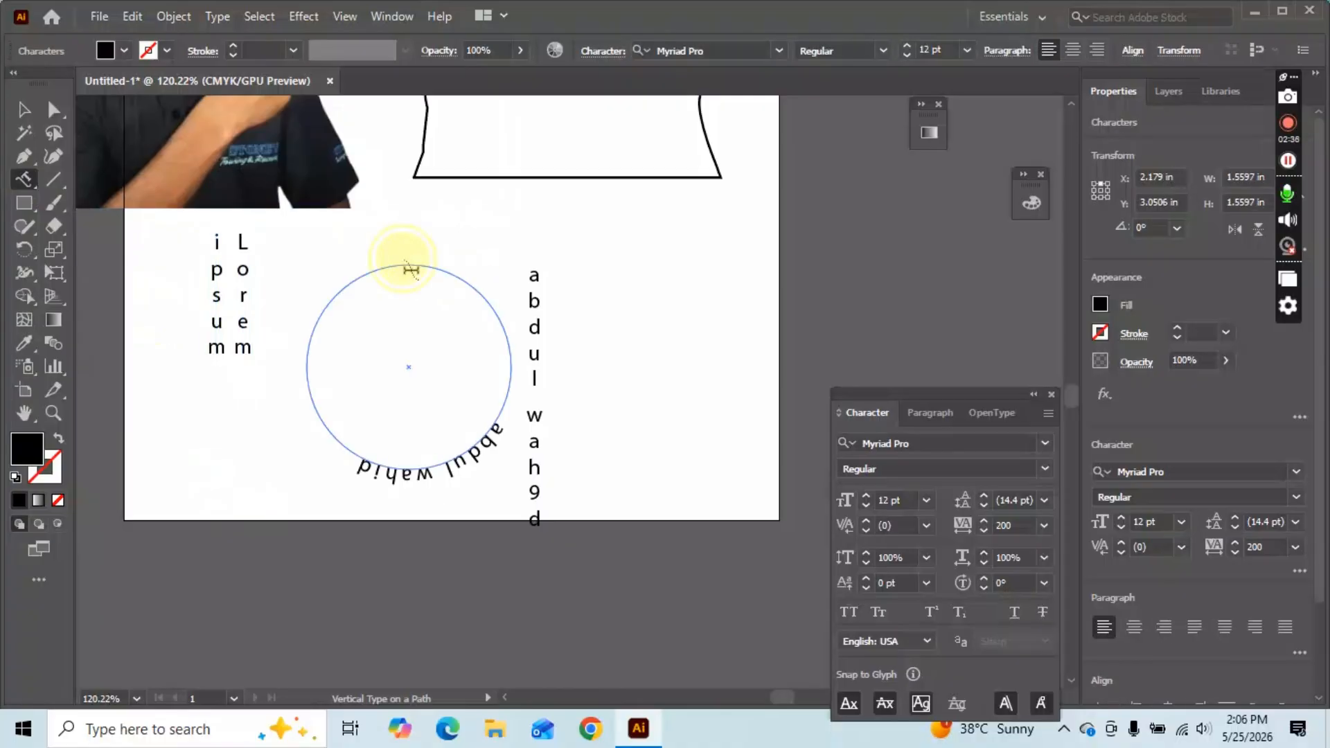
pyautogui.click(821, 388)
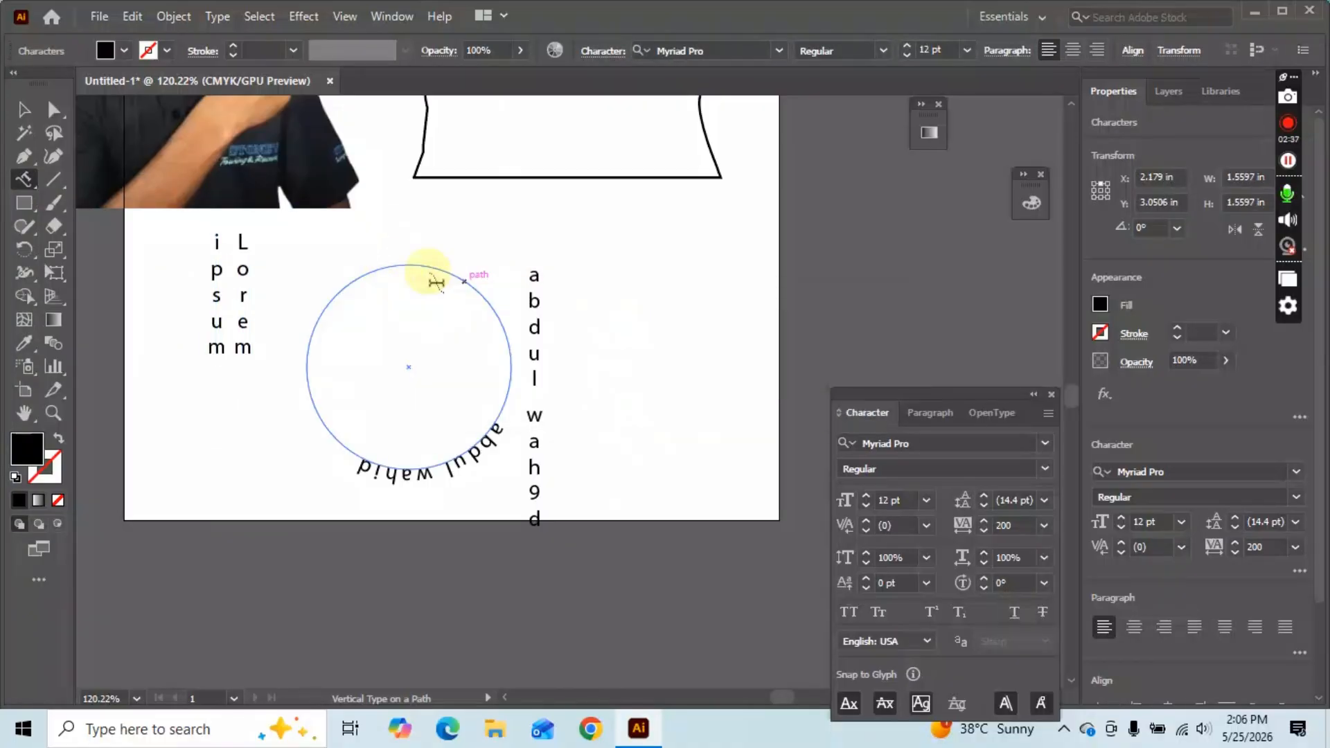
pyautogui.click(423, 267)
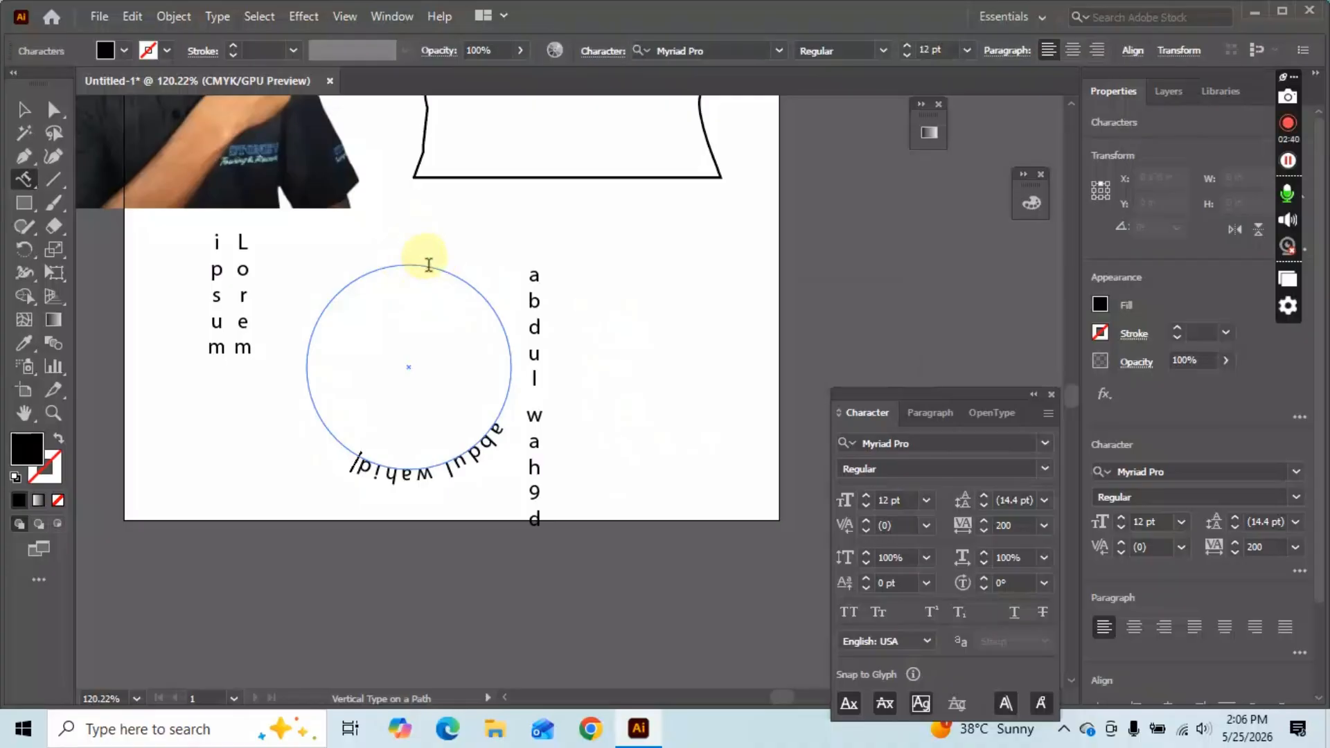
pyautogui.click(429, 275)
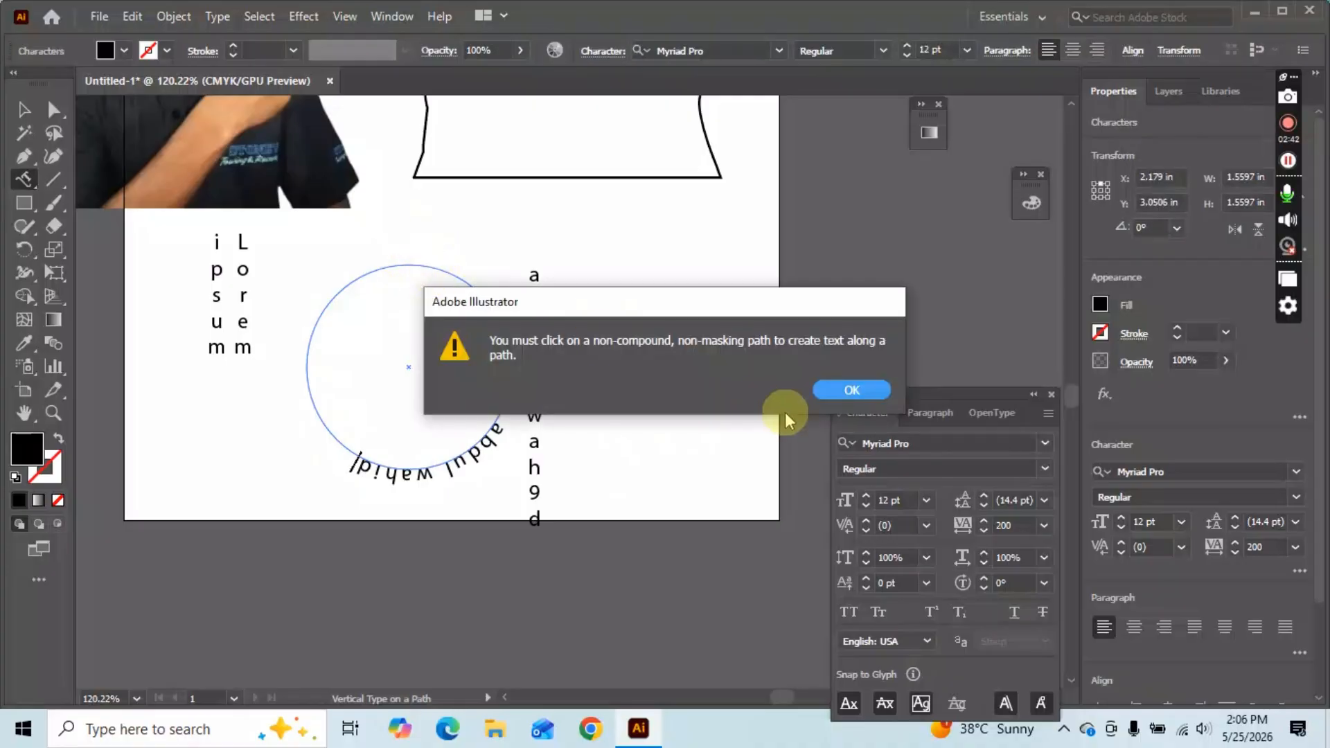
# Dismiss the path warning and draw an unfilled circle right of the vertical name.
pyautogui.click(846, 389)
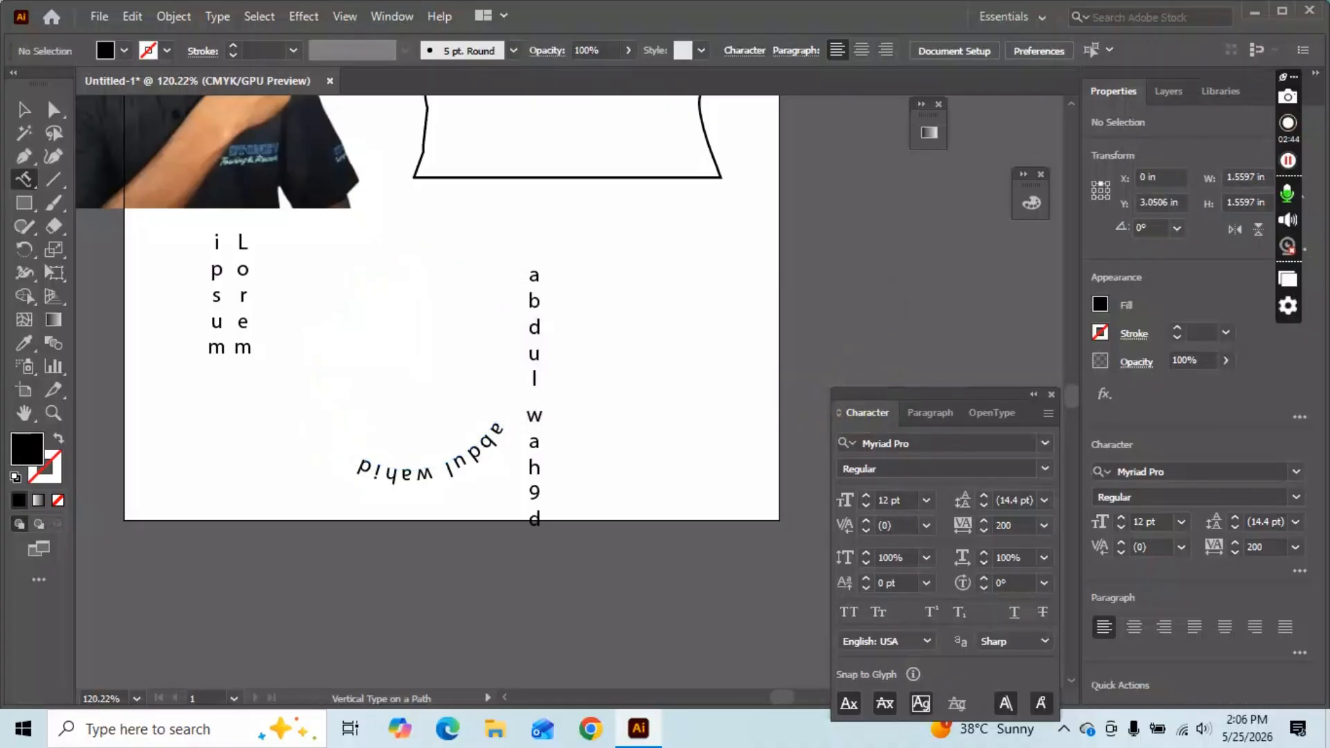
pyautogui.click(23, 204)
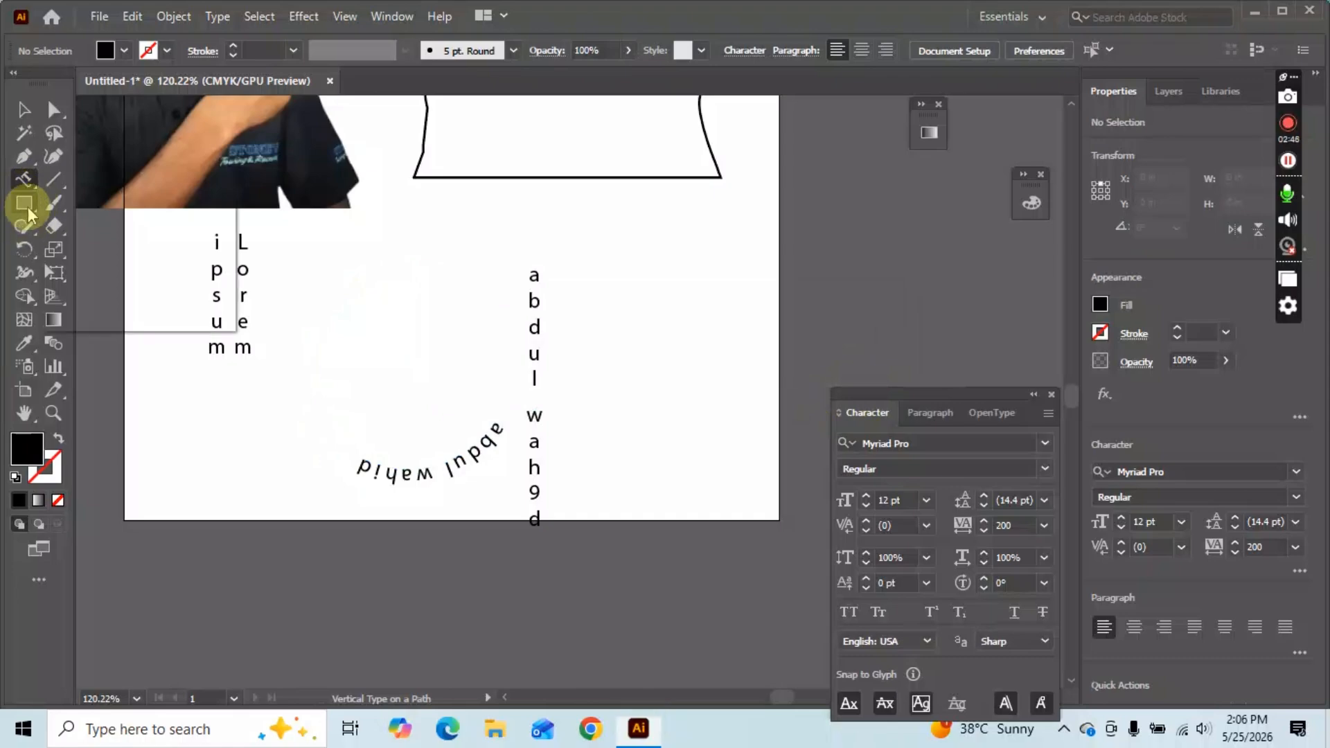
pyautogui.click(114, 251)
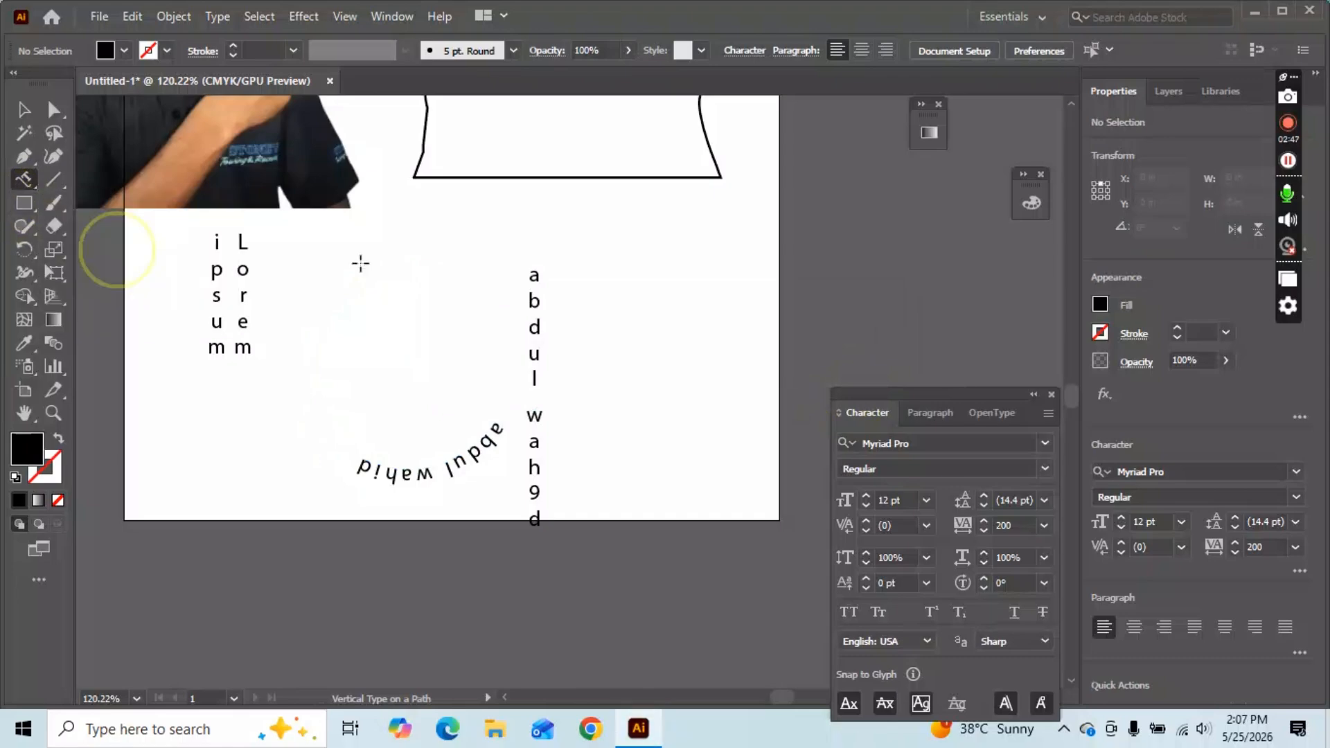
pyautogui.moveTo(590, 261)
pyautogui.mouseDown()
pyautogui.moveTo(757, 398)
pyautogui.moveTo(759, 428)
pyautogui.mouseUp()
pyautogui.click(60, 450)
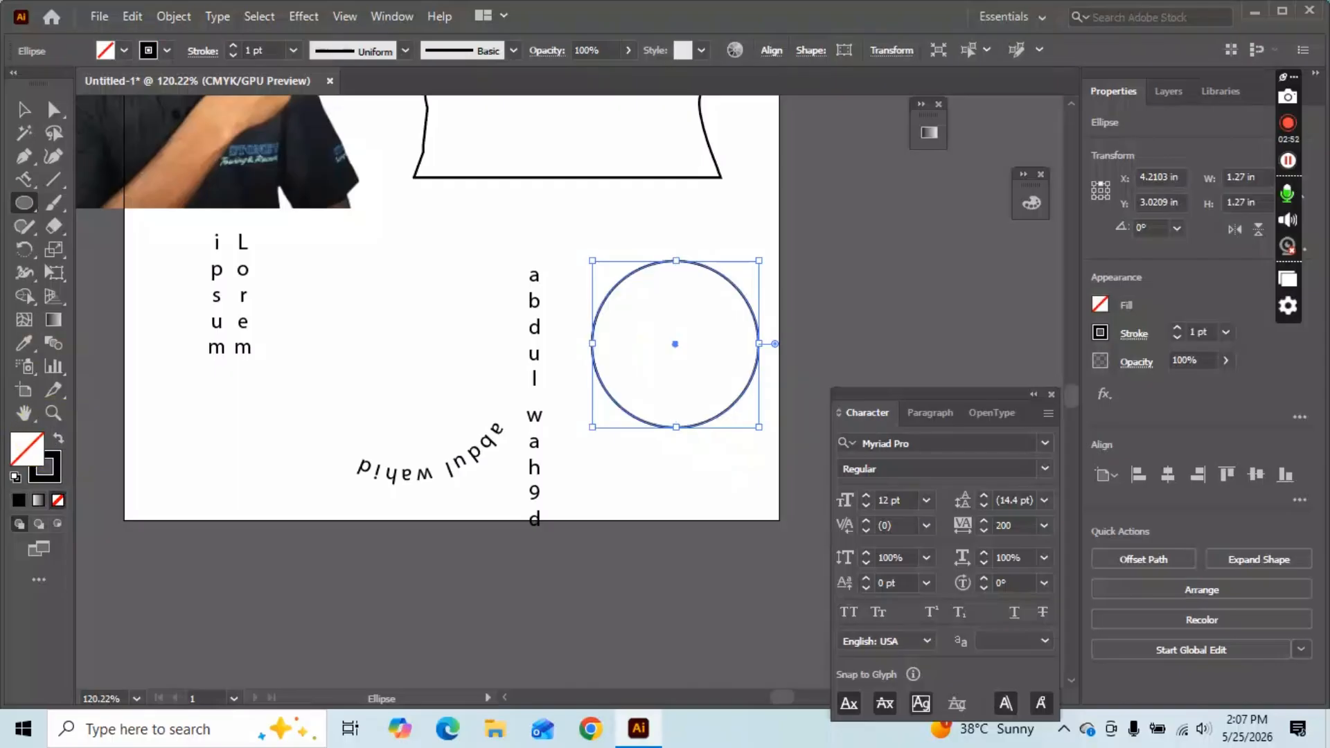
# Run vertical Lorem ipsum text along the circle's edge, trying tracking 50 before settling on 0.
pyautogui.click(26, 180)
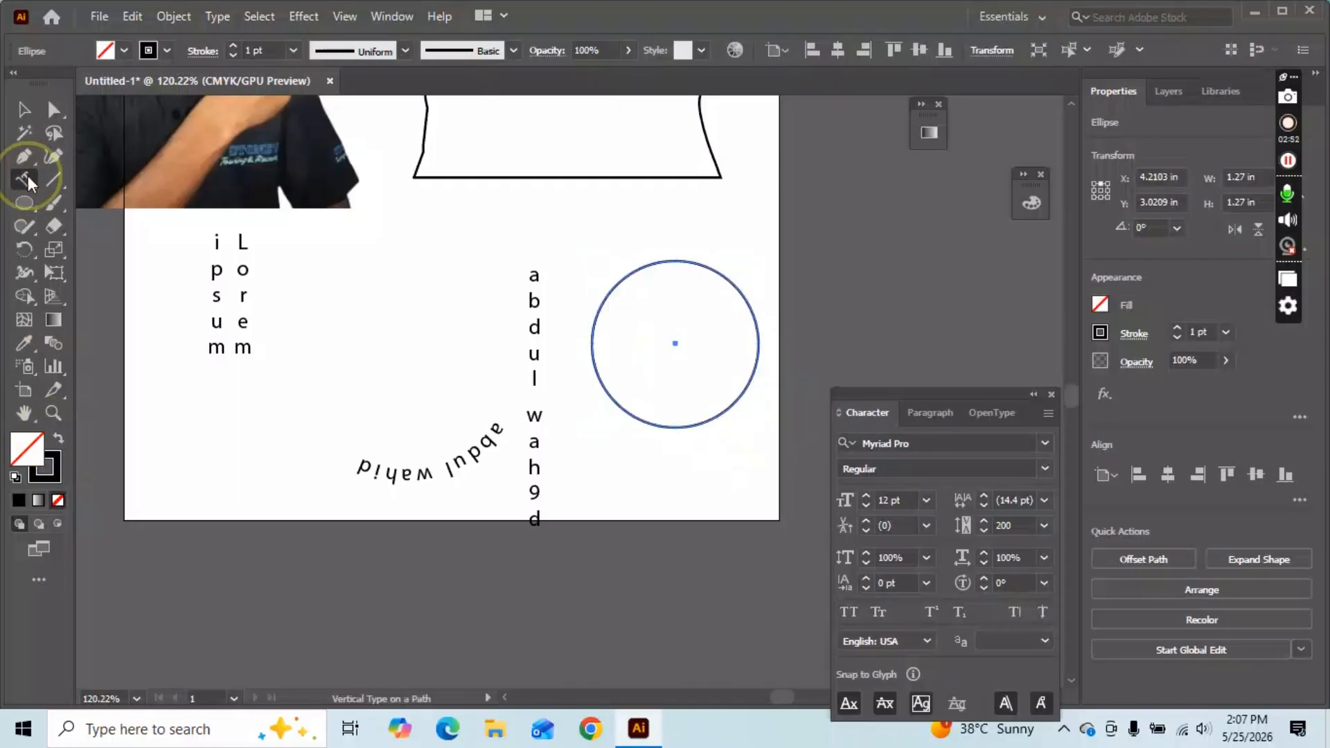
pyautogui.click(639, 268)
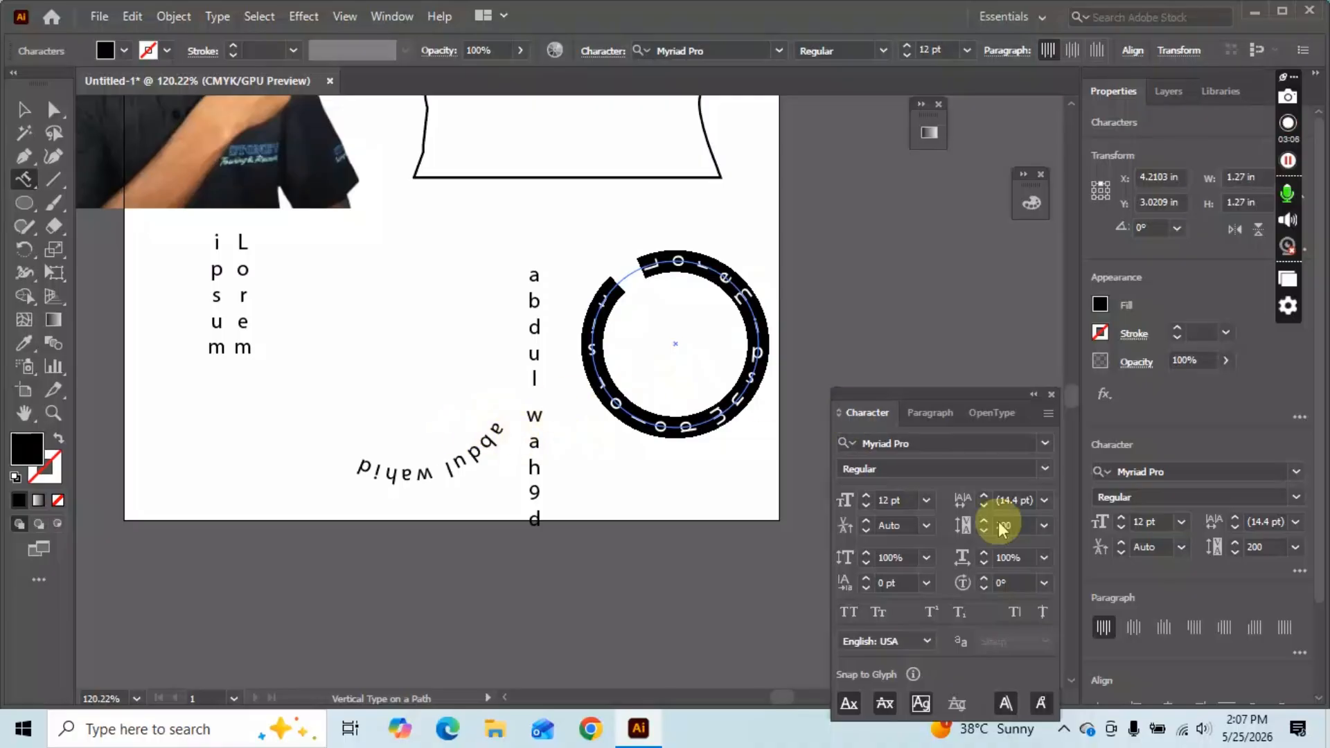
pyautogui.click(1044, 526)
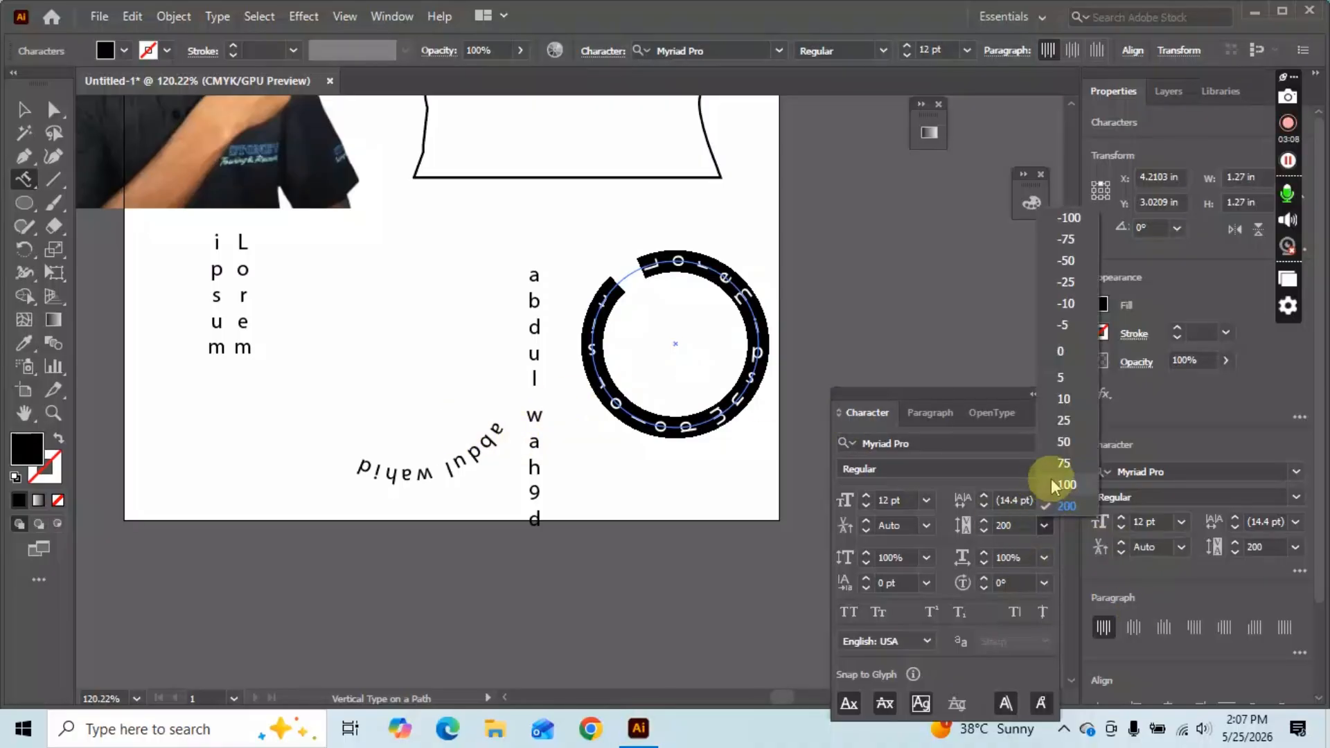
pyautogui.click(1064, 443)
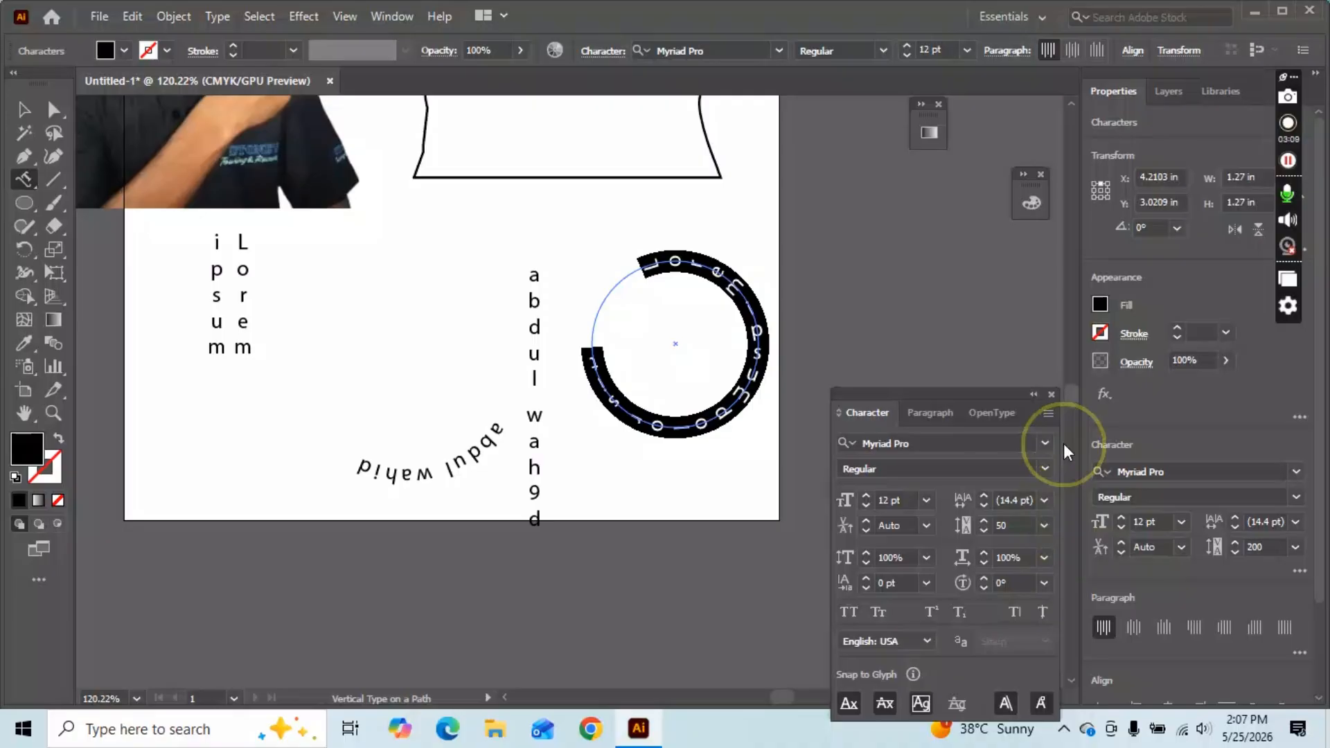
pyautogui.click(1044, 525)
pyautogui.click(1060, 351)
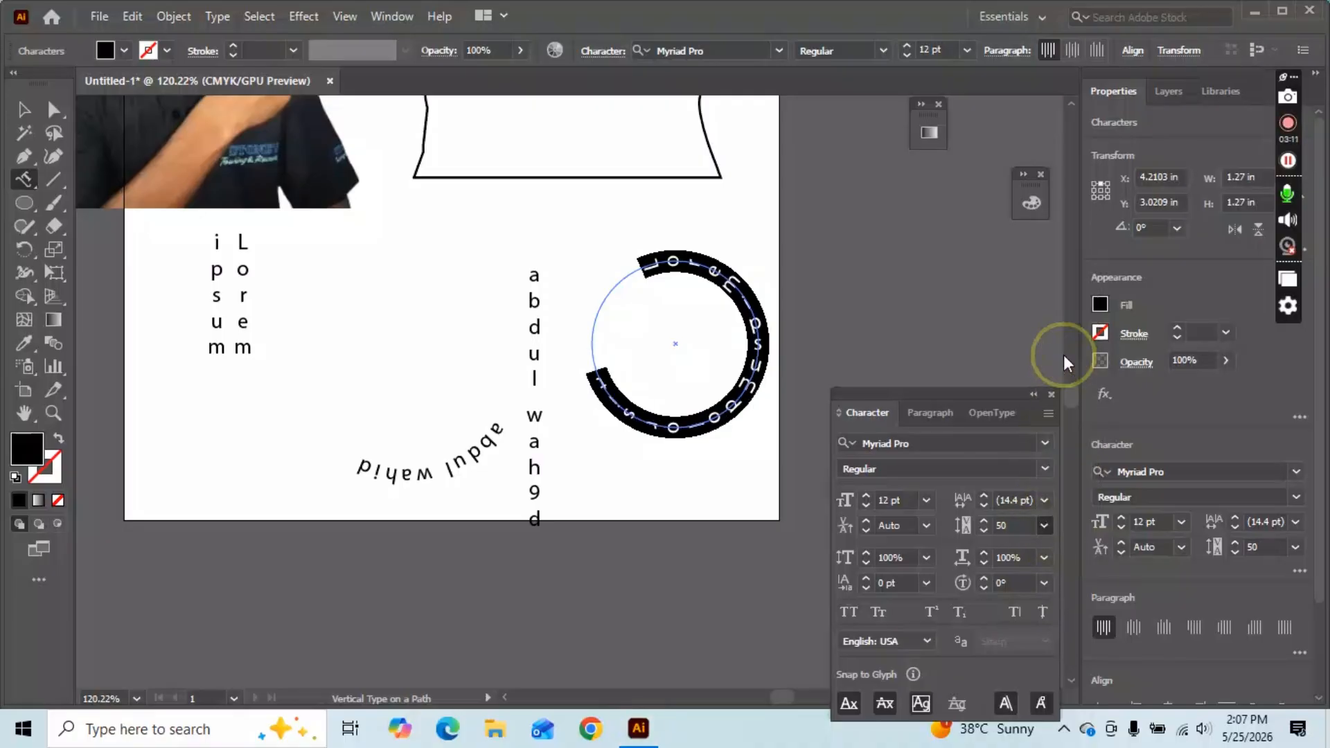
pyautogui.click(25, 111)
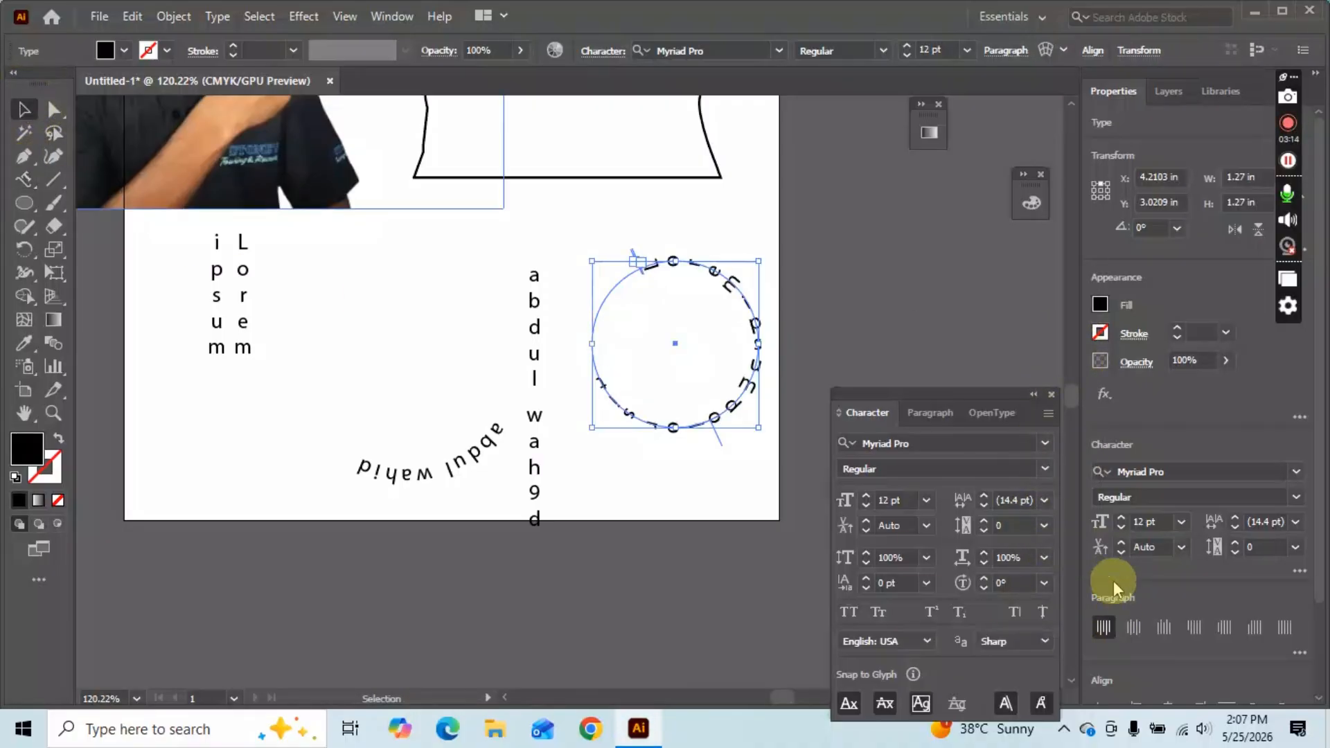
pyautogui.click(1044, 525)
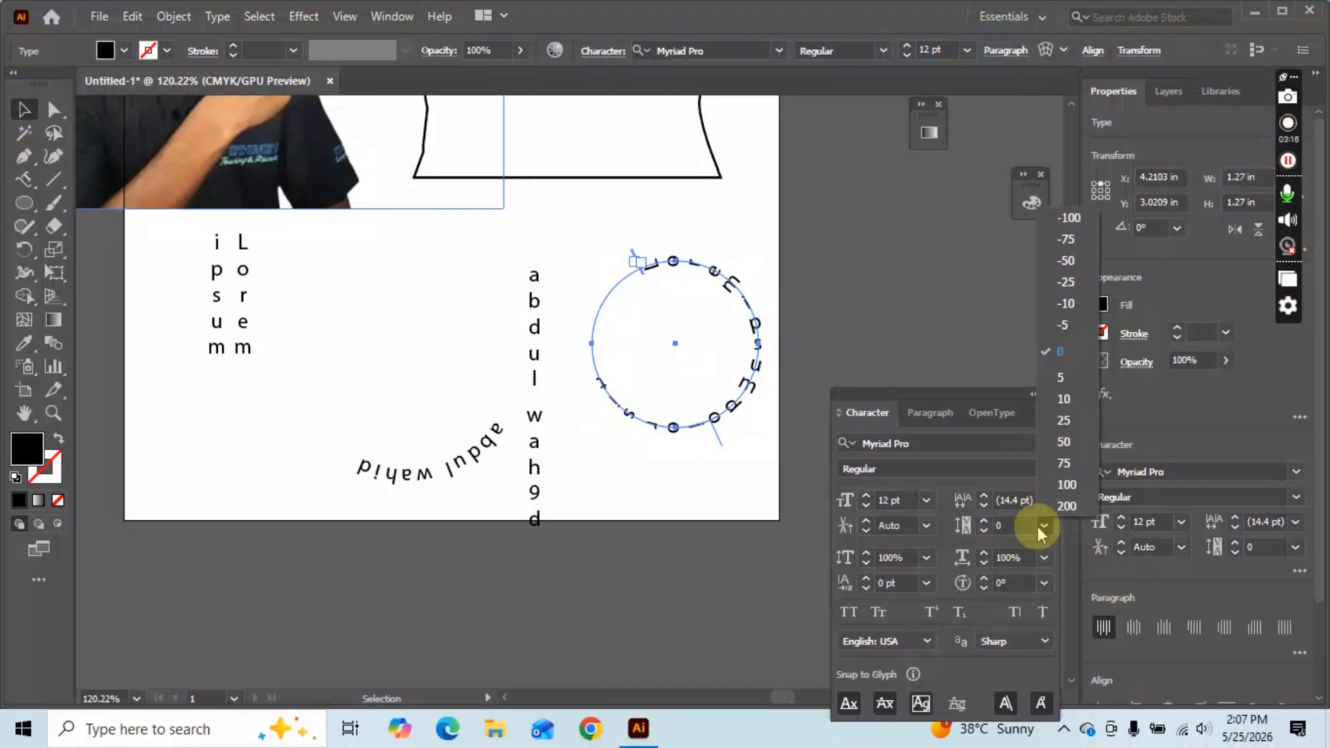
pyautogui.click(1065, 356)
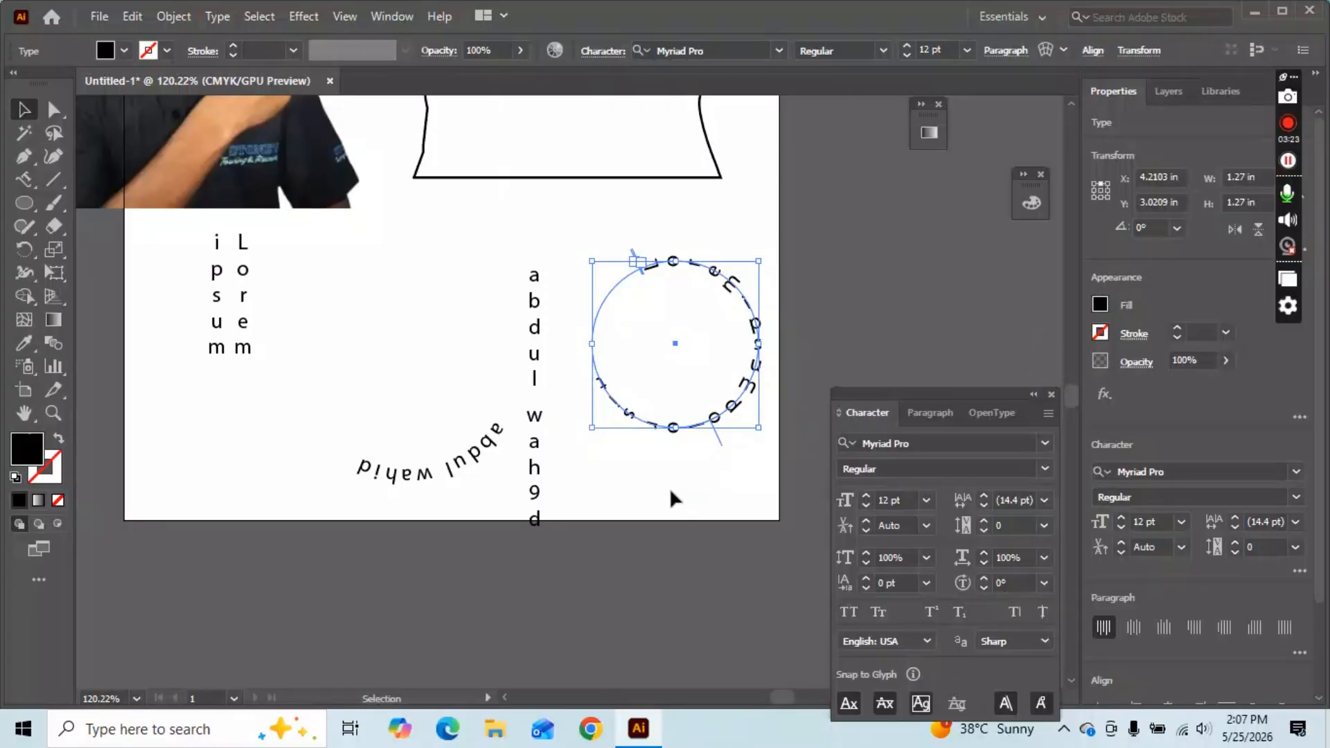
pyautogui.click(25, 181)
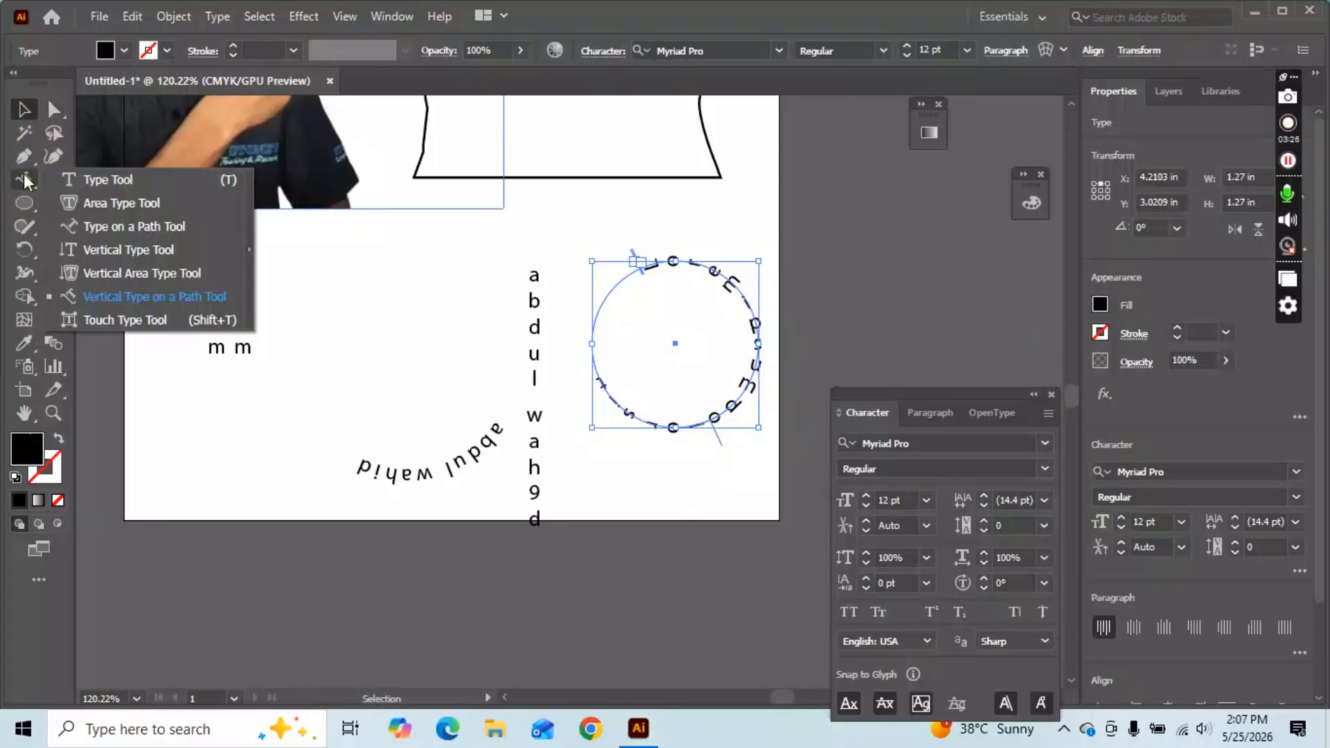
pyautogui.click(131, 321)
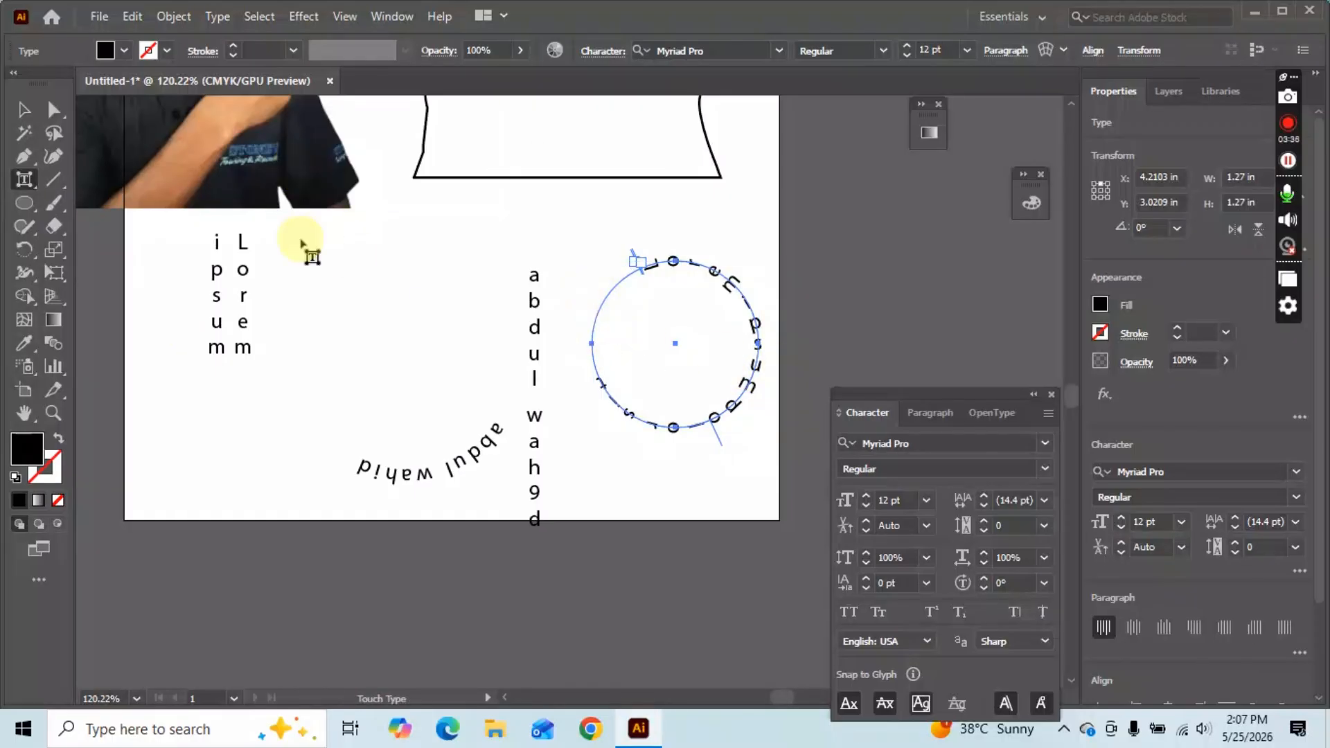
pyautogui.click(608, 307)
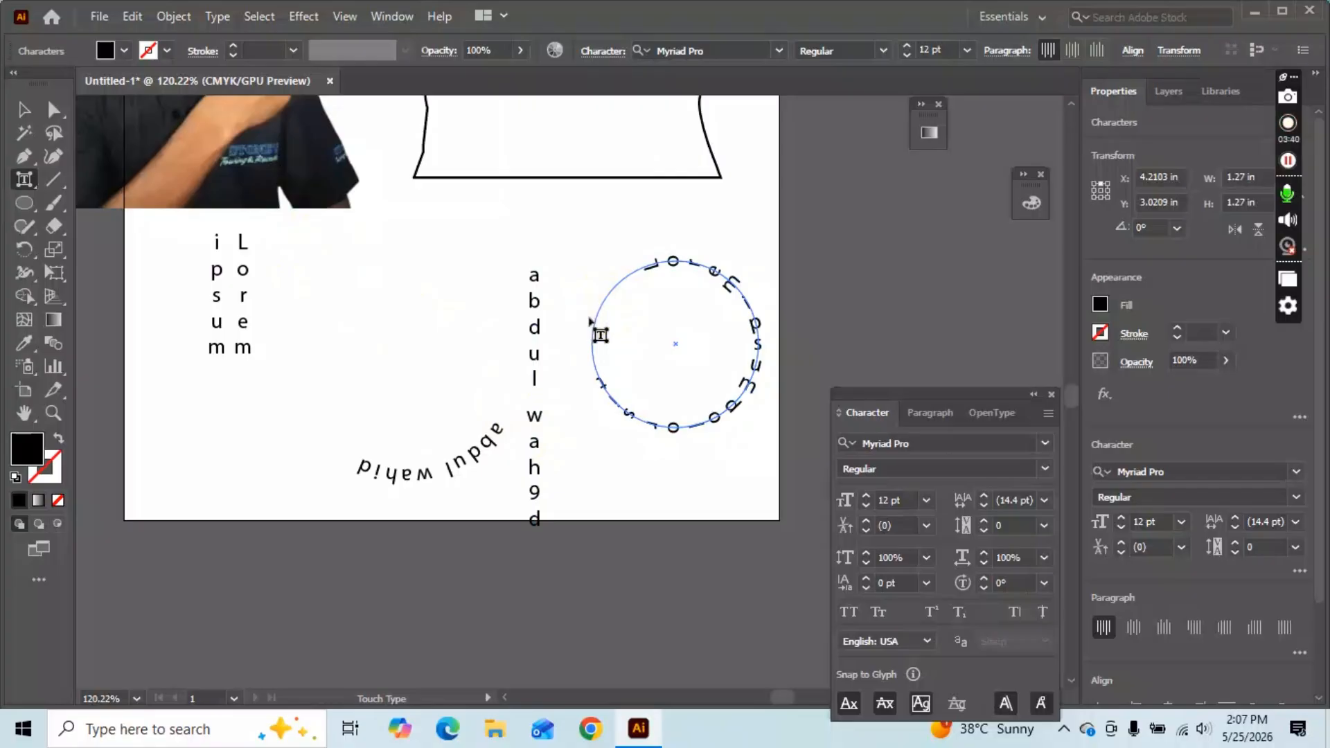
pyautogui.click(519, 266)
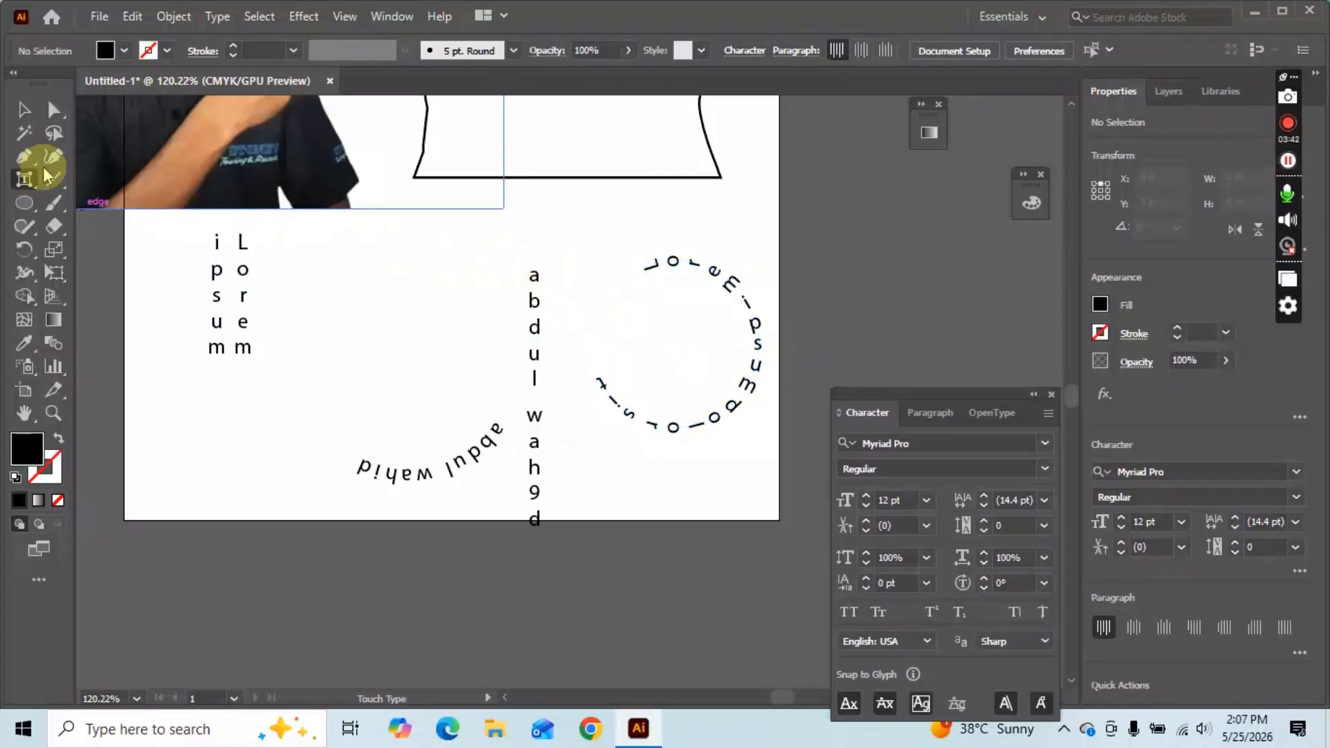
pyautogui.click(25, 179)
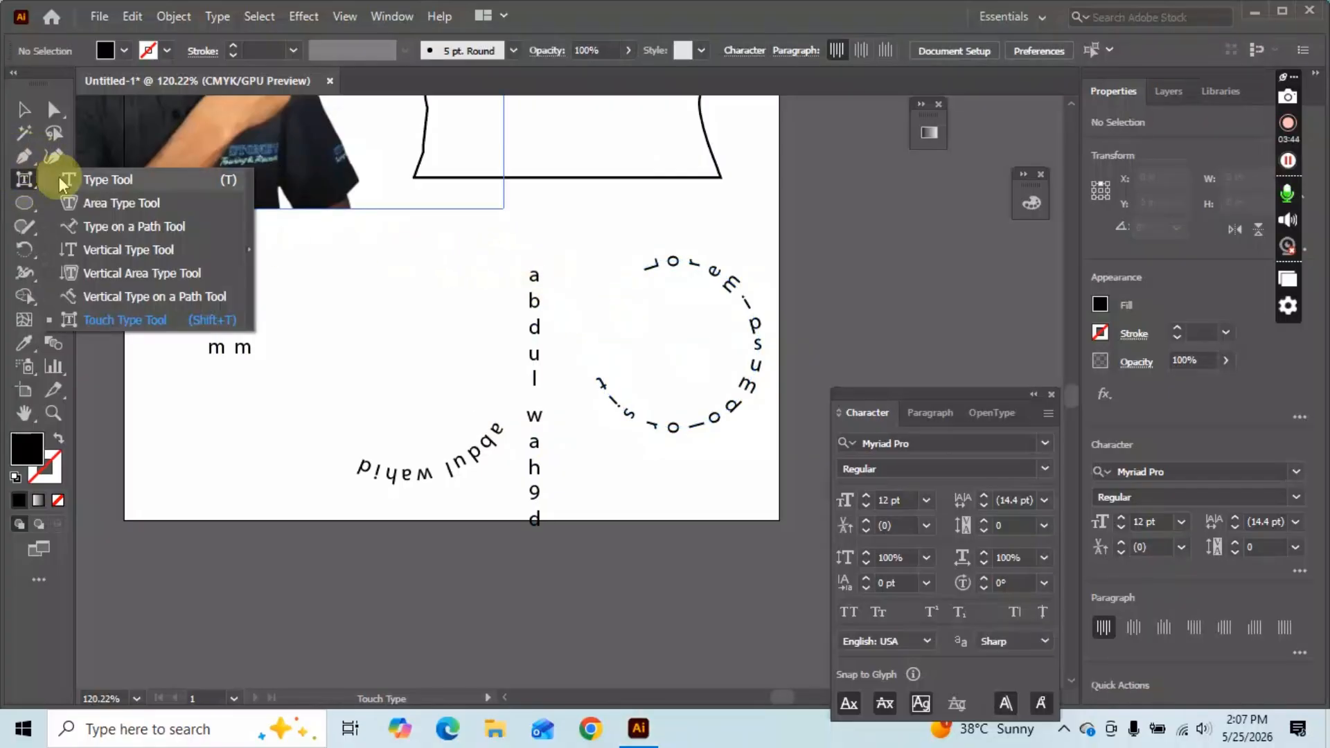
pyautogui.click(61, 181)
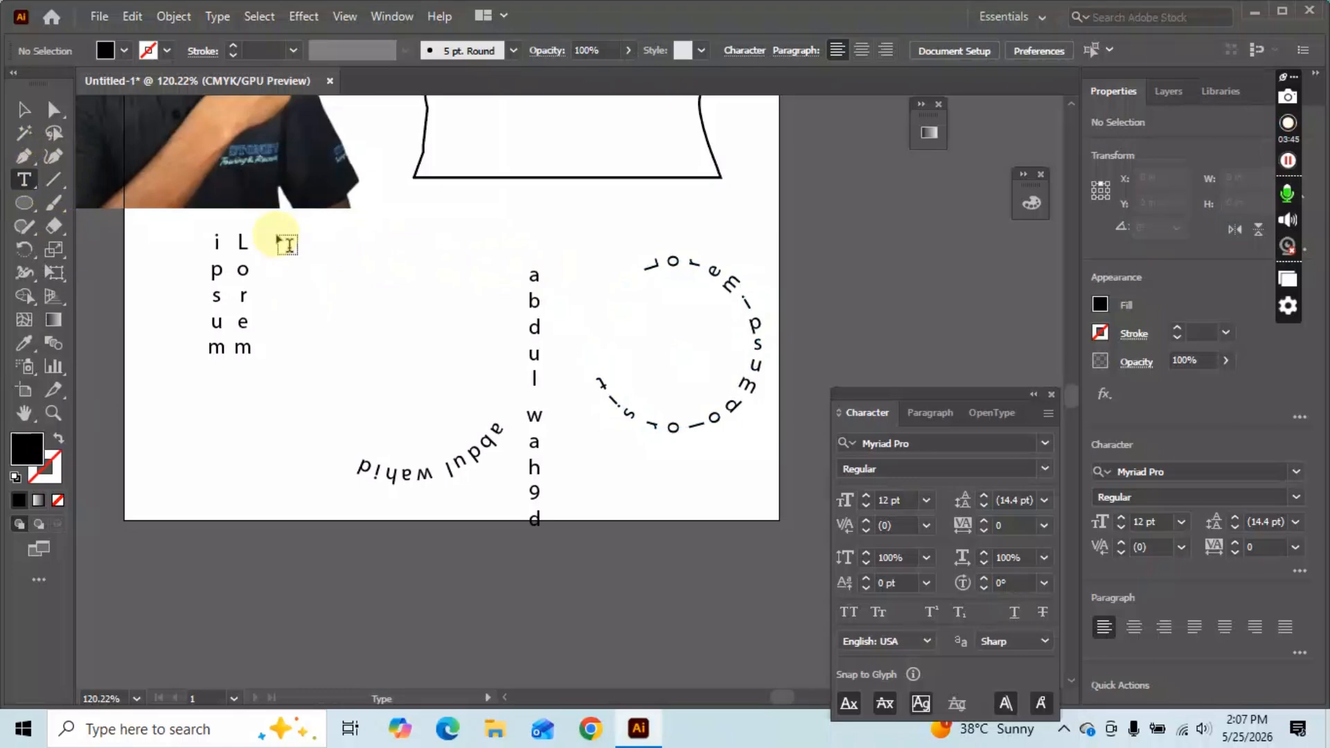
# Drag out a 3.6244 × 1.6339 in Lorem ipsum paragraph box across the artboard, then select it.
pyautogui.moveTo(277, 236); pyautogui.dragTo(752, 450)
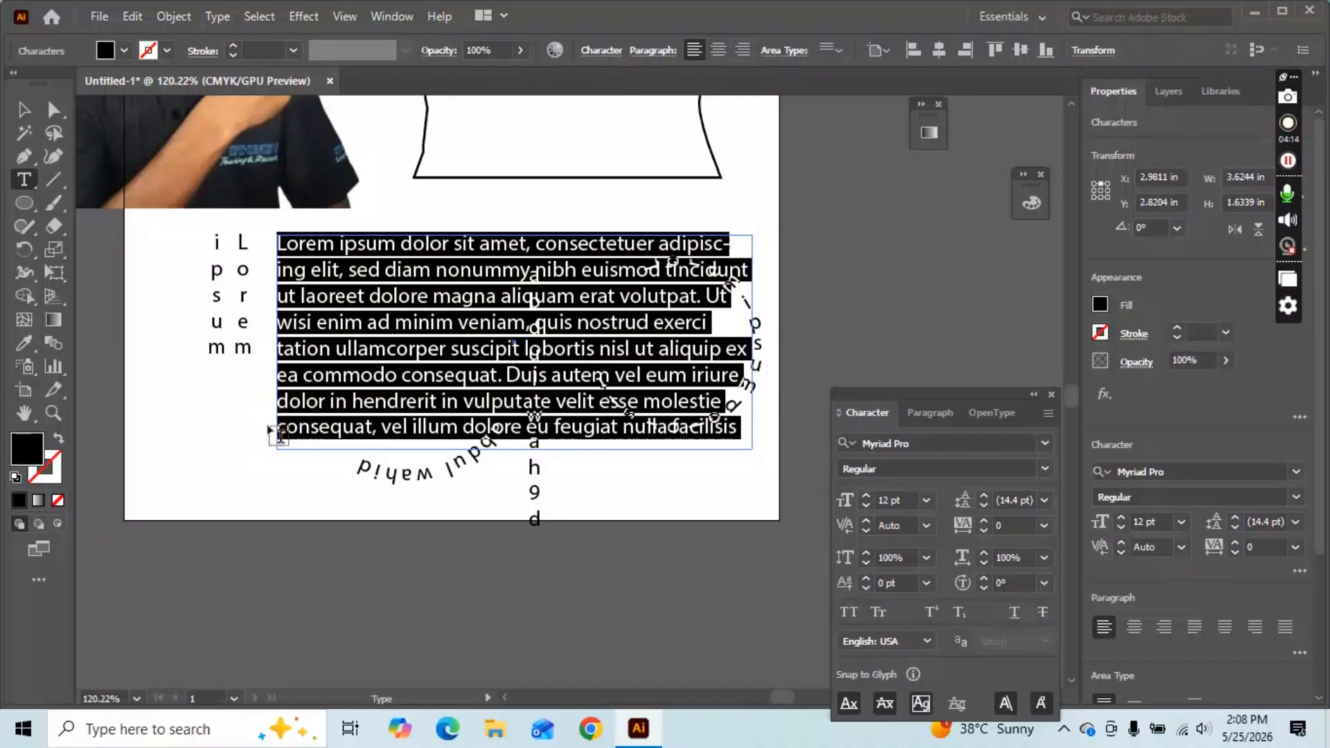
pyautogui.click(24, 112)
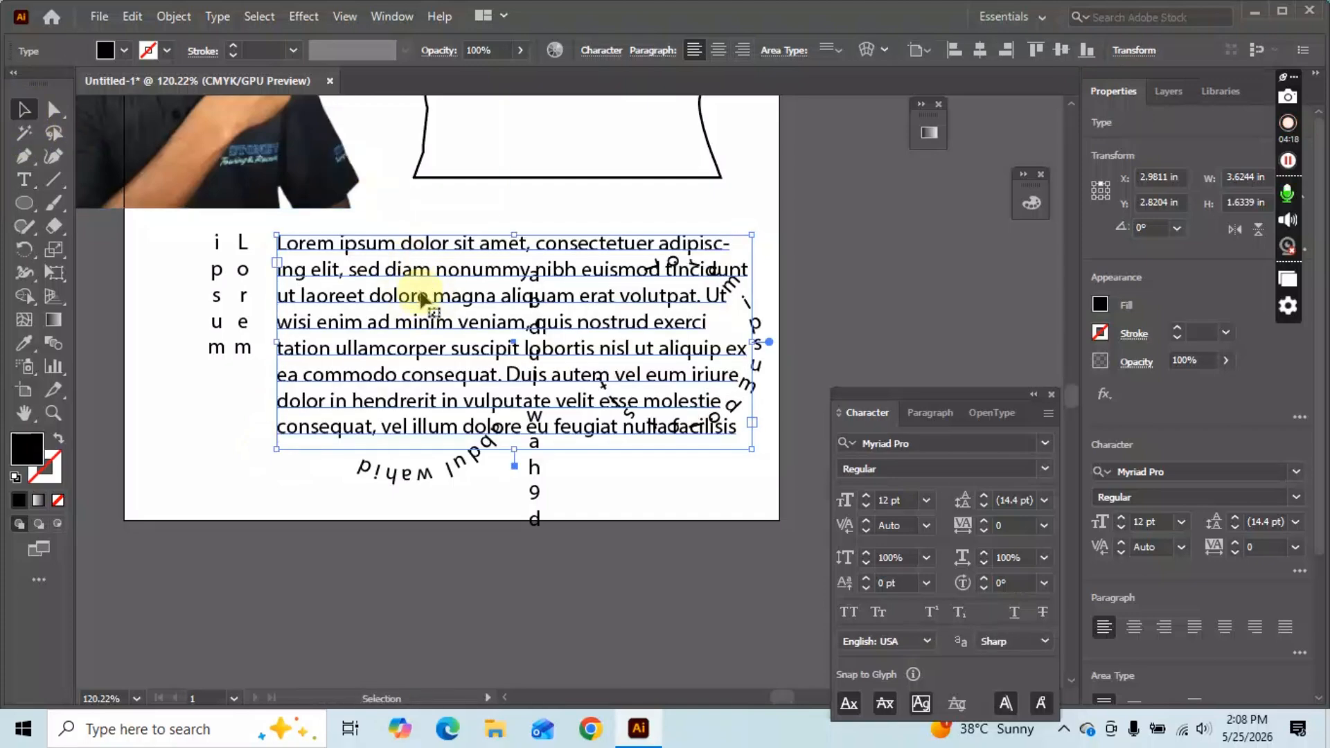
# Delete the Lorem paragraph, vertical name, both curved texts and the vertical Lorem text.
pyautogui.click(419, 289)
pyautogui.press('Delete')
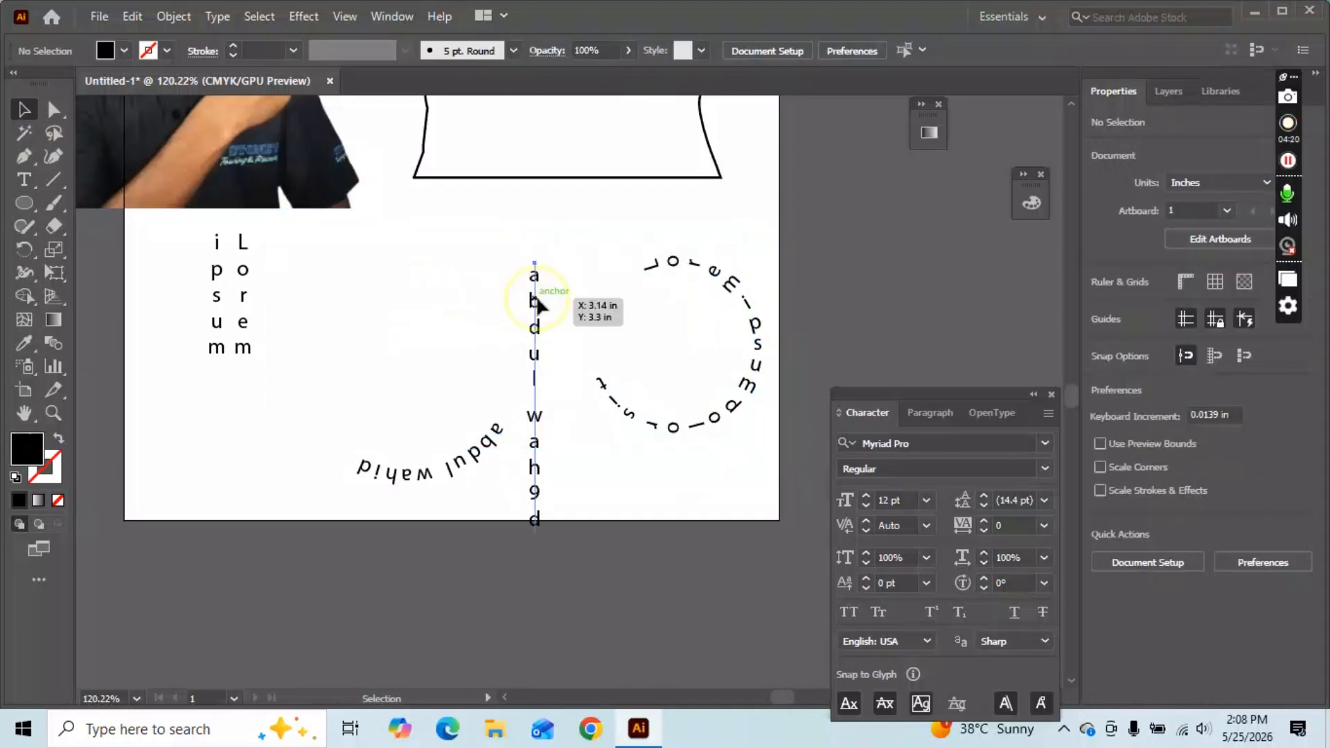
pyautogui.click(534, 297)
pyautogui.press('Delete')
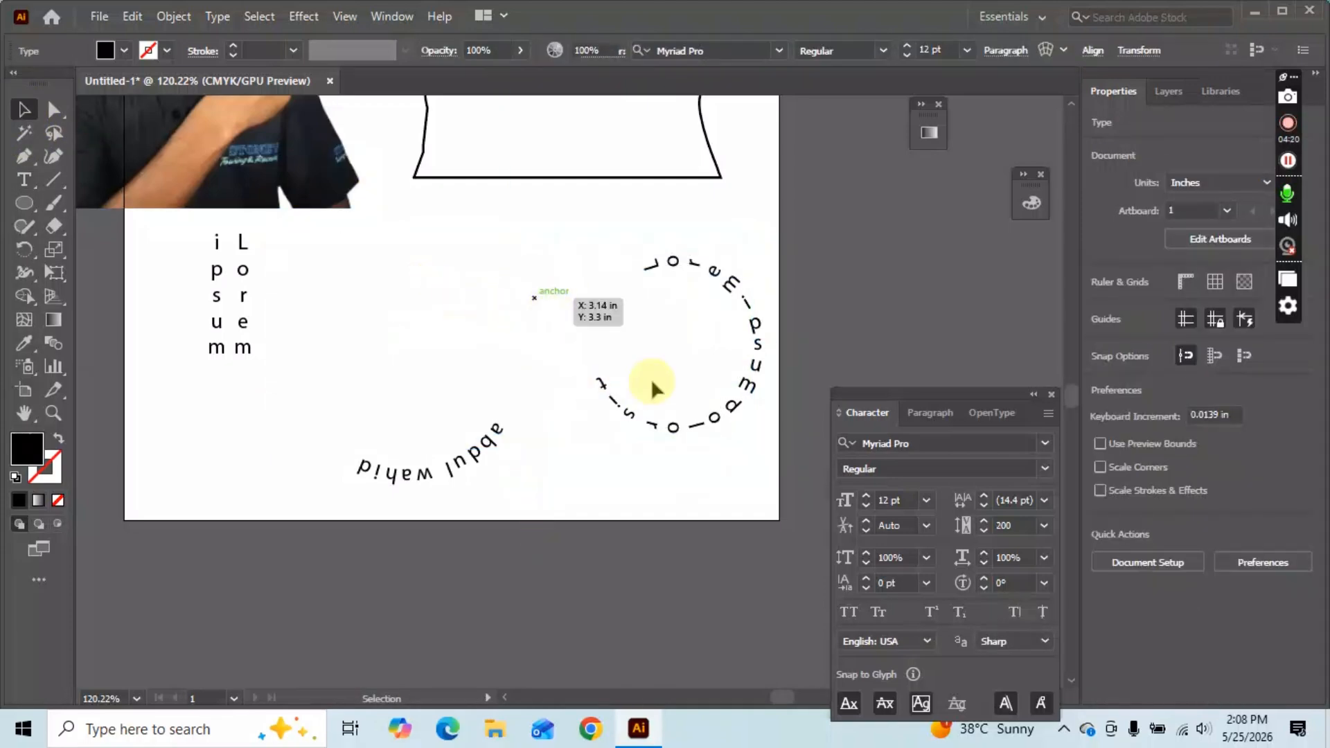
pyautogui.click(622, 416)
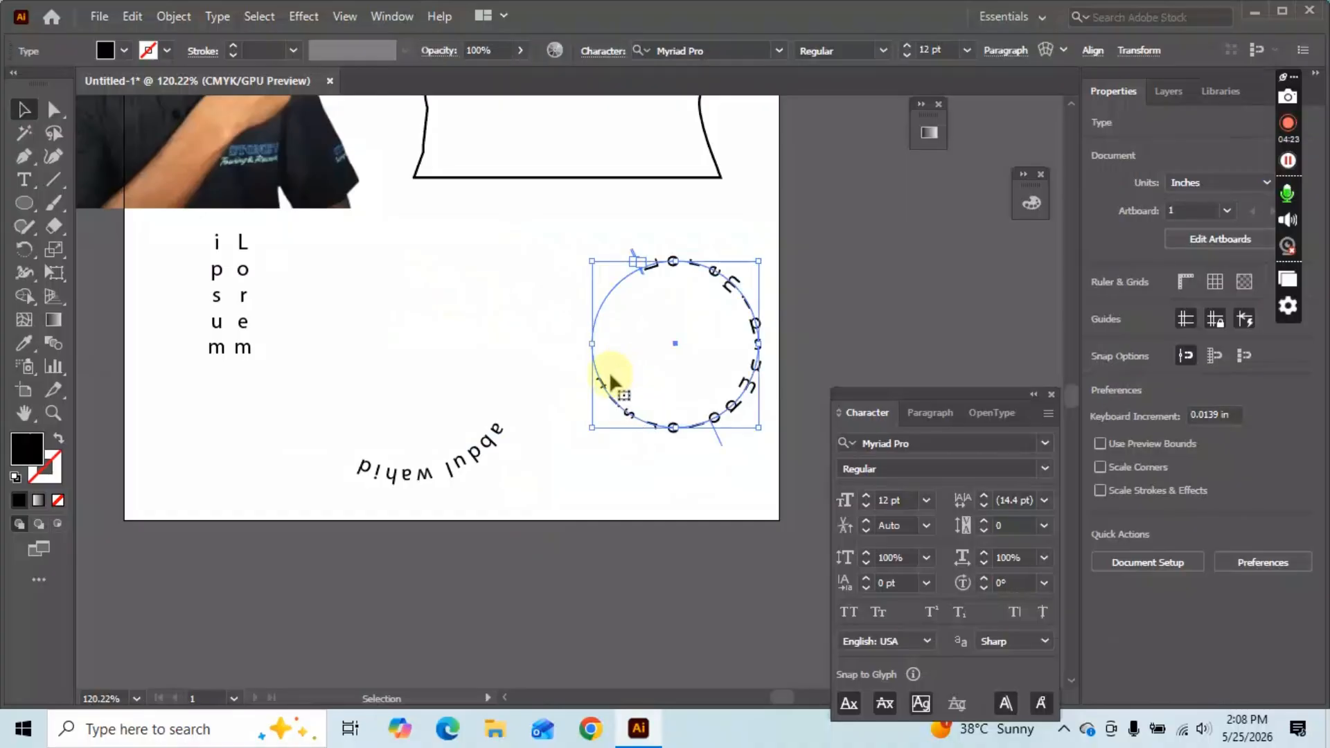
pyautogui.keyDown('shift'); pyautogui.click(493, 448); pyautogui.keyUp('shift')
pyautogui.press('Delete')
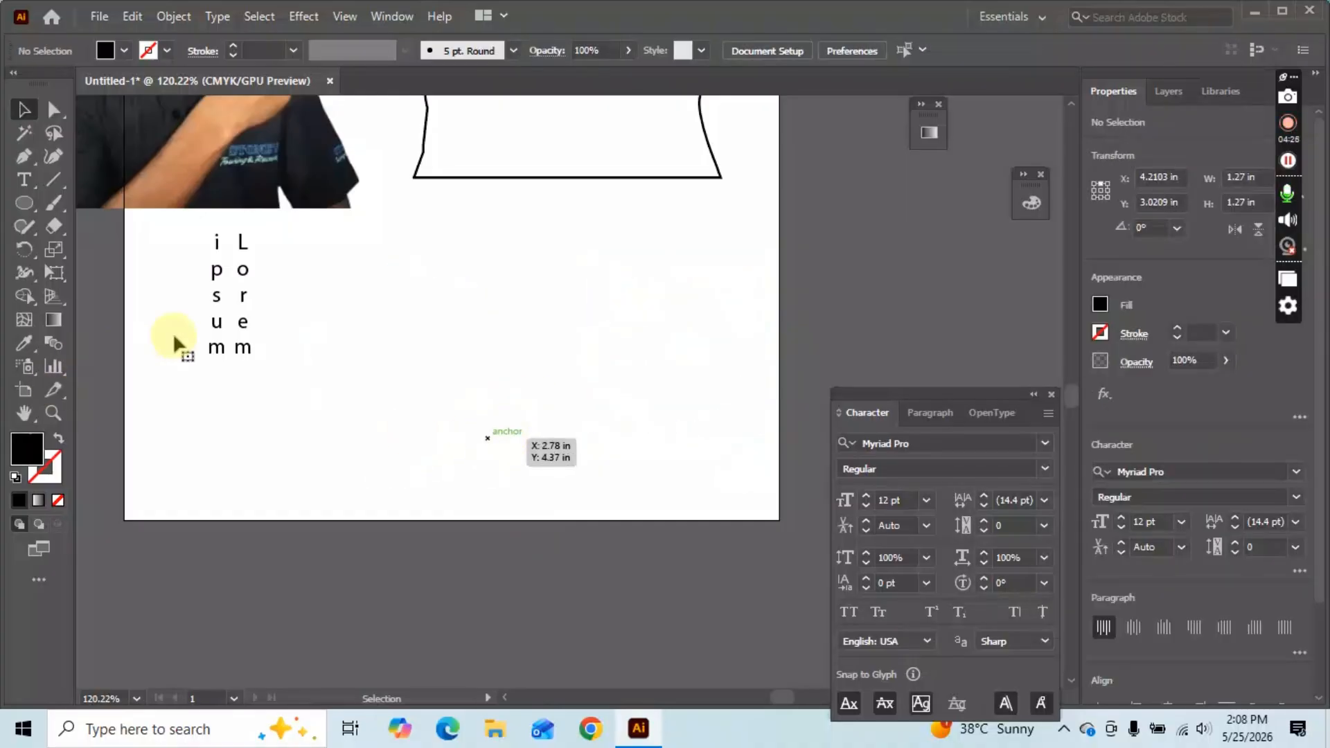
pyautogui.click(251, 320)
pyautogui.press('Delete')
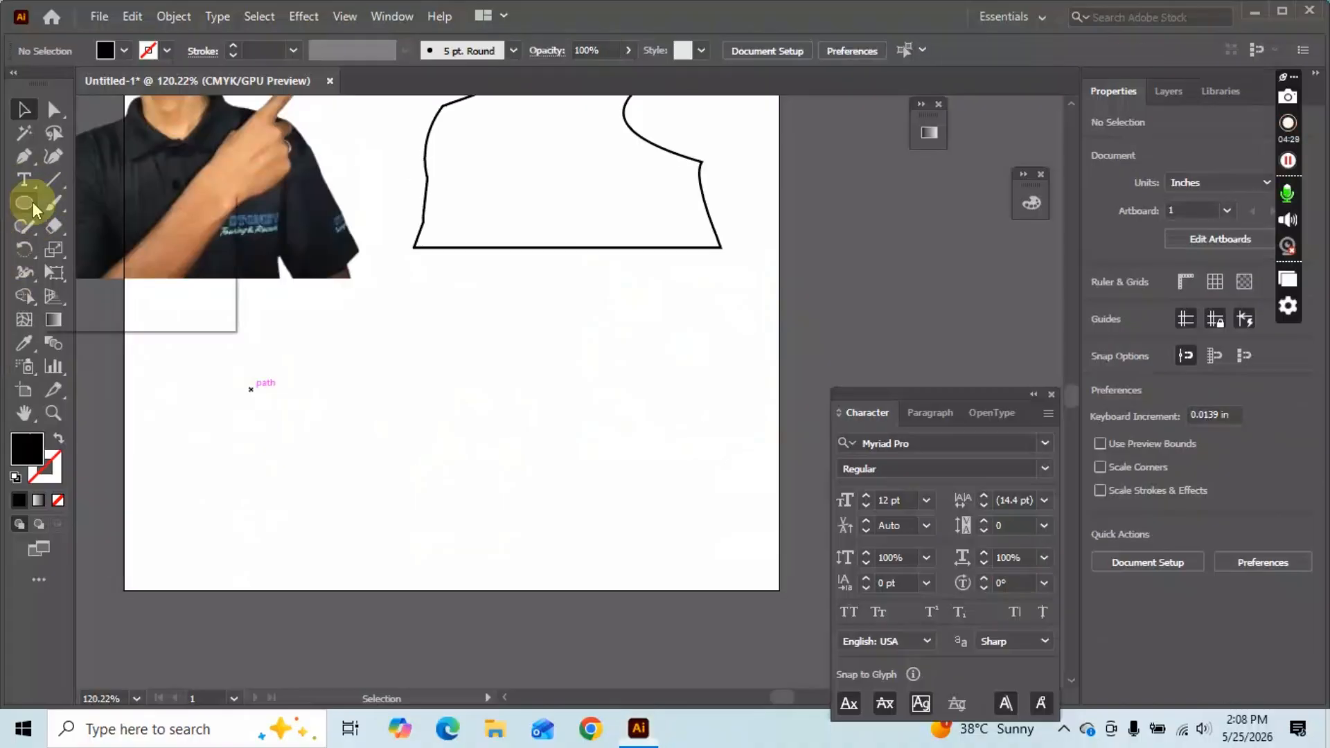
# Draw a 2.3172 × 1.2255 in black rectangle low on the artboard and move the boy photo above it.
pyautogui.moveTo(32, 202); pyautogui.dragTo(92, 205)
pyautogui.moveTo(270, 384); pyautogui.dragTo(573, 543)
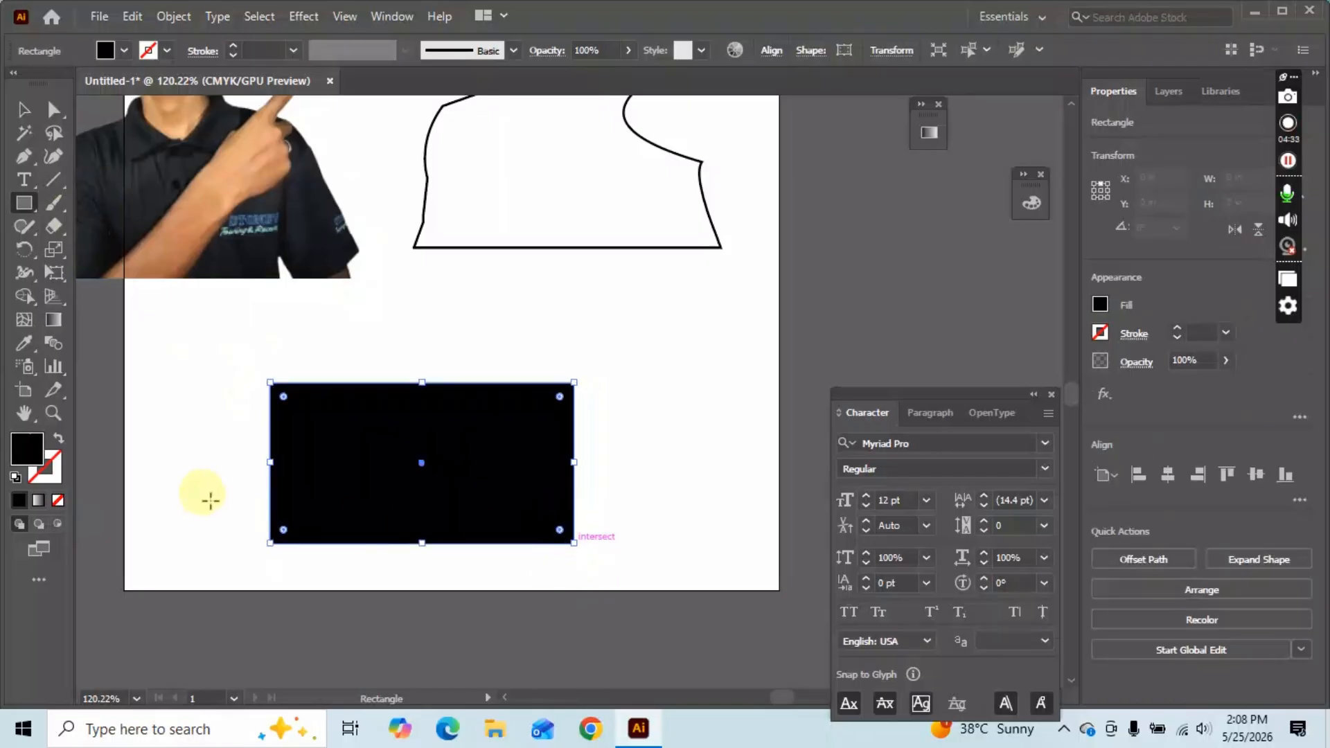
pyautogui.press('v')
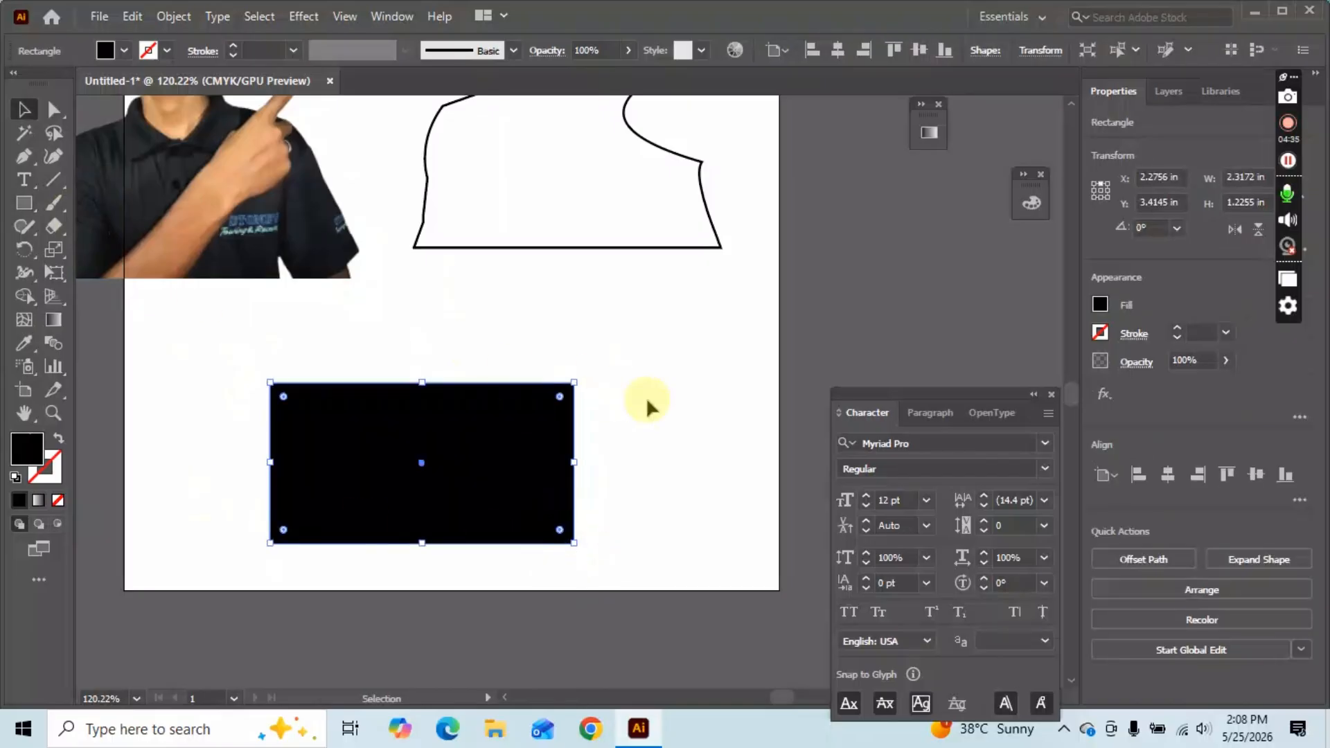
pyautogui.scroll(5, 297, 273)
pyautogui.moveTo(266, 339); pyautogui.dragTo(448, 358)
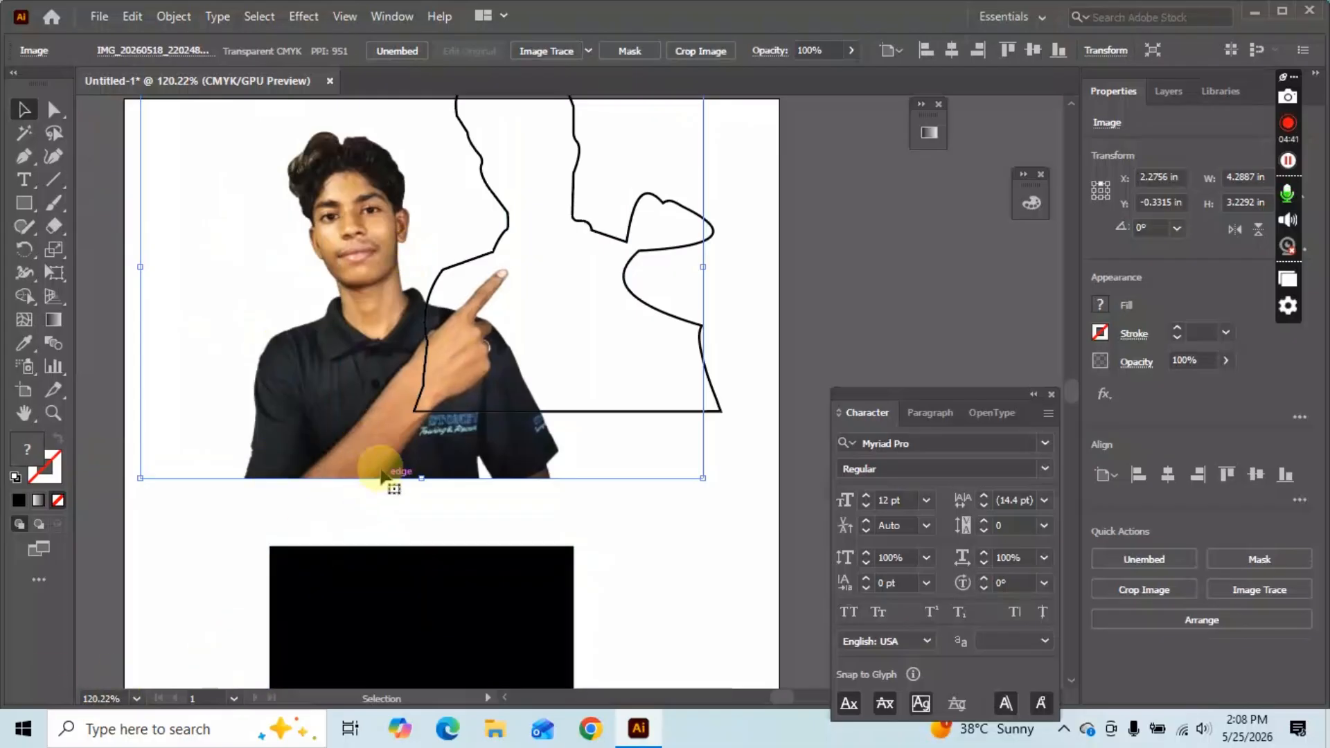
pyautogui.press('z')
pyautogui.moveTo(365, 392); pyautogui.dragTo(400, 380)
pyautogui.press('space')
pyautogui.moveTo(629, 452); pyautogui.dragTo(392, 403)
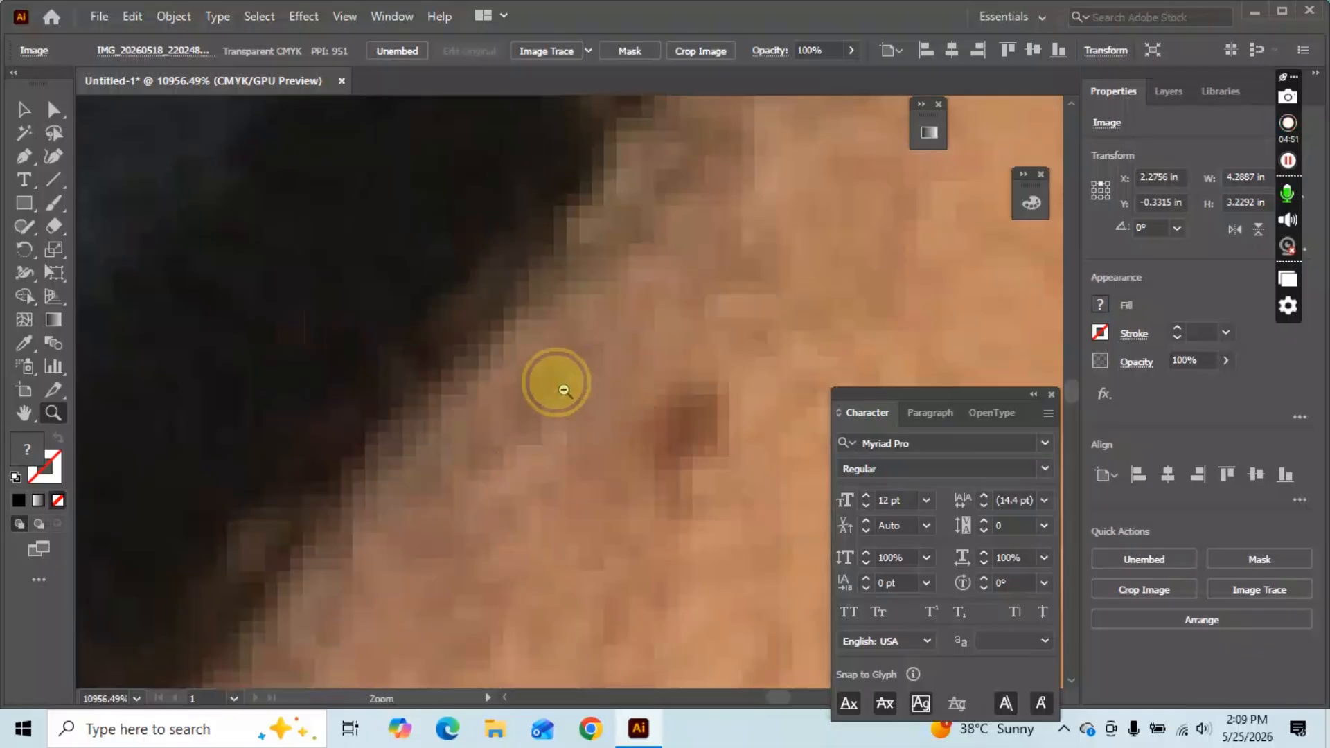
pyautogui.moveTo(563, 390); pyautogui.dragTo(319, 341)
pyautogui.moveTo(641, 305); pyautogui.dragTo(262, 259)
pyautogui.hscroll(5, 540, 291)
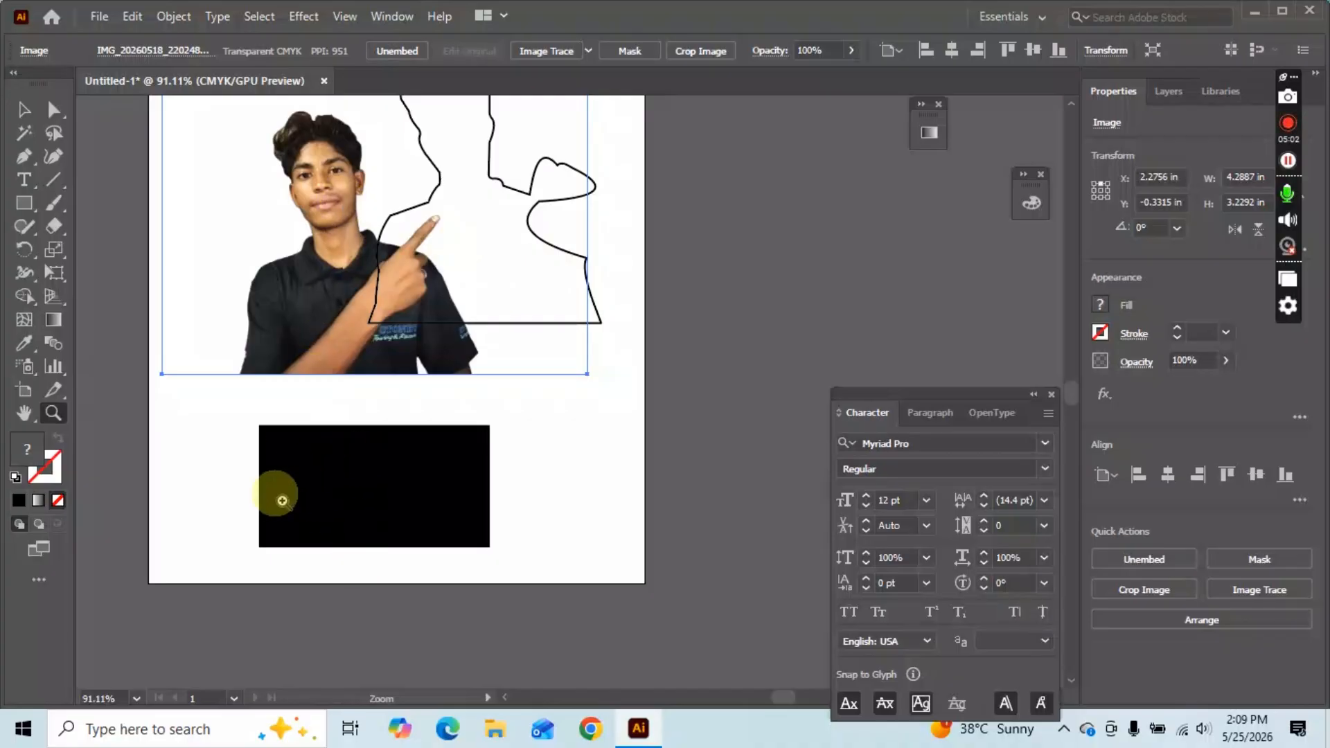
# Zoom in on the black rectangle up to the 64000% maximum.
pyautogui.moveTo(294, 466); pyautogui.dragTo(416, 437)
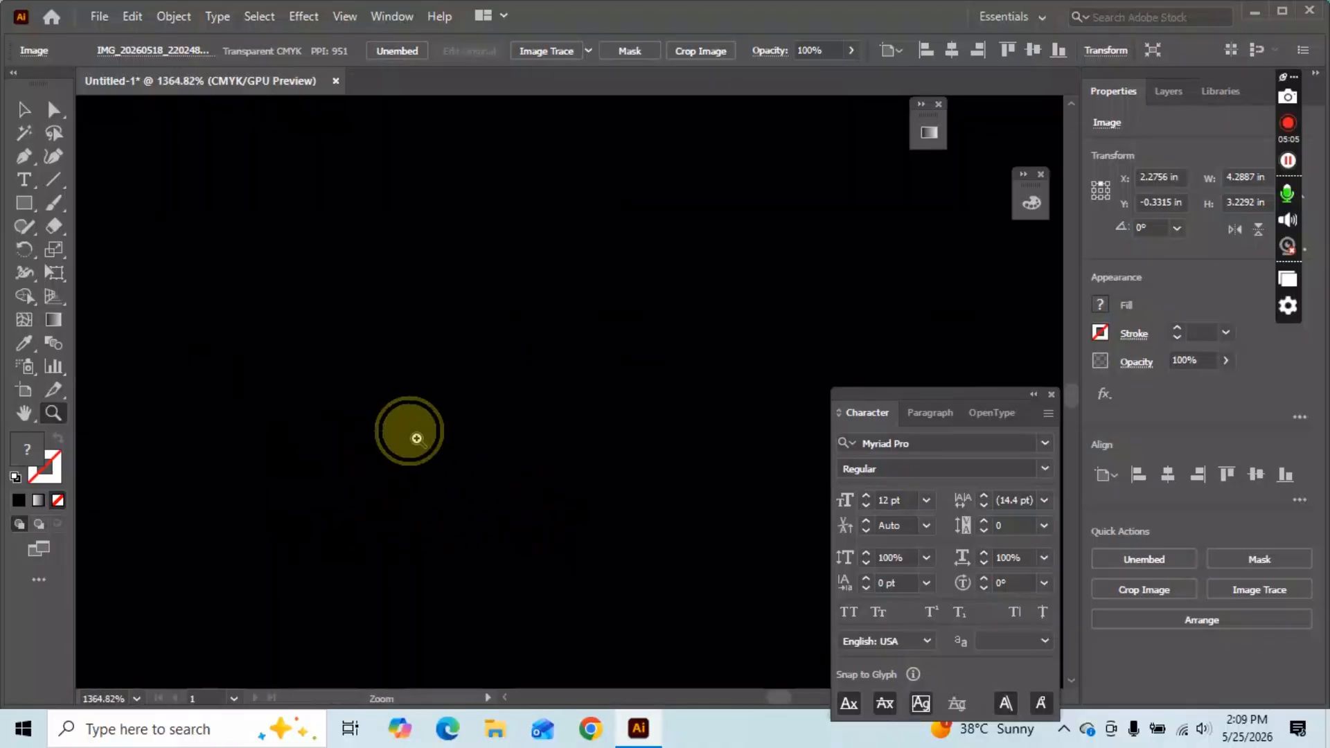
pyautogui.moveTo(347, 407); pyautogui.dragTo(445, 381)
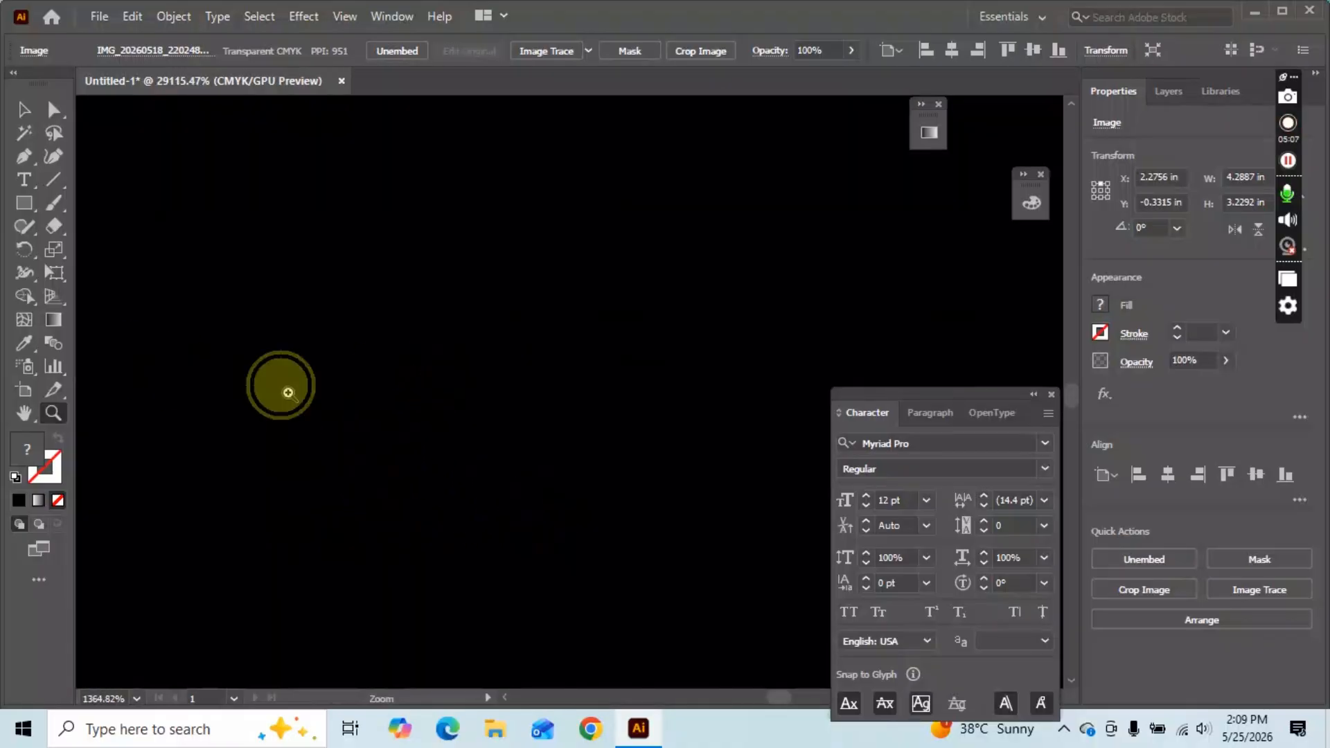
pyautogui.moveTo(288, 393); pyautogui.dragTo(733, 397)
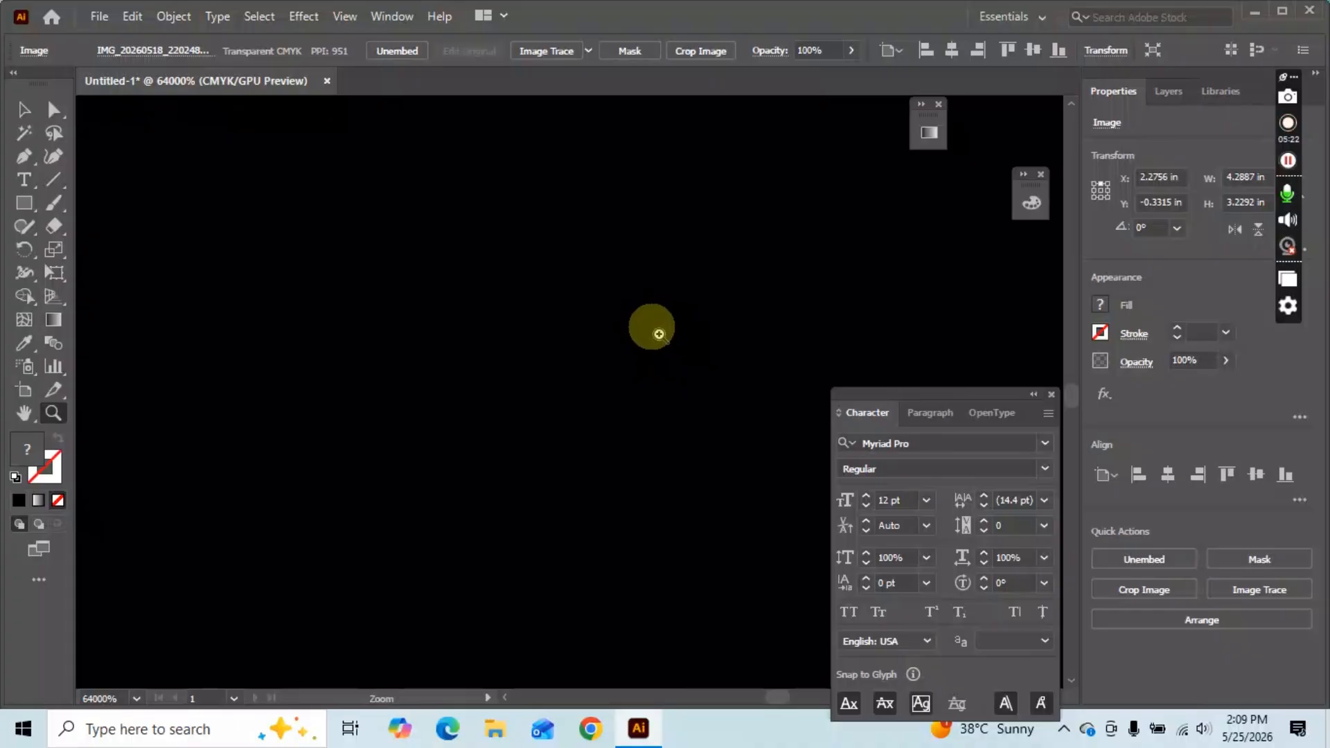
# Zoom back out from the rectangle and pan to bring the photo into view.
pyautogui.keyDown('alt'); pyautogui.click(593, 298); pyautogui.keyUp('alt')
pyautogui.moveTo(799, 381); pyautogui.dragTo(369, 288)
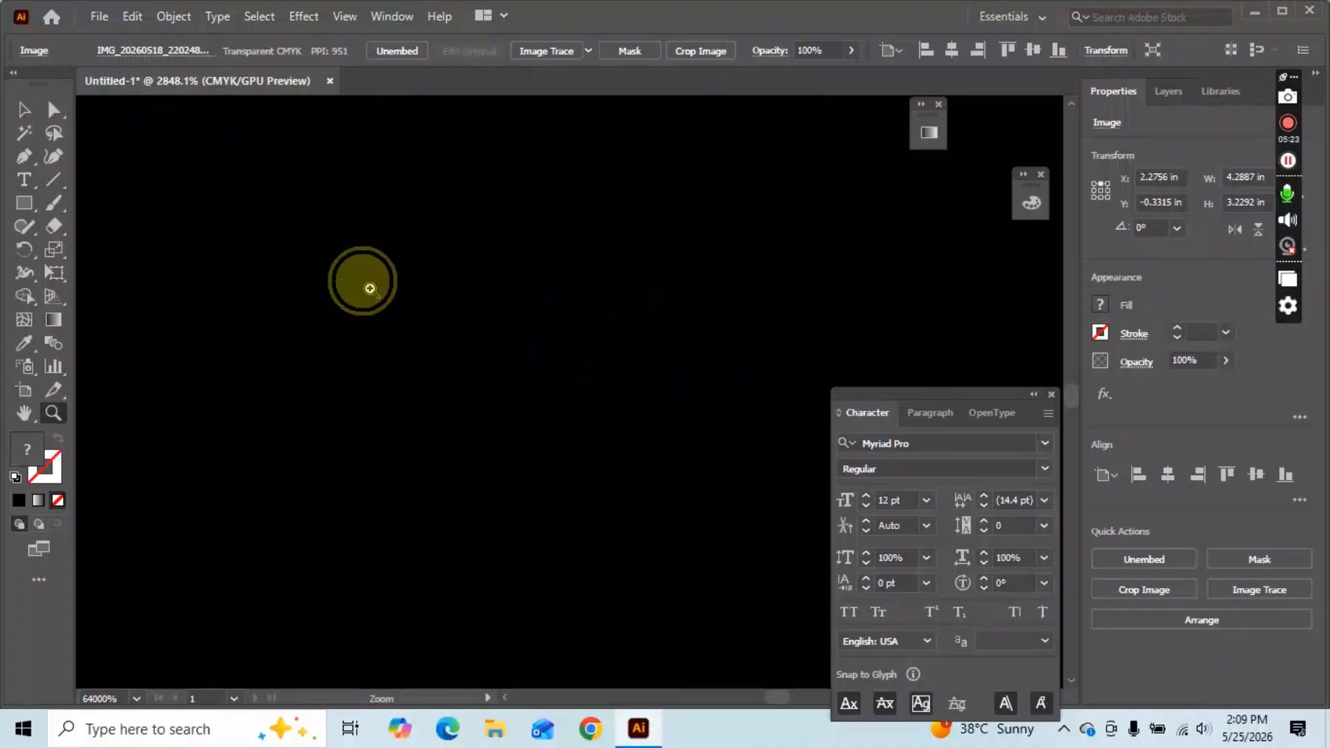
pyautogui.moveTo(628, 263); pyautogui.dragTo(95, 267)
pyautogui.moveTo(645, 269); pyautogui.dragTo(495, 541)
# Zoom to about 5000% on the photo's arm edge to reveal its pixels.
pyautogui.moveTo(505, 326); pyautogui.dragTo(706, 360)
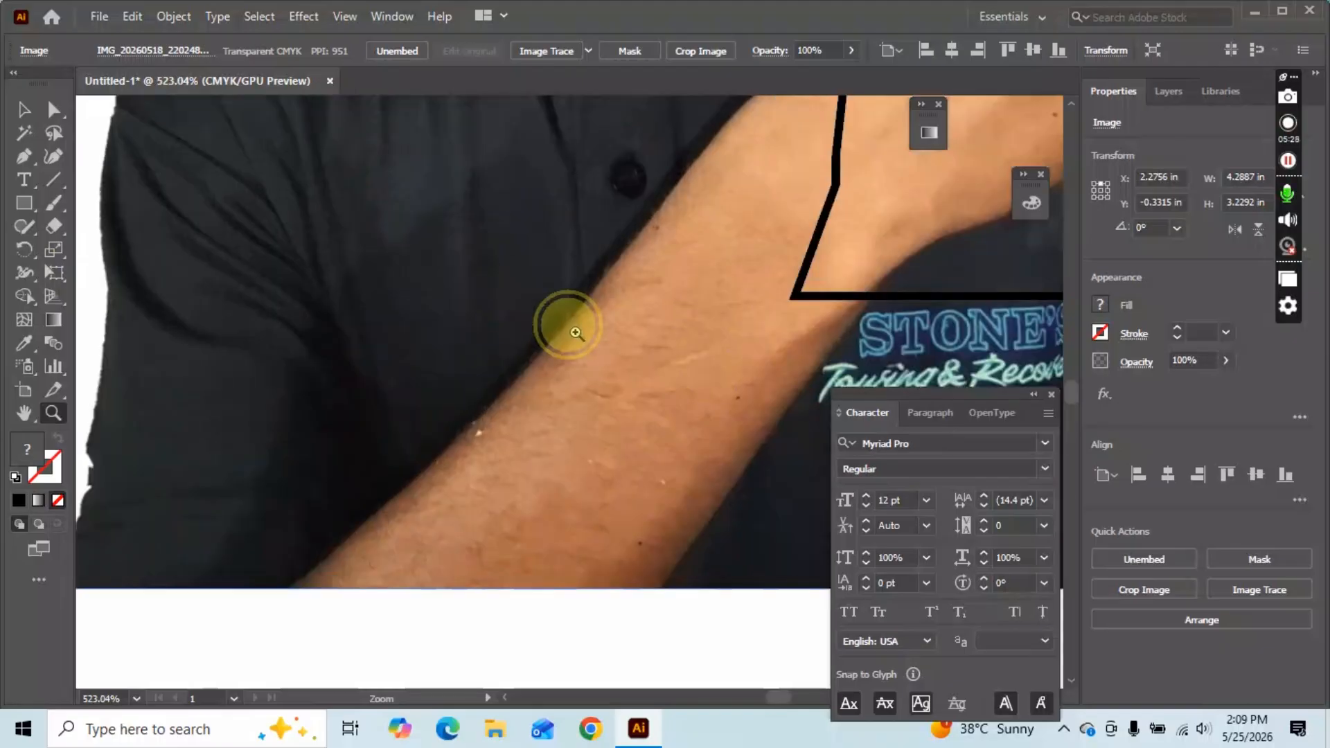
pyautogui.moveTo(567, 320); pyautogui.dragTo(863, 378)
pyautogui.moveTo(672, 372); pyautogui.dragTo(276, 383)
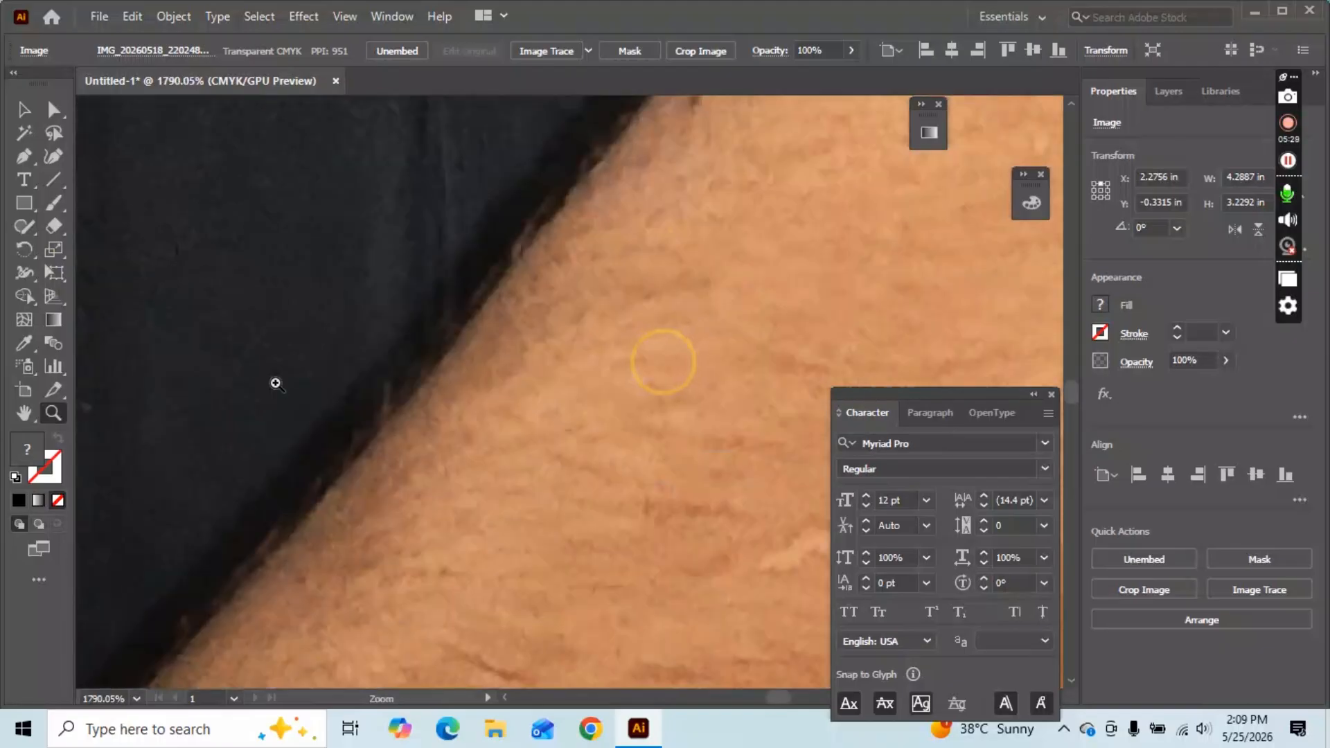
pyautogui.moveTo(351, 415); pyautogui.dragTo(261, 633)
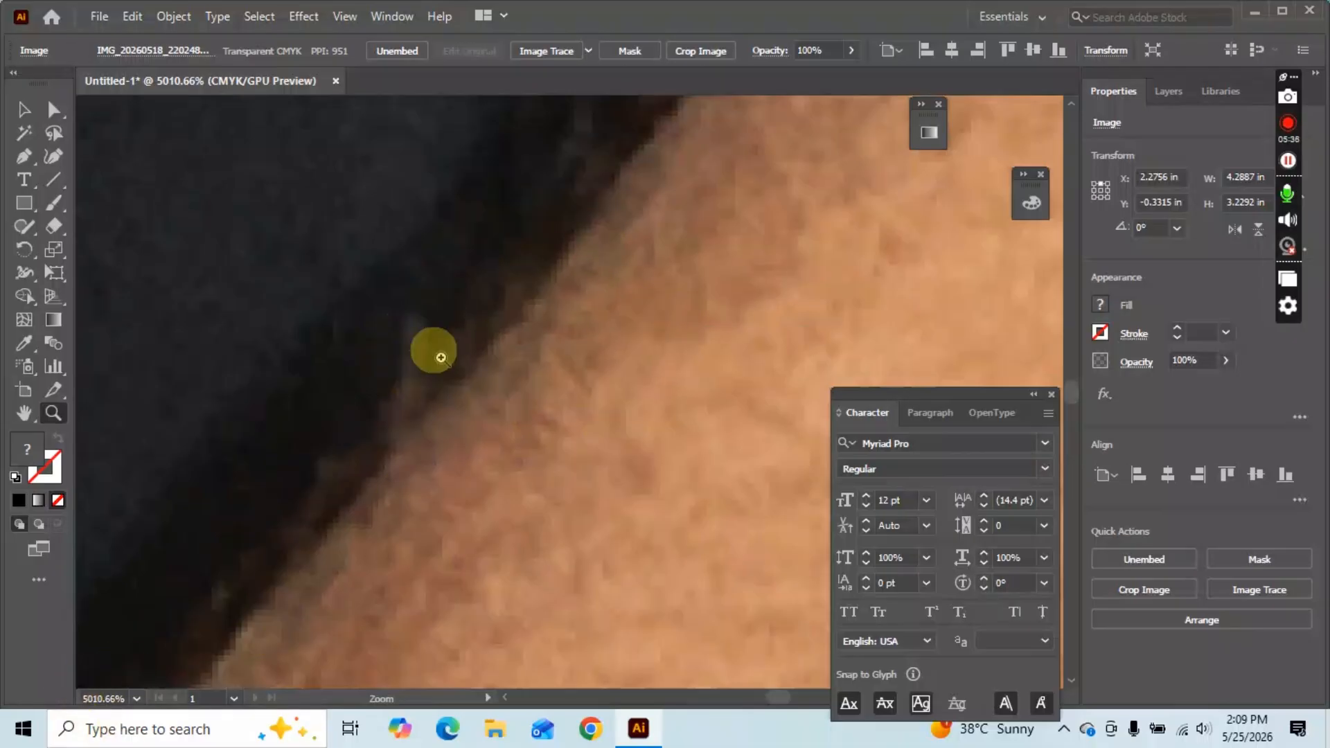
# Zoom back out to about 95% to show the whole artboard.
pyautogui.moveTo(685, 360); pyautogui.dragTo(217, 410)
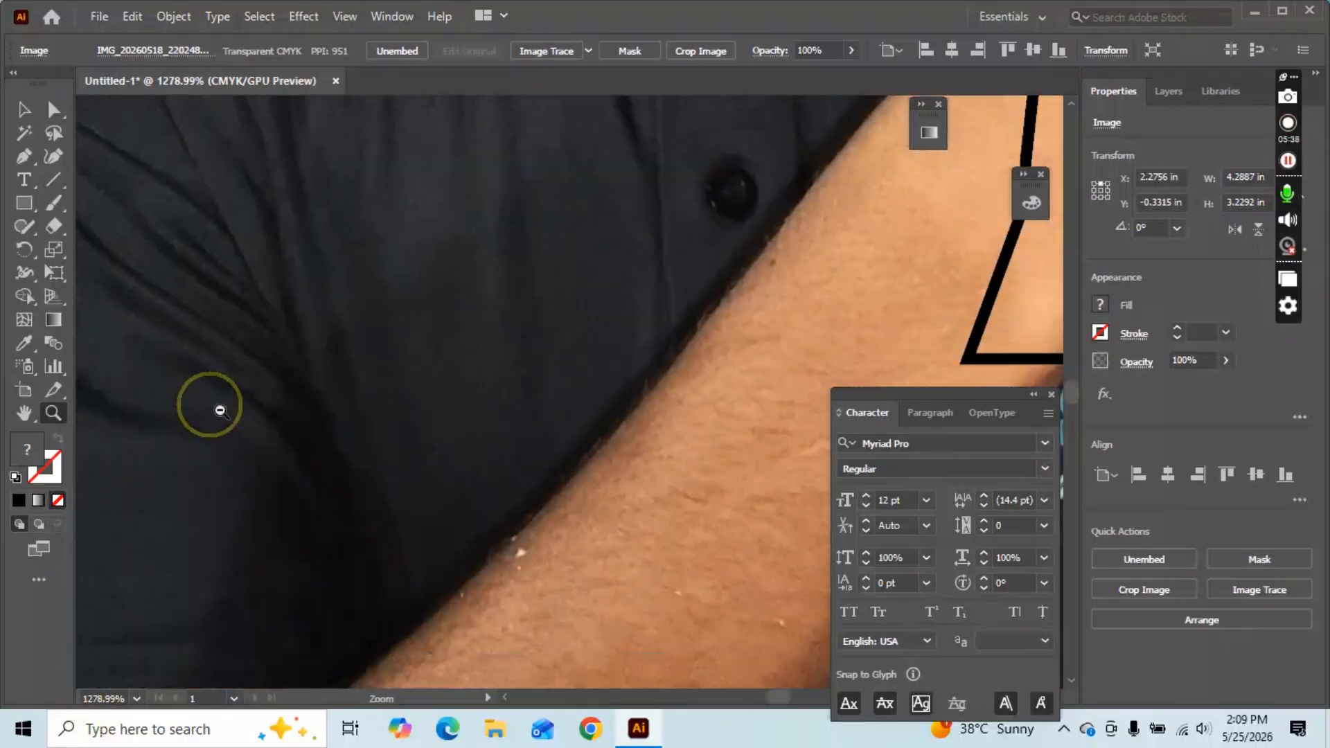
pyautogui.moveTo(580, 488); pyautogui.dragTo(257, 437)
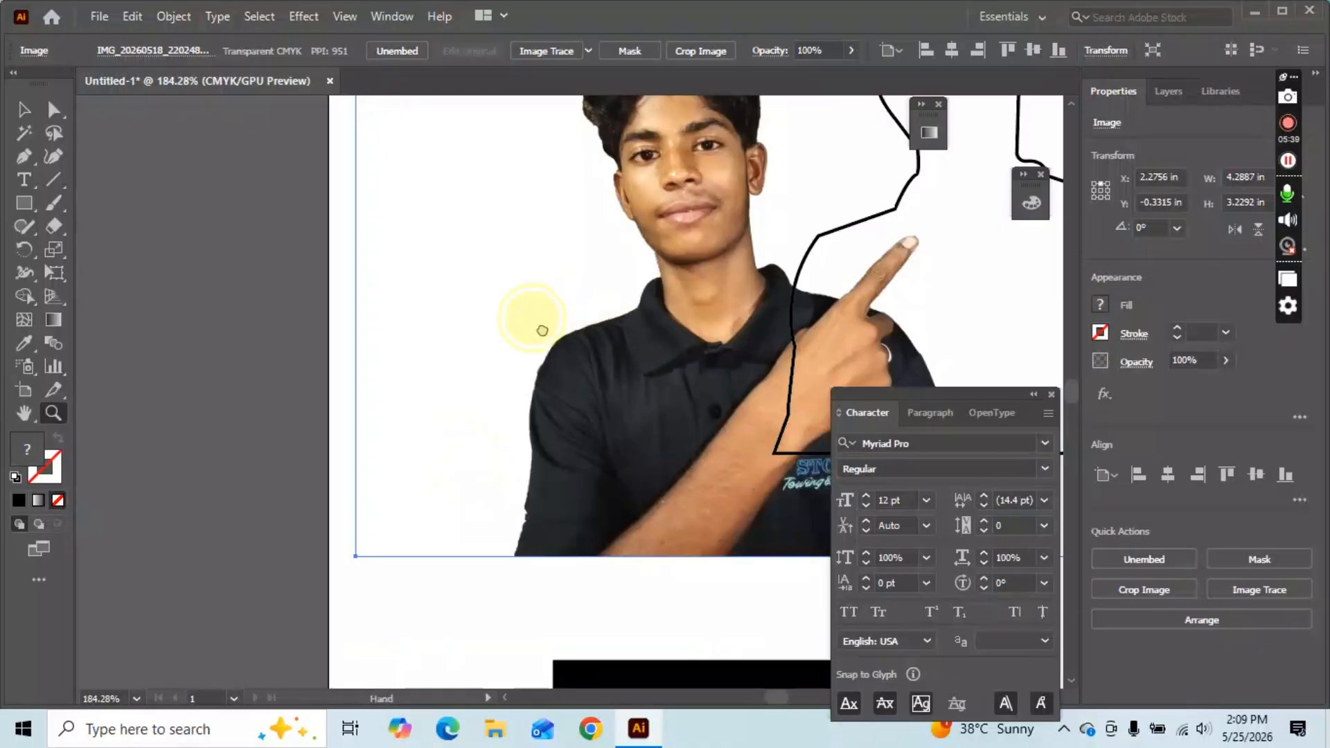
pyautogui.moveTo(471, 356); pyautogui.dragTo(202, 469)
pyautogui.moveTo(401, 371); pyautogui.dragTo(336, 350)
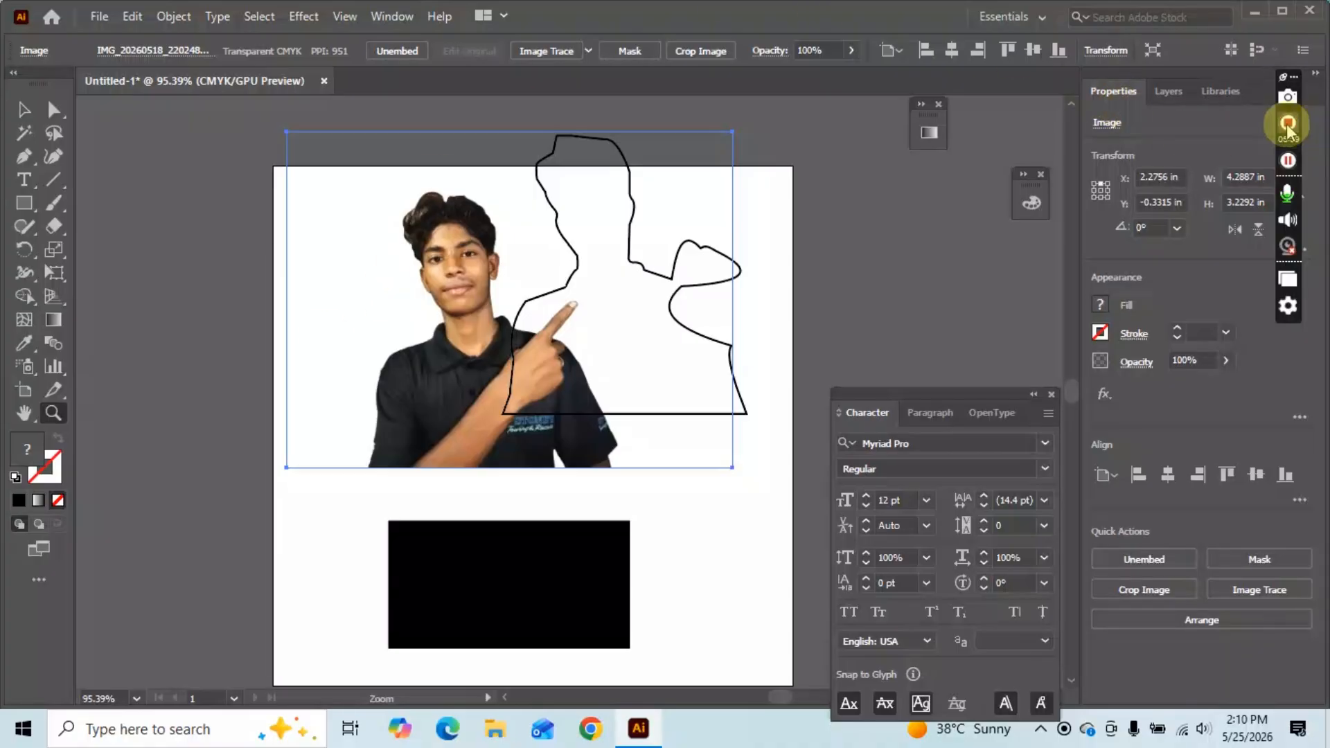
pyautogui.scroll(-1, 533, 306)
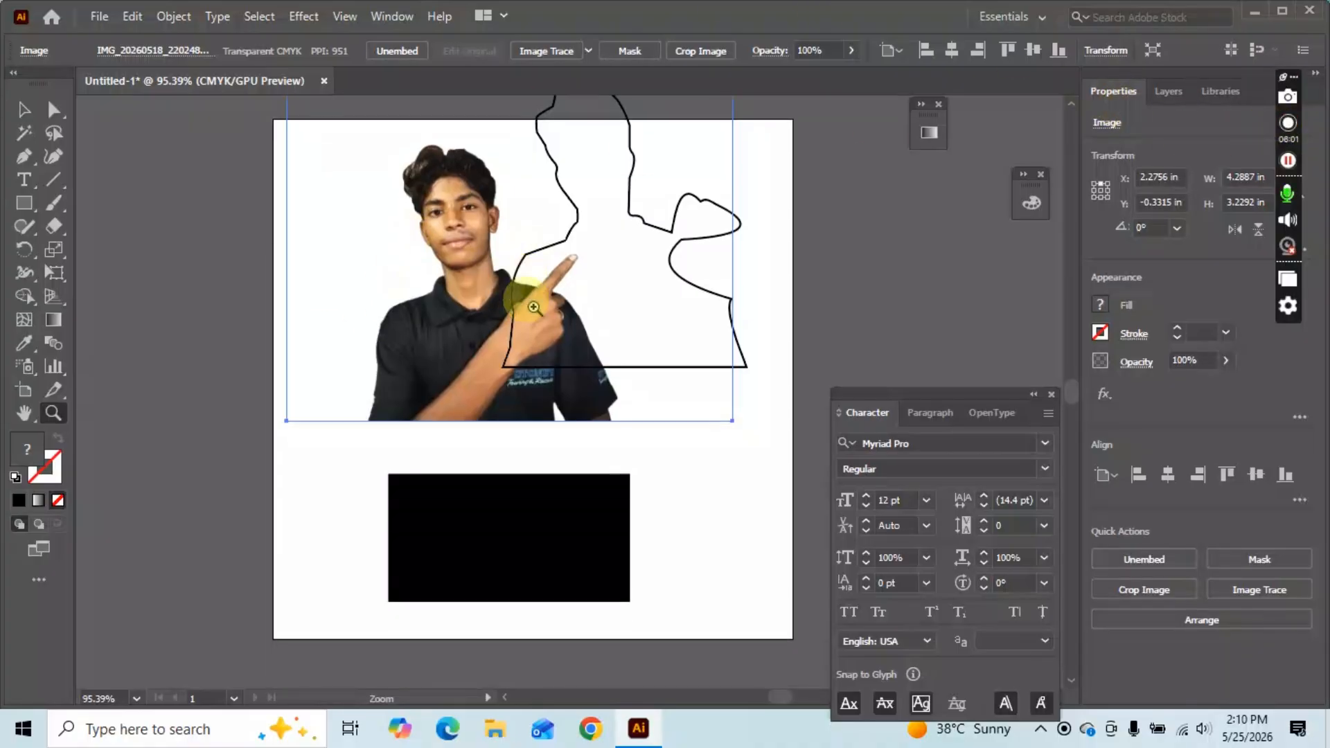
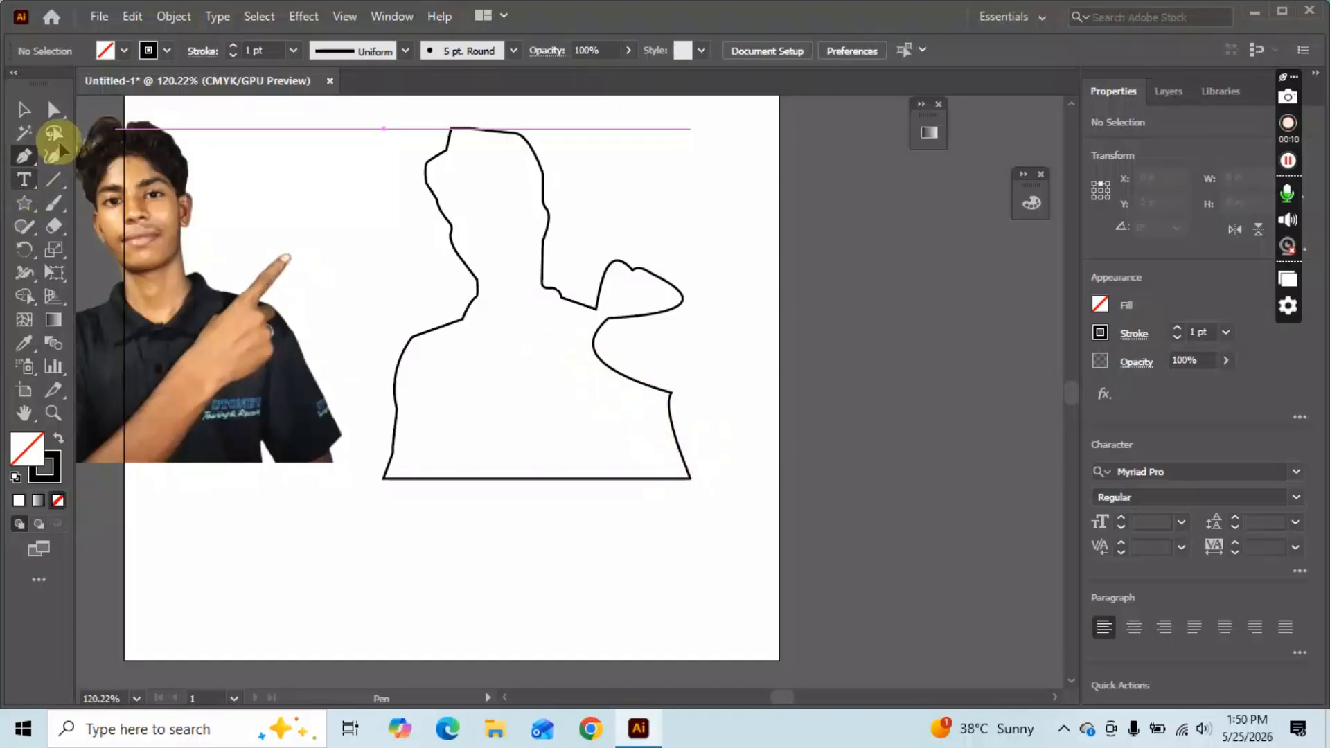
# Move the photo higher, then move the traced outline up and slightly right.
pyautogui.click(24, 110)
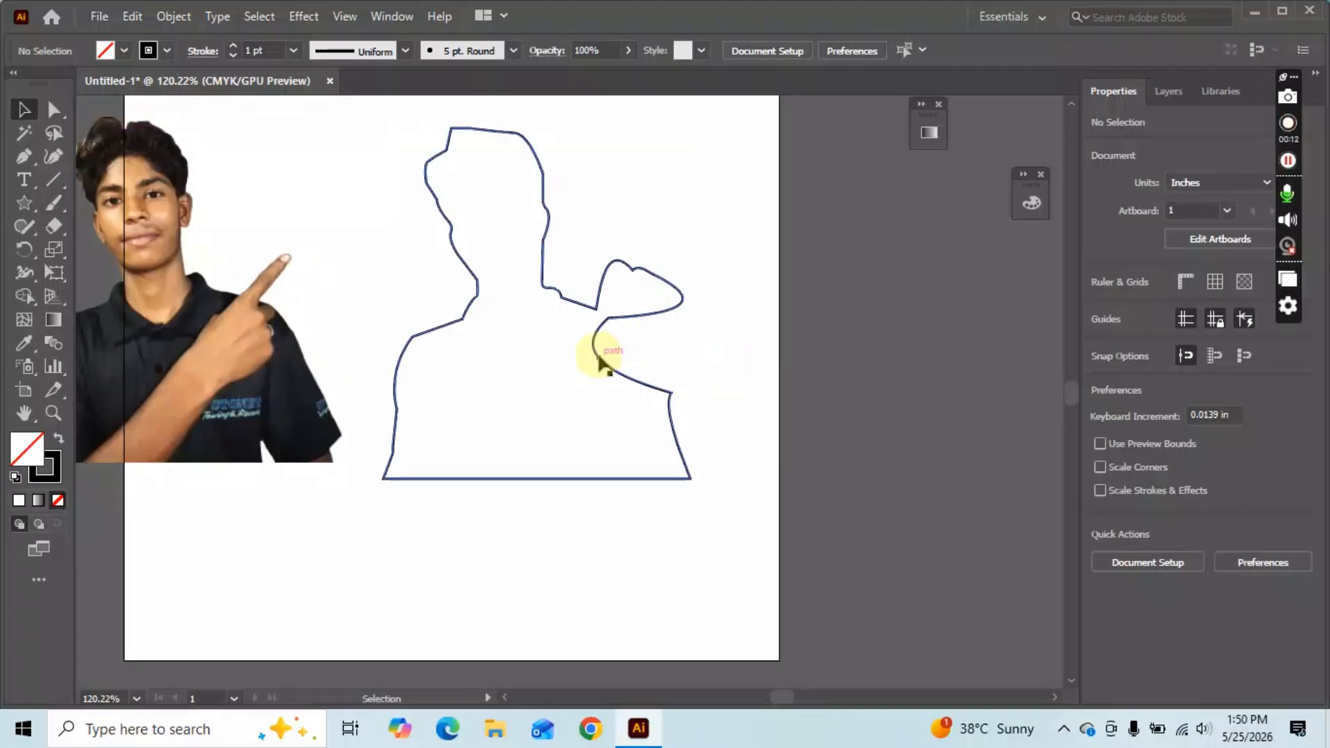
pyautogui.moveTo(594, 311); pyautogui.dragTo(633, 84)
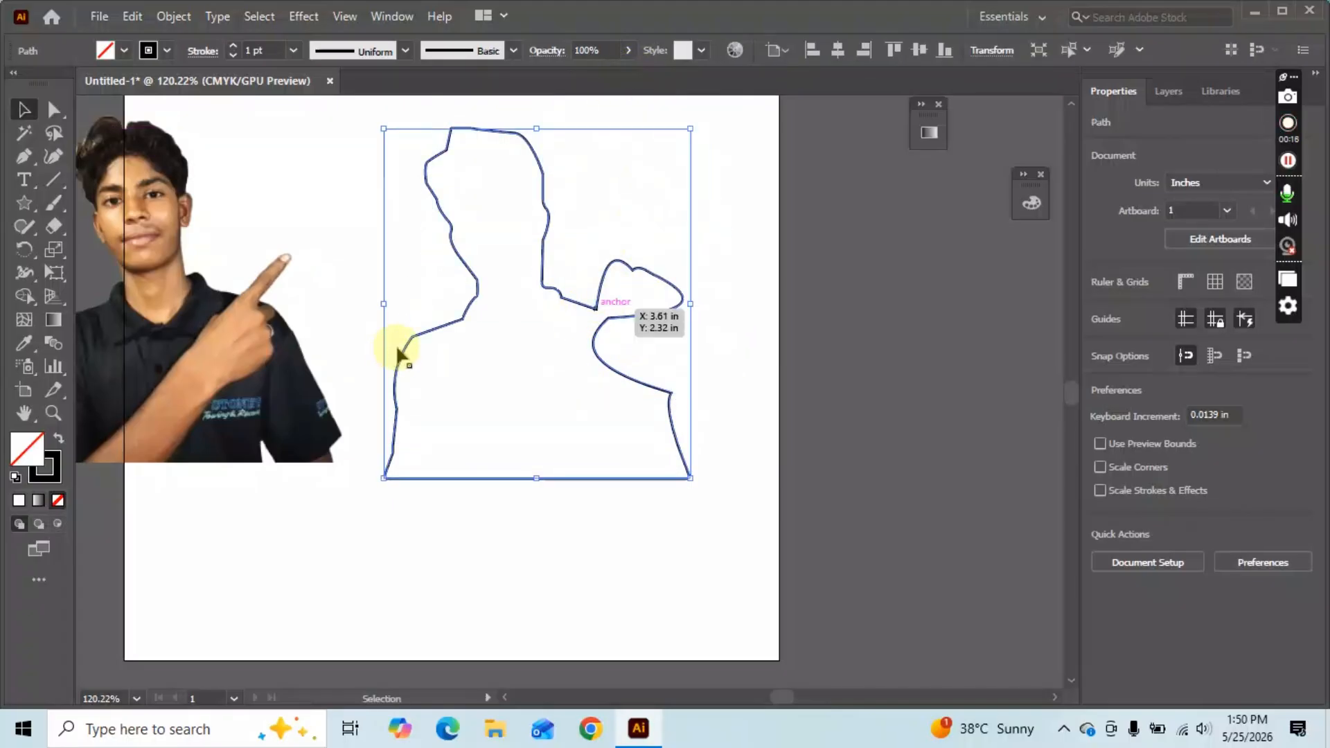
pyautogui.moveTo(415, 337); pyautogui.dragTo(433, 223)
pyautogui.moveTo(669, 392); pyautogui.dragTo(700, 232)
# Bring up the Type tool and its flyout of text tool variants.
pyautogui.scroll(-2, 637, 488)
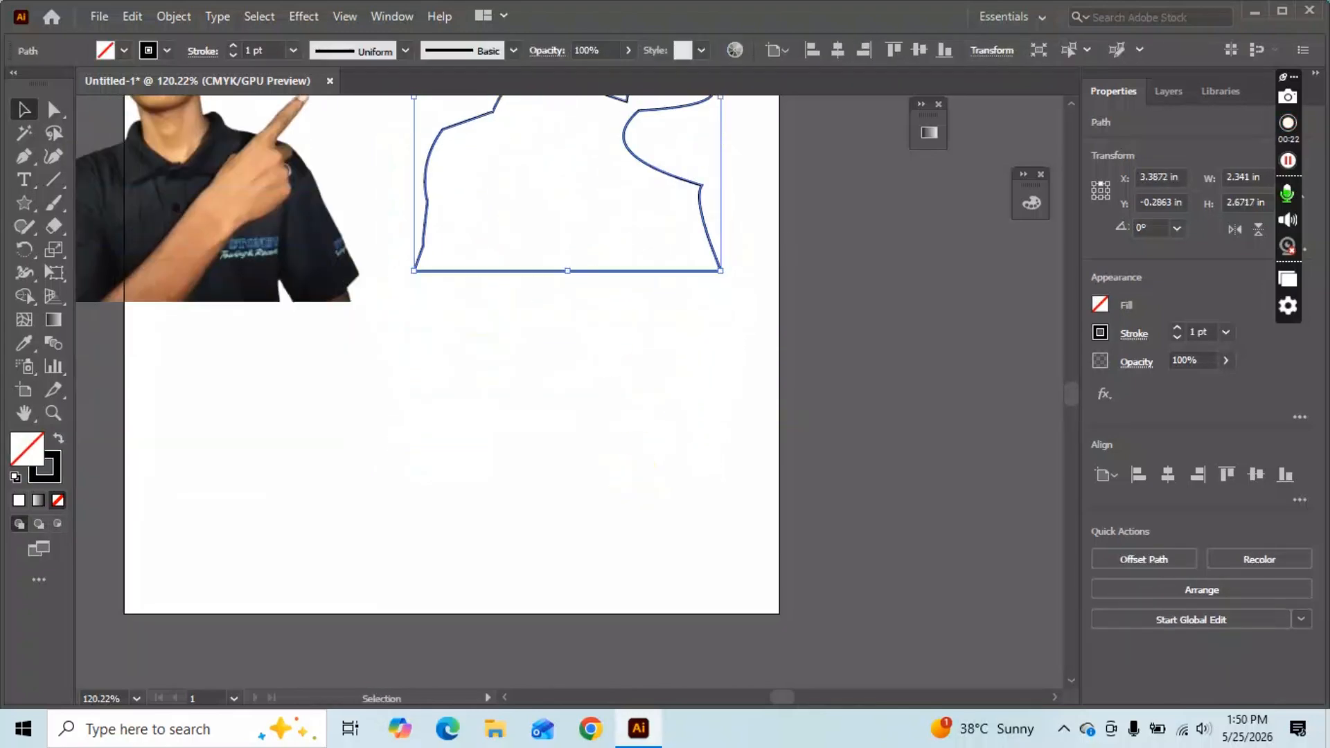
pyautogui.click(24, 181)
pyautogui.click(24, 187)
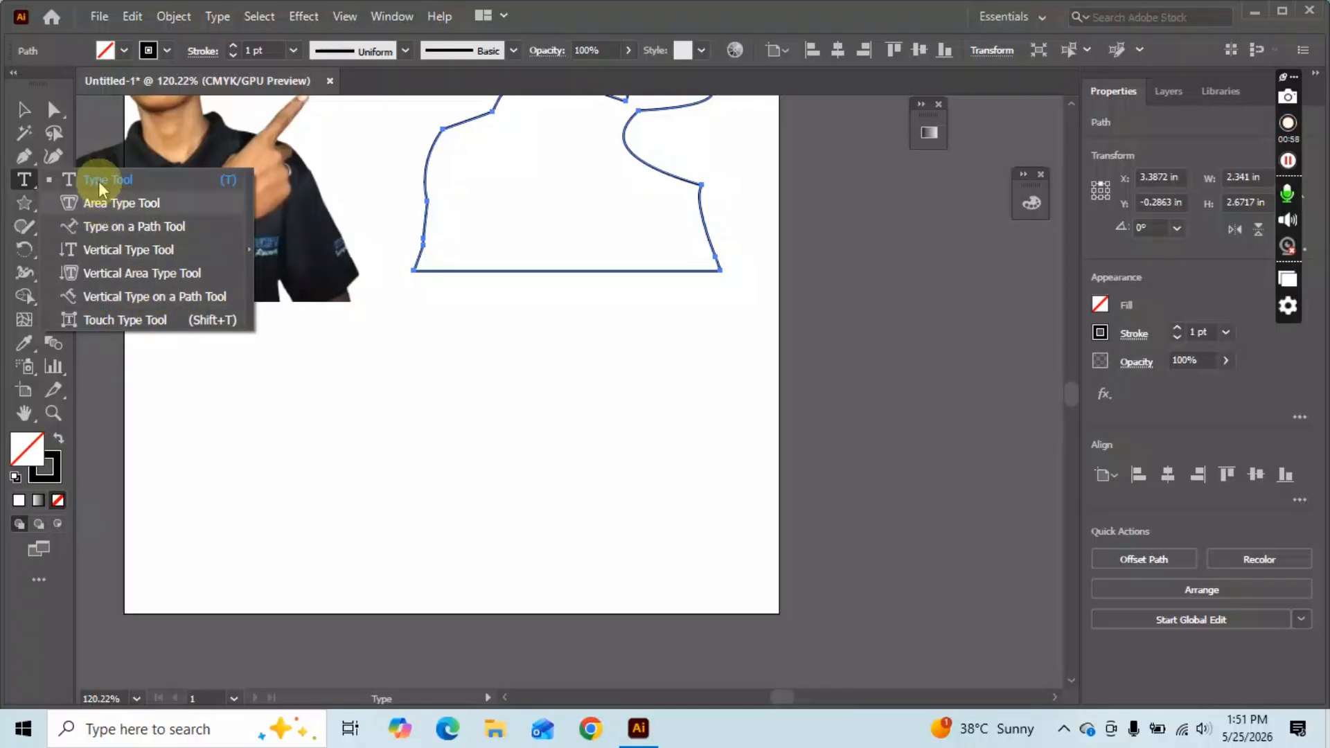
# Type the person's name as a line of point text below the traced outline.
pyautogui.click(123, 176)
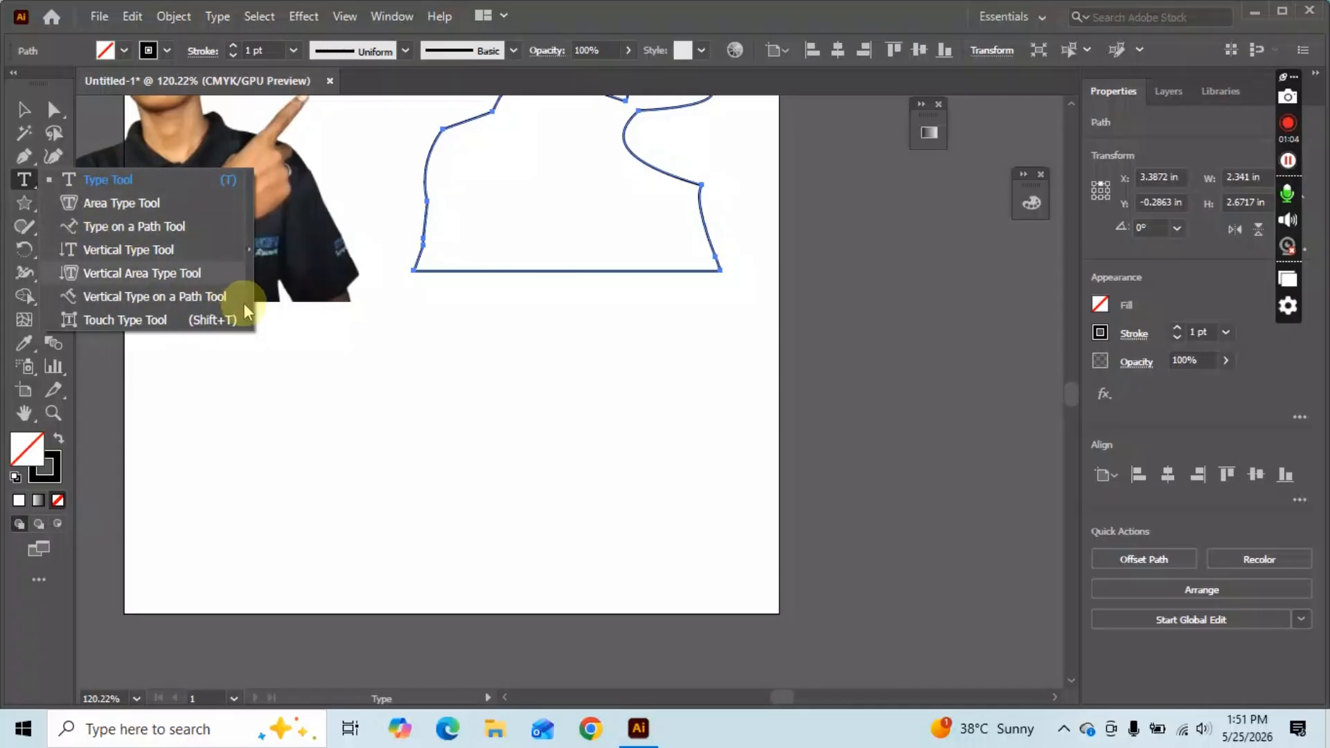
pyautogui.click(120, 180)
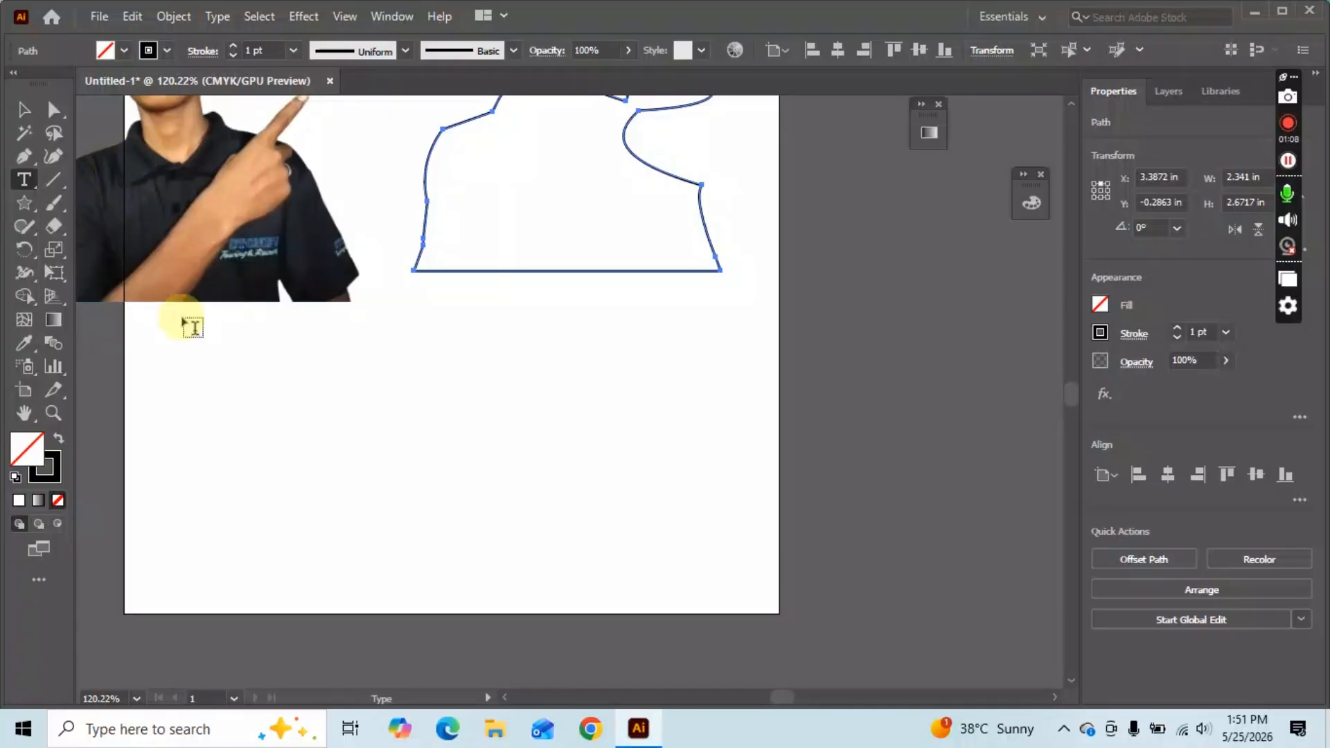
pyautogui.click(272, 363)
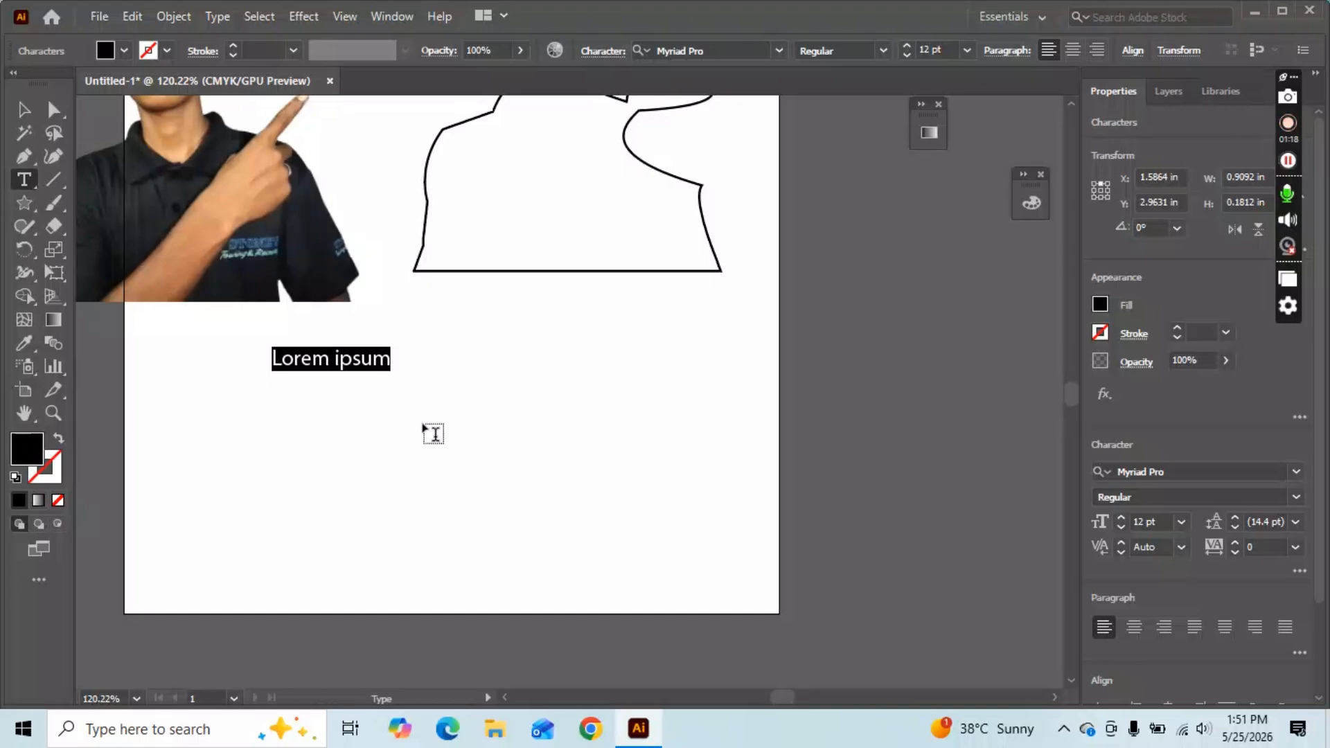
pyautogui.write('abc')
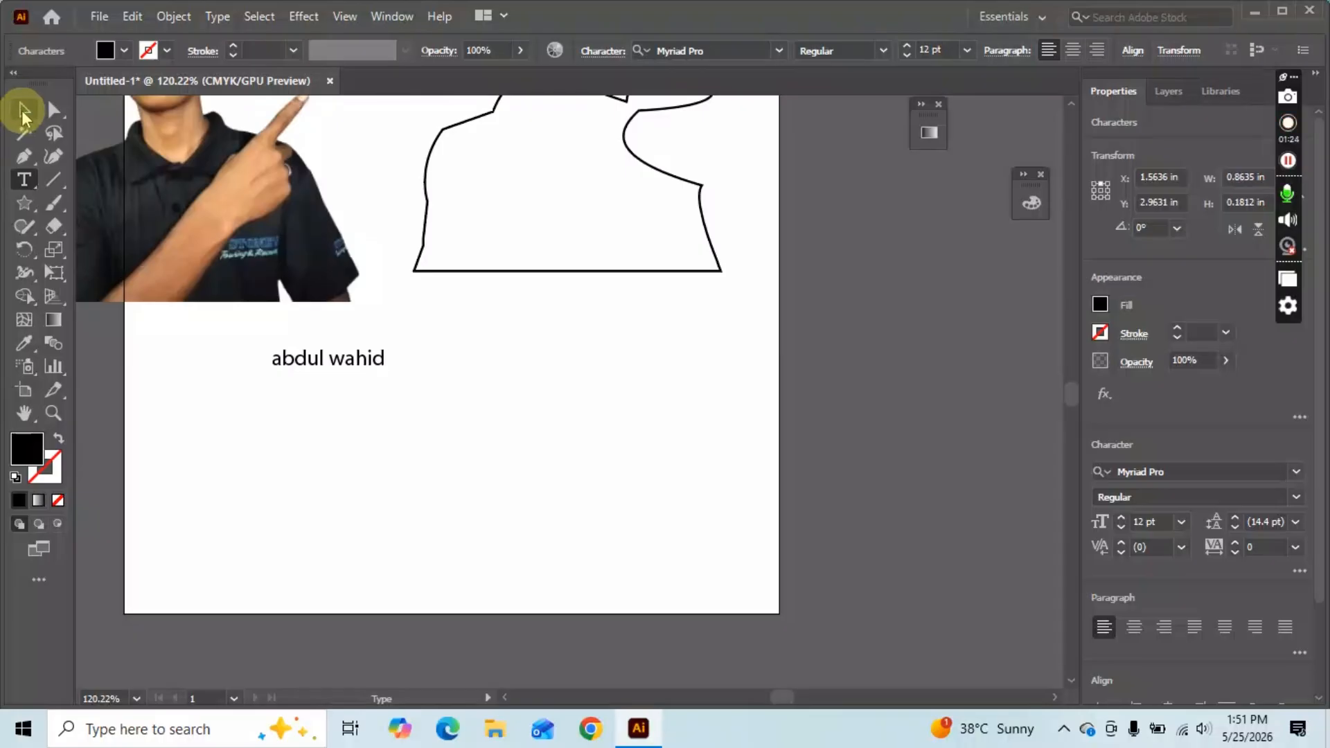
pyautogui.click(23, 111)
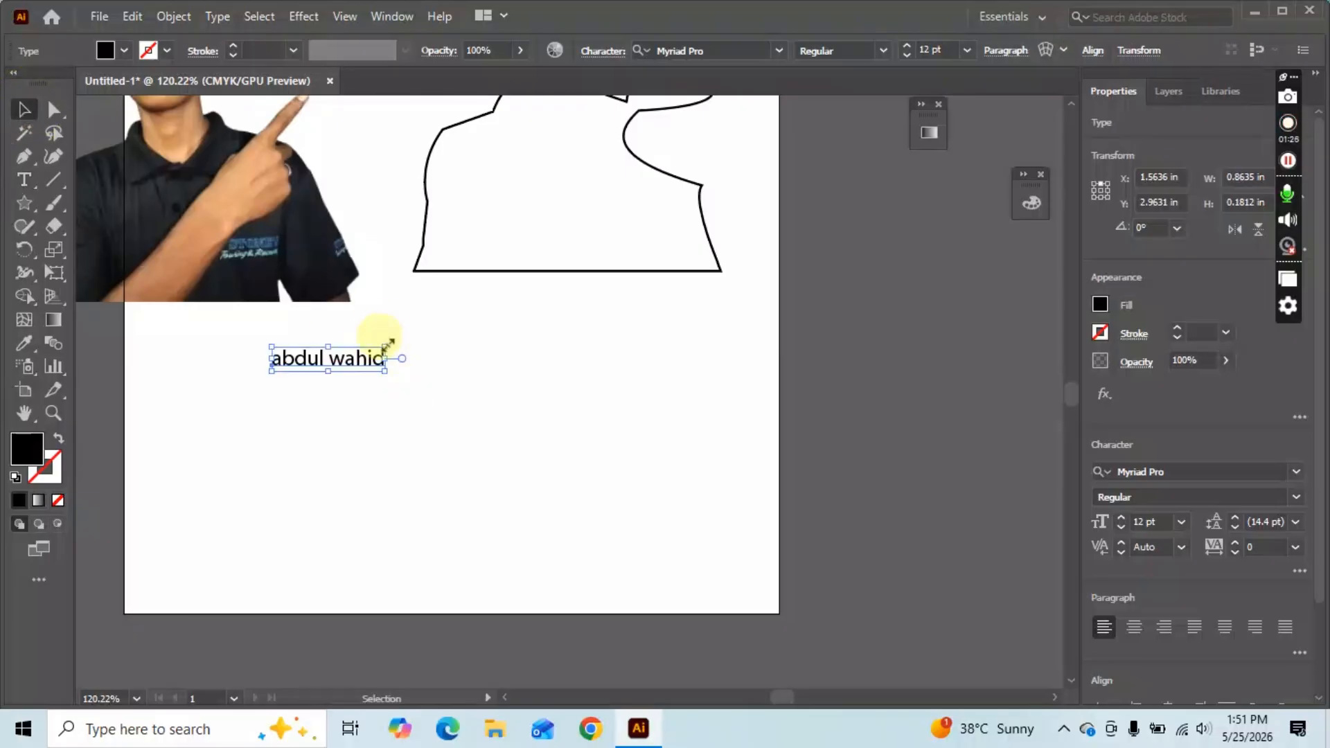
# Enlarge the name by its corner handle, move it down-left, and set it to Arial Bold.
pyautogui.moveTo(384, 347); pyautogui.dragTo(780, 204)
pyautogui.moveTo(597, 326); pyautogui.dragTo(482, 425)
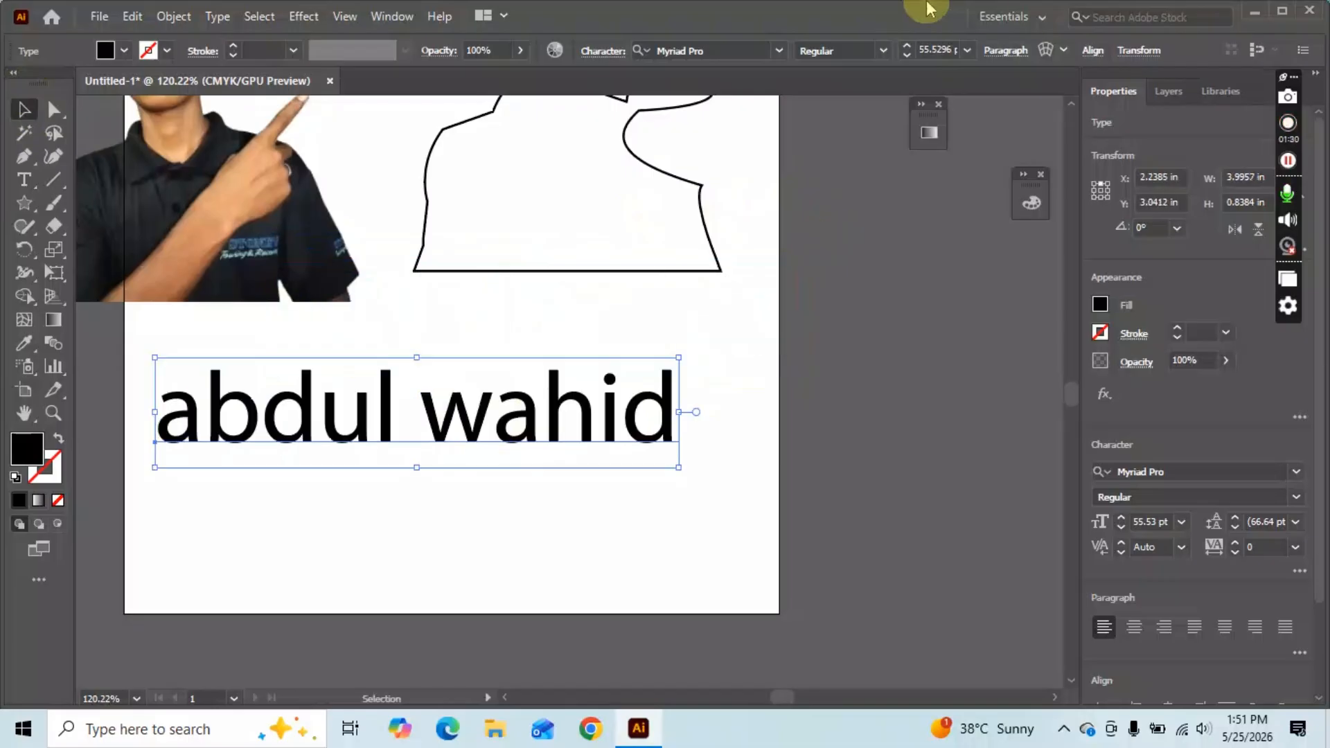
pyautogui.click(772, 52)
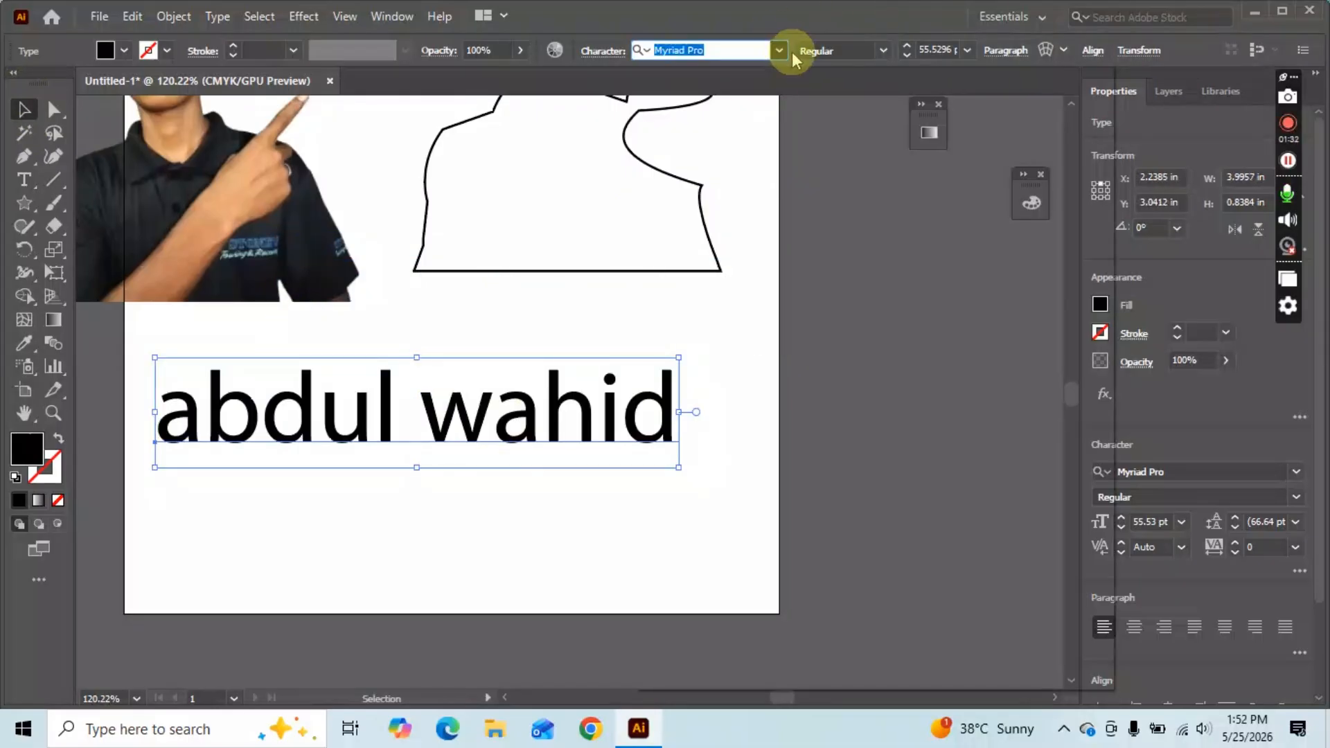
pyautogui.click(674, 50)
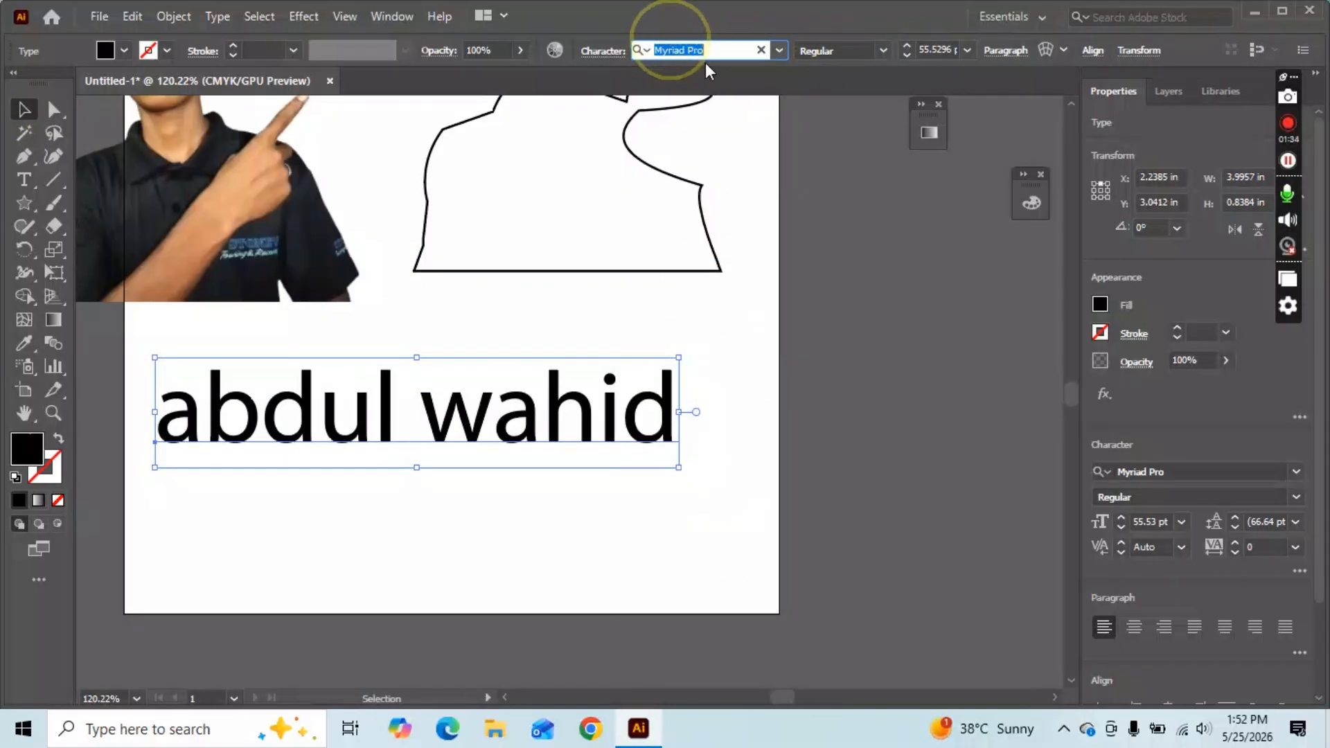
pyautogui.write('arial')
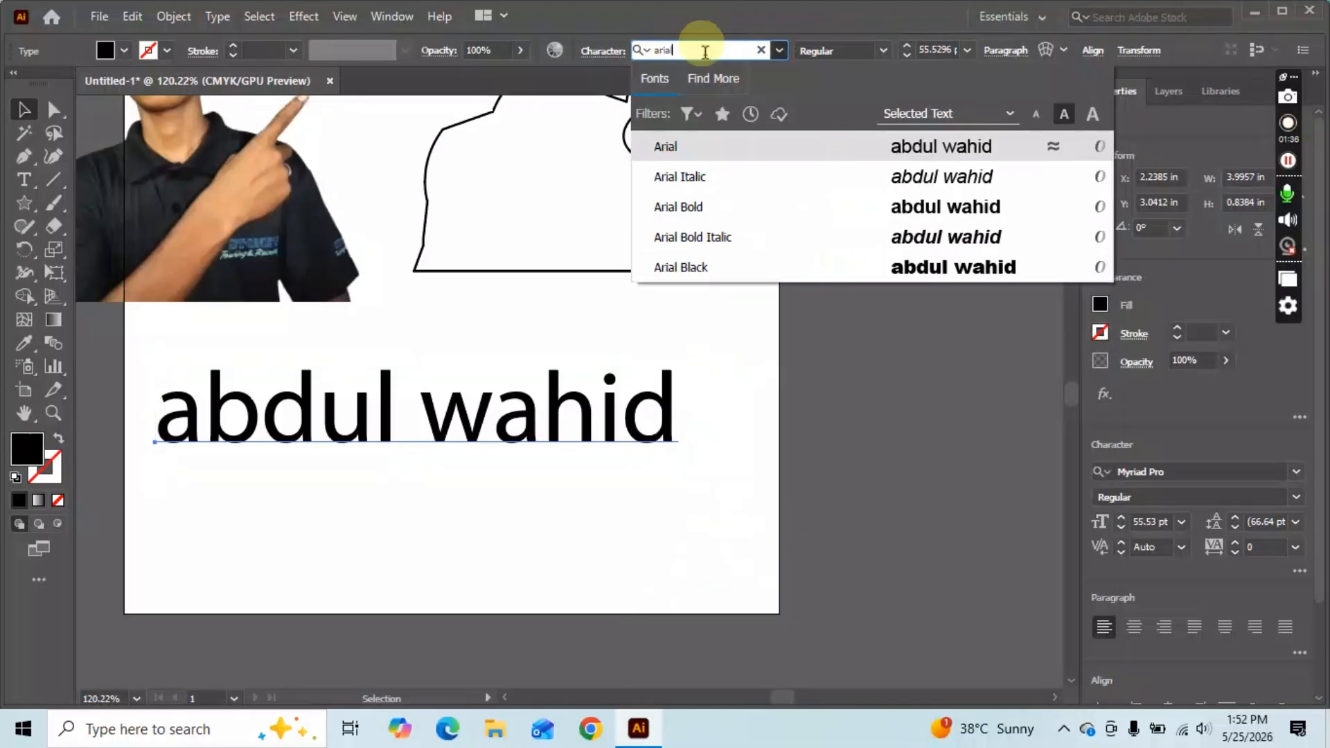
pyautogui.press('Return')
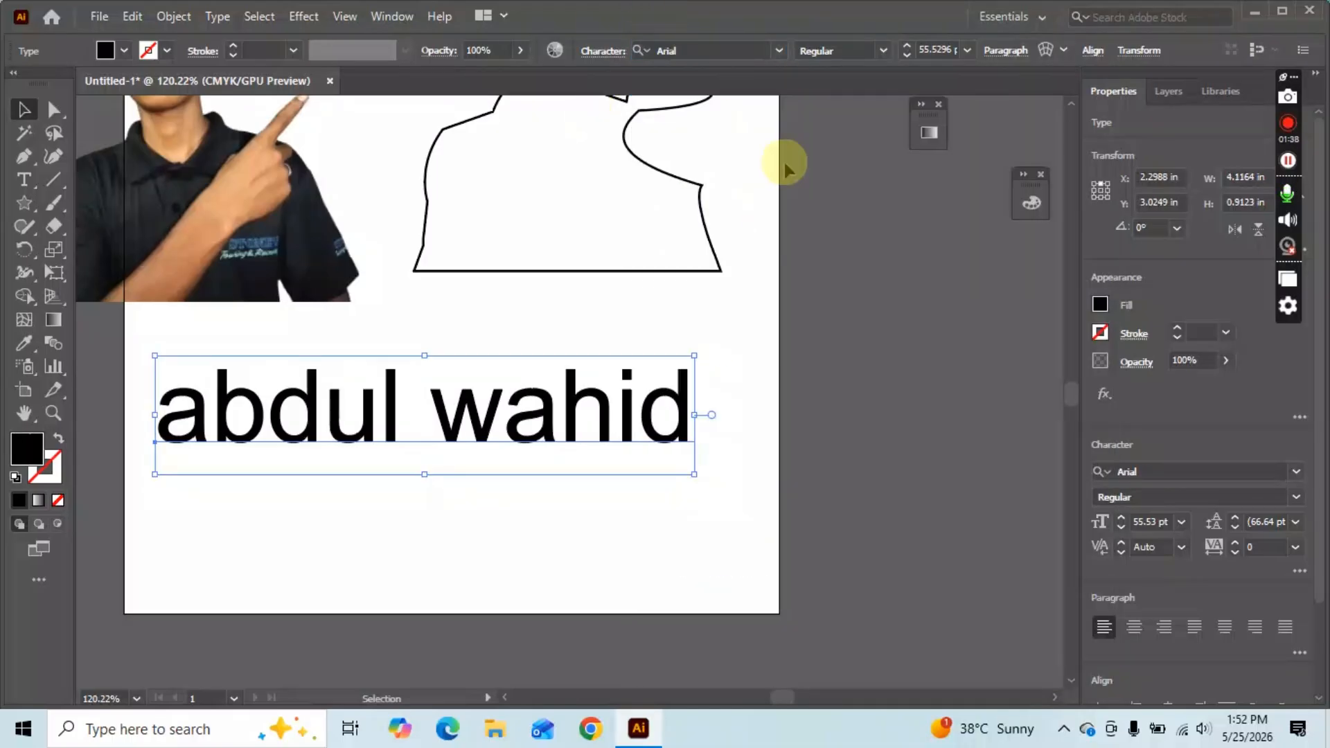
pyautogui.click(883, 53)
pyautogui.click(829, 114)
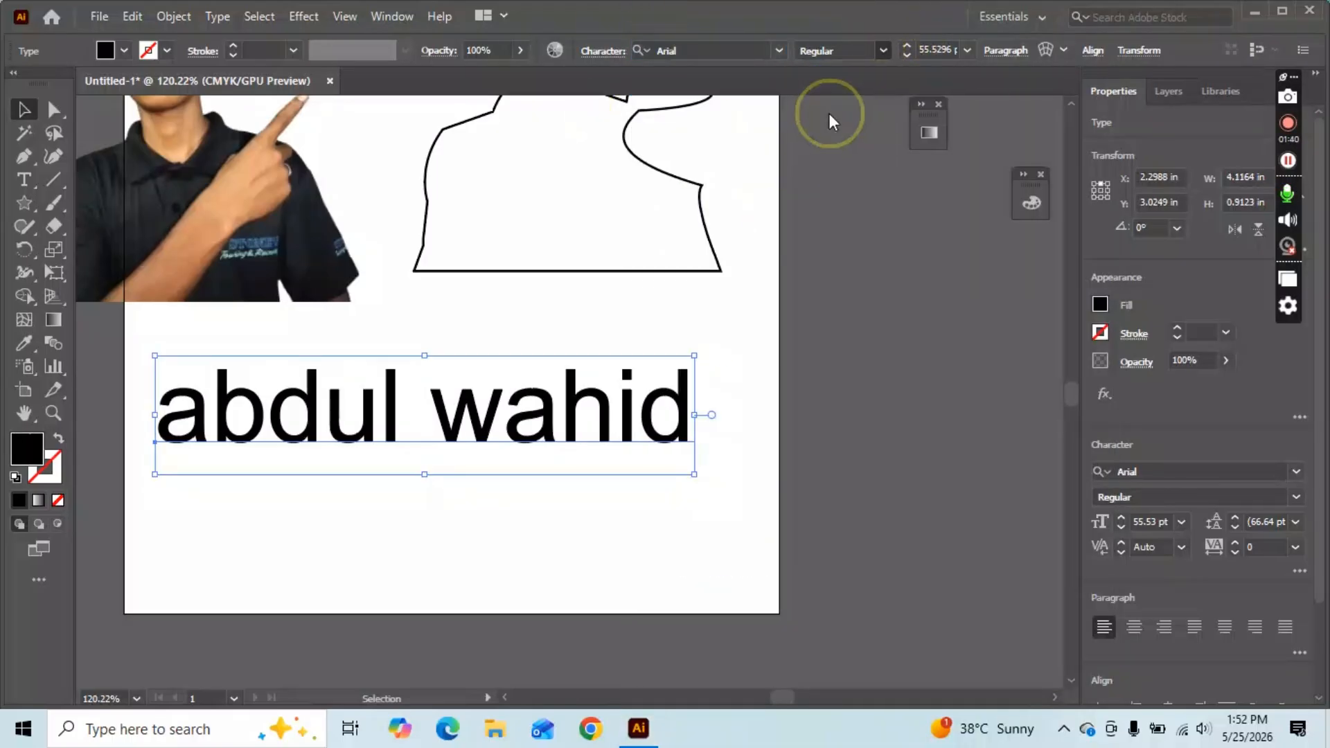
# Set the name's letter tracking to 100 and reveal more character options.
pyautogui.scroll(-2, 985, 324)
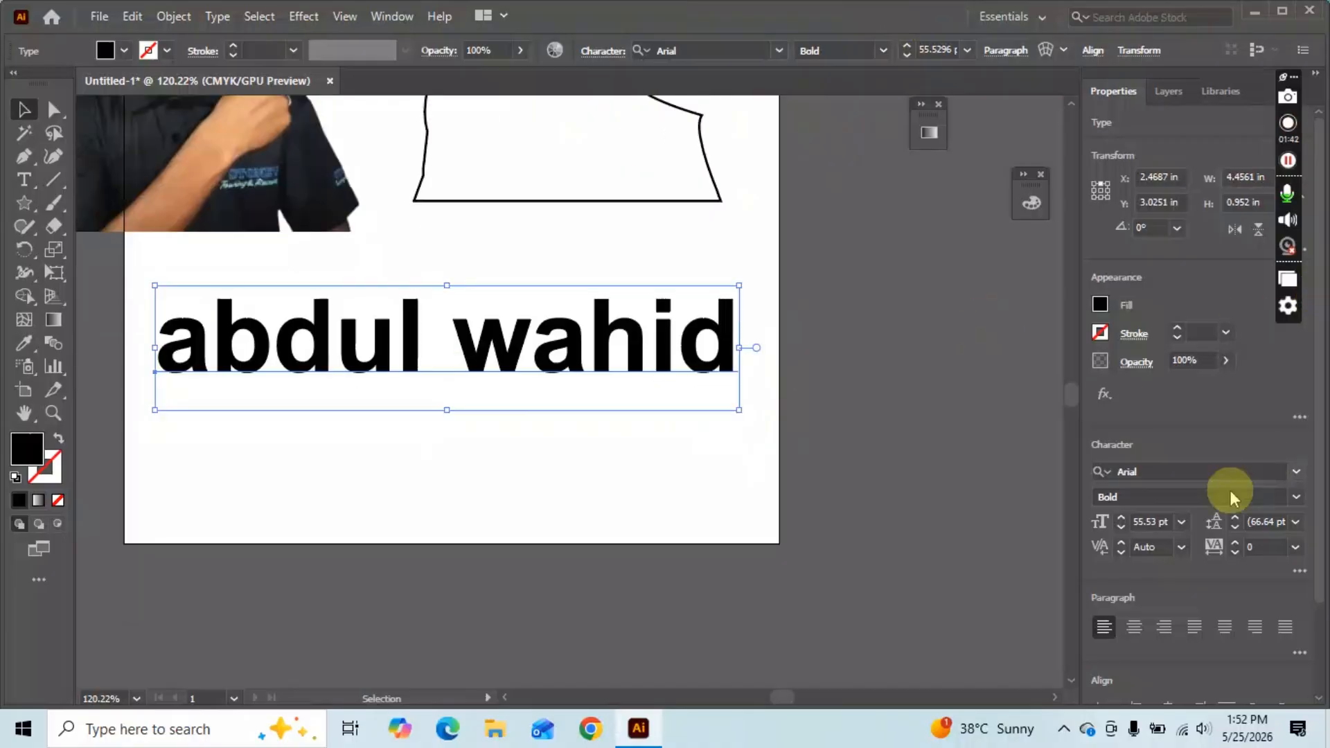
pyautogui.click(1295, 522)
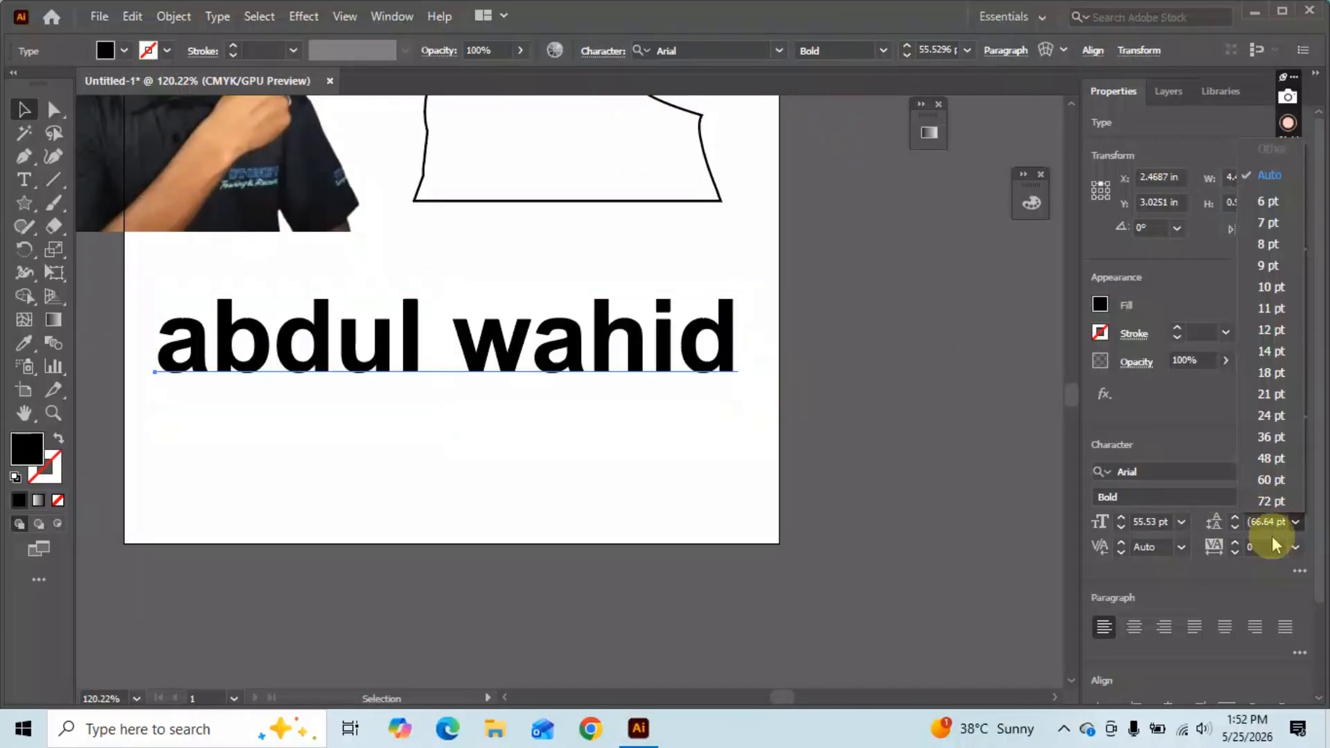
pyautogui.click(1273, 545)
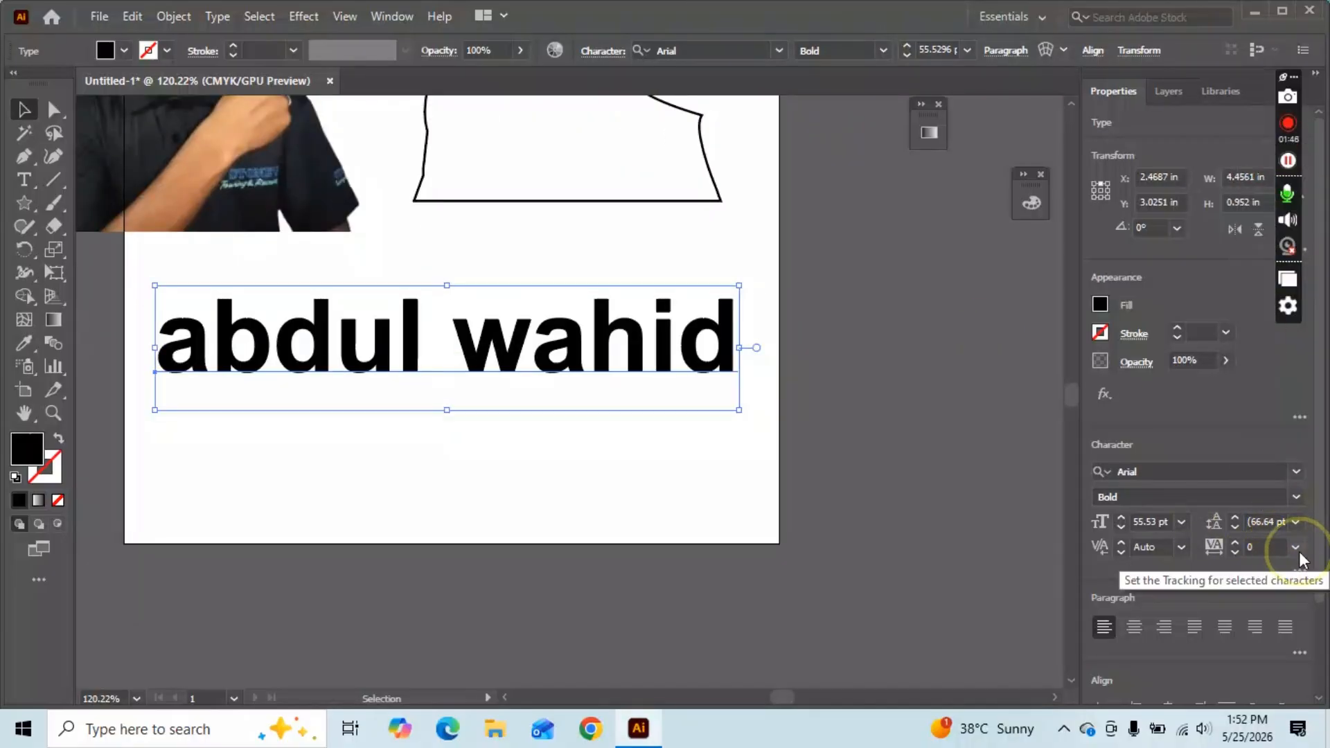
pyautogui.click(1296, 548)
pyautogui.click(1293, 505)
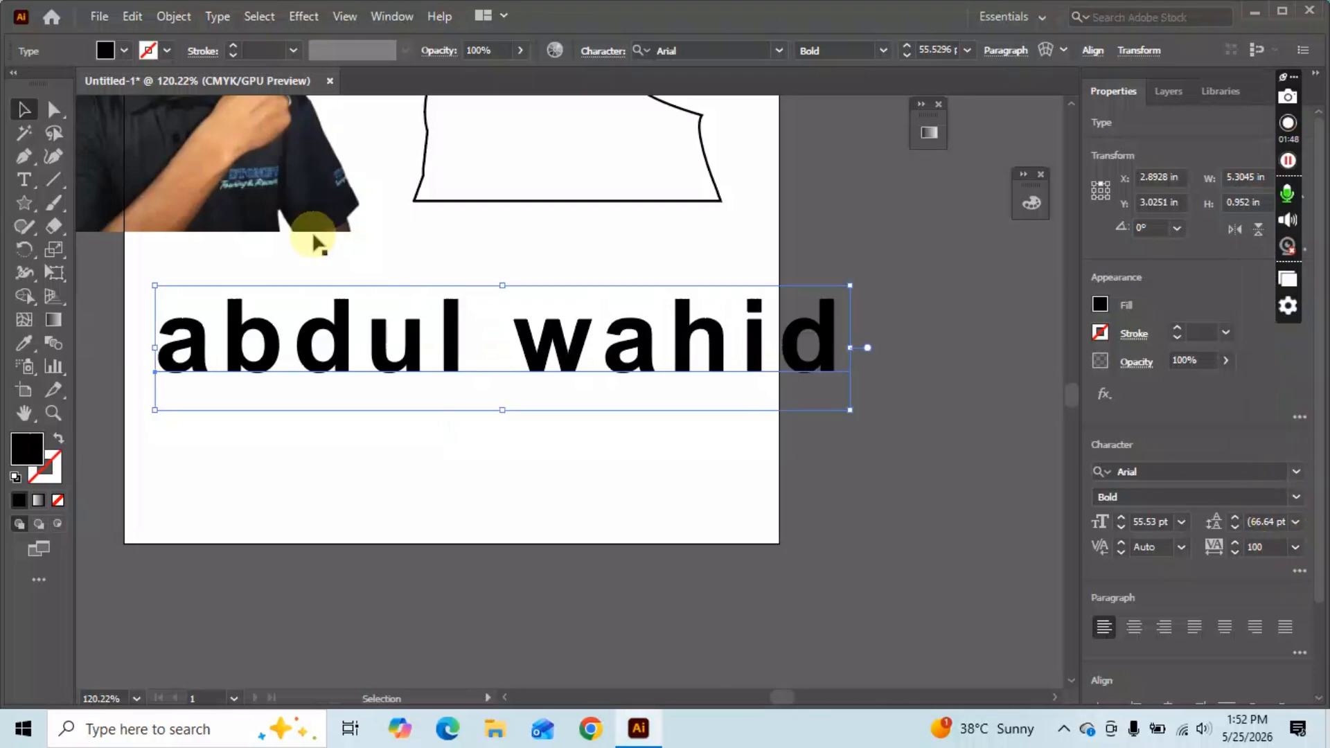
pyautogui.scroll(-3, 1163, 519)
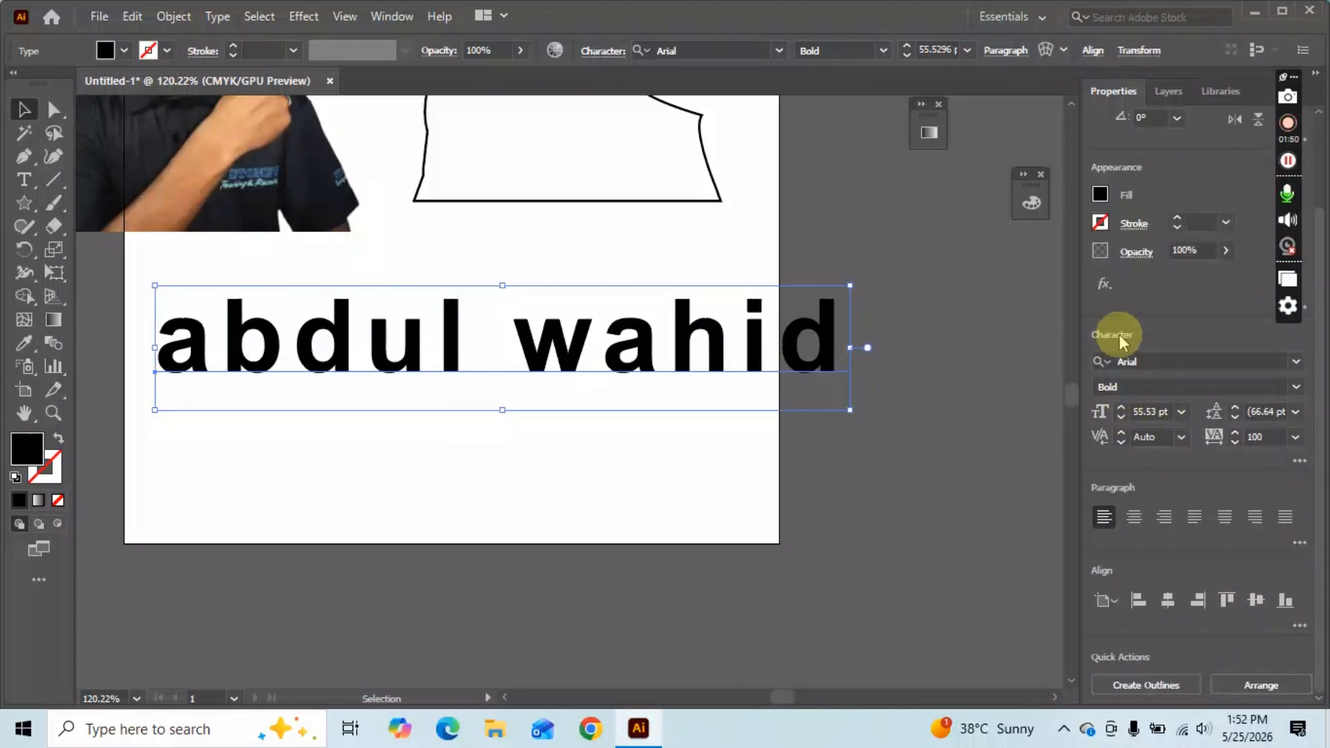
pyautogui.click(1295, 360)
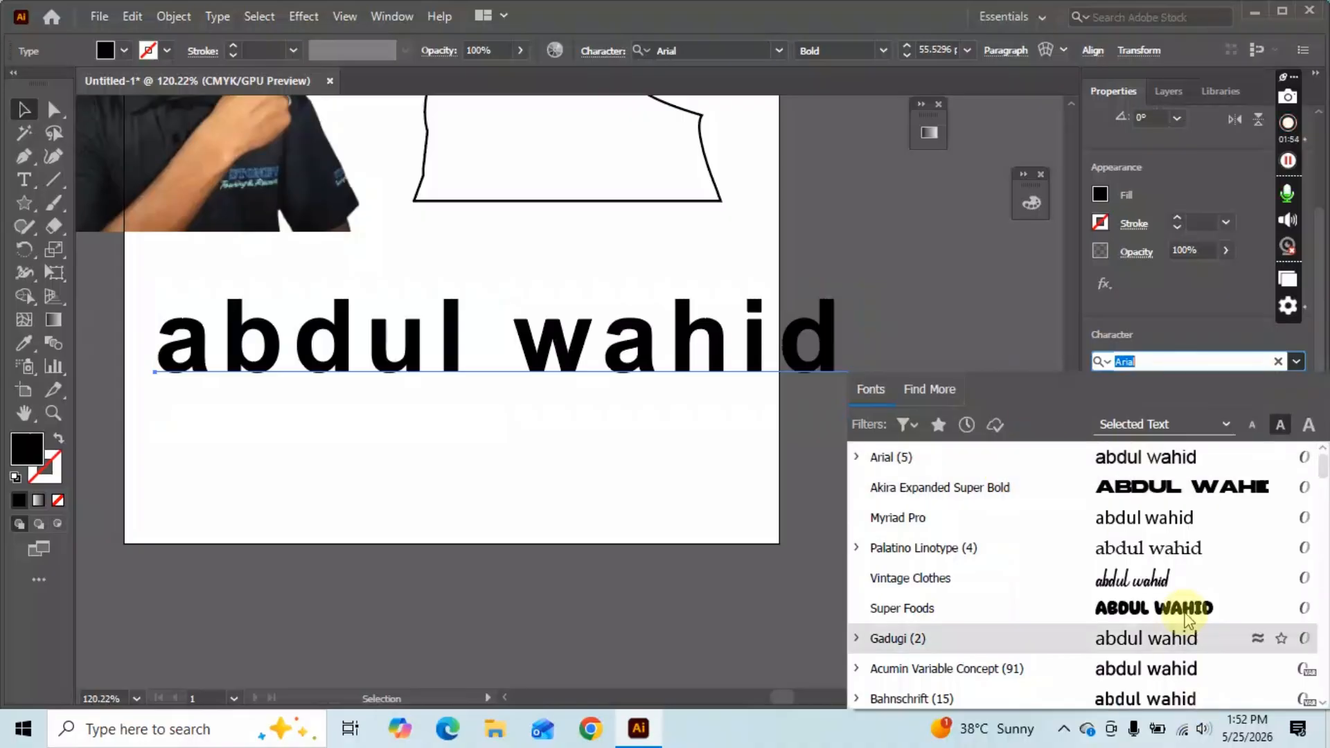
pyautogui.click(998, 317)
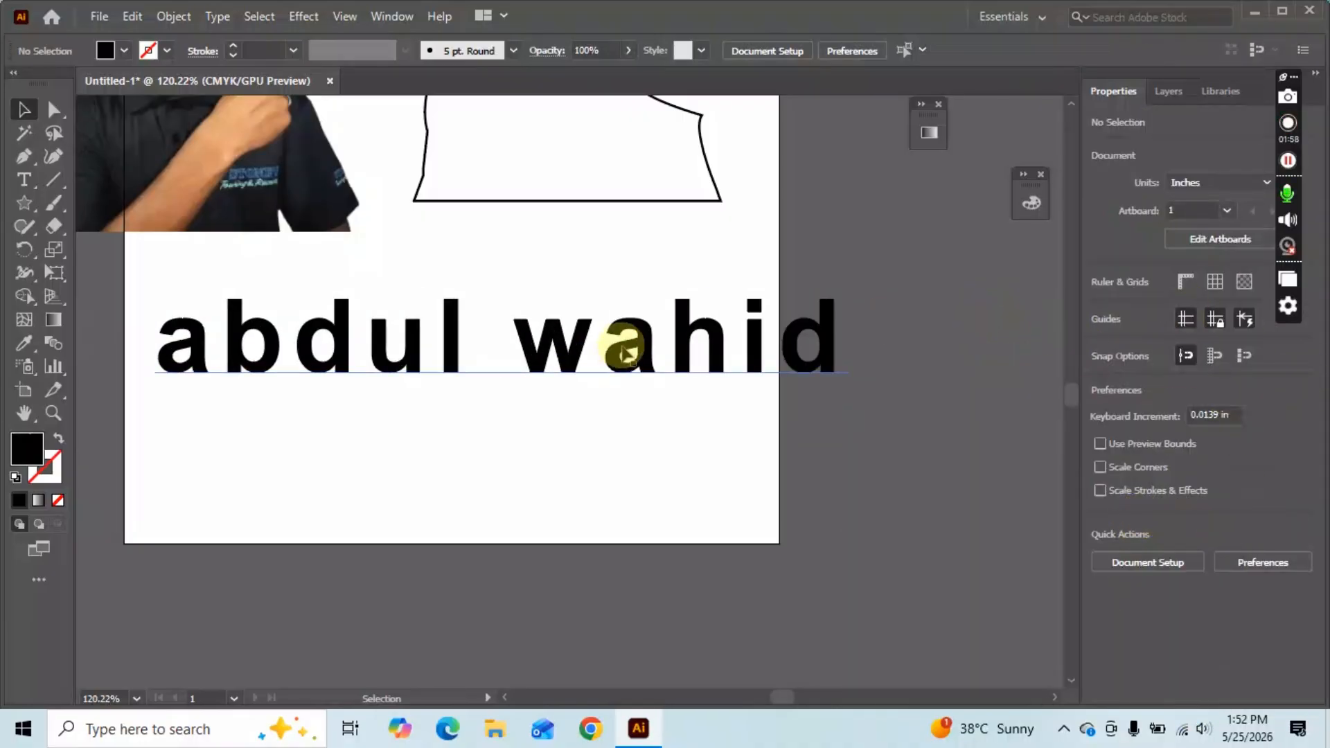
pyautogui.click(626, 353)
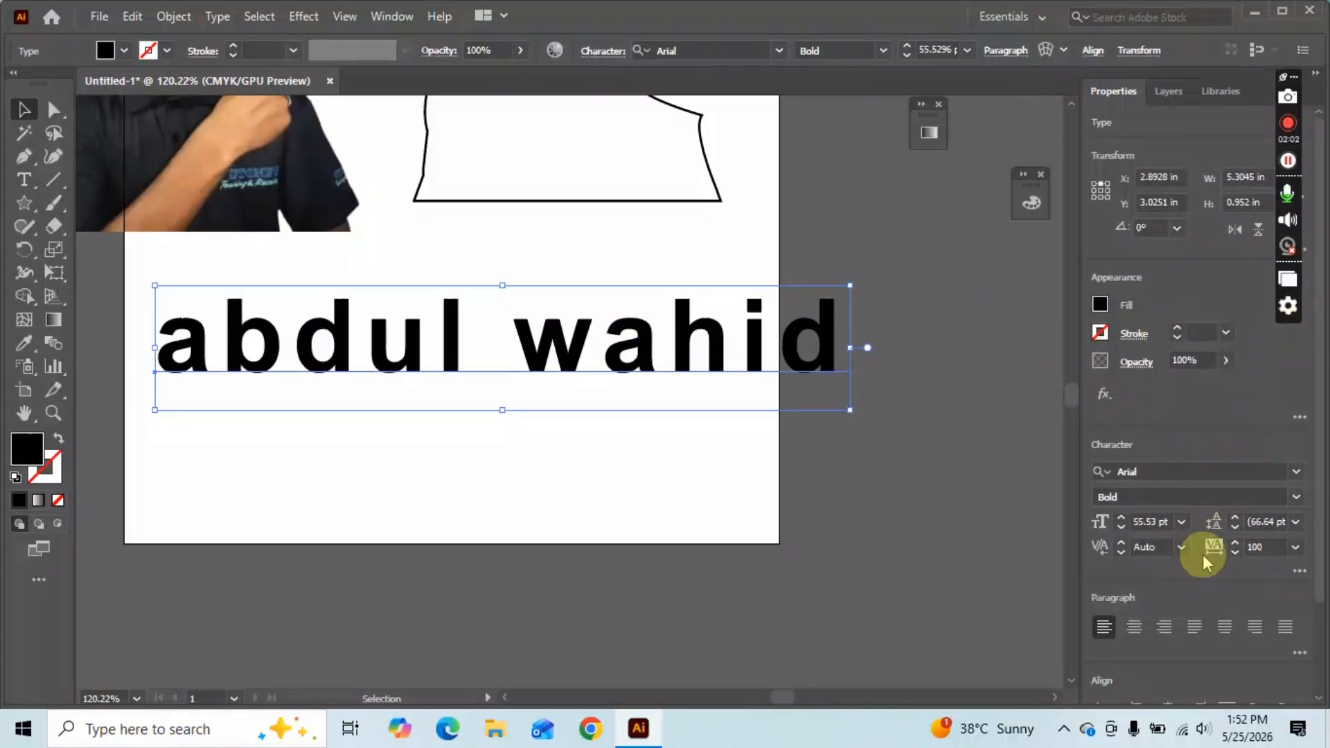
pyautogui.scroll(-2, 1198, 564)
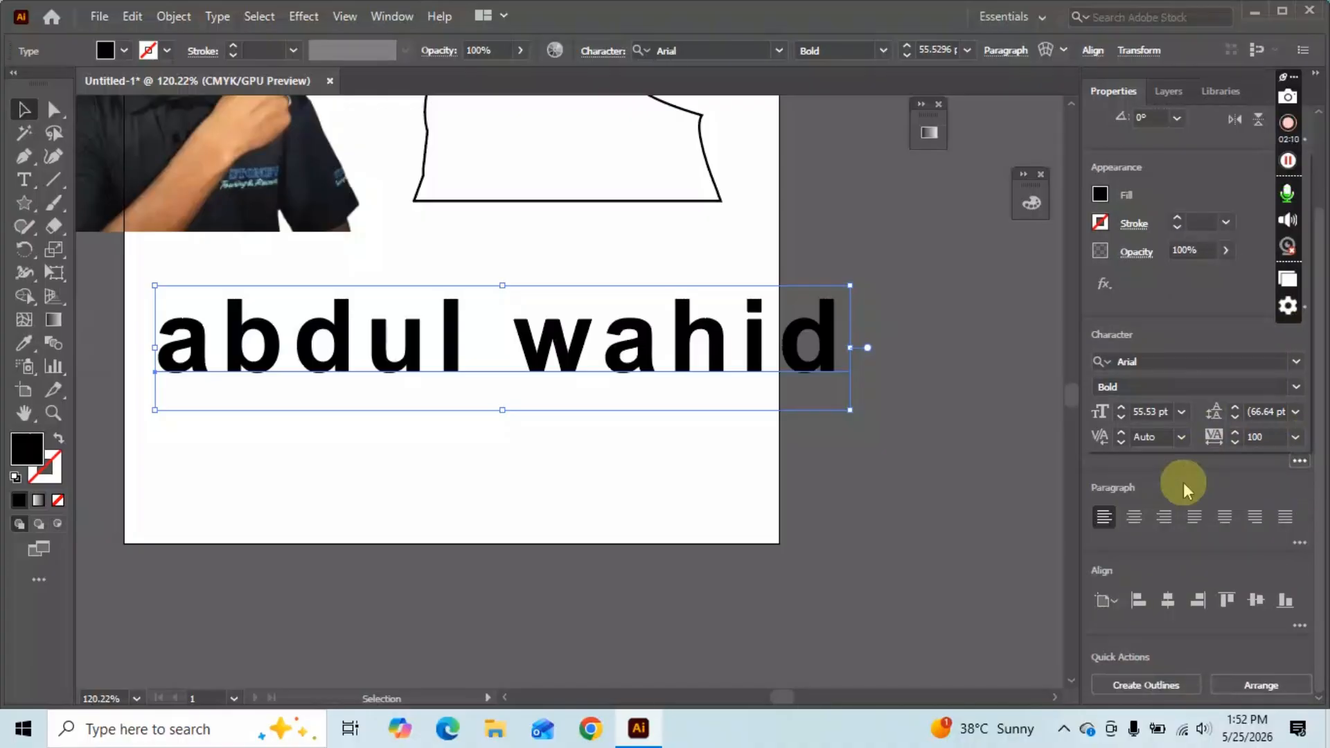
pyautogui.click(1300, 461)
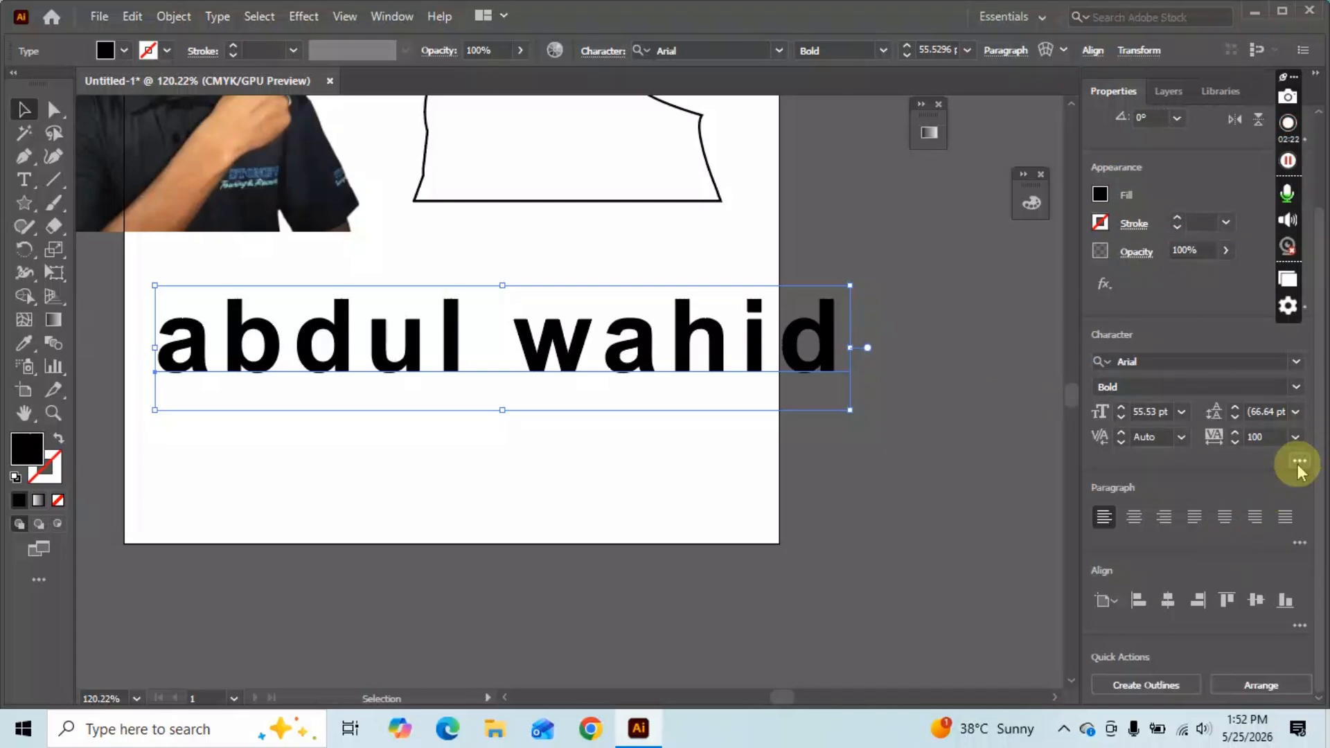
# Open the Character panel with its full set of options shown.
pyautogui.click(374, 19)
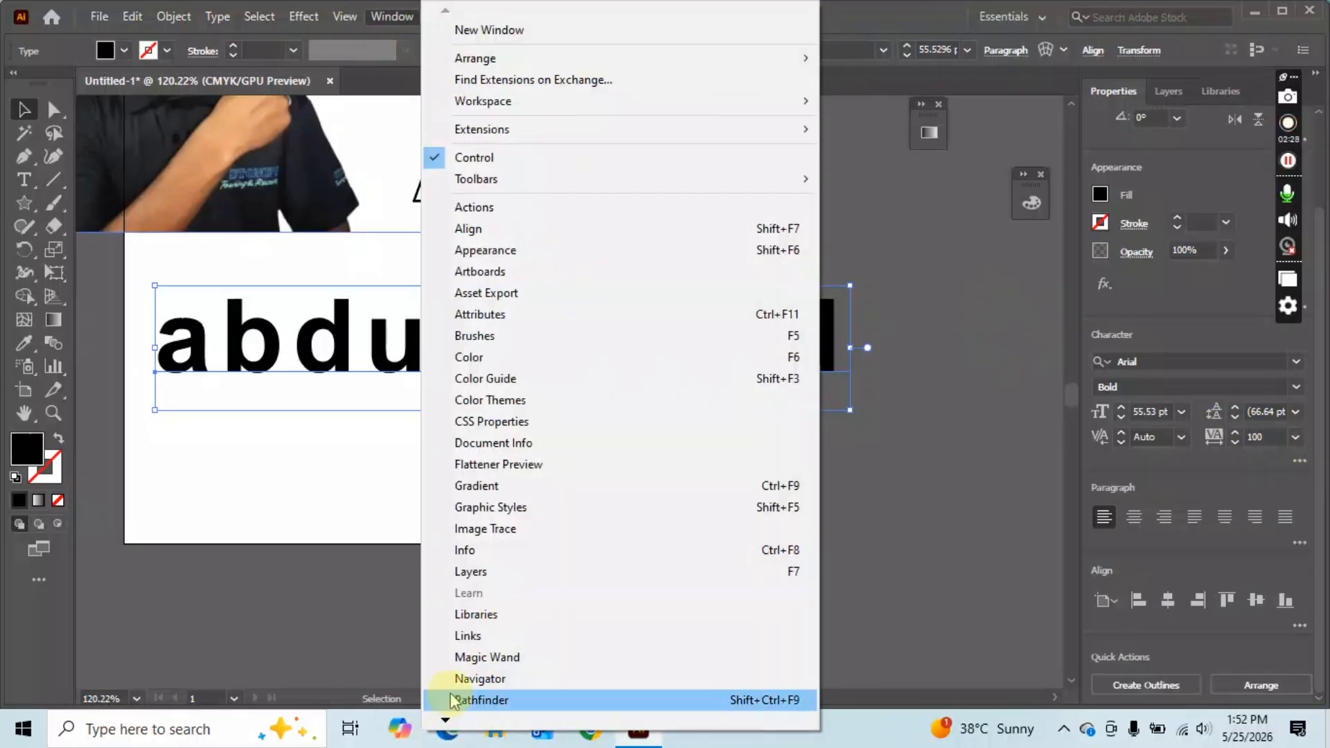
pyautogui.moveTo(447, 718)
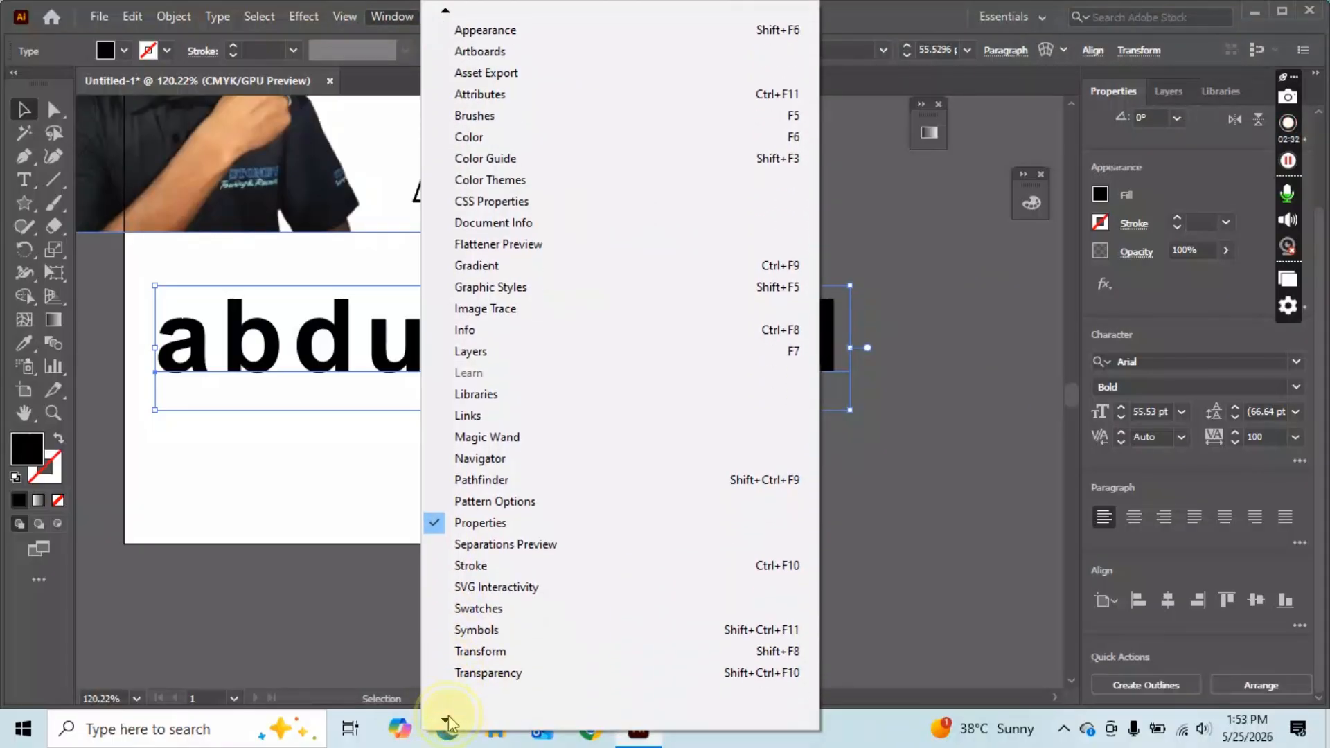
pyautogui.moveTo(581, 644)
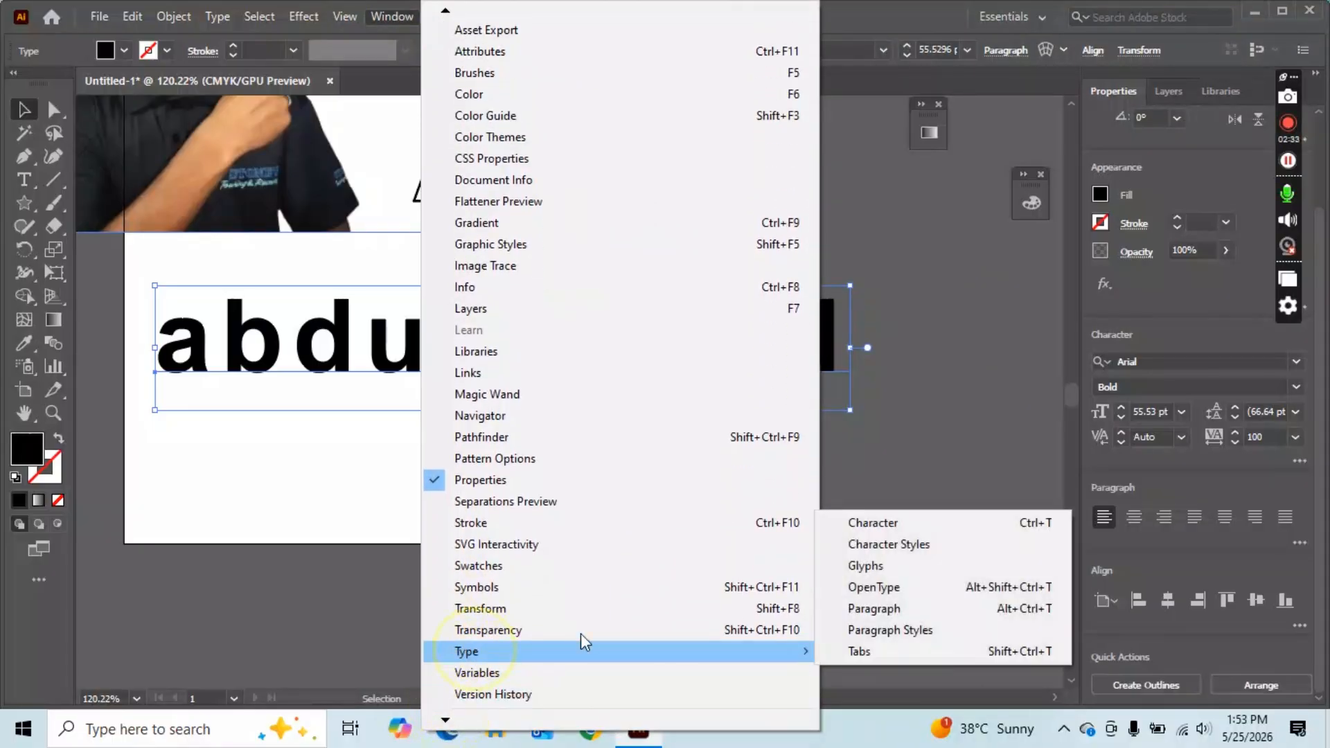
pyautogui.click(923, 523)
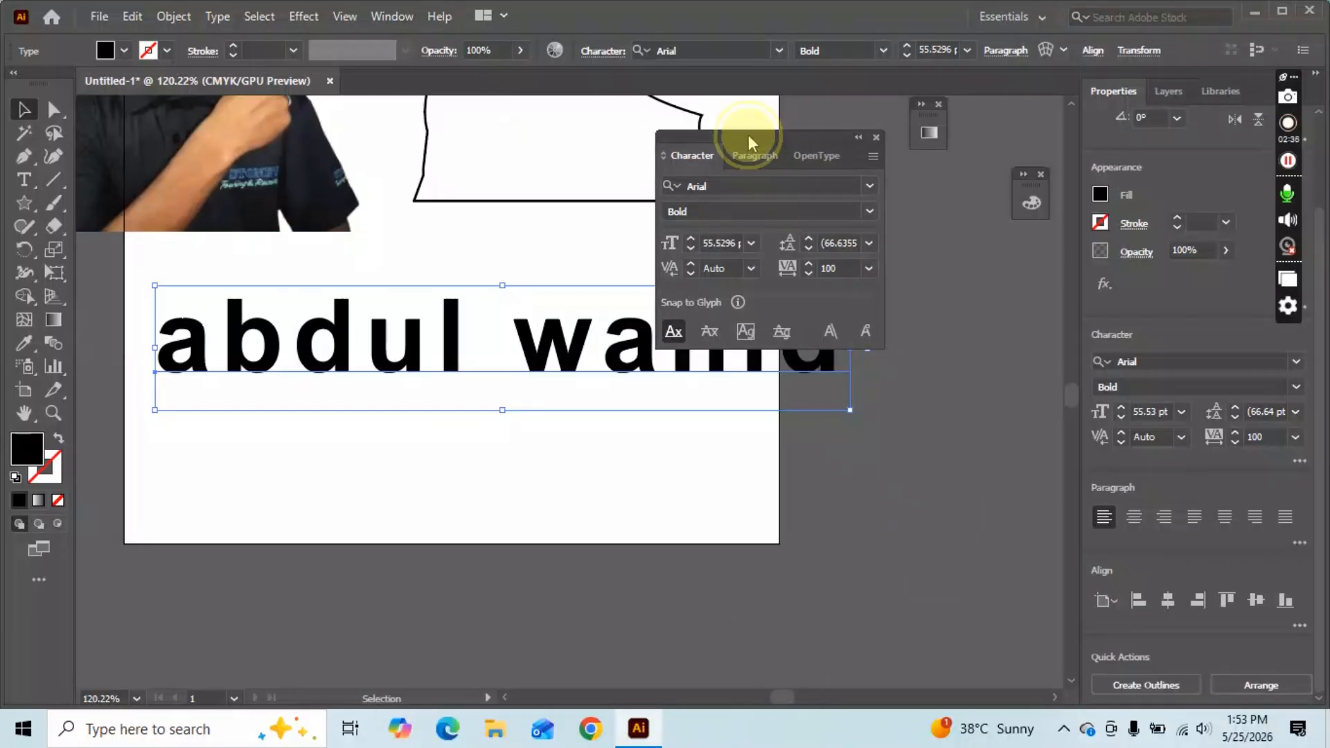
pyautogui.moveTo(748, 134)
pyautogui.mouseDown()
pyautogui.moveTo(885, 143)
pyautogui.moveTo(935, 169)
pyautogui.moveTo(911, 209)
pyautogui.moveTo(914, 416)
pyautogui.mouseUp()
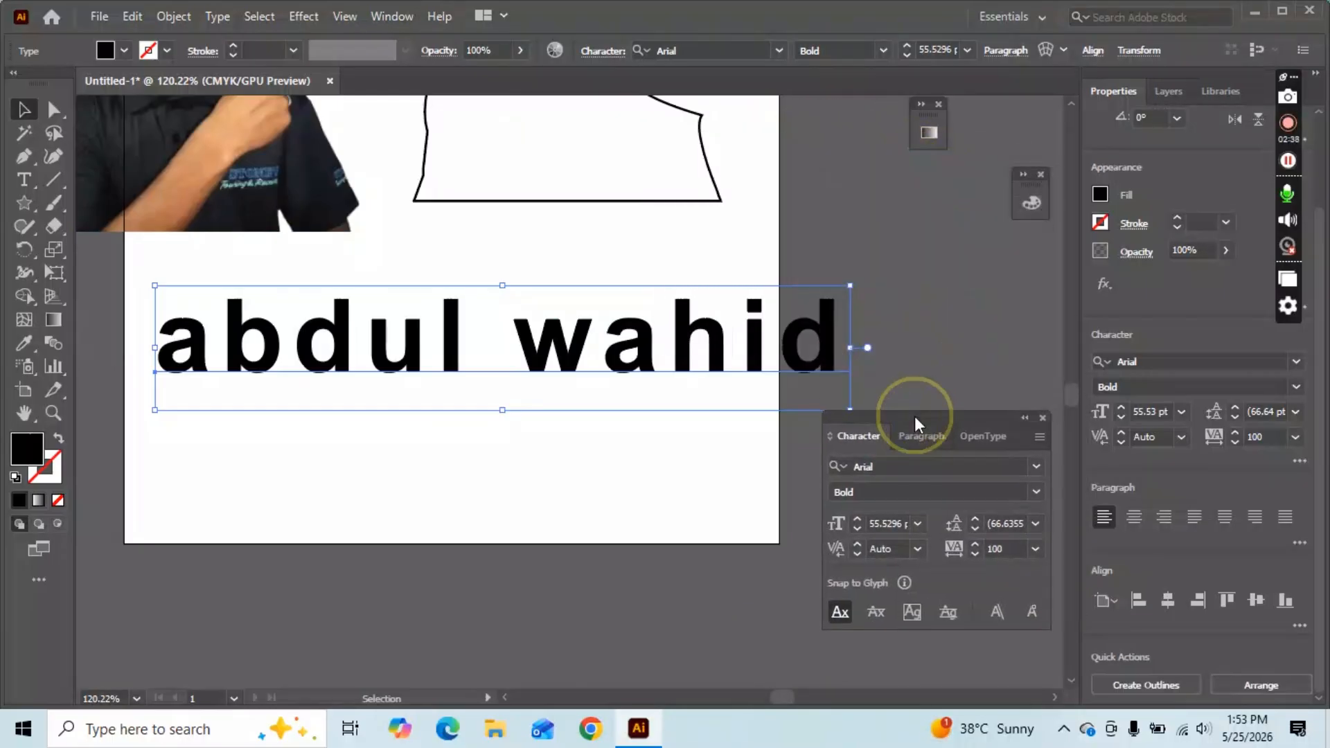
pyautogui.click(1038, 437)
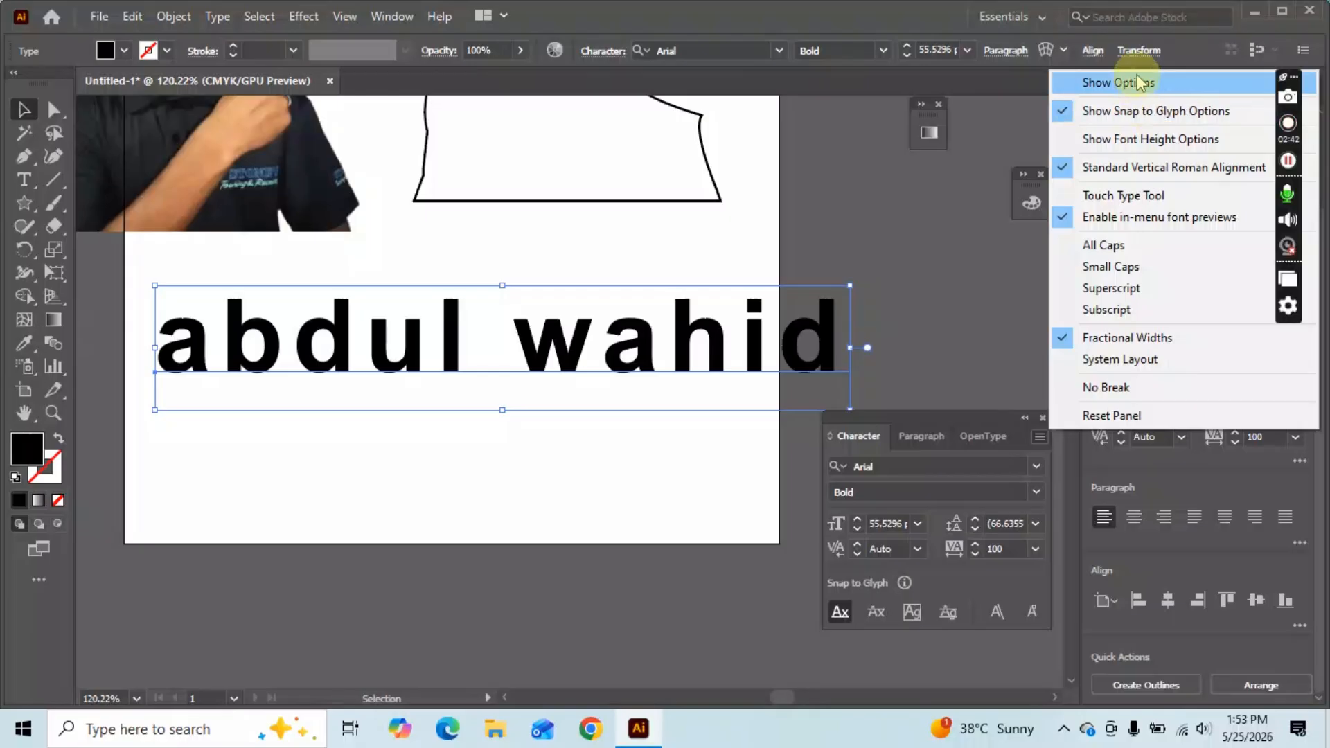
pyautogui.click(1140, 81)
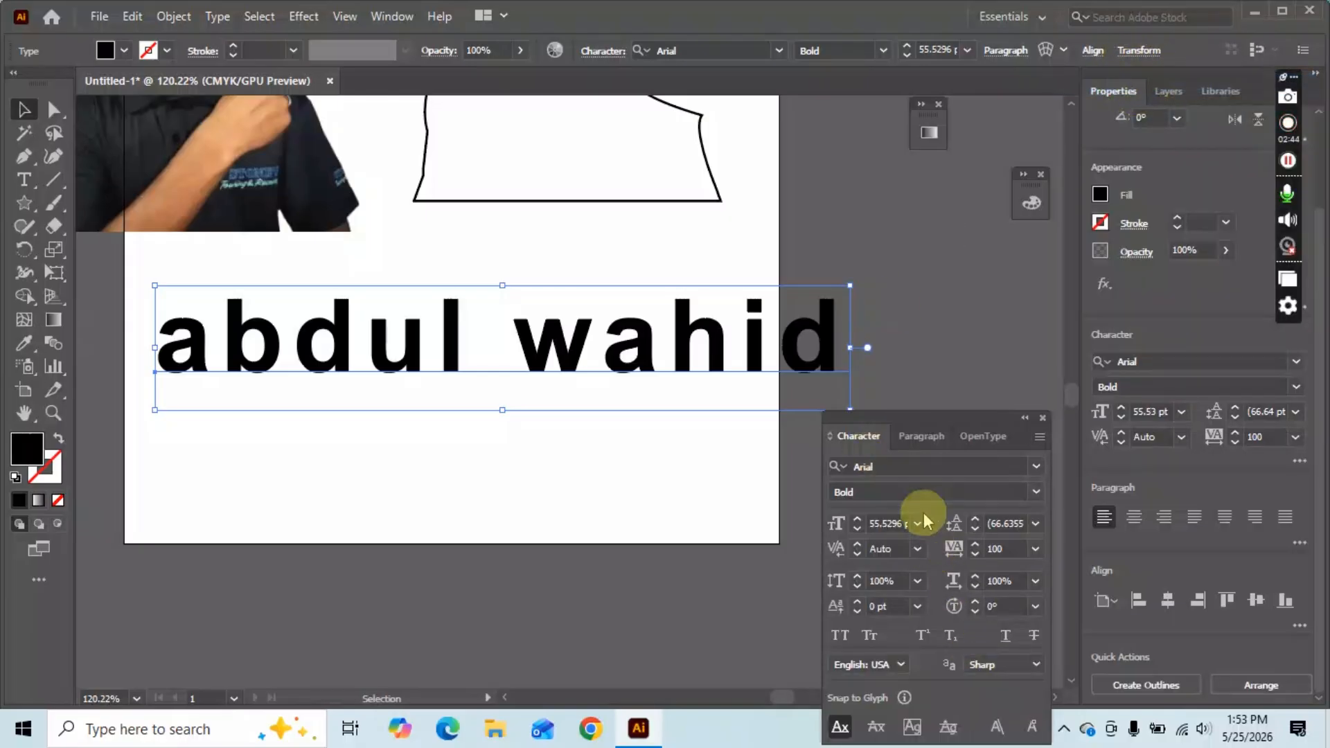
pyautogui.moveTo(940, 421); pyautogui.dragTo(948, 398)
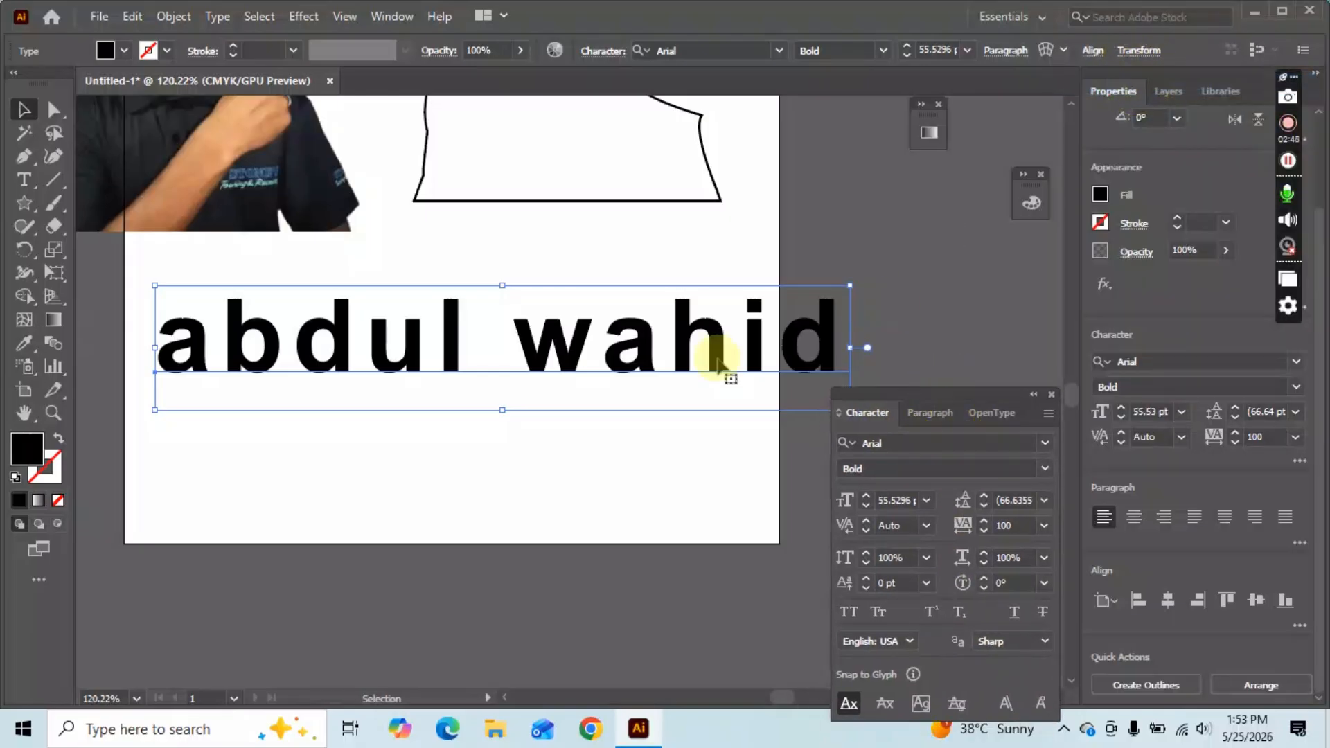
# Apply All Caps, Small Caps and Subscript and move the name fully onto the artboard.
pyautogui.click(849, 611)
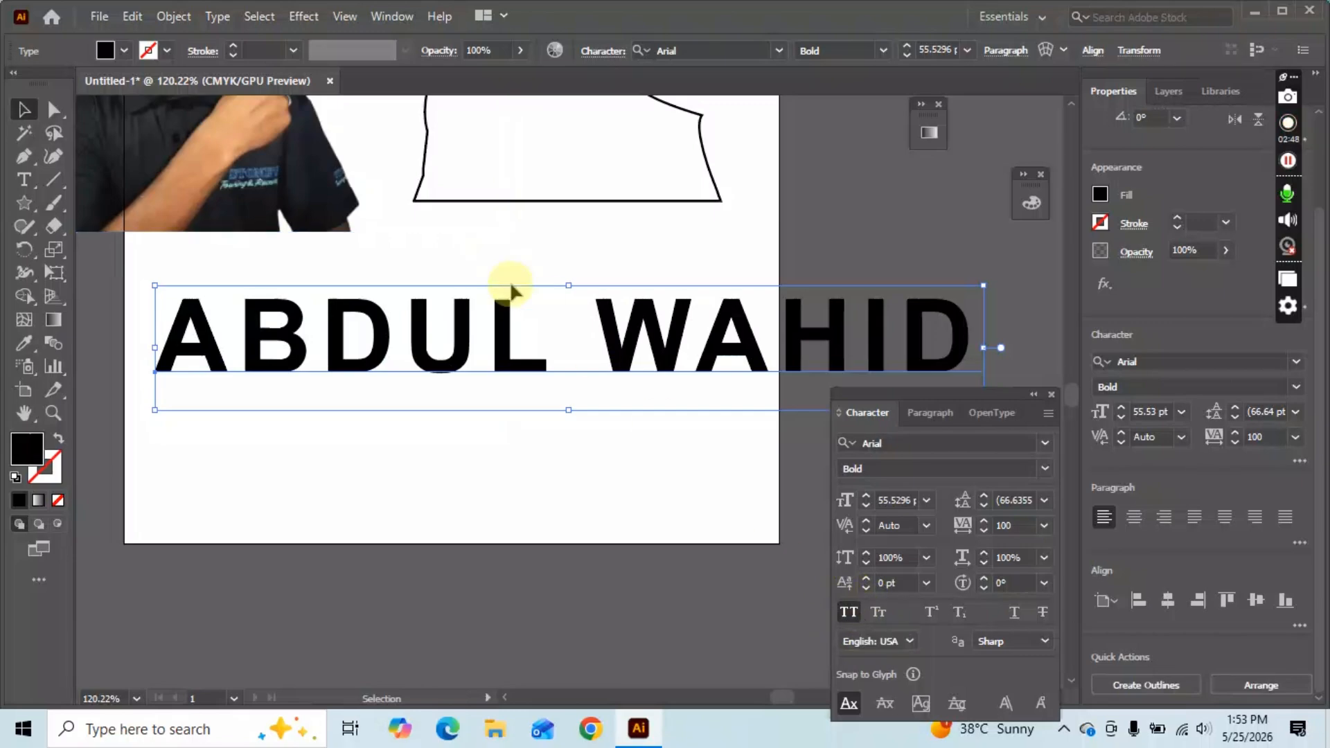
pyautogui.moveTo(623, 341); pyautogui.dragTo(499, 353)
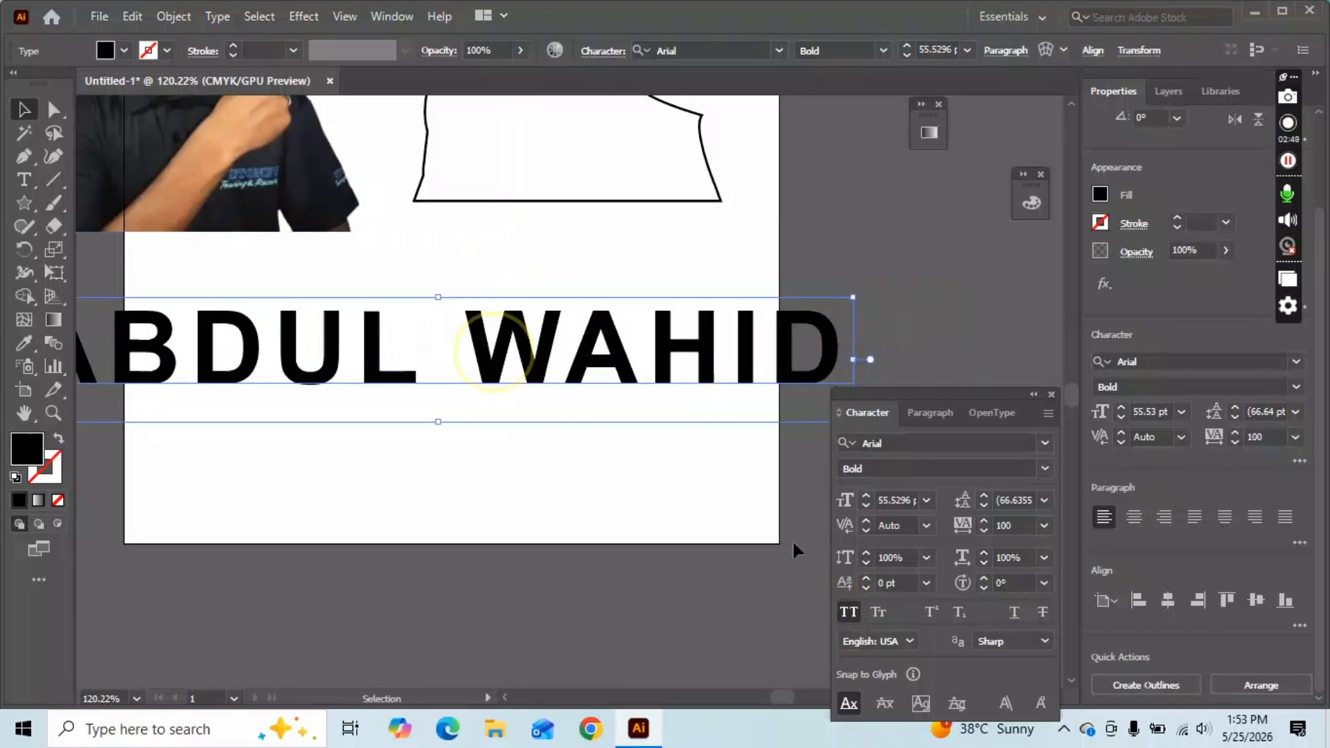
pyautogui.click(878, 611)
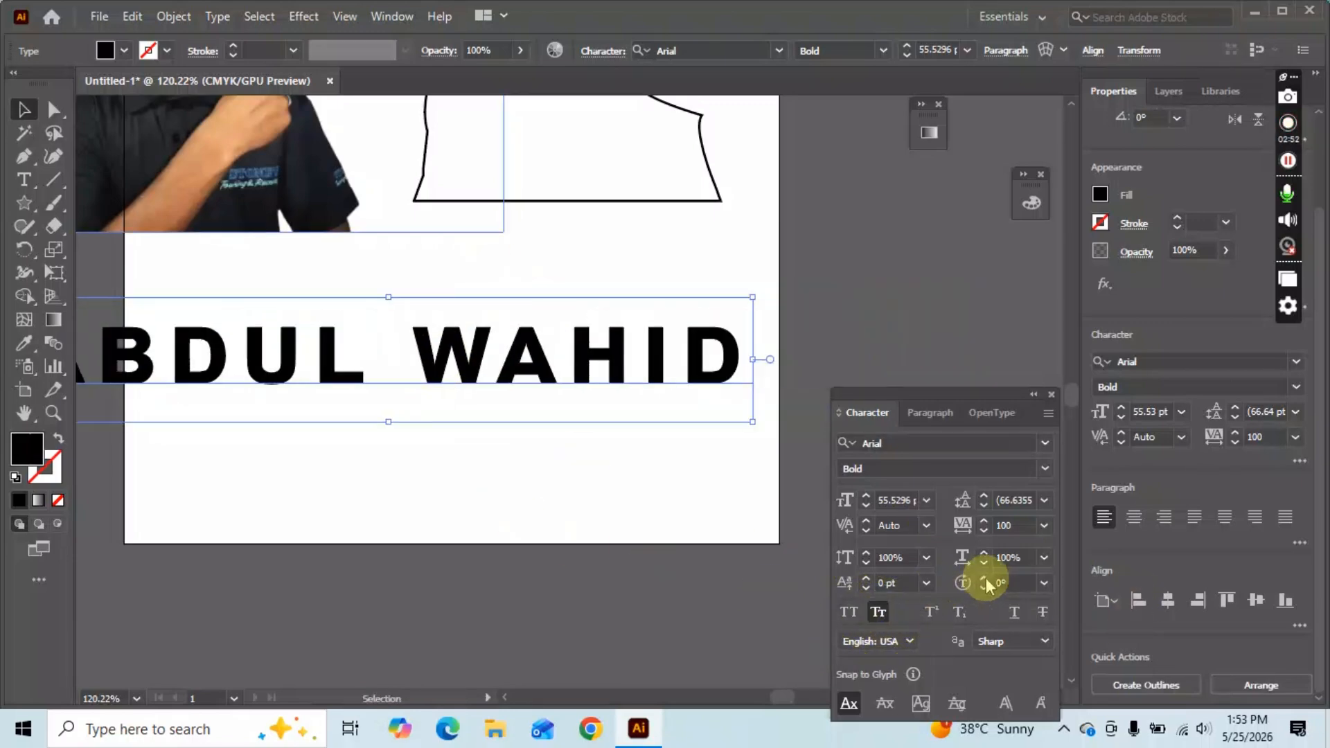
pyautogui.click(959, 612)
pyautogui.moveTo(357, 409); pyautogui.dragTo(622, 410)
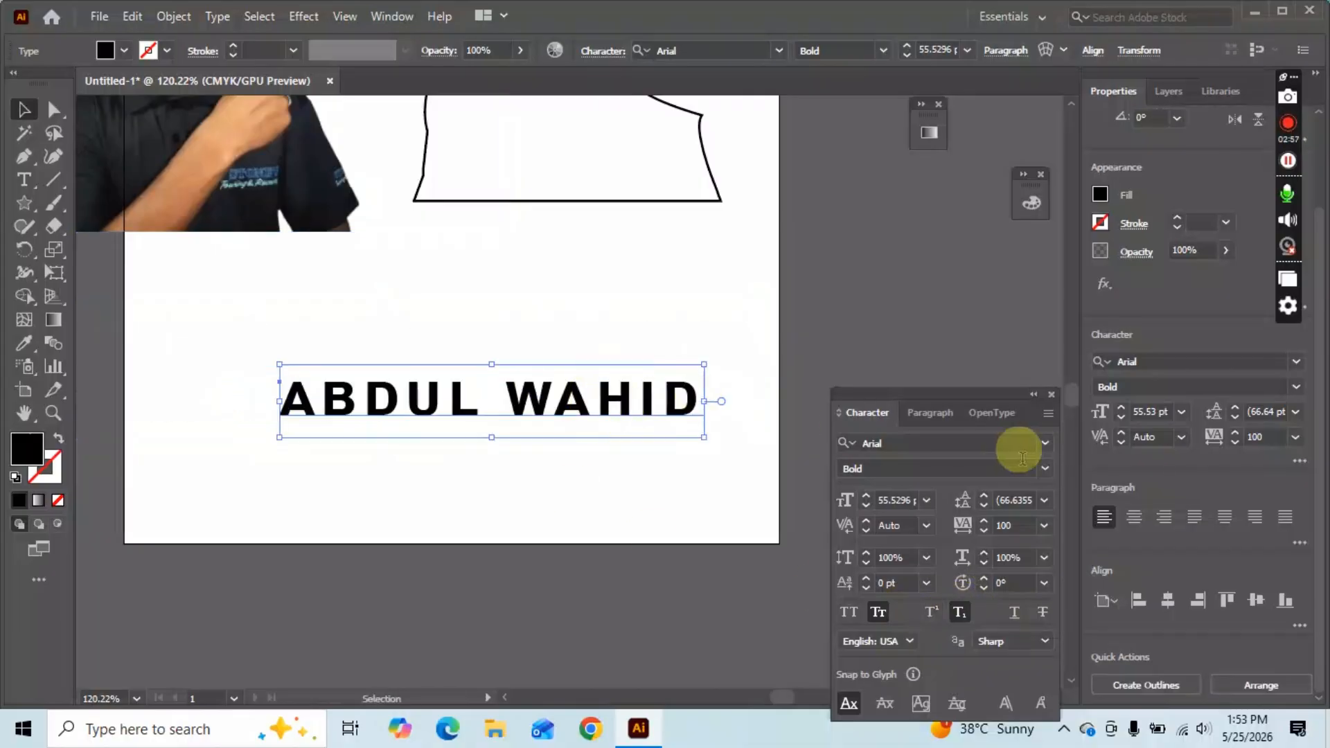
# Set the name's font size to 30 pt.
pyautogui.click(914, 502)
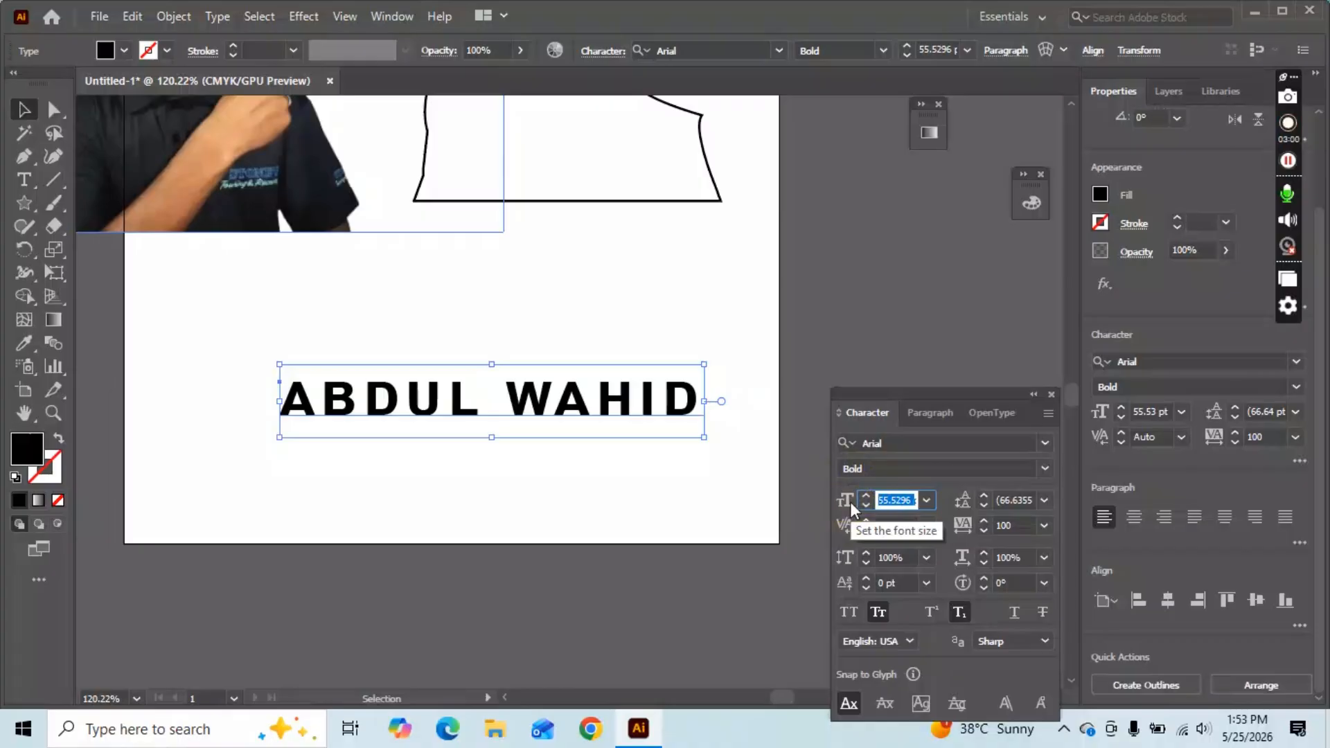
pyautogui.click(857, 498)
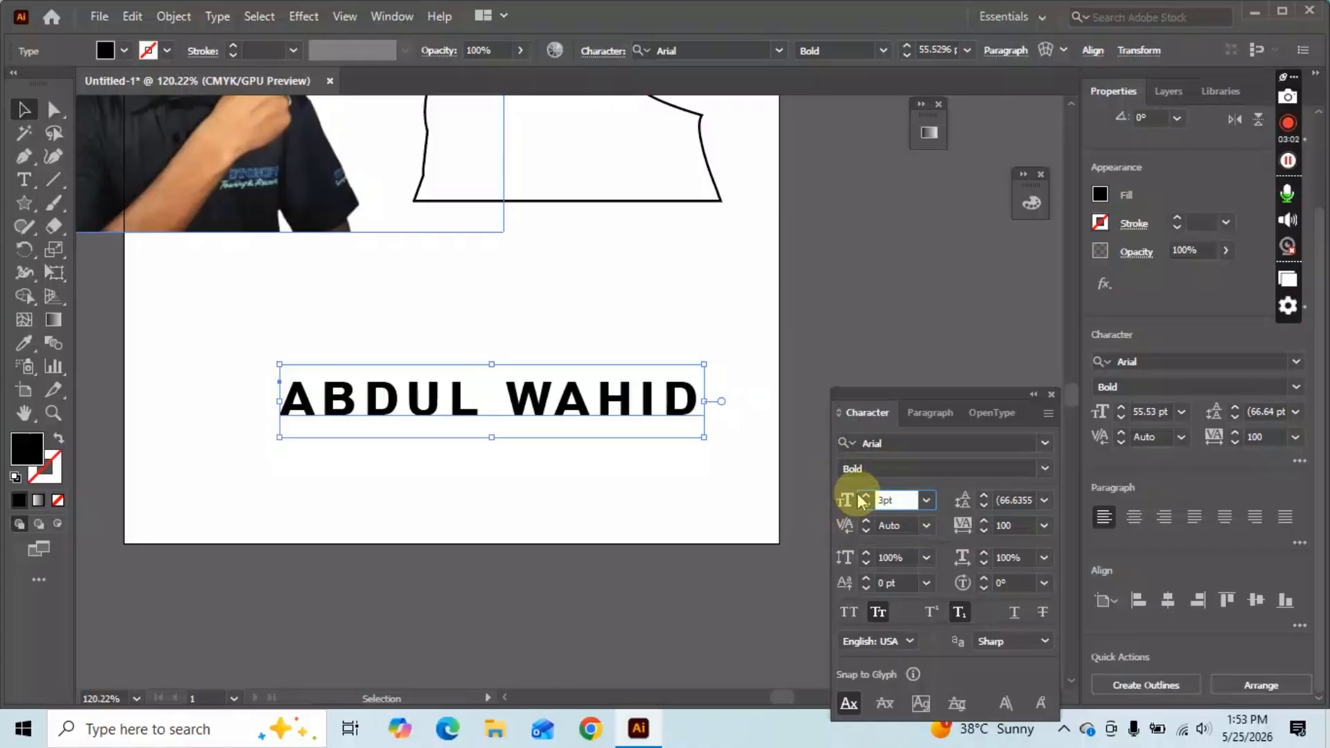
pyautogui.write('0')
pyautogui.press('Return')
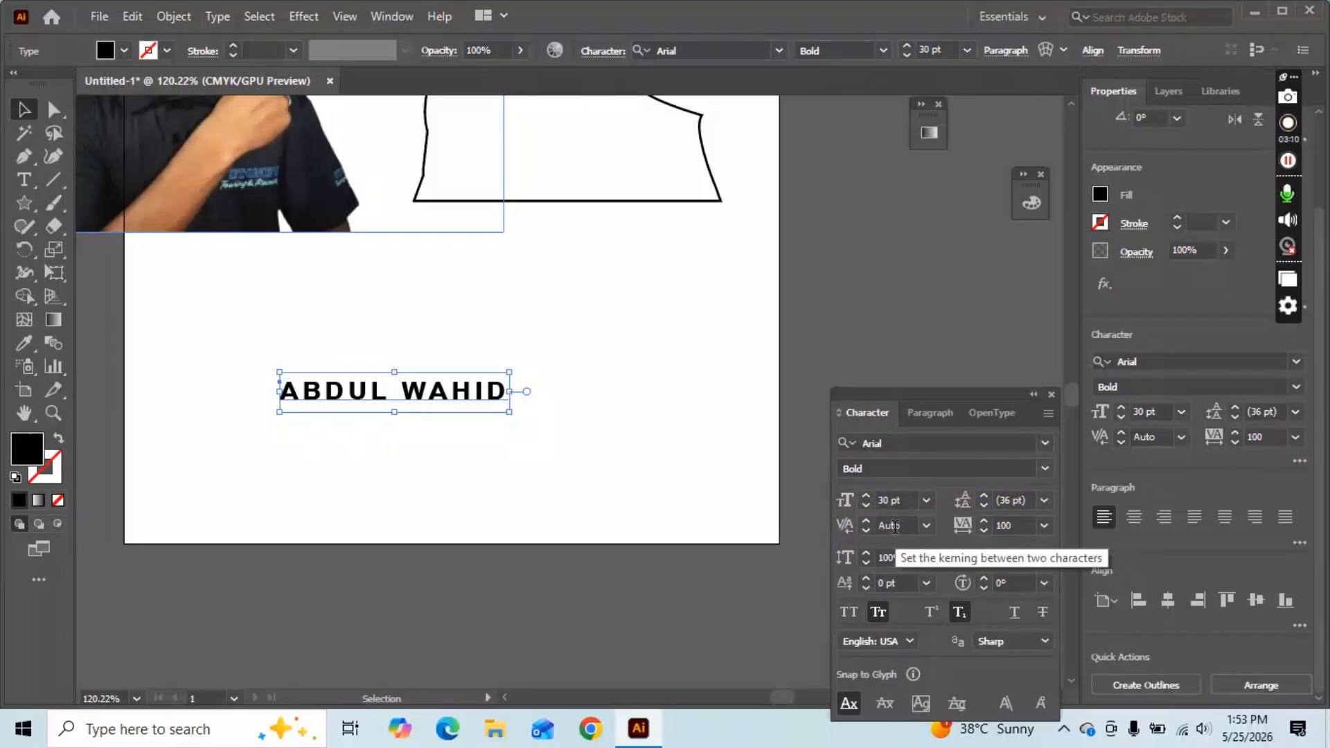
pyautogui.click(366, 374)
pyautogui.doubleClick(373, 392)
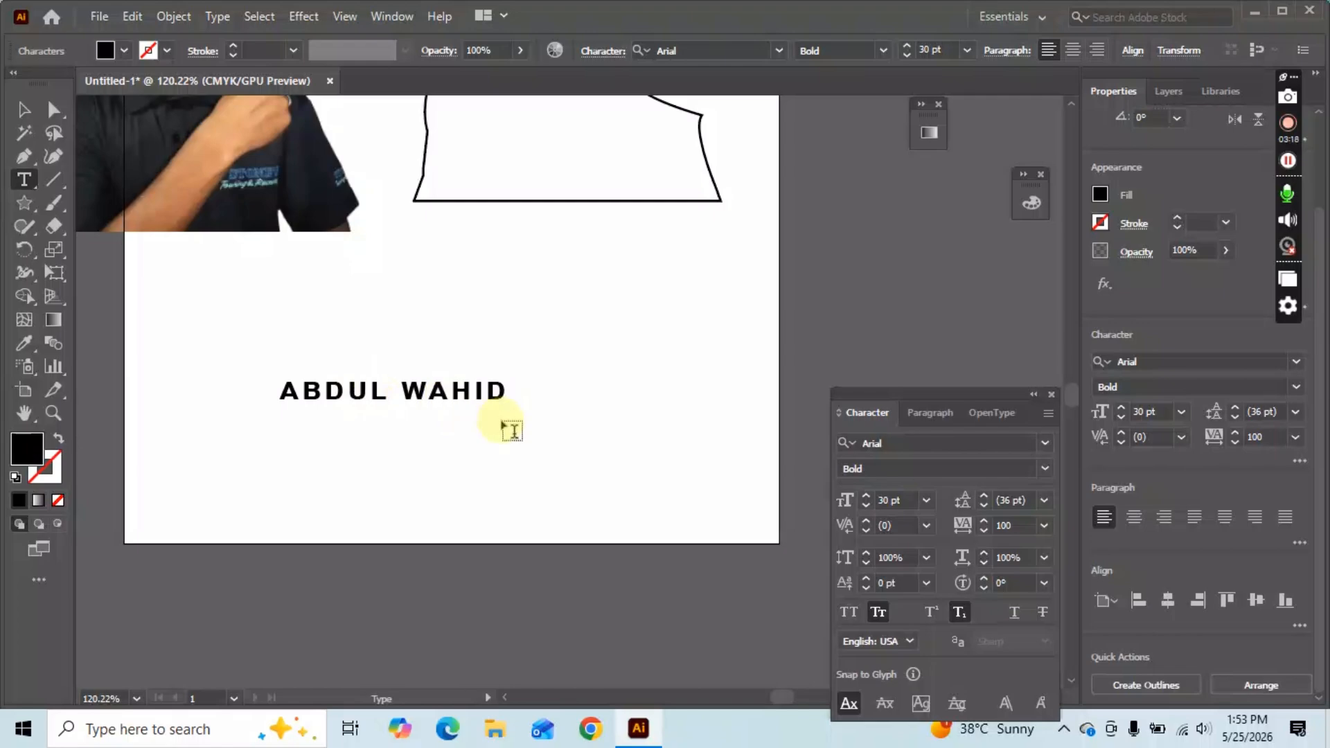
pyautogui.click(928, 527)
pyautogui.click(944, 517)
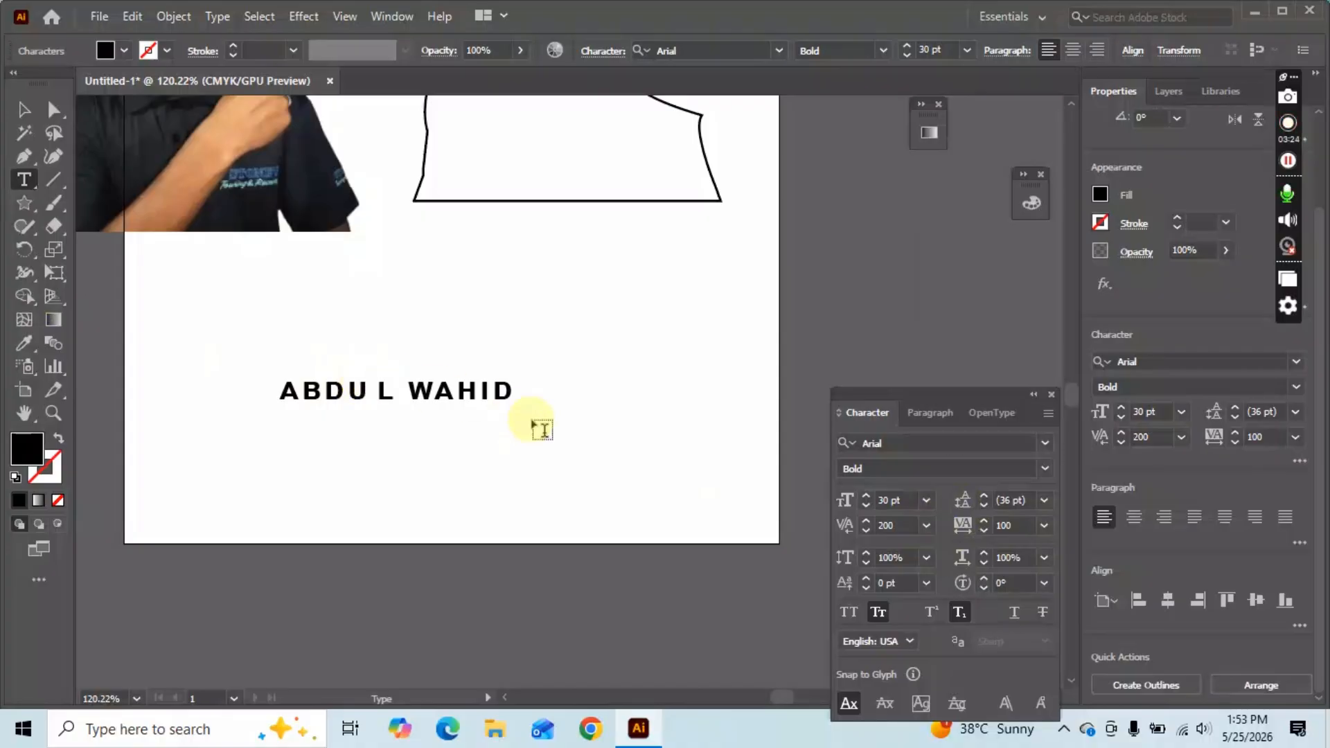
pyautogui.hotkey('ctrl', 'z')
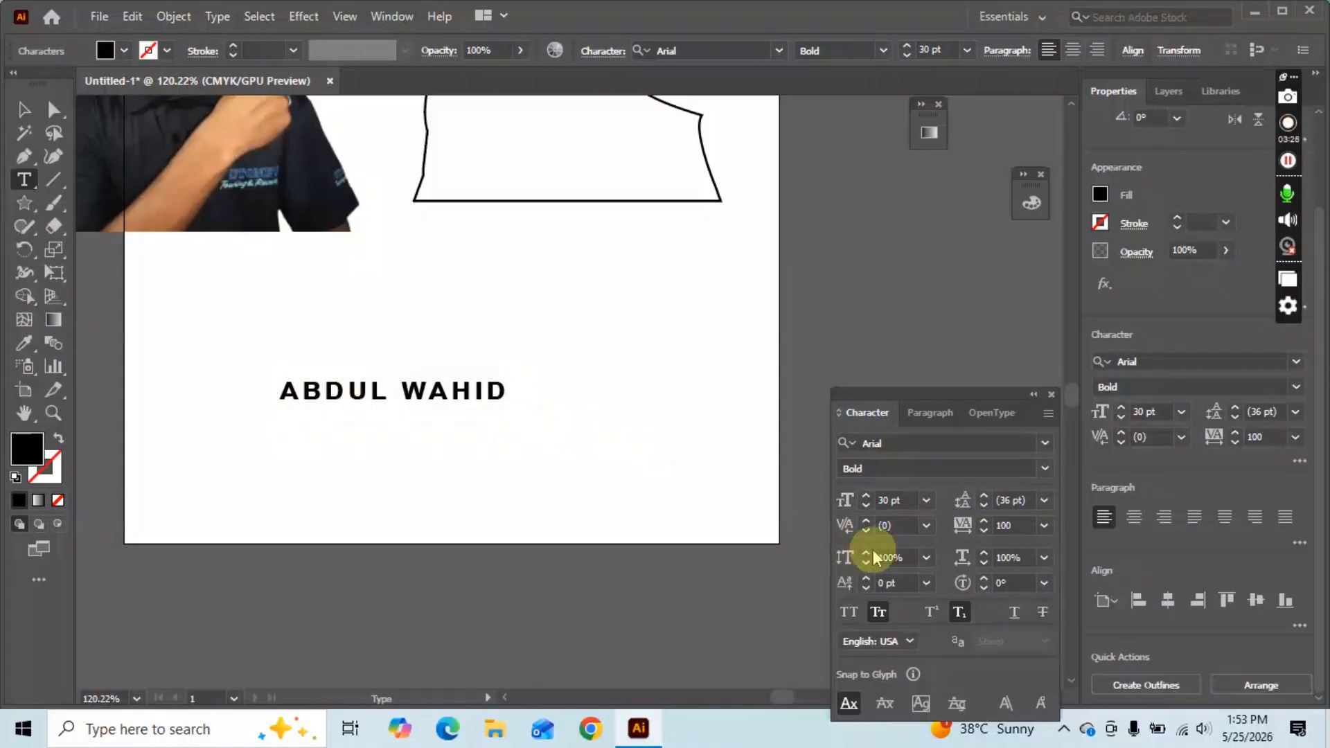
pyautogui.click(925, 528)
pyautogui.click(951, 490)
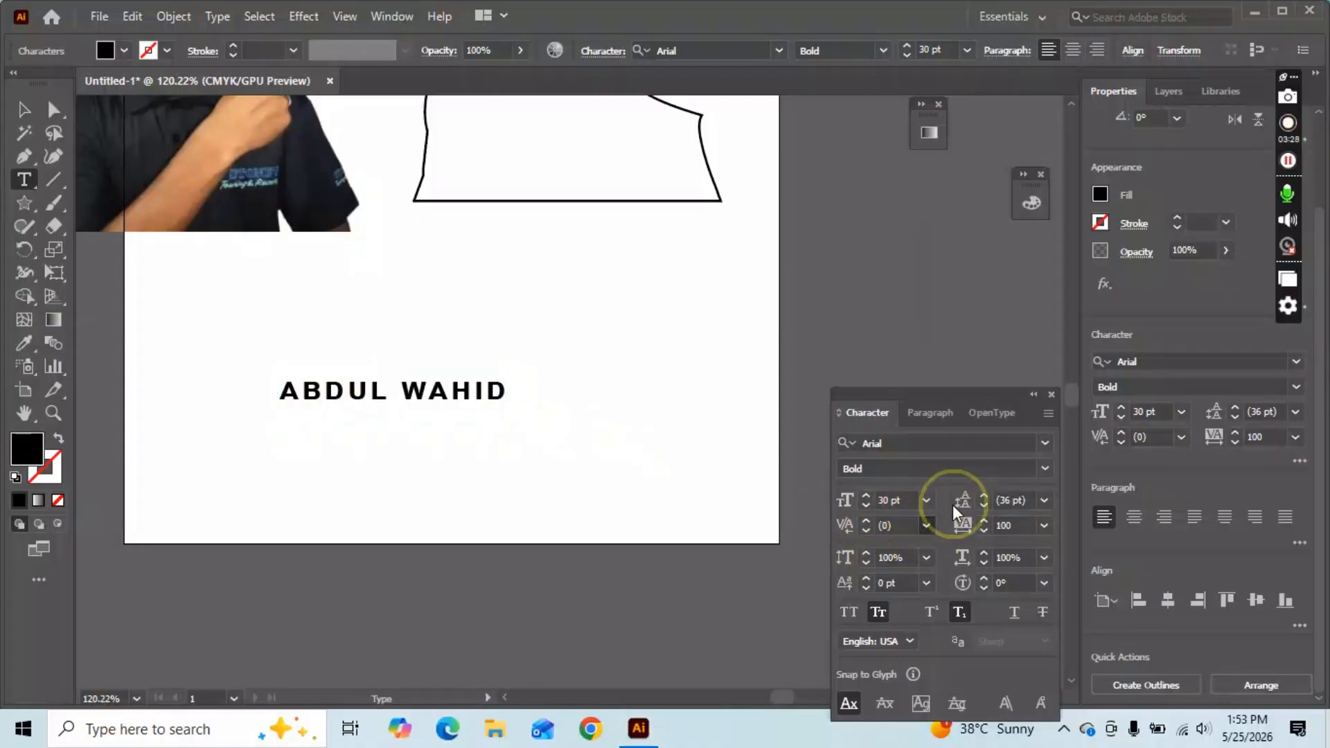
pyautogui.click(890, 525)
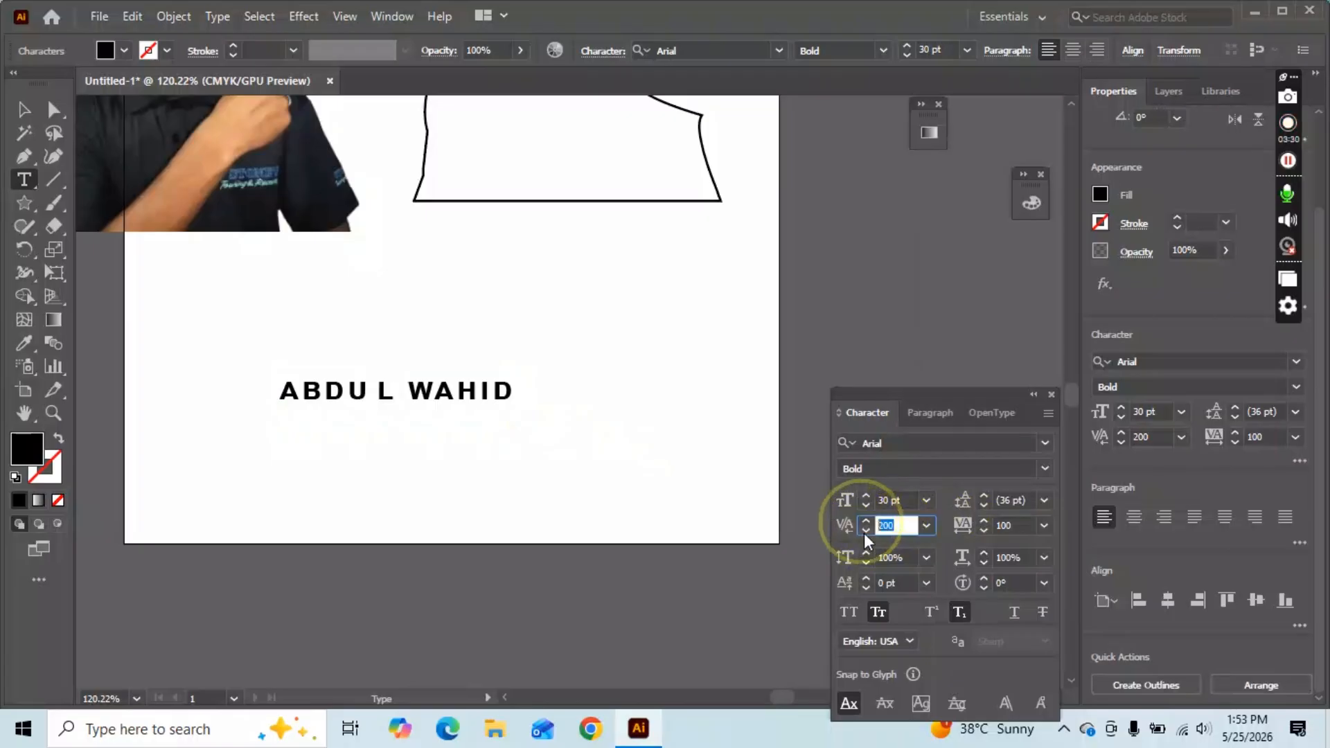
pyautogui.write('50')
pyautogui.press('Return')
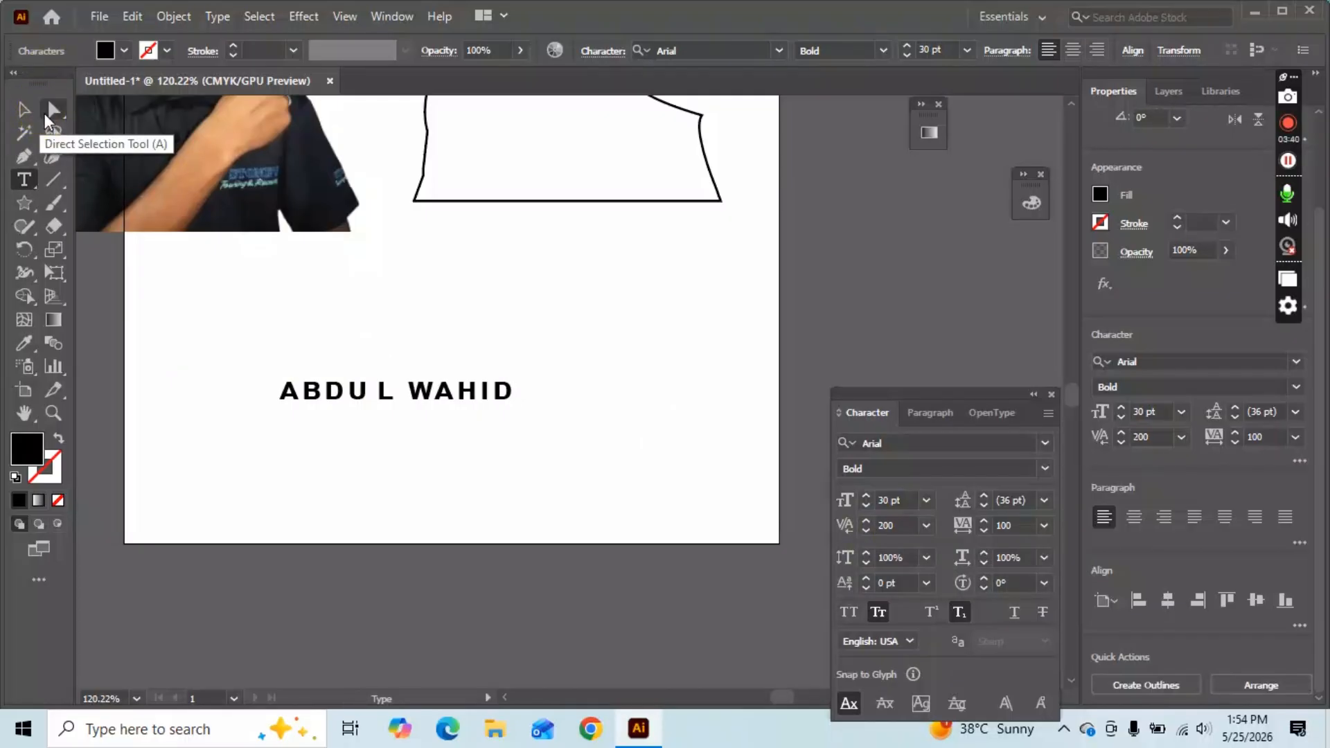
pyautogui.press('BackSpace')
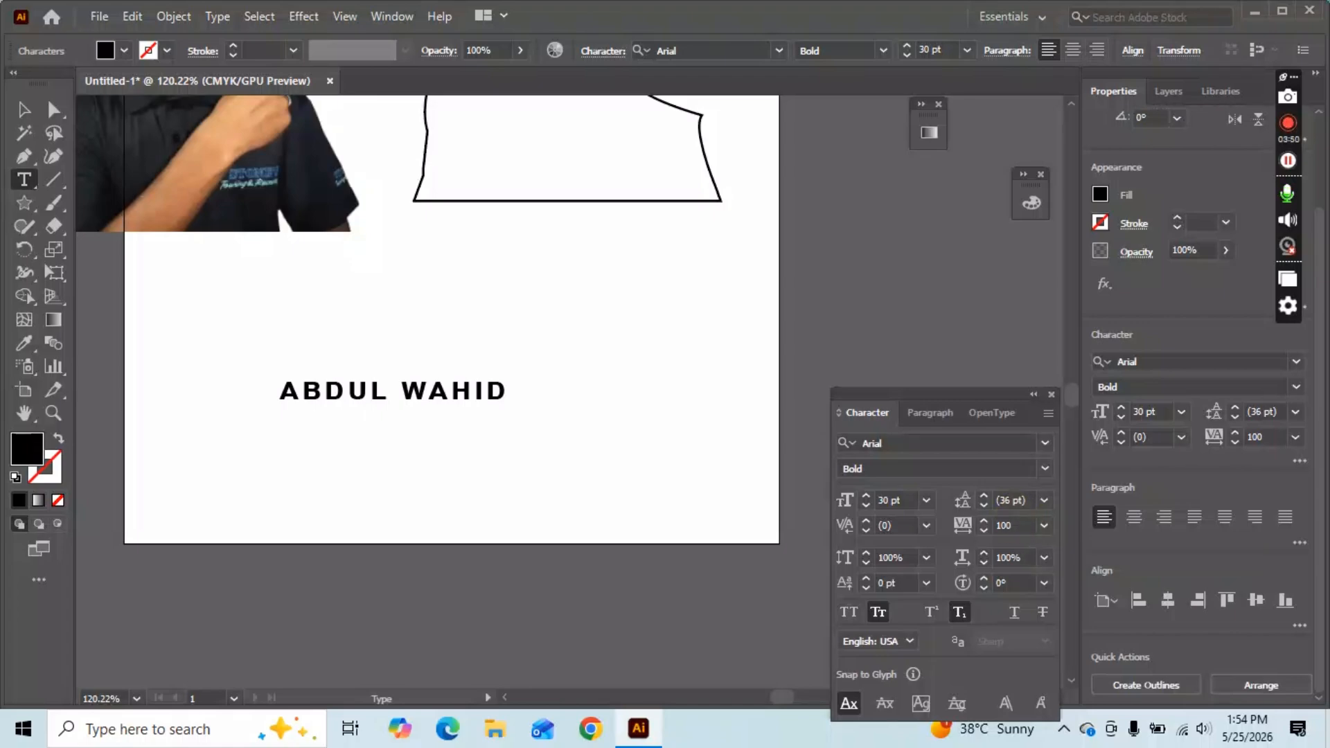
pyautogui.click(32, 107)
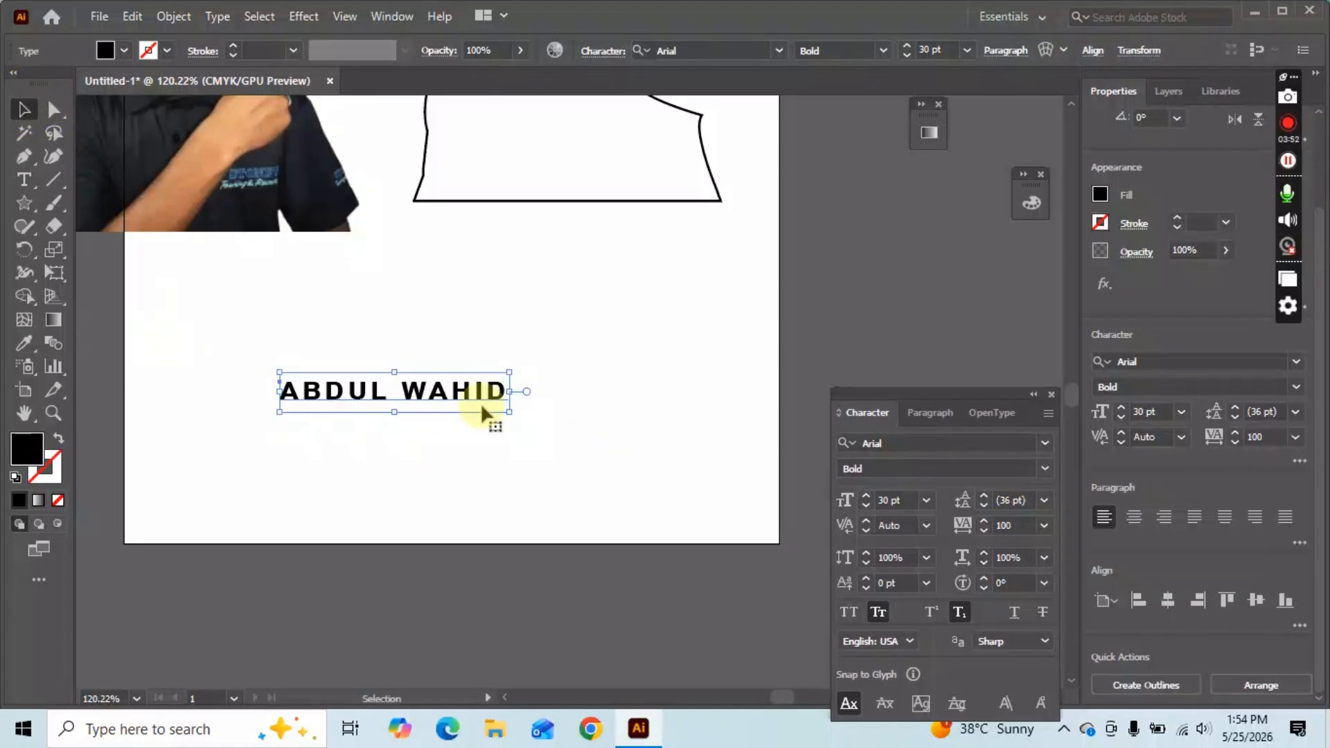
pyautogui.click(1108, 519)
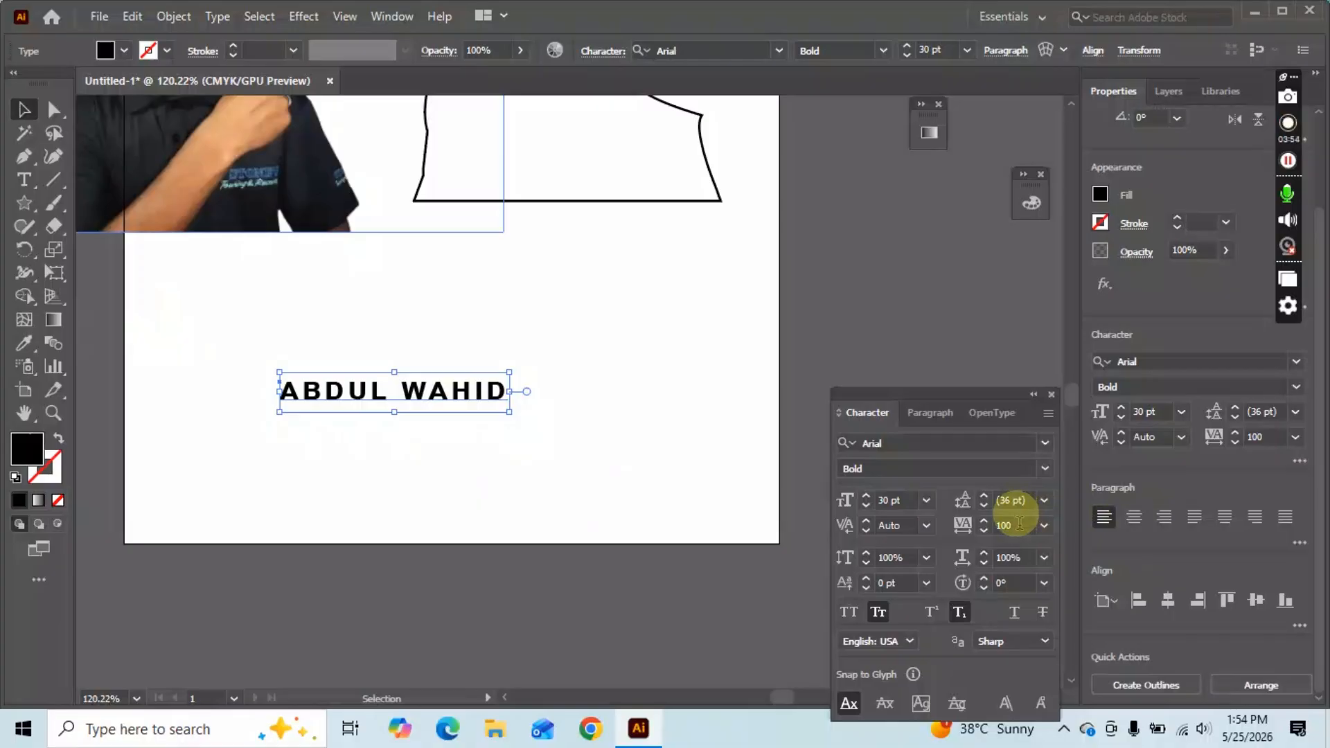
pyautogui.click(1018, 524)
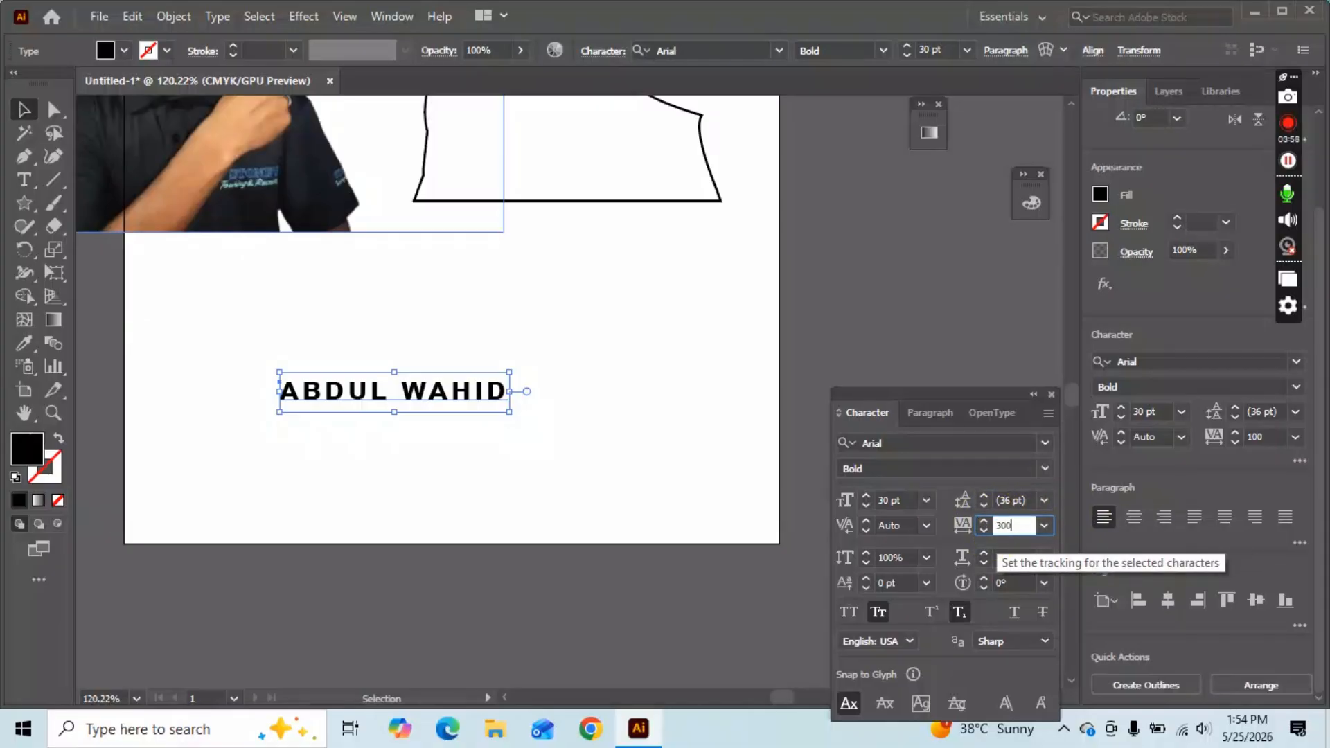
pyautogui.click(424, 392)
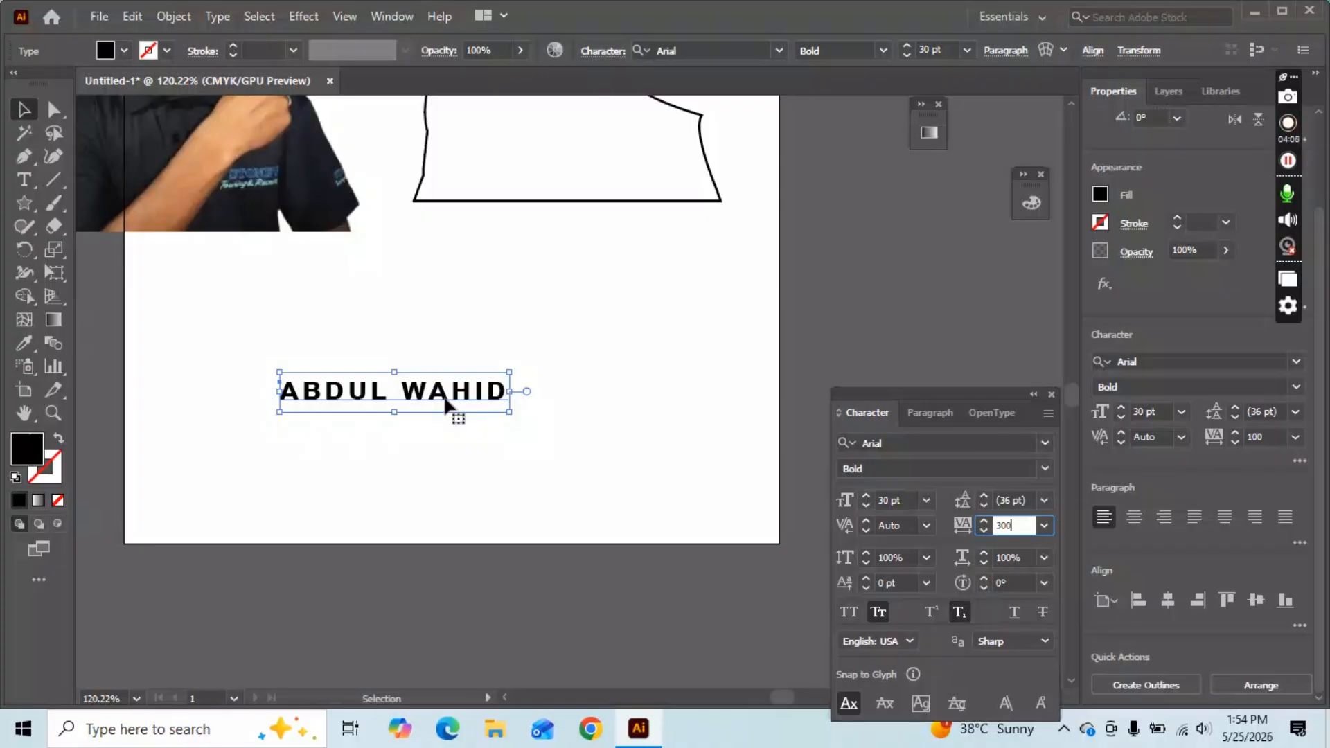
pyautogui.press('Return')
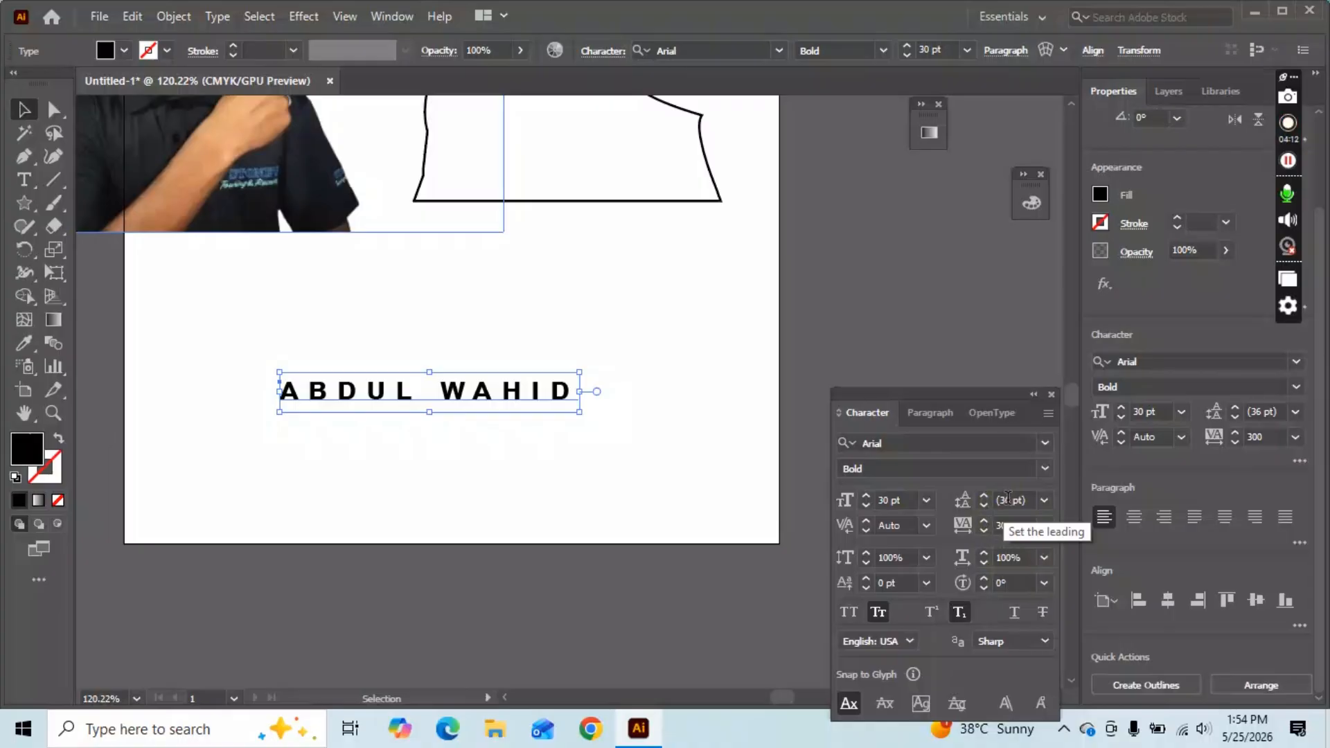
pyautogui.click(1052, 500)
pyautogui.click(1062, 460)
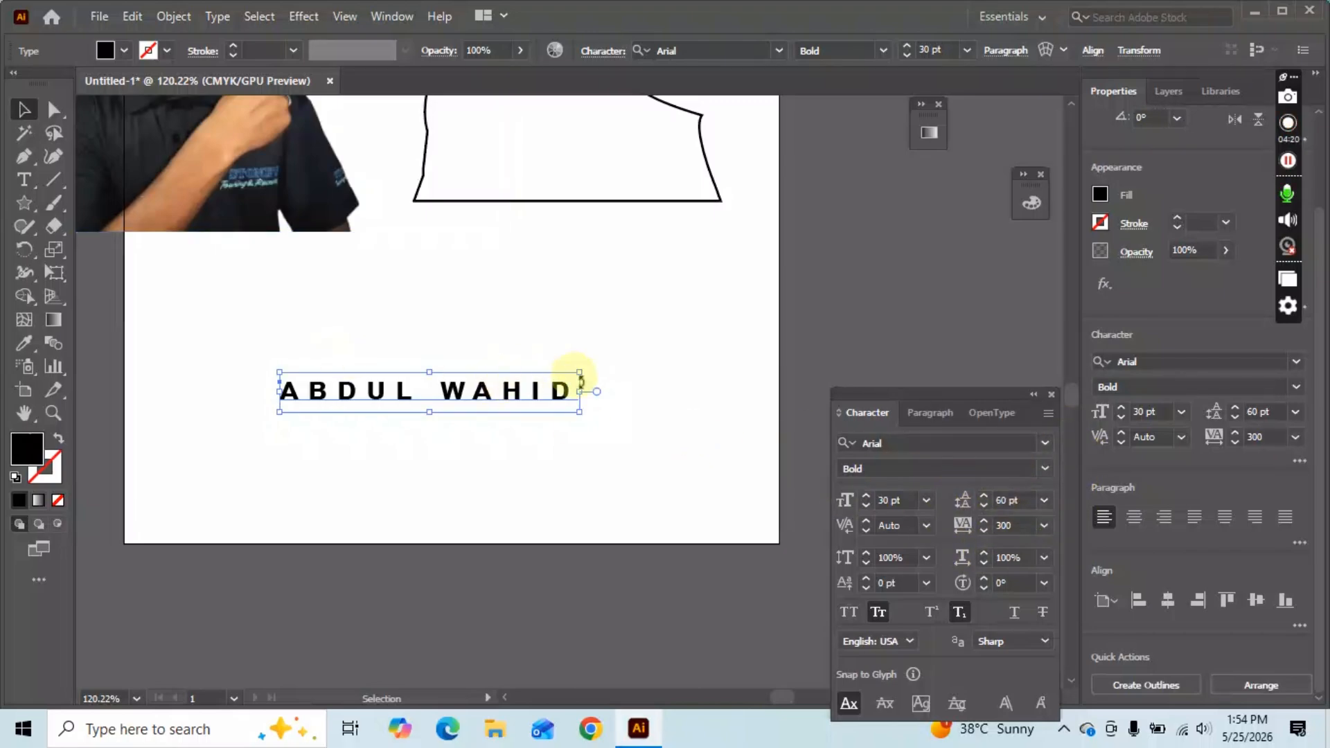
# Break WAHID onto a second line and set the name's leading to 24 pt.
pyautogui.press('t')
pyautogui.click(440, 390)
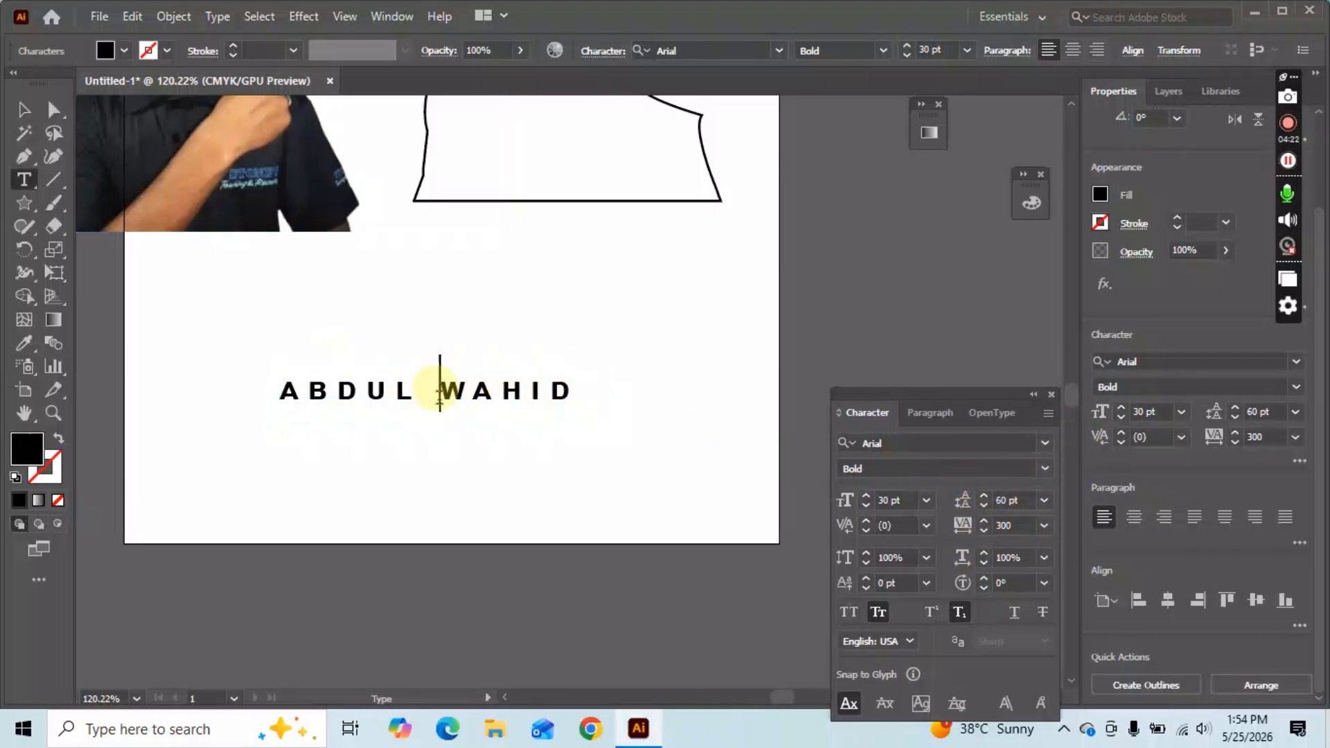
pyautogui.press('Return')
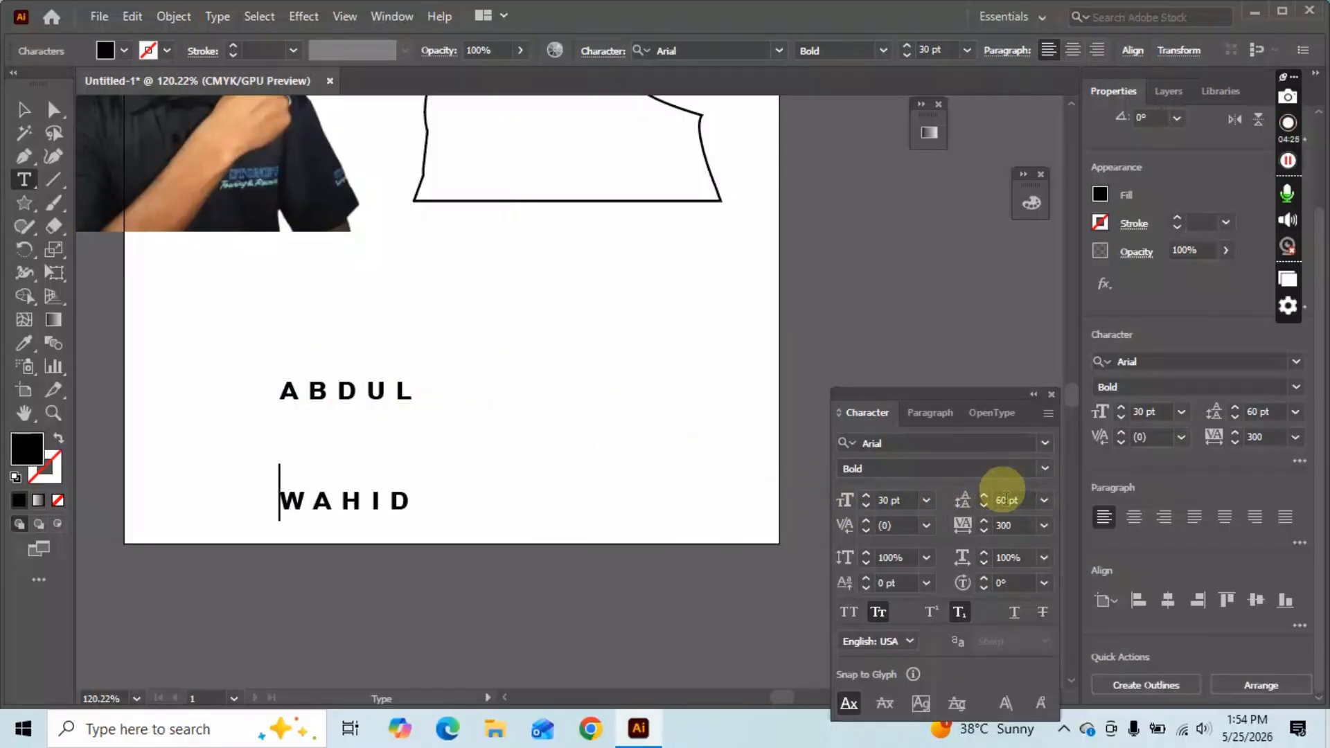
pyautogui.click(1042, 500)
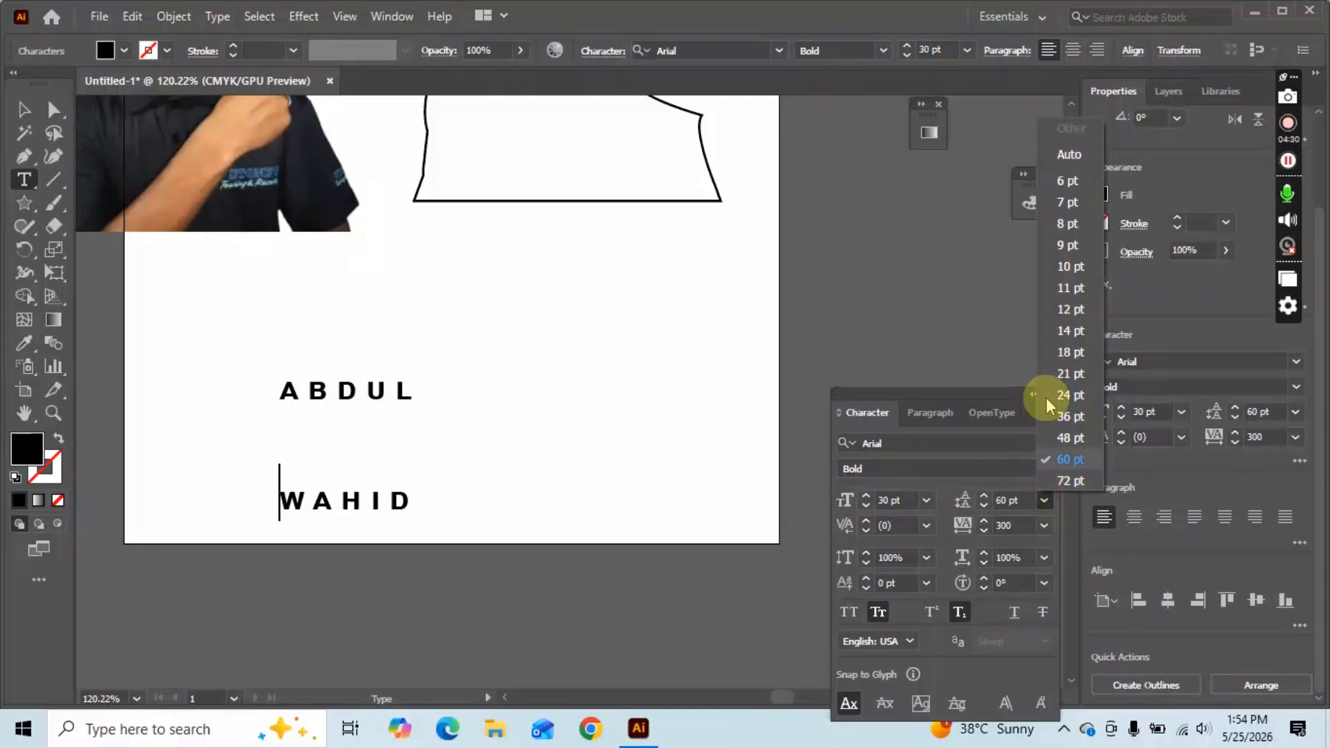
pyautogui.click(1063, 395)
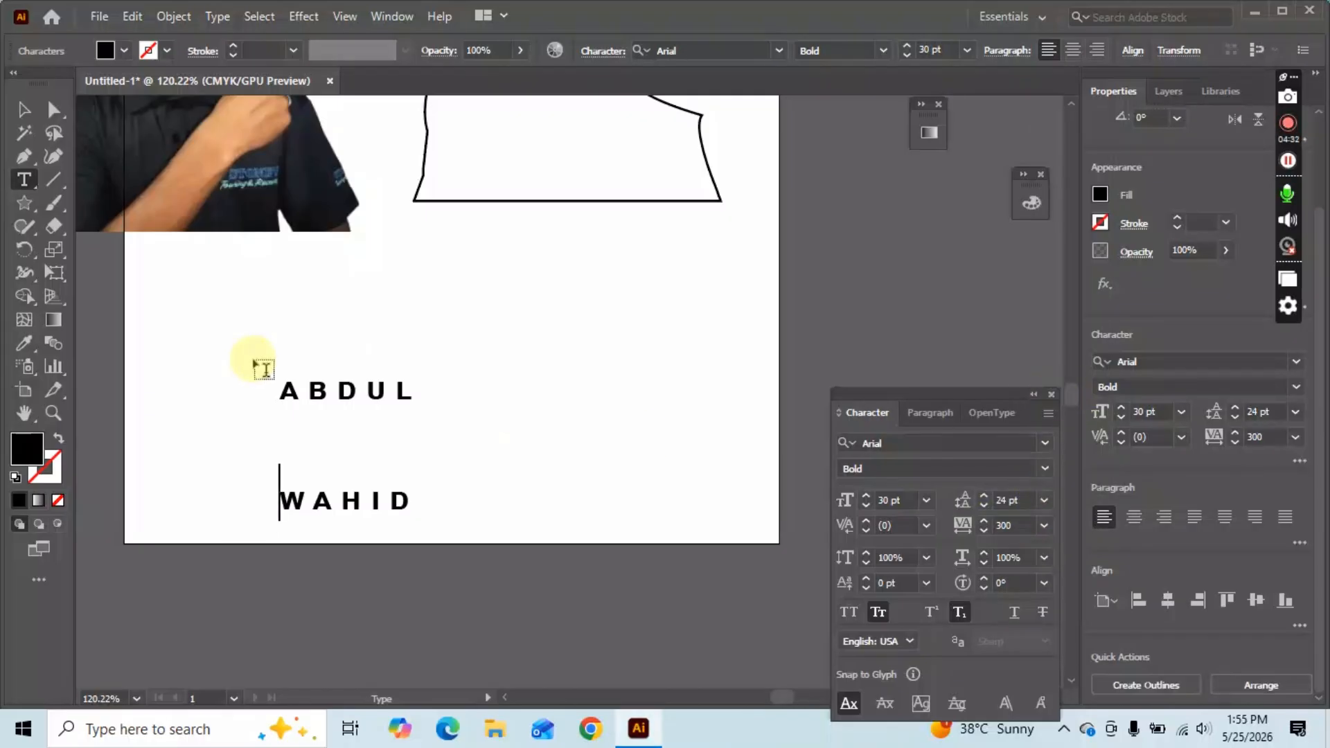
pyautogui.click(24, 109)
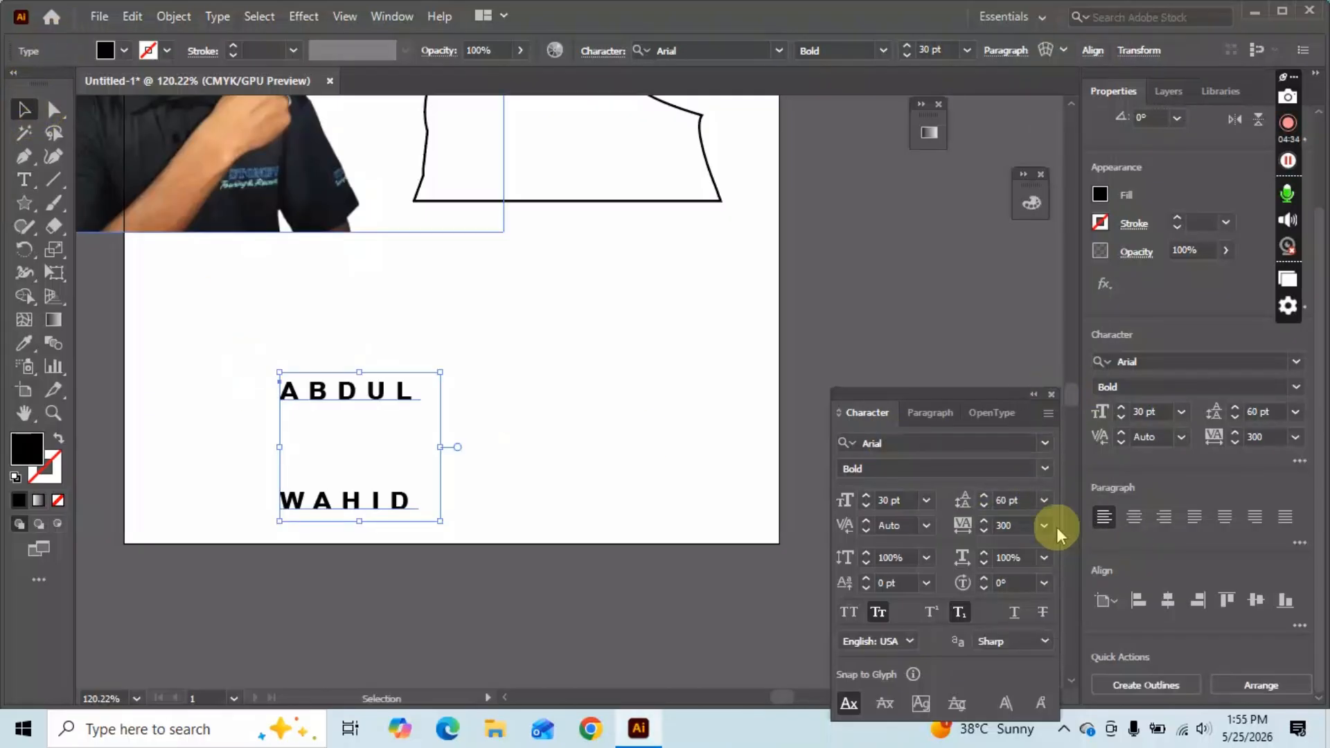
pyautogui.click(1043, 500)
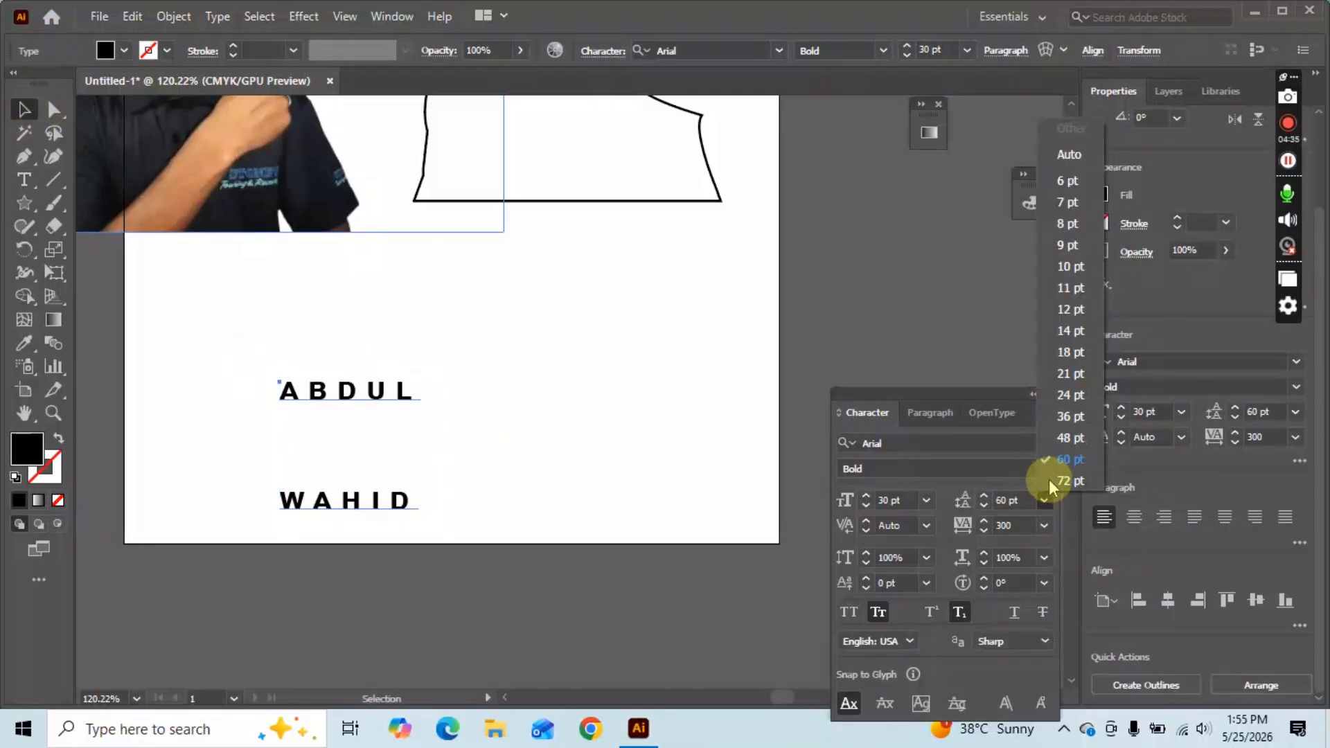
pyautogui.click(1072, 396)
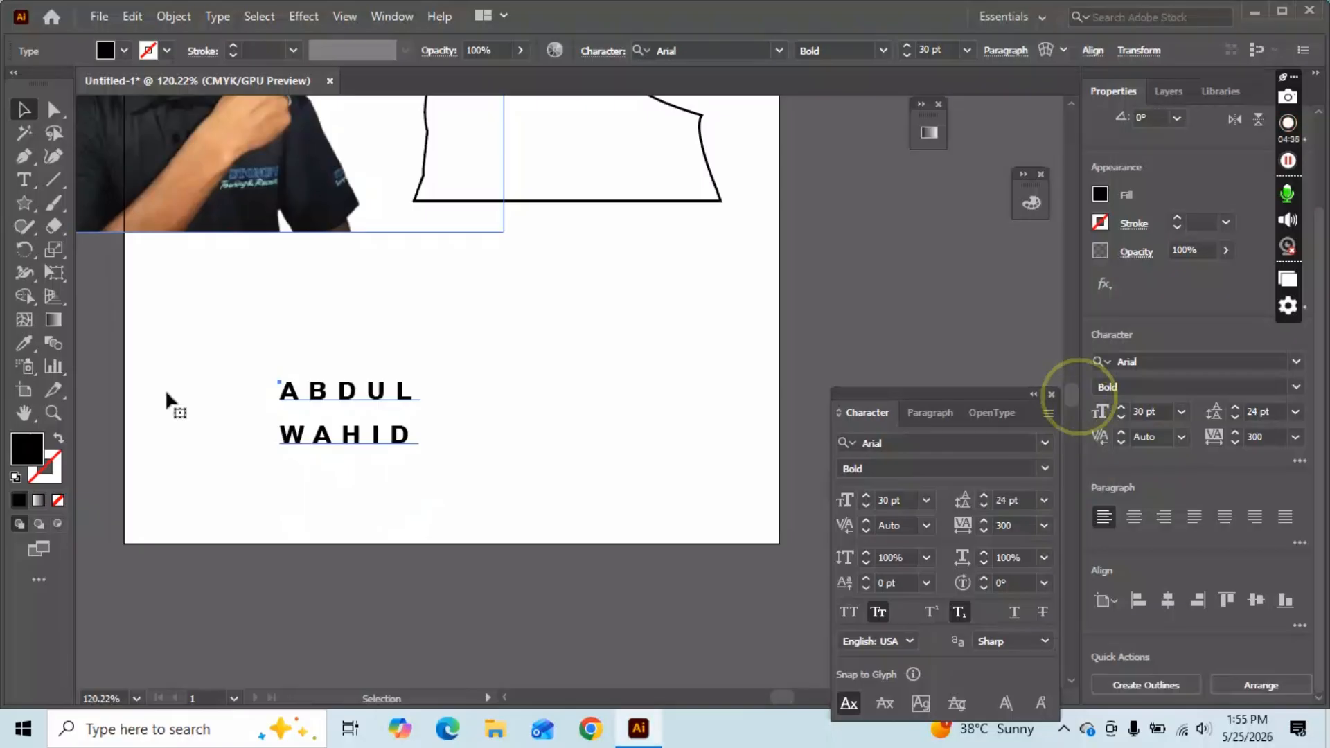
# Set leading to Auto, try -1 then undo it, and deselect the name.
pyautogui.click(1044, 502)
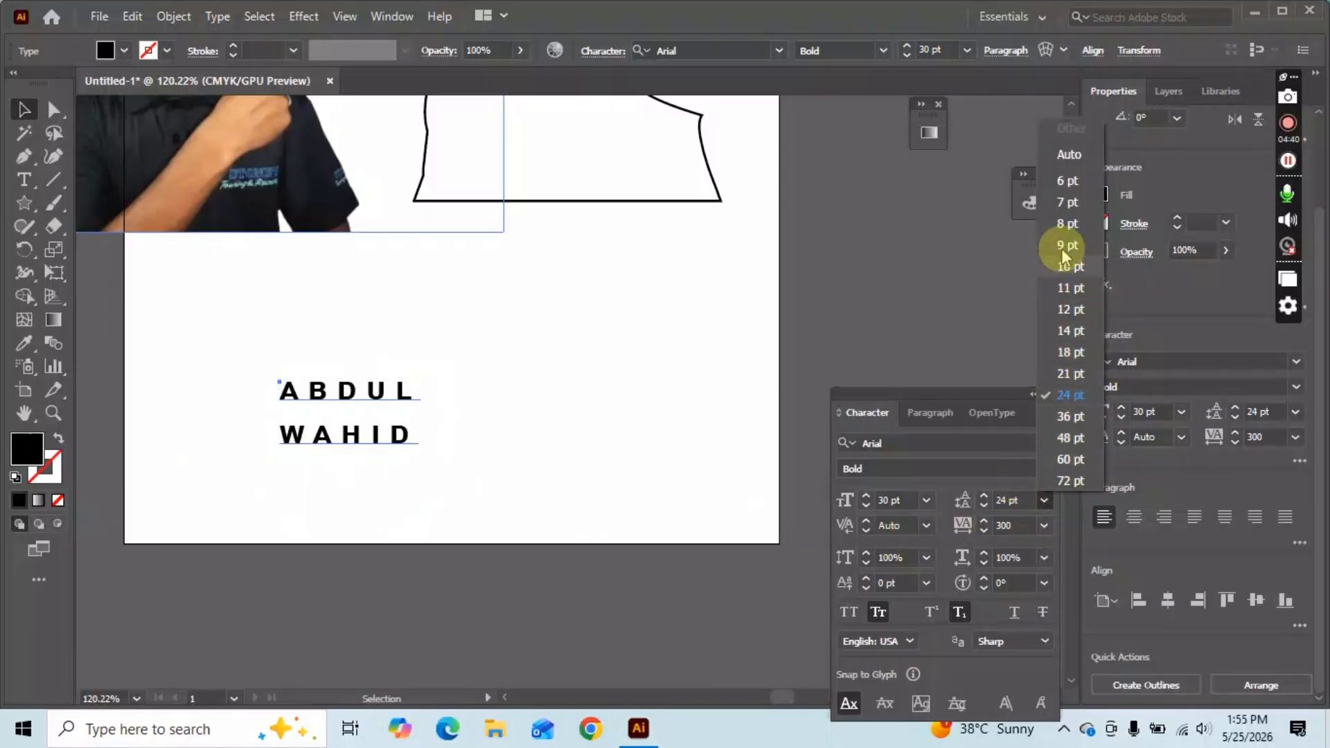
pyautogui.click(1061, 157)
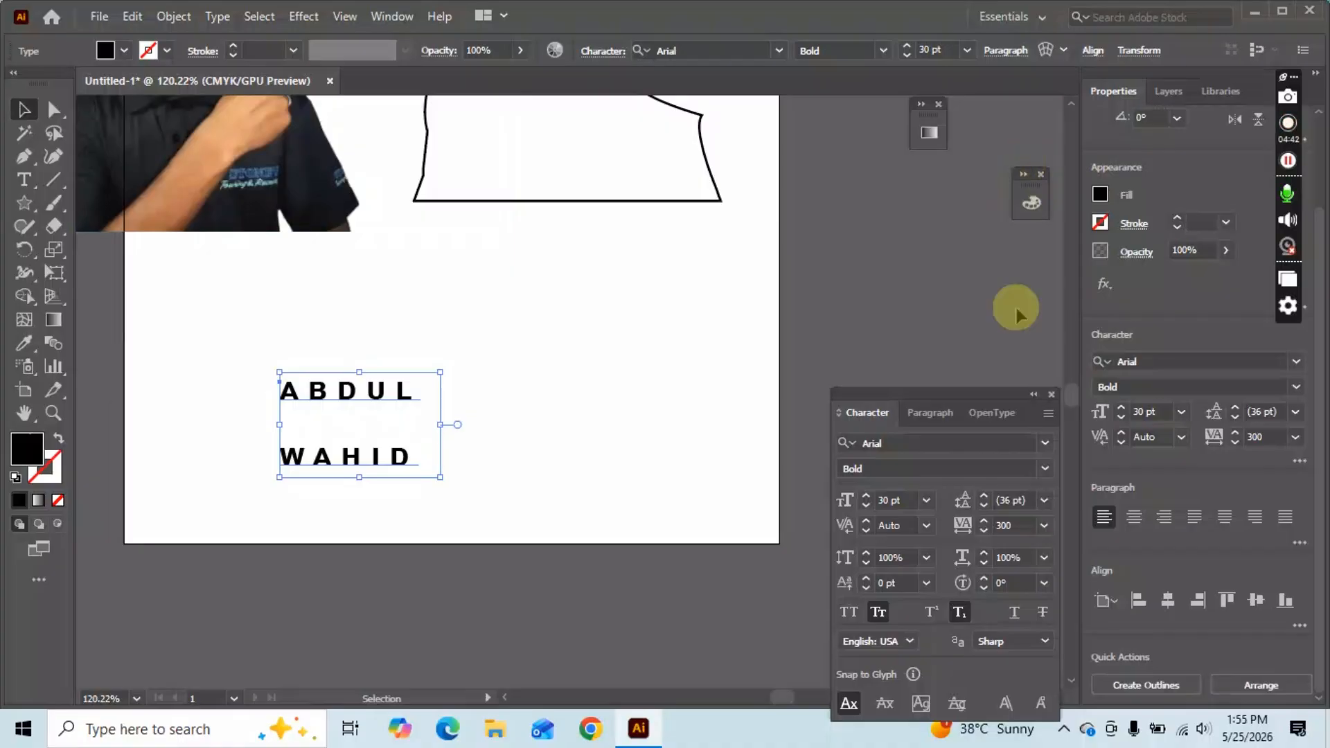
pyautogui.click(1045, 502)
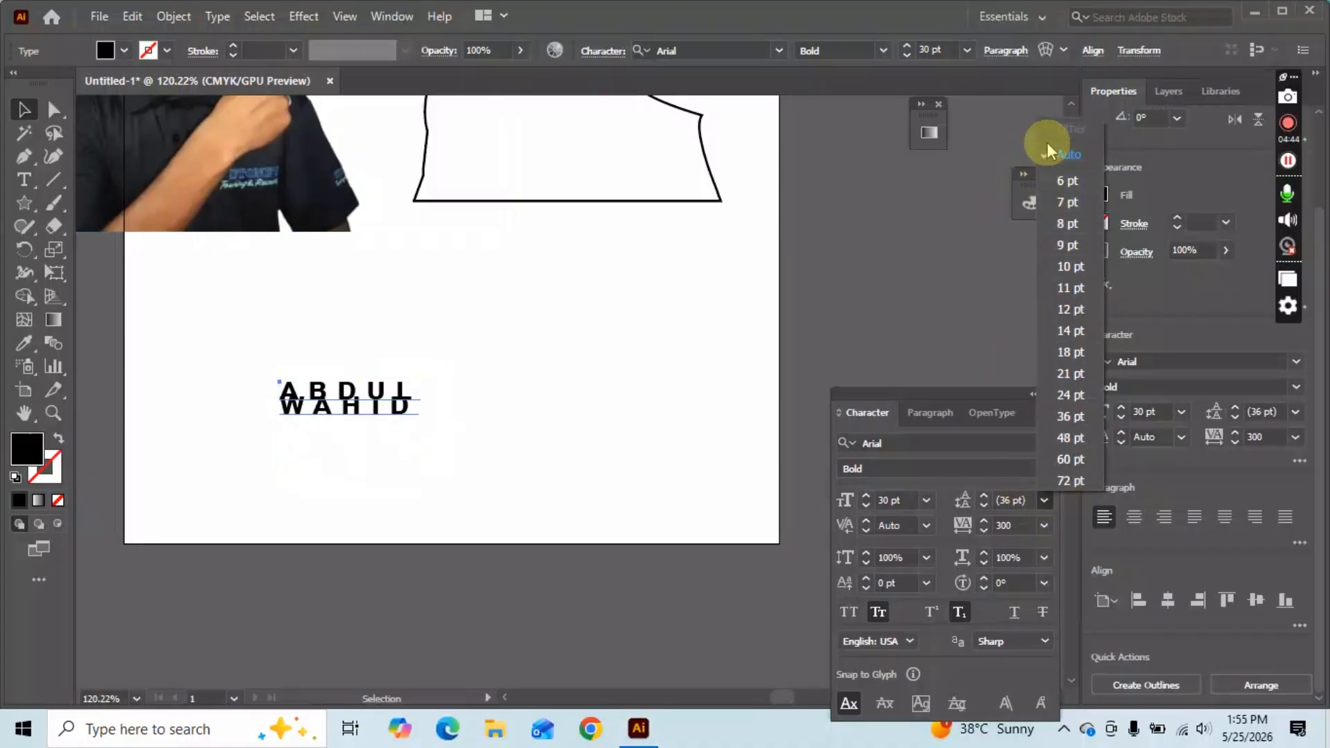
pyautogui.click(1056, 159)
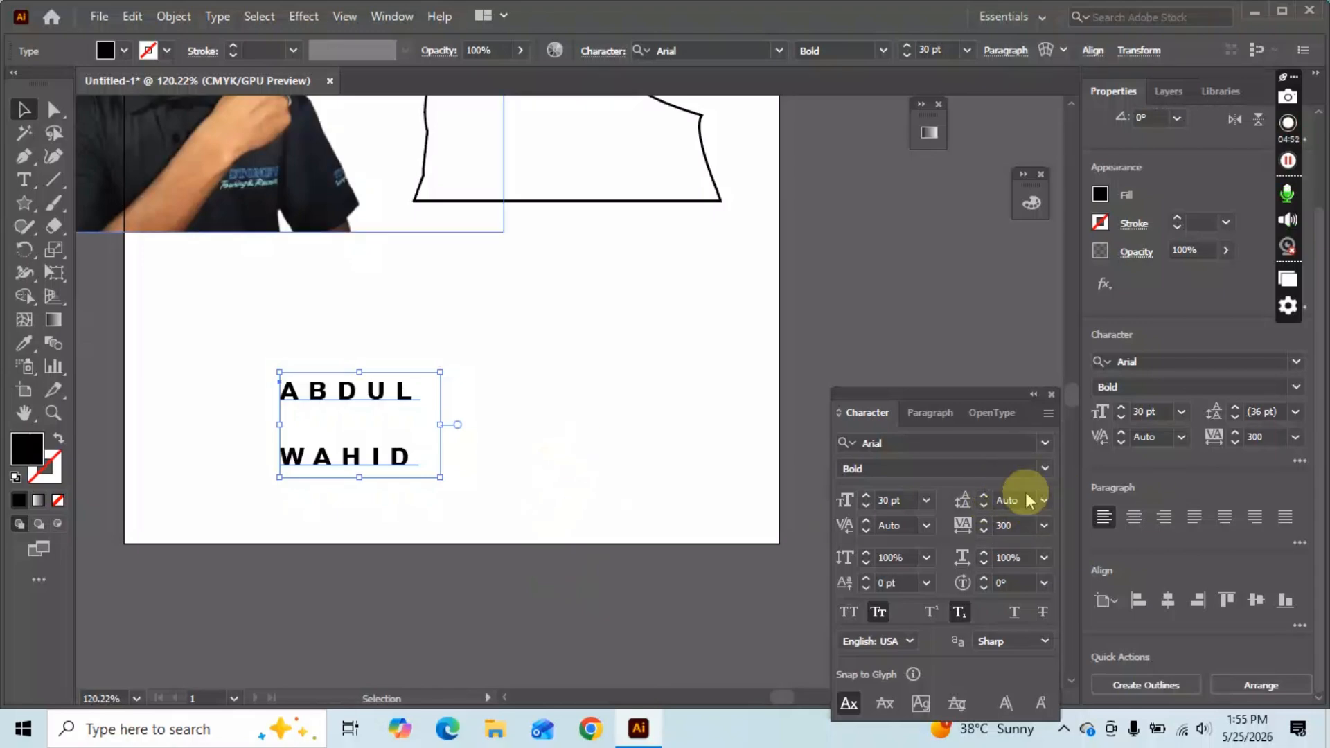
pyautogui.click(1008, 499)
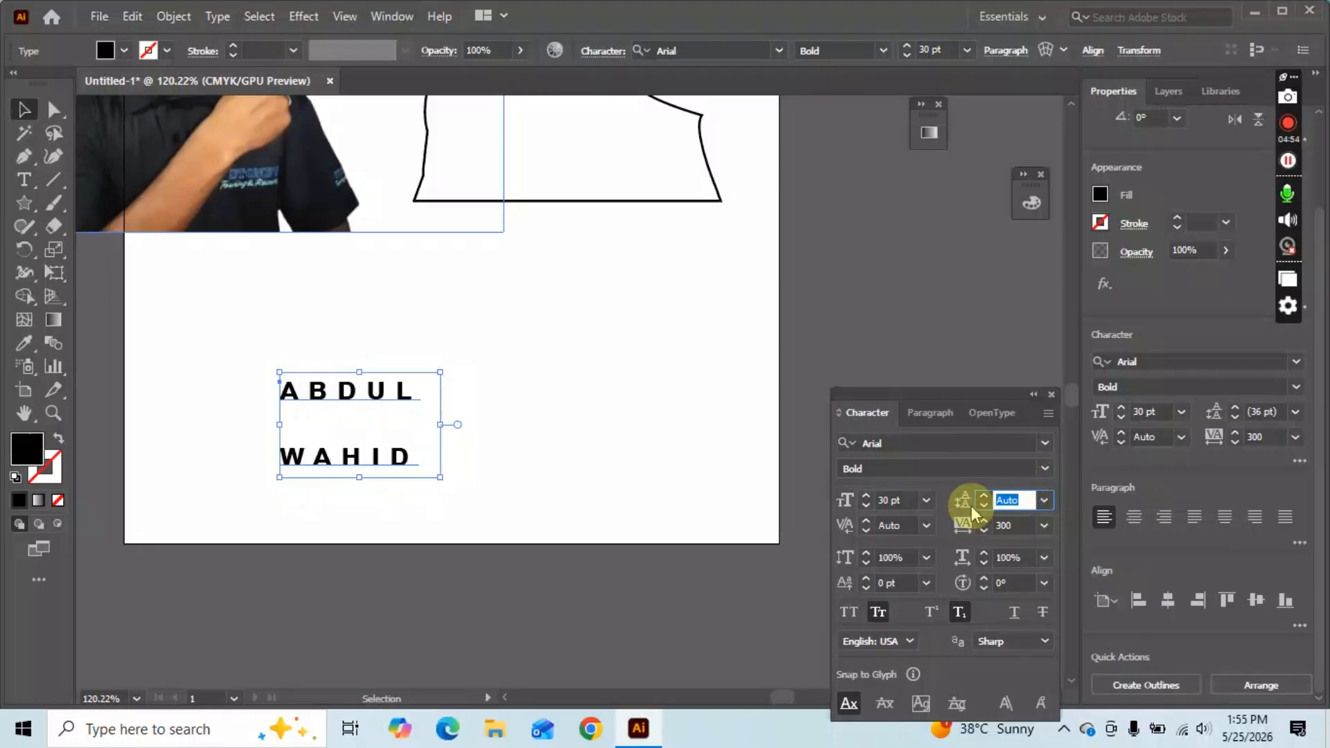
pyautogui.write('-10')
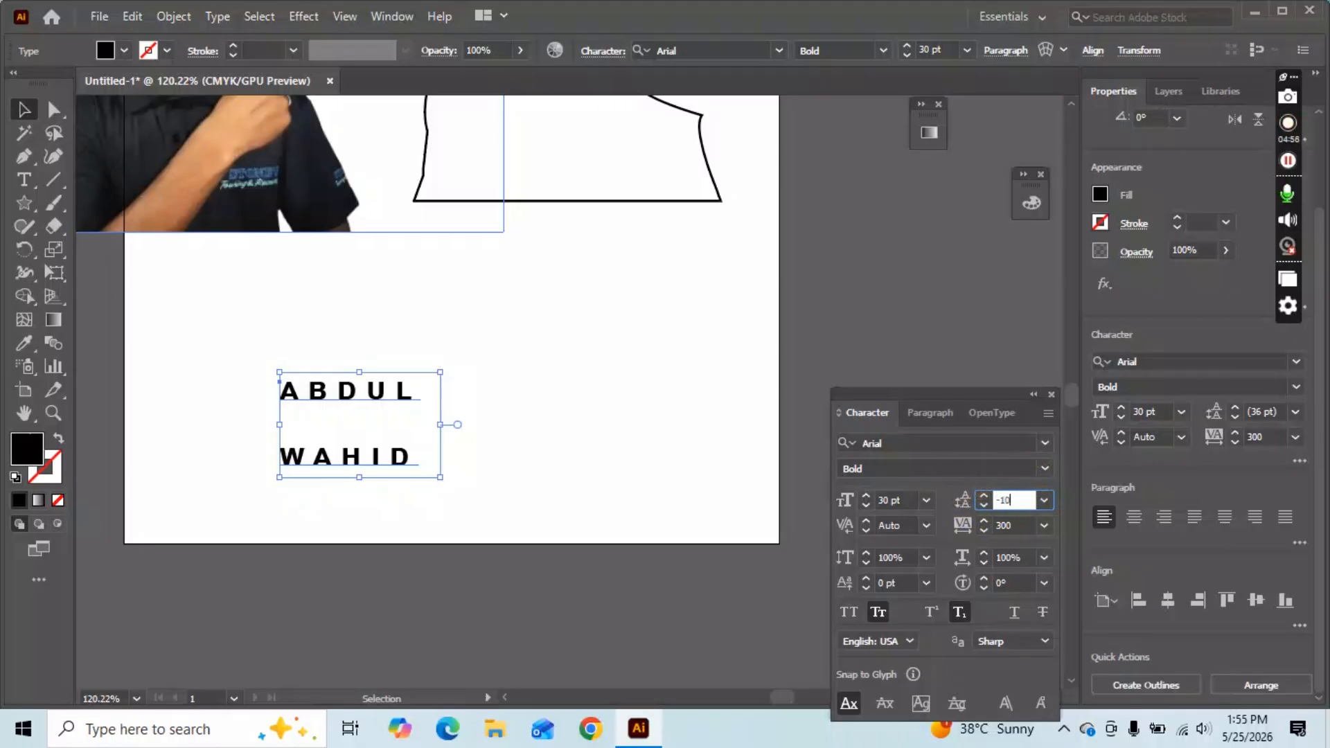
pyautogui.press('Return')
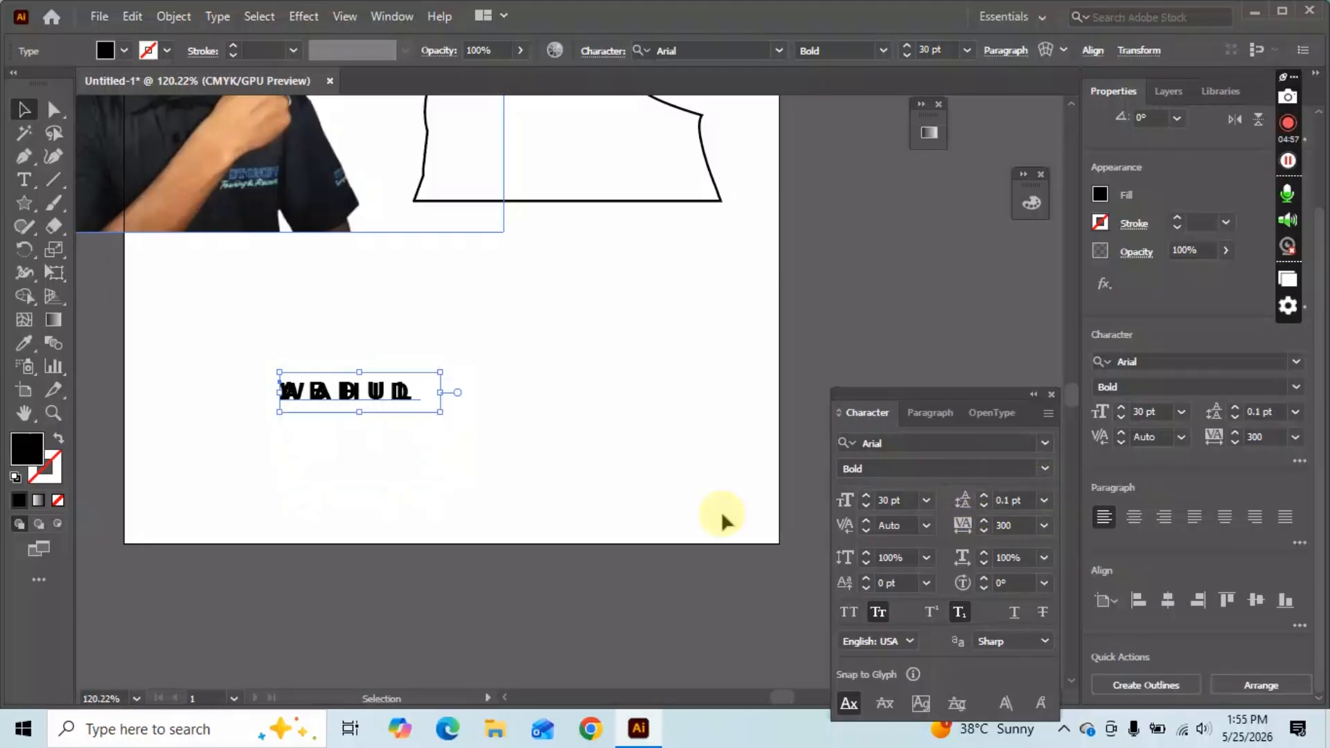
pyautogui.click(418, 462)
pyautogui.hotkey('ctrl', 'z')
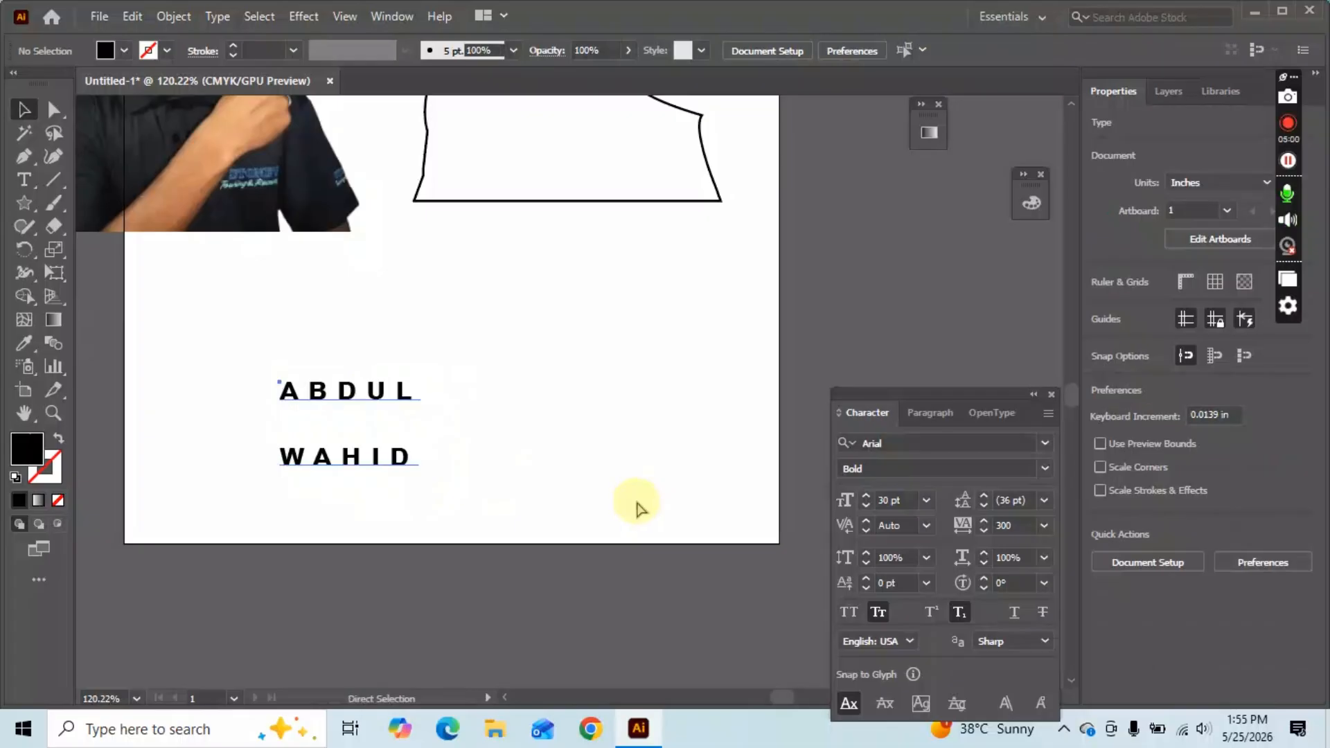
pyautogui.click(547, 332)
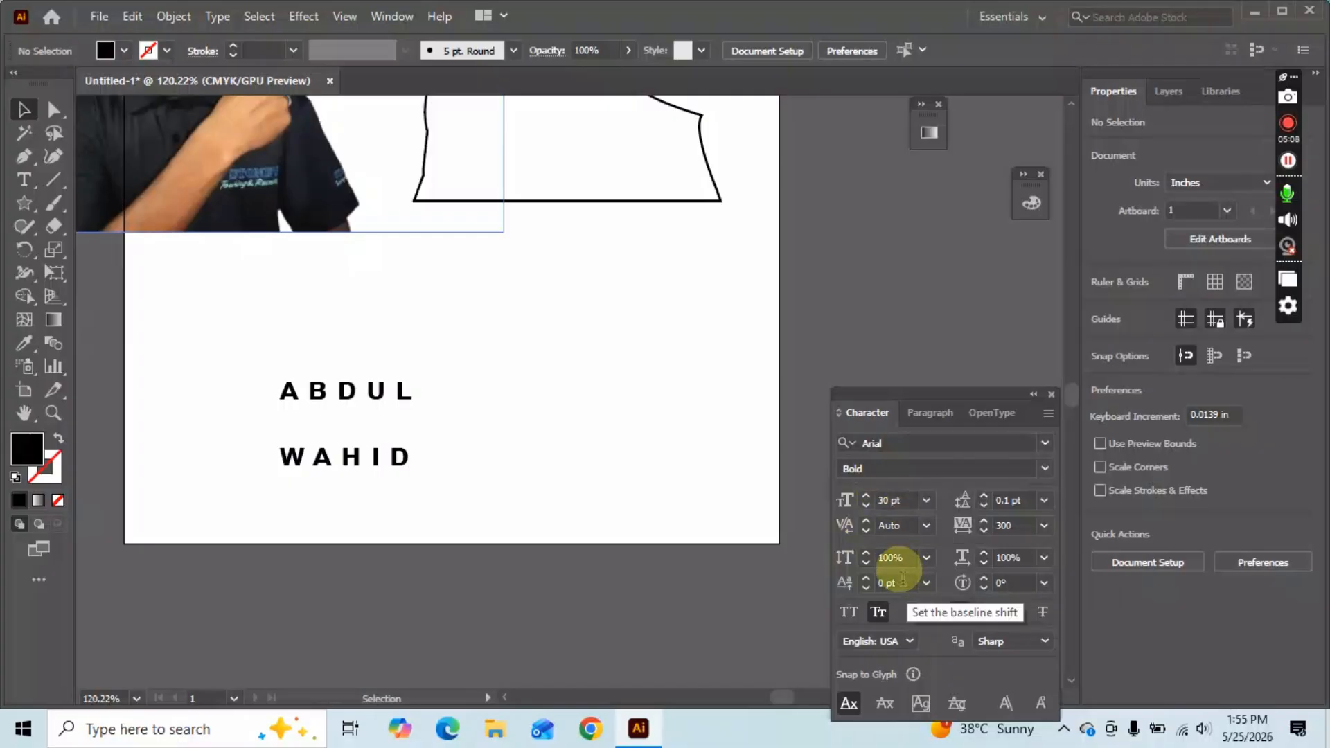
pyautogui.click(891, 556)
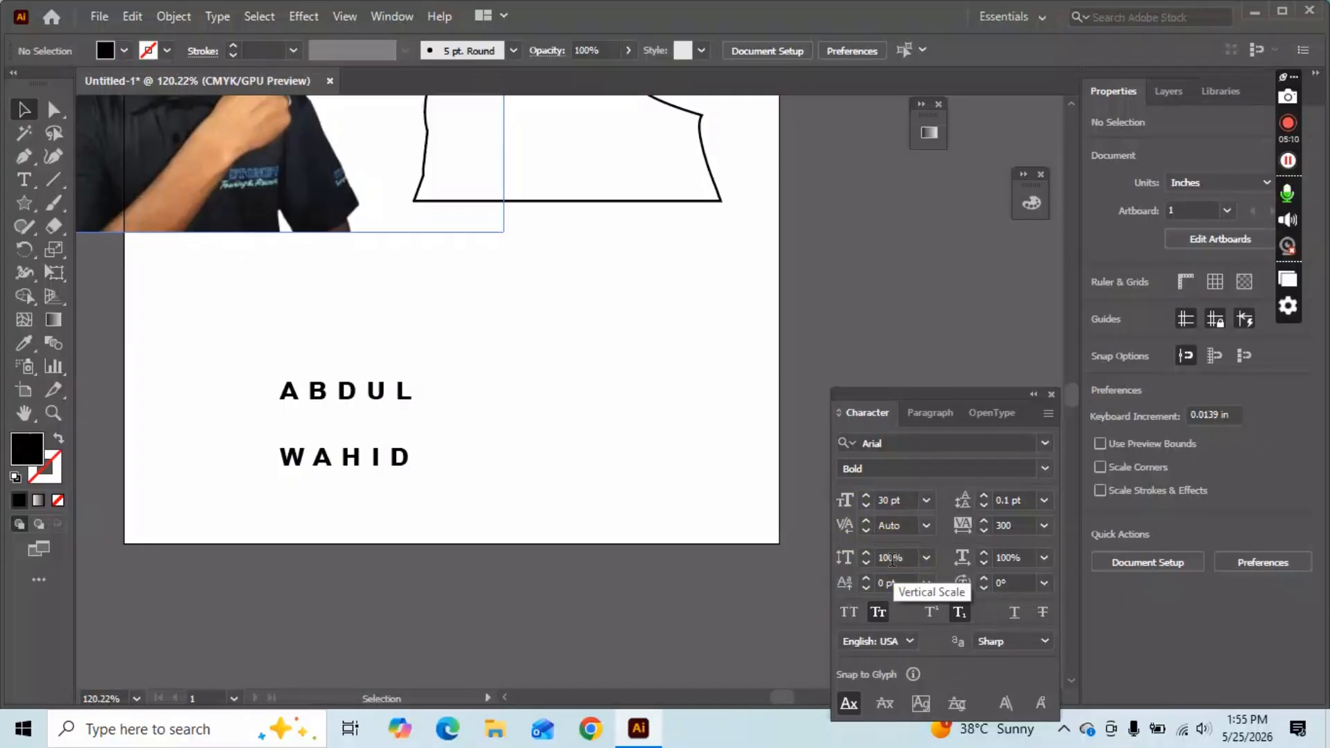
pyautogui.click(206, 360)
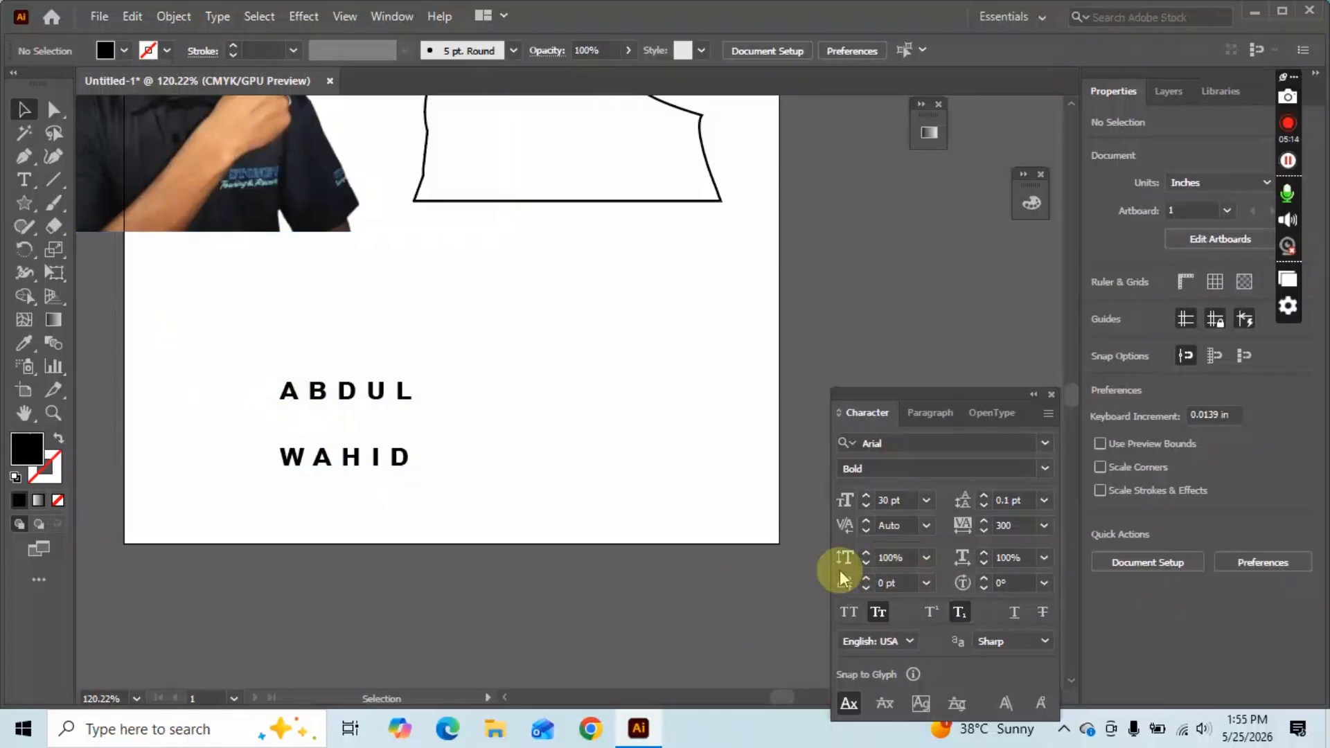
pyautogui.click(374, 393)
pyautogui.moveTo(357, 327); pyautogui.dragTo(356, 299)
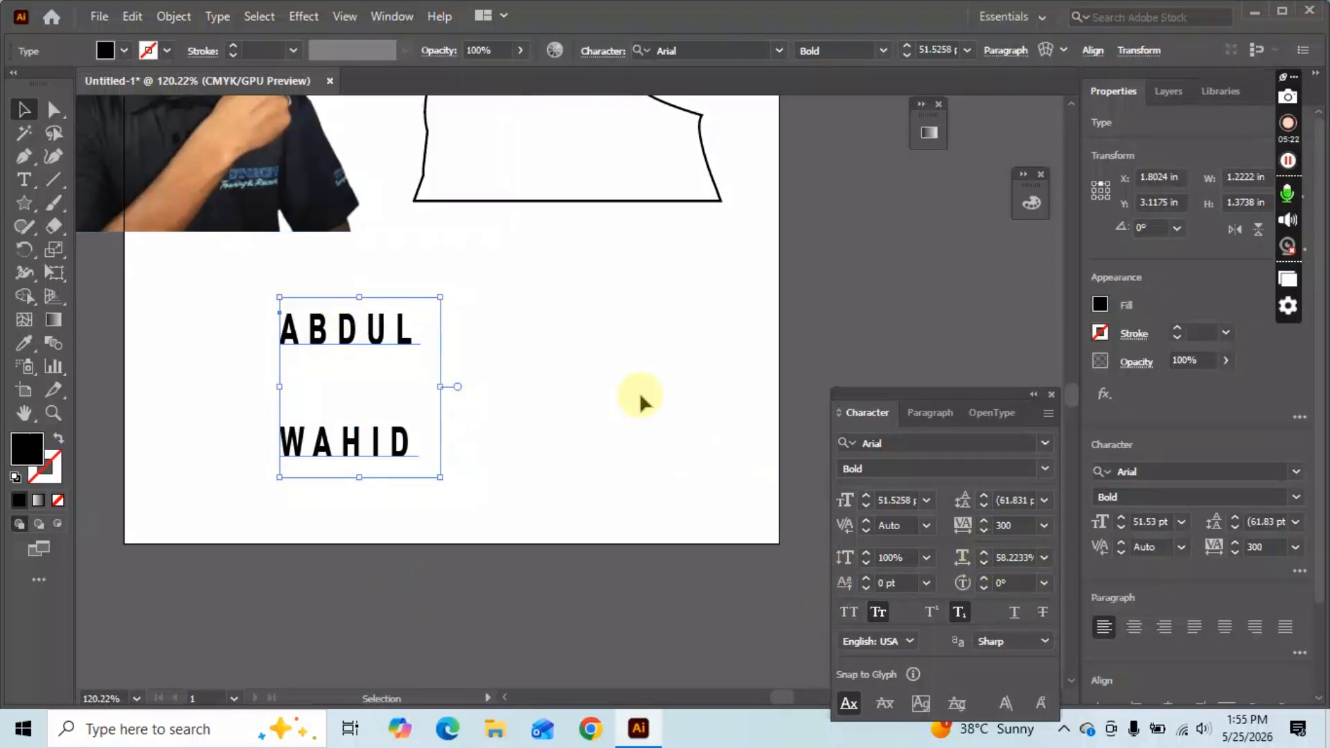
pyautogui.moveTo(444, 389); pyautogui.dragTo(512, 388)
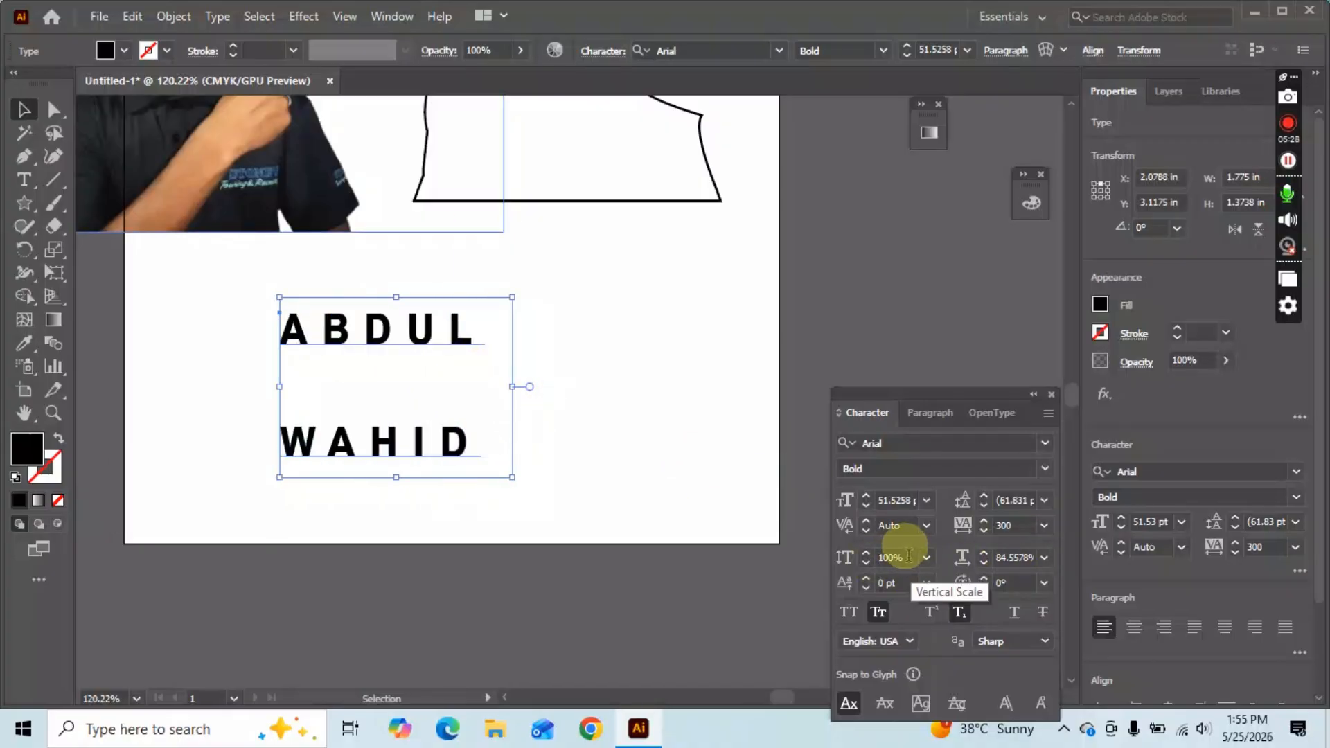
# Set the name's vertical and horizontal scale to 200%.
pyautogui.moveTo(906, 557); pyautogui.dragTo(811, 565)
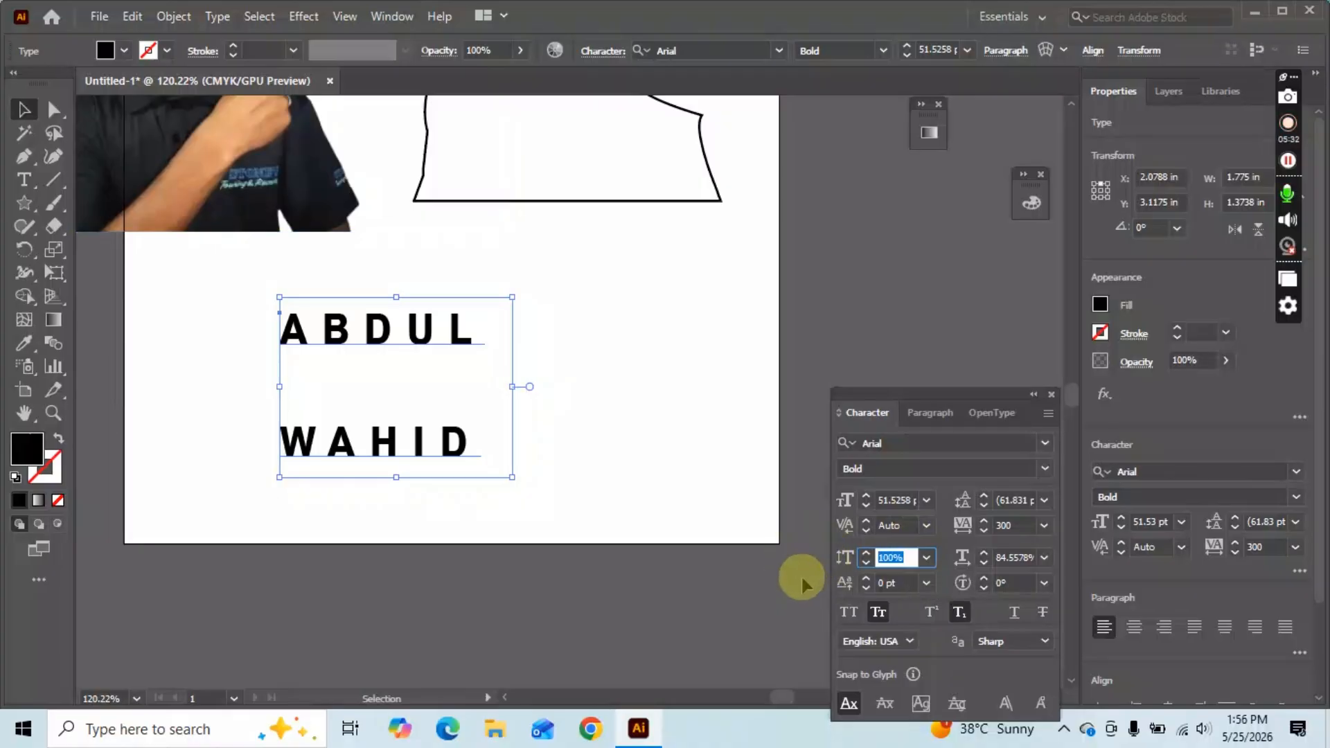
pyautogui.write('20')
pyautogui.press('Return')
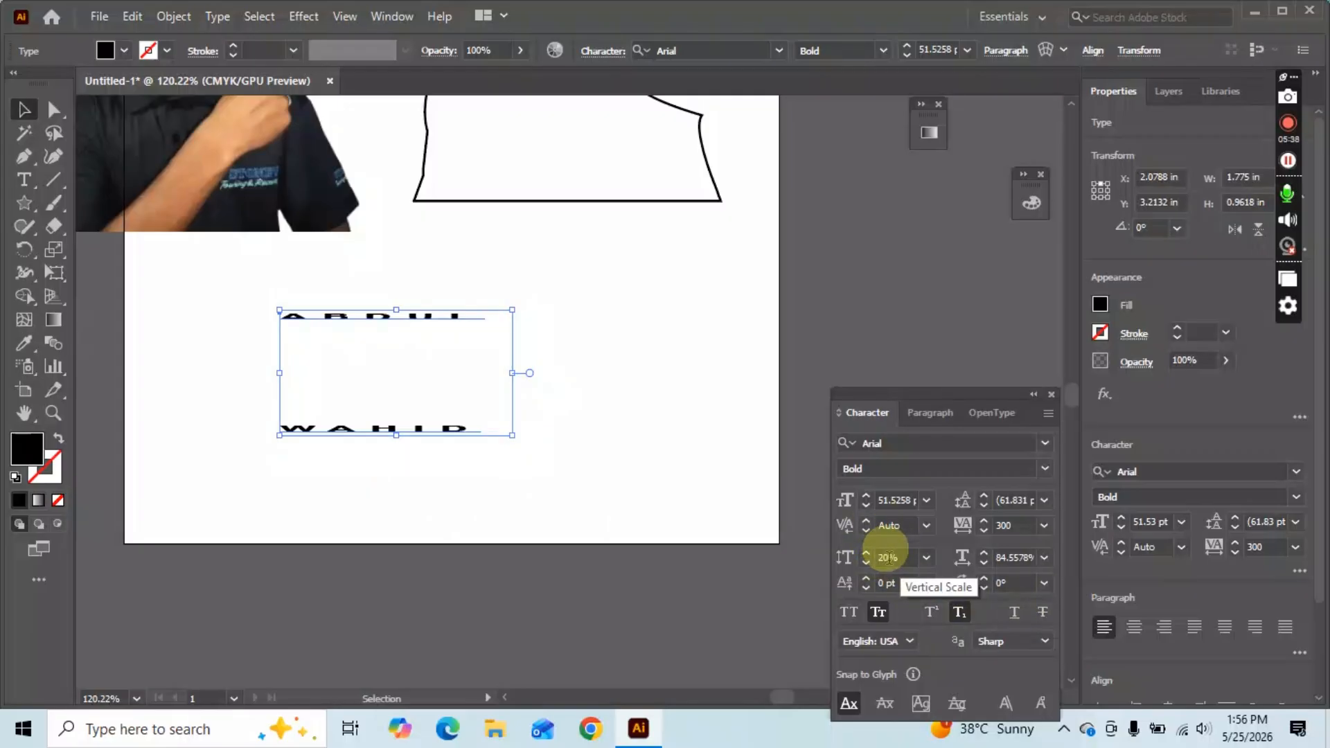
pyautogui.click(889, 557)
pyautogui.write('0')
pyautogui.press('Return')
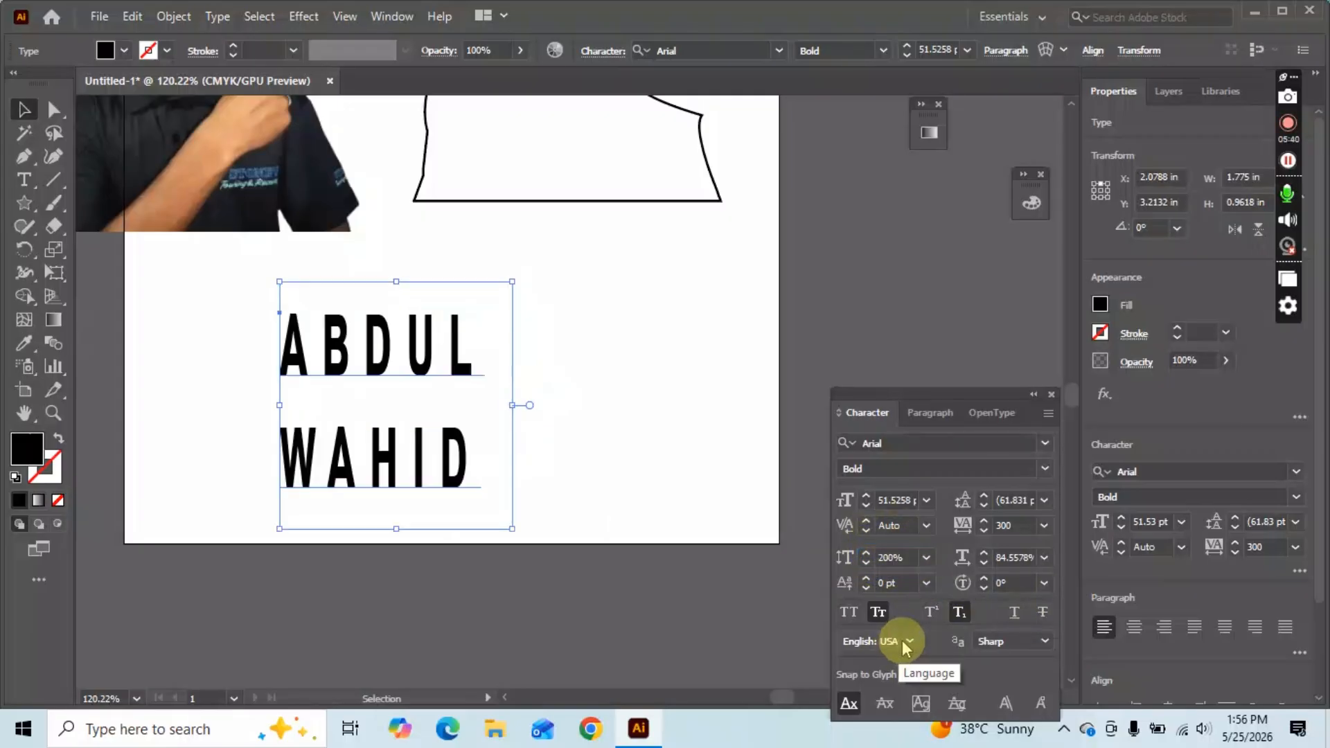
pyautogui.click(1011, 558)
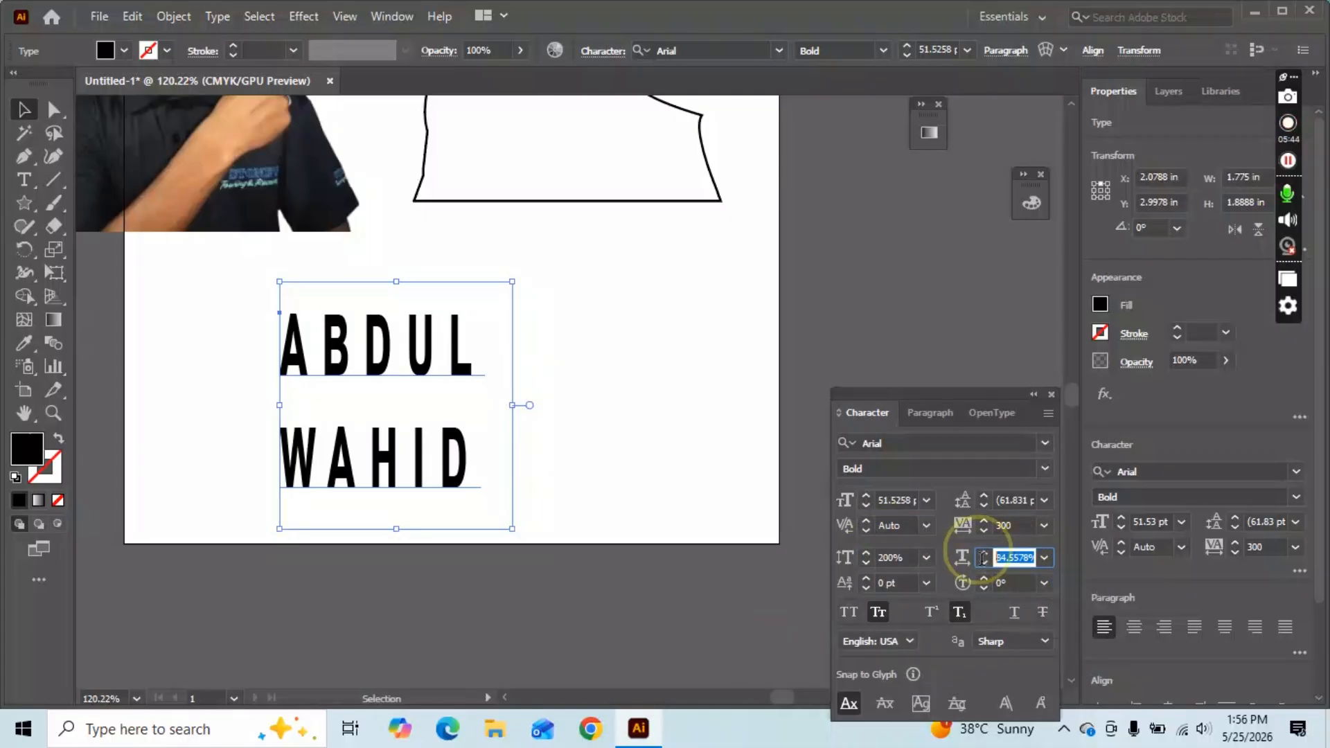
pyautogui.write('2')
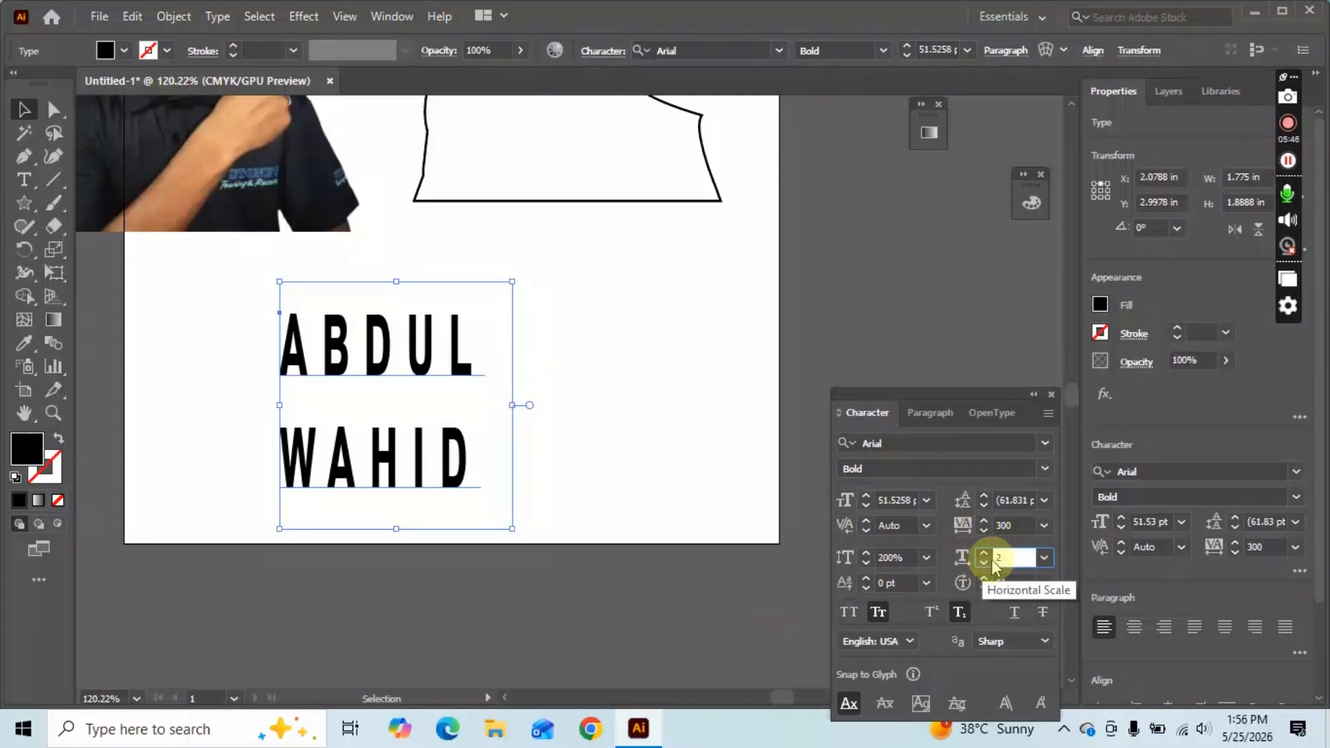
pyautogui.write('00')
pyautogui.click(993, 562)
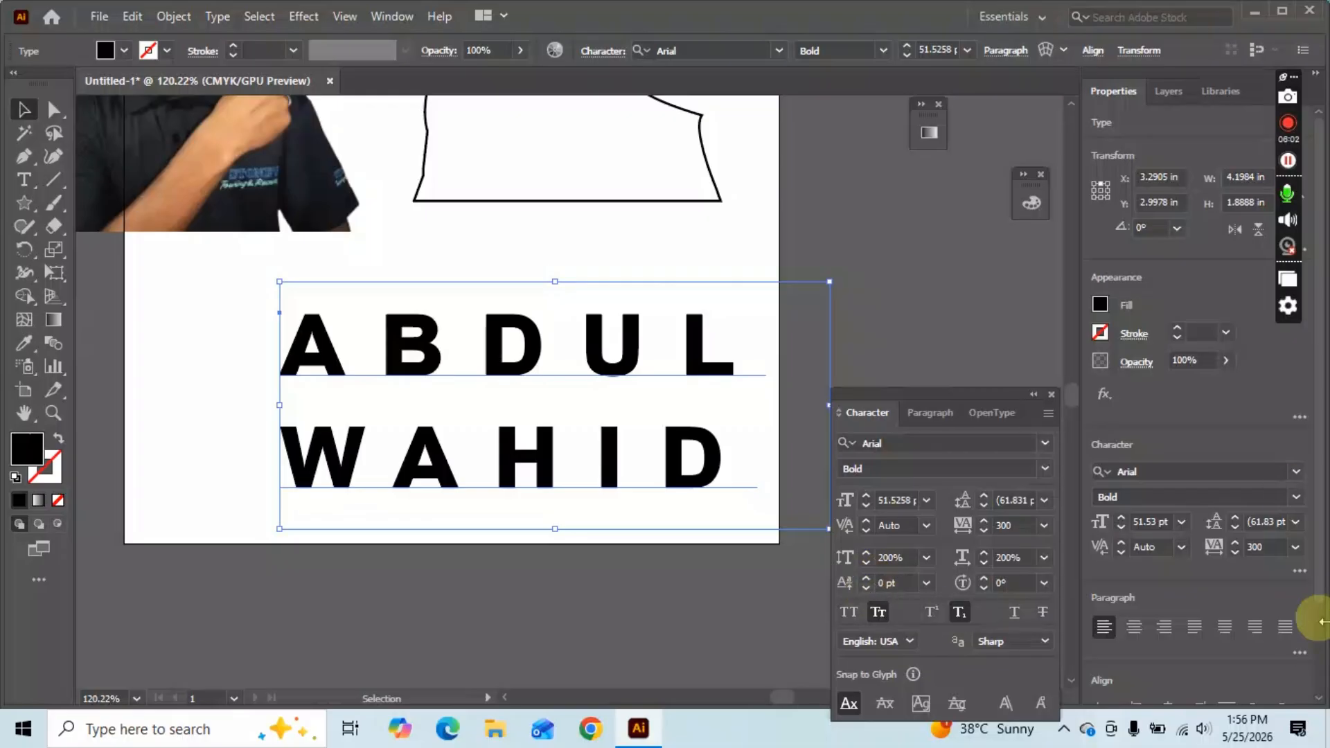
# Shift the name's baseline by 100 pt, then drag it back onto the artboard.
pyautogui.moveTo(530, 360); pyautogui.dragTo(535, 301)
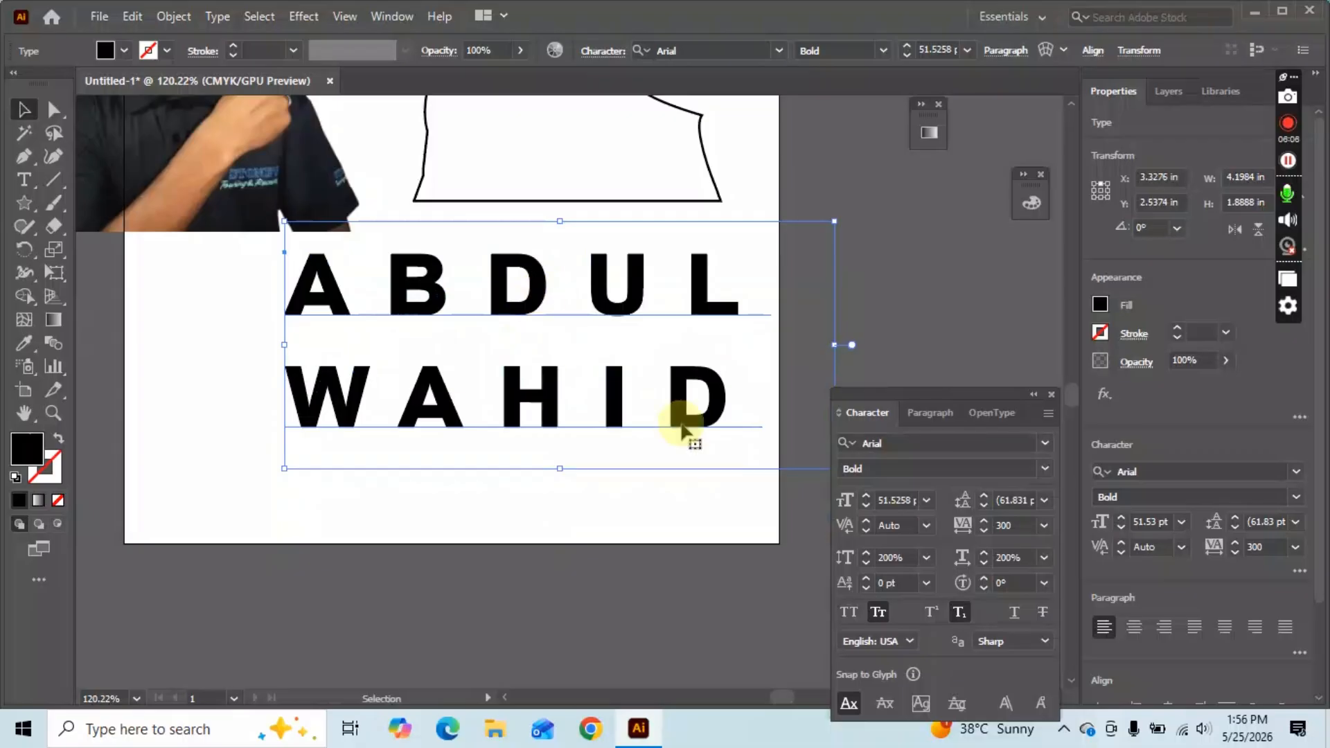
pyautogui.click(866, 580)
pyautogui.click(865, 581)
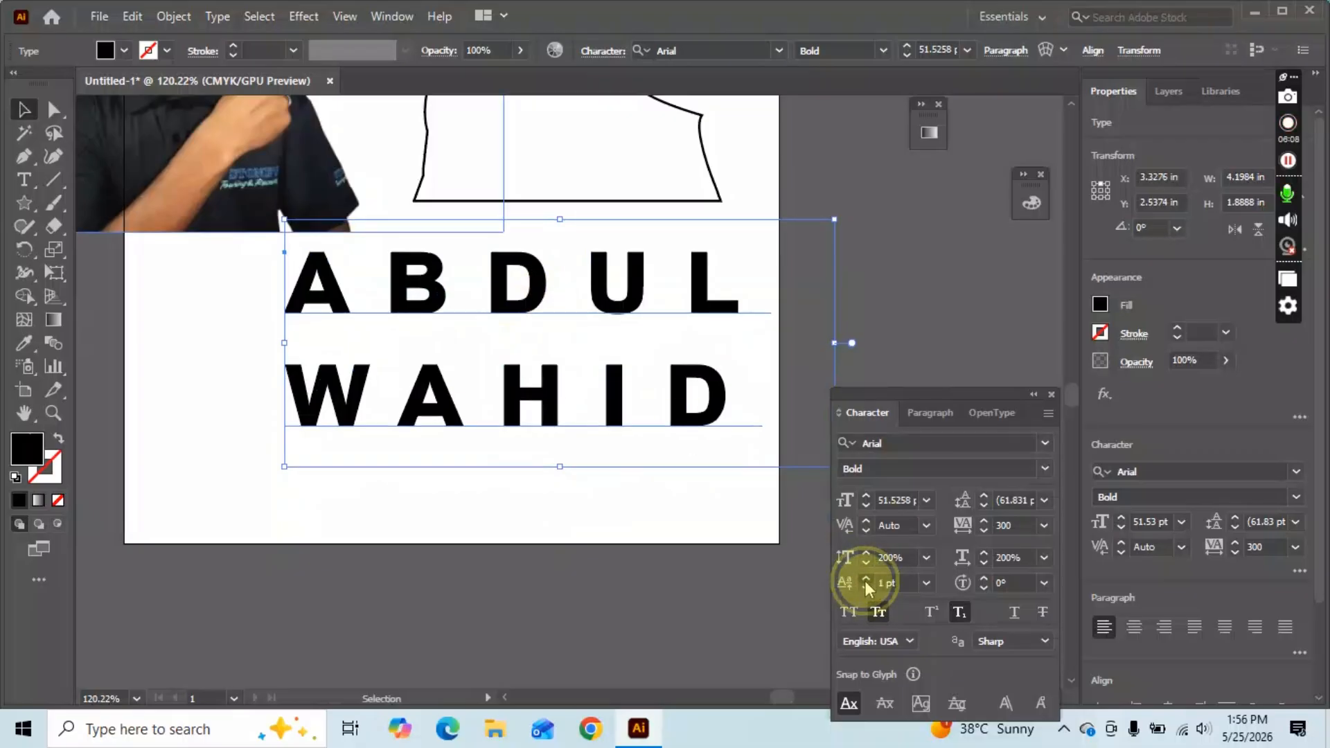
pyautogui.click(865, 581)
pyautogui.click(866, 581)
pyautogui.click(866, 580)
pyautogui.click(866, 580)
pyautogui.click(865, 580)
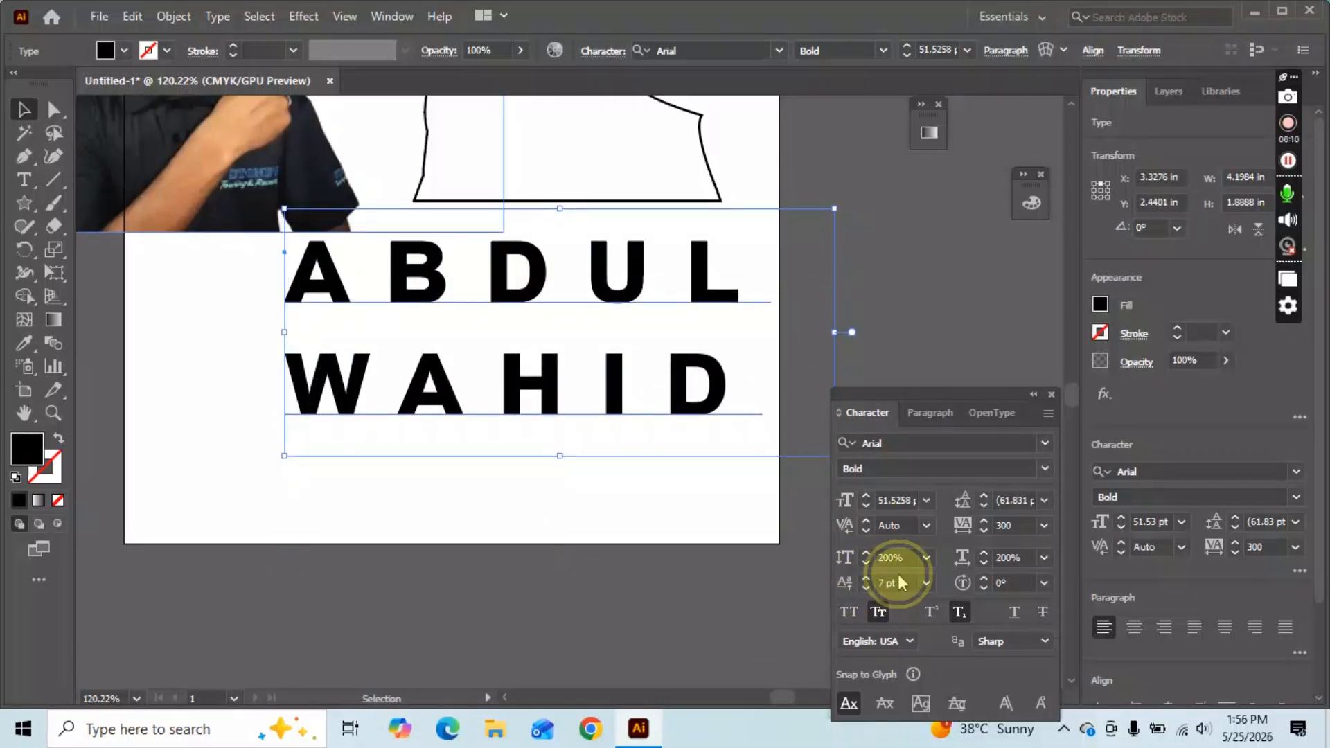
pyautogui.click(842, 582)
pyautogui.write('1')
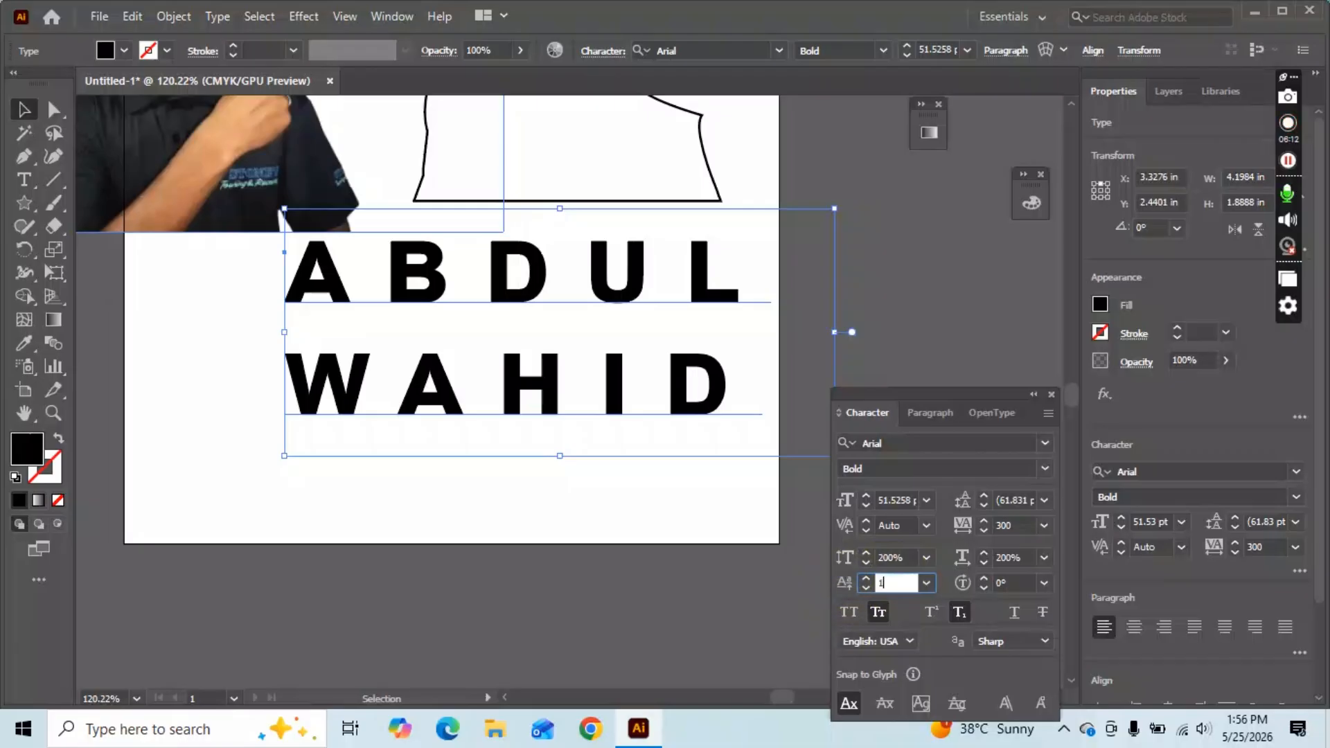
pyautogui.write('00')
pyautogui.press('Return')
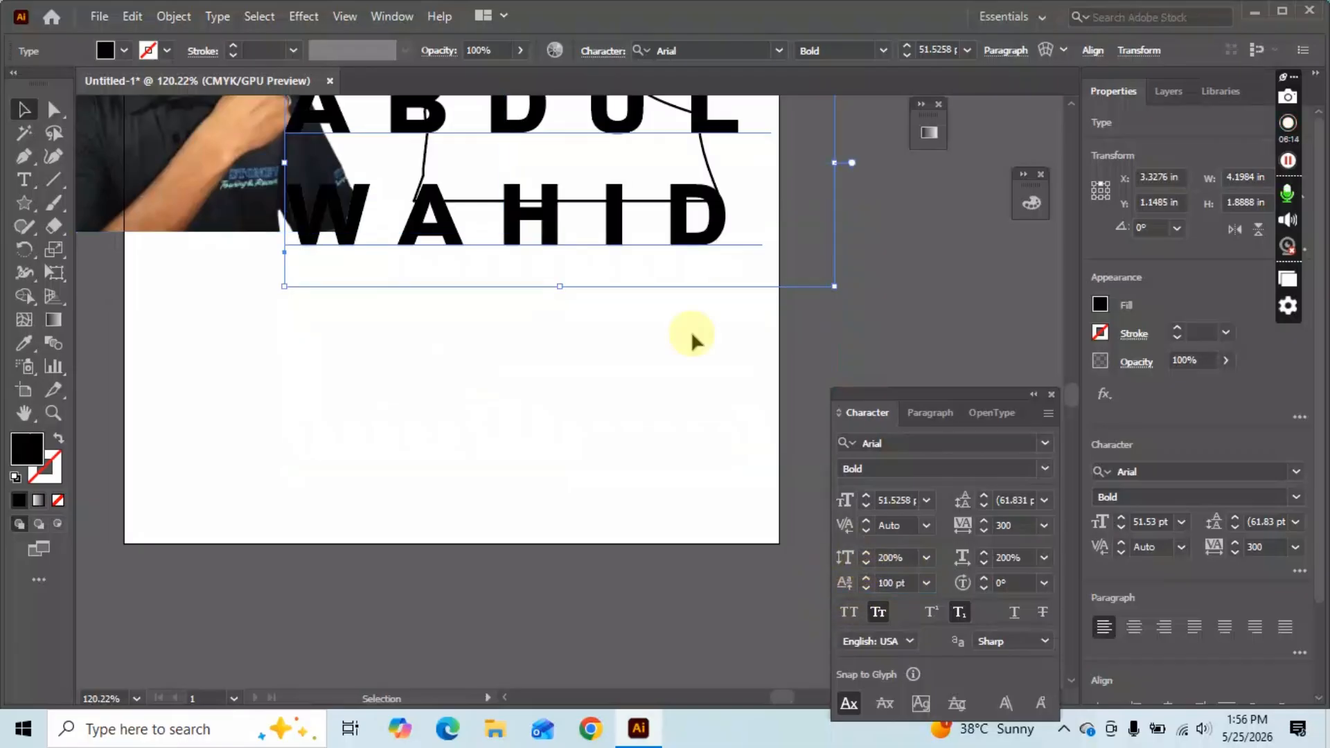
pyautogui.click(876, 582)
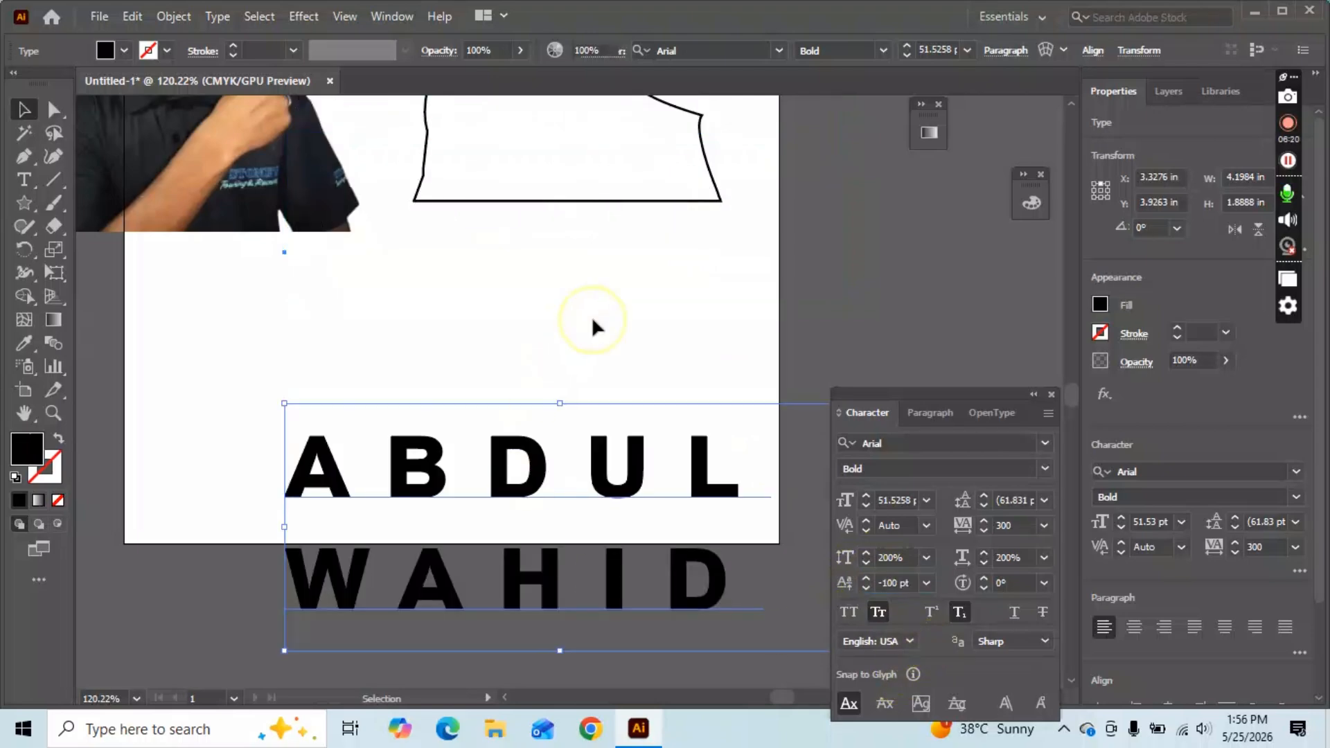
pyautogui.click(593, 324)
pyautogui.scroll(-2, 574, 374)
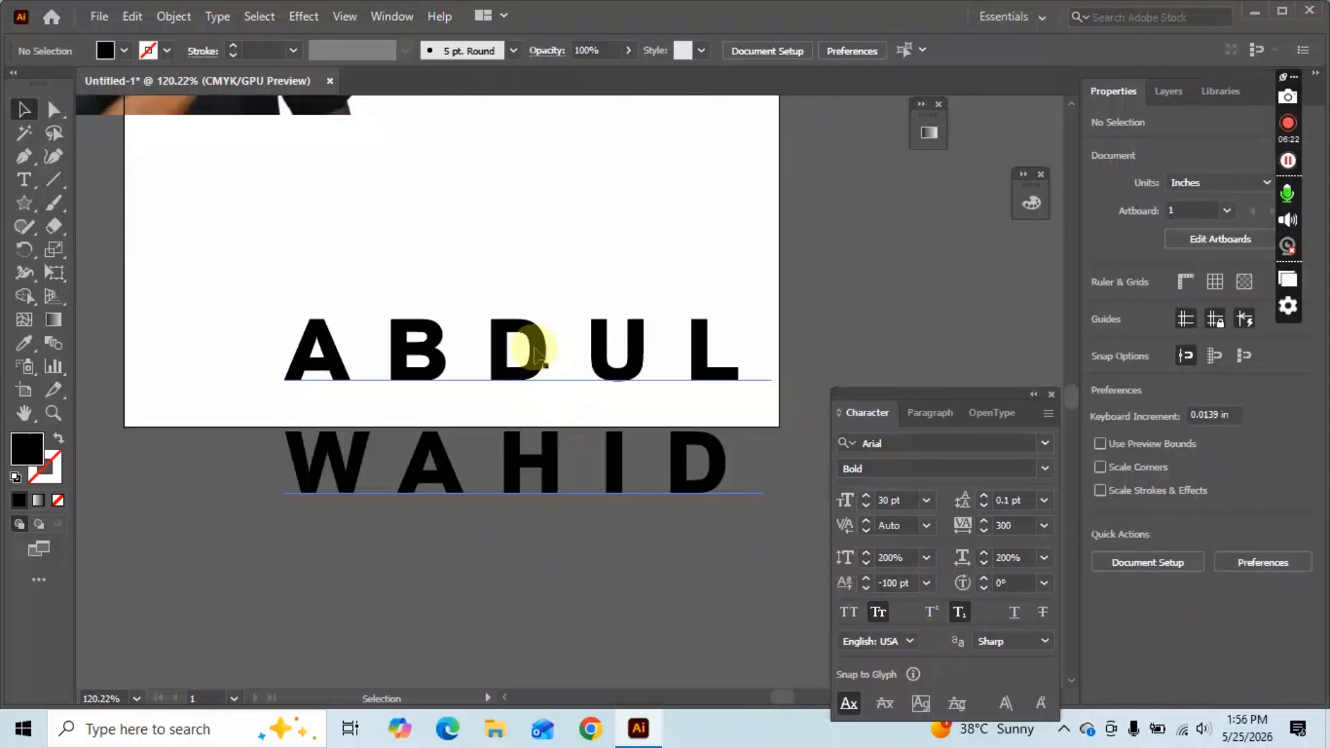
pyautogui.moveTo(536, 353); pyautogui.dragTo(539, 276)
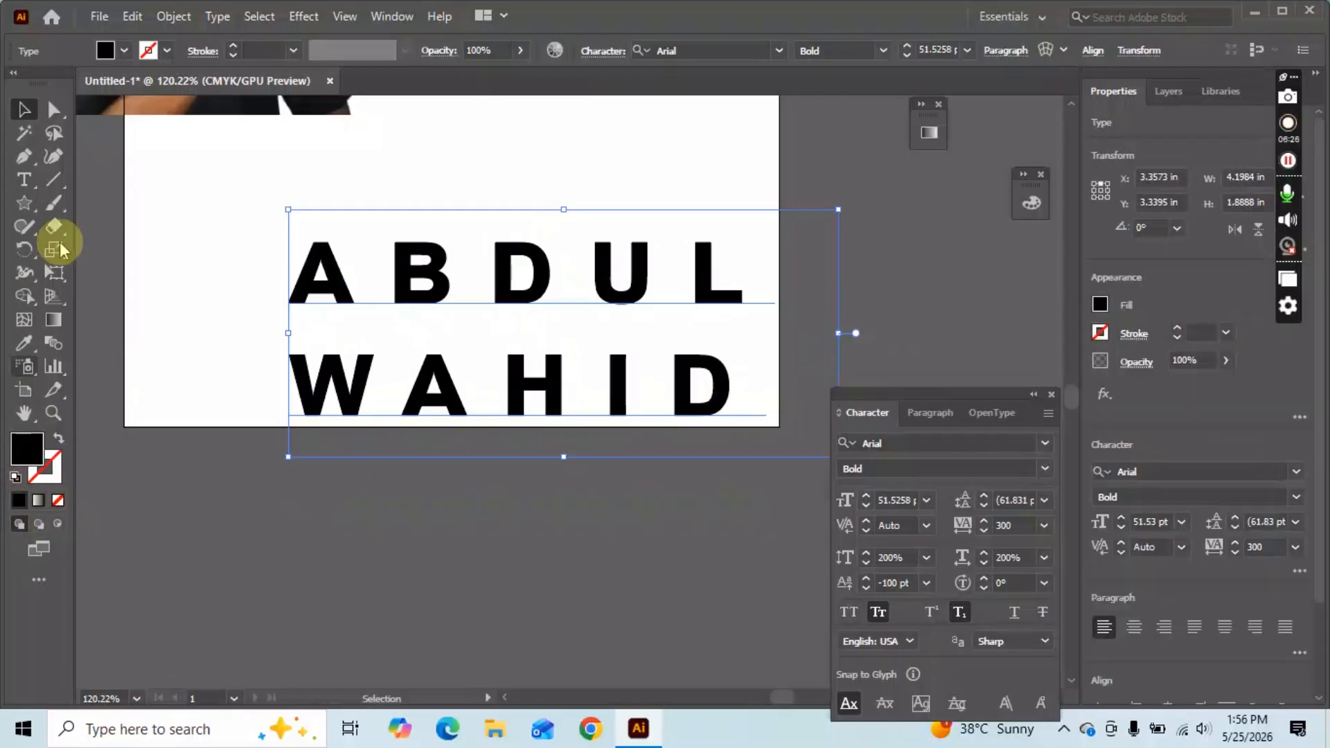
# Recolour the name dark blue, move it higher, then delete it.
pyautogui.click(114, 53)
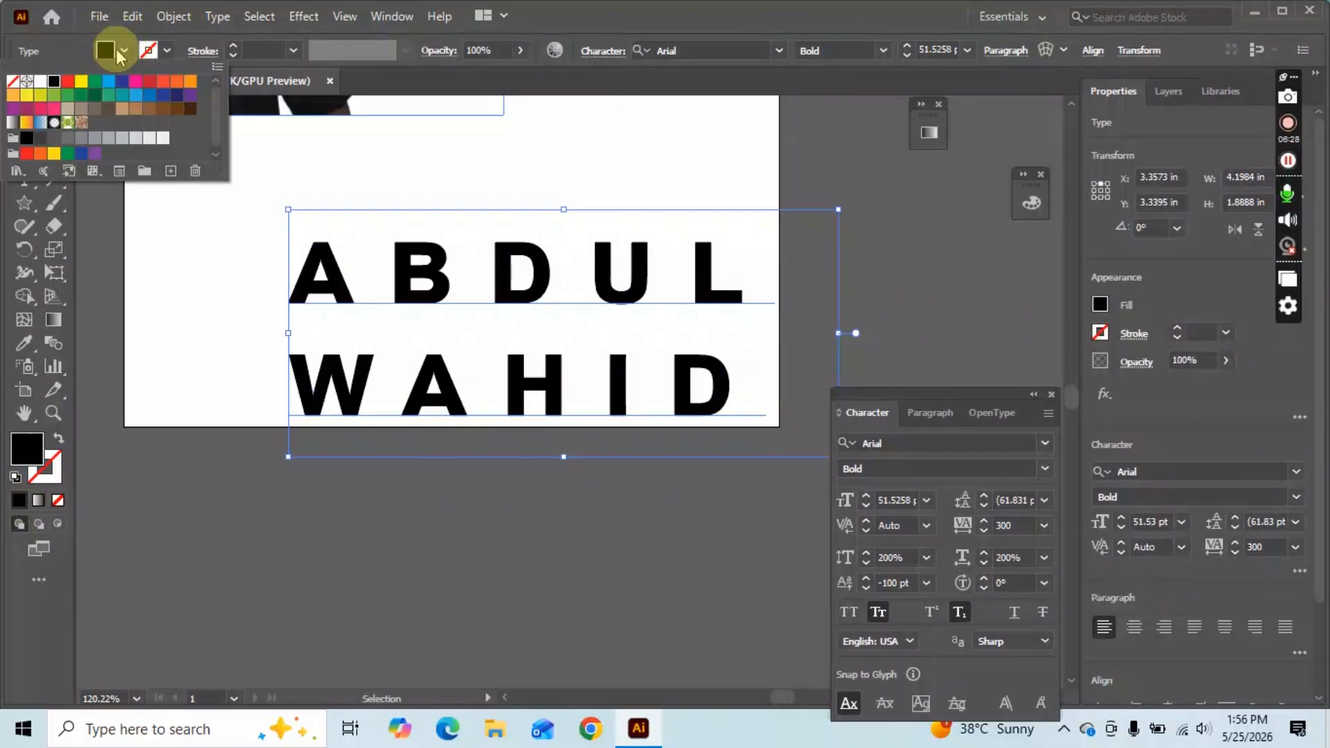
pyautogui.click(121, 81)
pyautogui.click(582, 536)
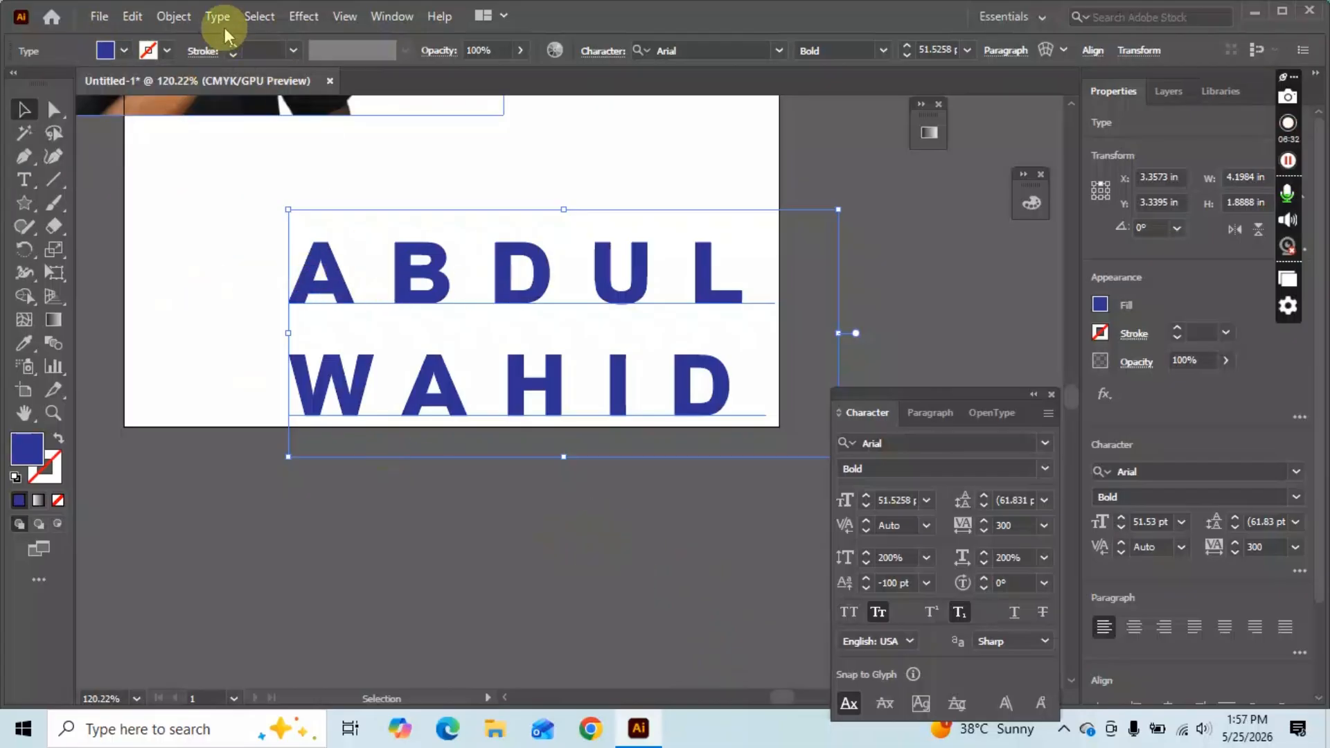
pyautogui.moveTo(538, 275); pyautogui.dragTo(538, 218)
pyautogui.scroll(3, 279, 415)
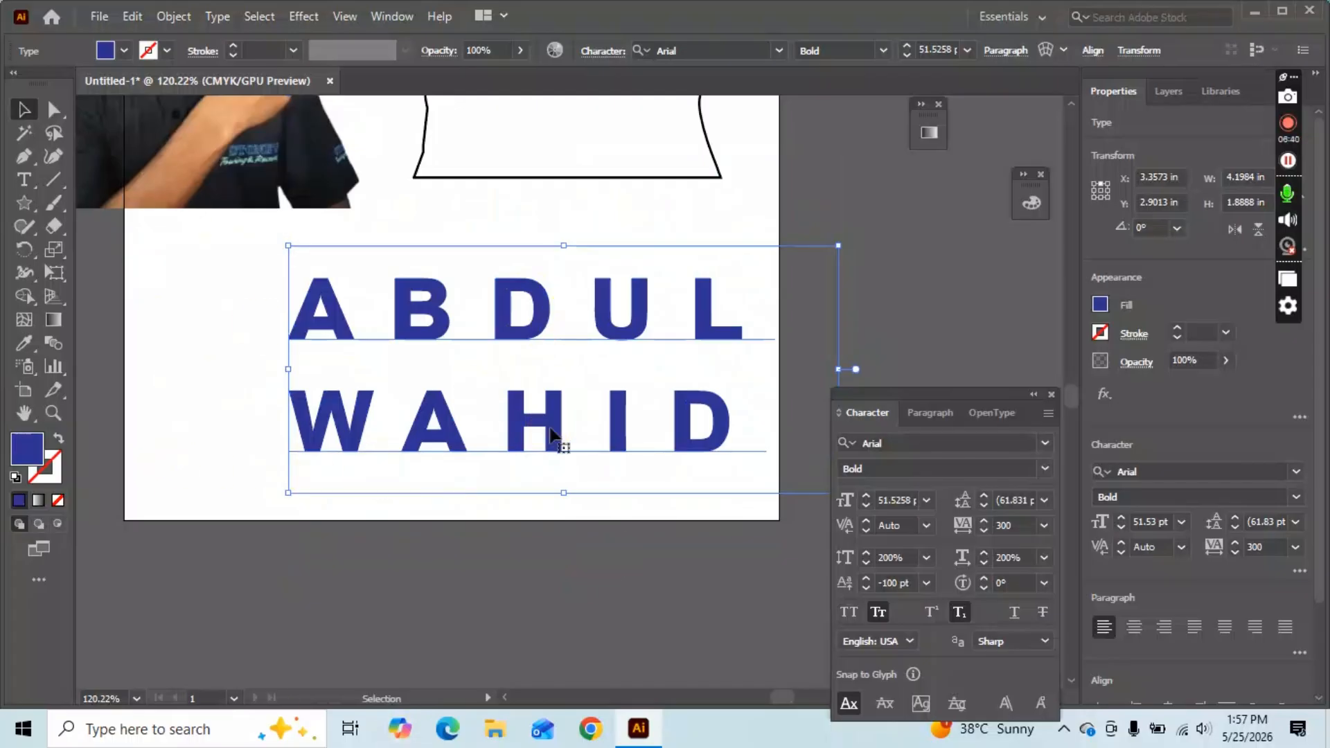
pyautogui.press('Delete')
# Choose the Area Type Tool from the Type tool flyout.
pyautogui.click(34, 82)
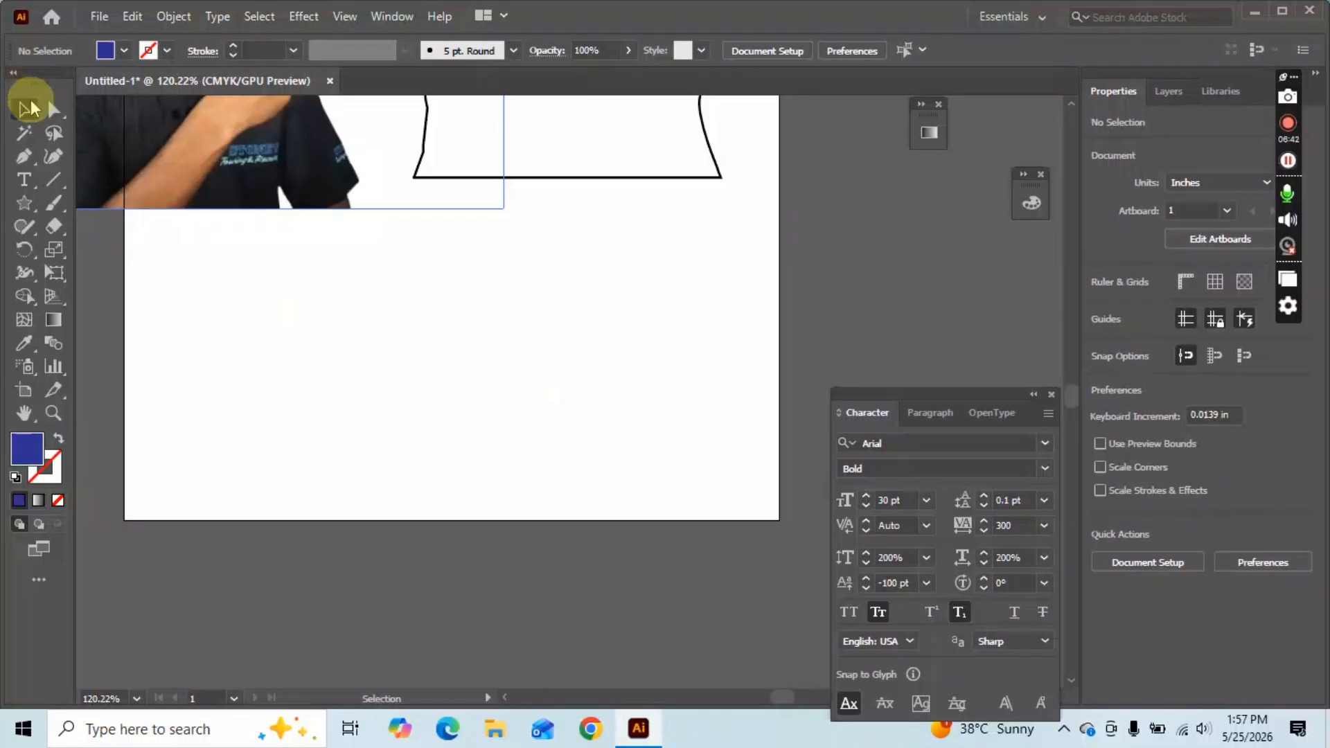
pyautogui.click(31, 109)
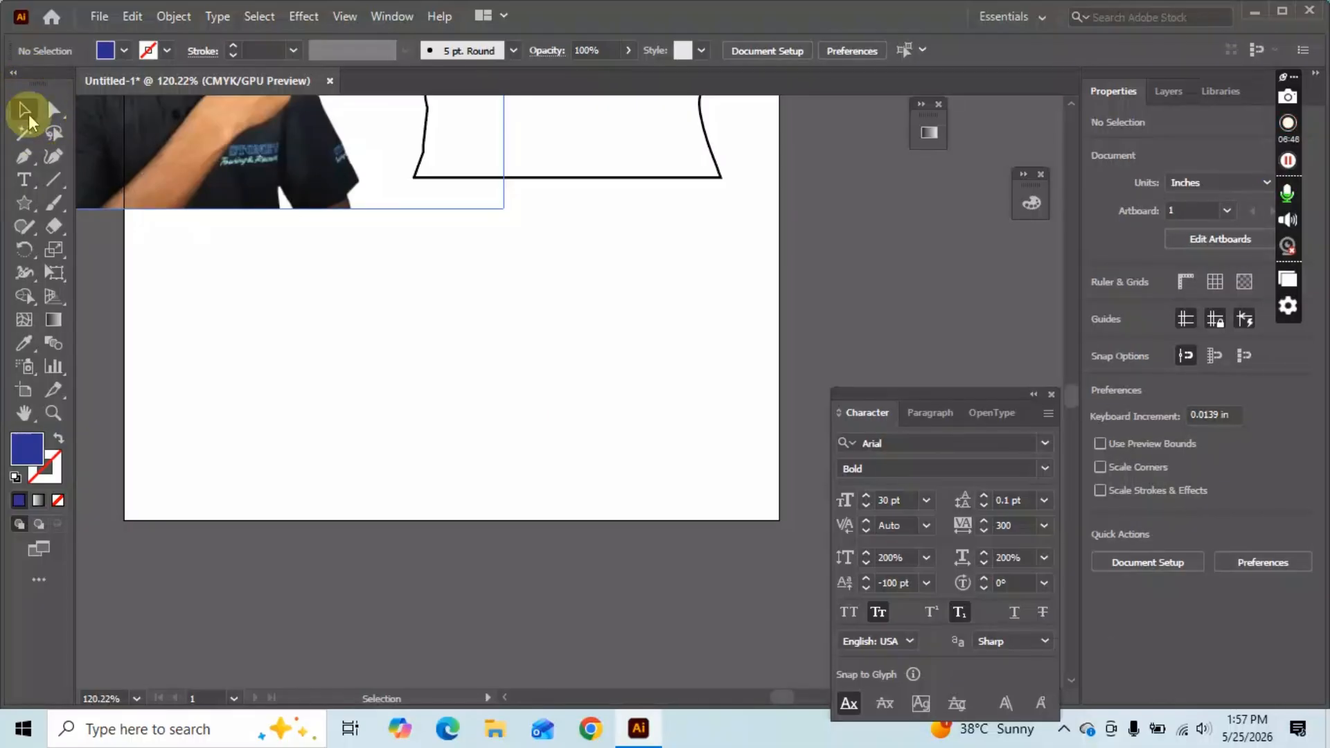
pyautogui.click(25, 180)
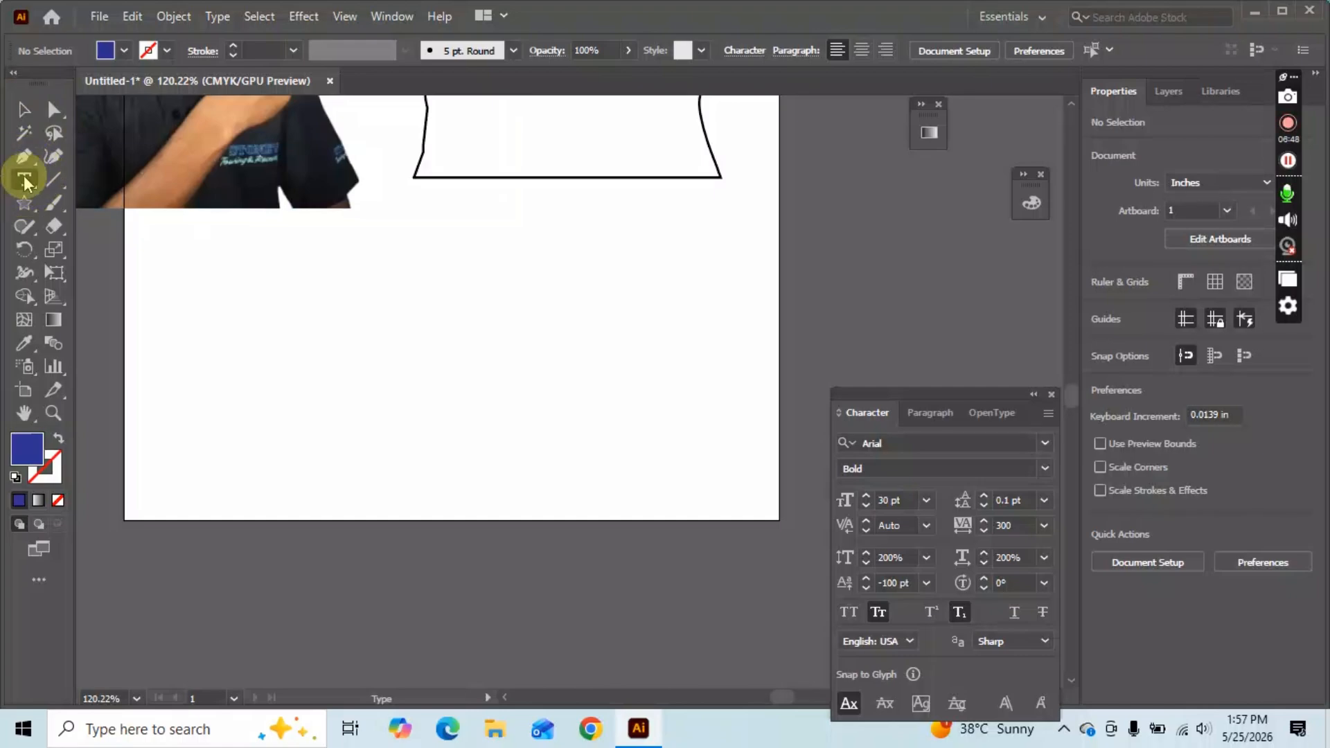
pyautogui.rightClick(26, 182)
pyautogui.click(146, 203)
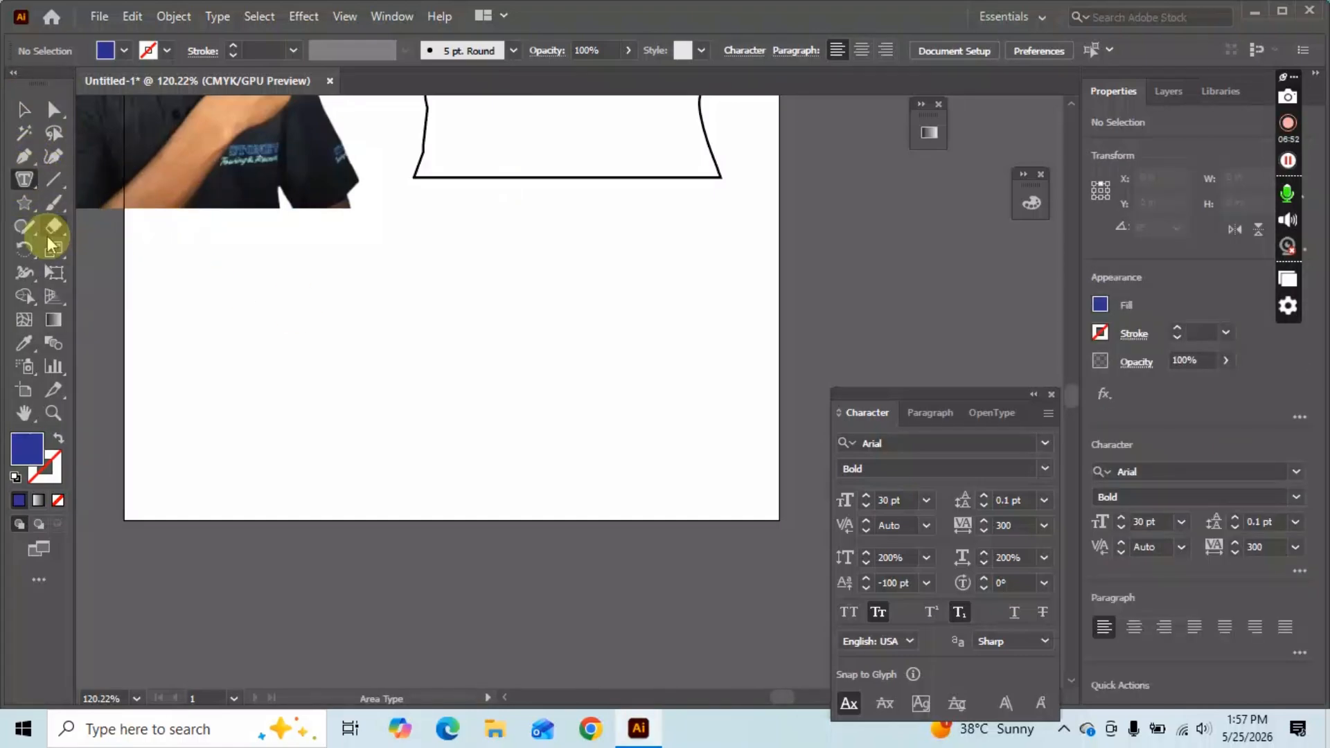
# Draw a blue circle on the artboard with the Ellipse Tool.
pyautogui.rightClick(24, 182)
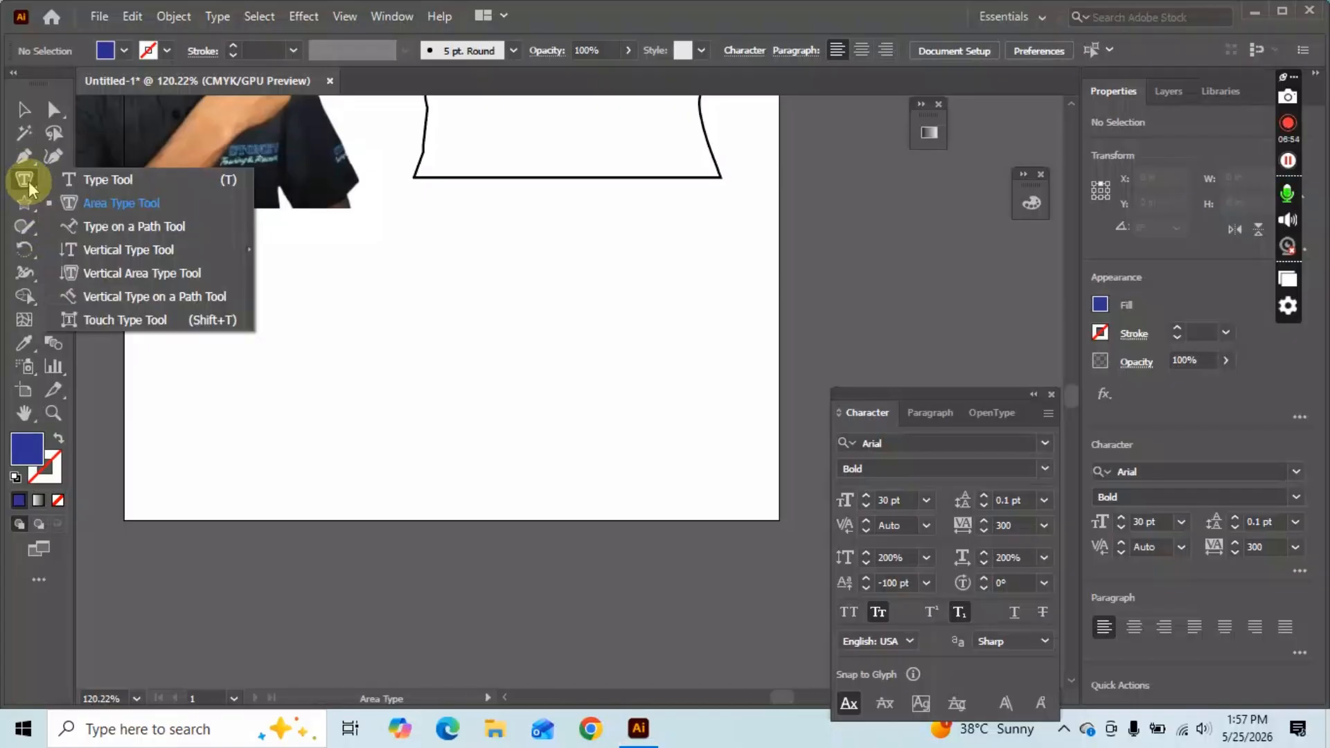
pyautogui.rightClick(24, 203)
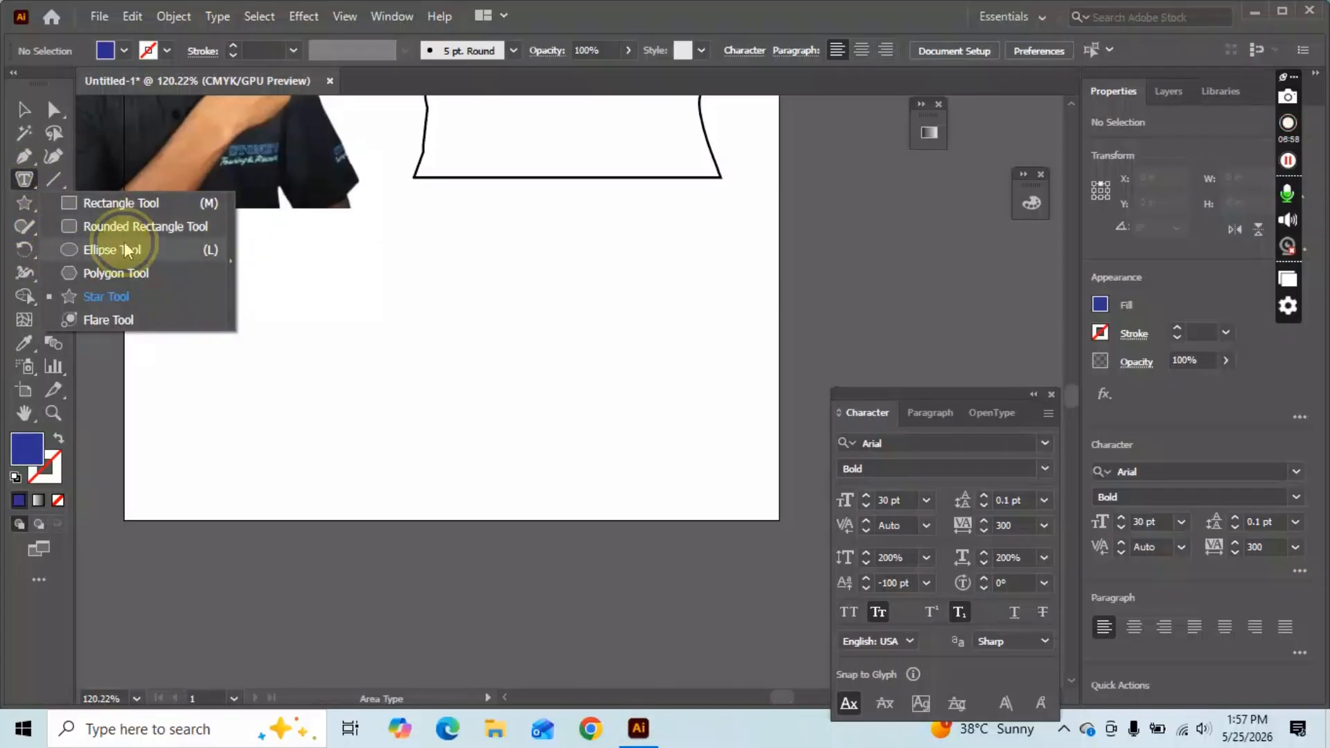
pyautogui.click(128, 250)
pyautogui.moveTo(247, 253); pyautogui.dragTo(443, 350)
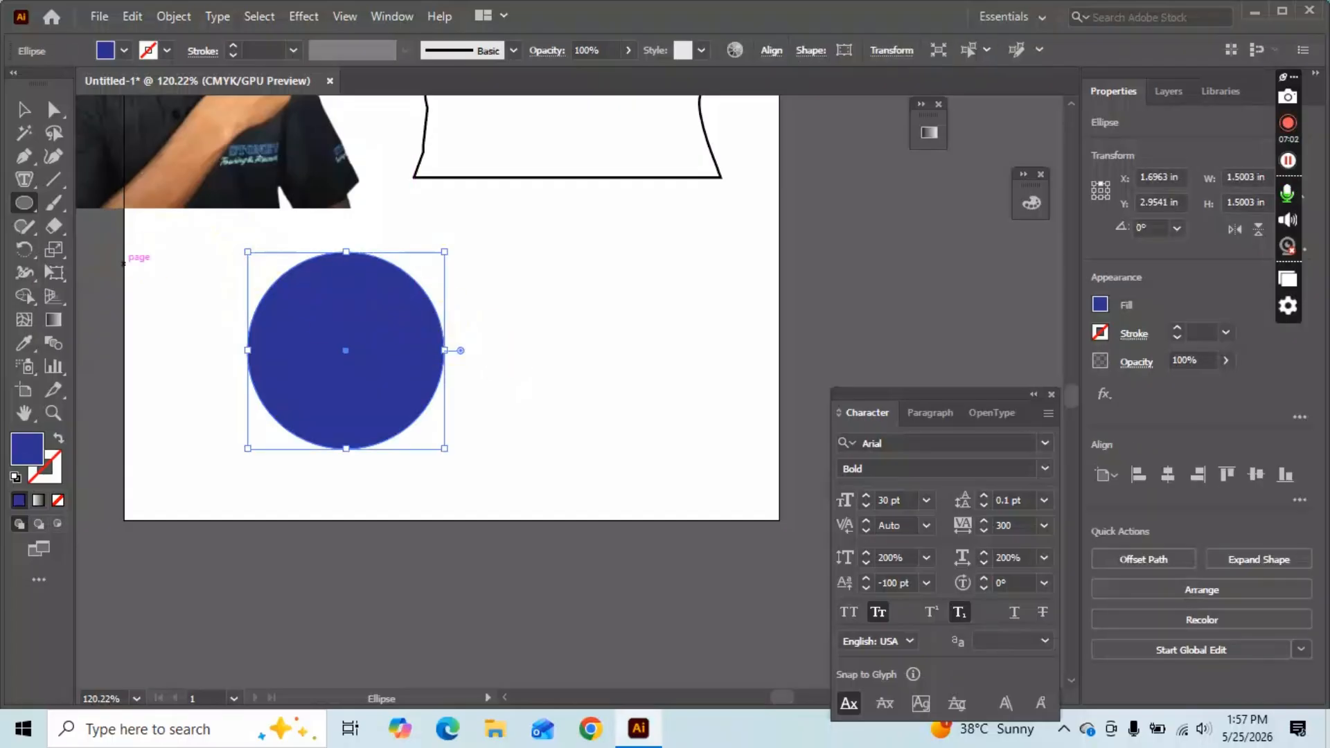
# Make the circle an unfilled outline, attempt area text inside it, dismiss the warning, and deselect.
pyautogui.click(58, 438)
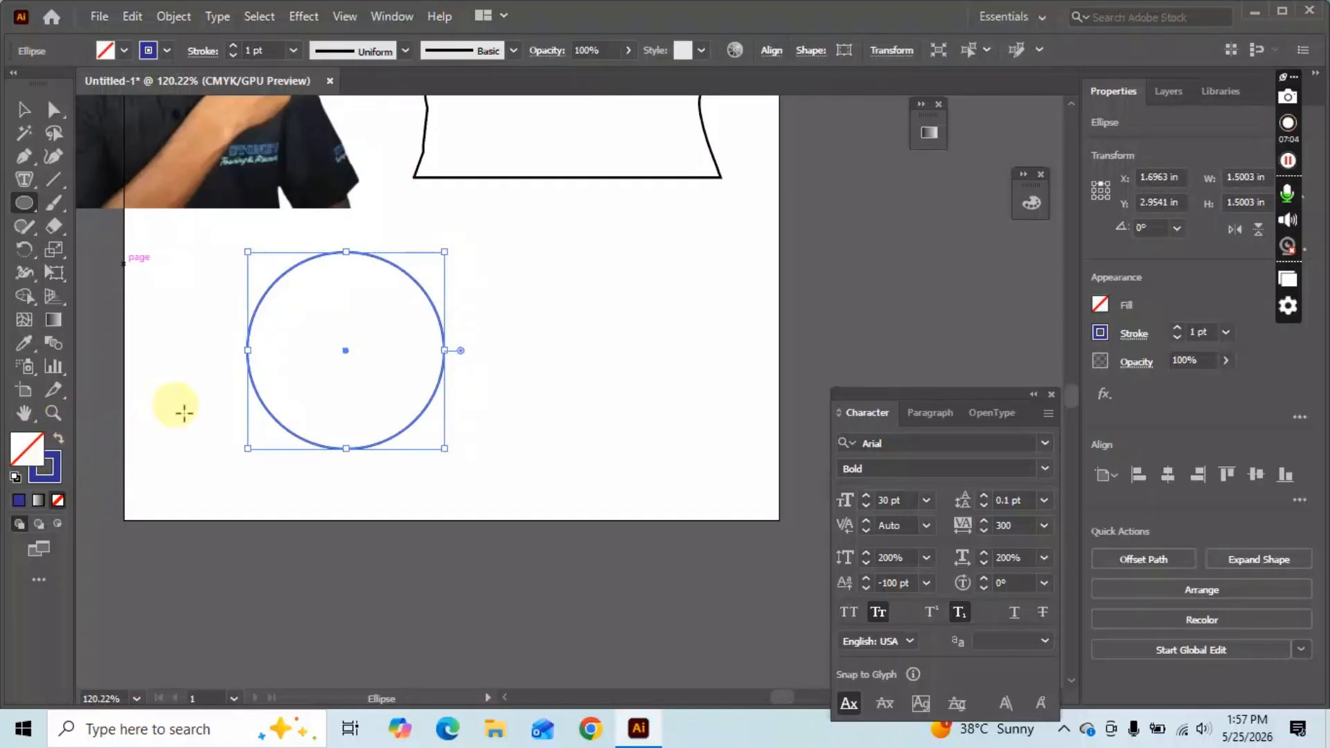
pyautogui.click(25, 179)
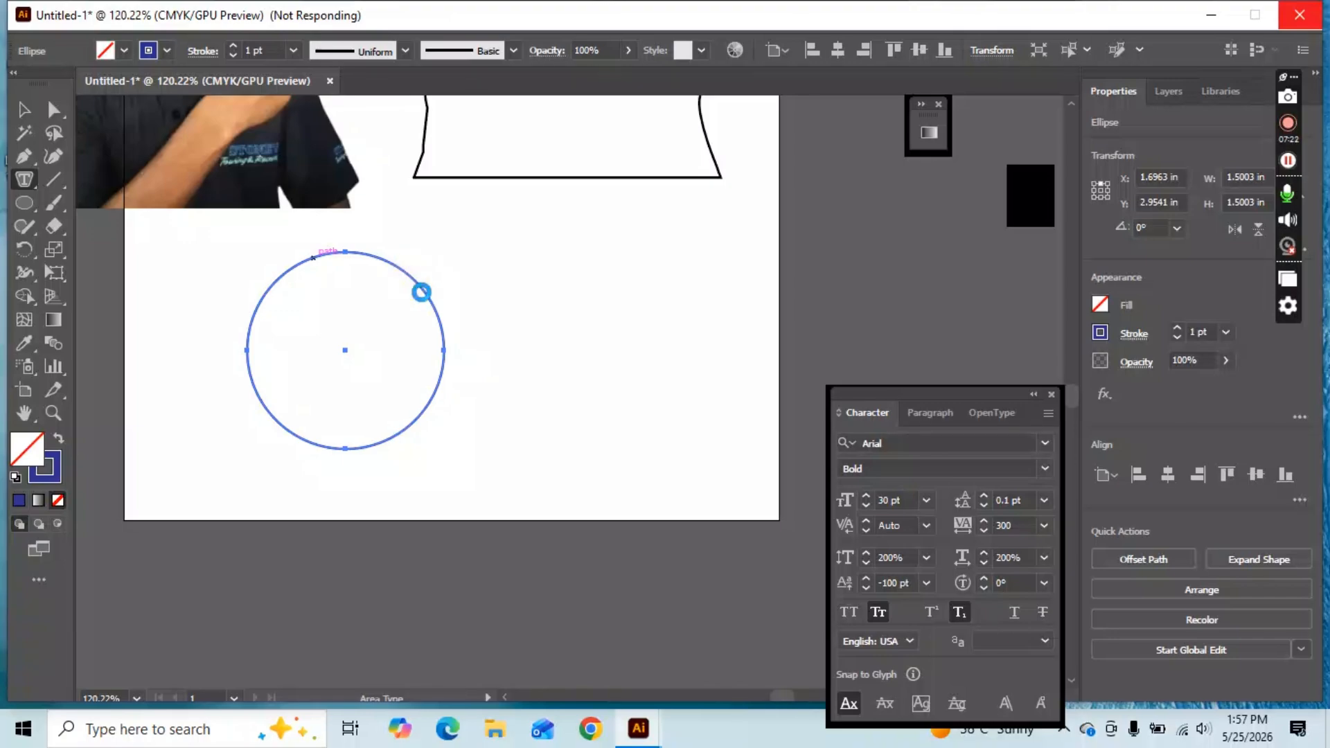
pyautogui.click(423, 292)
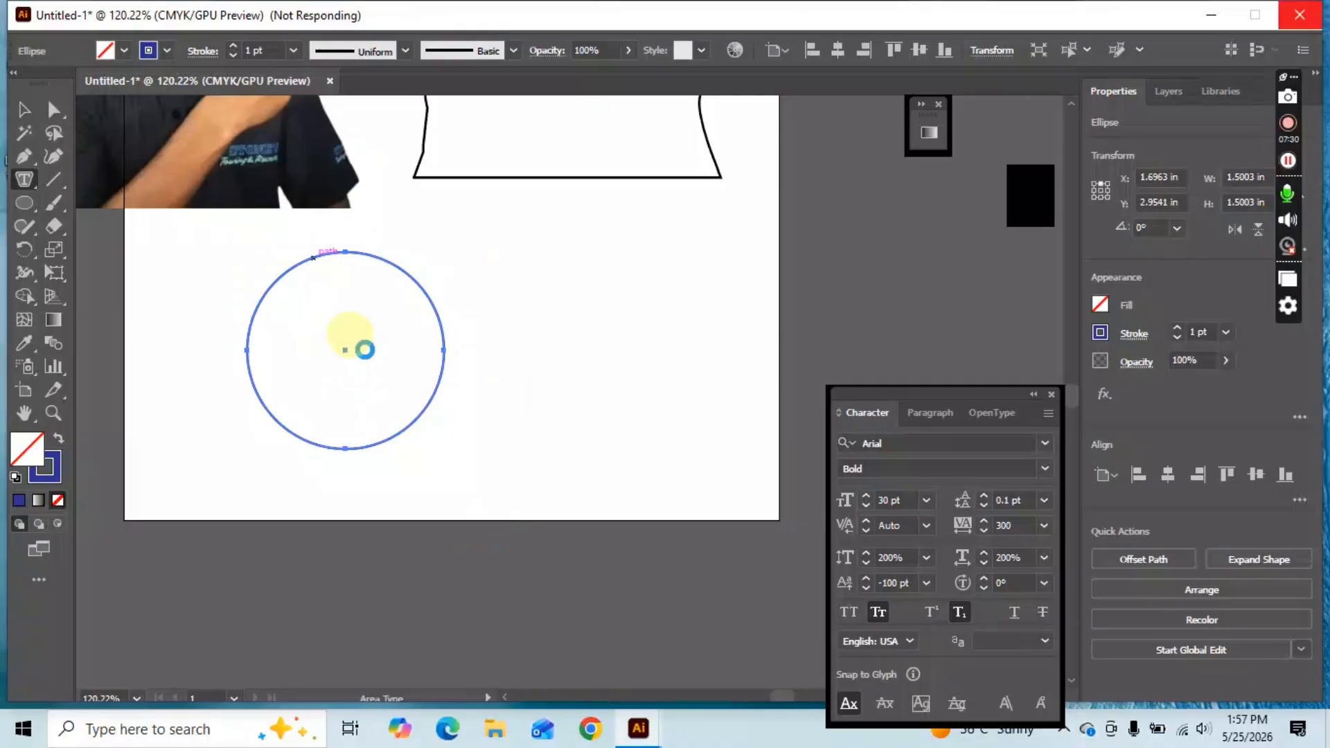
pyautogui.click(345, 332)
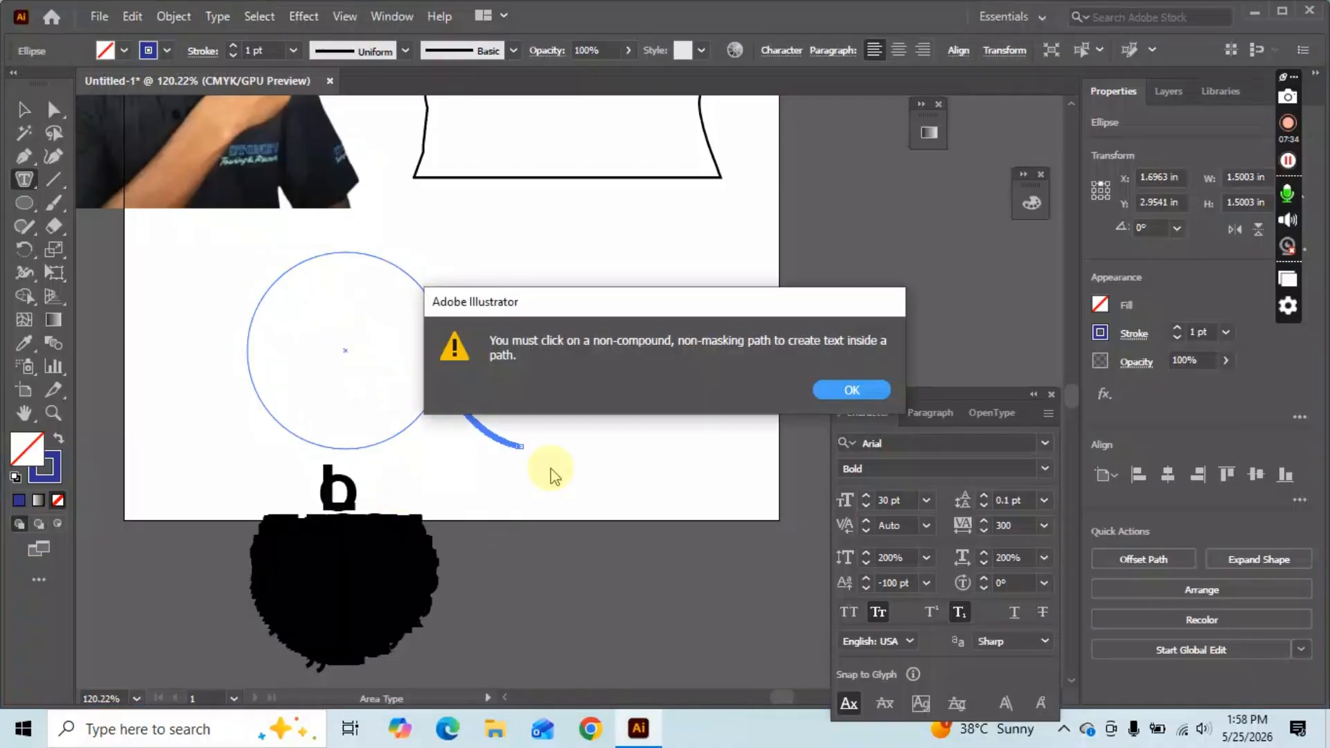
pyautogui.click(851, 389)
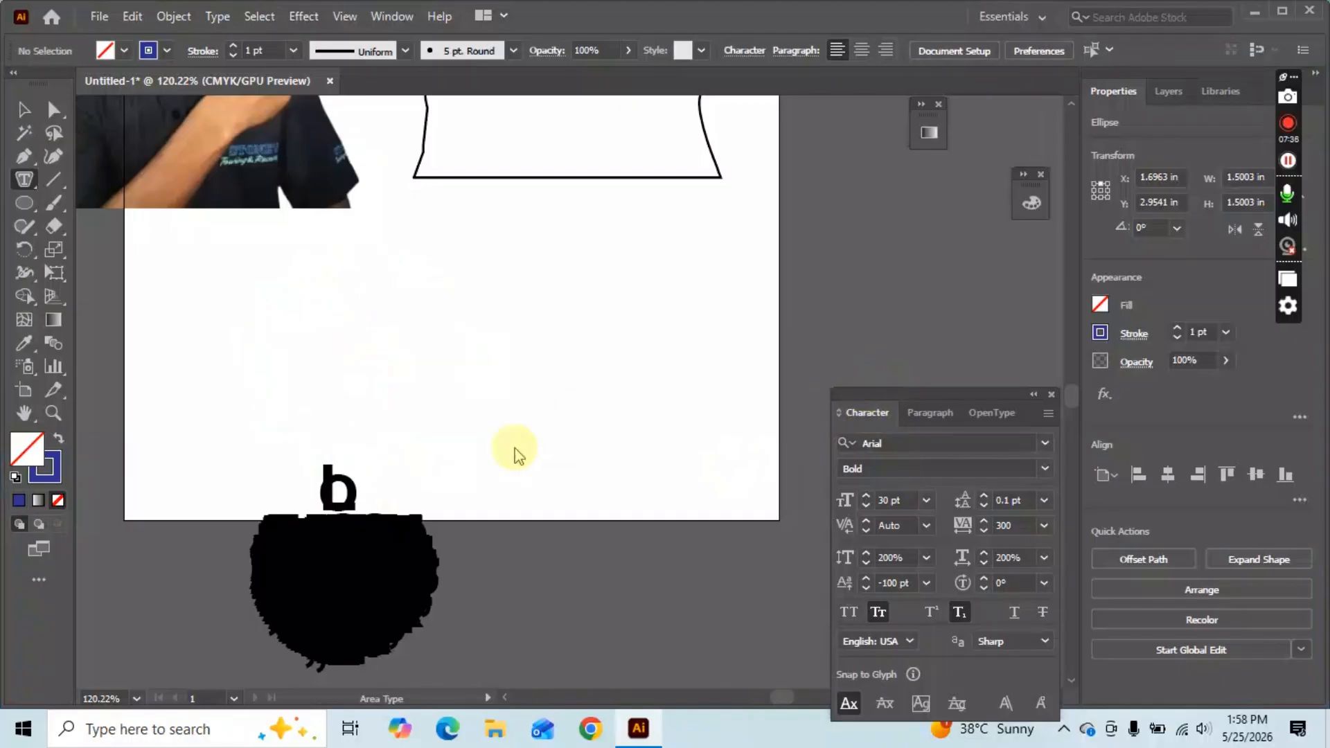
pyautogui.press('v')
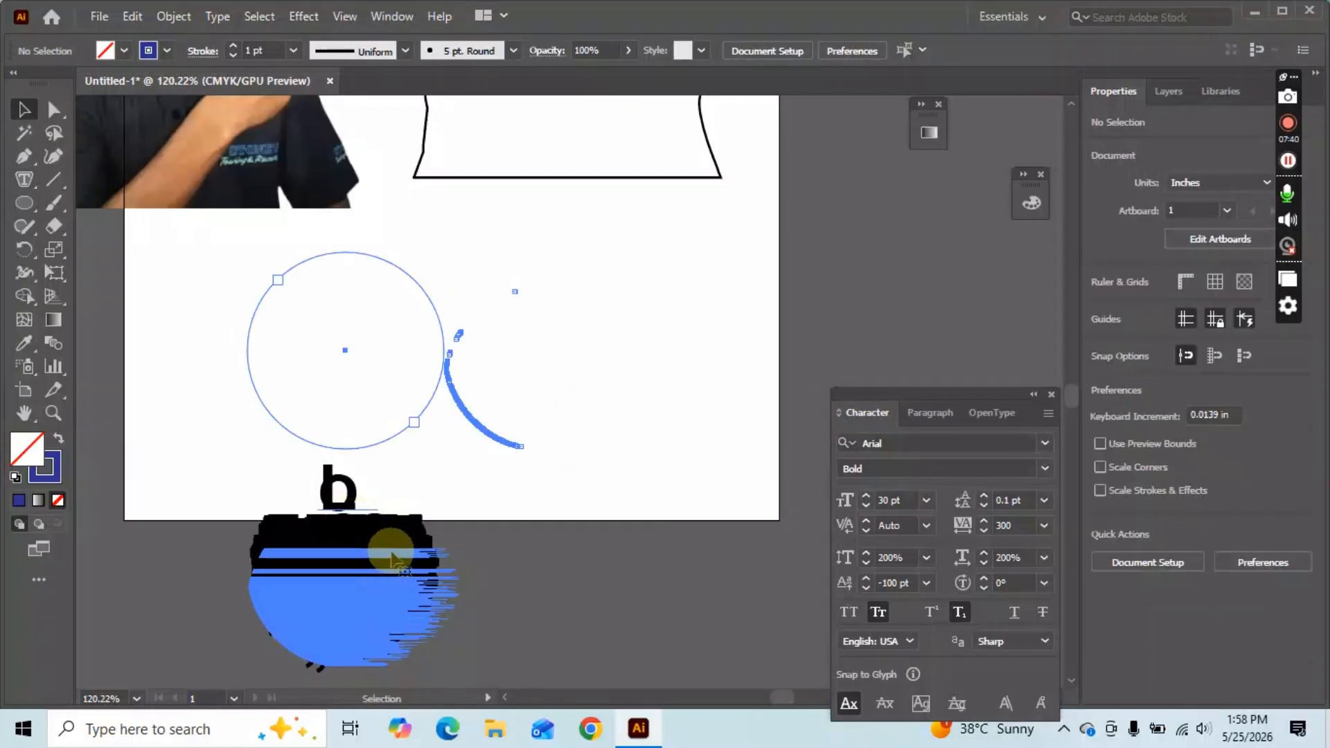
pyautogui.click(418, 544)
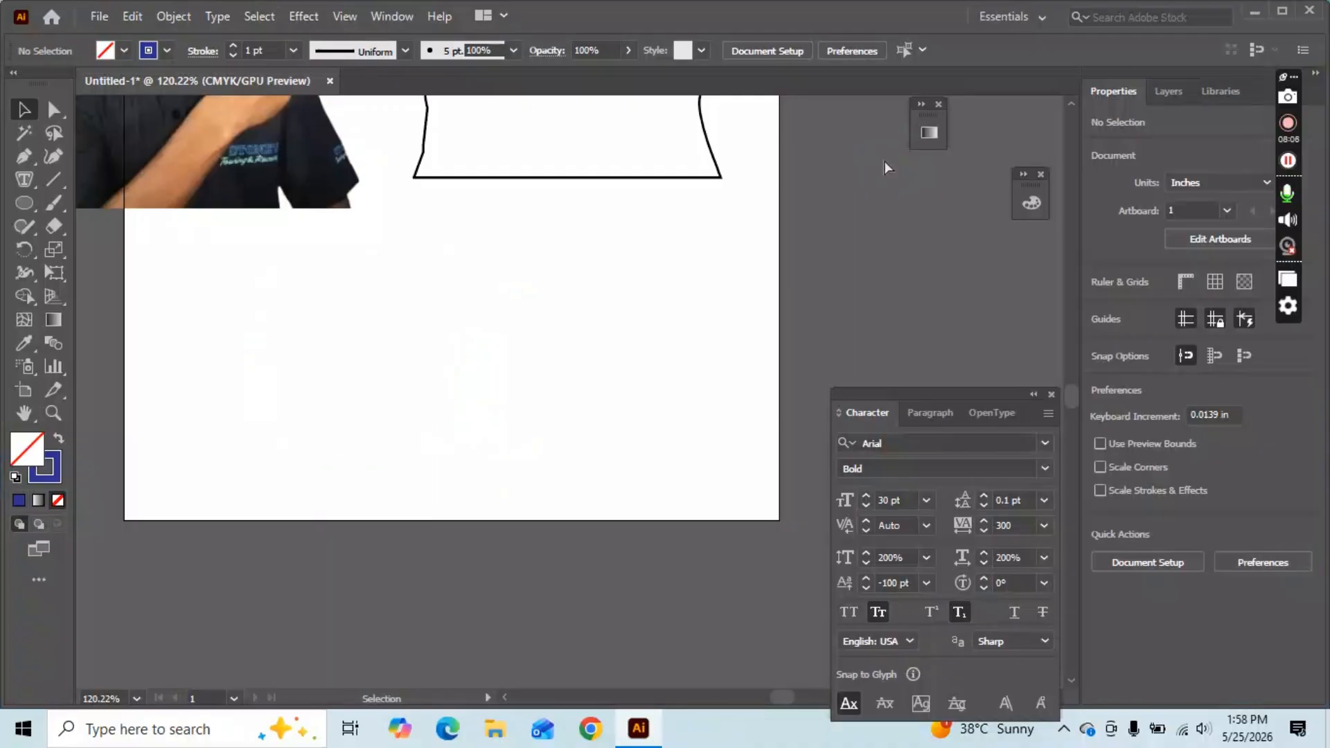
pyautogui.hotkey('ctrl', 'z')
pyautogui.hotkey('ctrl', 'z')
pyautogui.hotkey('ctrl', 'z')
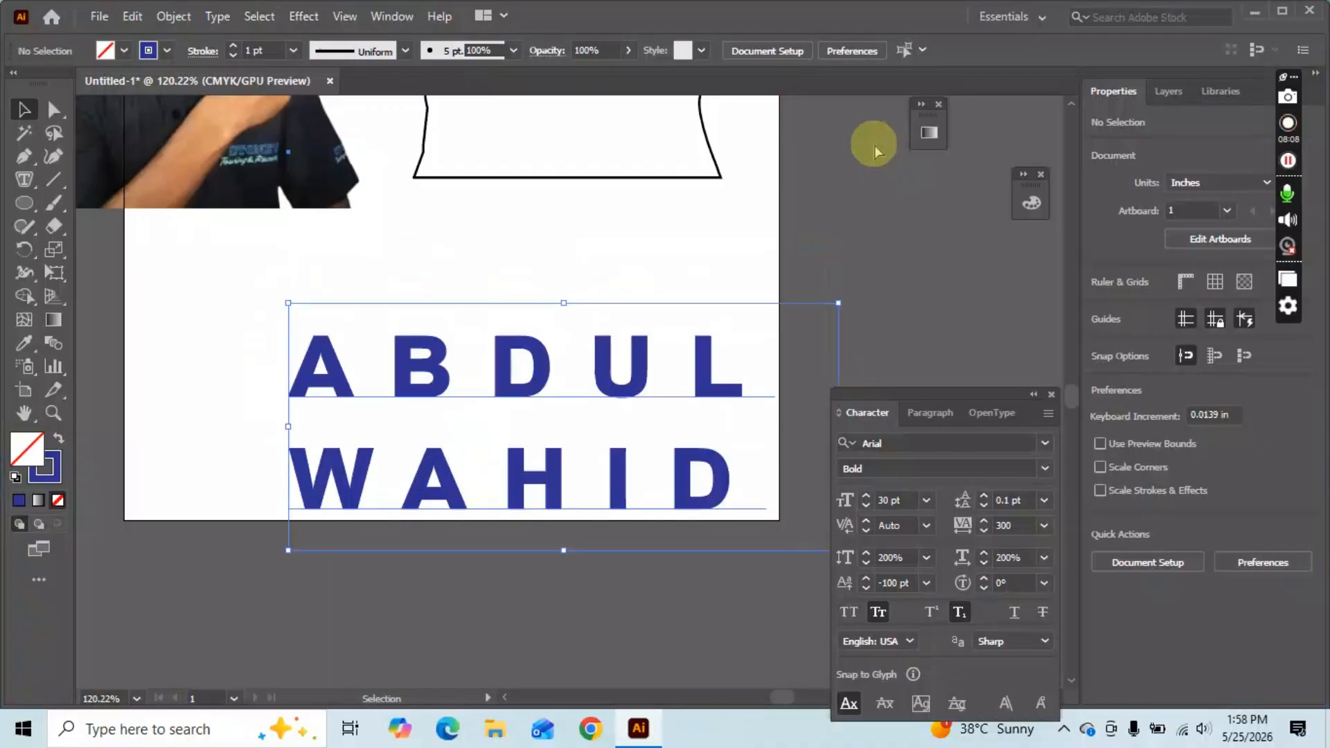
pyautogui.moveTo(530, 471); pyautogui.dragTo(515, 347)
pyautogui.press('Delete')
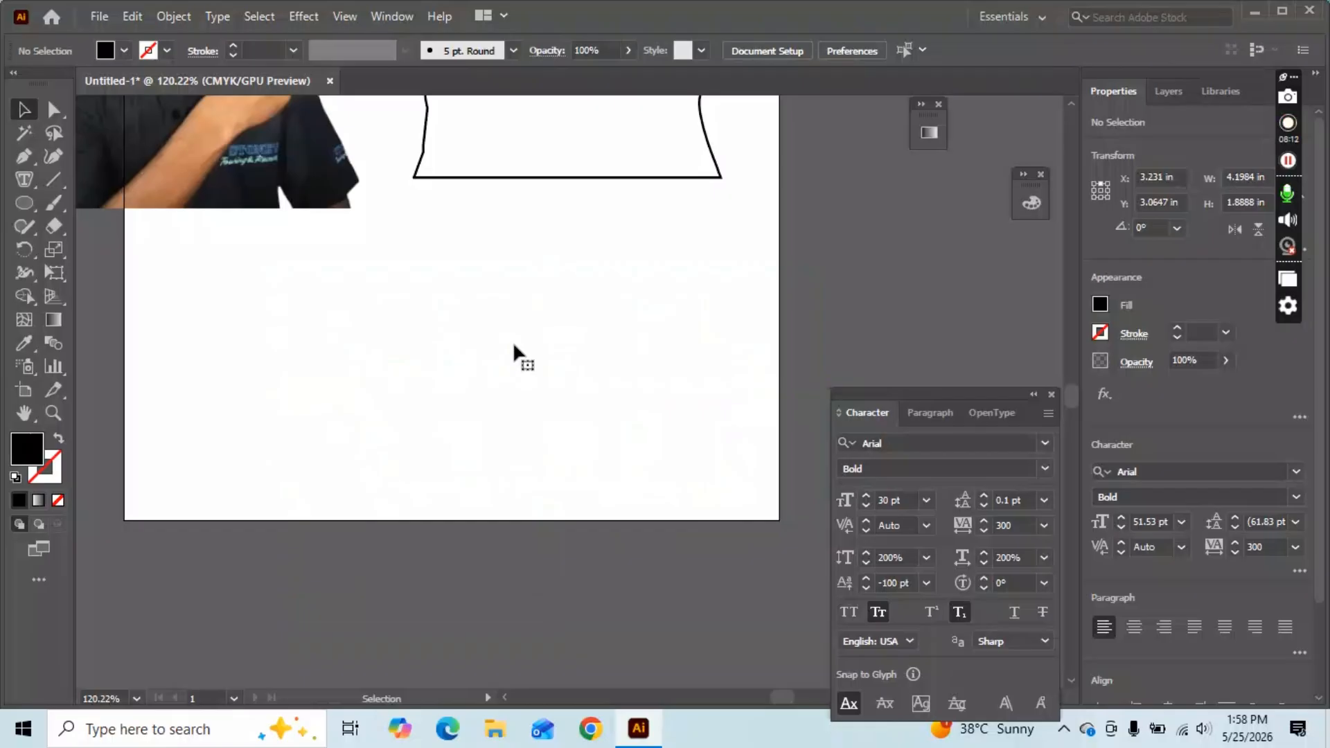
# Draw a solid black 1.7378 in circle and try Area Type on it, dismissing the warning.
pyautogui.click(23, 202)
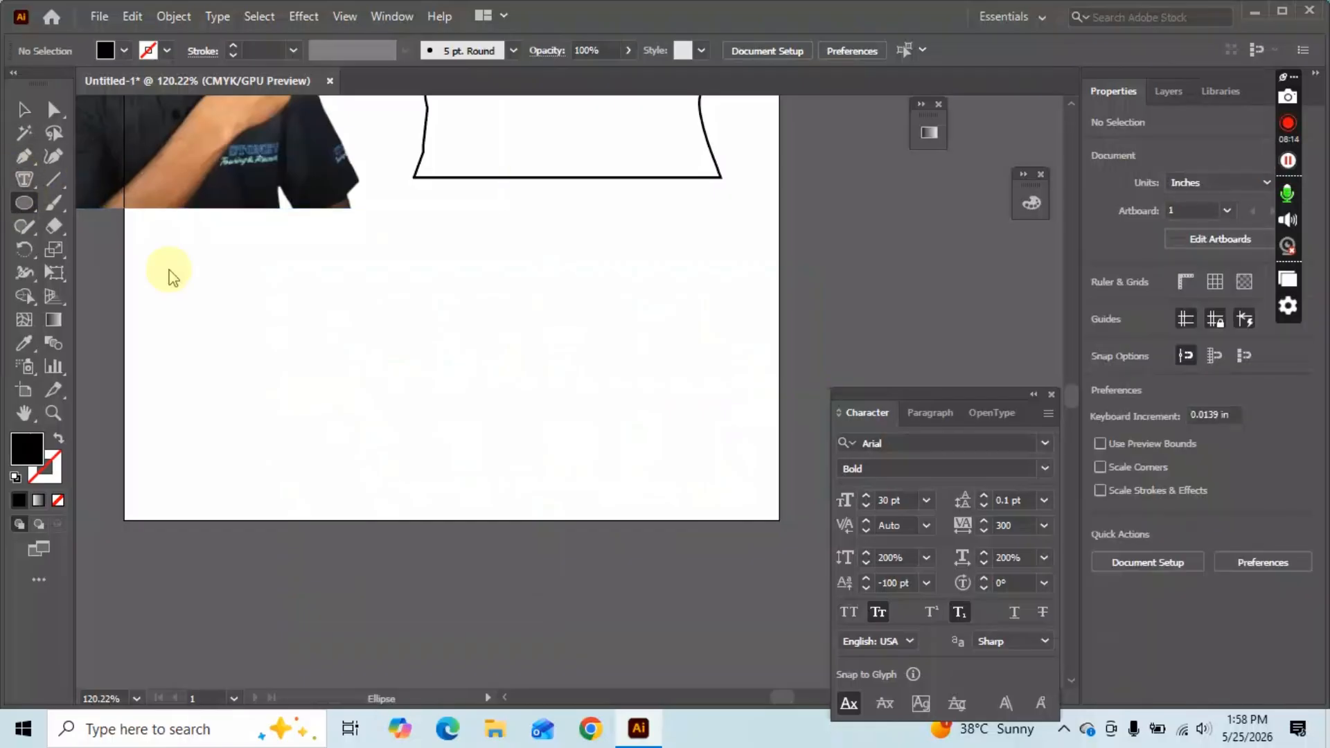
pyautogui.moveTo(282, 270); pyautogui.dragTo(502, 426)
pyautogui.click(35, 181)
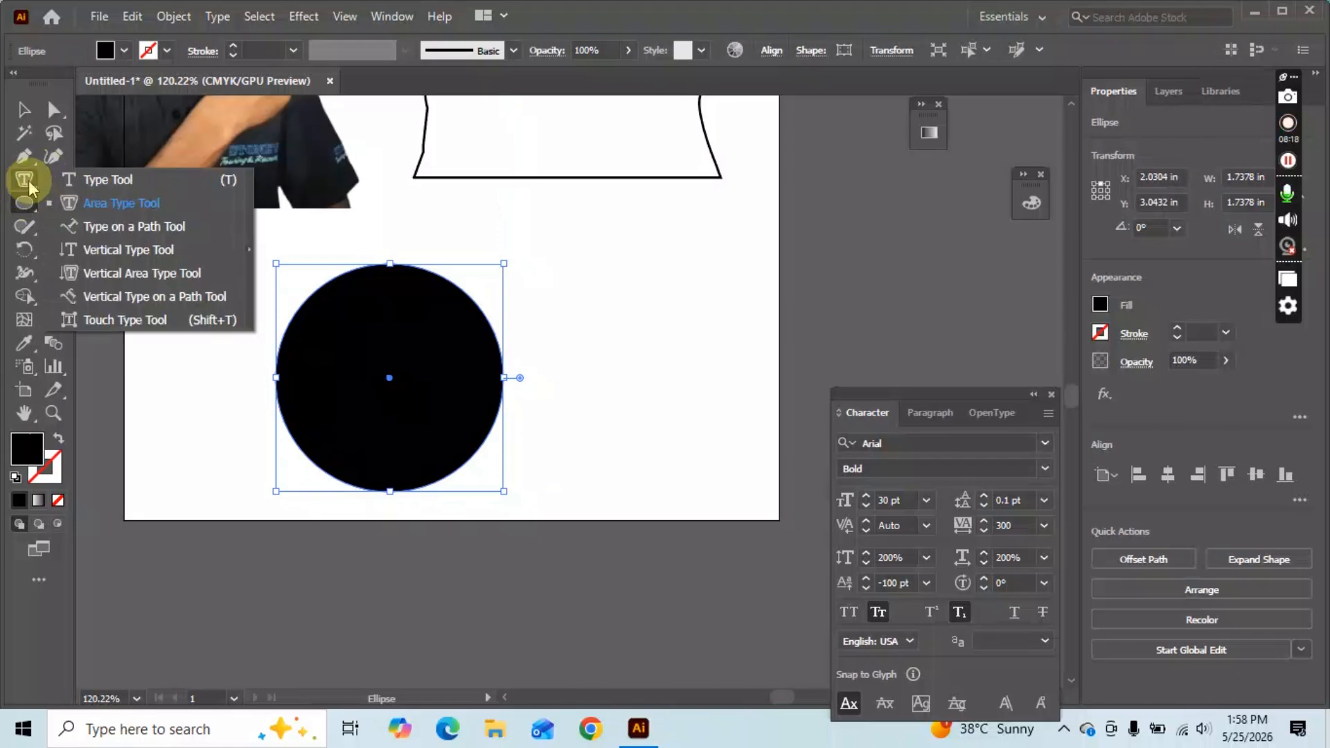
pyautogui.click(100, 215)
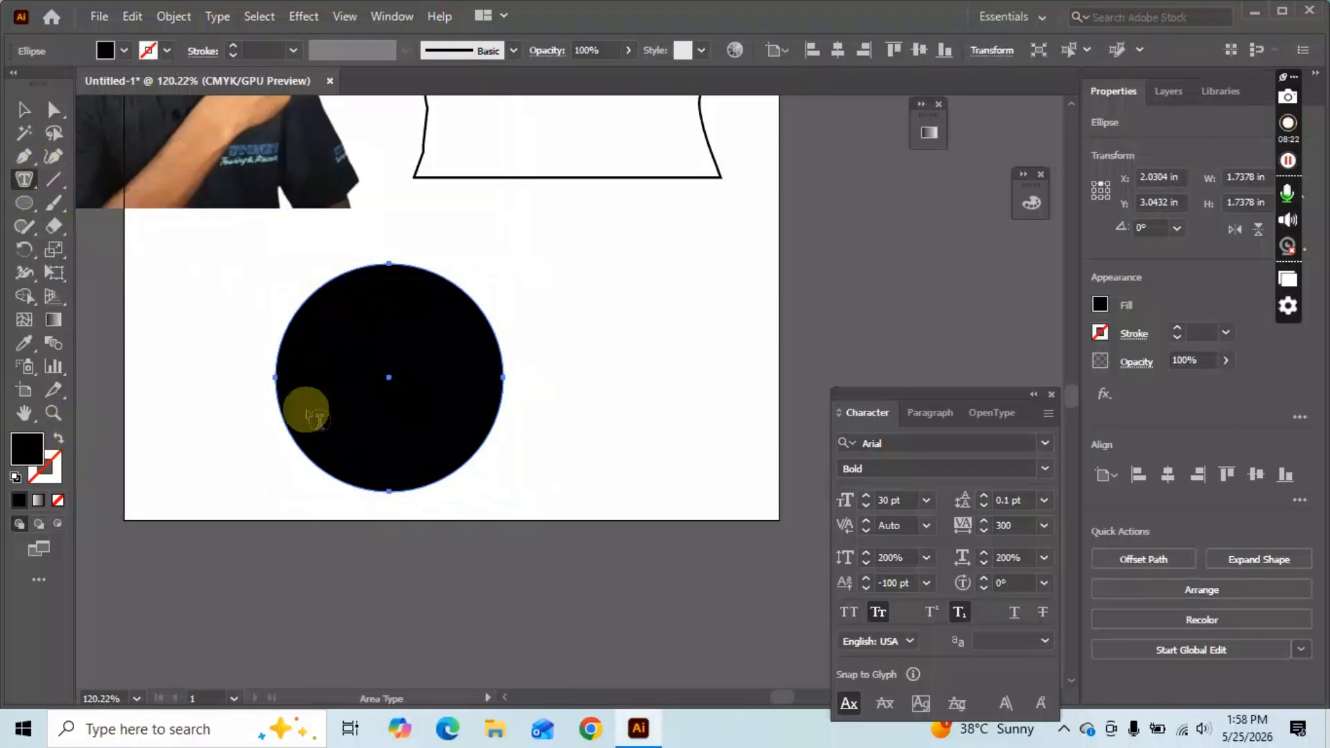
pyautogui.click(552, 259)
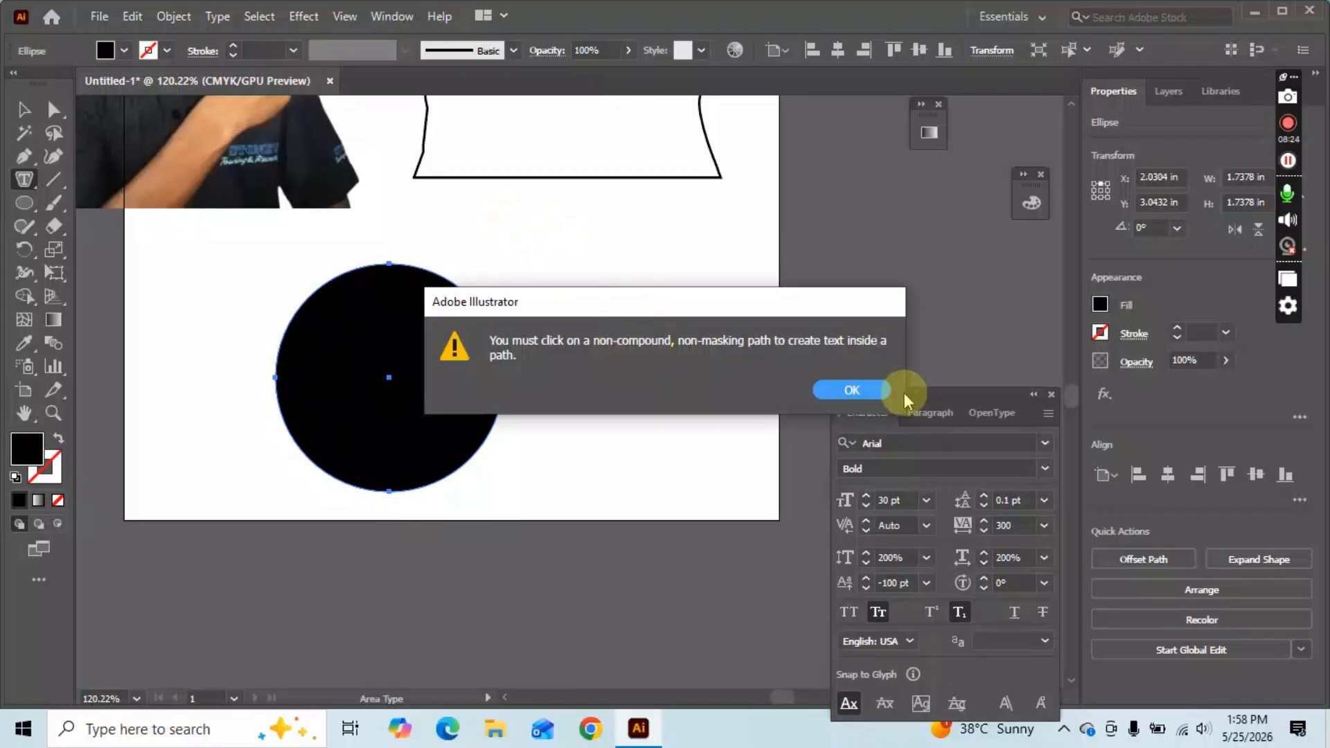
pyautogui.click(874, 389)
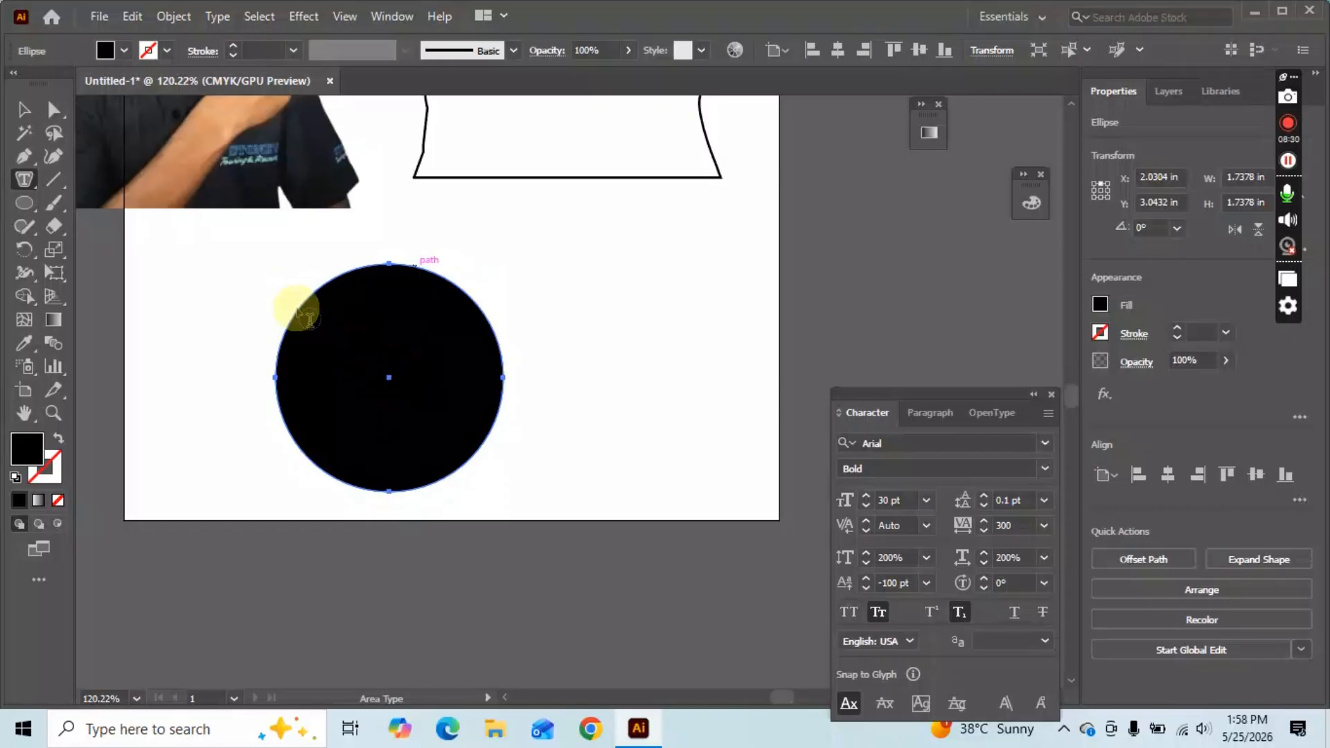
# Make the circle's path an area type object, select it, and open the font size choices.
pyautogui.click(427, 274)
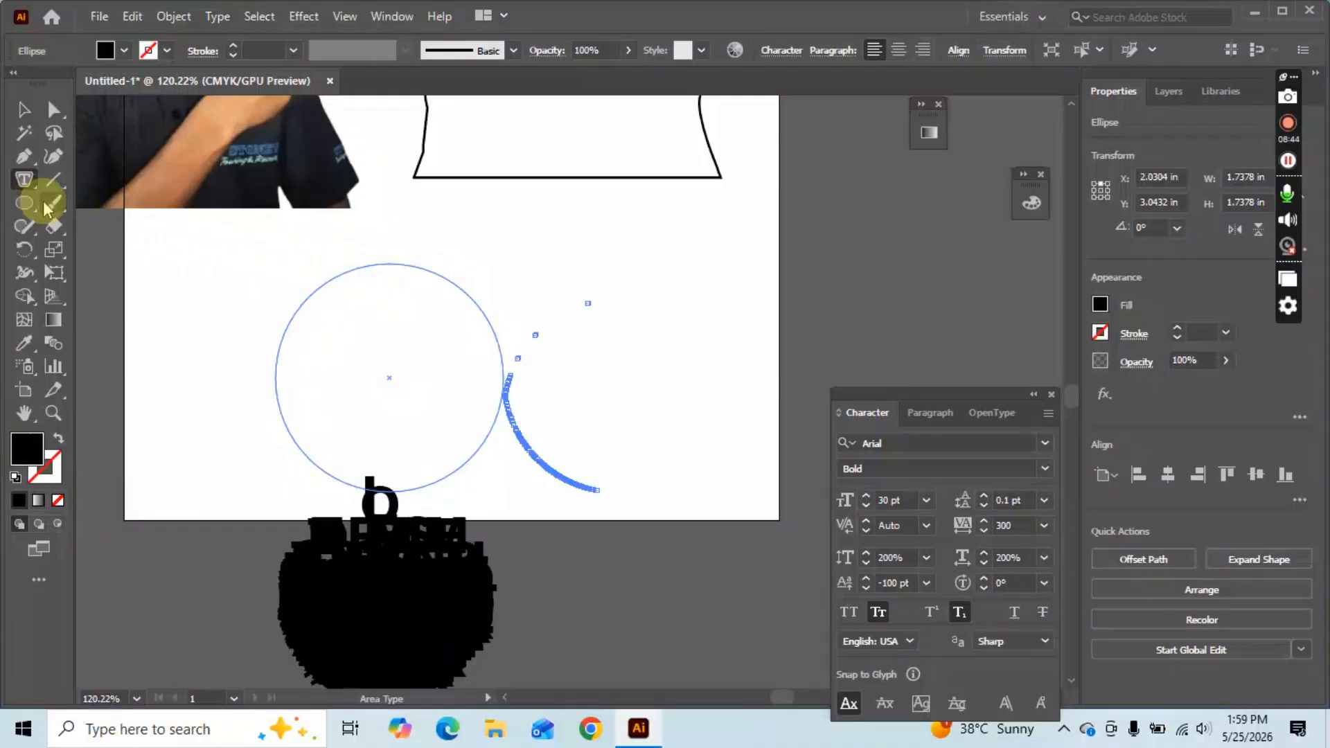
pyautogui.click(395, 469)
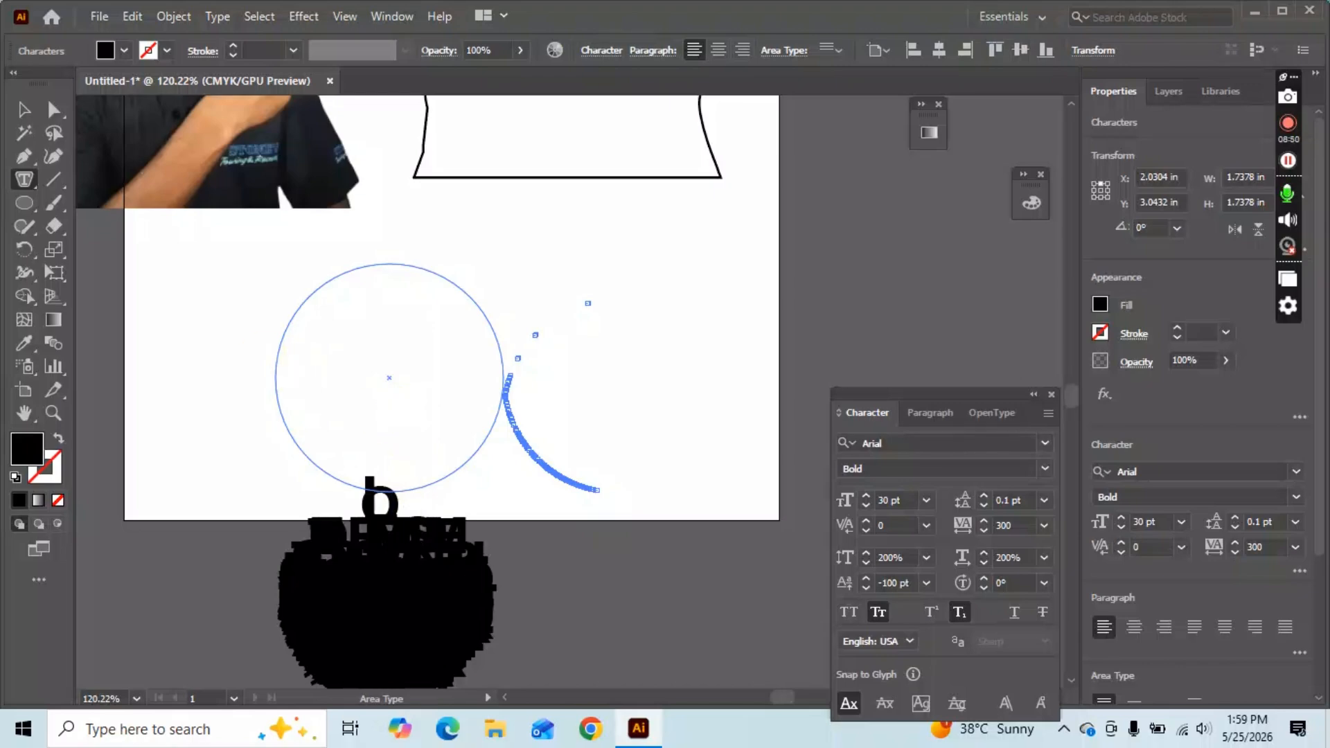
pyautogui.click(24, 110)
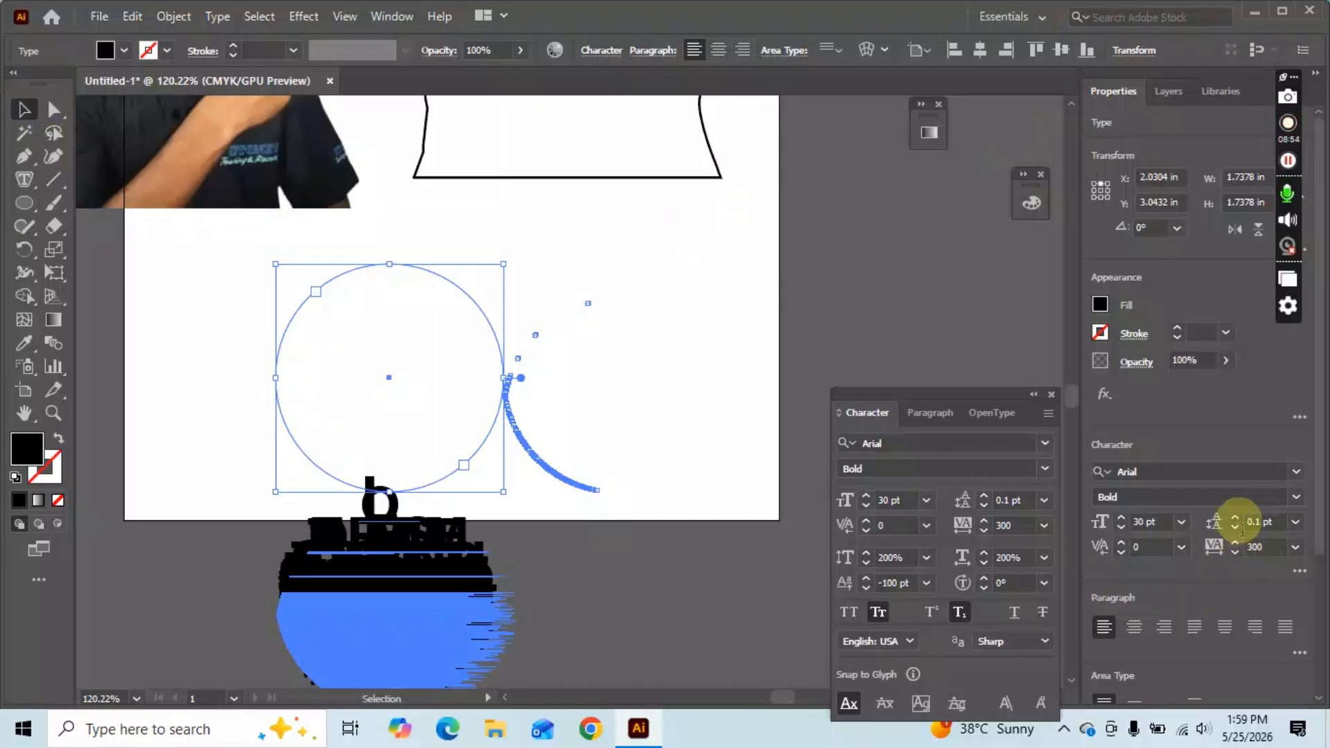
pyautogui.click(1181, 521)
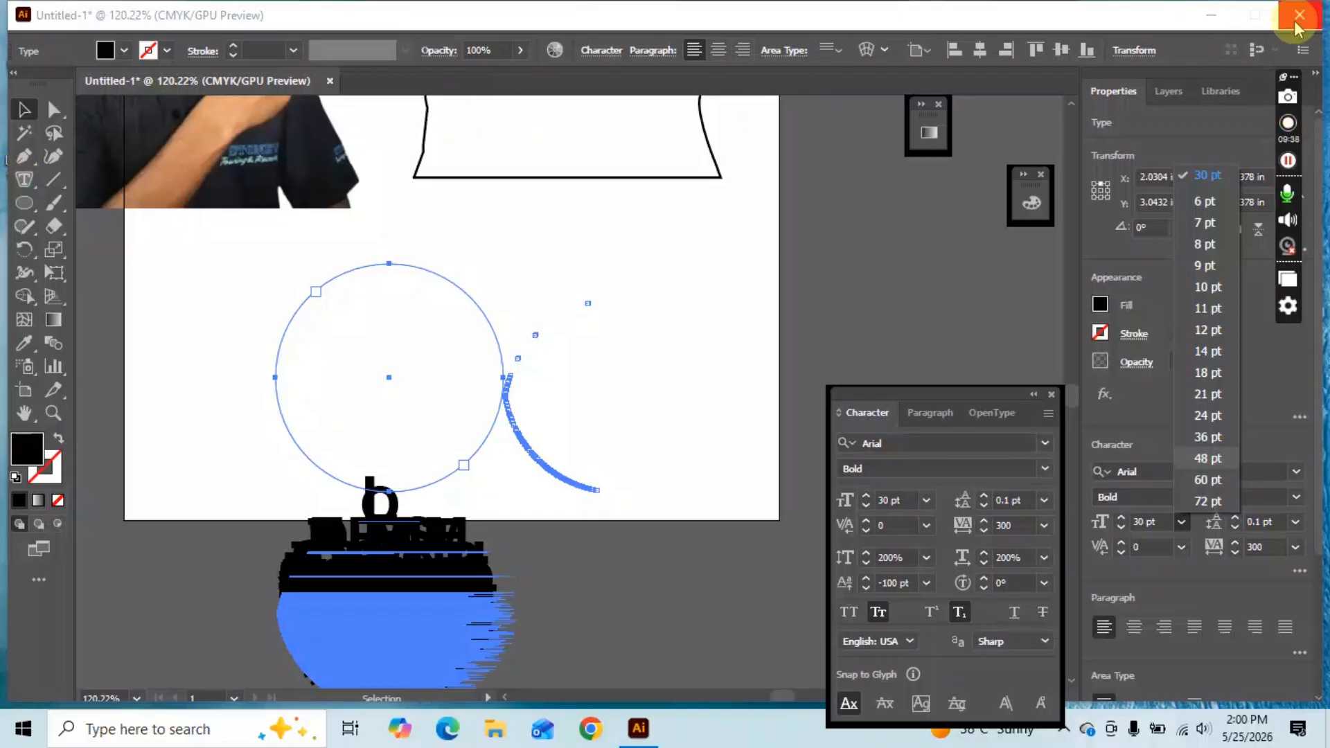
pyautogui.click(1210, 15)
pyautogui.rightClick(377, 320)
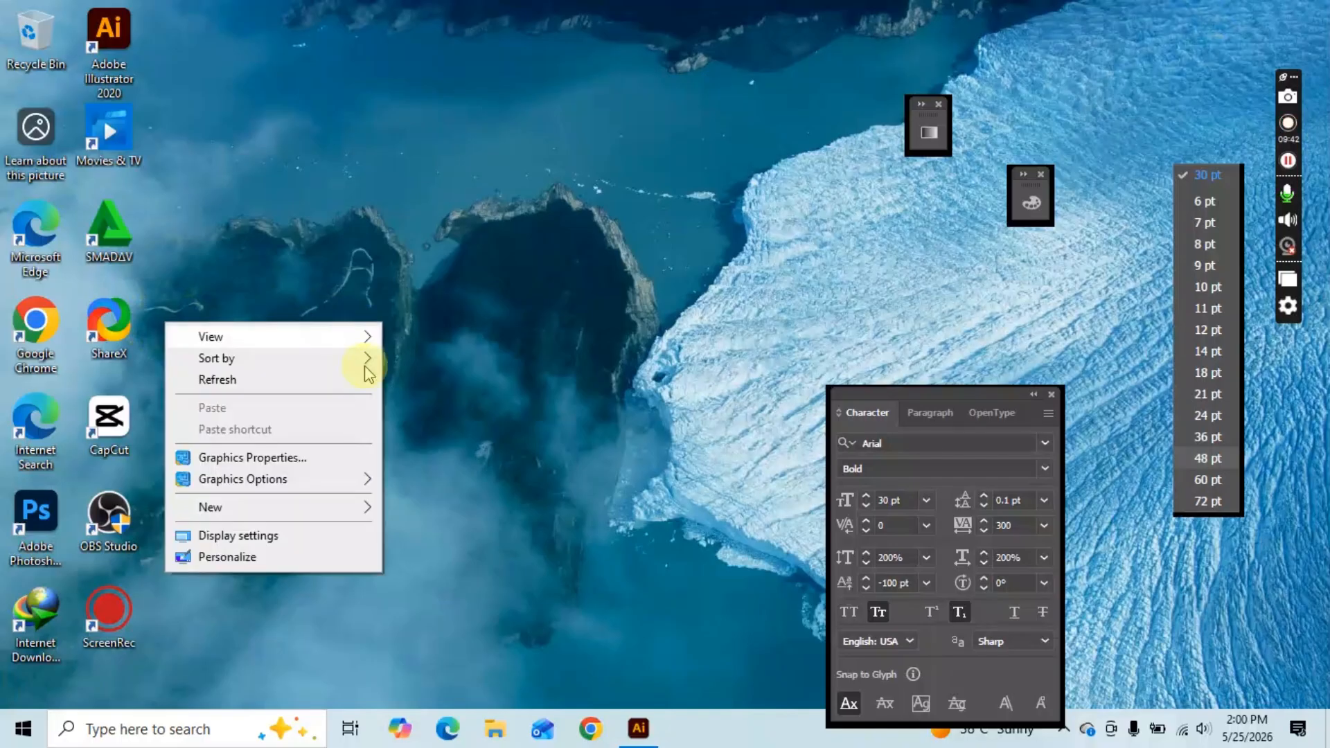
pyautogui.click(264, 376)
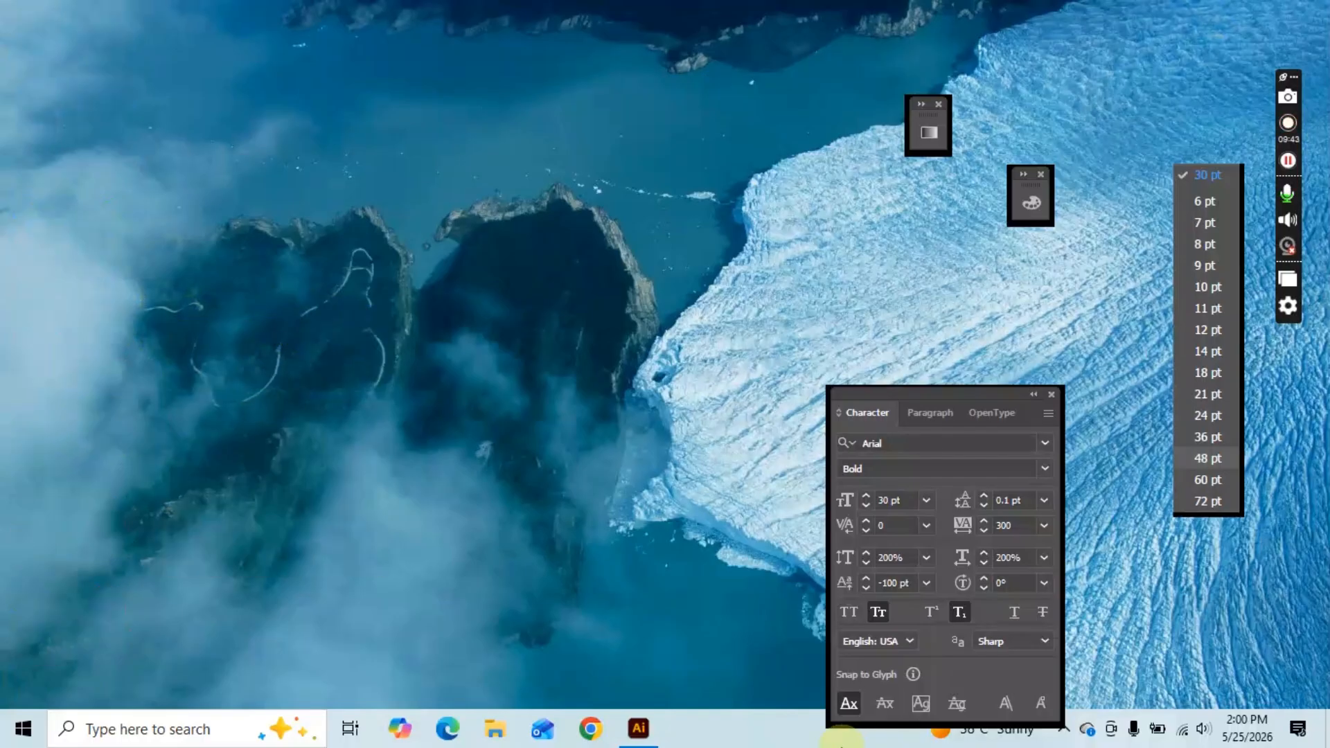
pyautogui.click(637, 728)
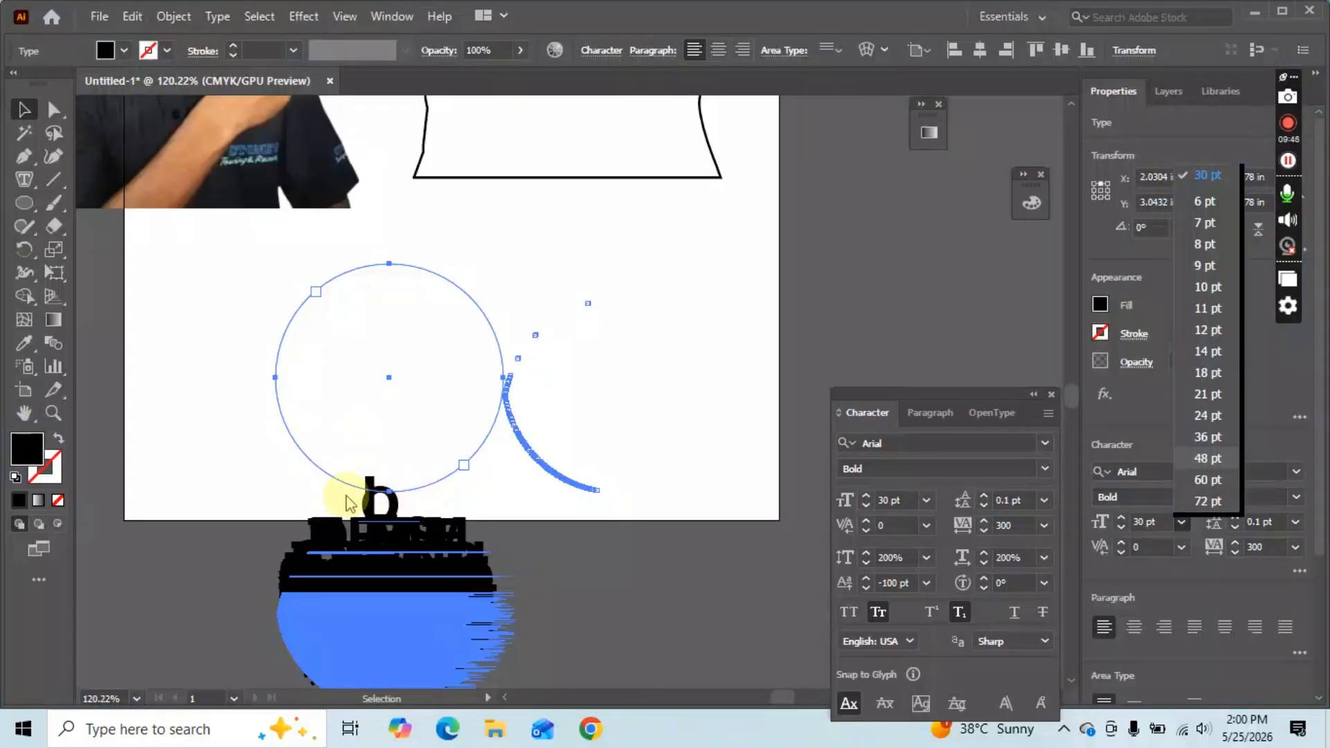